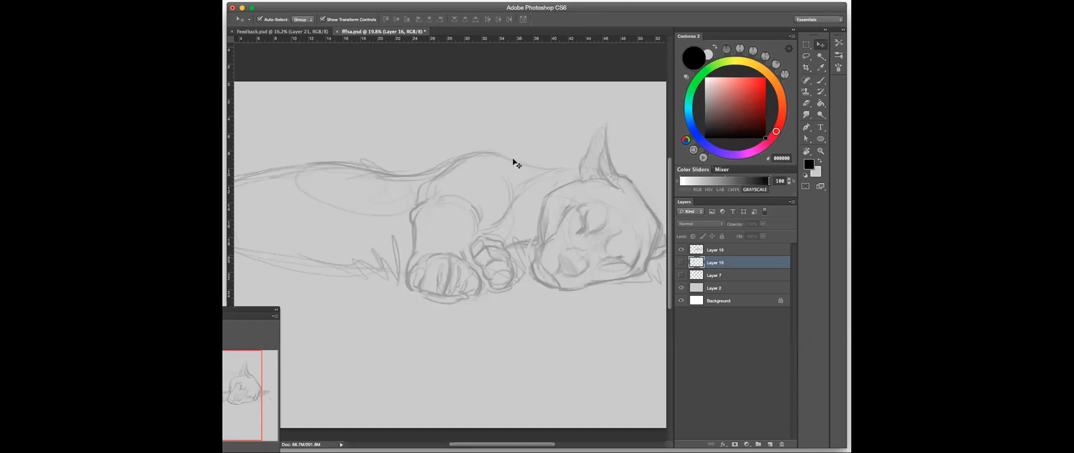
- Enlarge the workspace to show the whole canvas and add a new empty layer at the top of the layer stack
left_click(250, 8)
left_click(561, 204, "alt")
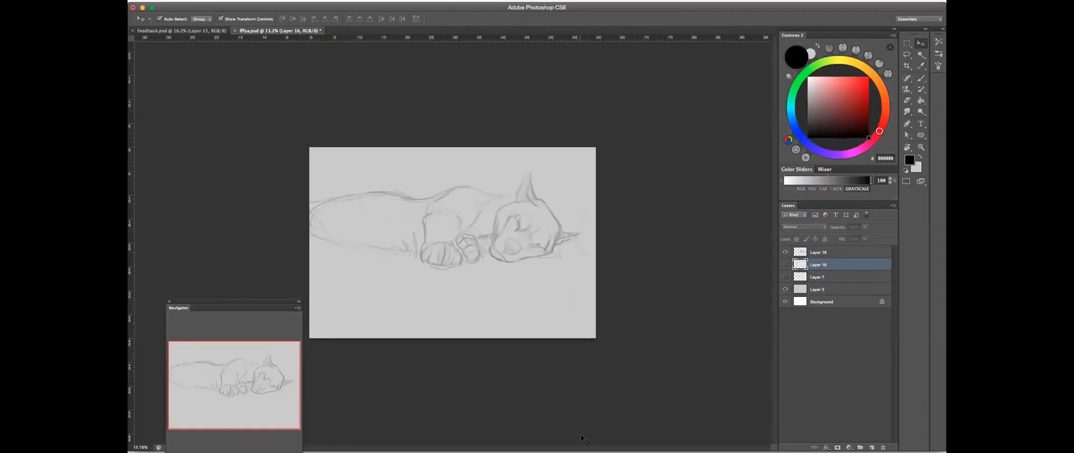
left_click(510, 243, "super")
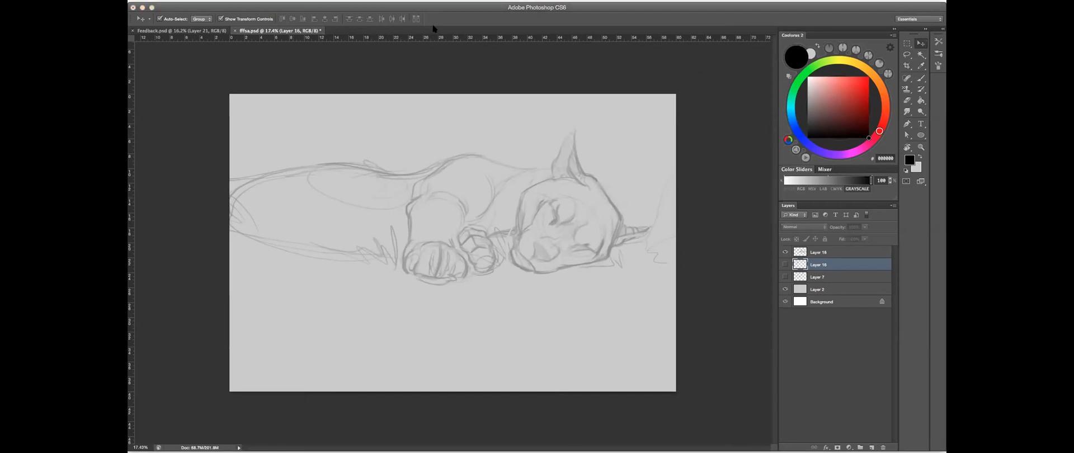
left_click(793, 324)
key("alt+bracketright")
key("super+shift+alt+n")
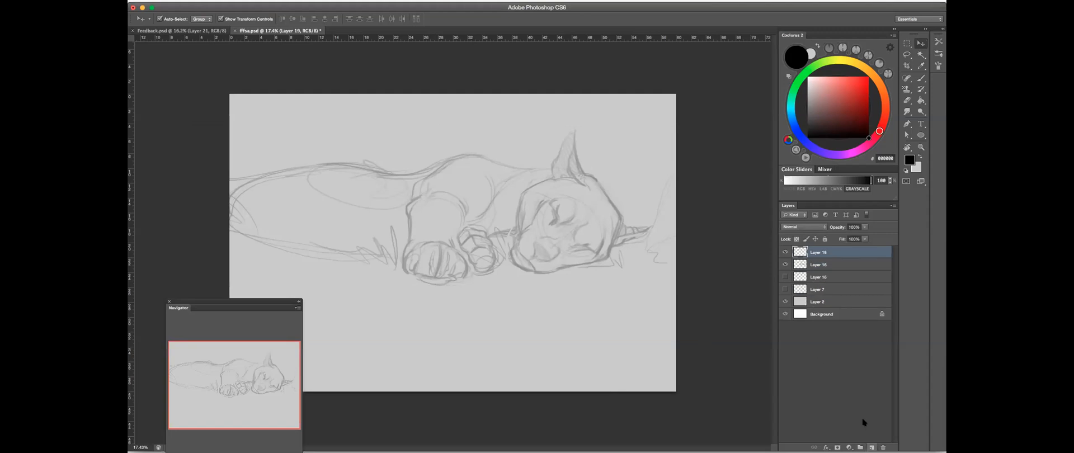
- Place the sleeping puma reference photo, scale it down to about 36%, and position it in the canvas's lower left area
left_click(441, 452)
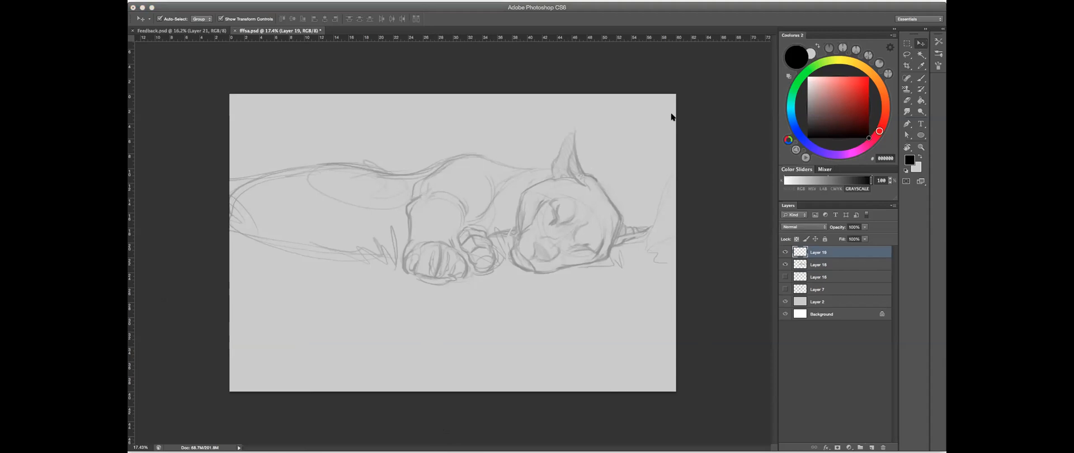
left_click(519, 352)
key("super+t")
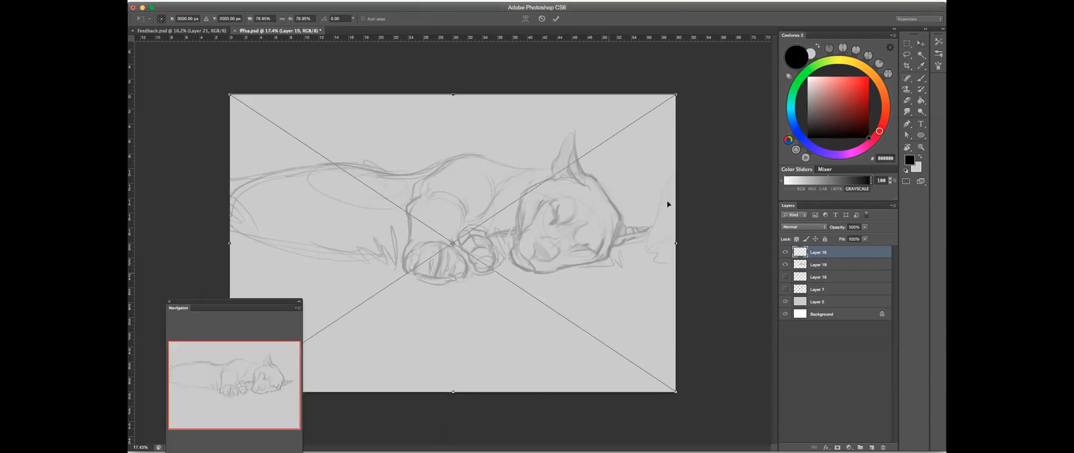
left_click_drag(674, 99, 557, 171)
left_click_drag(489, 216, 422, 272)
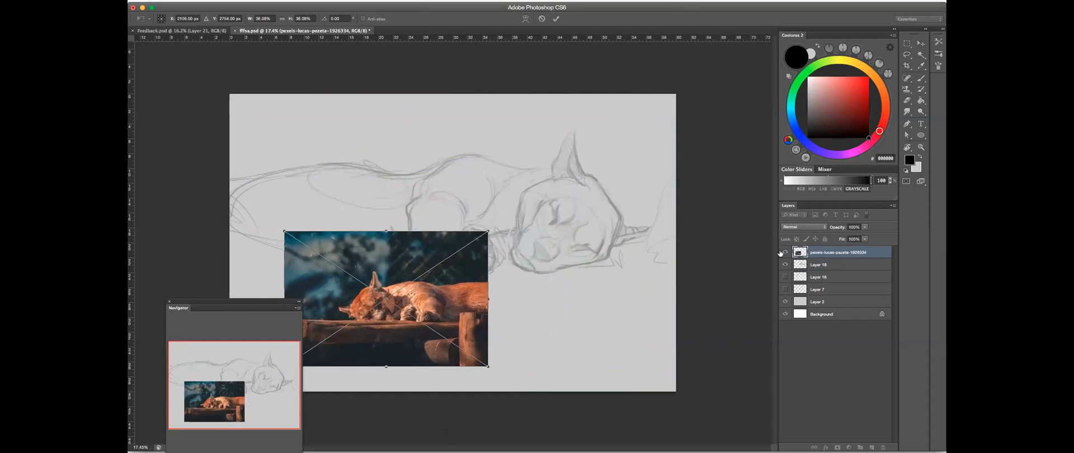
key("Return")
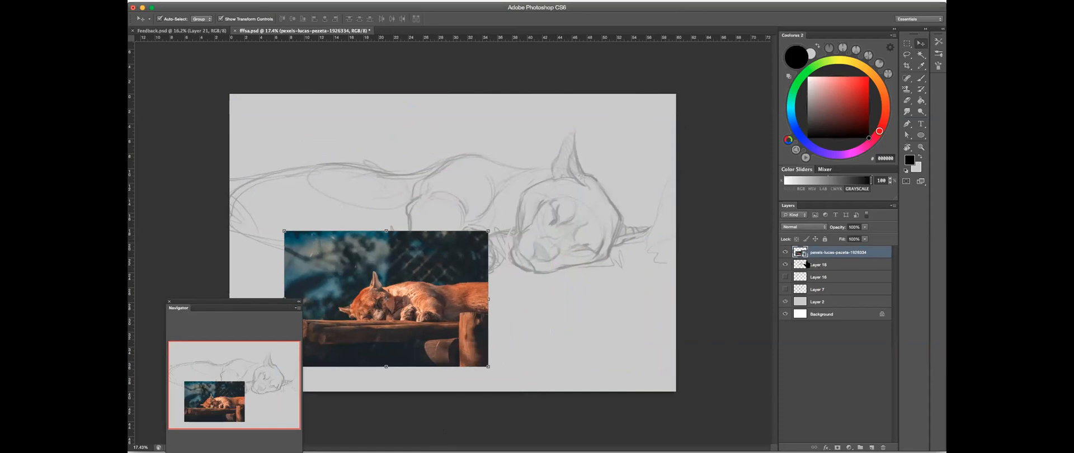
- Hide the reference photo layer and lower the visible sketch layer's opacity to about 56%
scroll(376, 310, "up", 3)
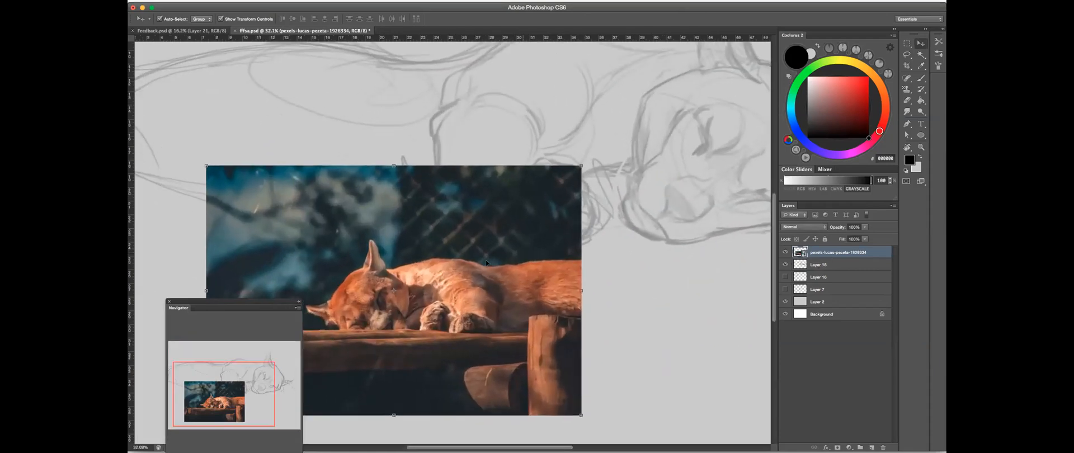
scroll(483, 283, "down", 2)
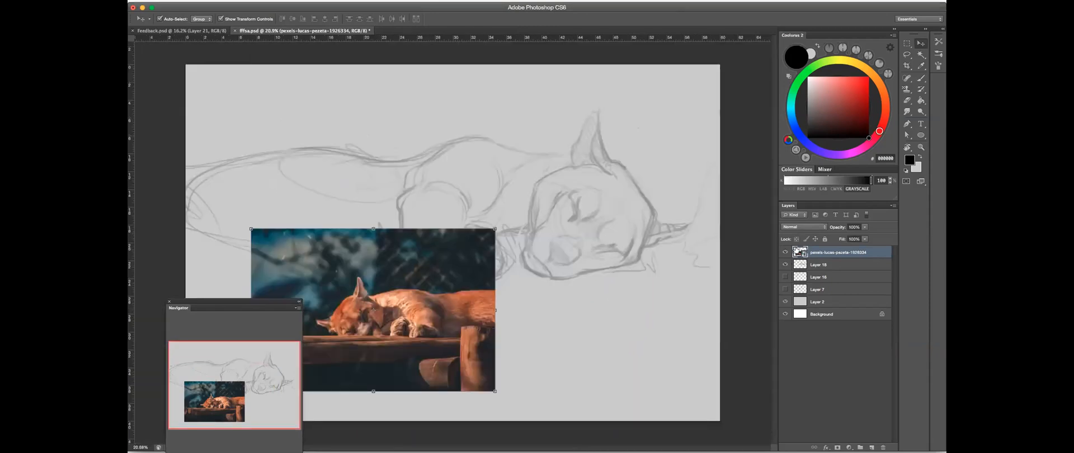
left_click(785, 253)
left_click(822, 265)
left_click(864, 227)
left_click_drag(864, 236, 858, 236)
- Activate the Brush tool and add a new empty layer directly above the faded sketch layer
left_click(917, 80)
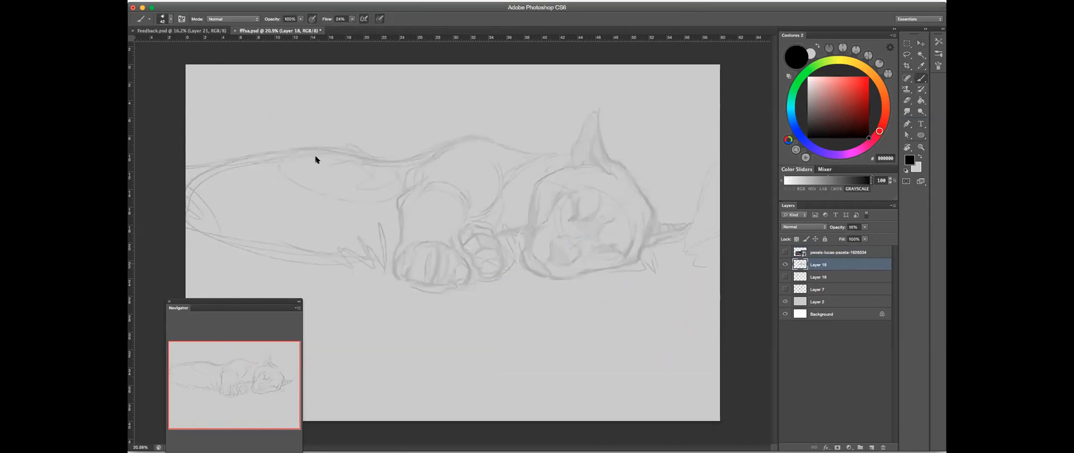
left_click(734, 85)
scroll(627, 178, "down", 5)
scroll(626, 181, "up", 5)
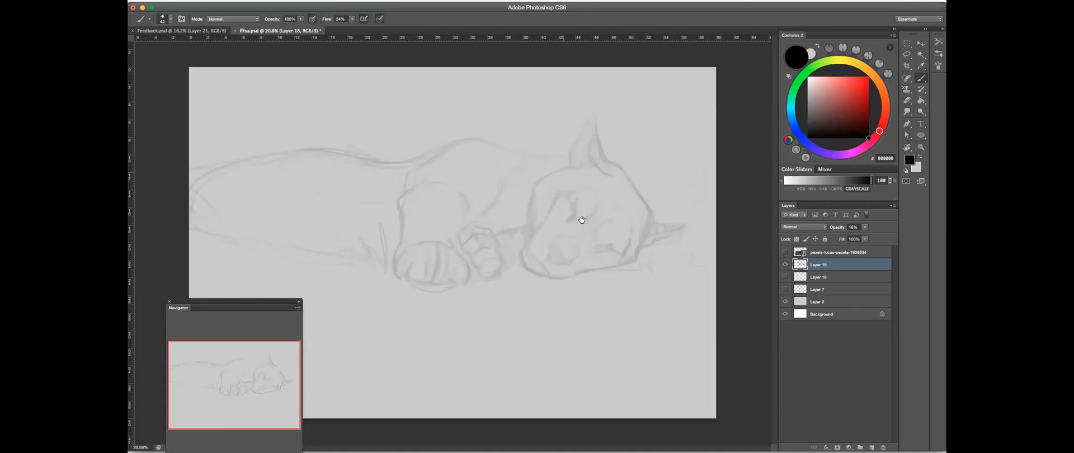
scroll(574, 207, "up", 3)
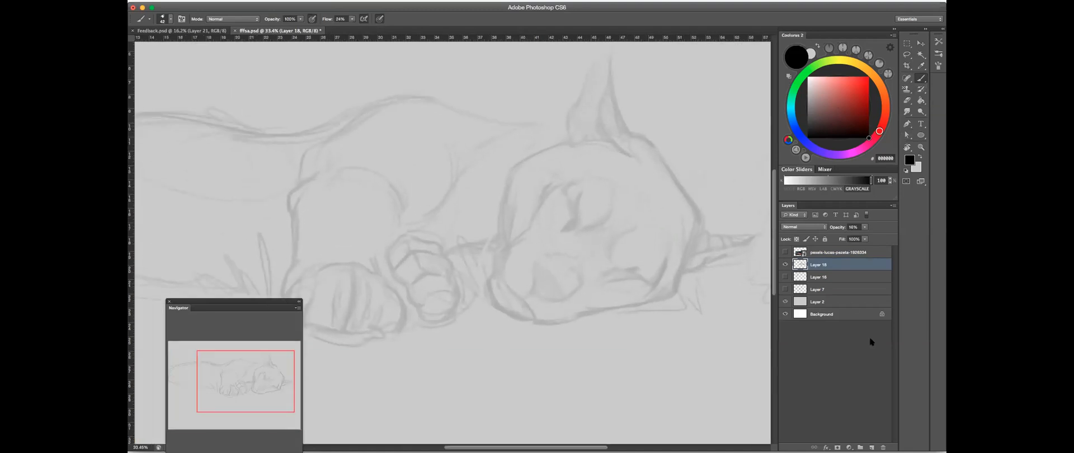
scroll(672, 225, "down", 4)
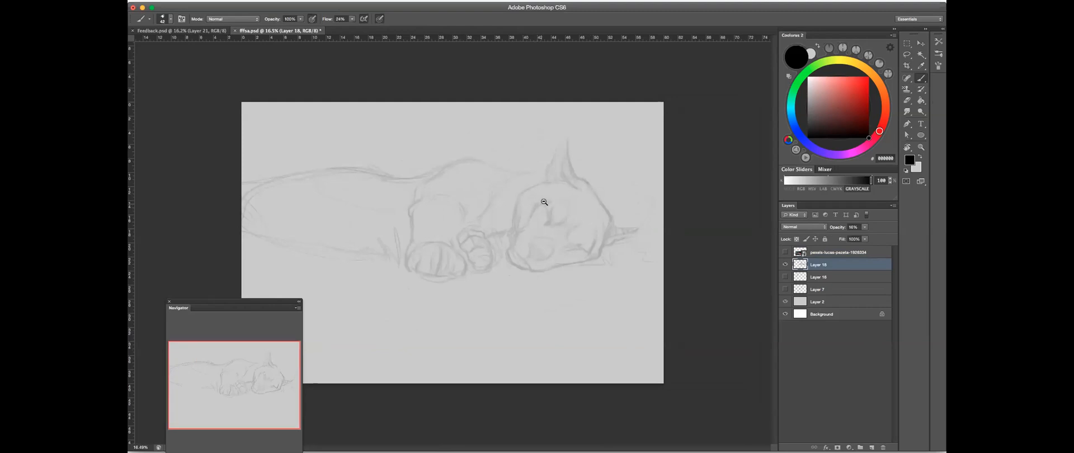
scroll(532, 196, "up", 2)
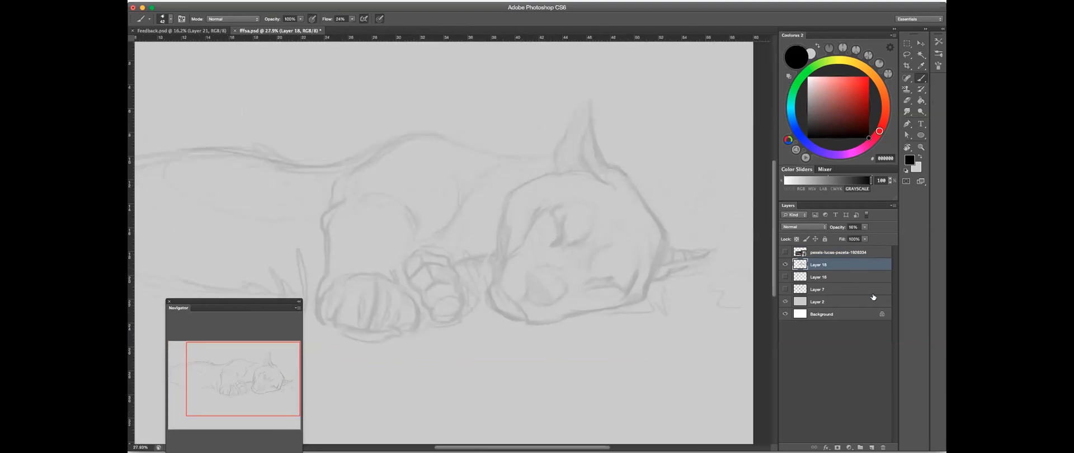
left_click(871, 446)
scroll(558, 221, "down", 2)
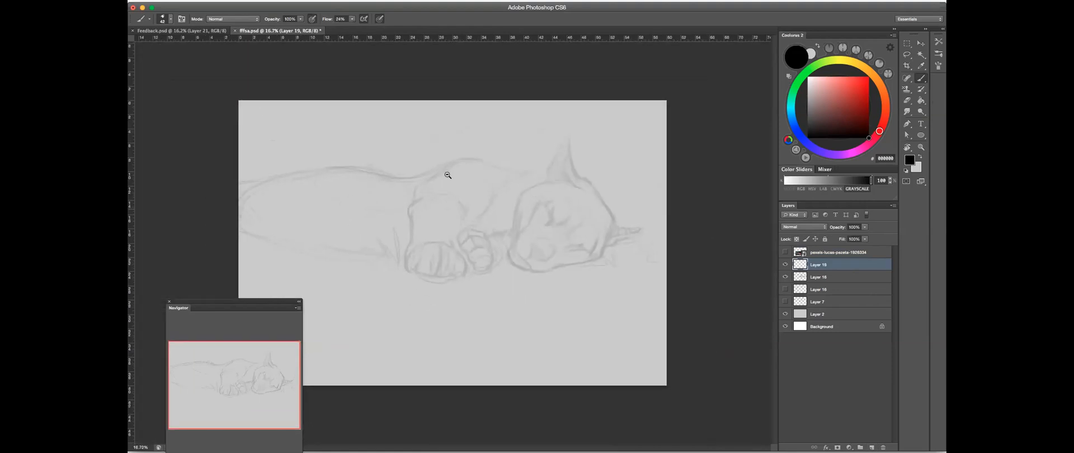
key("super+Tab")
key("super+Tab")
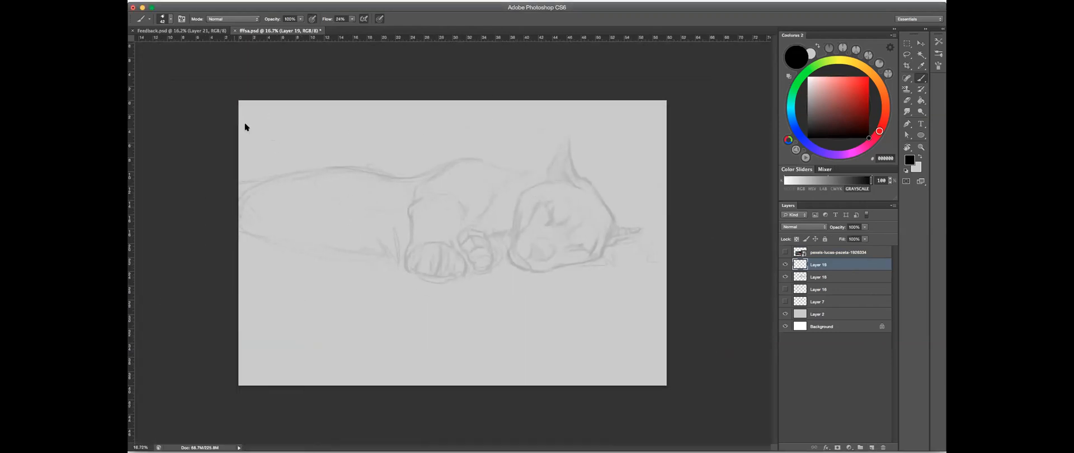
key("super+Tab")
- Test the brush near the head and set its flow to about 39% and its opacity to 60%
scroll(565, 178, "up", 3)
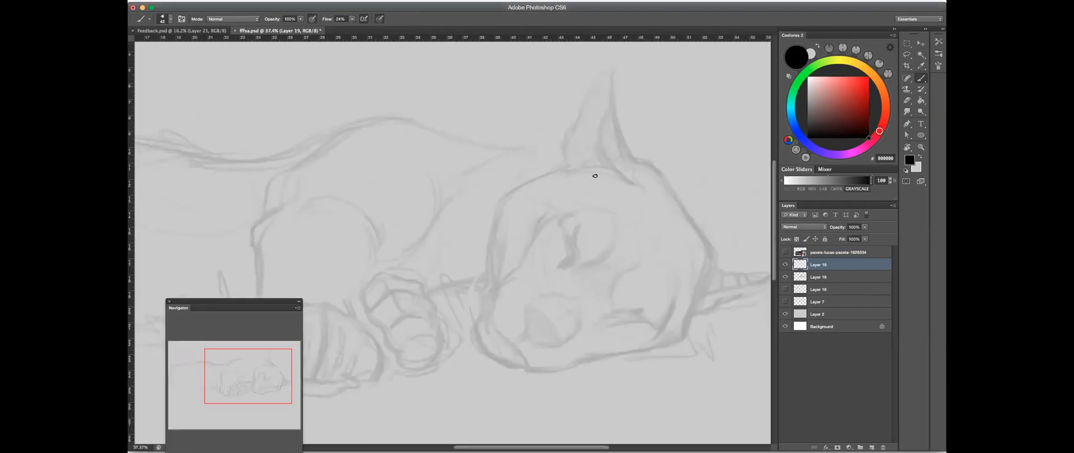
left_click_drag(512, 208, 496, 222, "ctrl+alt")
left_click(352, 19)
left_click_drag(354, 27, 357, 28)
left_click_drag(493, 226, 495, 226, "ctrl+alt")
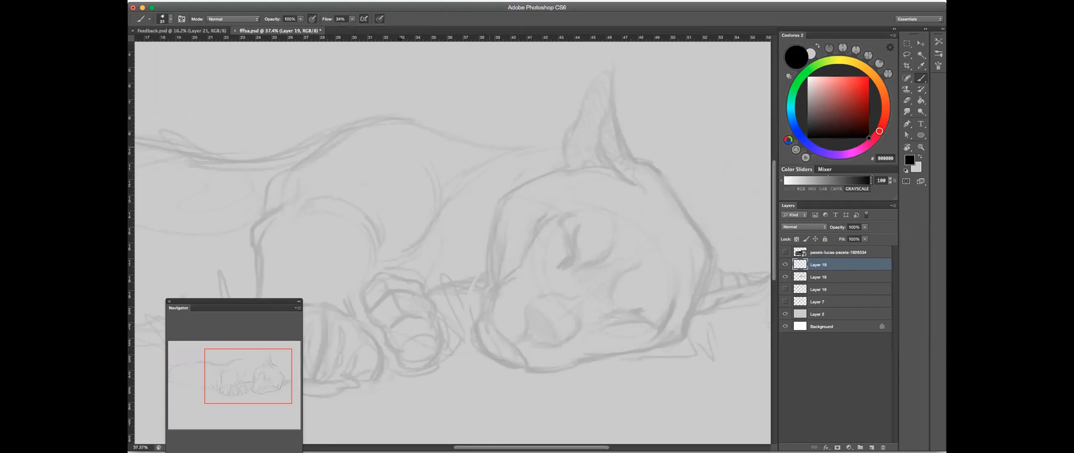
left_click(351, 20)
left_click(381, 20)
left_click(379, 19)
left_click_drag(303, 20, 274, 28)
scroll(582, 163, "down", 2)
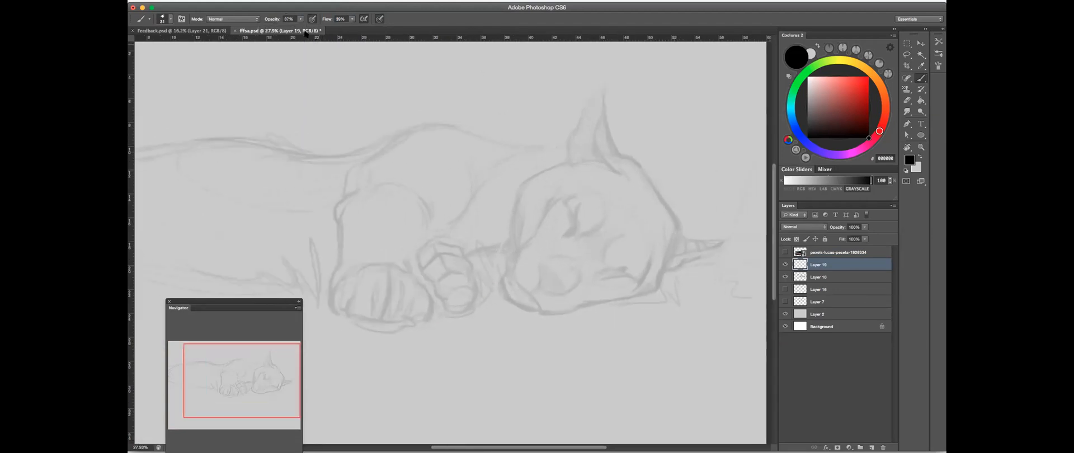
left_click_drag(301, 19, 311, 27)
scroll(593, 201, "up", 2)
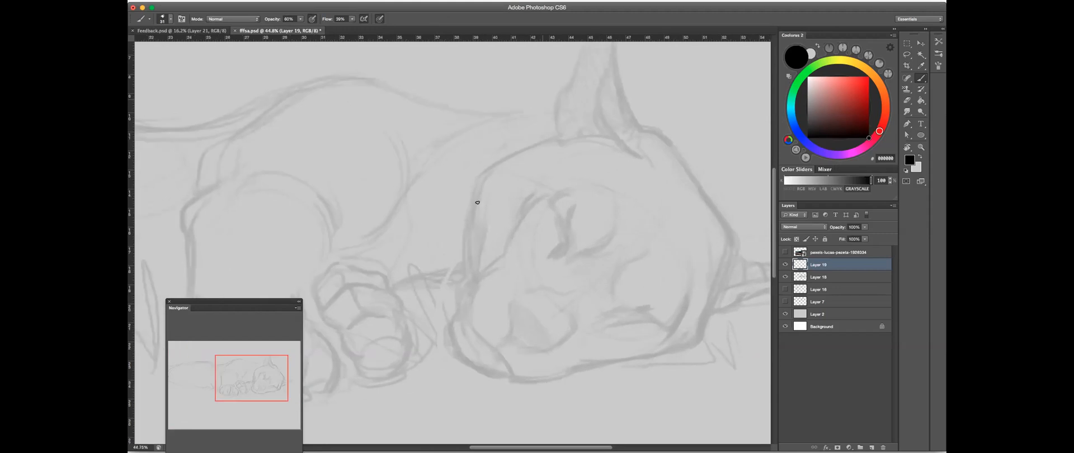
- Trace the left contour of the puma's head and the outer edges of its upright ear in dark lines
left_click_drag(470, 205, 467, 280)
mouse_move(495, 165)
left_mouse_down()
mouse_move(556, 138)
mouse_move(558, 155)
mouse_move(538, 171)
mouse_move(514, 137)
mouse_move(530, 113)
left_mouse_up()
mouse_move(549, 75)
left_mouse_down()
mouse_move(520, 103)
mouse_move(537, 83)
left_mouse_up()
mouse_move(545, 114)
left_mouse_down()
mouse_move(570, 196)
mouse_move(521, 141)
left_mouse_up()
mouse_move(497, 116)
left_mouse_down()
mouse_move(503, 139)
mouse_move(500, 107)
mouse_move(508, 168)
left_mouse_up()
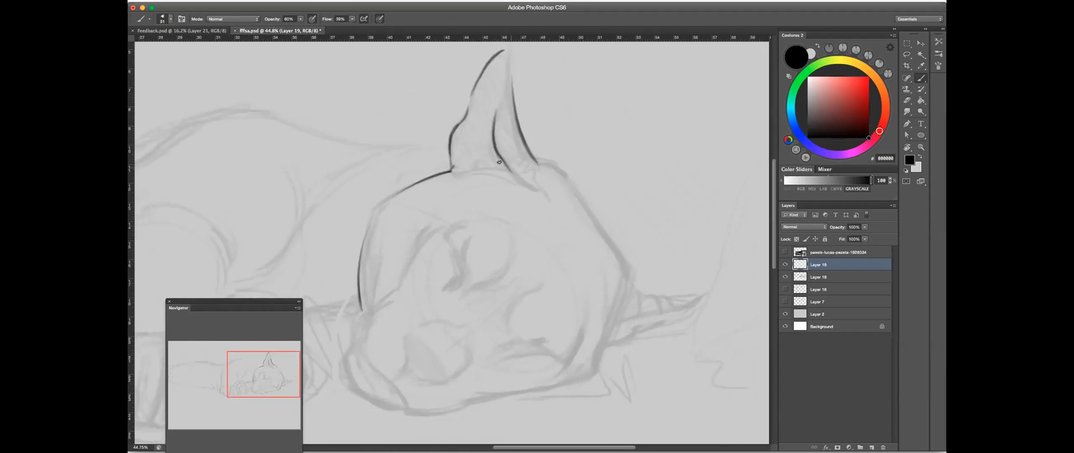
- Draw short curved fold and fur lines inside the left part of the ear
mouse_move(469, 120)
left_mouse_down()
mouse_move(458, 167)
mouse_move(465, 130)
mouse_move(458, 158)
mouse_move(482, 146)
mouse_move(459, 162)
mouse_move(486, 145)
mouse_move(466, 159)
mouse_move(478, 154)
mouse_move(463, 129)
mouse_move(489, 134)
left_mouse_up()
mouse_move(466, 122)
left_mouse_down()
mouse_move(483, 130)
mouse_move(470, 103)
mouse_move(489, 123)
mouse_move(475, 99)
left_mouse_up()
left_click_drag(498, 63, 475, 93)
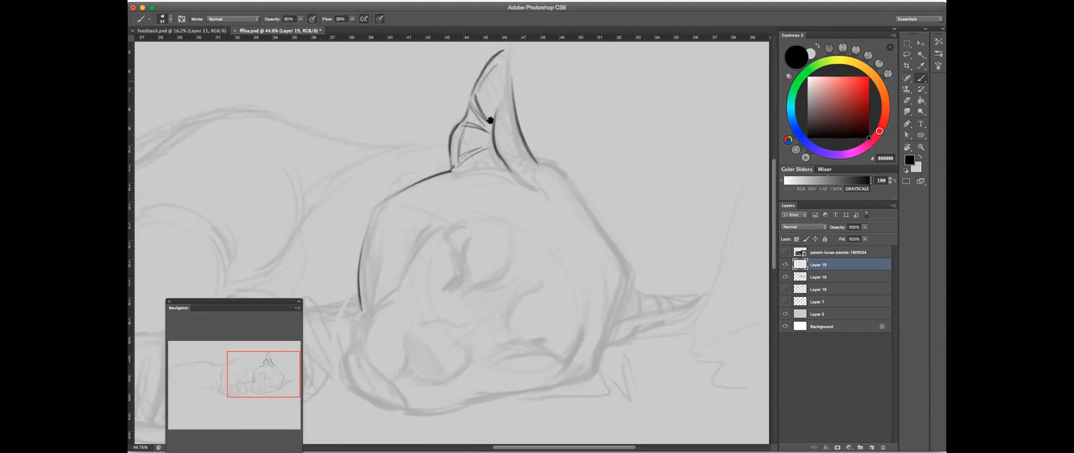
left_click_drag(509, 161, 512, 162)
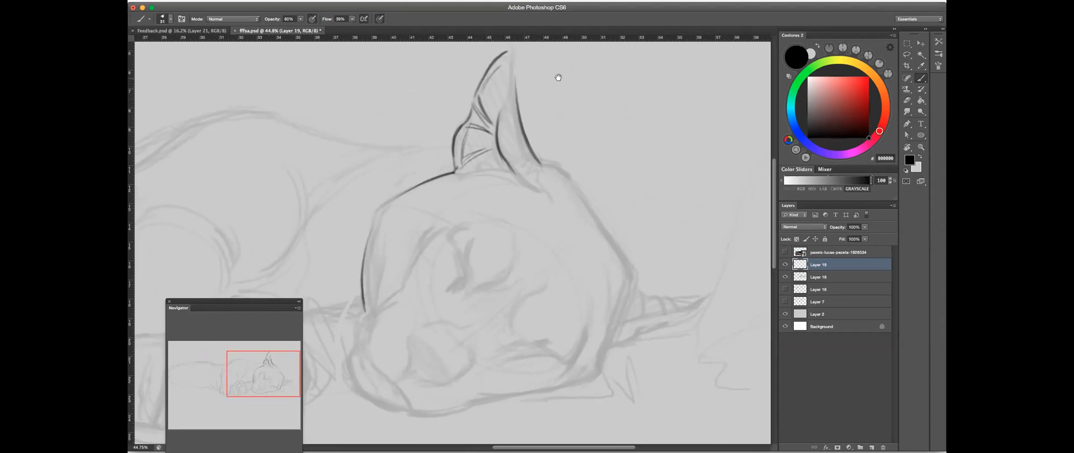
- Trace the ear's inner fold and close its outline up to the tip
left_click_drag(559, 74, 549, 96)
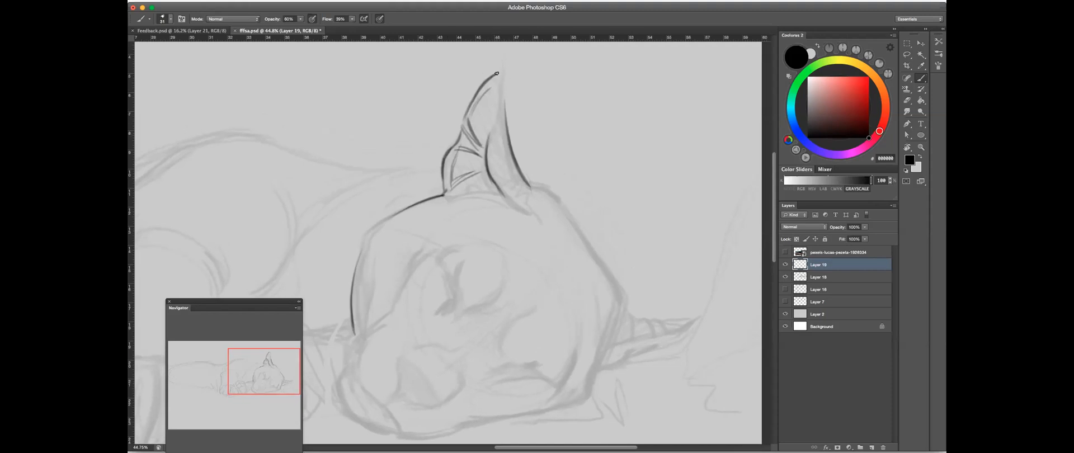
left_click_drag(496, 79, 487, 144)
left_click_drag(500, 80, 507, 123)
left_click_drag(591, 184, 563, 144)
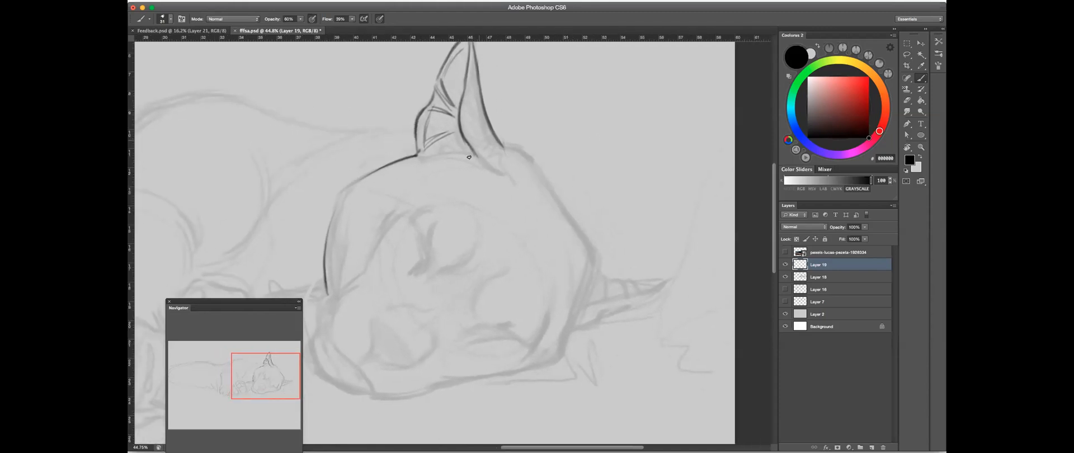
- Extend the inner fold at the ear's base and hatch the narrow right part of the ear with slanted shading strokes
scroll(557, 163, "up", 3)
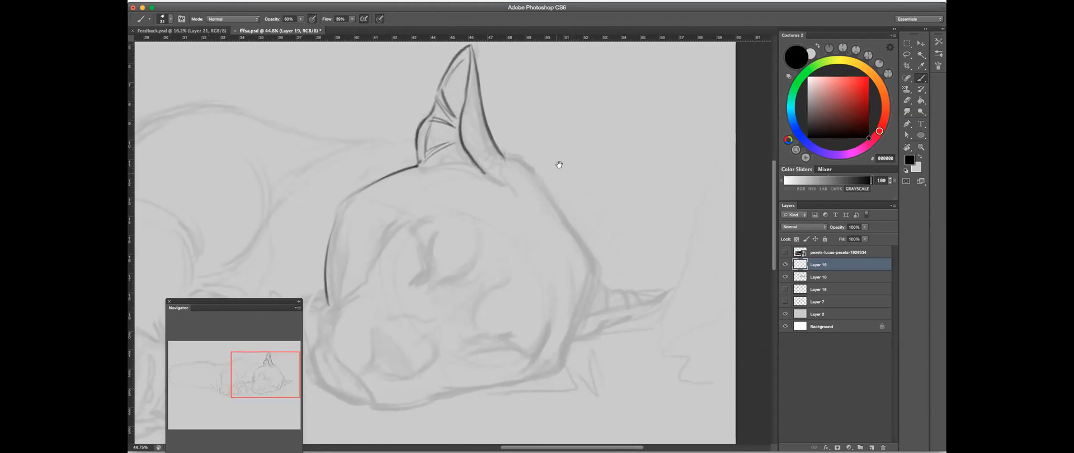
mouse_move(479, 81)
left_mouse_down()
mouse_move(470, 143)
mouse_move(483, 171)
left_mouse_up()
left_click_drag(479, 89, 469, 145)
left_click_drag(480, 105, 475, 150)
mouse_move(483, 121)
left_mouse_down()
mouse_move(477, 159)
mouse_move(497, 156)
left_mouse_up()
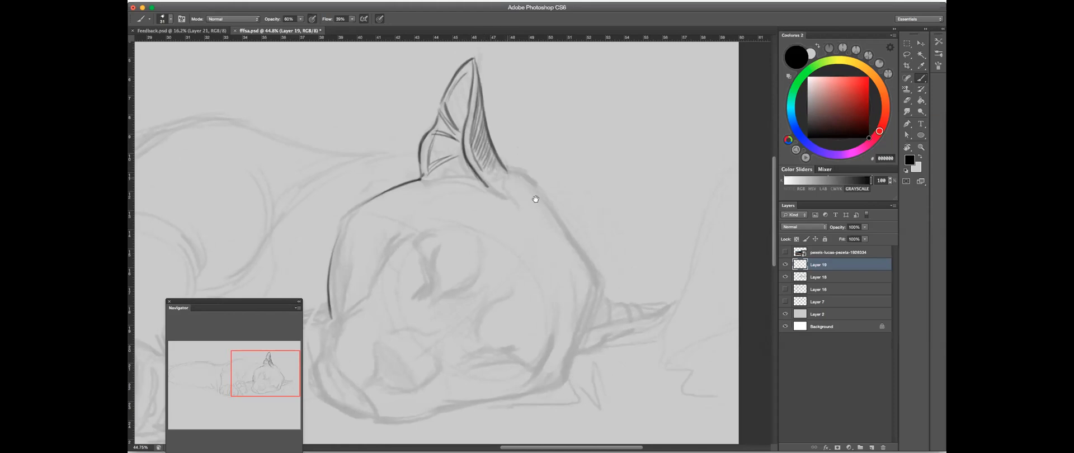
- Trace the right contour of the head from the ear's base down to the cheek
scroll(593, 179, "down", 3)
scroll(593, 179, "right", 2)
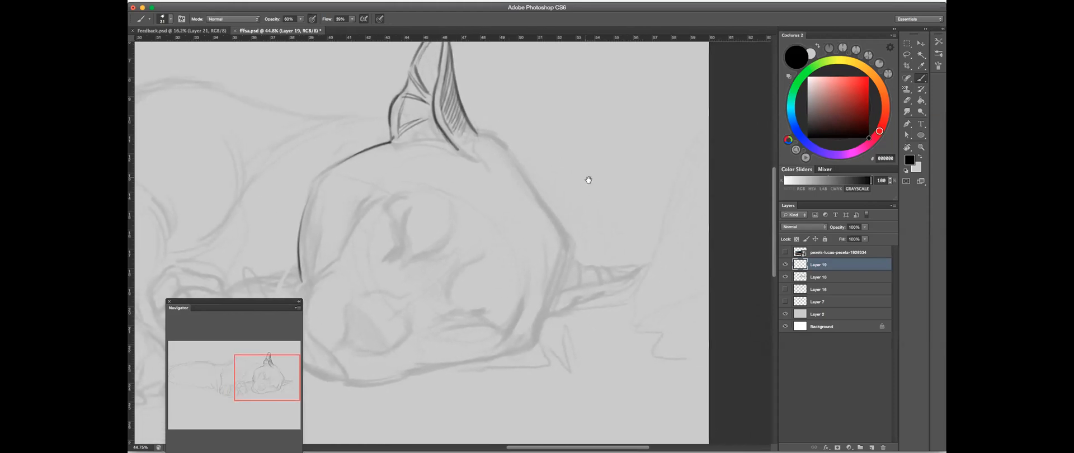
left_click_drag(588, 180, 625, 185)
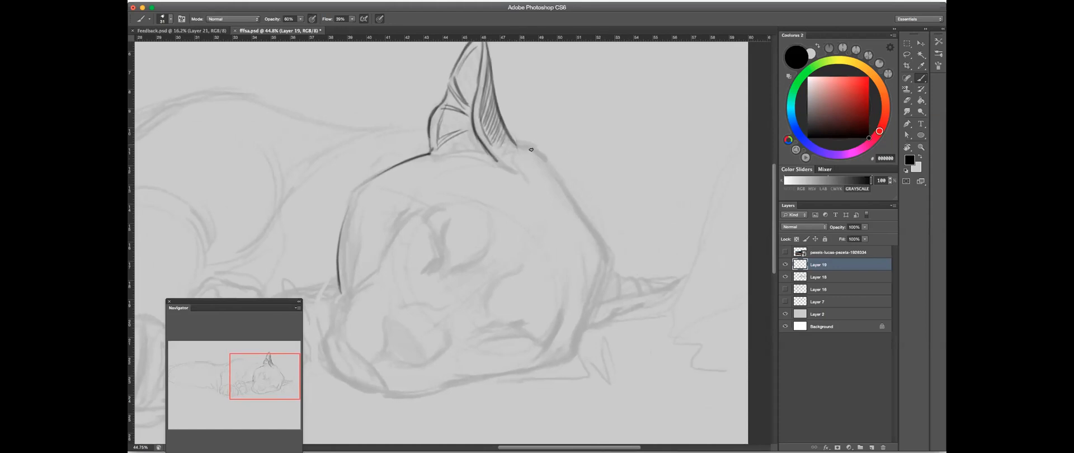
mouse_move(520, 145)
left_mouse_down()
mouse_move(548, 160)
mouse_move(596, 238)
mouse_move(576, 200)
mouse_move(602, 258)
left_mouse_up()
scroll(665, 235, "down", 3)
left_click(907, 101)
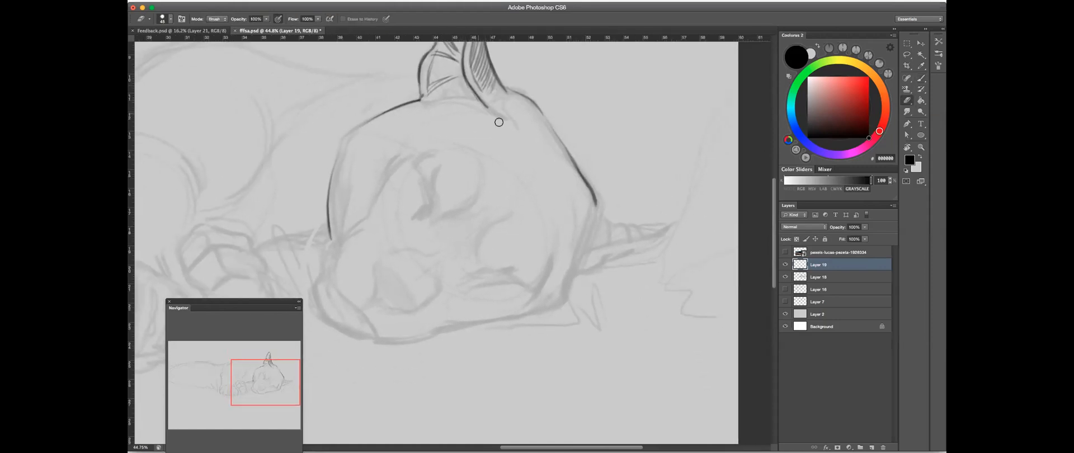
scroll(537, 112, "up", 4)
key("b")
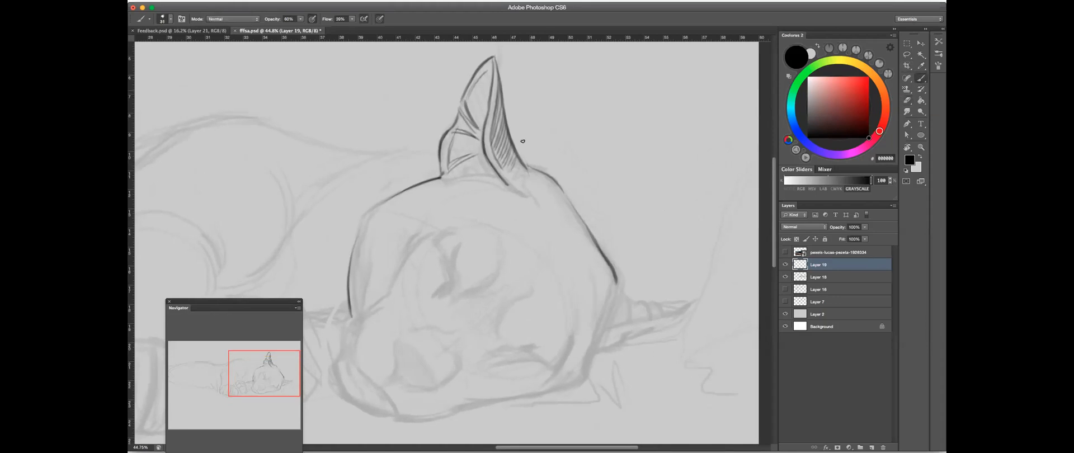
- Sketch the upper part of an animal leg in the blank area to the upper right of the ear
mouse_move(620, 215)
left_mouse_down()
mouse_move(697, 201)
mouse_move(643, 203)
left_mouse_up()
mouse_move(568, 205)
left_mouse_down()
mouse_move(556, 231)
mouse_move(593, 224)
mouse_move(554, 250)
left_mouse_up()
left_click_drag(613, 123, 576, 246)
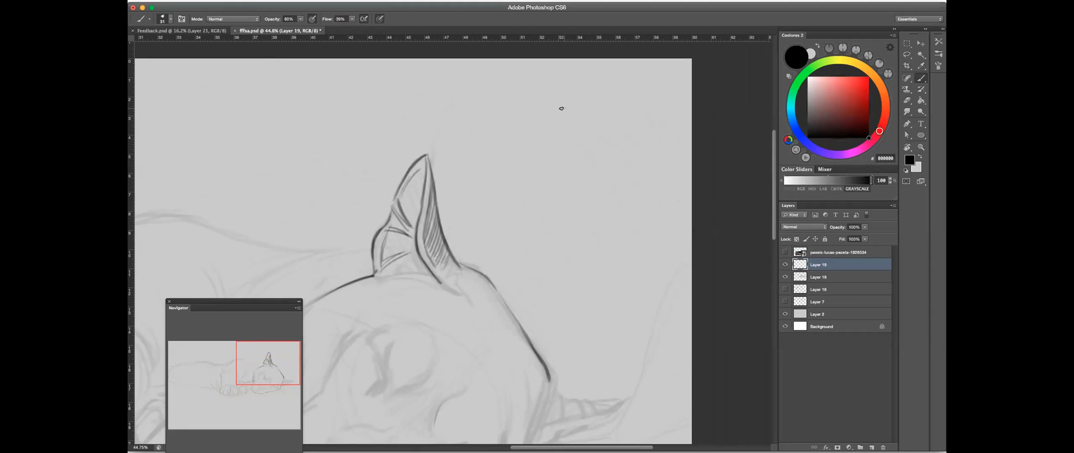
left_click_drag(564, 100, 562, 168)
mouse_move(556, 99)
left_mouse_down()
mouse_move(514, 121)
mouse_move(522, 174)
left_mouse_up()
left_click_drag(559, 127, 531, 181)
mouse_move(564, 140)
left_mouse_down()
mouse_move(539, 194)
mouse_move(520, 194)
left_mouse_up()
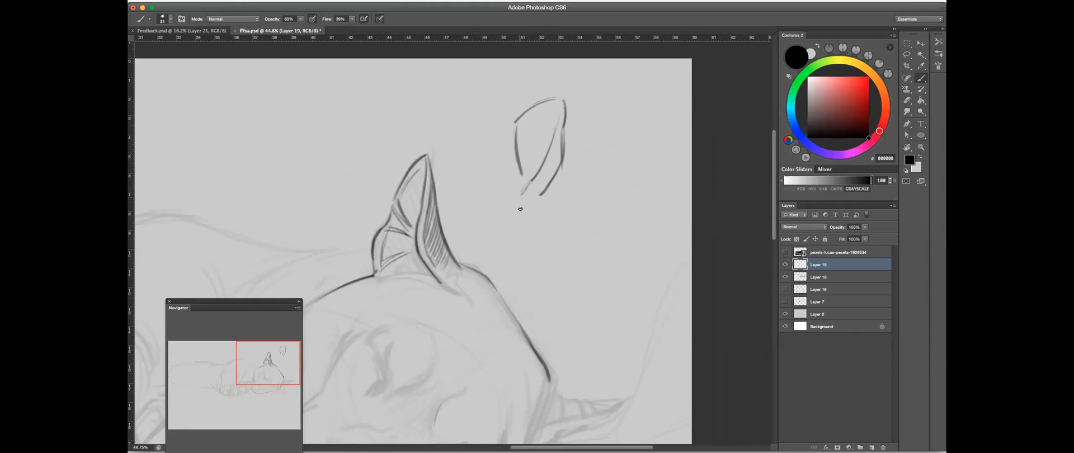
- Add the lower leg and foot to the leg sketch and reinforce the line along its top
left_click_drag(520, 207, 521, 239)
mouse_move(521, 179)
left_mouse_down()
mouse_move(510, 213)
mouse_move(518, 255)
left_mouse_up()
mouse_move(539, 197)
left_mouse_down()
mouse_move(530, 243)
mouse_move(540, 257)
mouse_move(517, 259)
mouse_move(539, 257)
left_mouse_up()
left_click_drag(525, 108, 565, 101)
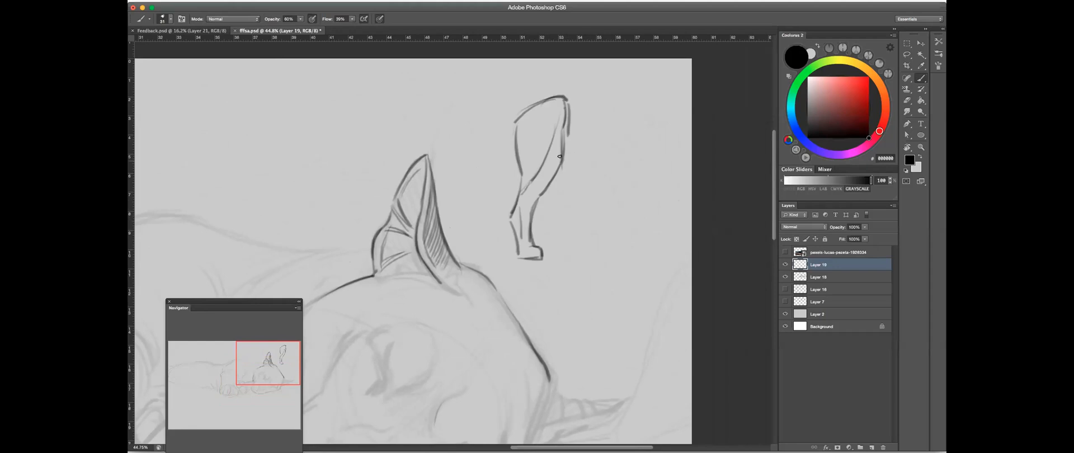
- Sketch a small downward-pointing cone with a ball on top beside the leg, and mark the leg's joint with a small circle
mouse_move(603, 162)
left_mouse_down()
mouse_move(605, 147)
mouse_move(620, 160)
mouse_move(614, 185)
mouse_move(622, 155)
mouse_move(613, 181)
left_mouse_up()
mouse_move(618, 147)
left_mouse_down()
mouse_move(616, 164)
mouse_move(607, 152)
left_mouse_up()
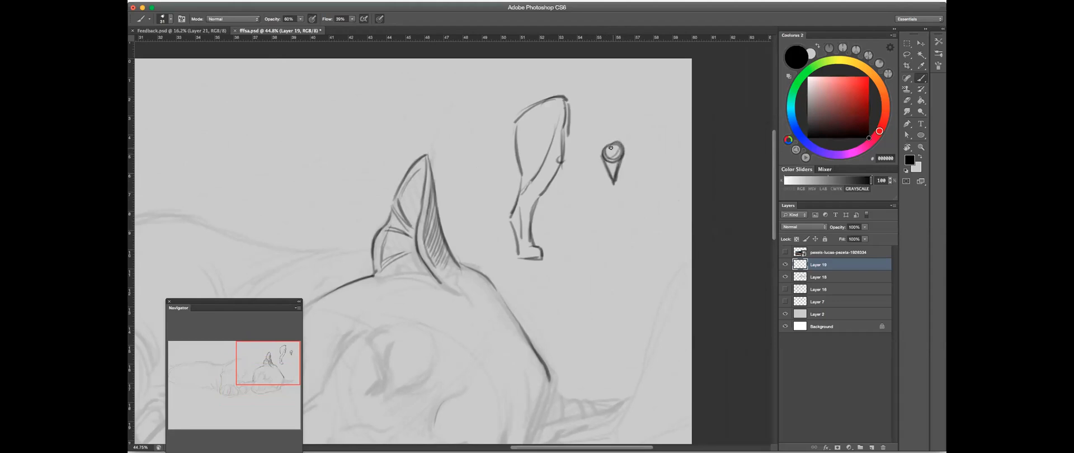
scroll(559, 162, "up", 3)
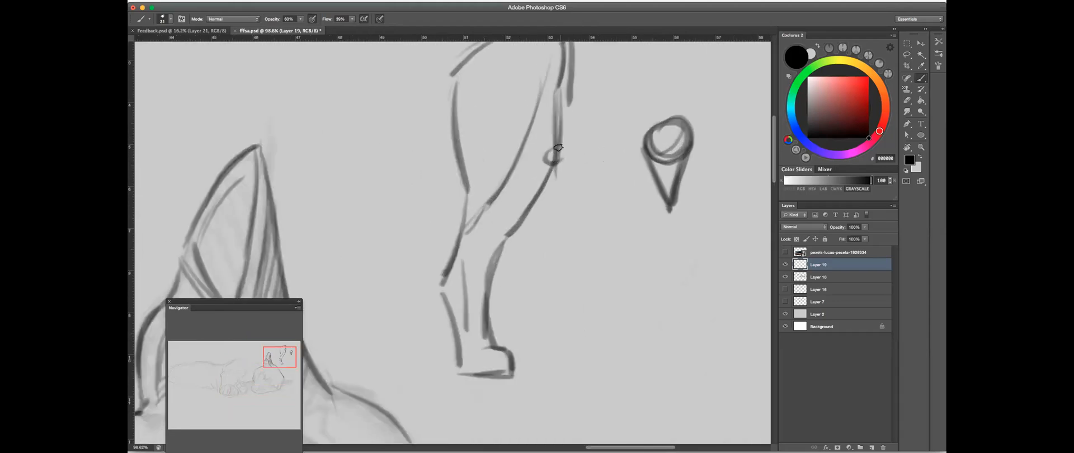
- Darken the leg's joint circle and add a vertical centre line through the ball and cone sketch
left_click_drag(556, 153, 557, 155)
left_click_drag(670, 119, 669, 211)
left_click_drag(677, 142, 671, 142)
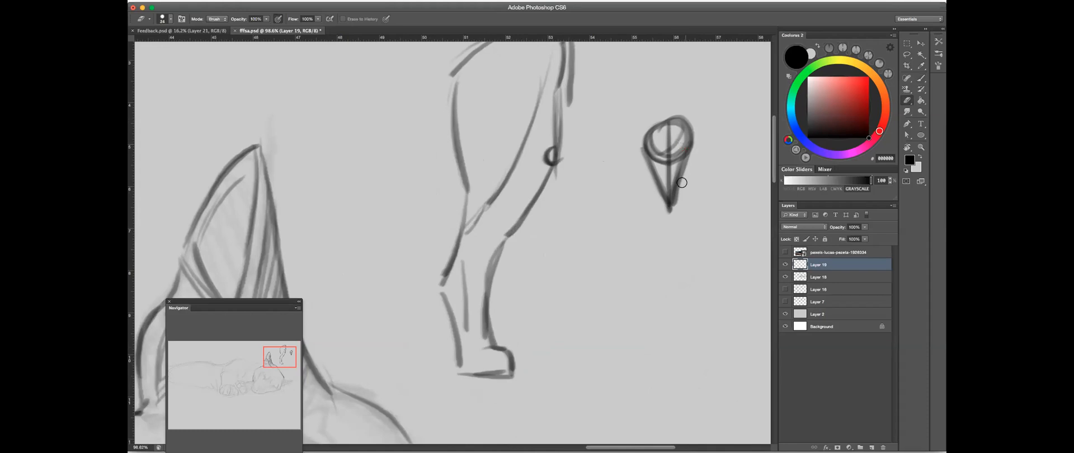
- Erase the explanatory leg and cone sketches and their leftover marks from the blank area beside the ear
left_click_drag(681, 182, 674, 158)
mouse_move(692, 129)
left_mouse_down()
mouse_move(690, 154)
mouse_move(616, 184)
left_mouse_up()
left_click_drag(674, 158, 679, 159)
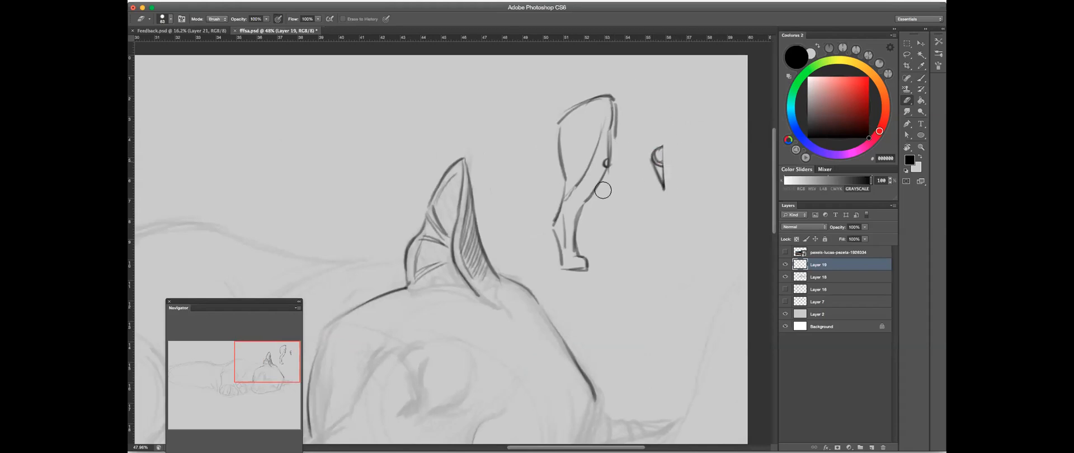
mouse_move(657, 162)
left_mouse_down()
mouse_move(656, 199)
mouse_move(620, 181)
mouse_move(575, 224)
mouse_move(571, 126)
left_mouse_up()
key("b")
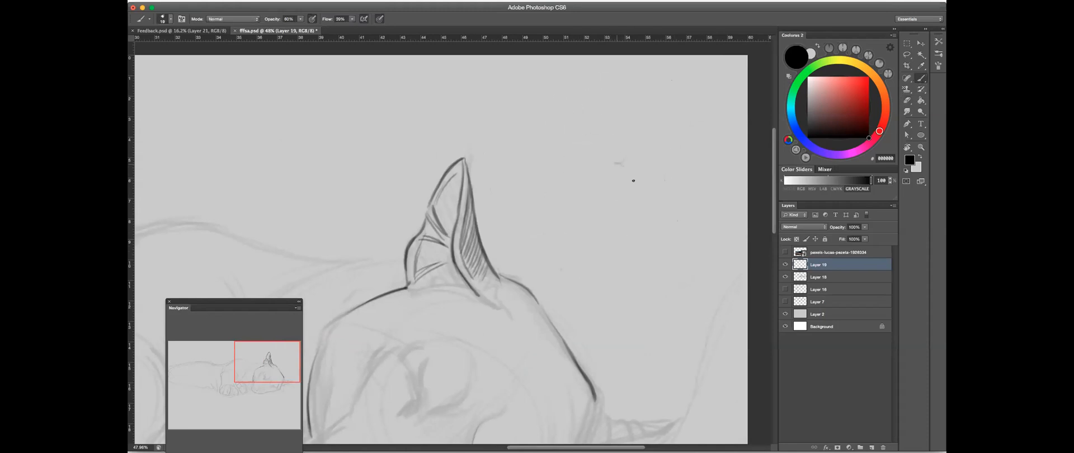
scroll(659, 175, "down", 5)
left_click(907, 101)
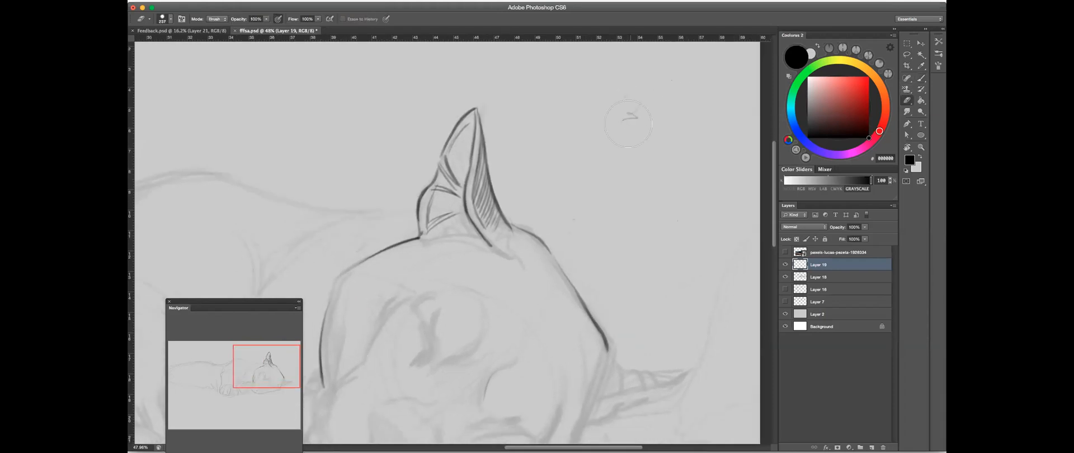
left_click(922, 79)
- Sketch a small hatched triangular wedge in the blank area beside the ear, and erase it
mouse_move(597, 234)
left_mouse_down()
mouse_move(583, 232)
mouse_move(612, 159)
left_mouse_up()
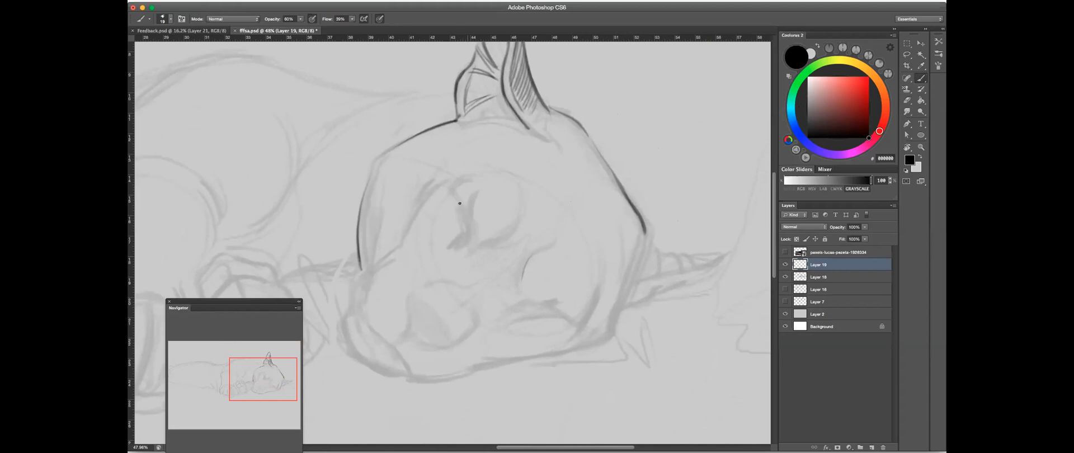
left_click_drag(703, 55, 634, 169)
mouse_move(547, 120)
left_mouse_down()
mouse_move(580, 117)
mouse_move(580, 134)
mouse_move(551, 122)
left_mouse_up()
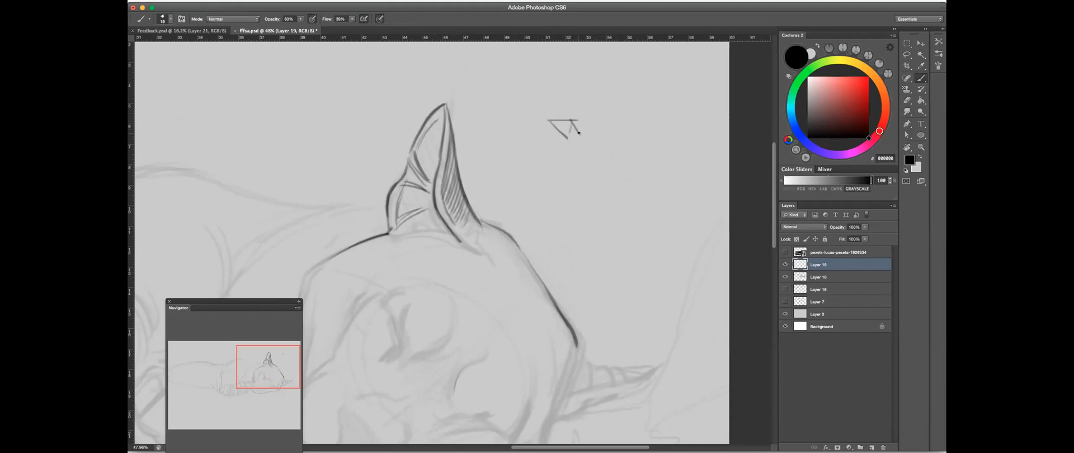
mouse_move(569, 123)
left_mouse_down()
mouse_move(581, 134)
mouse_move(562, 125)
mouse_move(576, 135)
mouse_move(567, 137)
left_mouse_up()
key("e")
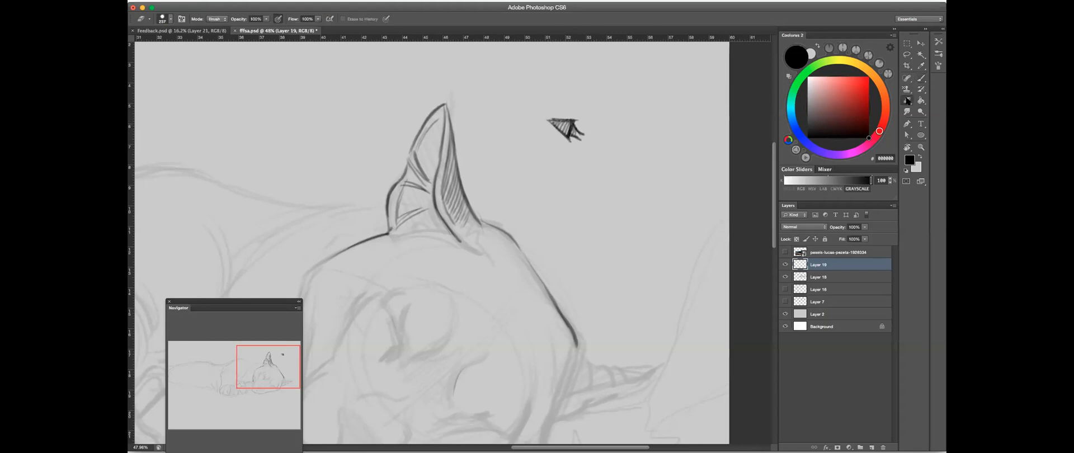
left_click_drag(577, 133, 557, 133)
key("b")
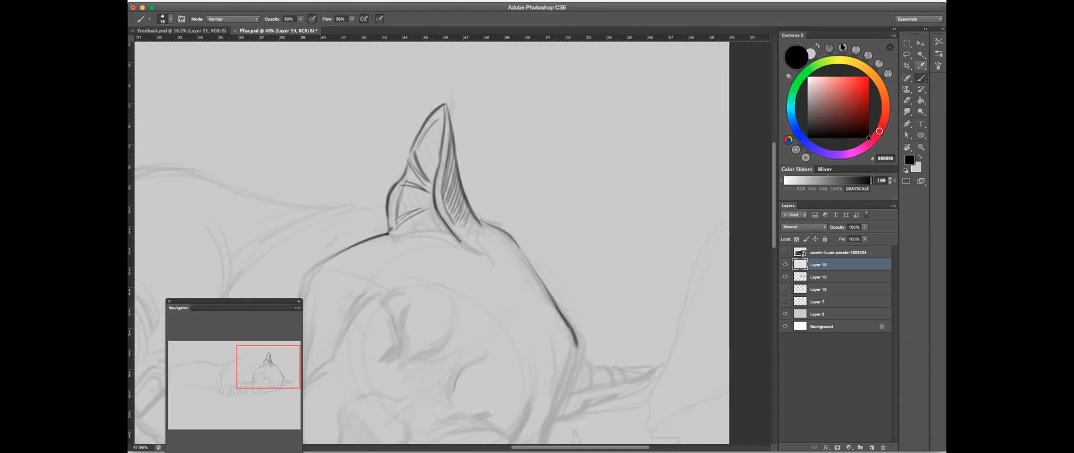
- Draw the closed eye's dark slit with its hatched corner, the curve beside it and the eyeball's lower curve
scroll(590, 184, "down", 5)
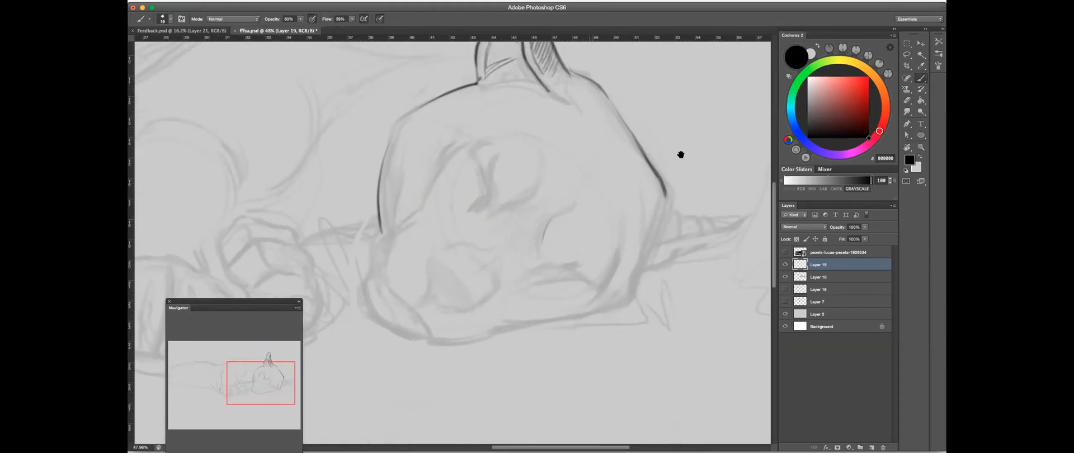
mouse_move(546, 209)
left_mouse_down()
mouse_move(508, 228)
mouse_move(546, 210)
left_mouse_up()
scroll(526, 227, "down", 5)
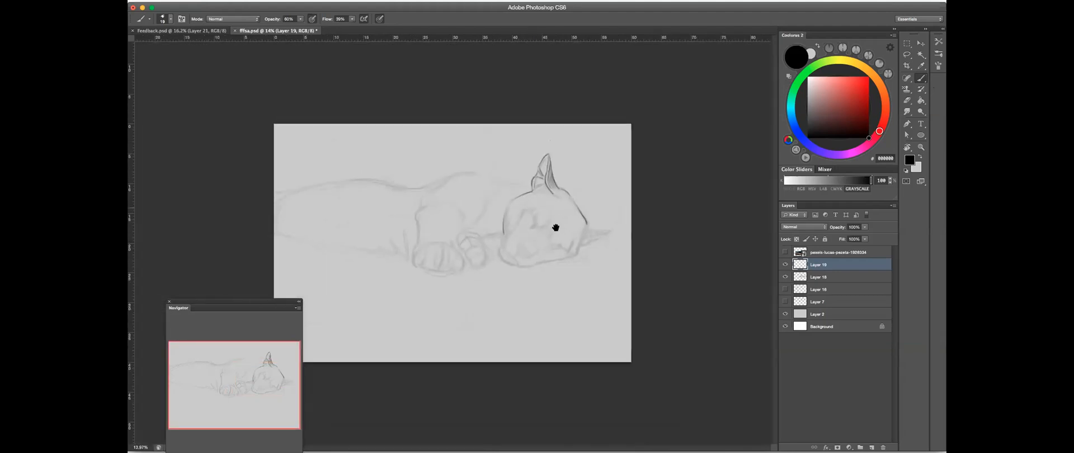
scroll(495, 234, "up", 3)
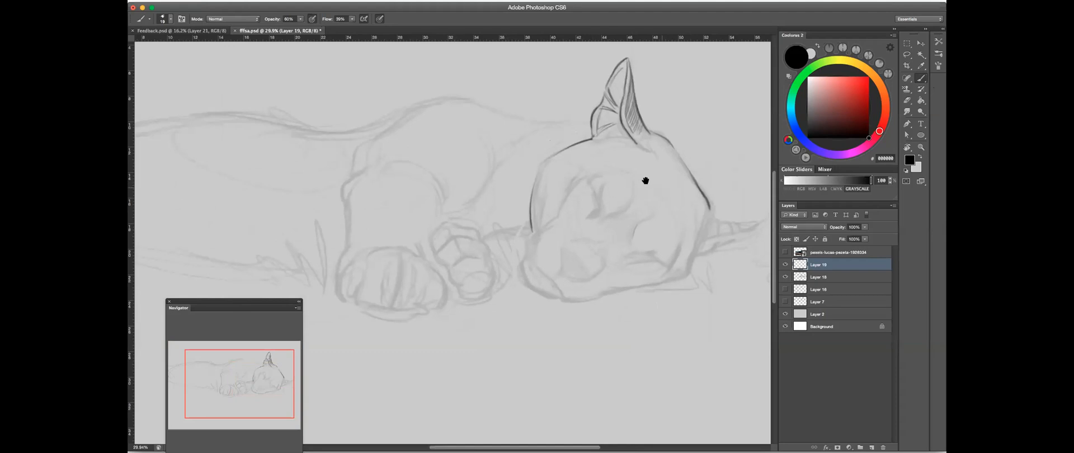
scroll(650, 180, "up", 4)
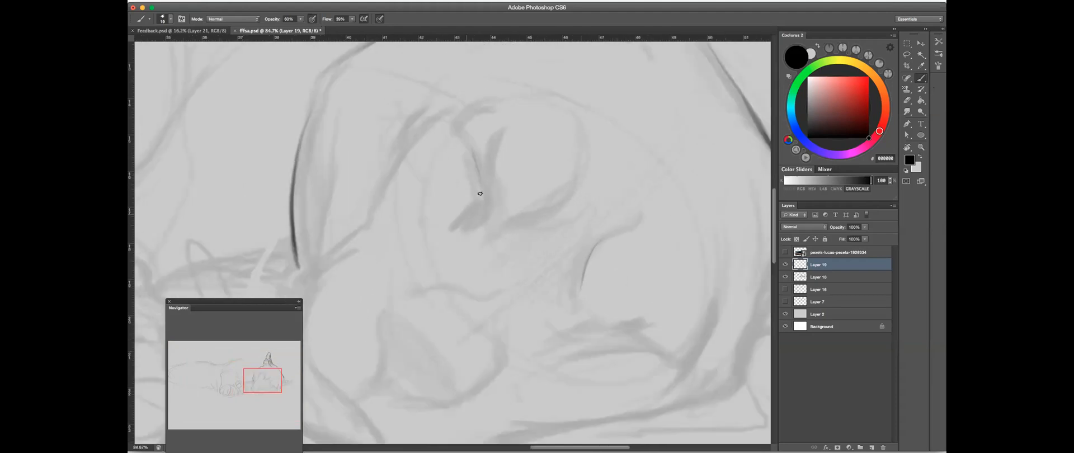
mouse_move(481, 174)
left_mouse_down()
mouse_move(474, 225)
mouse_move(481, 192)
mouse_move(478, 215)
mouse_move(463, 227)
mouse_move(478, 196)
mouse_move(455, 222)
mouse_move(478, 199)
mouse_move(472, 129)
mouse_move(477, 214)
left_mouse_up()
mouse_move(468, 146)
left_mouse_down()
mouse_move(481, 206)
mouse_move(477, 219)
mouse_move(461, 228)
left_mouse_up()
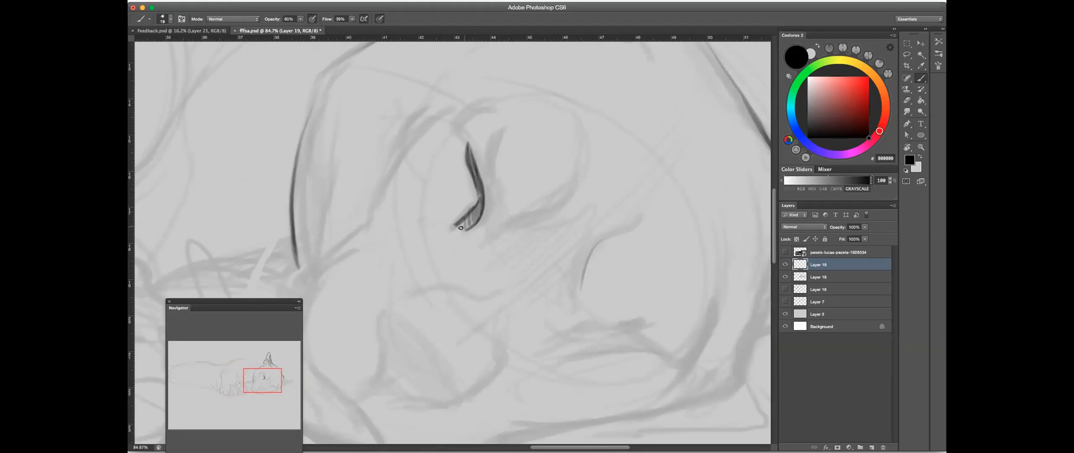
mouse_move(501, 134)
left_mouse_down()
mouse_move(487, 194)
mouse_move(507, 123)
mouse_move(483, 176)
mouse_move(490, 151)
left_mouse_up()
mouse_move(507, 218)
left_mouse_down()
mouse_move(567, 199)
mouse_move(558, 207)
left_mouse_up()
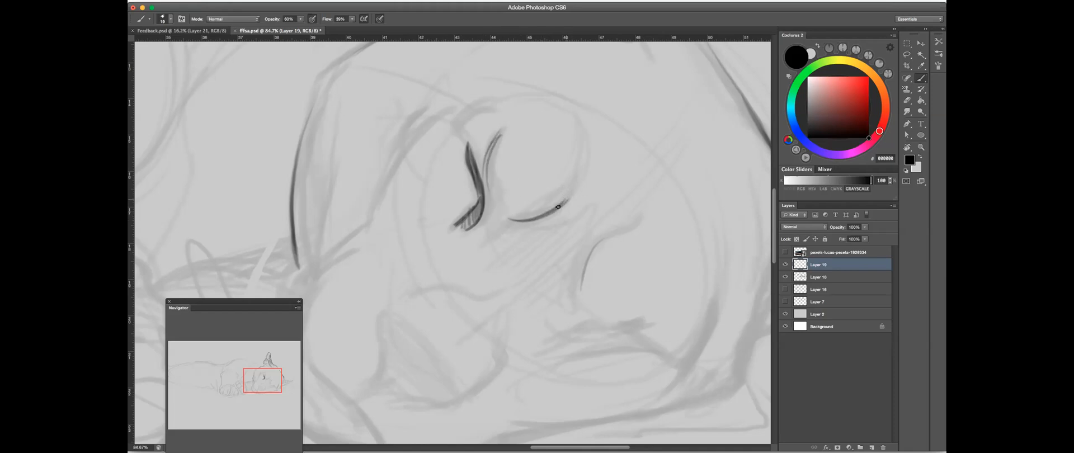
- Reinforce the edge of the second eye's rounded form and draw the diagonal line between the two eyes
mouse_move(592, 241)
left_mouse_down()
mouse_move(570, 300)
mouse_move(565, 292)
left_mouse_up()
mouse_move(604, 201)
left_mouse_down()
mouse_move(675, 137)
mouse_move(595, 211)
left_mouse_up()
mouse_move(664, 158)
left_mouse_down()
mouse_move(597, 211)
mouse_move(582, 248)
left_mouse_up()
- Extend the rounded outlines of both eye forms and add a short brow arc above the closed eye
left_click_drag(476, 155, 463, 182)
left_click_drag(439, 152, 462, 180)
left_click_drag(435, 138, 476, 128)
left_click_drag(552, 226, 566, 144)
left_click_drag(574, 173, 542, 230)
left_click_drag(620, 199, 555, 136)
left_click_drag(551, 196, 590, 255)
mouse_move(613, 55)
left_mouse_down()
mouse_move(662, 144)
mouse_move(655, 214)
left_mouse_up()
left_click_drag(413, 229, 457, 217)
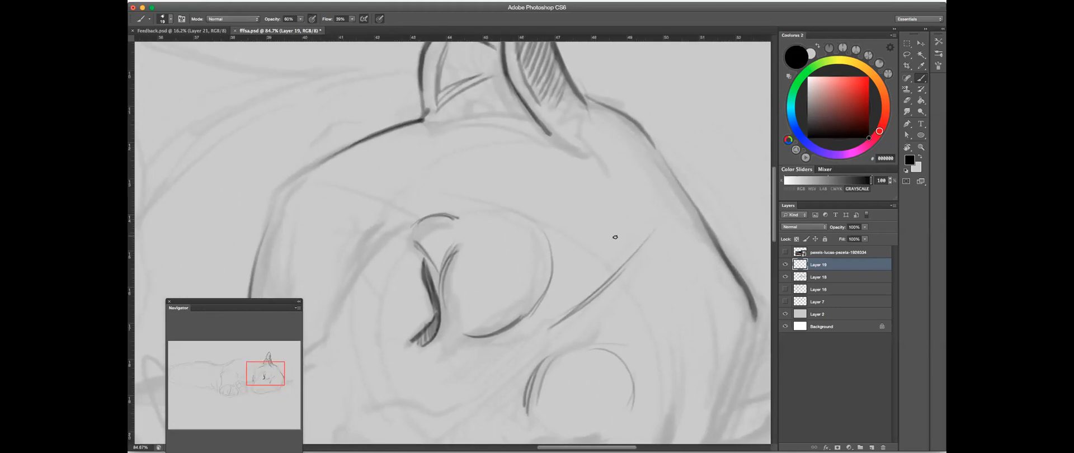
- Create a new layer and outline the rounded form around the closed eye in dark red
left_click(921, 158)
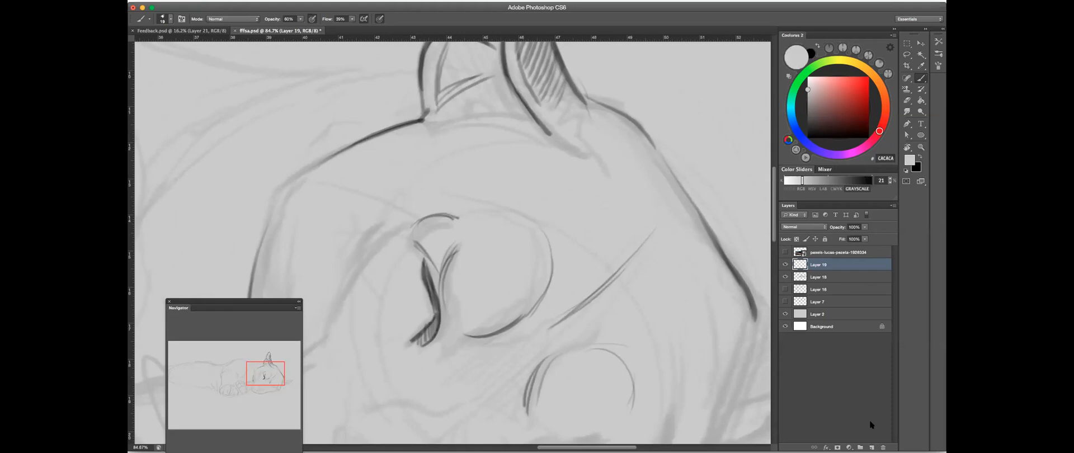
left_click(872, 448)
left_click(863, 107)
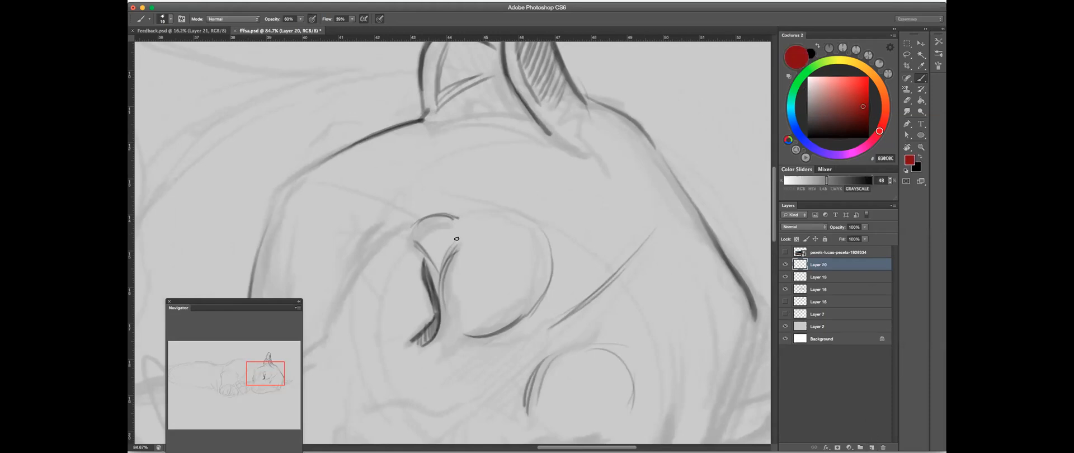
mouse_move(480, 230)
left_mouse_down()
mouse_move(580, 213)
mouse_move(570, 156)
mouse_move(517, 118)
left_mouse_up()
mouse_move(479, 174)
left_mouse_down()
mouse_move(559, 156)
mouse_move(599, 166)
mouse_move(614, 189)
mouse_move(610, 232)
mouse_move(585, 259)
mouse_move(526, 276)
left_mouse_up()
mouse_move(481, 176)
left_mouse_down()
mouse_move(524, 277)
mouse_move(494, 187)
mouse_move(520, 269)
mouse_move(538, 280)
mouse_move(597, 245)
mouse_move(612, 206)
mouse_move(606, 178)
mouse_move(567, 154)
mouse_move(481, 172)
left_mouse_up()
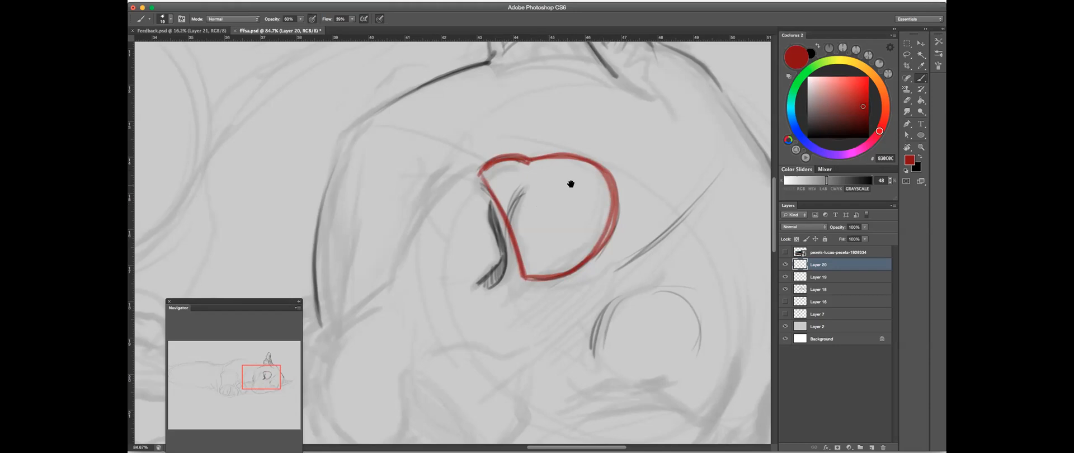
- Add red dividing lines inside the eye outline to mark off the narrow wedge next to the eyeball
left_click_drag(571, 185, 568, 181)
mouse_move(526, 158)
left_mouse_down()
mouse_move(510, 222)
mouse_move(525, 163)
mouse_move(519, 263)
left_mouse_up()
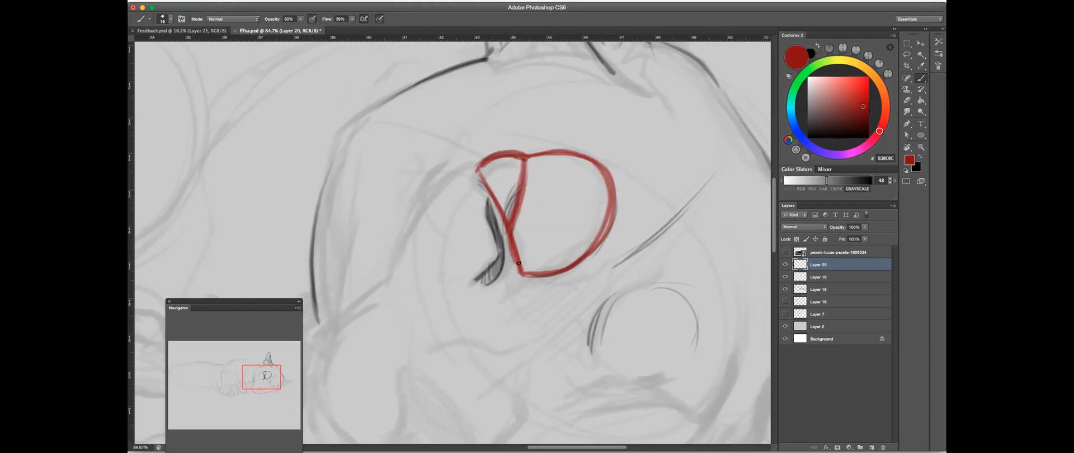
mouse_move(529, 160)
left_mouse_down()
mouse_move(510, 221)
mouse_move(532, 168)
mouse_move(521, 202)
mouse_move(520, 259)
left_mouse_up()
left_click_drag(519, 209, 528, 272)
left_click_drag(483, 166, 500, 206)
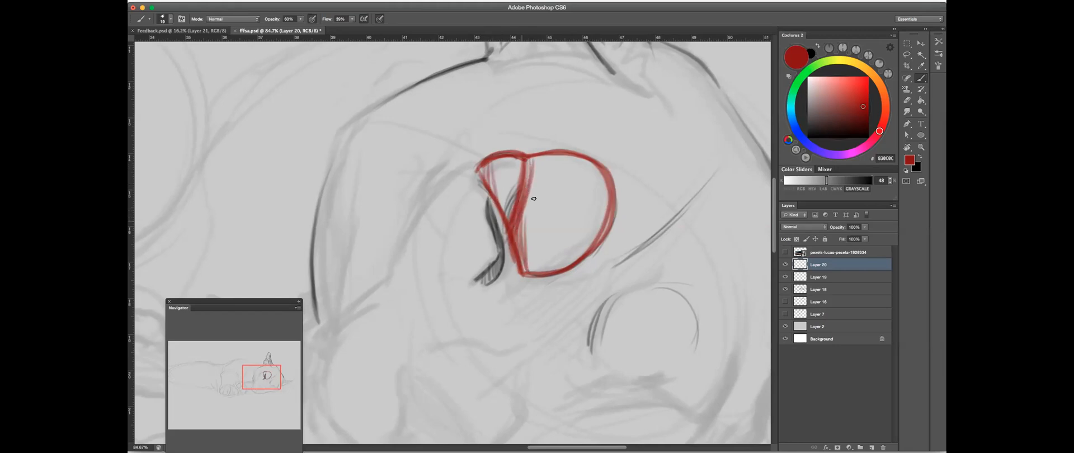
- Erase the red explanatory outline over the eye and switch the brush colour back to black
scroll(637, 235, "right", 5)
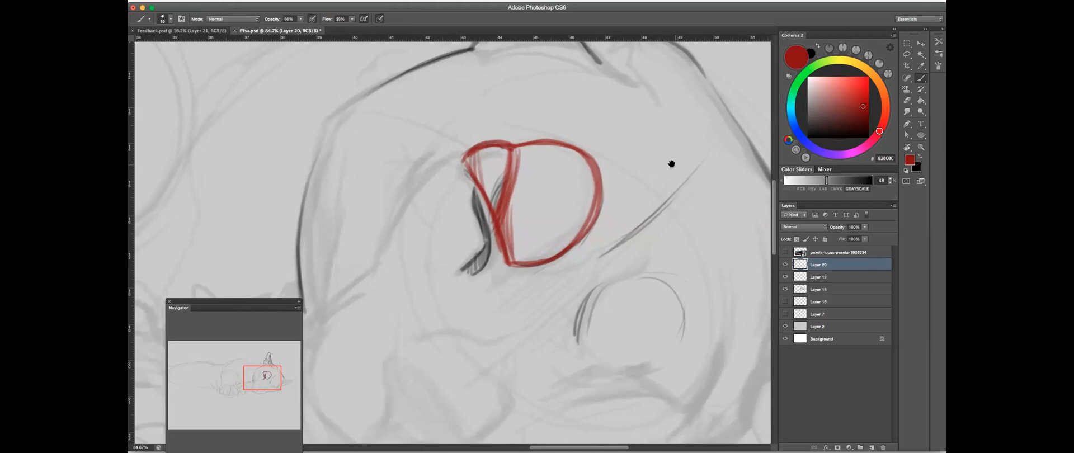
mouse_move(740, 122)
left_mouse_down()
mouse_move(734, 106)
mouse_move(674, 132)
mouse_move(648, 158)
mouse_move(737, 140)
mouse_move(737, 149)
mouse_move(722, 129)
mouse_move(563, 205)
mouse_move(445, 220)
mouse_move(474, 225)
mouse_move(504, 252)
left_mouse_up()
left_click(907, 101)
left_click(921, 78)
key("x")
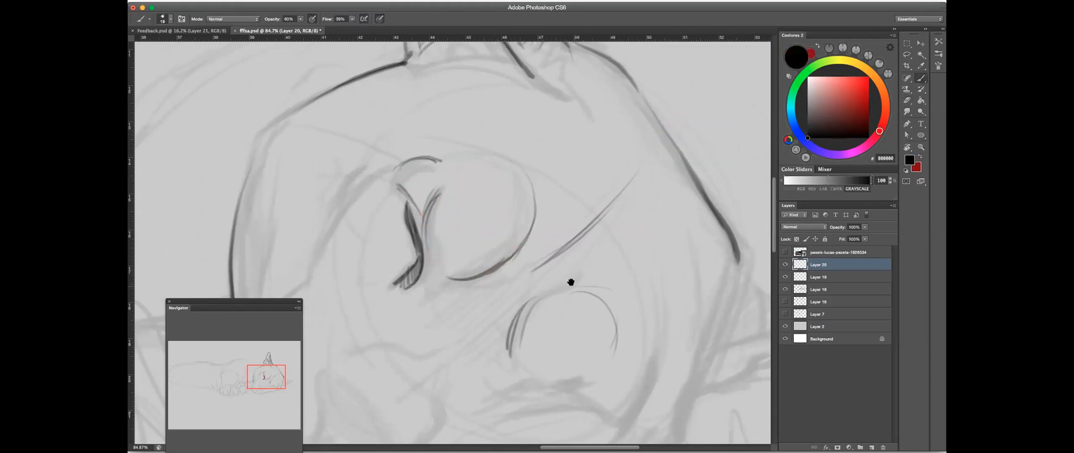
- Flip the canvas horizontally to check the drawing in mirror image
scroll(570, 283, "down", 5)
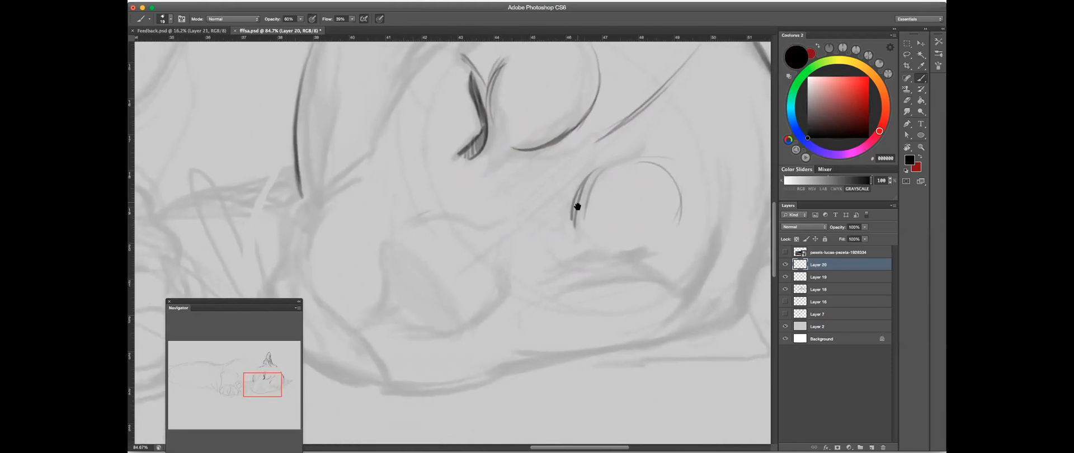
left_click_drag(576, 209, 628, 225)
scroll(628, 203, "down", 5)
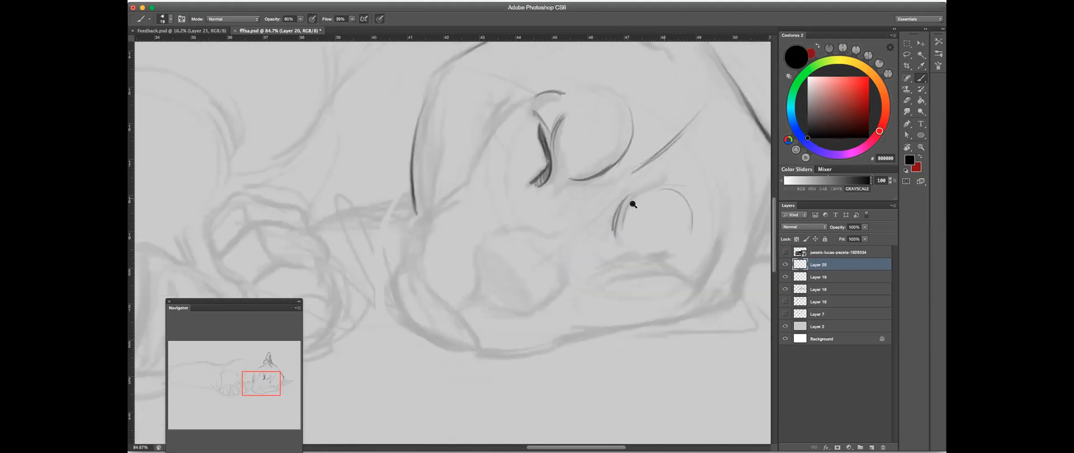
key("super+shift+h")
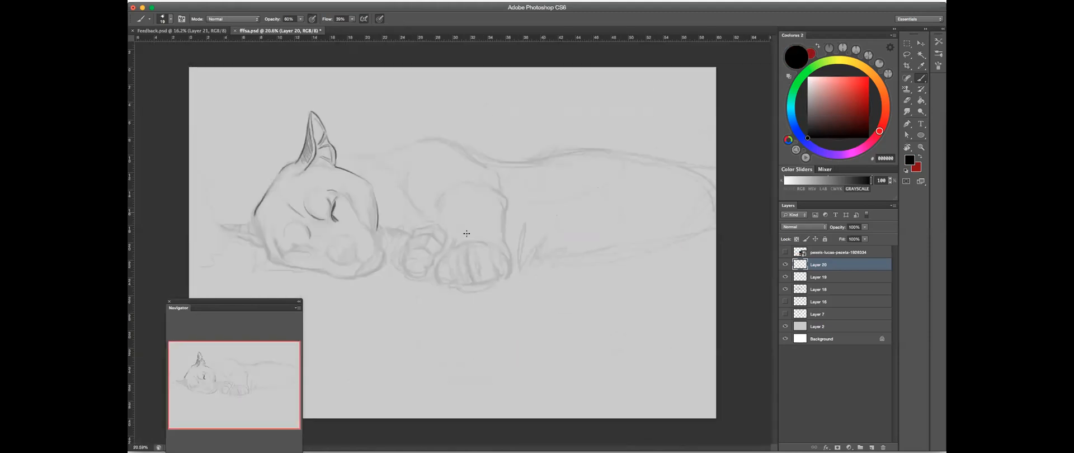
- Draw the closed lid line of the second eye beneath its rounded form
left_click_drag(345, 230, 571, 217)
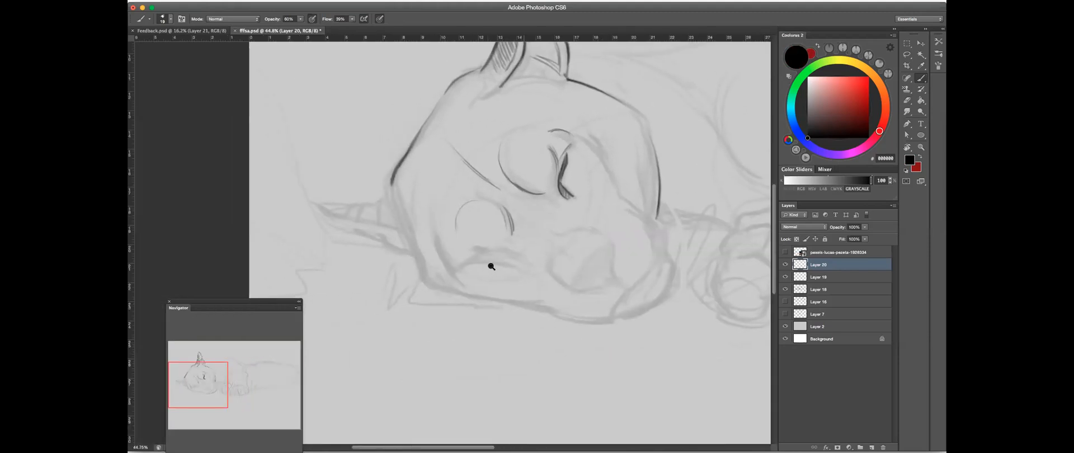
left_click_drag(492, 266, 532, 226)
mouse_move(430, 271)
left_mouse_down()
mouse_move(506, 229)
mouse_move(532, 241)
left_mouse_up()
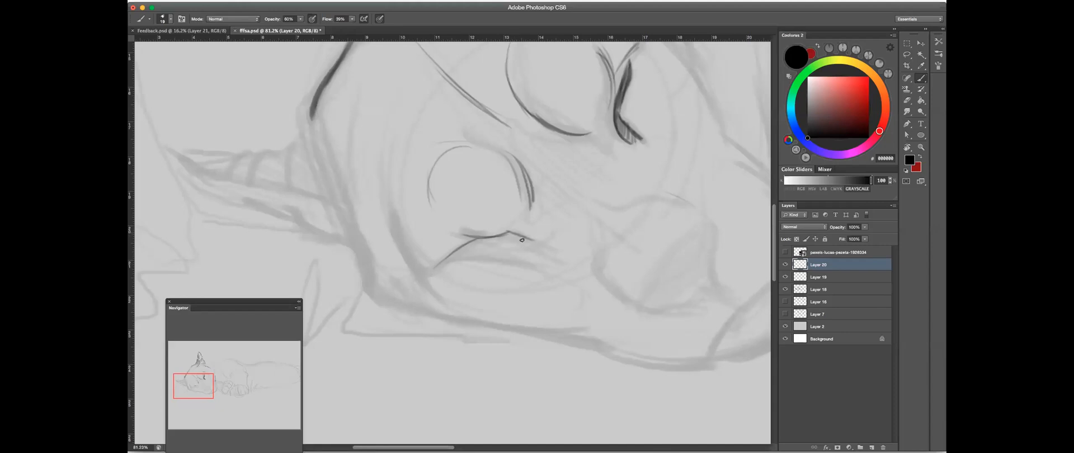
scroll(583, 226, "down", 5)
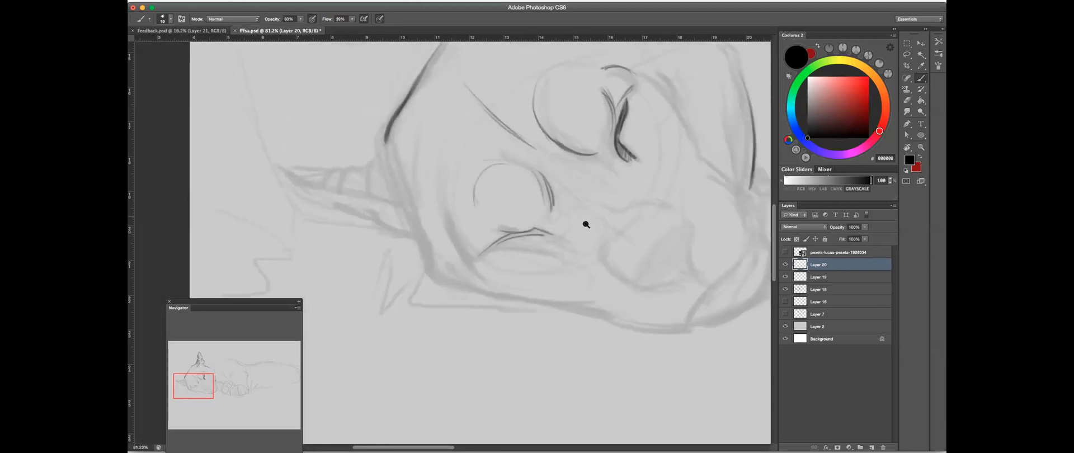
left_click_drag(623, 228, 538, 262)
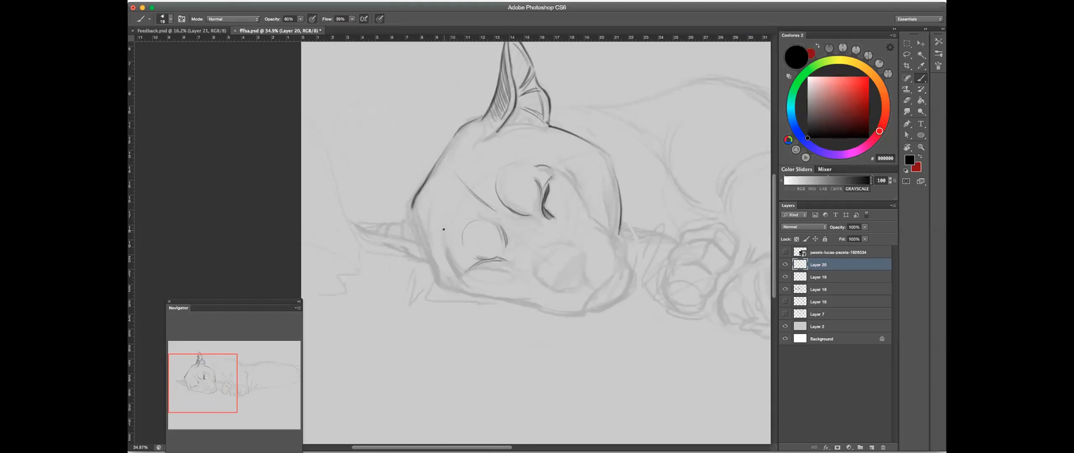
- Sketch two clusters of overlapping free-form rounded shapes in the blank area above the puma's back
scroll(600, 179, "up", 3)
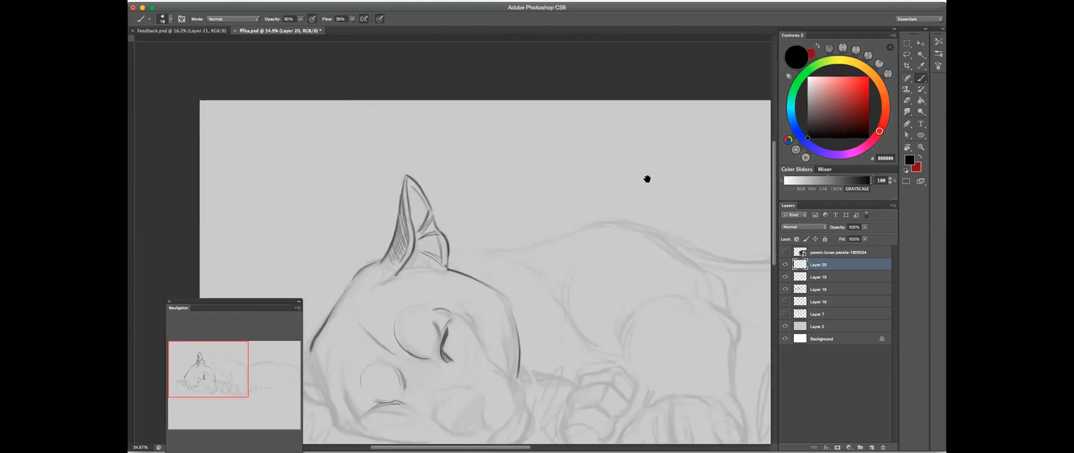
scroll(593, 153, "up", 2)
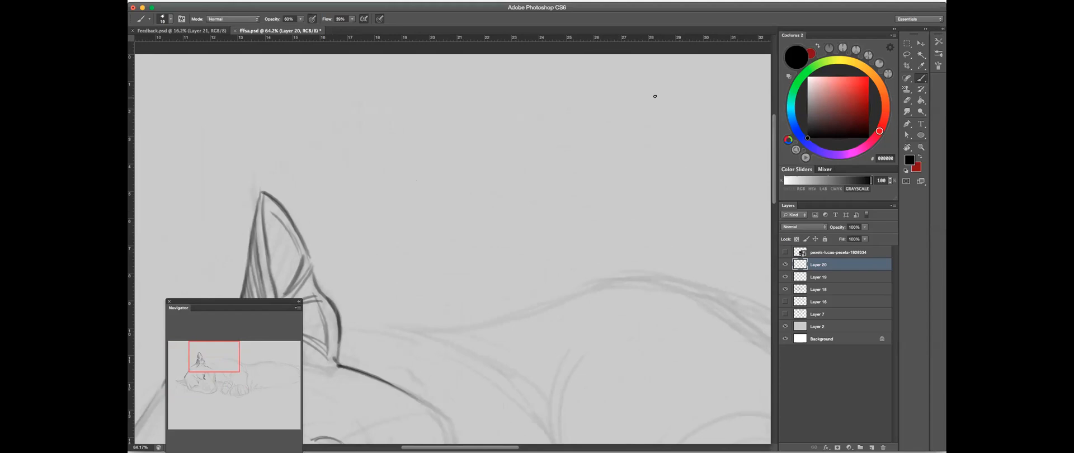
mouse_move(645, 99)
left_mouse_down()
mouse_move(618, 138)
mouse_move(559, 175)
mouse_move(480, 192)
mouse_move(530, 200)
mouse_move(525, 152)
mouse_move(507, 131)
mouse_move(627, 107)
mouse_move(626, 136)
left_mouse_up()
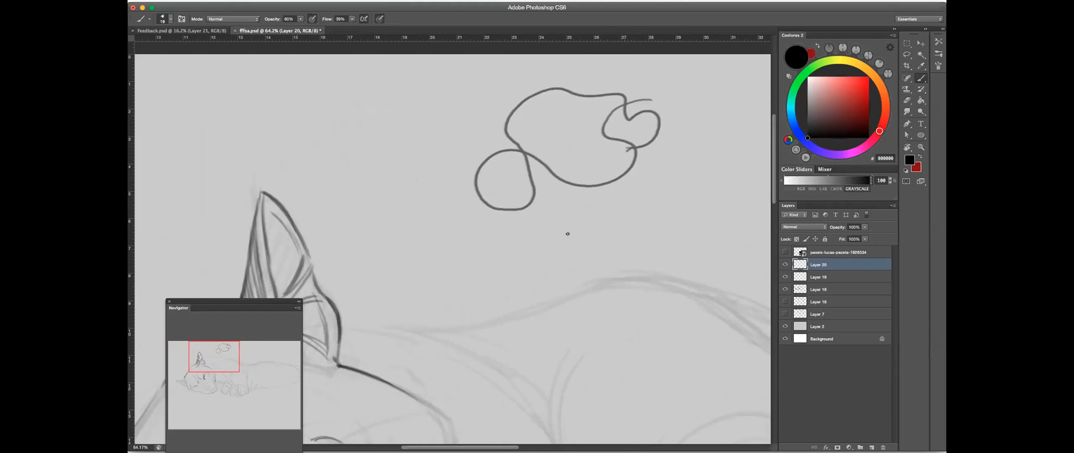
mouse_move(529, 232)
left_mouse_down()
mouse_move(576, 280)
mouse_move(543, 228)
mouse_move(611, 232)
mouse_move(628, 284)
mouse_move(608, 225)
mouse_move(616, 309)
mouse_move(559, 305)
left_mouse_up()
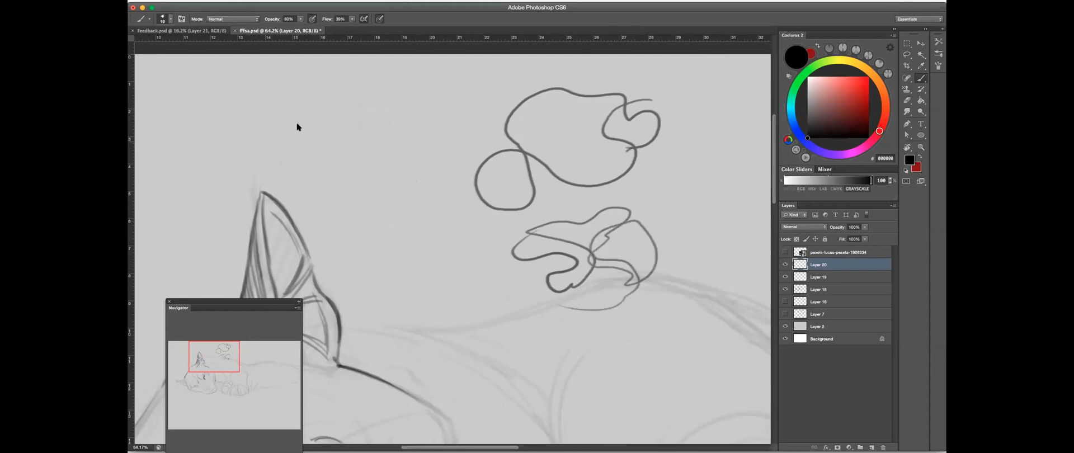
- Enlarge the eraser and remove the two clusters of free-form shapes above the back
left_click(908, 100)
key("bracketright")
key("bracketright")
mouse_move(588, 238)
left_mouse_down()
mouse_move(607, 246)
mouse_move(604, 196)
mouse_move(537, 134)
left_mouse_up()
left_click(921, 79)
- Sketch a small circle with a crescent arc along its edge in the blank area near the ear, and erase it
mouse_move(488, 107)
left_mouse_down()
mouse_move(495, 102)
mouse_move(476, 136)
left_mouse_up()
left_click_drag(419, 204, 519, 182)
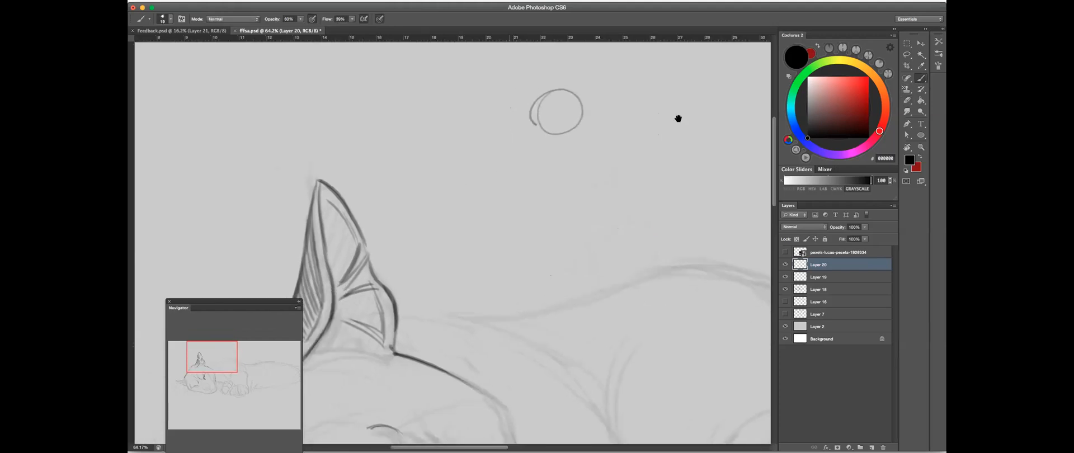
left_click(907, 101)
left_click_drag(615, 93, 512, 149)
key("b")
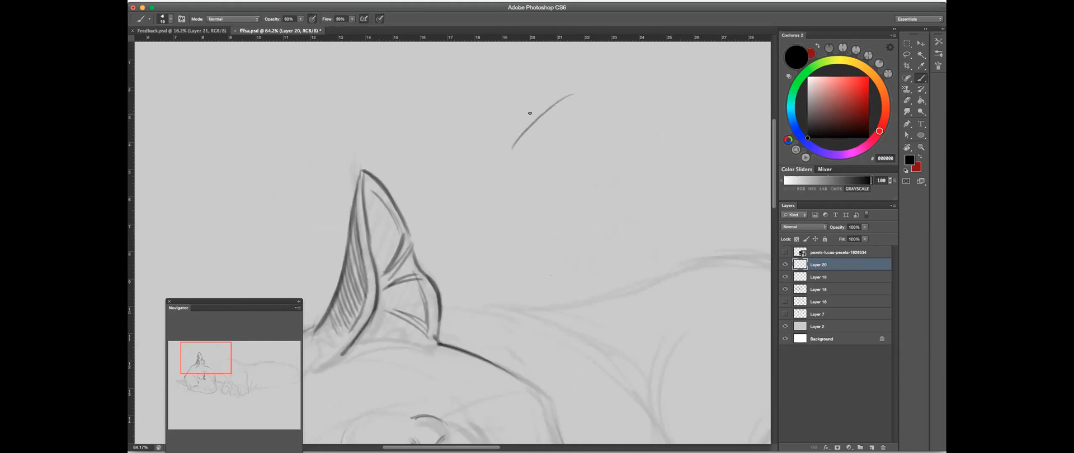
- Sketch a curved band built from many short overlapping strokes in the blank area beside the ear
mouse_move(535, 119)
left_mouse_down()
mouse_move(492, 183)
mouse_move(553, 155)
left_mouse_up()
left_click_drag(513, 198, 559, 153)
left_click_drag(533, 177, 580, 145)
left_click_drag(558, 162, 625, 141)
mouse_move(581, 154)
left_mouse_down()
mouse_move(635, 141)
mouse_move(505, 193)
left_mouse_up()
left_click_drag(578, 136, 499, 196)
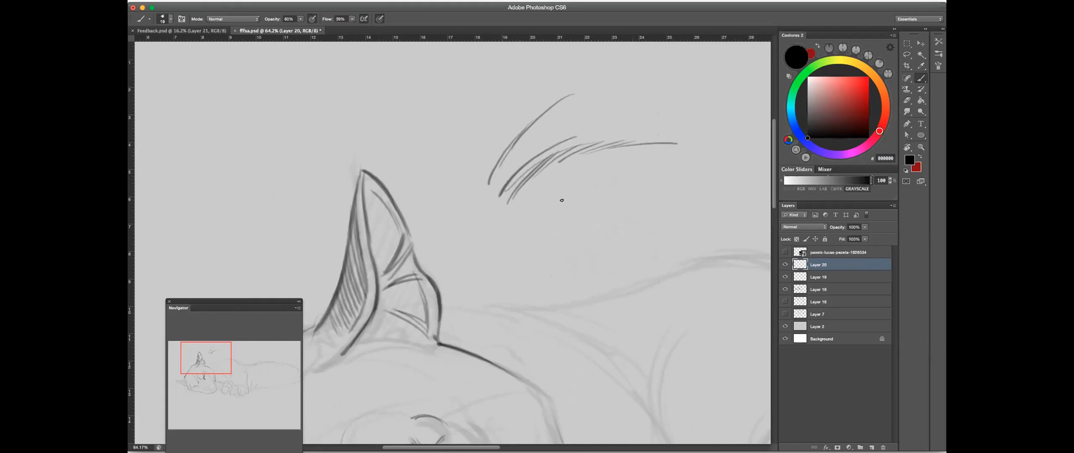
left_click_drag(541, 158, 486, 237)
left_click_drag(515, 172, 481, 266)
left_click_drag(504, 206, 575, 163)
- Erase the band of short overlapping strokes beside the ear
left_click(906, 100)
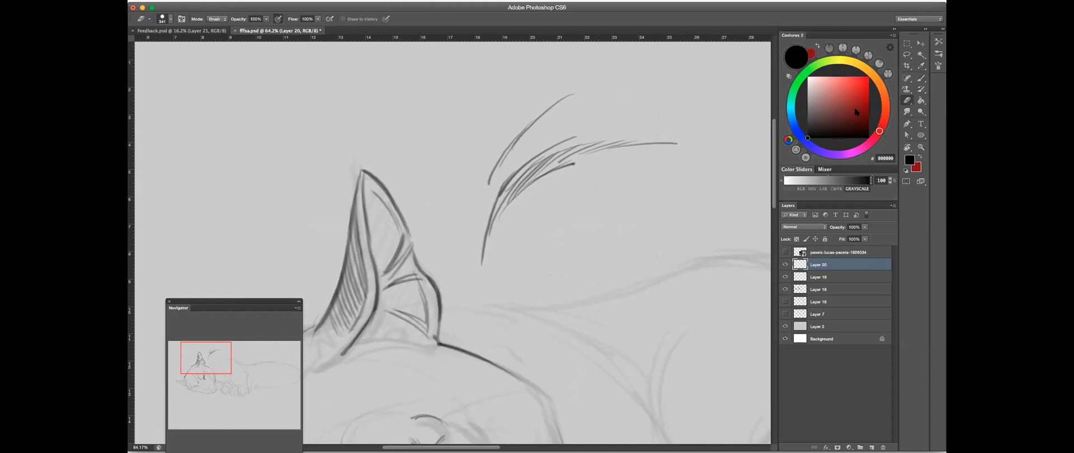
mouse_move(649, 154)
left_mouse_down()
mouse_move(501, 207)
mouse_move(551, 112)
left_mouse_up()
key("b")
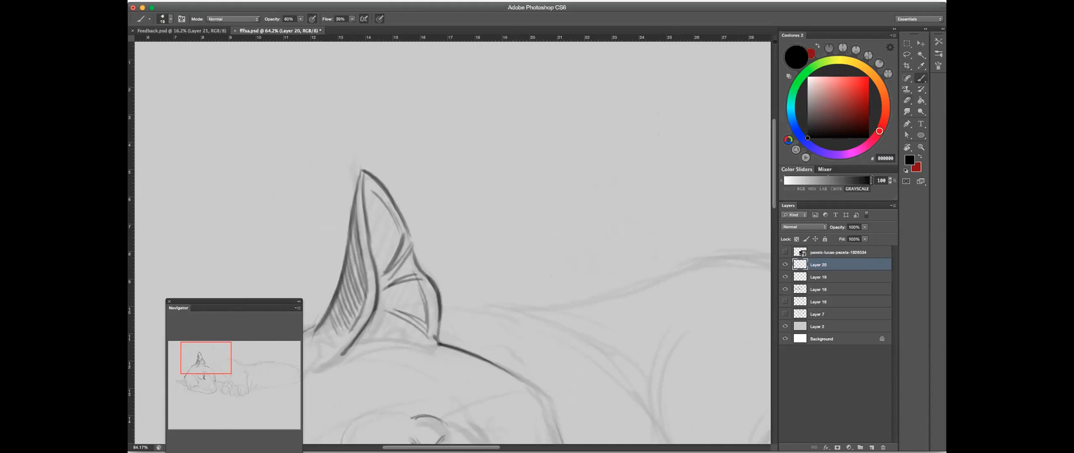
- Sketch several long, smooth, roughly parallel curves in the blank area beside the ear, and erase them
mouse_move(493, 245)
left_mouse_down()
mouse_move(683, 73)
mouse_move(697, 63)
mouse_move(725, 80)
left_mouse_up()
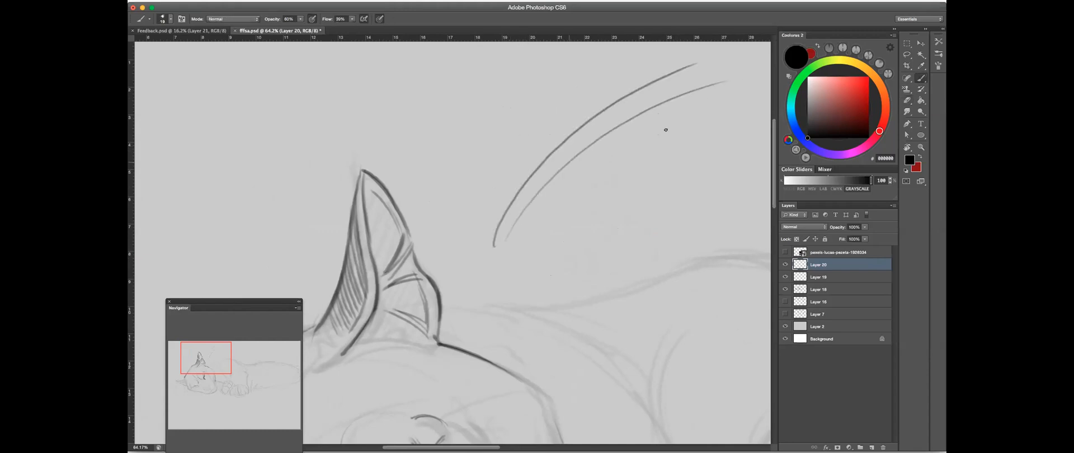
left_click_drag(511, 263, 584, 177)
mouse_move(512, 265)
left_mouse_down()
mouse_move(572, 177)
mouse_move(728, 112)
mouse_move(684, 94)
left_mouse_up()
left_click(907, 101)
left_click_drag(632, 123, 503, 252)
key("b")
- Sketch a few narrow slanted strokes in the blank area beside the ear, and erase them
scroll(587, 179, "up", 3)
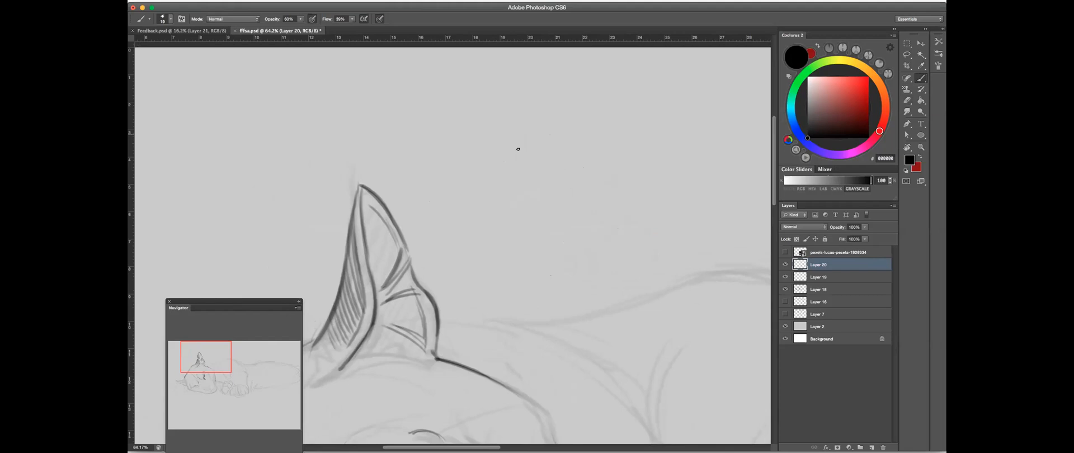
scroll(619, 188, "down", 5)
left_click_drag(567, 155, 571, 163)
left_click_drag(621, 235, 614, 151)
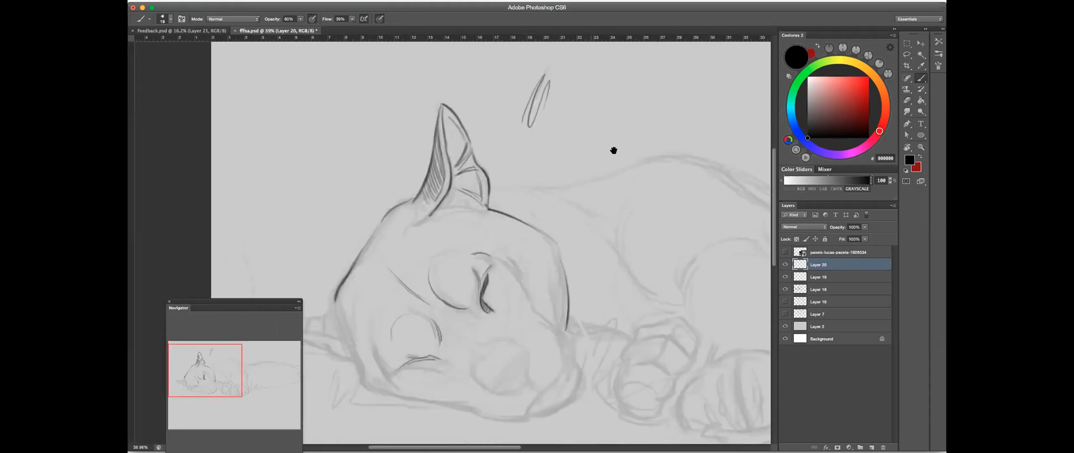
left_click(908, 101)
mouse_move(539, 46)
left_mouse_down()
mouse_move(588, 128)
mouse_move(582, 120)
left_mouse_up()
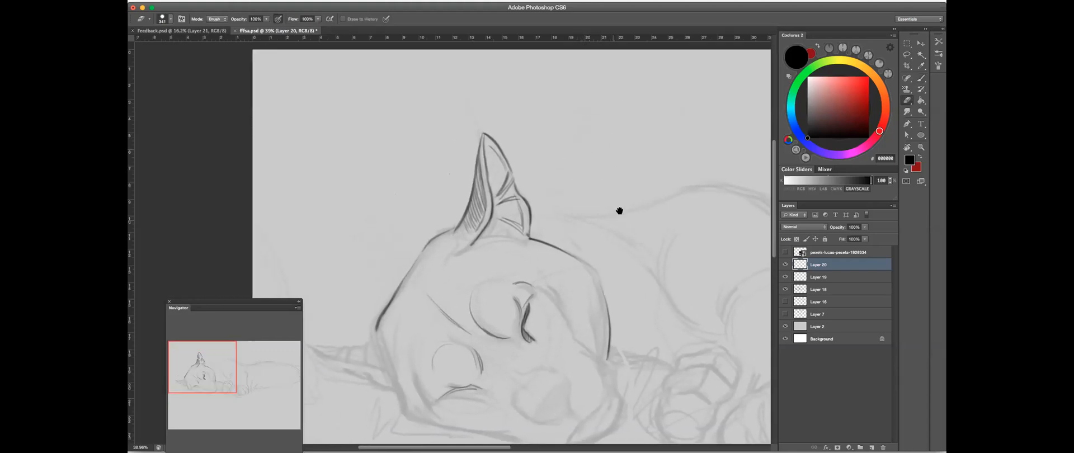
- Draw a short dark curve at the outer corner of the lower closed eye, meeting the lid line
scroll(619, 211, "down", 5)
scroll(640, 125, "down", 5)
left_click(921, 78)
scroll(405, 156, "up", 4)
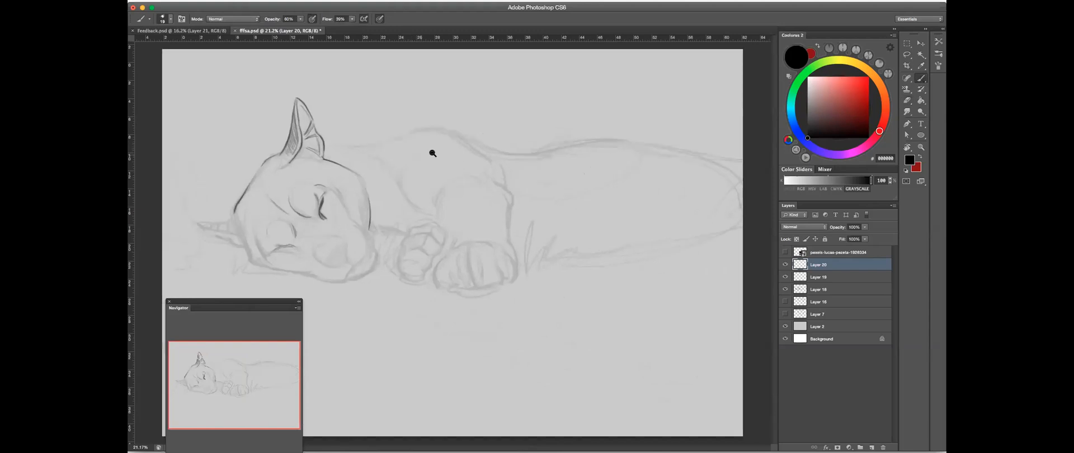
left_click(598, 138)
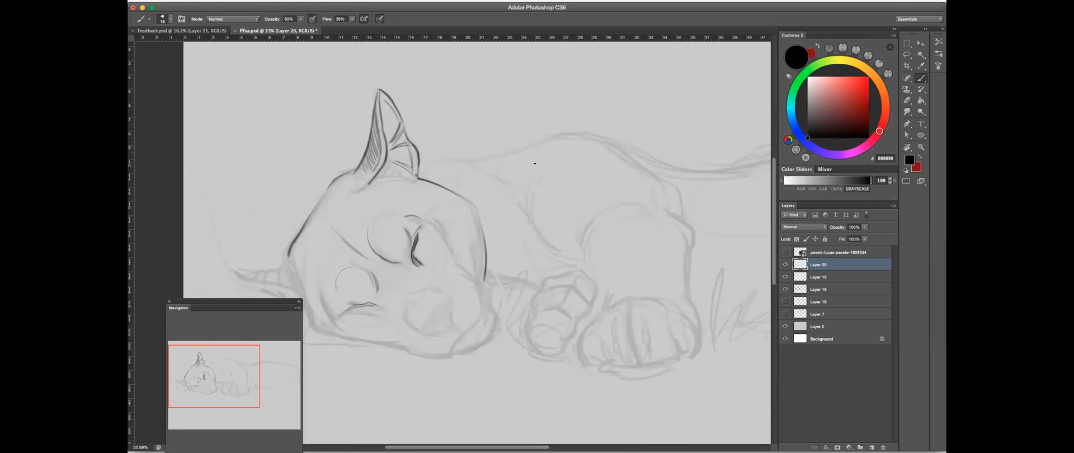
left_click_drag(428, 243, 501, 213)
mouse_move(388, 291)
left_mouse_down()
mouse_move(484, 263)
mouse_move(430, 266)
mouse_move(465, 272)
mouse_move(425, 255)
mouse_move(470, 266)
mouse_move(377, 271)
mouse_move(431, 259)
mouse_move(367, 282)
left_mouse_up()
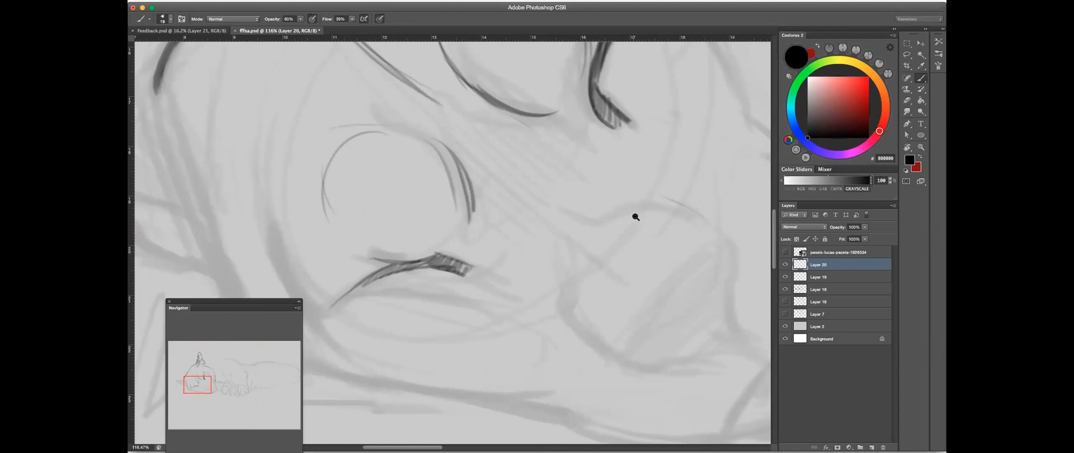
left_click_drag(636, 217, 578, 236)
scroll(662, 189, "right", 5)
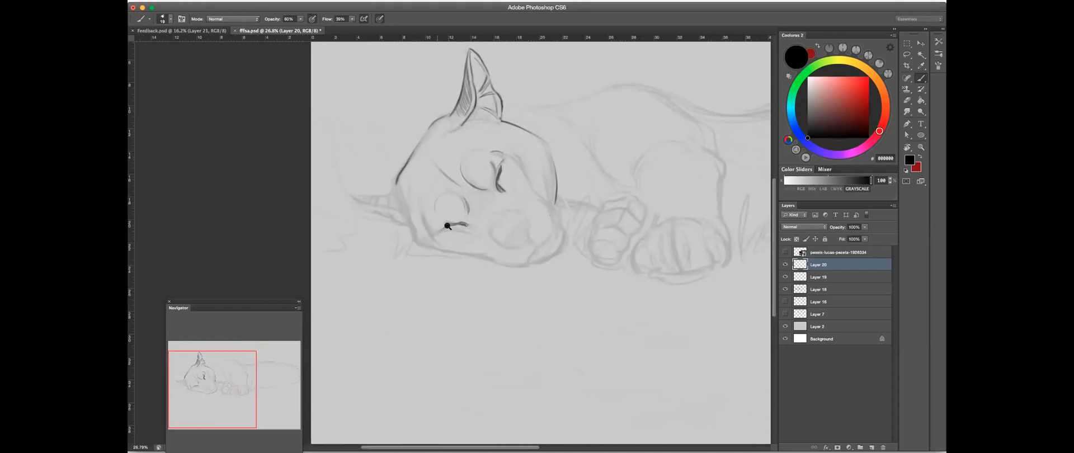
left_click_drag(444, 228, 468, 175)
left_click_drag(430, 248, 412, 208)
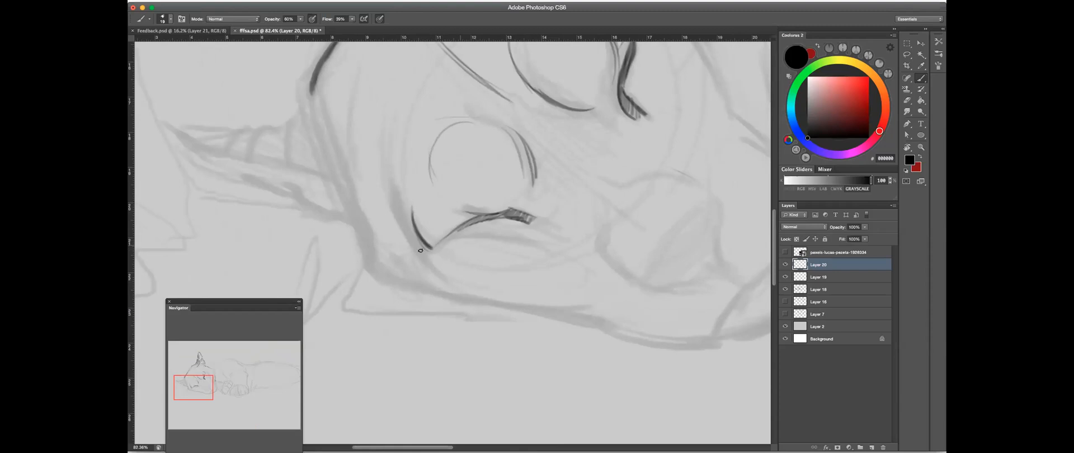
left_click_drag(639, 216, 589, 254)
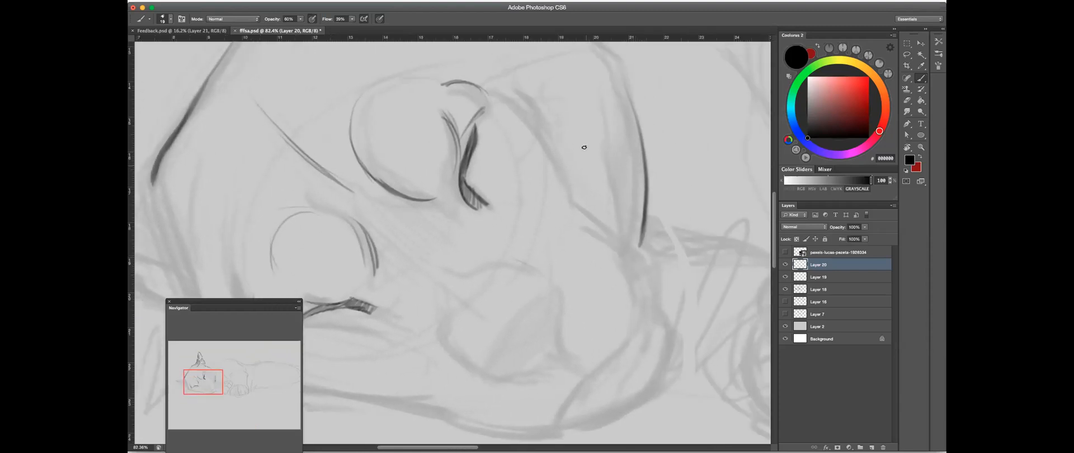
mouse_move(563, 139)
left_mouse_down()
mouse_move(489, 228)
mouse_move(482, 317)
left_mouse_up()
key("ctrl+z")
left_click_drag(518, 259, 632, 177)
- Move the Navigator higher over the canvas and enlarge it
left_click_drag(175, 310, 170, 204)
left_click_drag(296, 364, 346, 393)
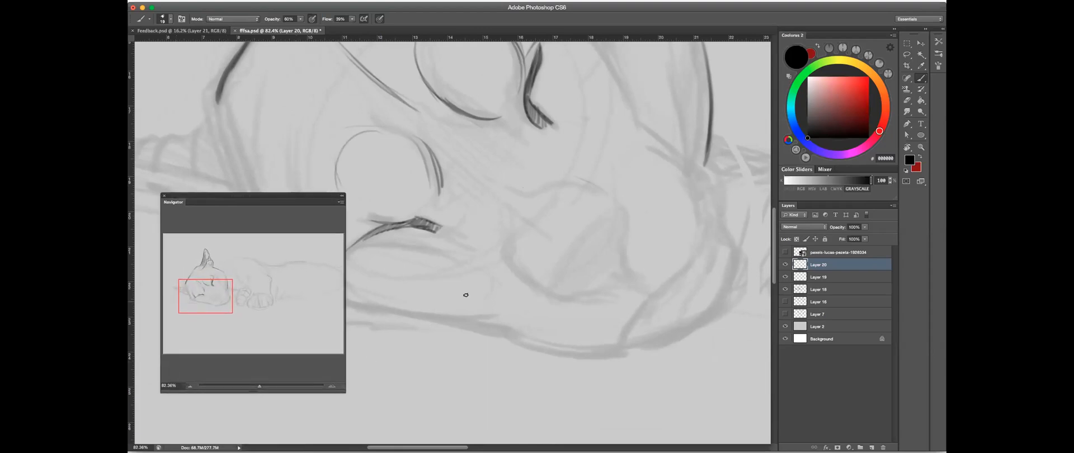
key("super+Tab")
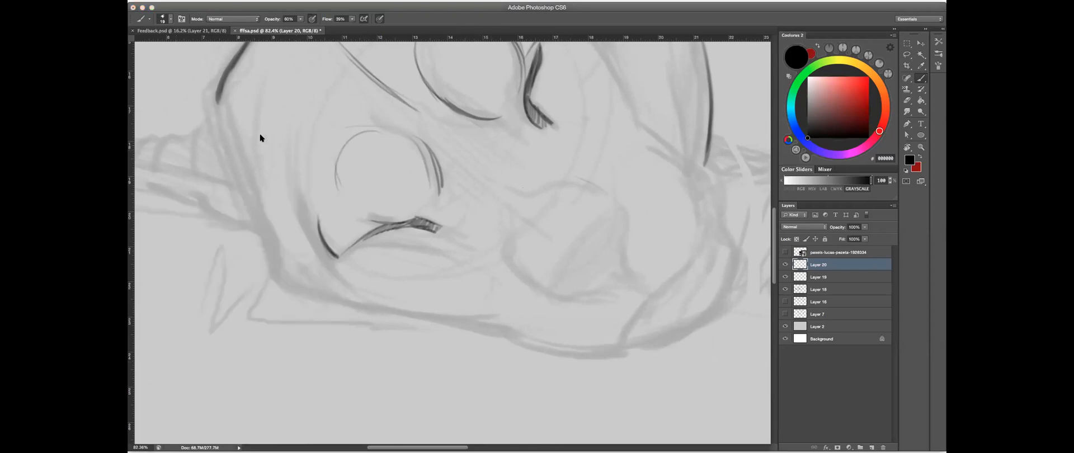
key("super+Tab")
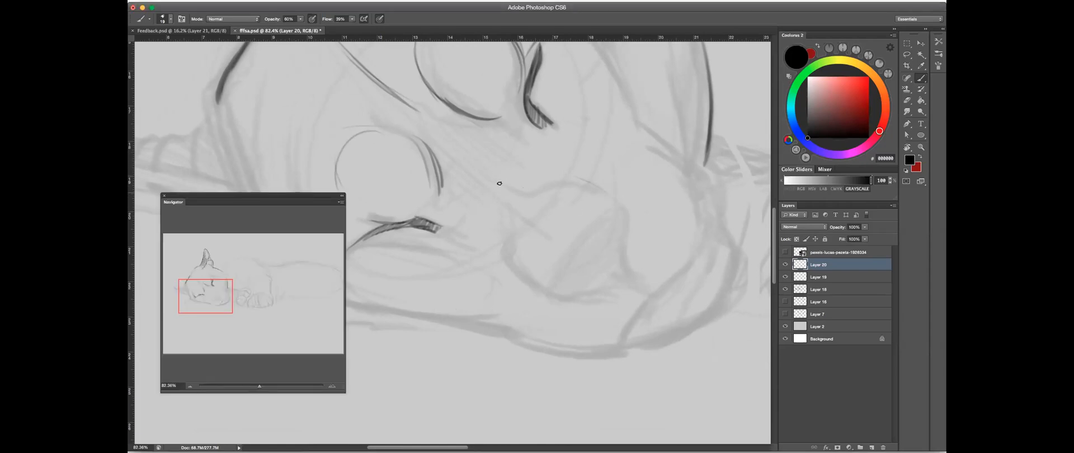
- Draw the nose bridge line, the near side curve of the muzzle and the slanted edge and base line of the nose pad
mouse_move(480, 172)
left_mouse_down()
mouse_move(512, 194)
mouse_move(515, 253)
mouse_move(512, 203)
mouse_move(532, 282)
mouse_move(585, 239)
left_mouse_up()
left_click_drag(608, 210, 552, 289)
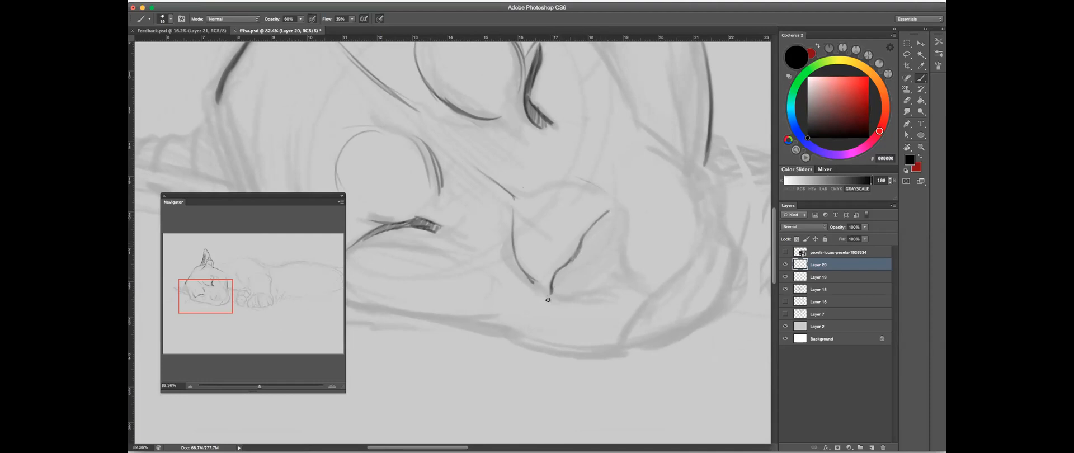
left_click_drag(620, 250, 576, 282)
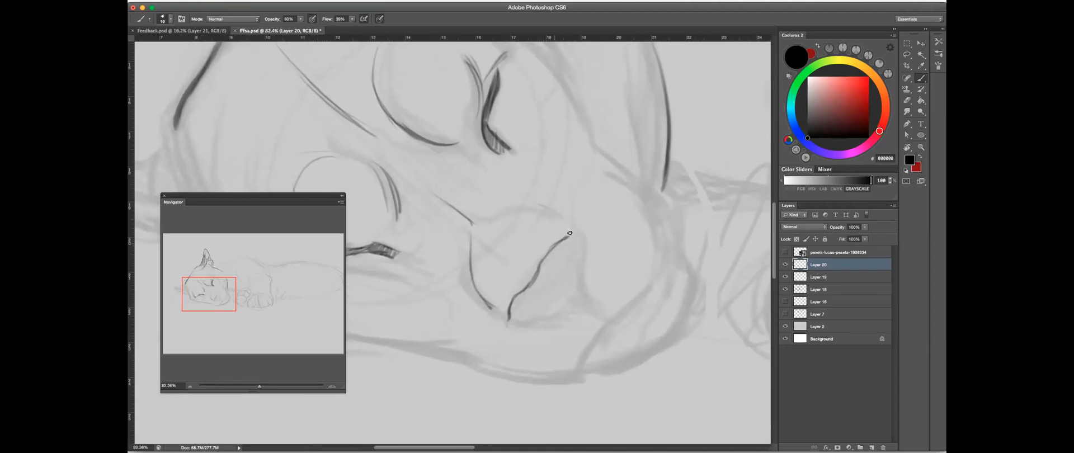
mouse_move(578, 232)
left_mouse_down()
mouse_move(545, 274)
mouse_move(547, 263)
mouse_move(491, 281)
mouse_move(577, 271)
left_mouse_up()
key("ctrl+z")
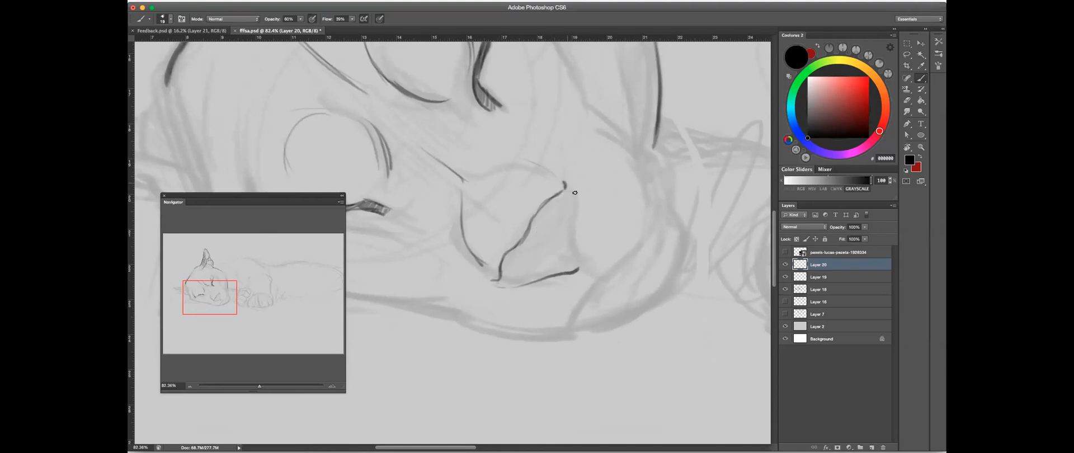
- Draw the far edge of the nose pad down to its lower corner and a curved nostril line inside it
left_click_drag(575, 223, 581, 257)
left_click_drag(514, 267, 551, 268)
left_click_drag(560, 232, 573, 236)
key("ctrl+z")
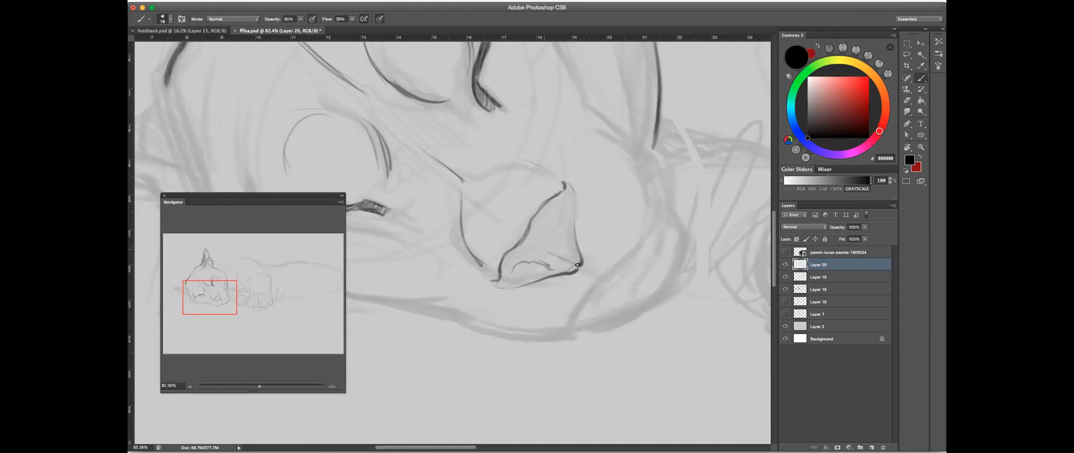
- Add the inner contour line near the tip of the nose pad and darken its nostril and slanted edge
left_click_drag(560, 214, 565, 196)
mouse_move(518, 263)
left_mouse_down()
mouse_move(548, 267)
mouse_move(514, 254)
left_mouse_up()
left_click(905, 102)
key("b")
left_click_drag(514, 244, 499, 272)
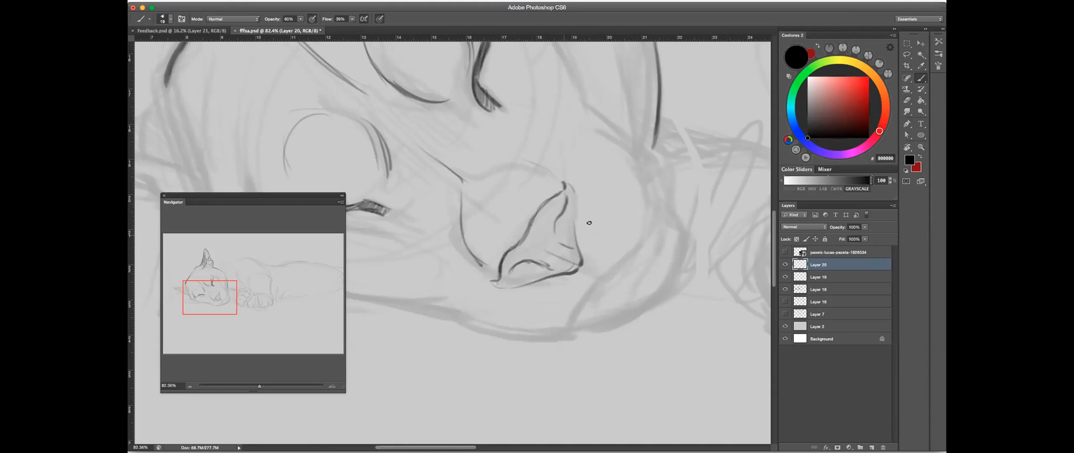
- Sketch a small upright cylinder and a loose arc beside it in the blank area below the puma's head
mouse_move(642, 188)
left_mouse_down()
mouse_move(623, 203)
mouse_move(600, 315)
mouse_move(587, 310)
mouse_move(618, 350)
left_mouse_up()
left_click_drag(643, 319, 587, 290)
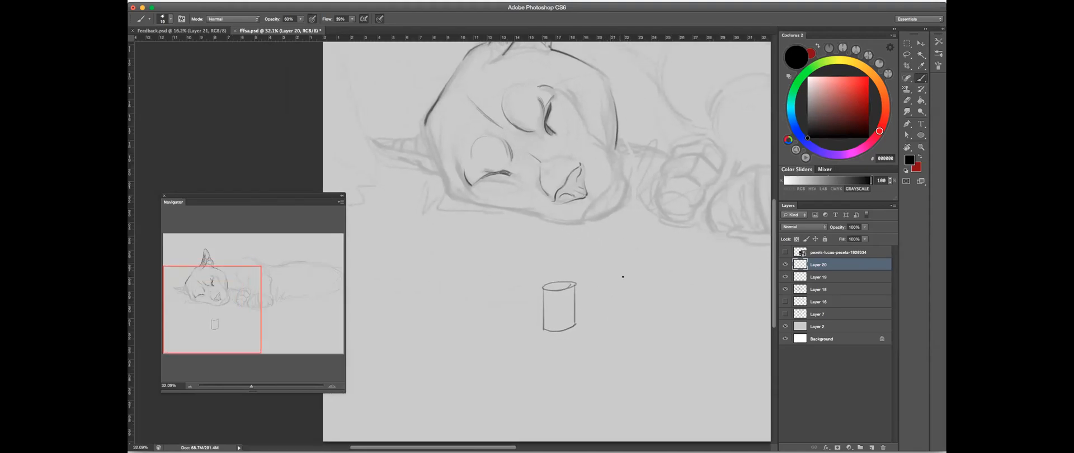
left_click(907, 101)
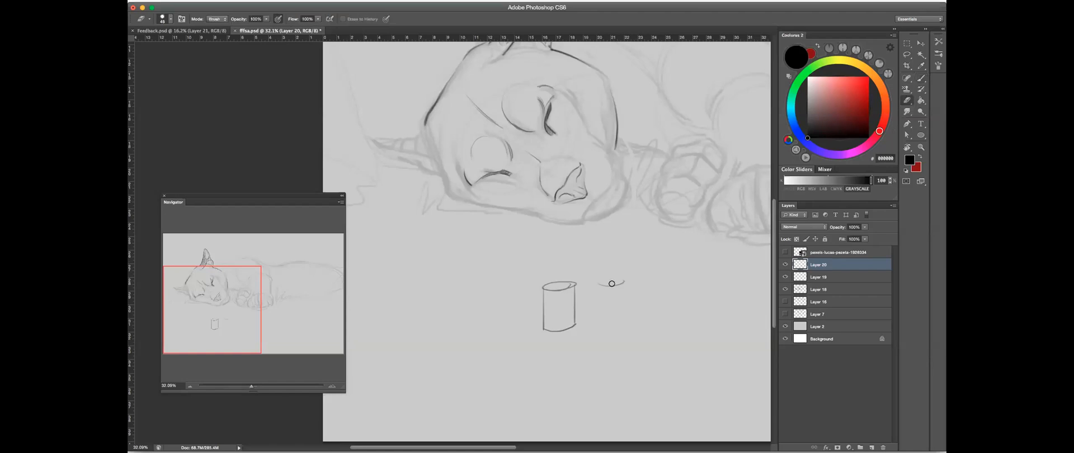
key("b")
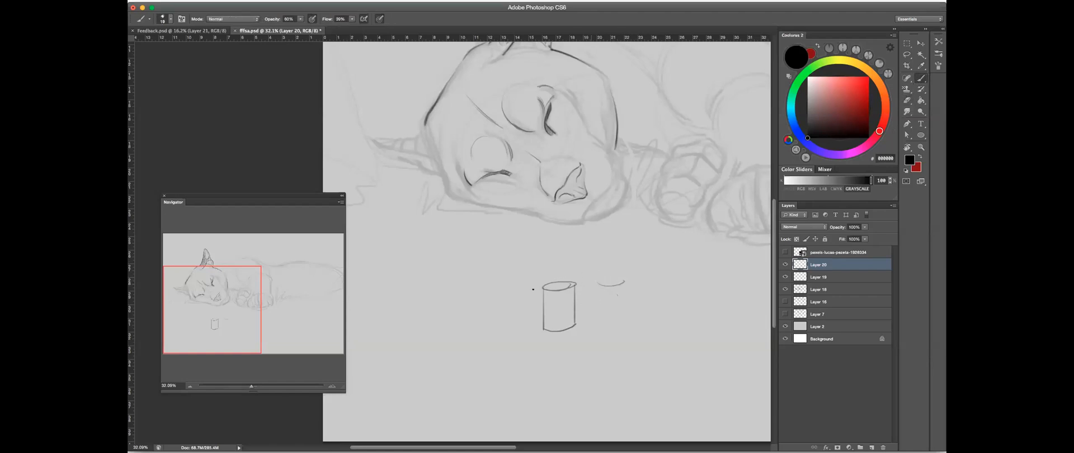
left_click_drag(542, 289, 544, 329)
left_click_drag(575, 284, 575, 323)
- Erase the cylinder and the loose arc below the puma's head
key("e")
left_click_drag(618, 283, 609, 295)
mouse_move(559, 336)
left_mouse_down()
mouse_move(554, 304)
mouse_move(570, 287)
left_mouse_up()
- Darken the far edge of the nose pad from its tip down to the lower corner
left_click(921, 78)
left_click_drag(583, 179, 571, 222)
left_click_drag(604, 198, 647, 174)
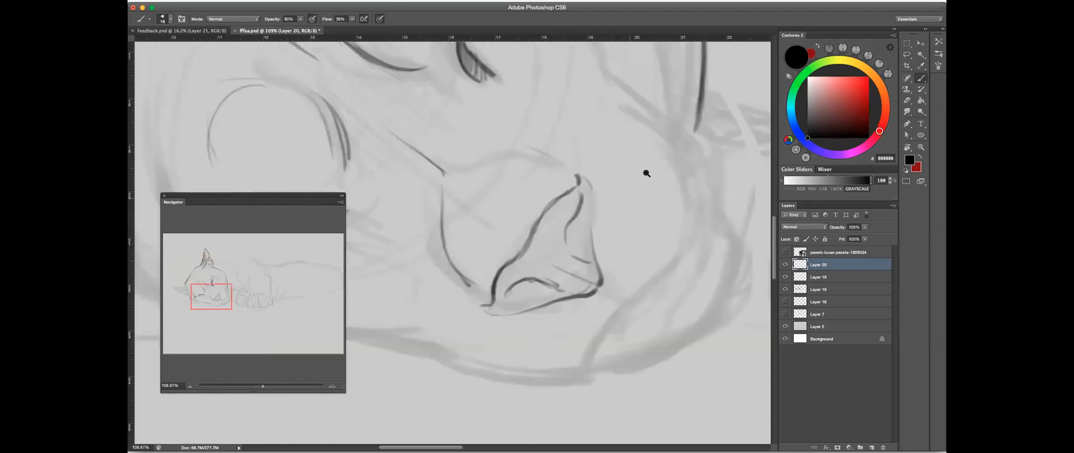
mouse_move(587, 189)
left_mouse_down()
mouse_move(597, 255)
mouse_move(585, 290)
left_mouse_up()
left_click(907, 101)
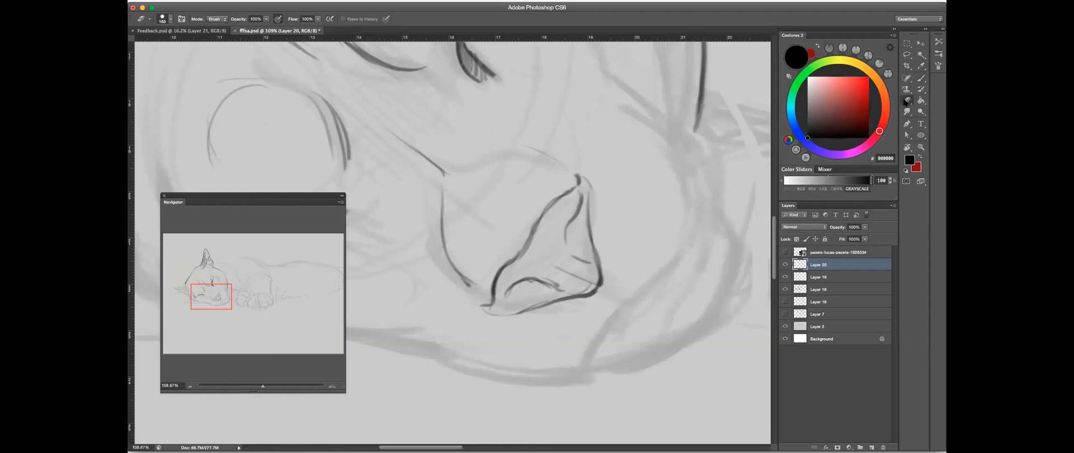
scroll(606, 222, "down", 5)
key("b")
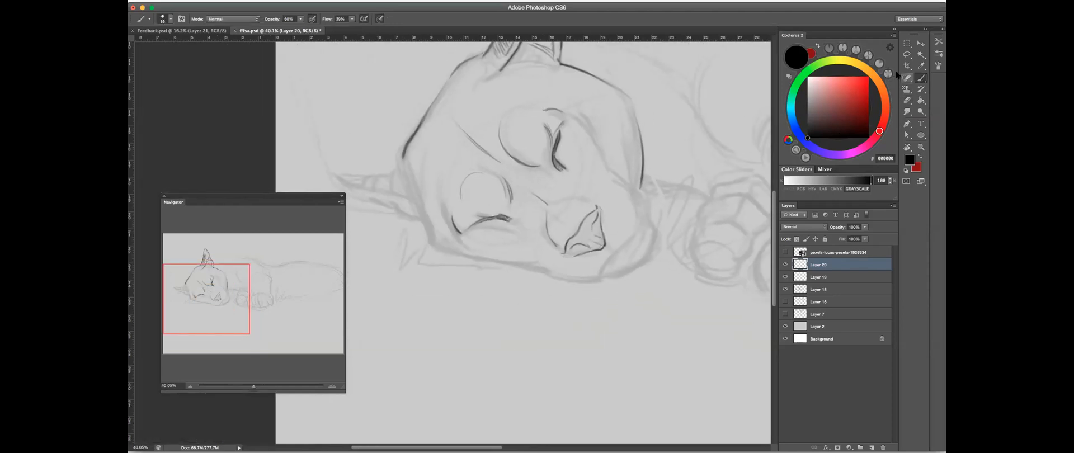
left_click_drag(544, 254, 638, 244)
left_click_drag(548, 224, 613, 239)
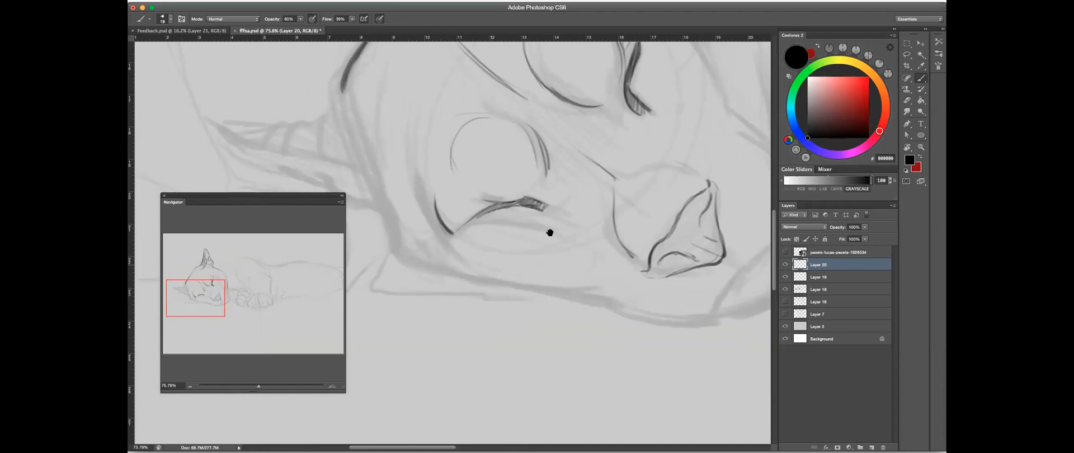
key("super+0")
left_click_drag(403, 209, 421, 209)
left_click_drag(501, 185, 689, 181)
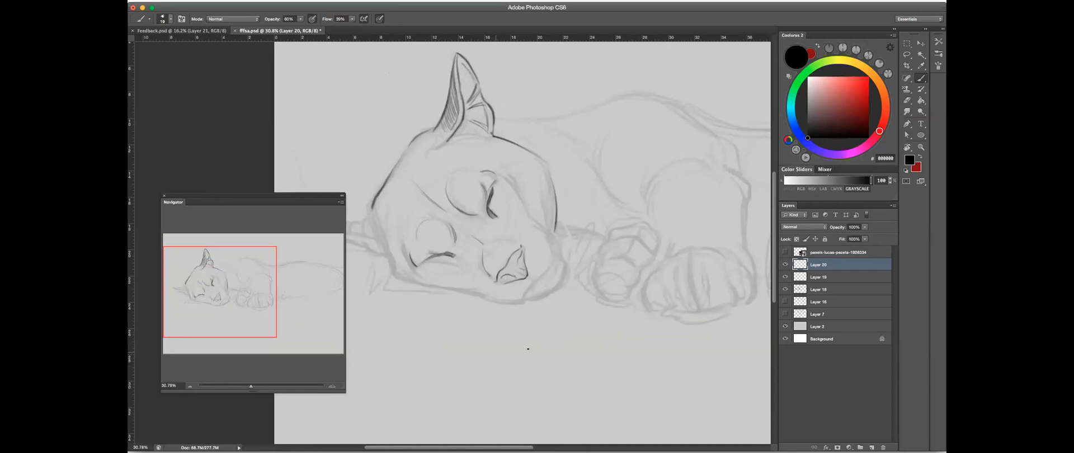
mouse_move(516, 365)
left_mouse_down()
mouse_move(546, 348)
mouse_move(566, 379)
mouse_move(542, 343)
left_mouse_up()
key("e")
left_click(921, 79)
- Draw the far curve of the muzzle, the short line under the nose, the mouth line and the muzzle's lower edge
mouse_move(503, 297)
left_mouse_down()
mouse_move(525, 293)
mouse_move(569, 245)
mouse_move(613, 237)
left_mouse_up()
mouse_move(590, 263)
left_mouse_down()
mouse_move(620, 230)
mouse_move(611, 235)
mouse_move(657, 151)
left_mouse_up()
left_click_drag(653, 180, 658, 142)
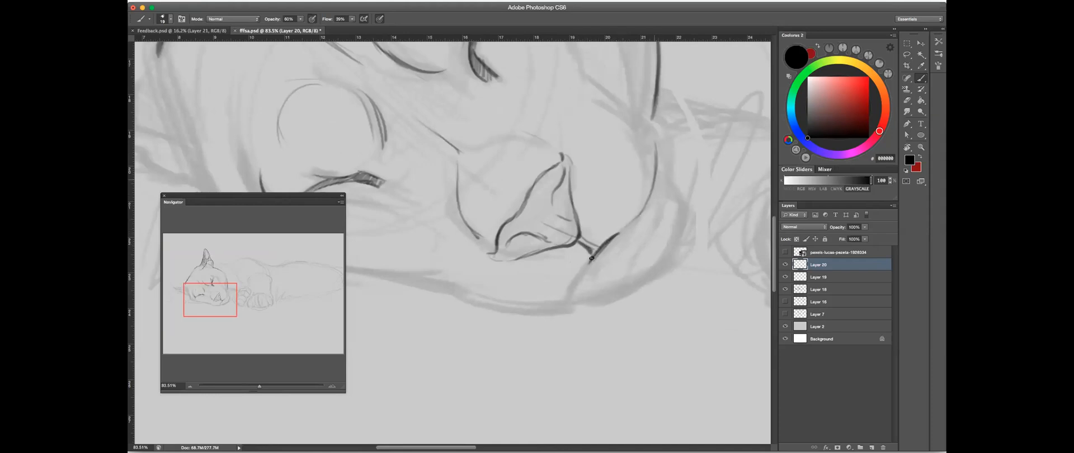
left_click_drag(591, 262, 554, 310)
left_click_drag(445, 291, 566, 309)
- Outline the puma's chin with a rounded curve from the mouth line up around the muzzle's far side
mouse_move(659, 254)
left_mouse_down()
mouse_move(606, 223)
mouse_move(630, 239)
left_mouse_up()
left_click_drag(610, 205, 627, 254)
mouse_move(513, 332)
left_mouse_down()
mouse_move(633, 258)
mouse_move(554, 328)
mouse_move(613, 280)
mouse_move(628, 250)
left_mouse_up()
key("super+z")
left_click_drag(497, 281, 644, 270)
left_click_drag(574, 292, 439, 345)
left_click_drag(657, 175, 508, 240)
- Rotate the canvas view and draw the contour line running from the muzzle's far edge up toward the upper eye
key("r")
left_click_drag(614, 236, 580, 167)
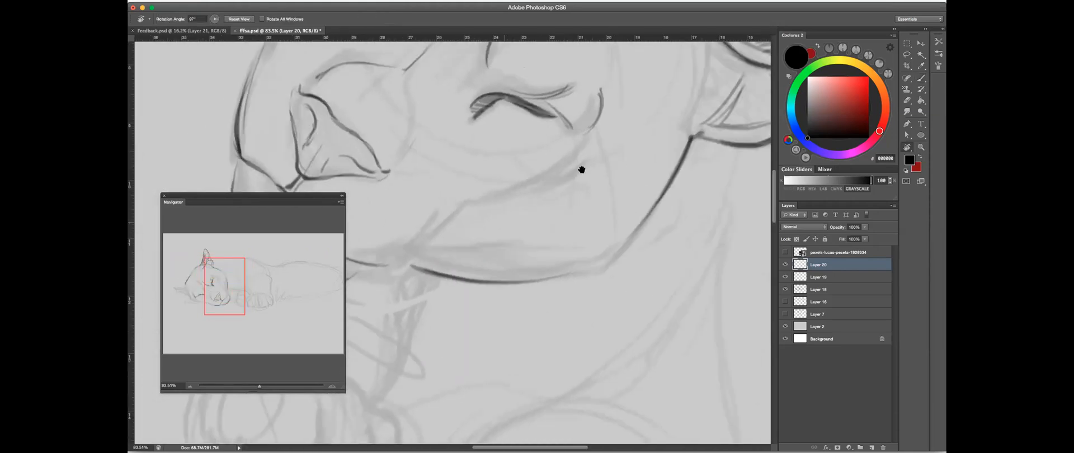
left_click_drag(482, 189, 760, 190)
left_click(922, 79)
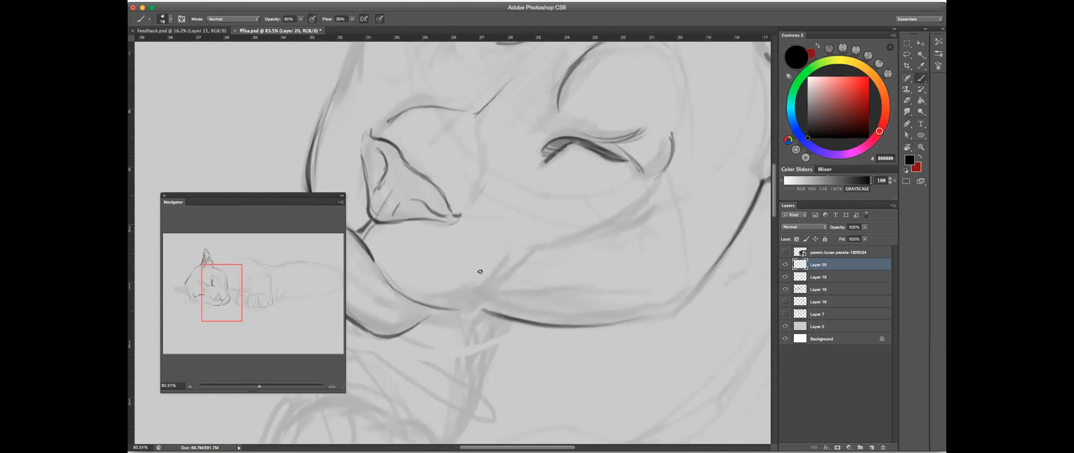
left_click_drag(482, 300, 534, 251)
left_click_drag(602, 221, 595, 249)
- Rotate the canvas view back to its upright orientation
key("r")
mouse_move(629, 180)
left_mouse_down()
mouse_move(463, 173)
mouse_move(412, 185)
mouse_move(643, 213)
left_mouse_up()
left_click(921, 79)
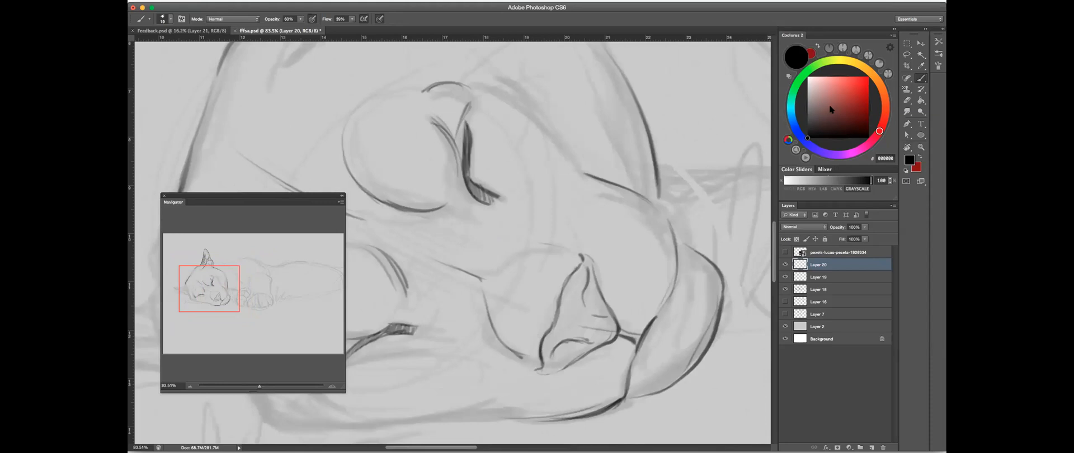
left_click_drag(613, 173, 612, 183)
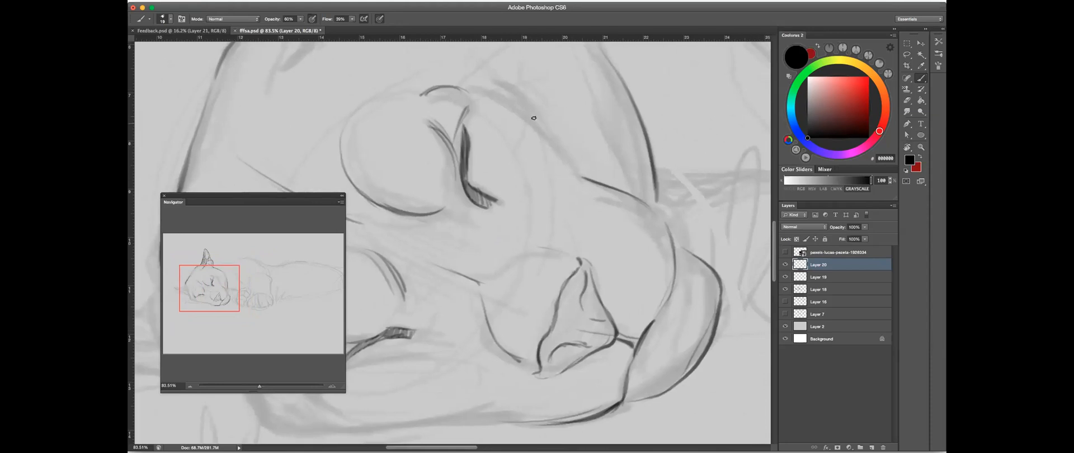
left_click_drag(611, 114, 604, 141)
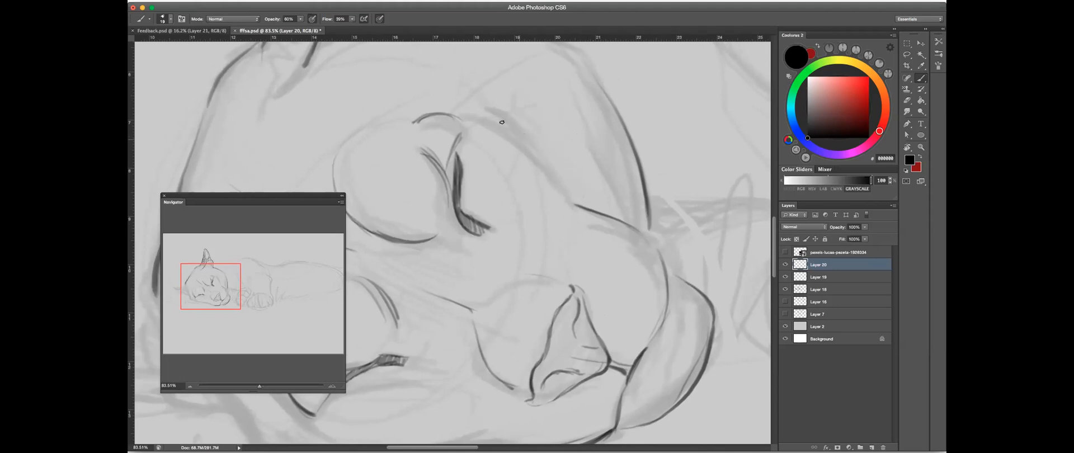
- Draw the puma's lower jaw line from below the muzzle toward the near cheek
mouse_move(488, 124)
left_mouse_down()
mouse_move(570, 177)
mouse_move(554, 175)
left_mouse_up()
left_click_drag(617, 386, 654, 255)
mouse_move(590, 314)
left_mouse_down()
mouse_move(475, 321)
mouse_move(508, 321)
left_mouse_up()
left_click_drag(573, 298, 573, 300)
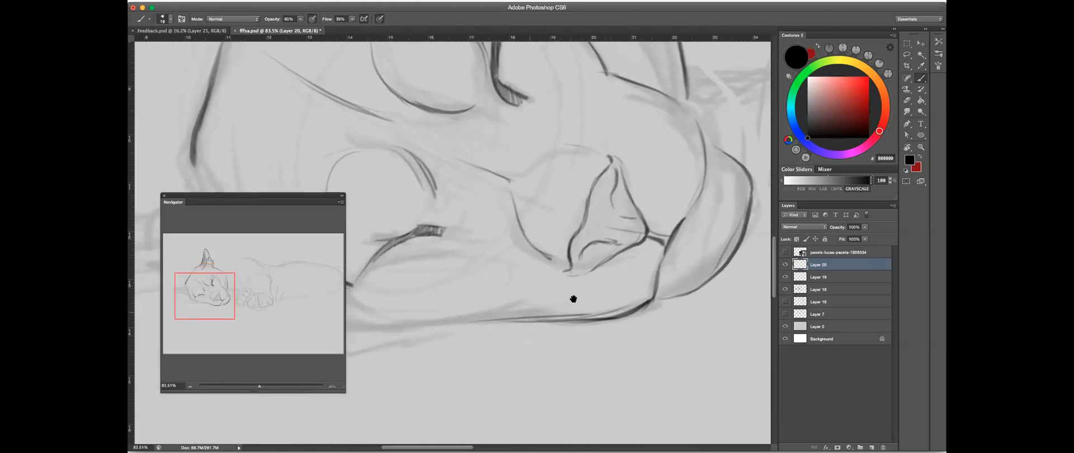
scroll(571, 279, "left", 6)
mouse_move(495, 258)
left_mouse_down()
mouse_move(722, 250)
mouse_move(619, 253)
mouse_move(600, 269)
left_mouse_up()
left_click_drag(636, 213, 604, 261)
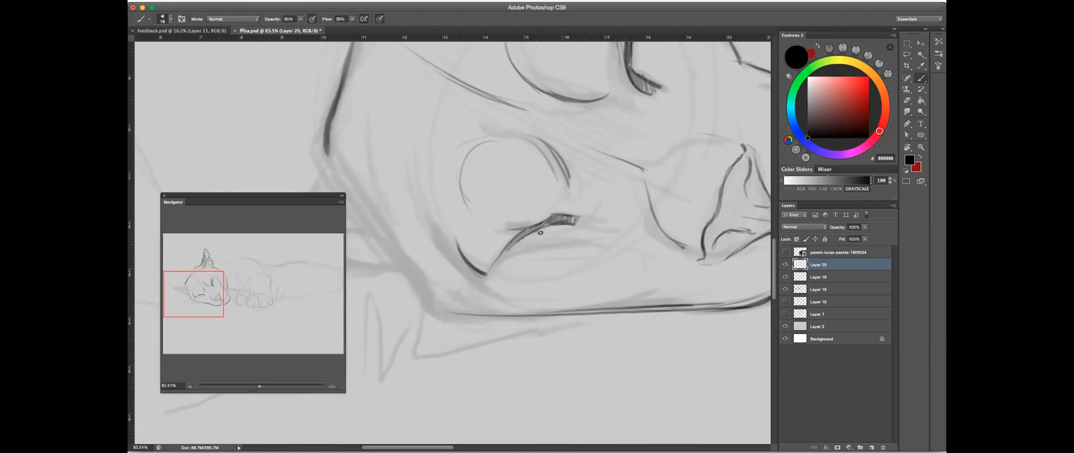
- Reinforce the lid line of the lower closed eye and add a parallel curve beneath it
mouse_move(515, 244)
left_mouse_down()
mouse_move(572, 222)
mouse_move(551, 208)
mouse_move(562, 206)
left_mouse_up()
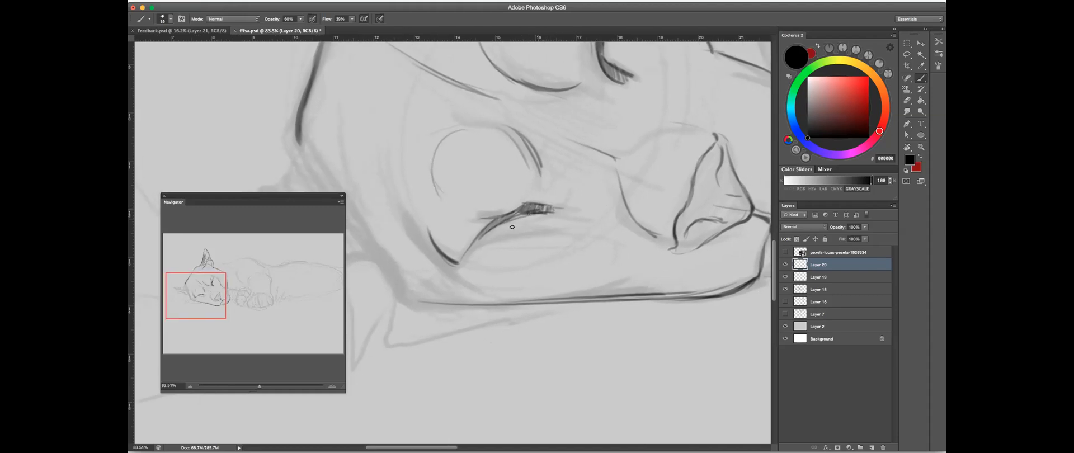
left_click_drag(490, 235, 555, 217)
mouse_move(465, 253)
left_mouse_down()
mouse_move(507, 227)
mouse_move(581, 215)
left_mouse_up()
left_click_drag(497, 236, 519, 229)
left_click_drag(448, 275, 482, 240)
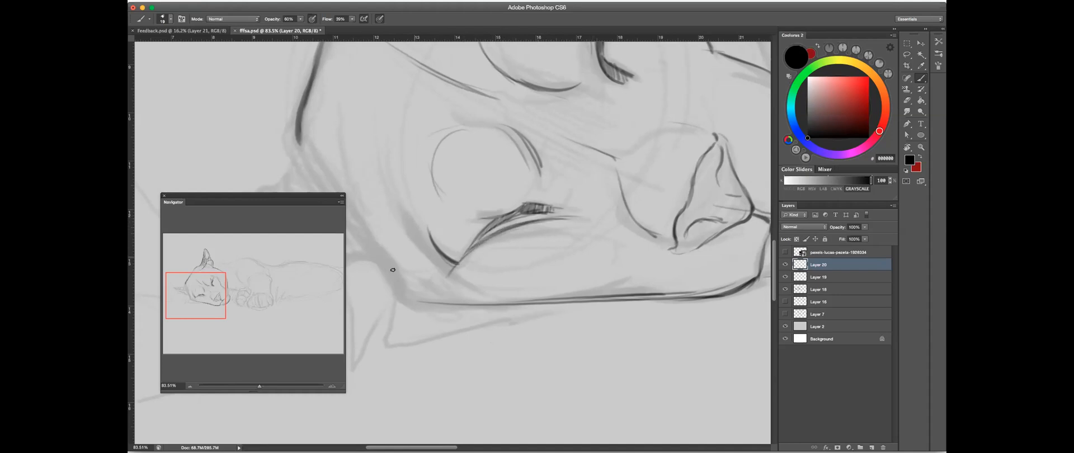
- Draw the rounded corner of the jaw, joining the cheek to the lower jaw line
mouse_move(376, 256)
left_mouse_down()
mouse_move(409, 297)
mouse_move(400, 293)
mouse_move(388, 267)
mouse_move(427, 304)
left_mouse_up()
left_click_drag(635, 249, 570, 259)
left_click_drag(655, 236, 520, 231)
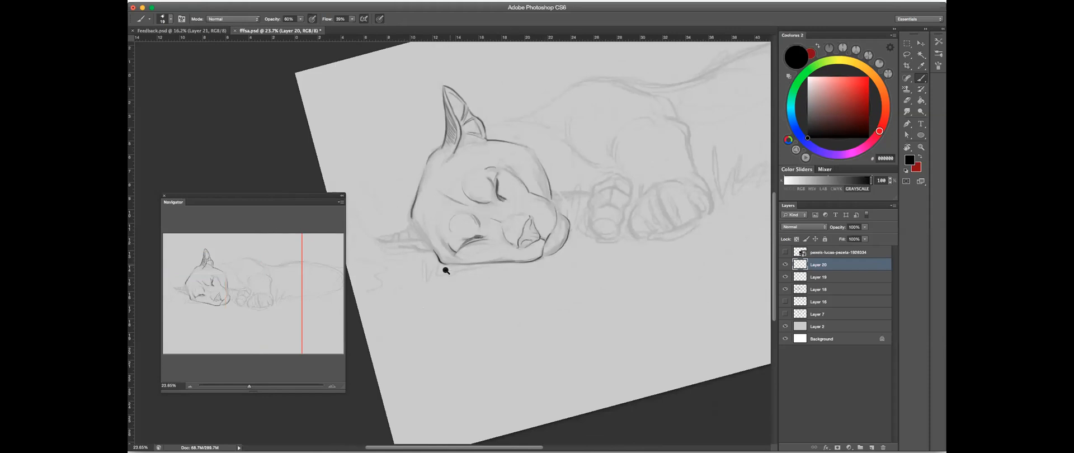
left_click_drag(442, 283, 530, 235)
left_click_drag(466, 199, 510, 198)
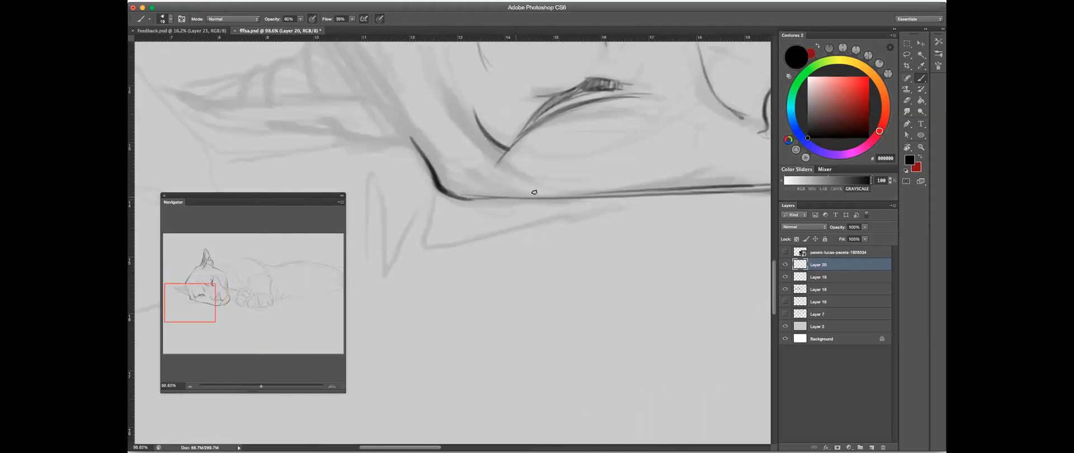
- Draw the curved upper edge of the near muzzle pad from the nose bridge line to the nose tip
mouse_move(618, 216)
left_mouse_down()
mouse_move(592, 222)
mouse_move(679, 224)
mouse_move(597, 240)
mouse_move(604, 254)
mouse_move(594, 254)
left_mouse_up()
key("r")
key("b")
mouse_move(512, 162)
left_mouse_down()
mouse_move(662, 149)
mouse_move(645, 139)
left_mouse_up()
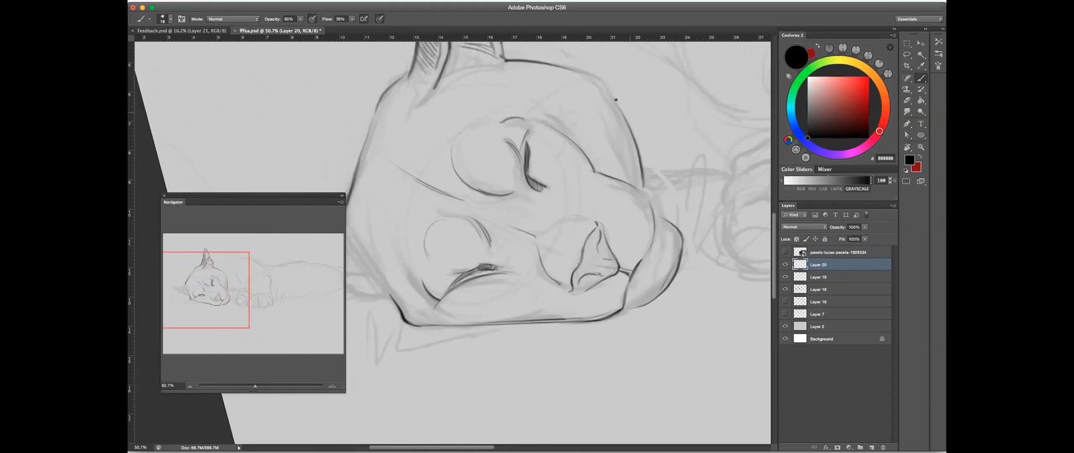
left_click_drag(457, 255, 527, 258)
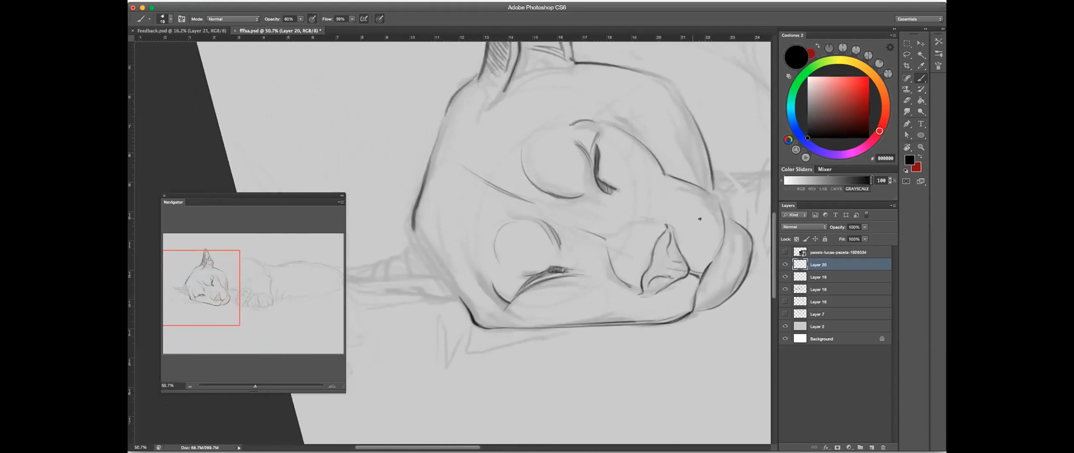
mouse_move(611, 253)
left_mouse_down()
mouse_move(639, 210)
mouse_move(589, 223)
mouse_move(636, 215)
mouse_move(574, 176)
left_mouse_up()
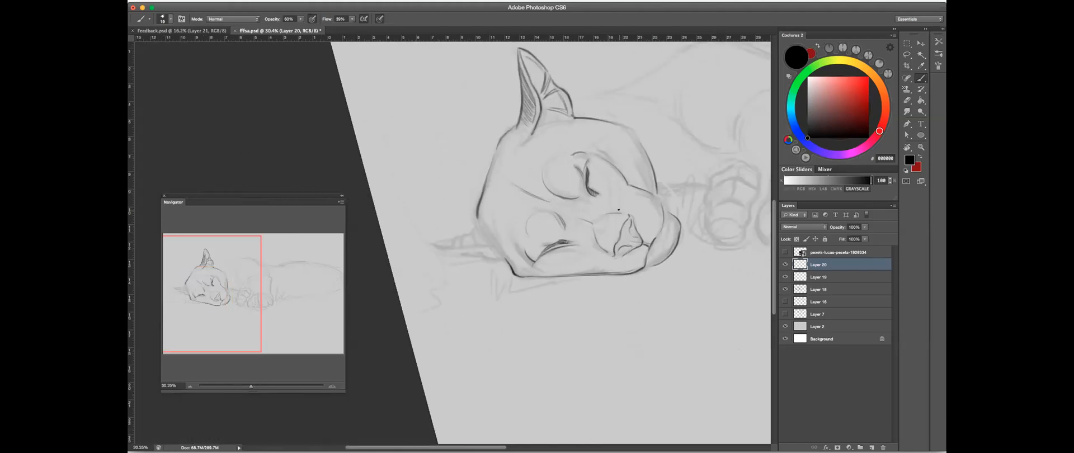
left_click_drag(616, 209, 642, 205)
key("r")
left_click(638, 169)
left_click(922, 78)
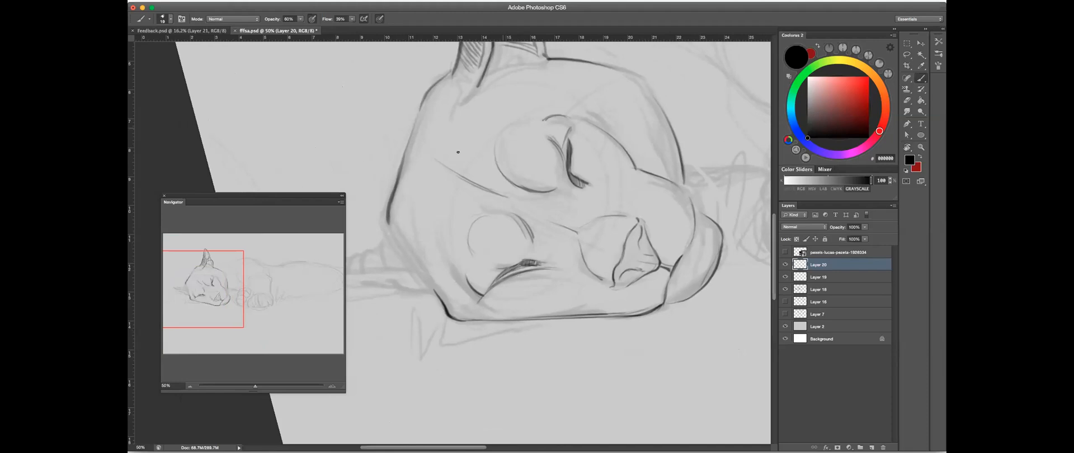
mouse_move(507, 299)
left_mouse_down()
mouse_move(566, 303)
mouse_move(508, 302)
mouse_move(624, 118)
left_mouse_up()
key("super+z")
left_click_drag(382, 311, 453, 270)
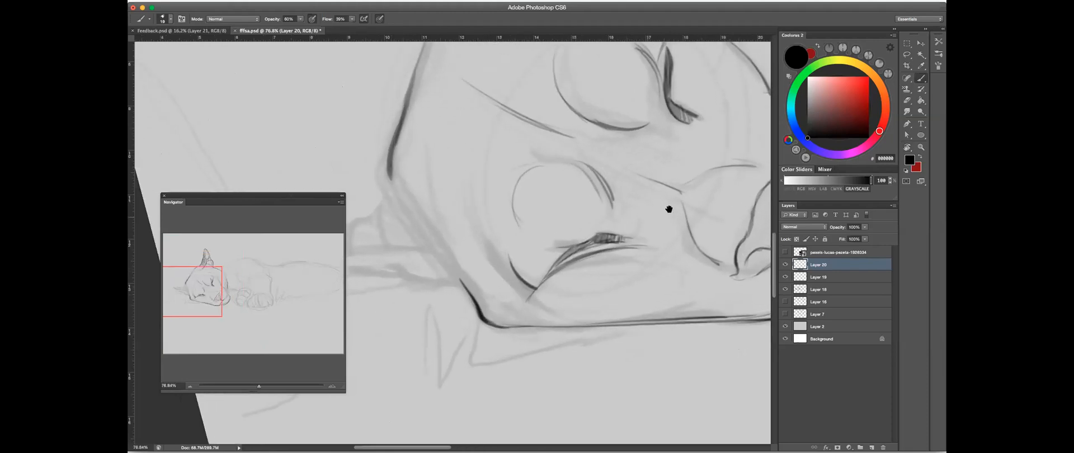
left_click_drag(614, 226, 498, 270)
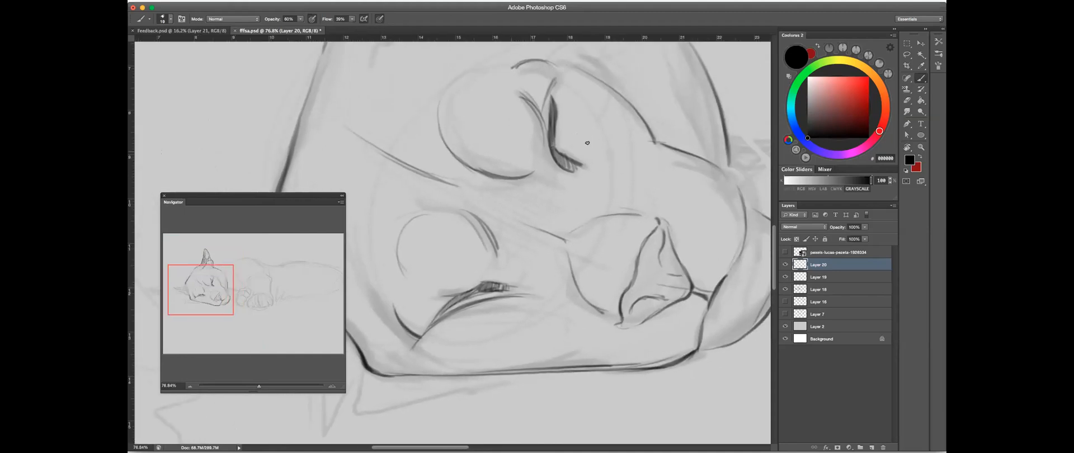
left_click_drag(485, 282, 498, 254)
left_click_drag(422, 289, 534, 267)
mouse_move(651, 202)
left_mouse_down()
mouse_move(602, 225)
mouse_move(641, 196)
left_mouse_up()
left_click(618, 186, "alt")
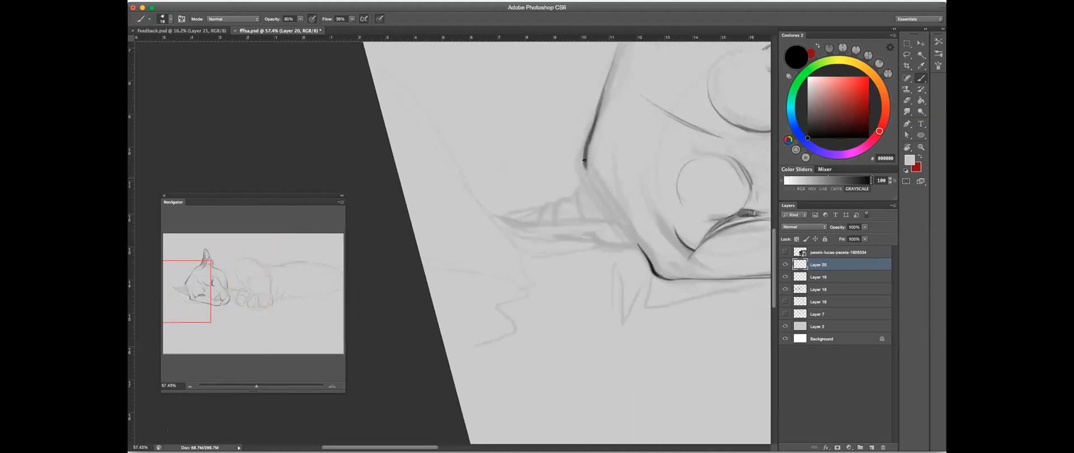
- Set the brush color back to black and draw the near side edge of the large front paw
left_click(873, 180)
left_click_drag(701, 197, 330, 263)
left_click_drag(681, 197, 388, 174)
mouse_move(486, 151)
left_mouse_down()
mouse_move(461, 180)
mouse_move(476, 160)
mouse_move(461, 184)
mouse_move(464, 247)
left_mouse_up()
left_click_drag(454, 200, 469, 252)
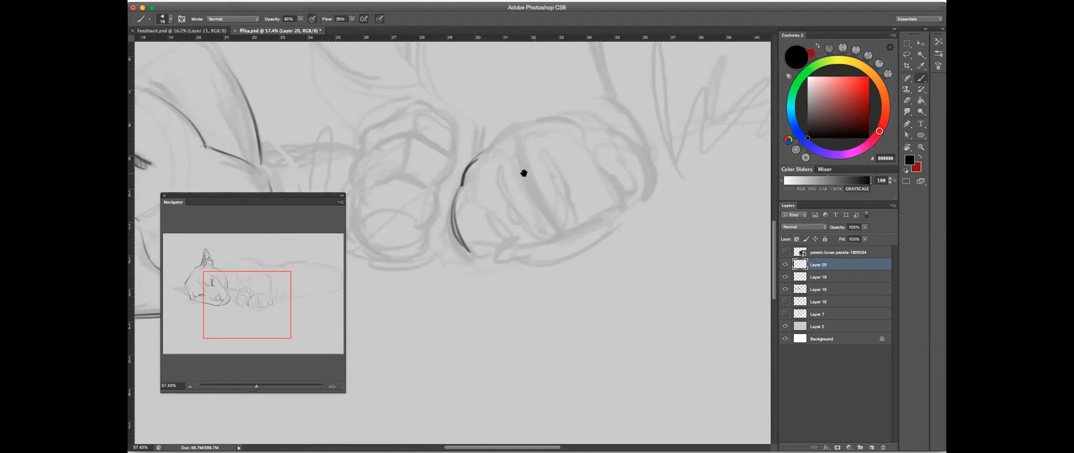
- Strengthen the front paw's side outline and extend it in a smooth curve over the knuckles
left_click_drag(525, 173, 579, 227)
left_click_drag(570, 187, 515, 230)
mouse_move(550, 198)
left_mouse_down()
mouse_move(513, 244)
mouse_move(515, 301)
left_mouse_up()
mouse_move(526, 187)
left_mouse_down()
mouse_move(526, 210)
mouse_move(561, 241)
left_mouse_up()
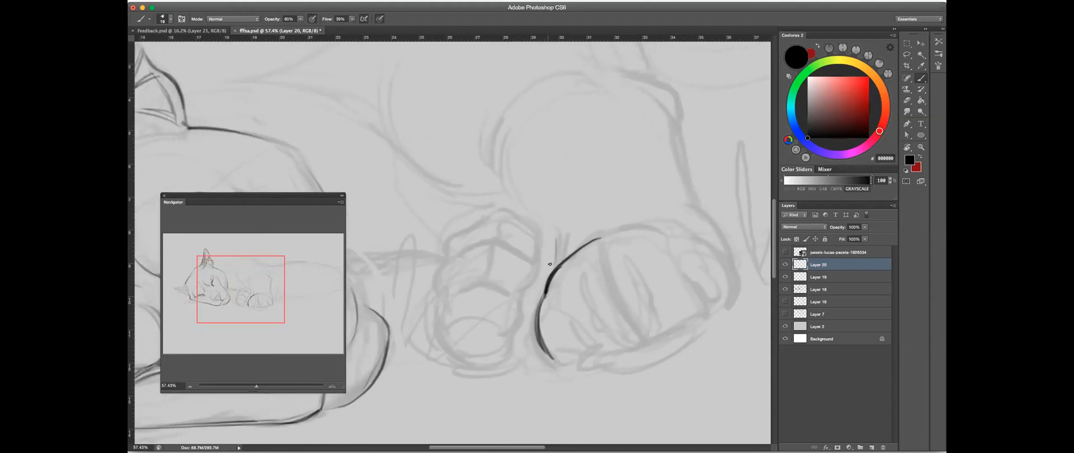
scroll(588, 216, "down", 5)
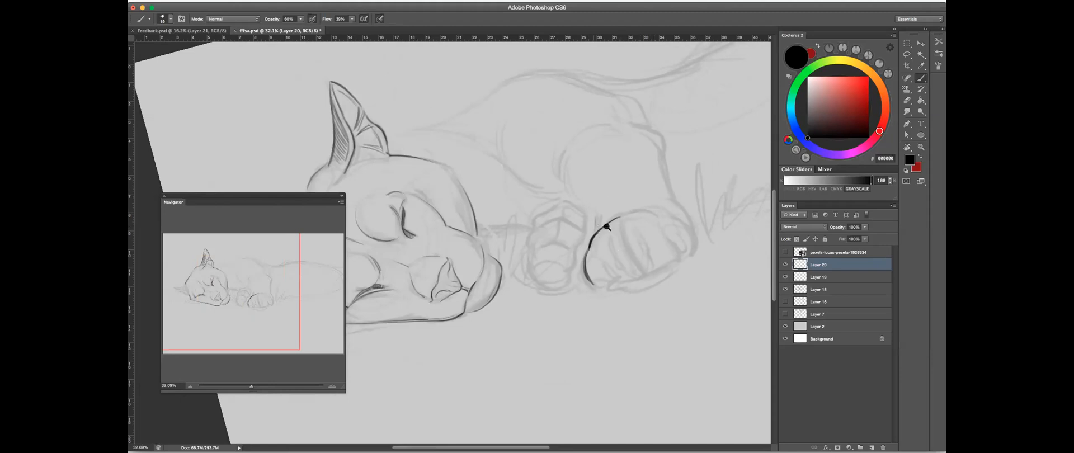
scroll(608, 227, "up", 2)
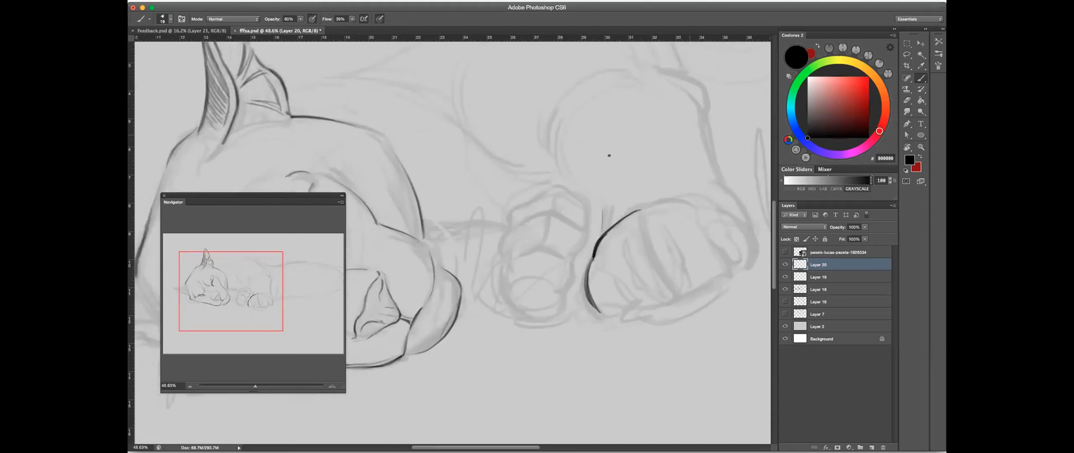
- Rotate the canvas view and draw the curved lines separating the toes of the front paw
left_click_drag(654, 233, 658, 274)
scroll(594, 228, "up", 2)
key("r")
key("b")
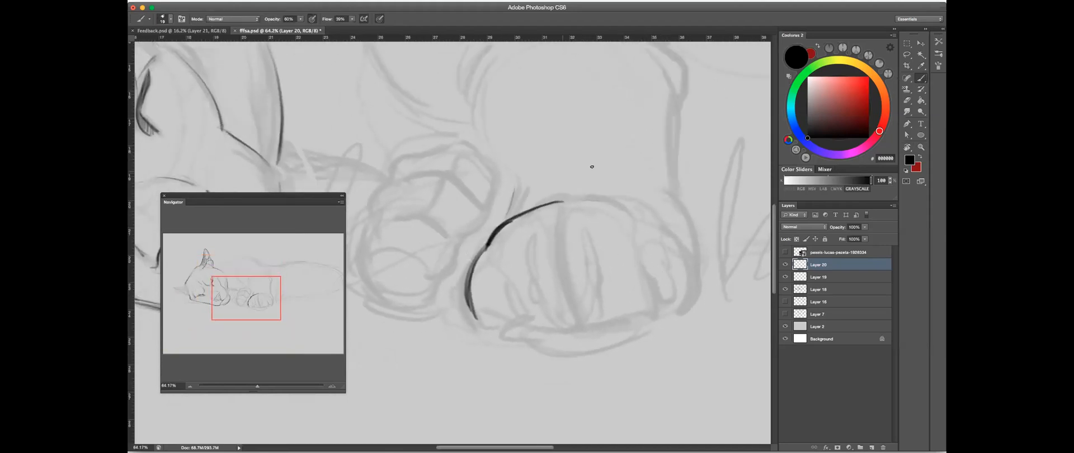
mouse_move(490, 250)
left_mouse_down()
mouse_move(489, 276)
mouse_move(510, 302)
mouse_move(496, 298)
mouse_move(515, 320)
mouse_move(566, 320)
left_mouse_up()
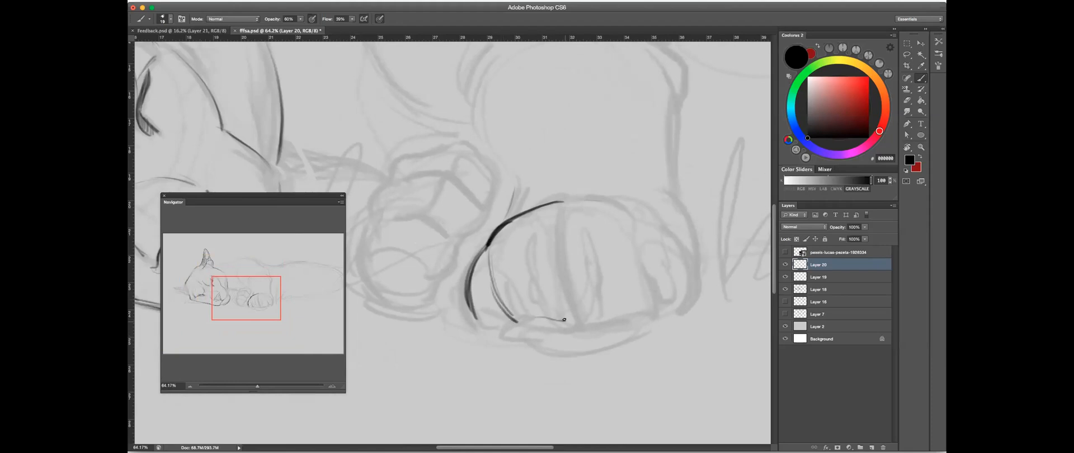
mouse_move(562, 245)
left_mouse_down()
mouse_move(540, 247)
mouse_move(541, 230)
mouse_move(532, 240)
mouse_move(532, 270)
mouse_move(584, 240)
mouse_move(583, 220)
mouse_move(608, 308)
mouse_move(570, 318)
mouse_move(594, 316)
left_mouse_up()
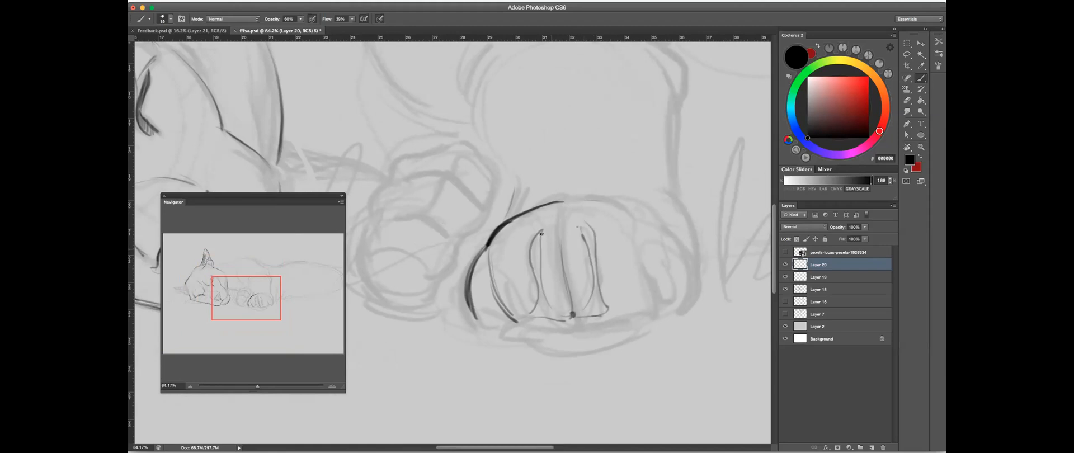
- Draw the bottom edges of the front paw's toes and the small inner curve of the first toe
left_click_drag(607, 309, 640, 310)
mouse_move(518, 322)
left_mouse_down()
mouse_move(549, 288)
mouse_move(546, 299)
left_mouse_up()
mouse_move(472, 273)
left_mouse_down()
mouse_move(487, 313)
mouse_move(561, 313)
left_mouse_up()
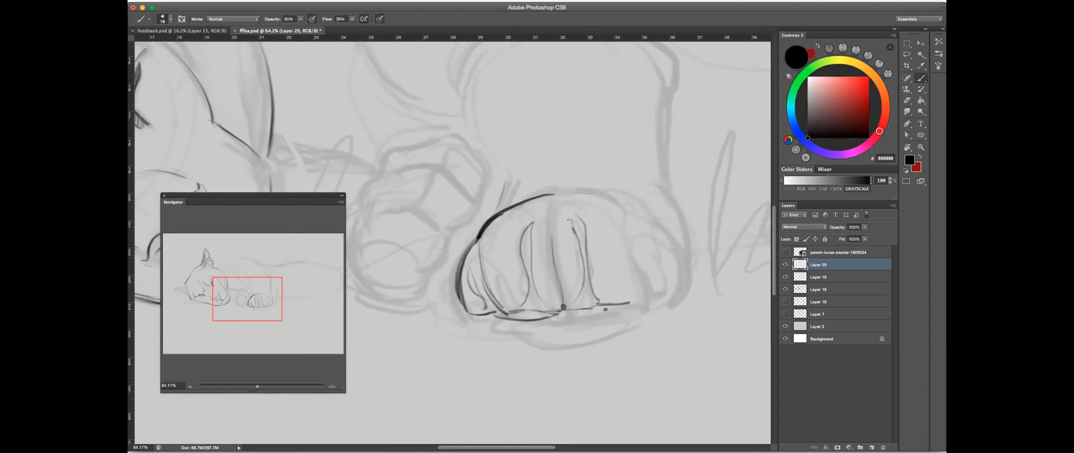
mouse_move(545, 311)
left_mouse_down()
mouse_move(631, 315)
mouse_move(601, 287)
left_mouse_up()
key("ctrl+z")
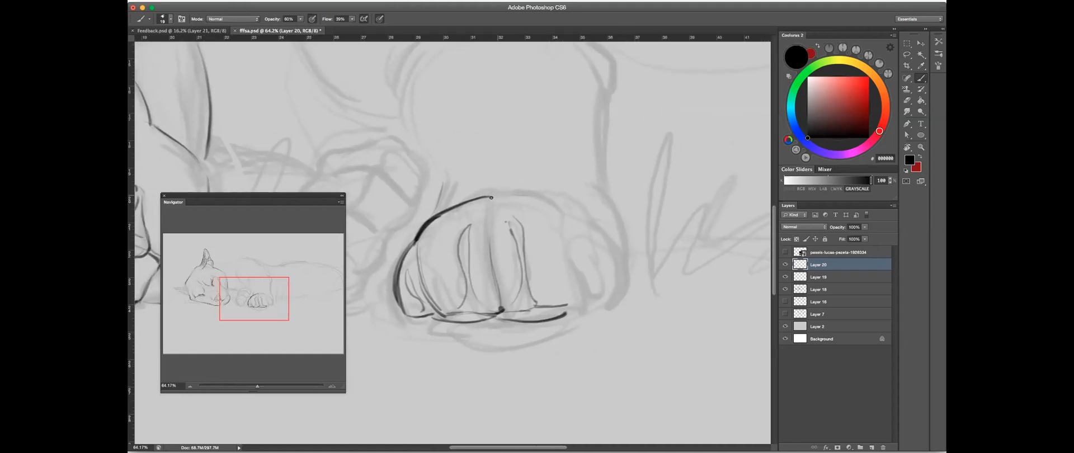
- Continue the front paw's top curve toward its far side and tidy the line with the Eraser
mouse_move(492, 196)
left_mouse_down()
mouse_move(568, 233)
mouse_move(564, 233)
left_mouse_up()
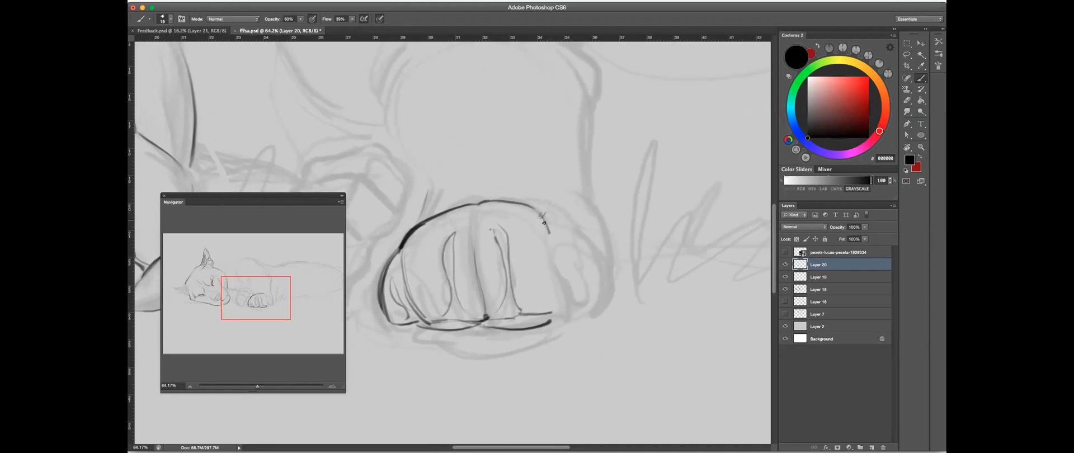
key("super+z")
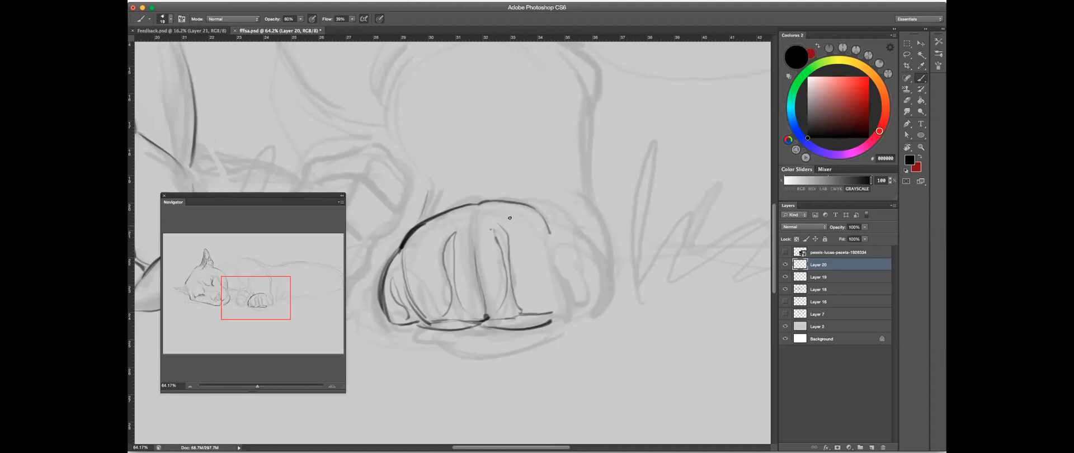
left_click(906, 102)
mouse_move(433, 235)
left_mouse_down()
mouse_move(405, 247)
mouse_move(424, 226)
left_mouse_up()
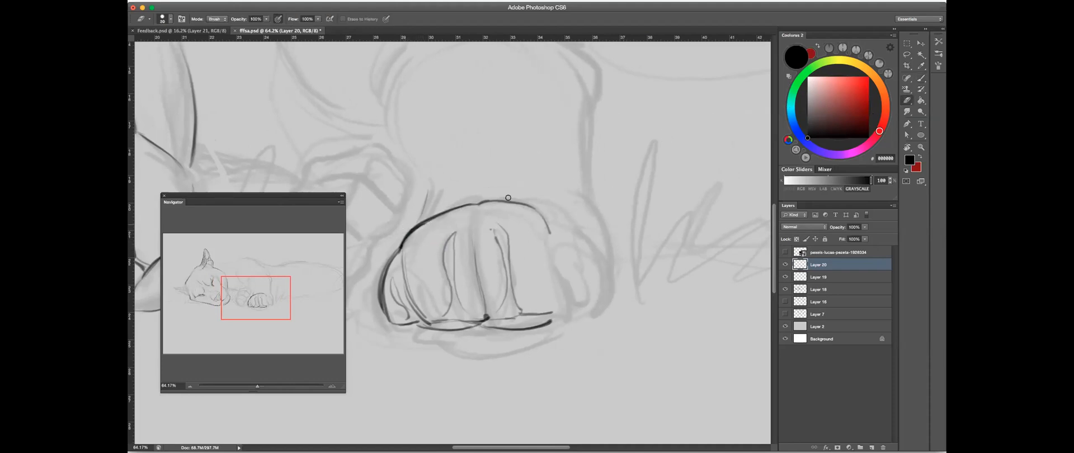
left_click(921, 78)
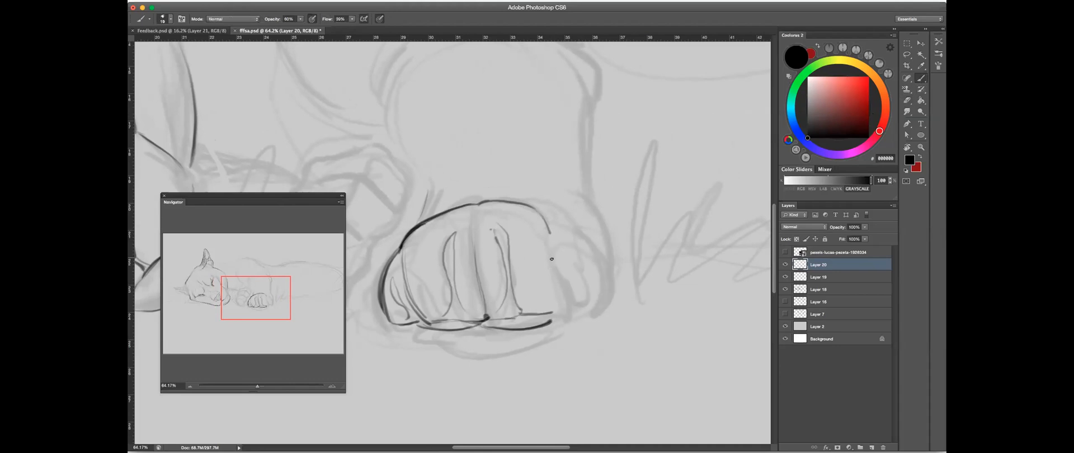
- Draw the inner edge and the bottom curve of the front paw's outermost toe
mouse_move(553, 253)
left_mouse_down()
mouse_move(565, 308)
mouse_move(594, 315)
mouse_move(602, 301)
left_mouse_up()
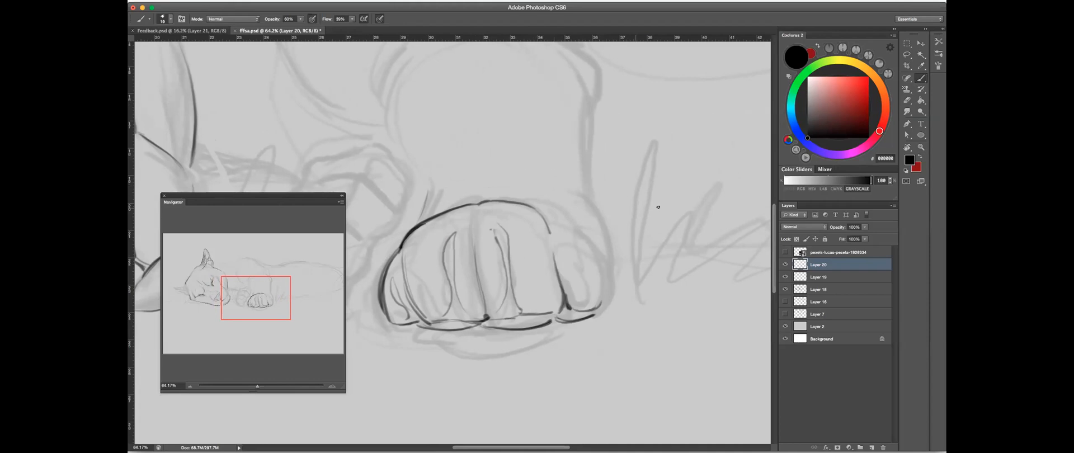
scroll(582, 189, "down", 3)
left_click_drag(548, 192, 509, 188)
left_click_drag(398, 225, 464, 213)
left_click_drag(553, 223, 672, 230)
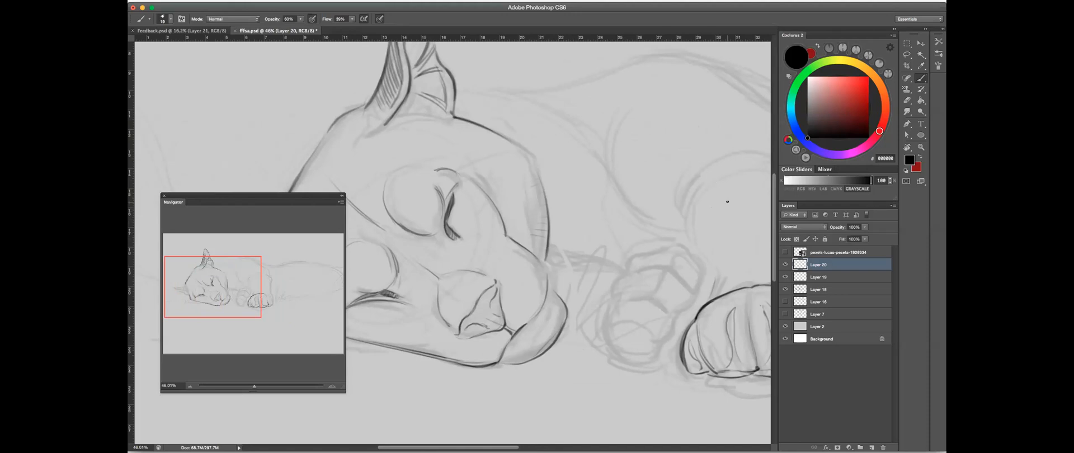
left_click_drag(242, 288, 307, 294)
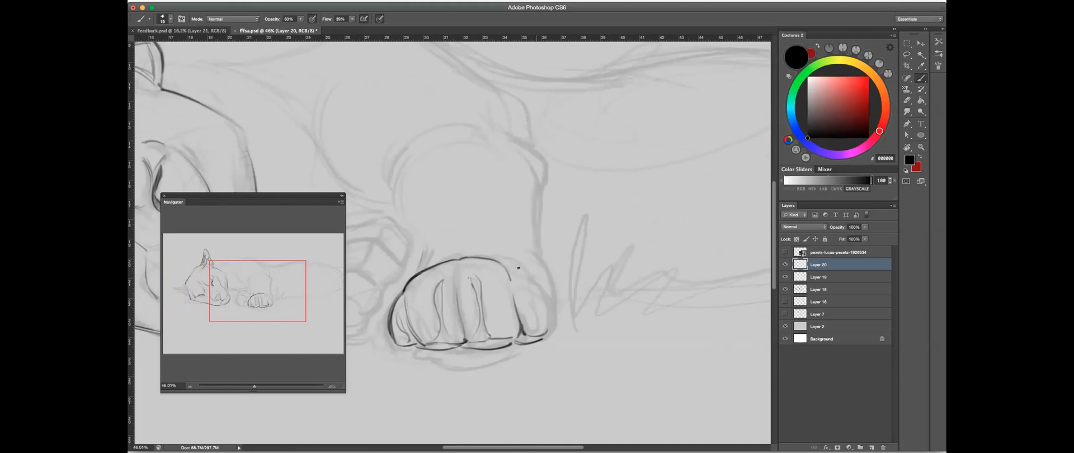
- Outline the far side of the front paw and add short curved strokes above it at the wrist
left_click_drag(526, 274, 548, 328)
left_click_drag(549, 291, 553, 312)
mouse_move(537, 267)
left_mouse_down()
mouse_move(553, 313)
mouse_move(534, 265)
left_mouse_up()
mouse_move(465, 250)
left_mouse_down()
mouse_move(513, 246)
mouse_move(496, 242)
mouse_move(511, 218)
mouse_move(547, 223)
mouse_move(477, 278)
mouse_move(484, 257)
left_mouse_up()
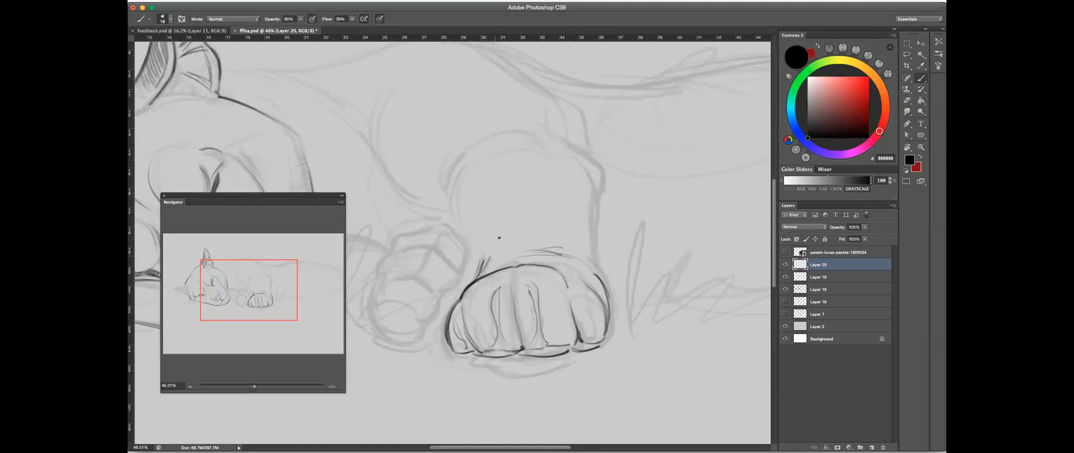
- Draw curved cross-contour lines across the foreleg from the wrist up to the elbow
left_click_drag(594, 214, 502, 227)
key("ctrl+z")
left_click_drag(490, 246, 584, 231)
key("ctrl+z")
left_click_drag(593, 204, 481, 202)
left_click_drag(583, 171, 490, 172)
left_click_drag(537, 141, 563, 147)
left_click(908, 100)
key("b")
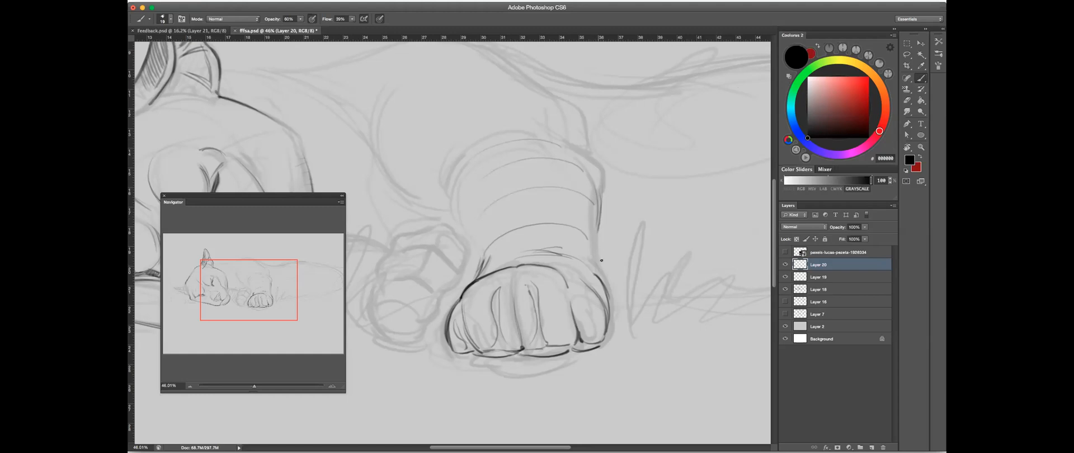
- Outline the foreleg's outer edge down to the paw and the rounded top of the elbow
left_click_drag(597, 234, 605, 285)
left_click_drag(582, 166, 603, 216)
left_click_drag(594, 160, 604, 202)
left_click_drag(583, 148, 499, 133)
left_click_drag(585, 149, 527, 132)
mouse_move(528, 132)
left_mouse_down()
mouse_move(612, 169)
mouse_move(562, 182)
mouse_move(578, 188)
left_mouse_up()
key("space")
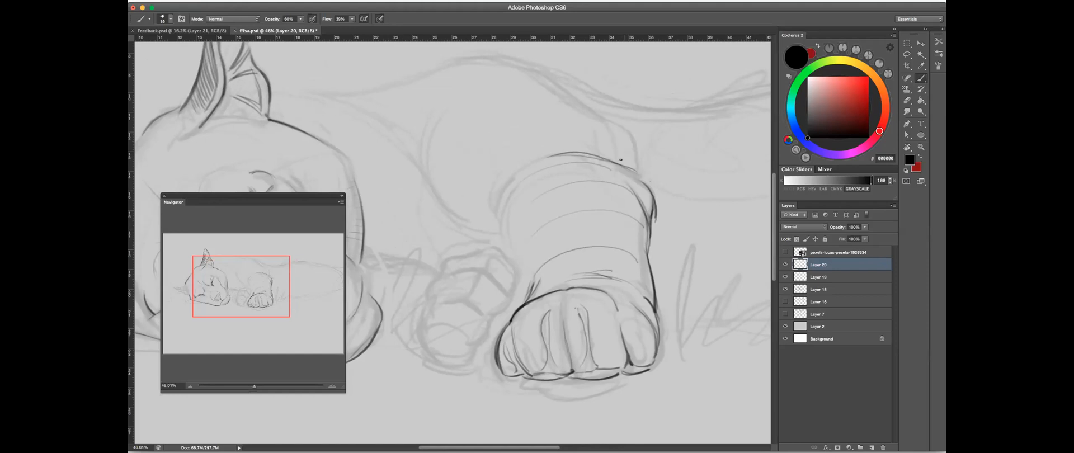
- Draw the curve of the upper foreleg running from the puma's back down to the elbow
left_click_drag(582, 101, 632, 148)
left_click_drag(614, 116, 635, 168)
key("space")
left_click_drag(556, 139, 607, 182)
key("super+z")
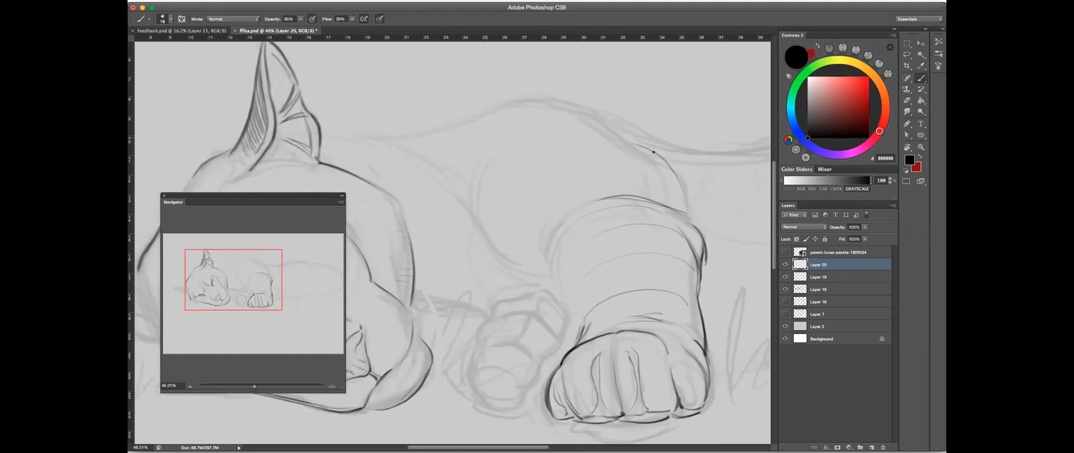
- Draw the neck line extending from behind the upright ear toward the shoulder
key("space")
left_click_drag(559, 121, 584, 91)
scroll(485, 129, "left", 5)
scroll(485, 130, "up", 1)
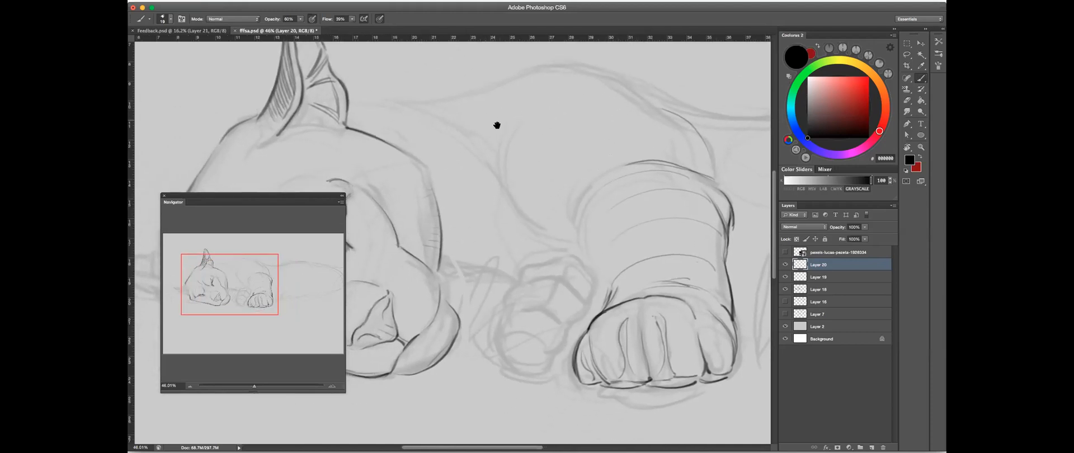
mouse_move(430, 126)
left_mouse_down()
mouse_move(520, 132)
mouse_move(458, 127)
mouse_move(562, 149)
left_mouse_up()
scroll(602, 143, "right", 3)
scroll(602, 143, "up", 1)
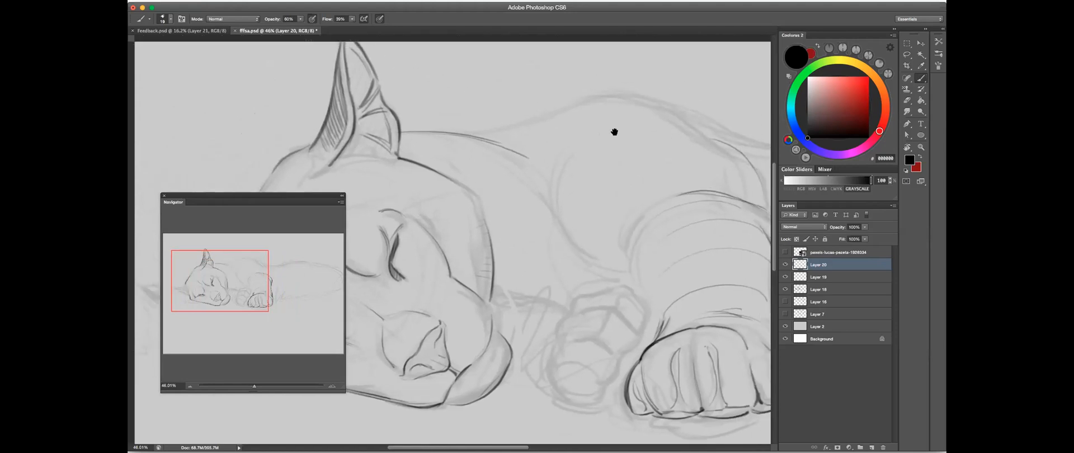
- Draw the outline rising from the back of the neck and over the rounded hump of the shoulder
left_click_drag(614, 132, 592, 137)
mouse_move(469, 135)
left_mouse_down()
mouse_move(605, 106)
mouse_move(638, 106)
left_mouse_up()
left_click_drag(565, 107, 682, 123)
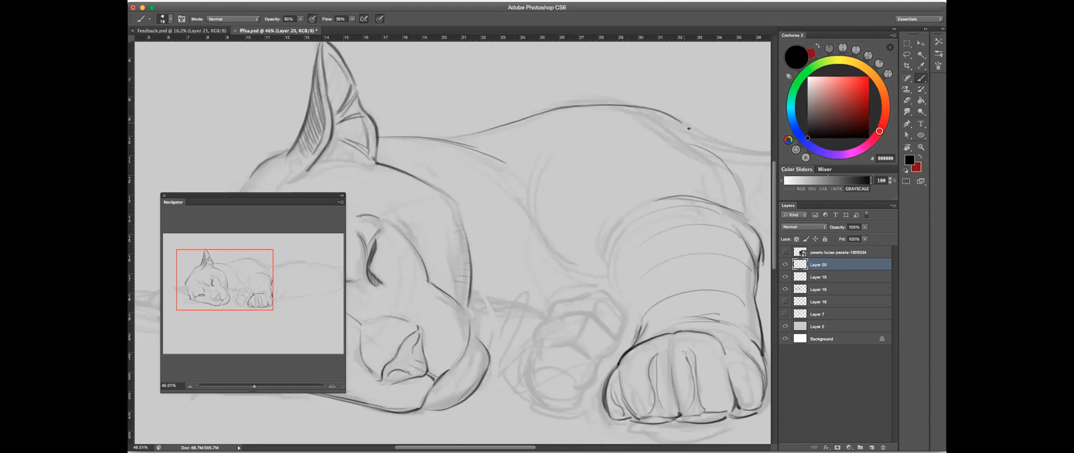
scroll(577, 143, "right", 10)
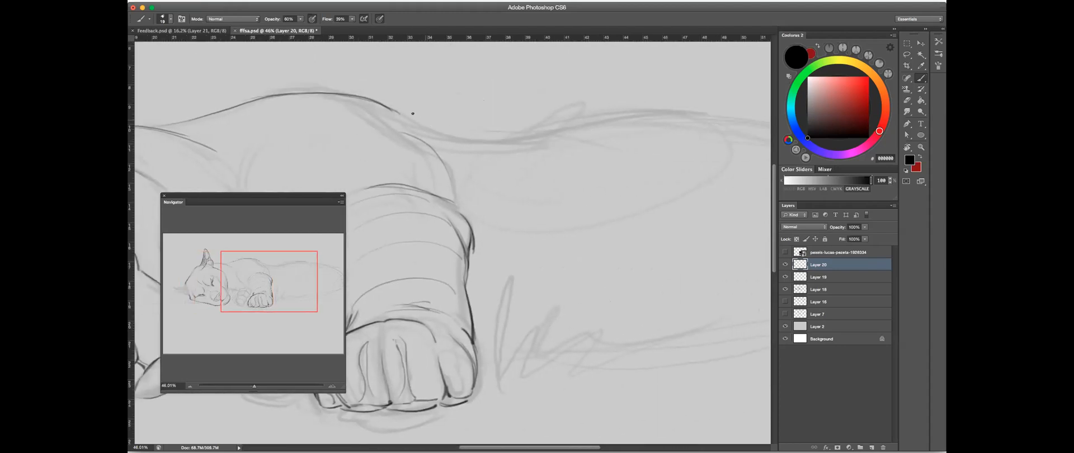
- Draw the chest curve sweeping down from the shoulder toward the inner side of the foreleg
scroll(455, 153, "left", 5)
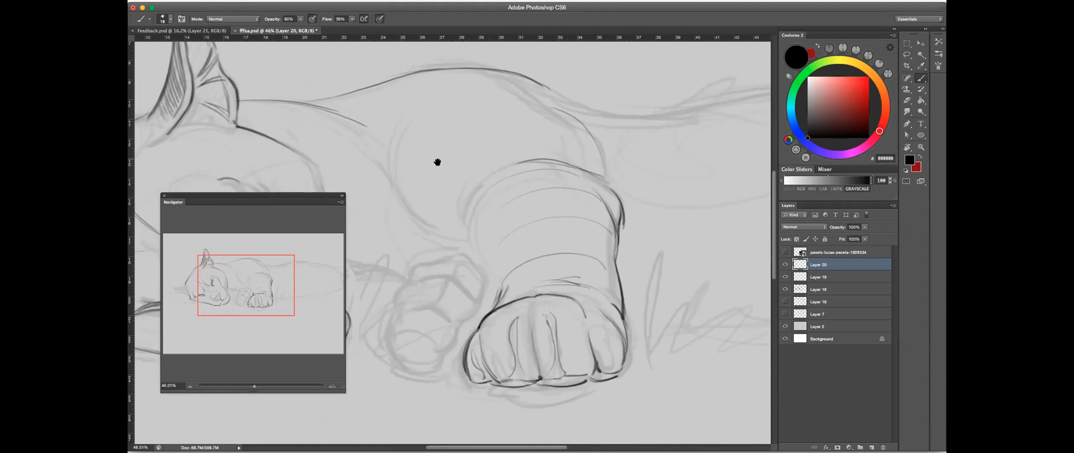
scroll(486, 119, "left", 1)
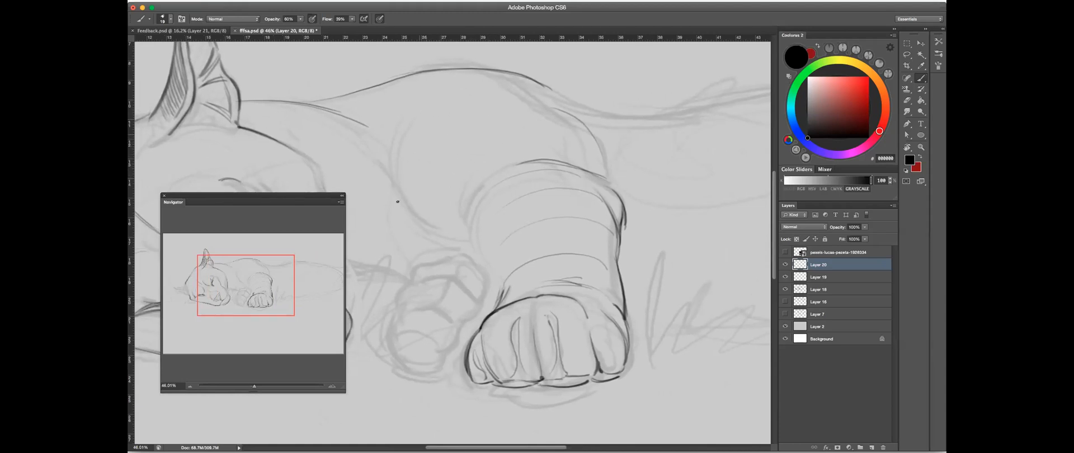
mouse_move(397, 180)
left_mouse_down()
mouse_move(443, 223)
mouse_move(399, 153)
mouse_move(450, 237)
mouse_move(432, 218)
mouse_move(423, 225)
mouse_move(458, 239)
left_mouse_up()
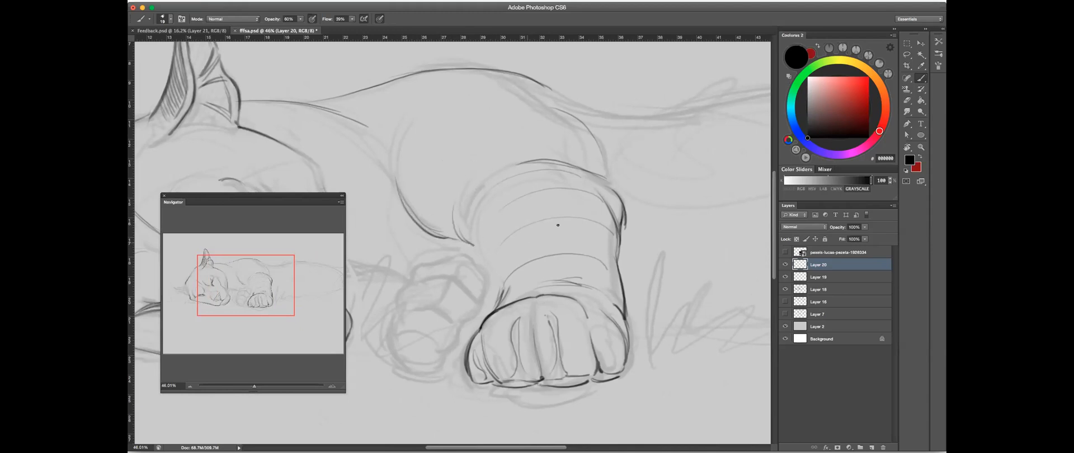
left_click_drag(560, 229, 534, 216)
key("ctrl+r")
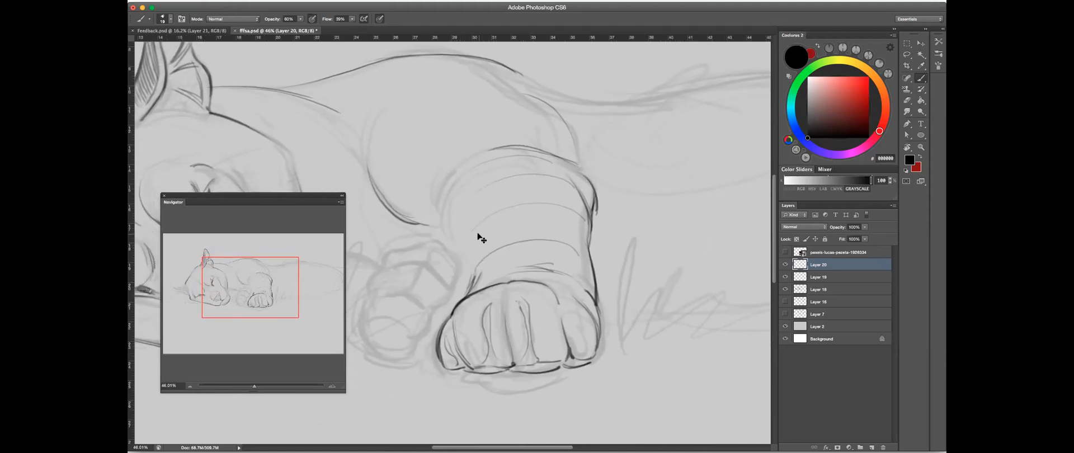
- Tidy the end of the shoulder outline and extend it down into the dip of the back
left_click_drag(655, 128, 617, 165)
left_click(908, 100)
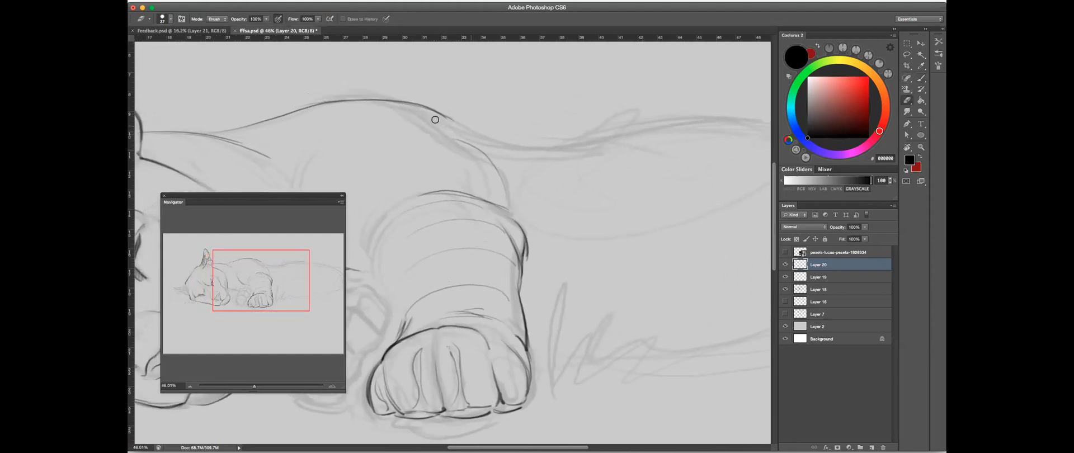
key("b")
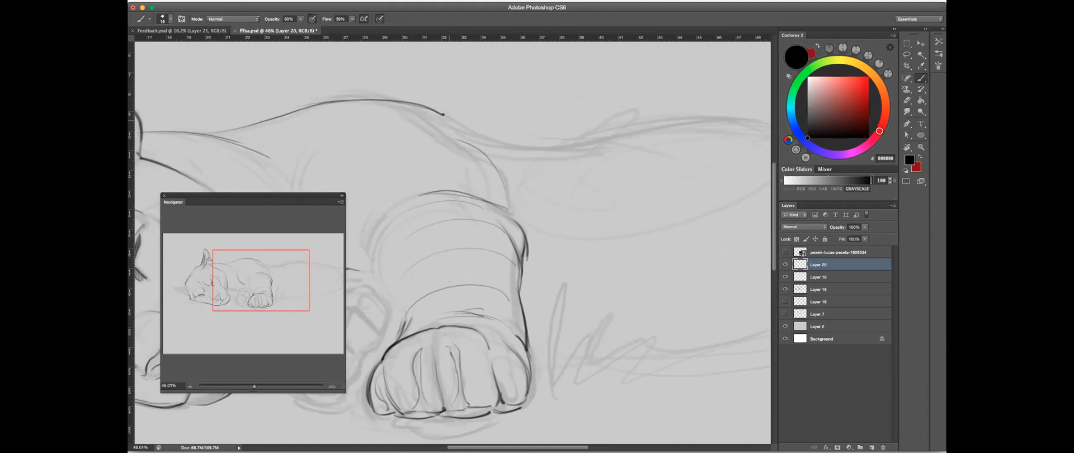
left_click_drag(443, 116, 564, 150)
- Draw the flank curve rising from behind the elbow and continue the back outline along the puma's body
scroll(616, 146, "down", 1)
scroll(616, 147, "right", 3)
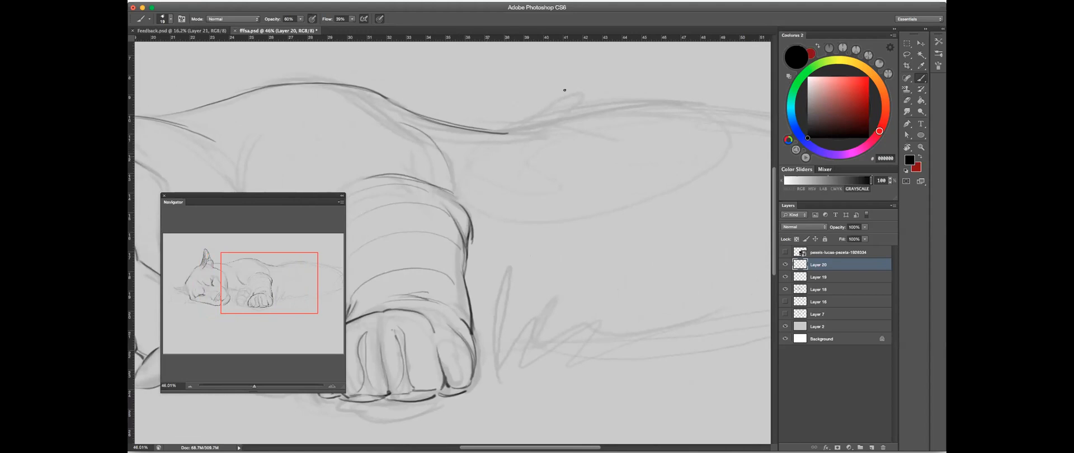
mouse_move(459, 188)
left_mouse_down()
mouse_move(492, 141)
mouse_move(518, 133)
mouse_move(771, 111)
left_mouse_up()
left_click_drag(483, 128, 747, 105)
- Draw grass blades beside the front paw and sparser tufts trailing off beneath the body
left_click_drag(638, 194, 585, 122)
mouse_move(441, 315)
left_mouse_down()
mouse_move(446, 271)
mouse_move(459, 314)
mouse_move(477, 313)
mouse_move(572, 259)
left_mouse_up()
mouse_move(509, 311)
left_mouse_down()
mouse_move(546, 279)
mouse_move(548, 300)
mouse_move(710, 272)
left_mouse_up()
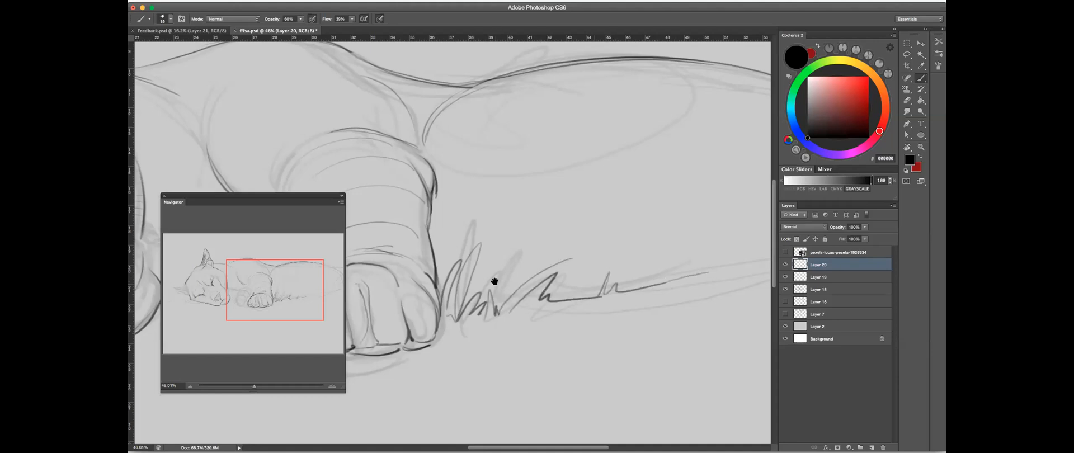
- Draw the upper edge of the far foreleg, arching from the chin to the second paw
scroll(448, 245, "left", 15)
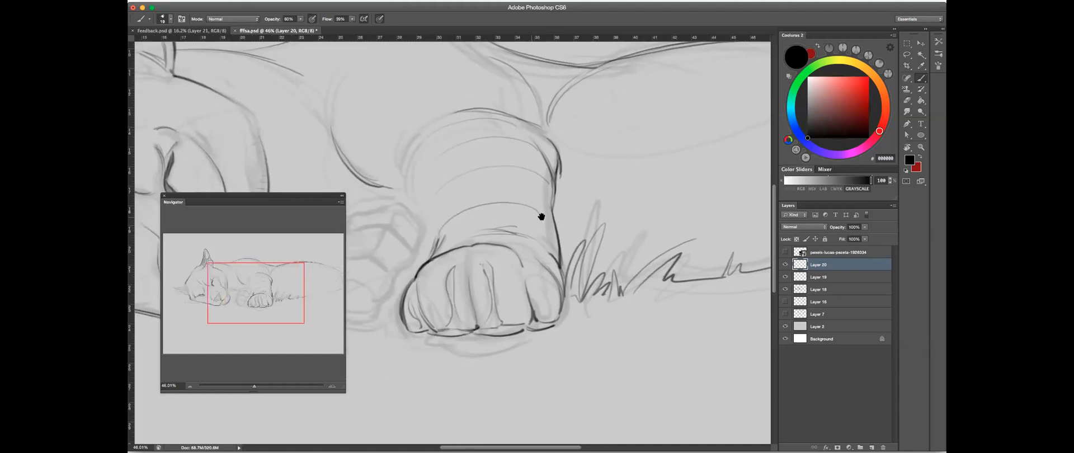
mouse_move(427, 232)
left_mouse_down()
mouse_move(491, 206)
mouse_move(537, 209)
mouse_move(562, 225)
left_mouse_up()
left_click_drag(413, 268, 497, 197)
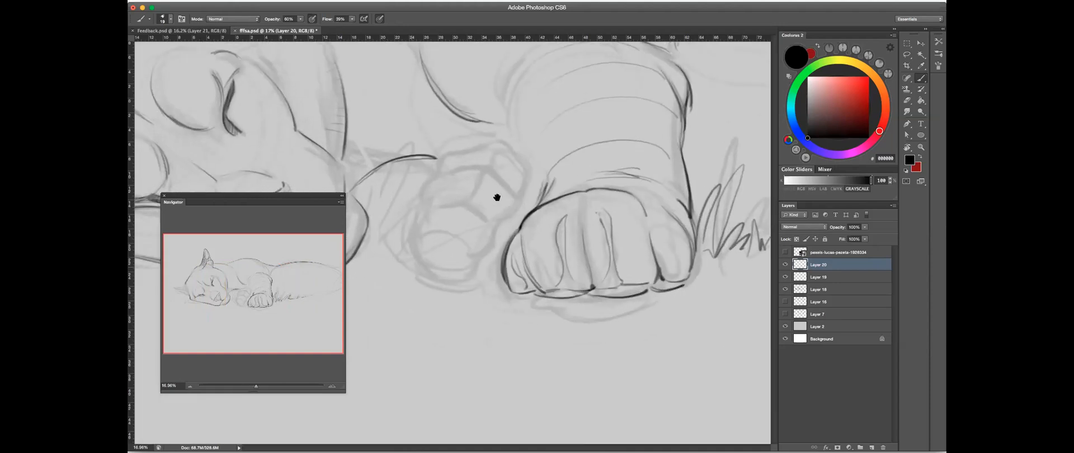
- Outline the second paw's stacked rounded toes, closing the lowest toe around its outer edge and base
mouse_move(425, 194)
left_mouse_down()
mouse_move(449, 171)
mouse_move(492, 169)
mouse_move(508, 189)
mouse_move(505, 216)
mouse_move(446, 200)
mouse_move(478, 207)
mouse_move(493, 223)
mouse_move(487, 245)
left_mouse_up()
mouse_move(437, 172)
left_mouse_down()
mouse_move(489, 144)
mouse_move(510, 151)
mouse_move(526, 193)
left_mouse_up()
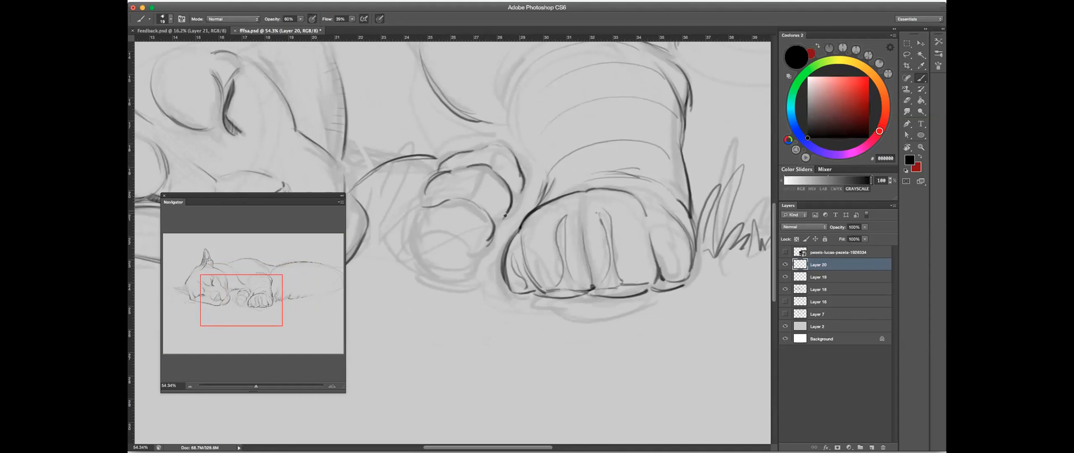
mouse_move(463, 241)
left_mouse_down()
mouse_move(473, 272)
mouse_move(424, 274)
mouse_move(466, 274)
mouse_move(477, 252)
left_mouse_up()
left_click_drag(418, 268, 412, 240)
left_click_drag(422, 207, 414, 233)
key("space")
left_click_drag(476, 214, 495, 253)
key("ctrl+r")
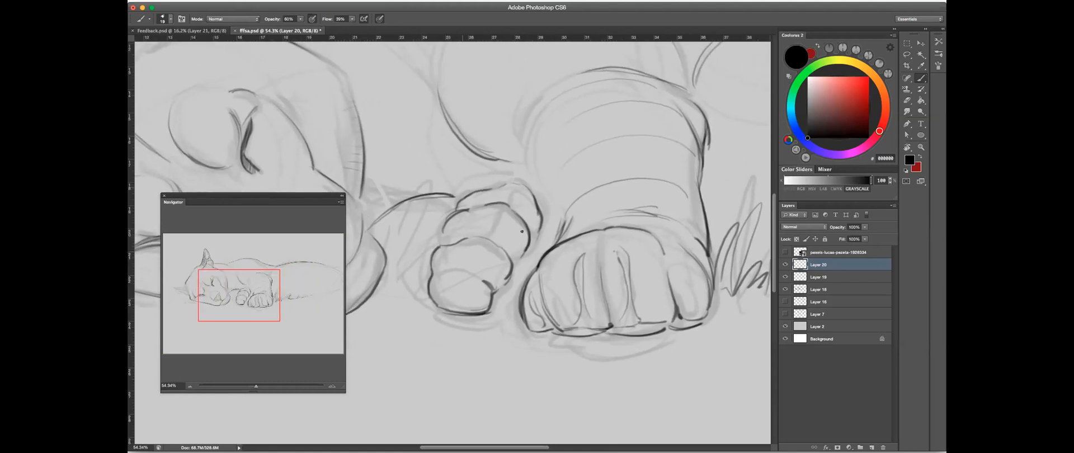
- Accent the notch on the second paw's lowest toe and draw a short crease inside the toe
key("e")
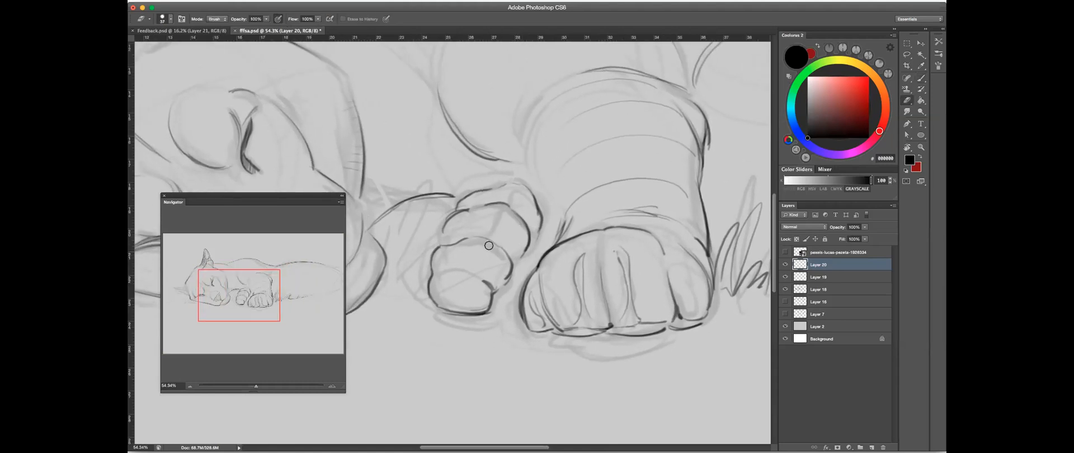
left_click(921, 79)
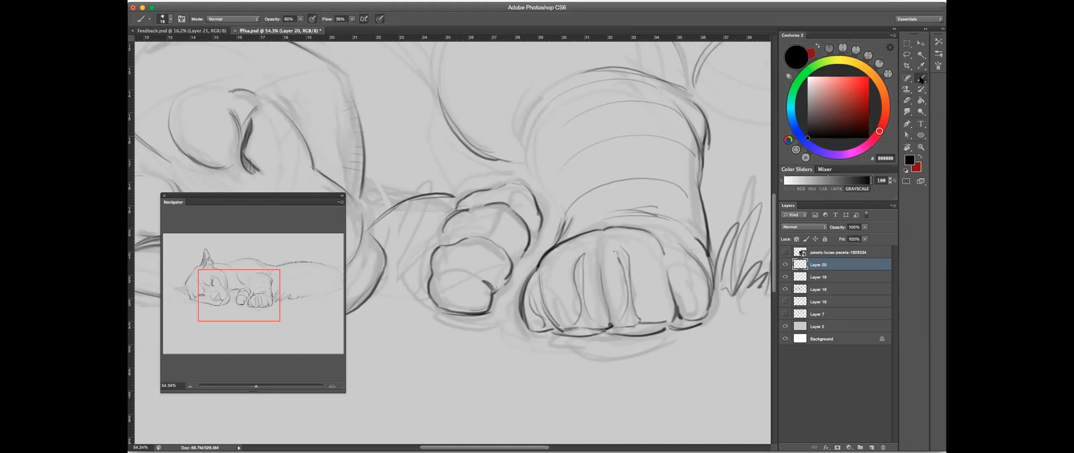
left_click_drag(491, 279, 492, 279)
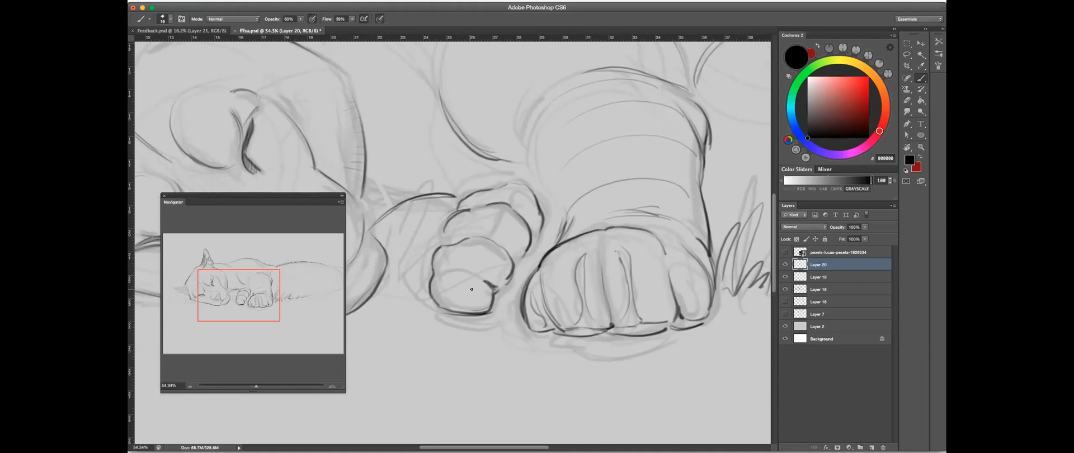
left_click_drag(447, 282, 467, 285)
scroll(660, 229, "right", 2)
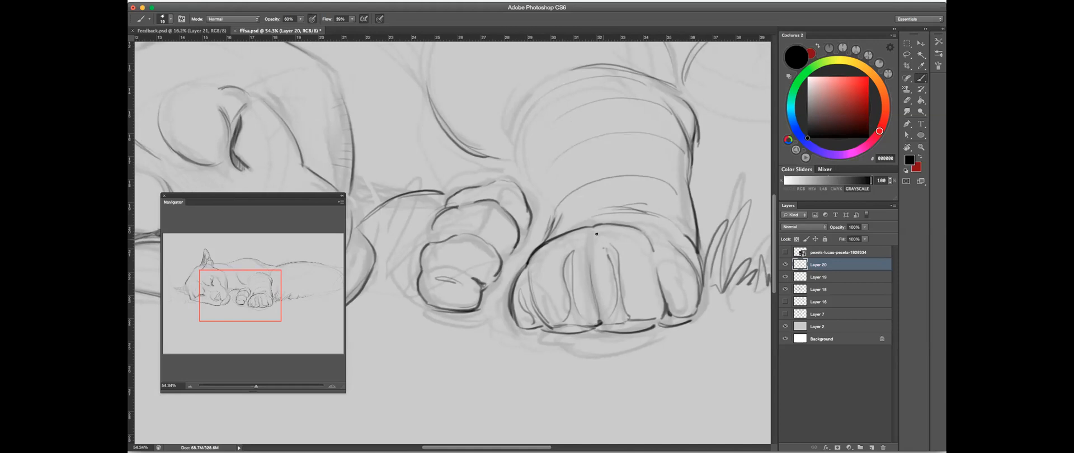
- Try to draw dark dividing lines between the middle and outer toes of the front paw
left_click_drag(589, 230, 599, 300)
left_click_drag(649, 249, 664, 306)
scroll(589, 266, "right", 3)
key("super+alt+z")
key("super+alt+z")
key("super+alt+z")
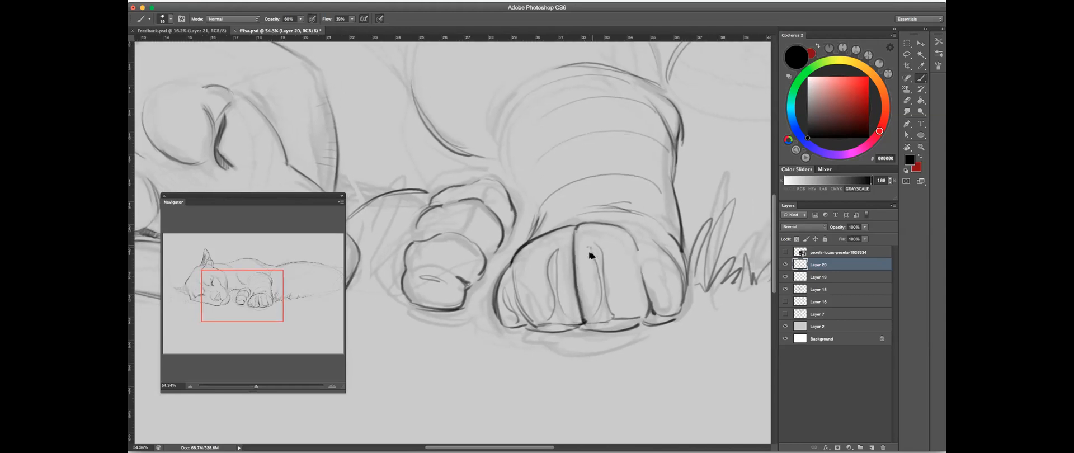
- Darken the gap between the front paw's middle toes at its base
mouse_move(576, 287)
left_mouse_down()
mouse_move(581, 323)
mouse_move(576, 287)
left_mouse_up()
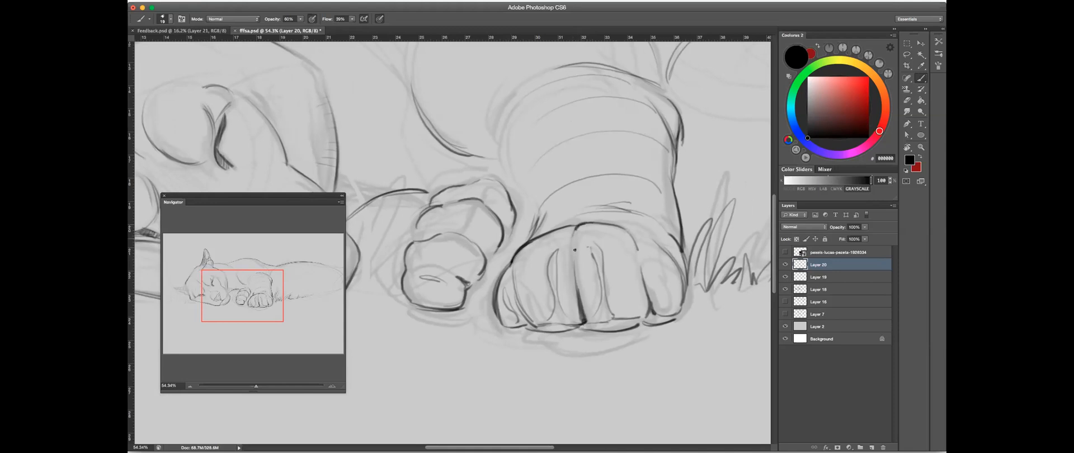
left_click_drag(577, 290, 587, 322)
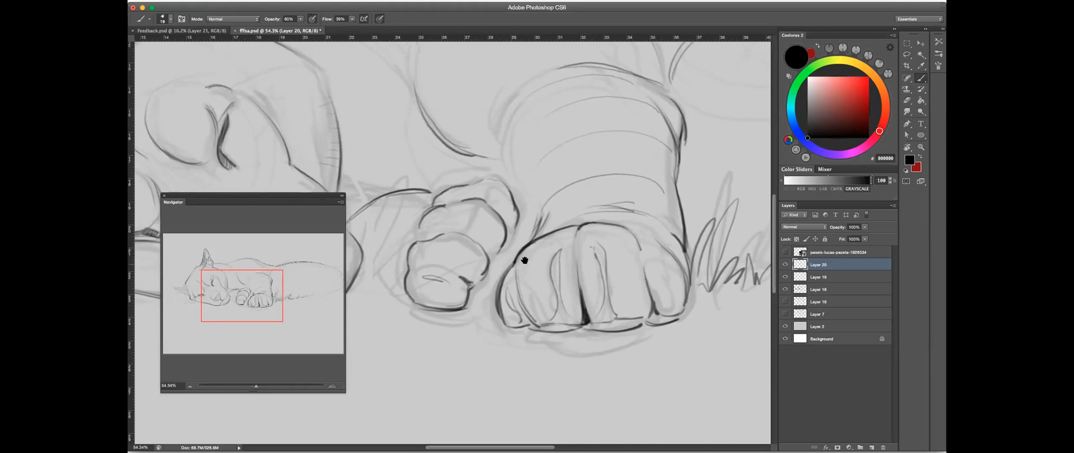
- Add a curved fold across the second paw's middle toe and clean up the line at its inner side
scroll(523, 257, "left", 3)
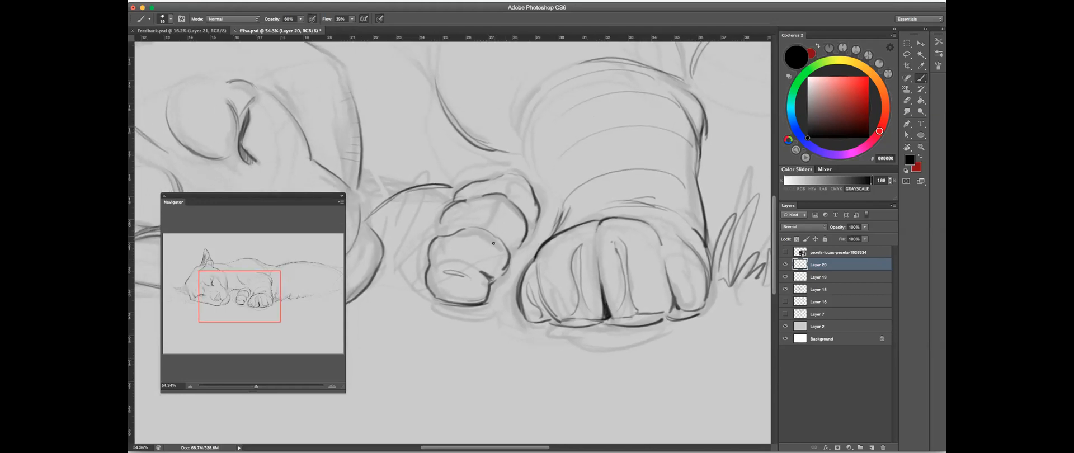
left_click_drag(455, 237, 479, 235)
left_click_drag(430, 259, 435, 235)
left_click(907, 100)
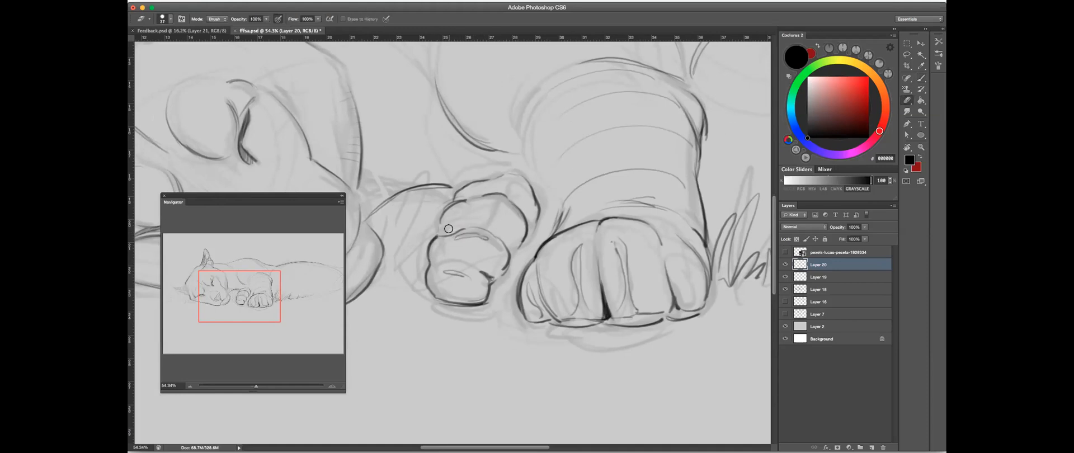
key("b")
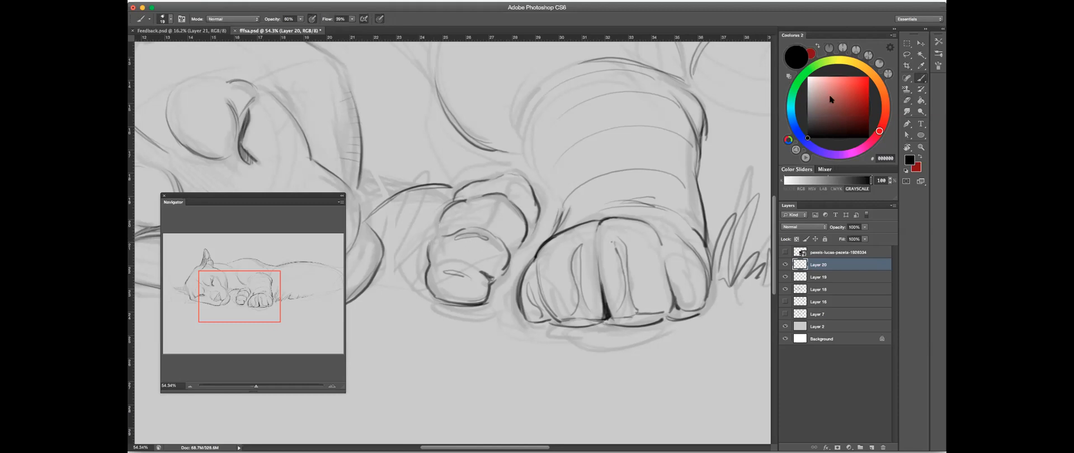
- Redraw the second paw's edge facing the chin as a darker line and erase the stray marks around it
left_click(907, 101)
mouse_move(439, 240)
left_mouse_down()
mouse_move(428, 261)
mouse_move(456, 200)
left_mouse_up()
left_click(923, 78)
key("e")
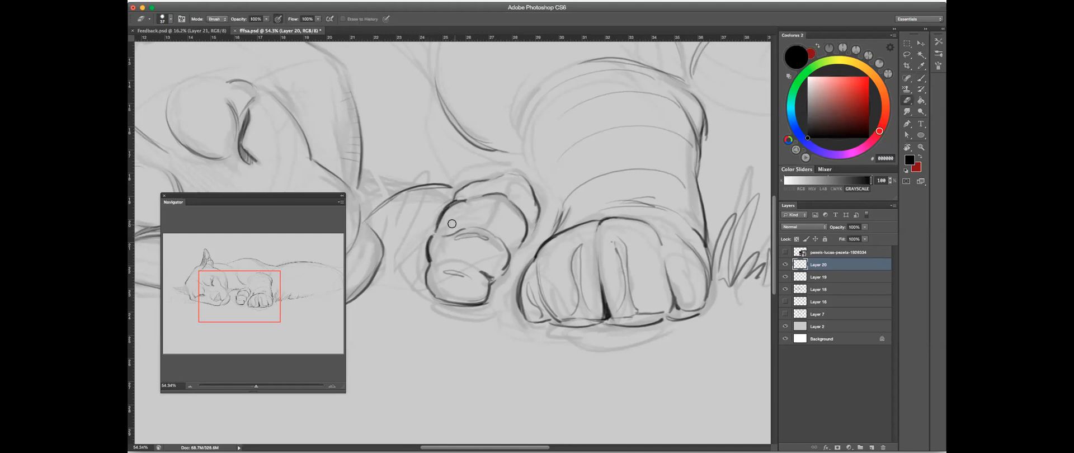
mouse_move(436, 230)
left_mouse_down()
mouse_move(441, 219)
mouse_move(432, 232)
left_mouse_up()
key("b")
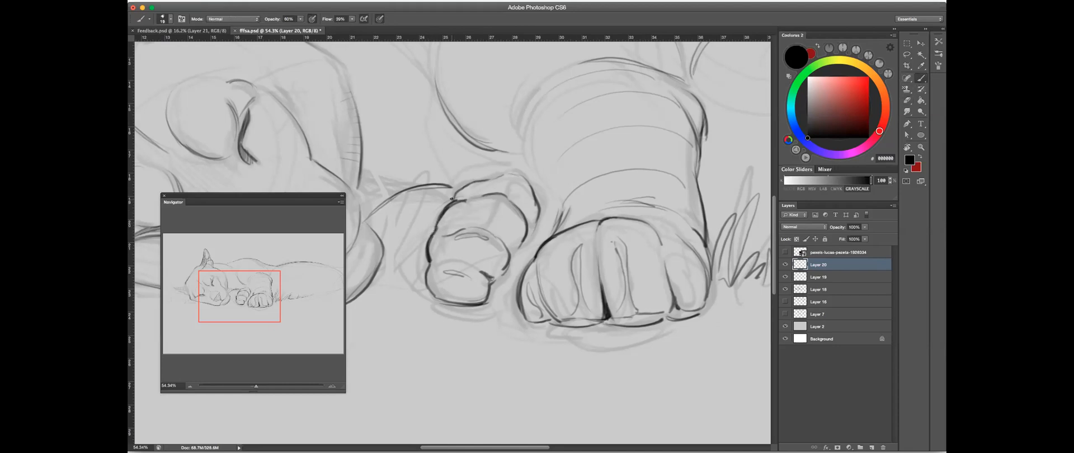
- Strengthen the outline of the second paw's uppermost toe and add a curved fold on the toe below
left_click_drag(455, 196, 517, 172)
mouse_move(469, 207)
left_mouse_down()
mouse_move(492, 205)
mouse_move(508, 182)
left_mouse_up()
mouse_move(524, 231)
left_mouse_down()
mouse_move(511, 249)
mouse_move(524, 229)
left_mouse_up()
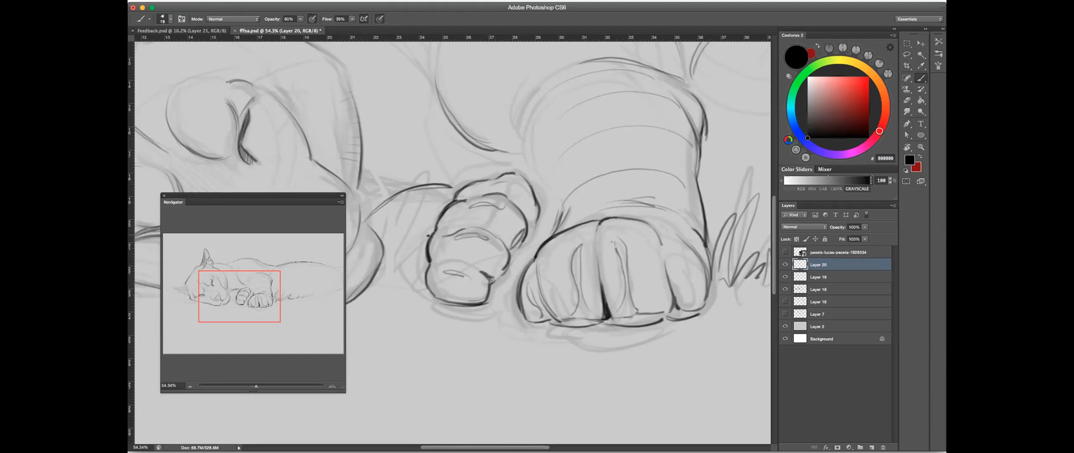
- Draw a second outer contour around the side of the second paw that faces the chin
left_click_drag(444, 197, 412, 260)
left_click_drag(434, 212, 423, 301)
mouse_move(431, 244)
left_mouse_down()
mouse_move(424, 301)
mouse_move(441, 306)
mouse_move(430, 252)
mouse_move(489, 233)
mouse_move(499, 243)
left_mouse_up()
mouse_move(513, 178)
left_mouse_down()
mouse_move(462, 187)
mouse_move(436, 217)
left_mouse_up()
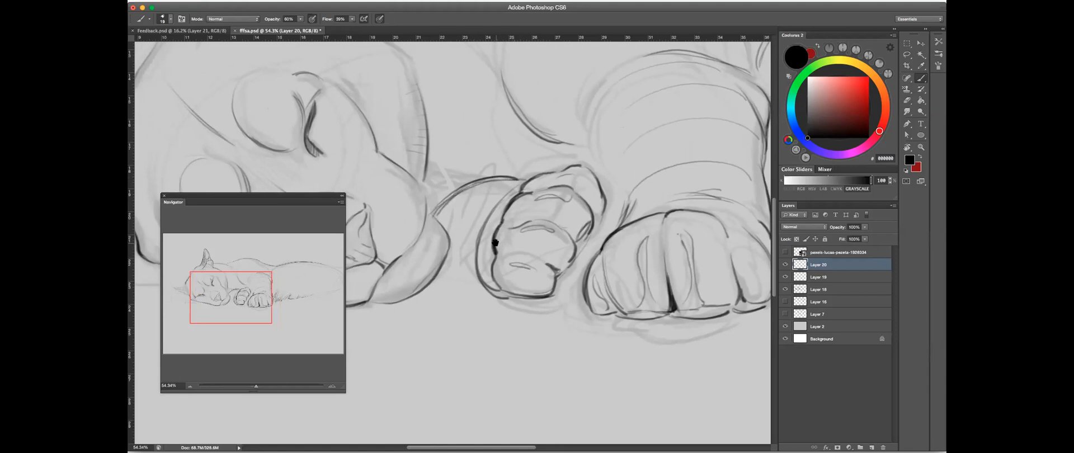
- Undo the stray mark on the second paw's edge and darken the line along its base
left_click_drag(495, 243, 497, 243)
key("super+z")
left_click_drag(502, 297, 552, 296)
left_click_drag(501, 298, 550, 299)
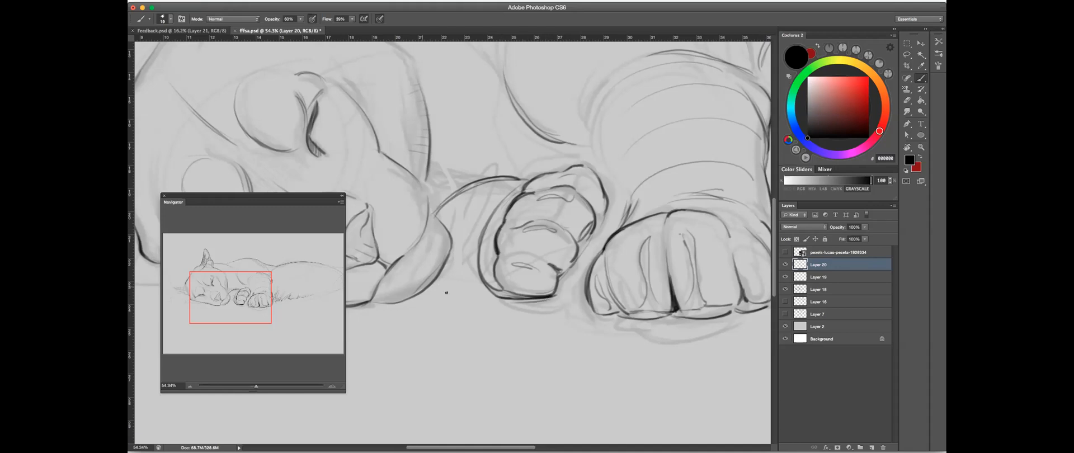
- Draw the lower edge of the far foreleg between the chin and the second paw
left_click_drag(430, 288, 491, 288)
left_click_drag(437, 290, 491, 289)
mouse_move(601, 266)
left_mouse_down()
mouse_move(517, 279)
mouse_move(492, 299)
left_mouse_up()
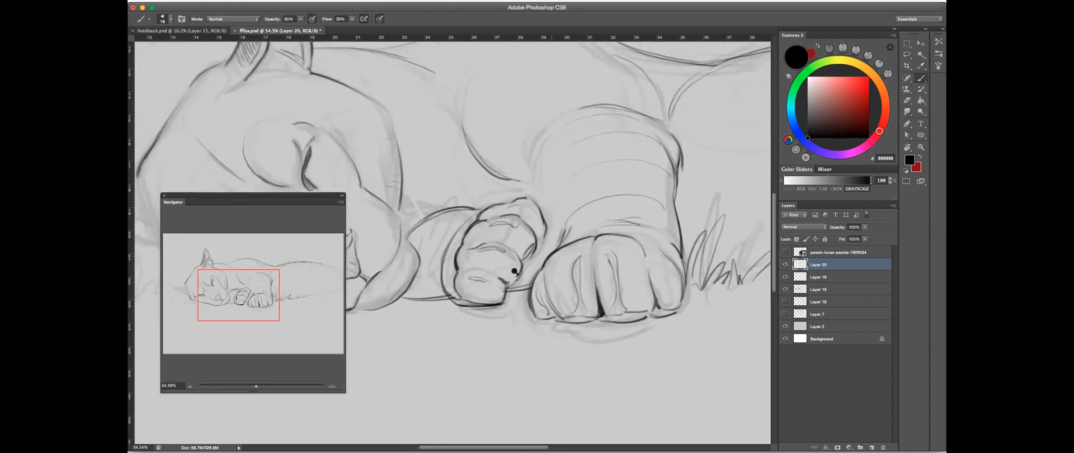
left_click_drag(514, 271, 491, 275)
- Refine the lines around the closed upper eye's lid and inner corner, trimming the excess with the eraser
mouse_move(396, 273)
left_mouse_down()
mouse_move(496, 241)
mouse_move(520, 246)
mouse_move(491, 211)
mouse_move(585, 242)
left_mouse_up()
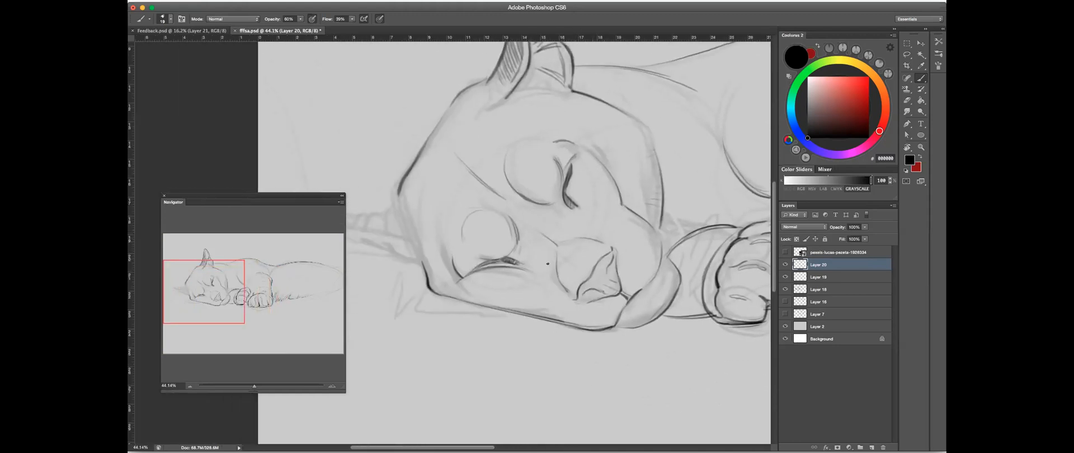
left_click_drag(522, 231, 520, 251)
left_click_drag(564, 208, 578, 217)
left_click_drag(576, 171, 574, 184)
key("e")
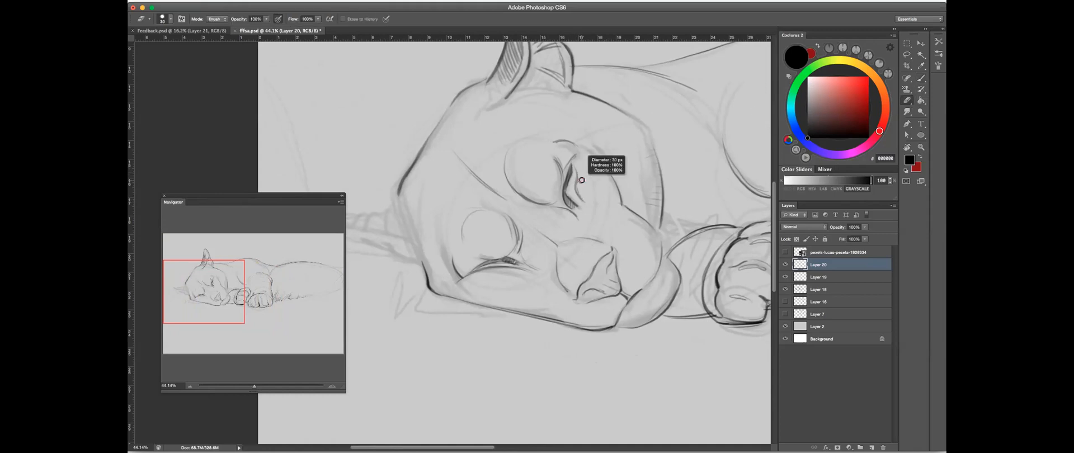
key("b")
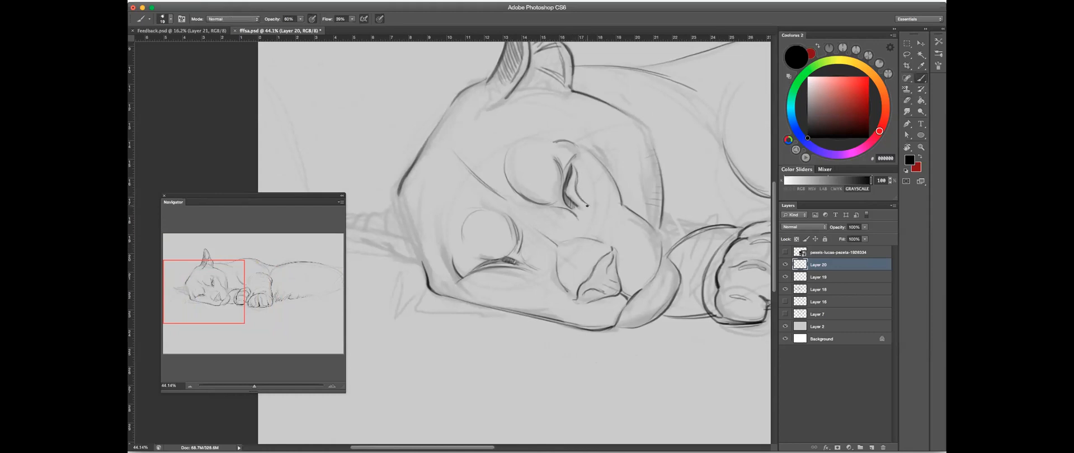
- Draw a rounded socket curve beside the closed upper eye, replacing the first attempt
left_click_drag(609, 189, 602, 205)
key("super+z")
left_click_drag(604, 170, 591, 202)
- Draw the rounded contour of the muzzle beside the nose
left_click_drag(616, 209, 558, 188)
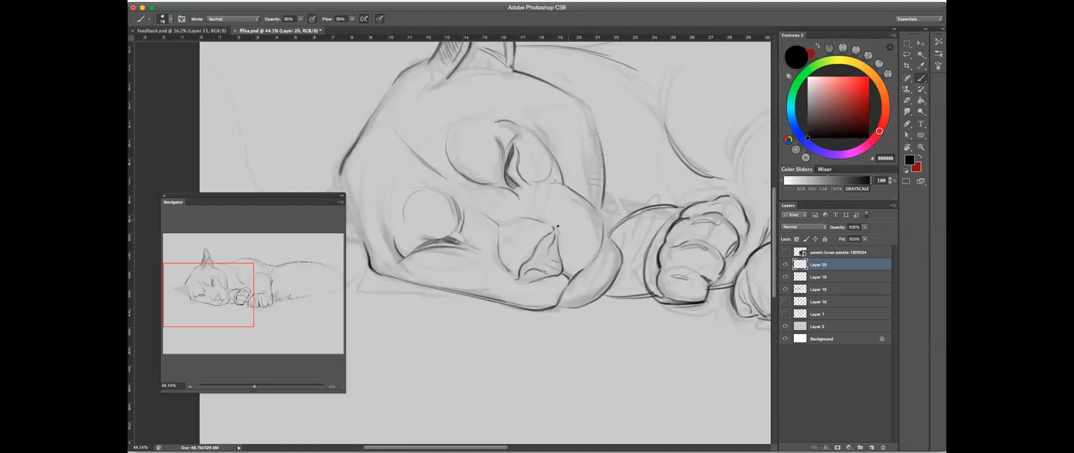
left_click_drag(600, 209, 580, 213)
scroll(621, 202, "up", 3)
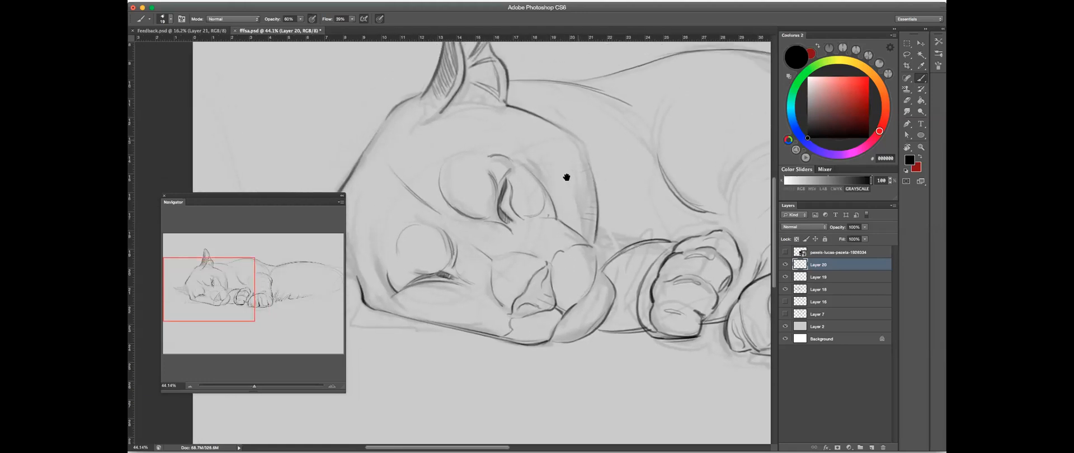
scroll(628, 151, "up", 5)
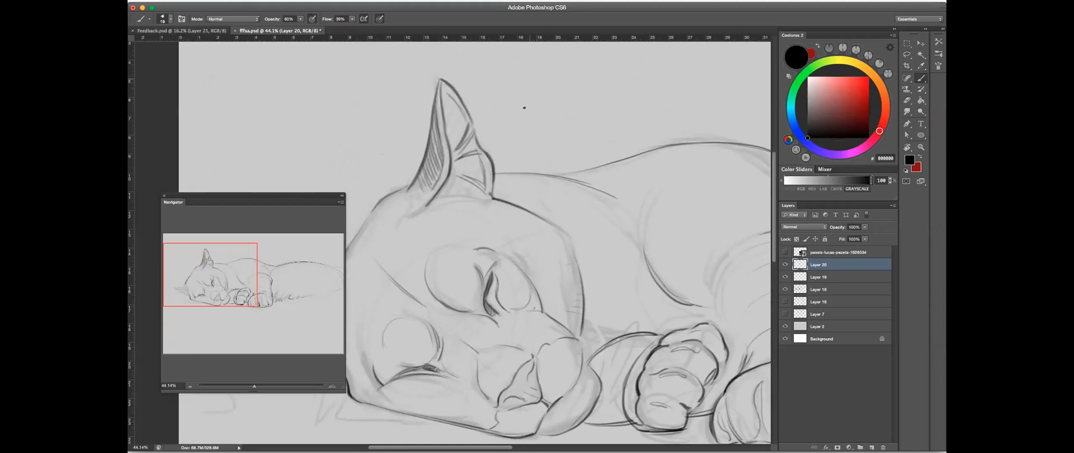
- Draw a small test arc in the empty area above the puma's back, and erase it
scroll(523, 244, "down", 5)
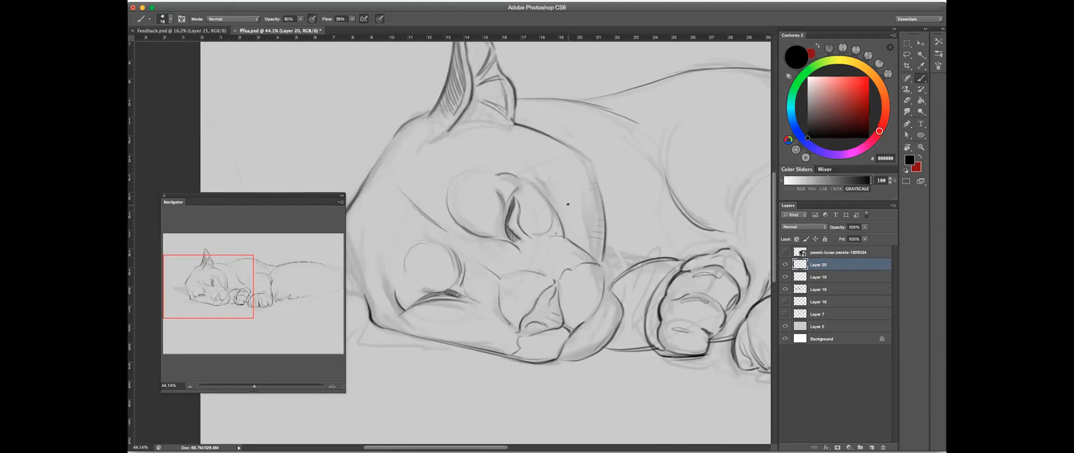
scroll(637, 140, "up", 5)
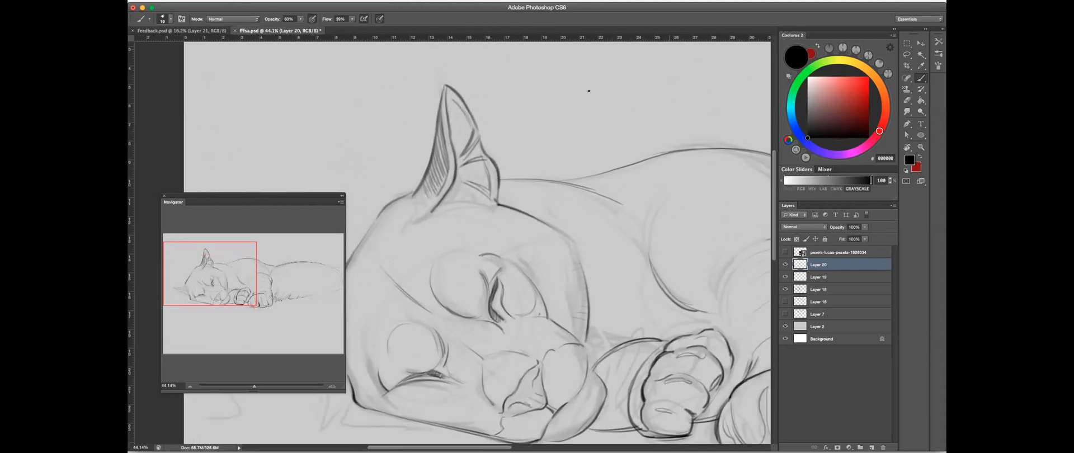
left_click_drag(547, 91, 584, 101)
key("e")
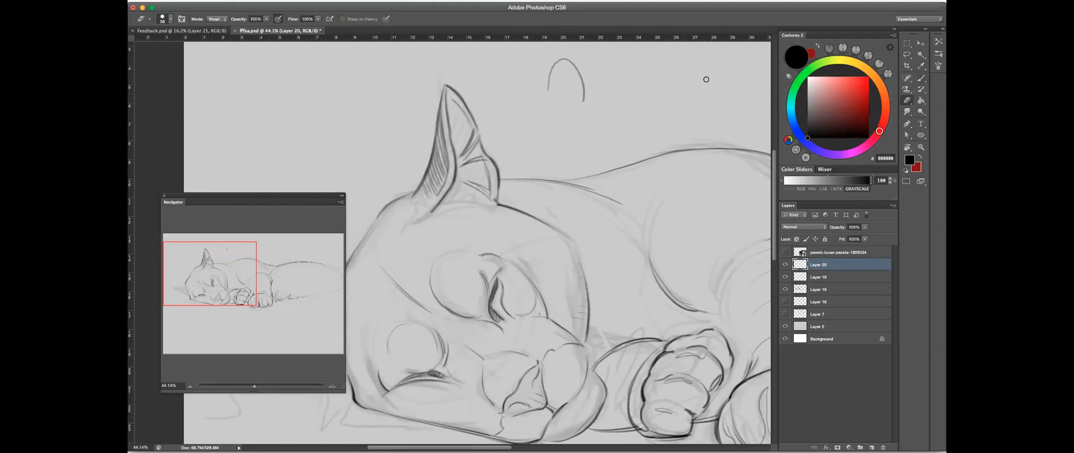
left_click_drag(582, 96, 562, 62)
left_click(920, 78)
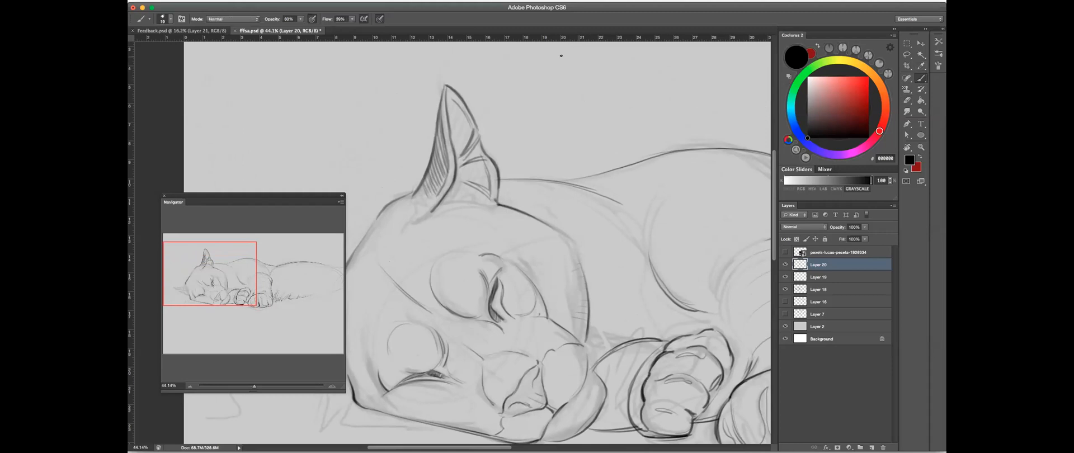
- Outline the puma's far ear from the head contour to the tip and back along its lower edge to the cheek
left_click_drag(556, 201, 583, 90)
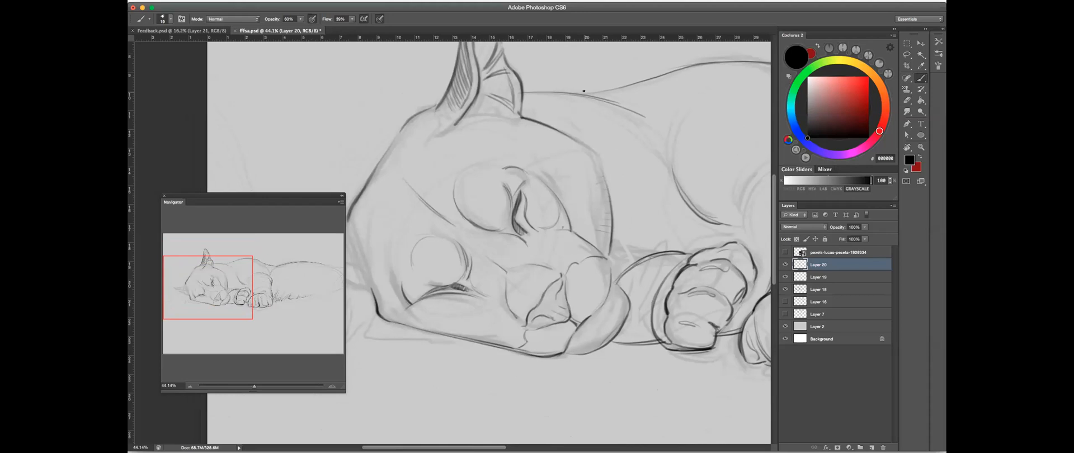
mouse_move(480, 179)
left_mouse_down()
mouse_move(542, 158)
mouse_move(549, 173)
left_mouse_up()
left_click_drag(495, 193, 511, 183)
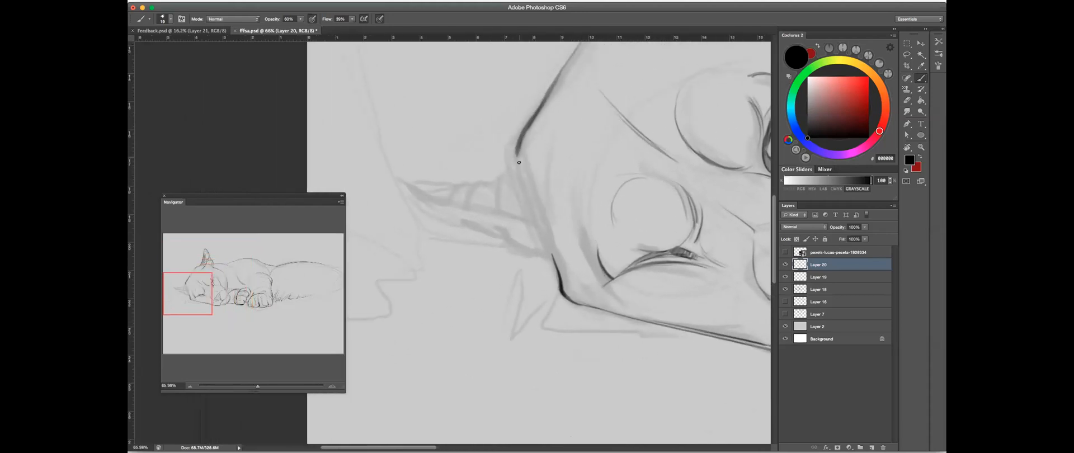
mouse_move(515, 149)
left_mouse_down()
mouse_move(515, 169)
mouse_move(411, 178)
mouse_move(438, 226)
left_mouse_up()
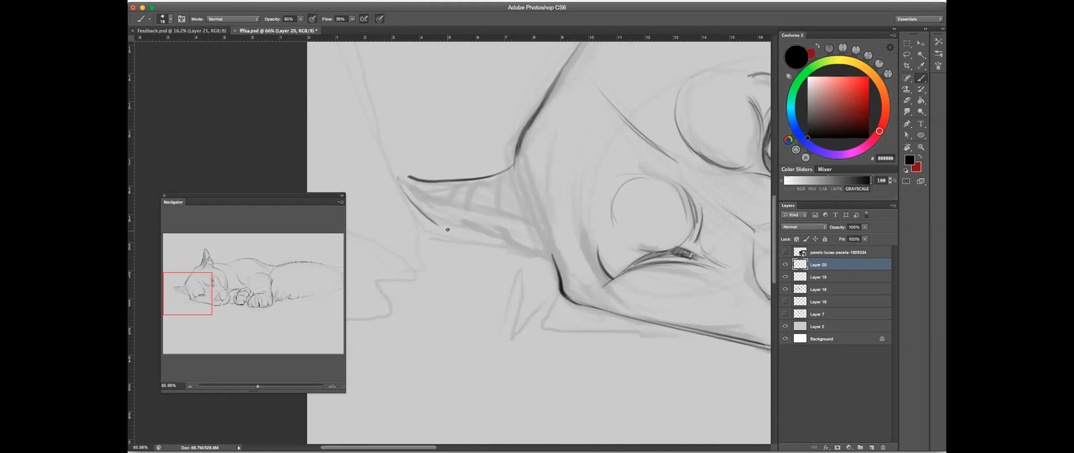
left_click_drag(441, 223, 512, 246)
mouse_move(452, 230)
left_mouse_down()
mouse_move(507, 246)
mouse_move(448, 220)
mouse_move(509, 247)
left_mouse_up()
key("e")
key("b")
mouse_move(508, 247)
left_mouse_down()
mouse_move(523, 264)
mouse_move(554, 264)
left_mouse_up()
left_click_drag(524, 264, 551, 267)
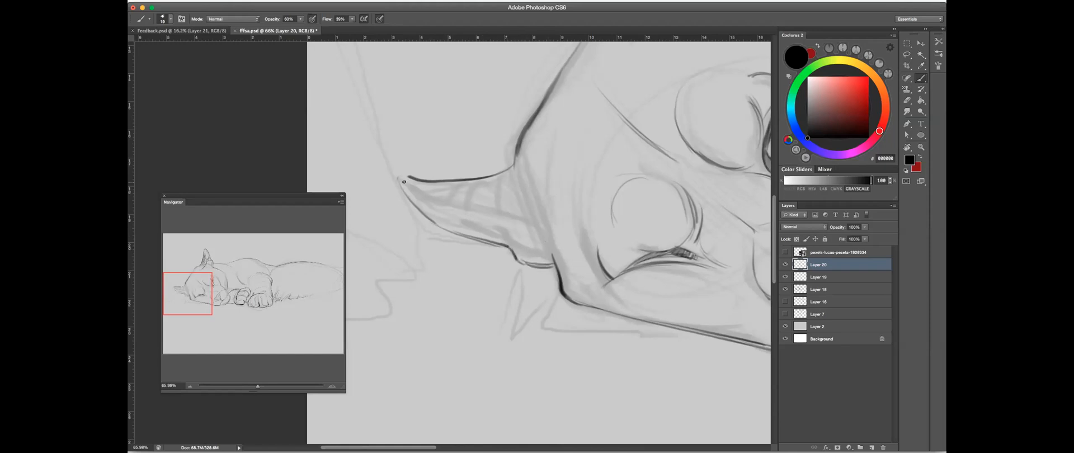
- Draw the fold line inside the far ear from its tip, and darken the head contour along the ear's base
left_click_drag(400, 179, 515, 224)
mouse_move(442, 201)
left_mouse_down()
mouse_move(524, 219)
mouse_move(482, 216)
mouse_move(538, 223)
left_mouse_up()
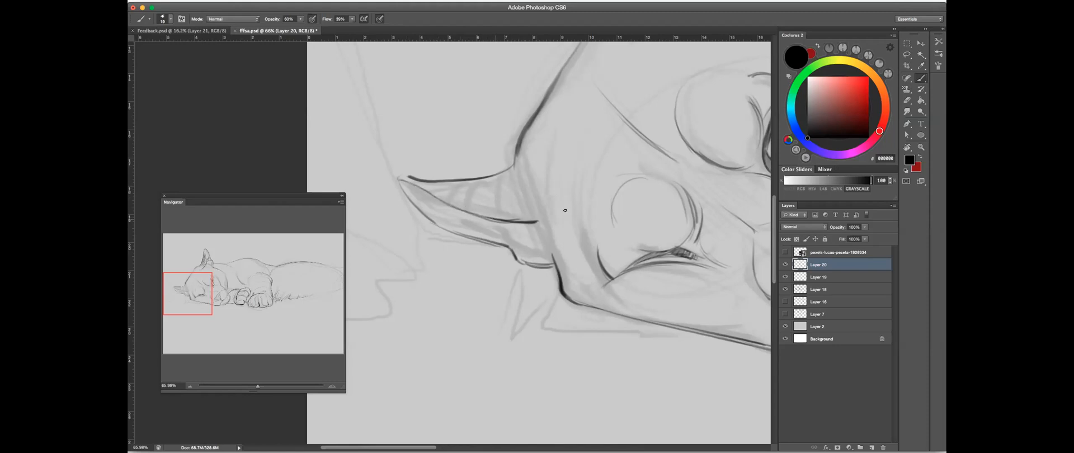
left_click_drag(515, 170, 559, 274)
left_click_drag(534, 211, 566, 294)
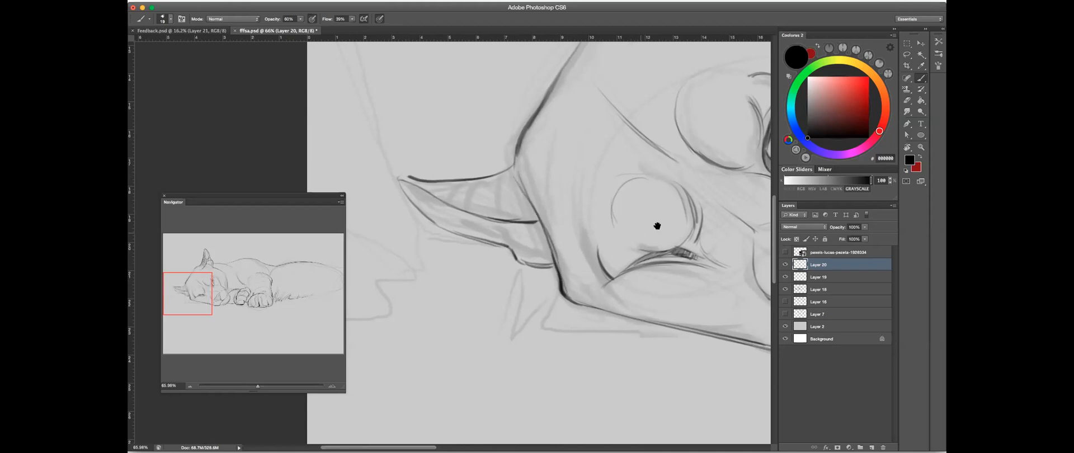
left_click_drag(407, 180, 399, 179)
- Hatch the strip between the far ear's fold line and its lower edge with short strokes
left_click_drag(444, 205, 441, 227)
mouse_move(451, 207)
left_mouse_down()
mouse_move(446, 230)
mouse_move(456, 234)
left_mouse_up()
left_click_drag(469, 214, 469, 242)
left_click_drag(487, 218, 483, 240)
mouse_move(437, 196)
left_mouse_down()
mouse_move(425, 217)
mouse_move(482, 238)
left_mouse_up()
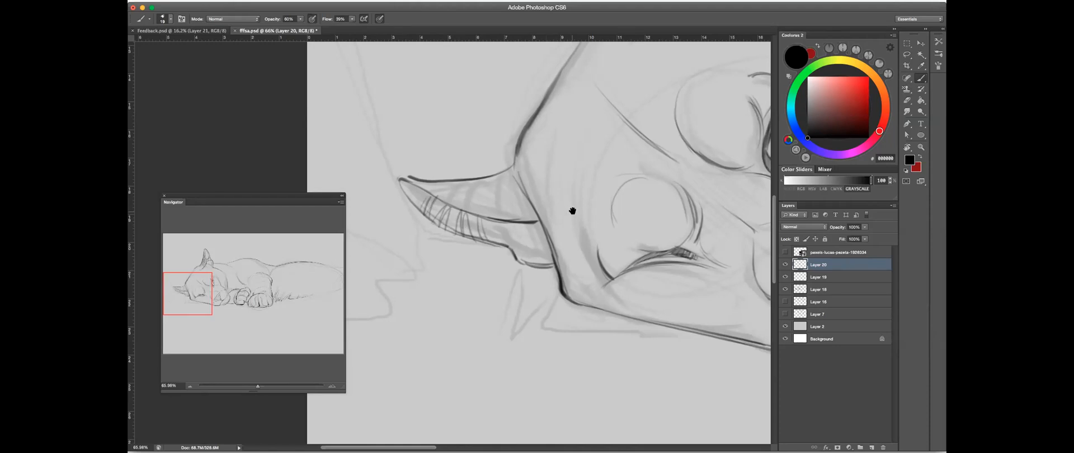
- Extend the hatching of the far ear's lower strip towards the base of the ear
scroll(571, 211, "right", 5)
scroll(571, 211, "down", 2)
left_click_drag(456, 202, 452, 234)
left_click_drag(462, 200, 463, 237)
left_click_drag(472, 207, 474, 240)
left_click_drag(483, 210, 481, 240)
scroll(591, 227, "left", 6)
scroll(590, 226, "up", 4)
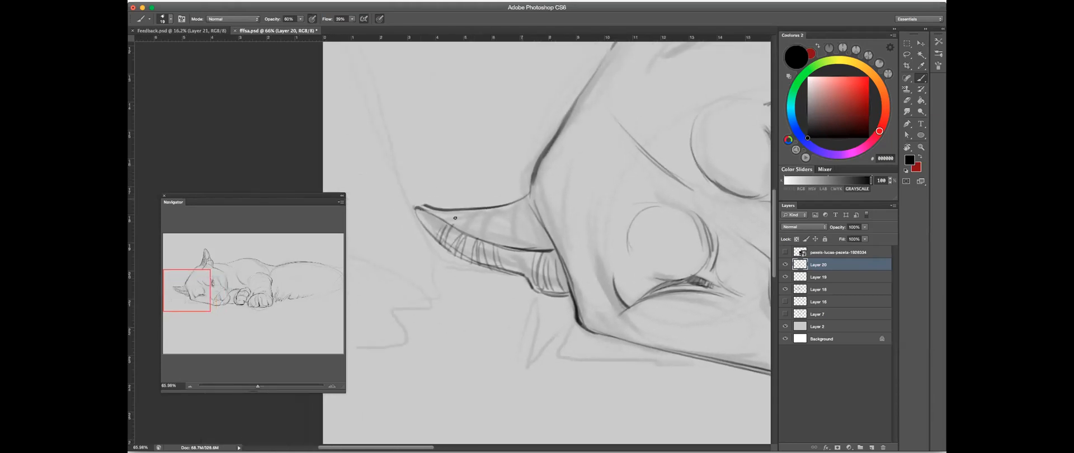
mouse_move(443, 206)
left_mouse_down()
mouse_move(458, 229)
mouse_move(485, 207)
mouse_move(461, 210)
mouse_move(458, 231)
mouse_move(465, 206)
mouse_move(458, 230)
left_mouse_up()
left_click_drag(469, 207, 472, 240)
left_click_drag(482, 206, 481, 242)
key("super+alt+z")
key("super+alt+z")
key("super+alt+z")
key("super+alt+z")
key("super+alt+z")
key("super+alt+z")
key("super+alt+z")
key("super+alt+z")
- Strengthen the far ear's fold line and hatch the upper half of the ear, working on a rotated canvas
left_click_drag(438, 213, 545, 238)
key("r")
left_click_drag(523, 84, 738, 142)
key("b")
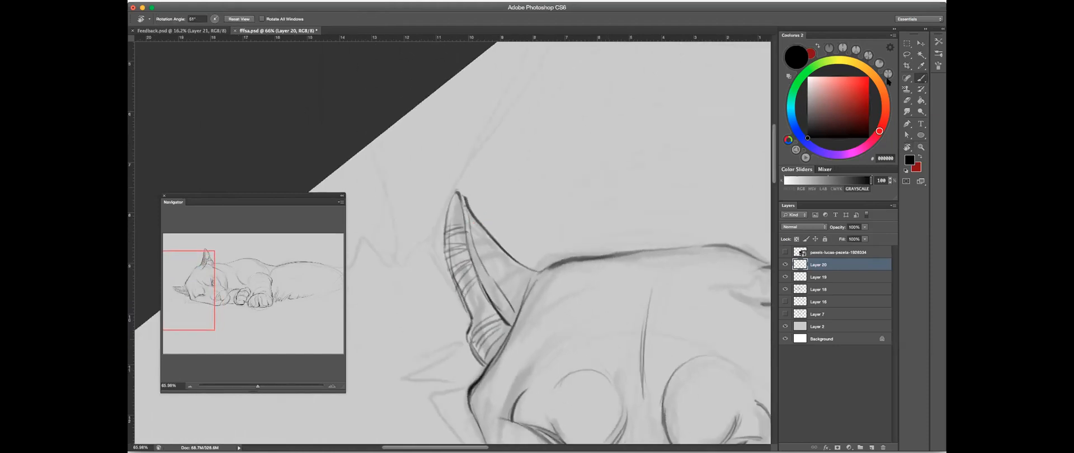
mouse_move(471, 213)
left_mouse_down()
mouse_move(469, 235)
mouse_move(476, 221)
mouse_move(486, 229)
mouse_move(481, 262)
mouse_move(489, 239)
mouse_move(483, 264)
mouse_move(498, 244)
mouse_move(493, 277)
left_mouse_up()
mouse_move(504, 247)
left_mouse_down()
mouse_move(502, 296)
mouse_move(511, 258)
mouse_move(506, 301)
left_mouse_up()
left_click_drag(519, 266, 513, 308)
left_click_drag(529, 268, 520, 306)
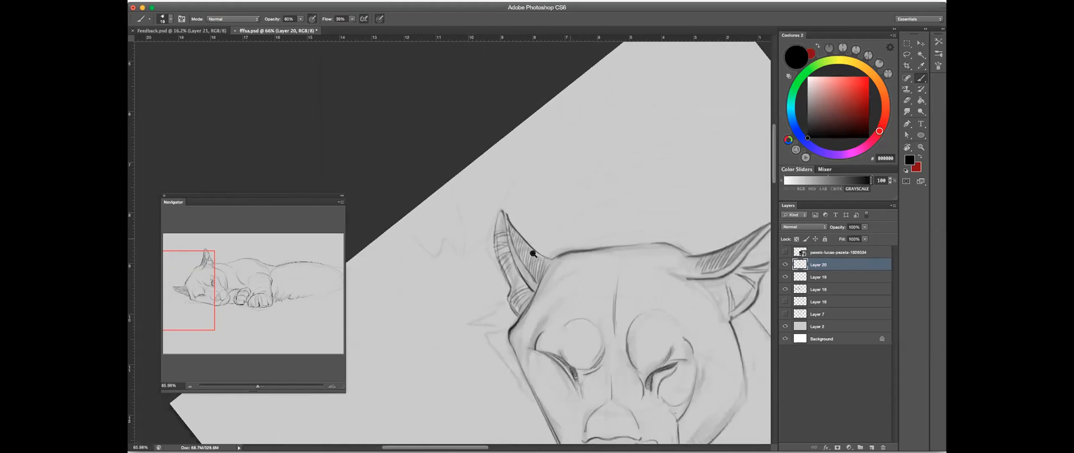
- With the canvas level again, draw short curved marks on the muzzle pad and on the lip area beneath the nose
scroll(533, 254, "down", 5)
key("r")
left_click_drag(568, 221, 504, 152)
scroll(542, 212, "up", 4)
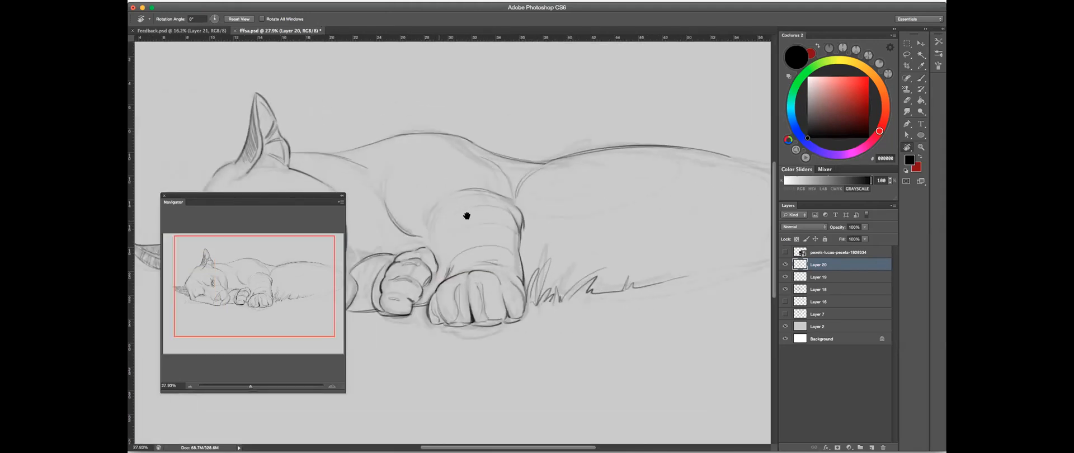
scroll(552, 220, "up", 3)
key("b")
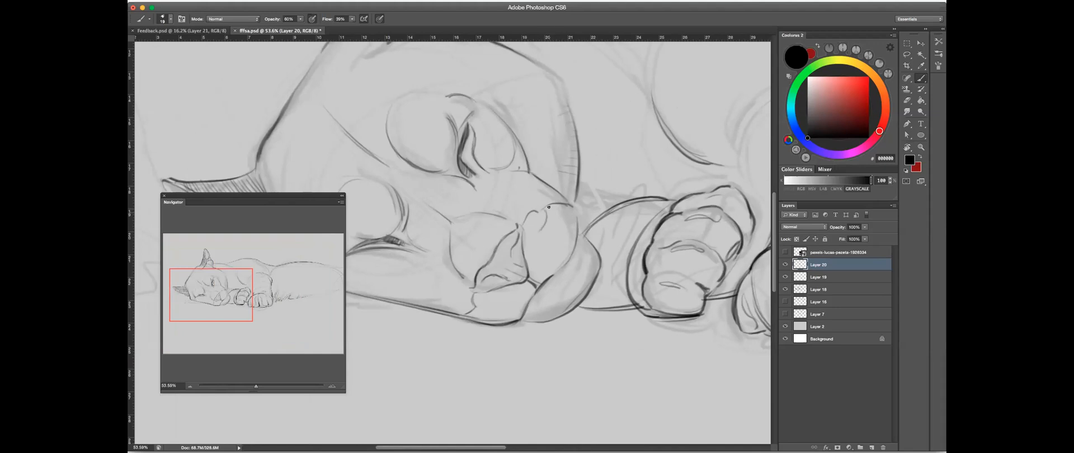
left_click_drag(542, 229, 540, 236)
mouse_move(550, 209)
left_mouse_down()
mouse_move(547, 231)
mouse_move(567, 220)
mouse_move(566, 230)
left_mouse_up()
left_click_drag(475, 321, 471, 313)
left_click_drag(528, 307, 530, 320)
left_click_drag(541, 264, 579, 241)
left_click_drag(510, 295, 526, 284)
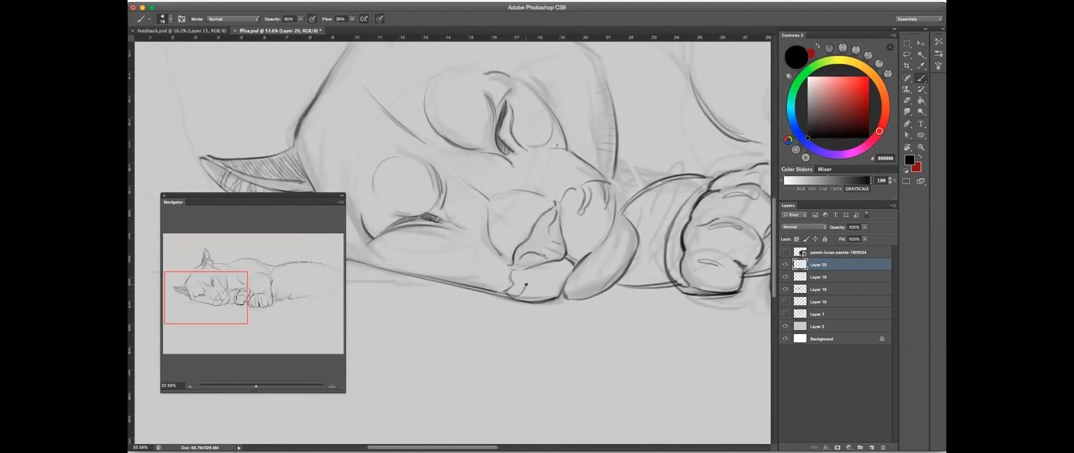
- Sketch a small test triangle in the empty area above the puma's back, and erase it
left_click_drag(630, 242, 541, 272)
mouse_move(563, 121)
left_mouse_down()
mouse_move(579, 116)
mouse_move(517, 139)
left_mouse_up()
left_click_drag(538, 104, 553, 132)
left_click(908, 100)
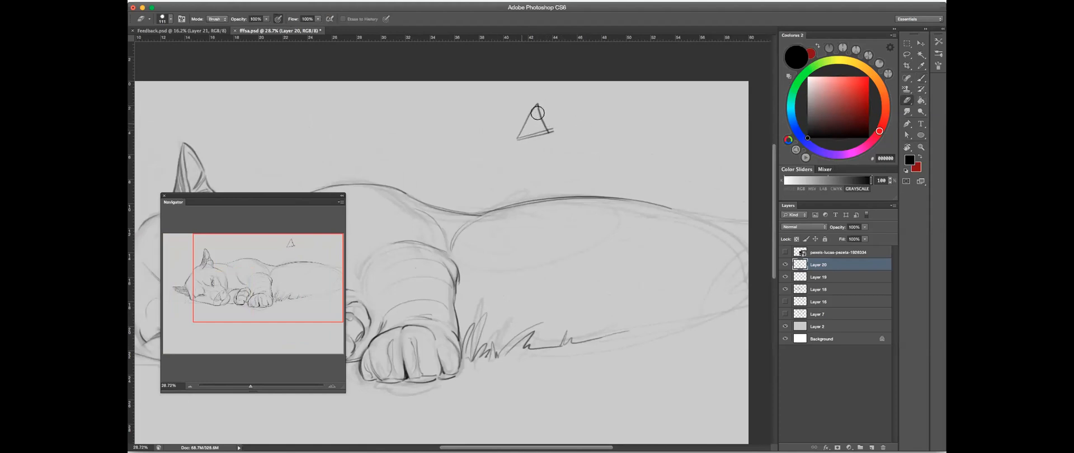
mouse_move(535, 105)
left_mouse_down()
mouse_move(543, 130)
mouse_move(535, 115)
mouse_move(513, 142)
left_mouse_up()
mouse_move(421, 180)
left_mouse_down()
mouse_move(496, 165)
mouse_move(514, 147)
left_mouse_up()
- Add short fur strokes to the lip pad below the nose and to both ends of the chin
key("b")
mouse_move(437, 195)
left_mouse_down()
mouse_move(456, 186)
mouse_move(522, 211)
left_mouse_up()
left_click_drag(506, 256, 530, 195)
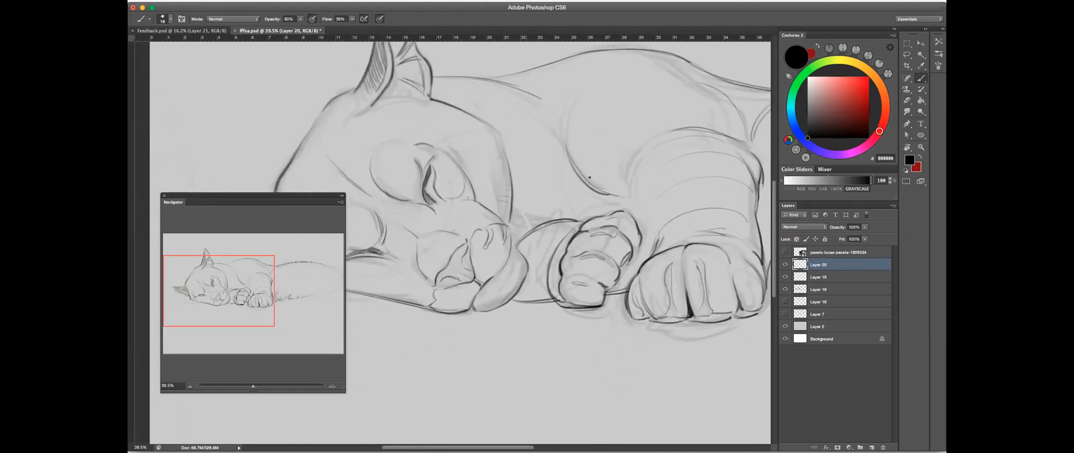
left_click_drag(590, 177, 583, 193)
left_click_drag(459, 314, 499, 312)
mouse_move(409, 330)
left_mouse_down()
mouse_move(436, 313)
mouse_move(427, 334)
left_mouse_up()
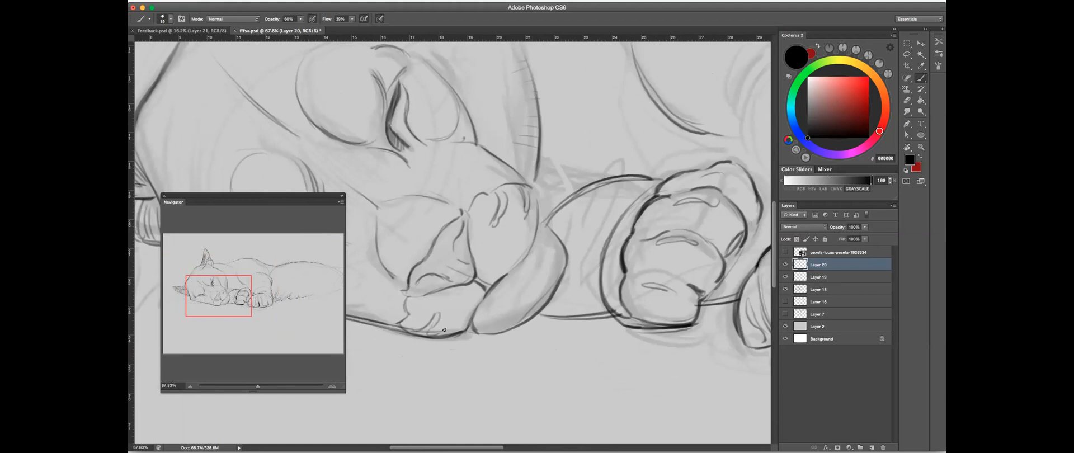
left_click_drag(536, 217, 516, 270)
left_click_drag(475, 315, 483, 334)
mouse_move(477, 313)
left_mouse_down()
mouse_move(488, 333)
mouse_move(539, 294)
left_mouse_up()
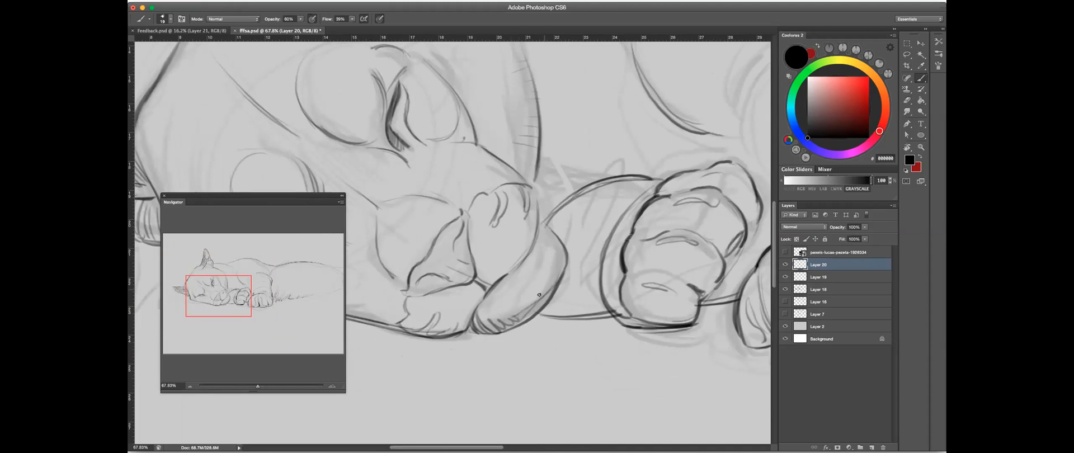
mouse_move(559, 267)
left_mouse_down()
mouse_move(526, 309)
mouse_move(561, 260)
mouse_move(550, 257)
left_mouse_up()
- Darken the outer contour where the muzzle meets the chin
left_click_drag(543, 227, 565, 262)
left_click_drag(526, 182, 541, 227)
mouse_move(536, 193)
left_mouse_down()
mouse_move(551, 231)
mouse_move(520, 174)
mouse_move(542, 236)
left_mouse_up()
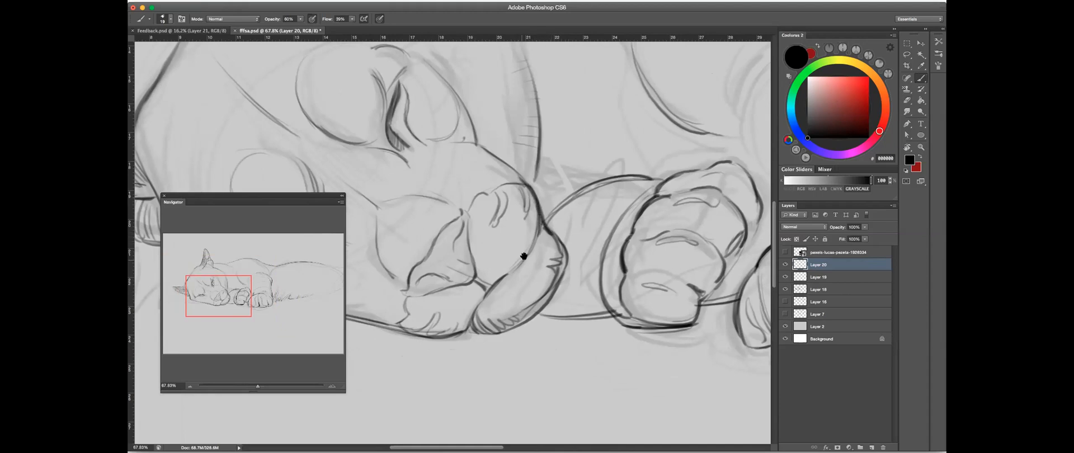
- Add short fur strokes on the bridge of the nose, between the closed upper eye and the muzzle pad
left_click_drag(546, 167, 583, 217)
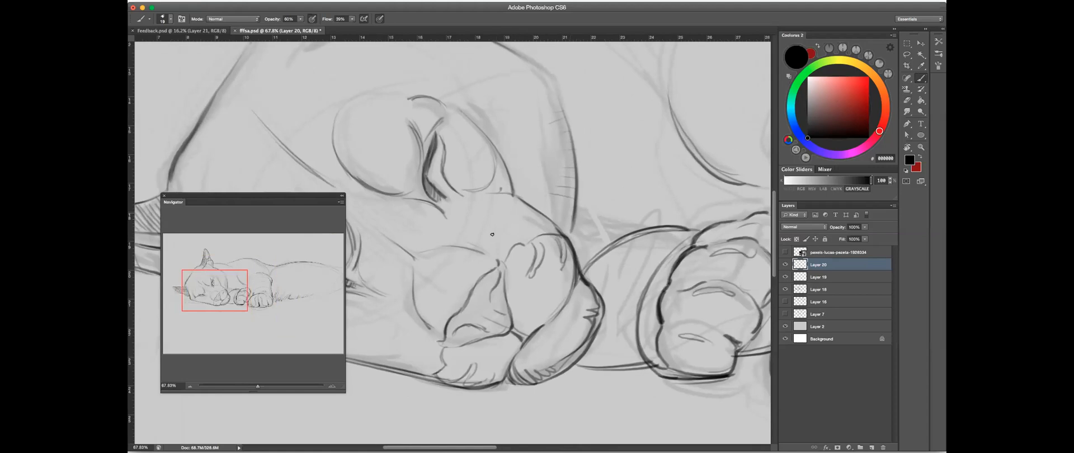
left_click_drag(511, 218, 519, 237)
left_click_drag(515, 197, 522, 224)
left_click_drag(457, 320, 546, 222)
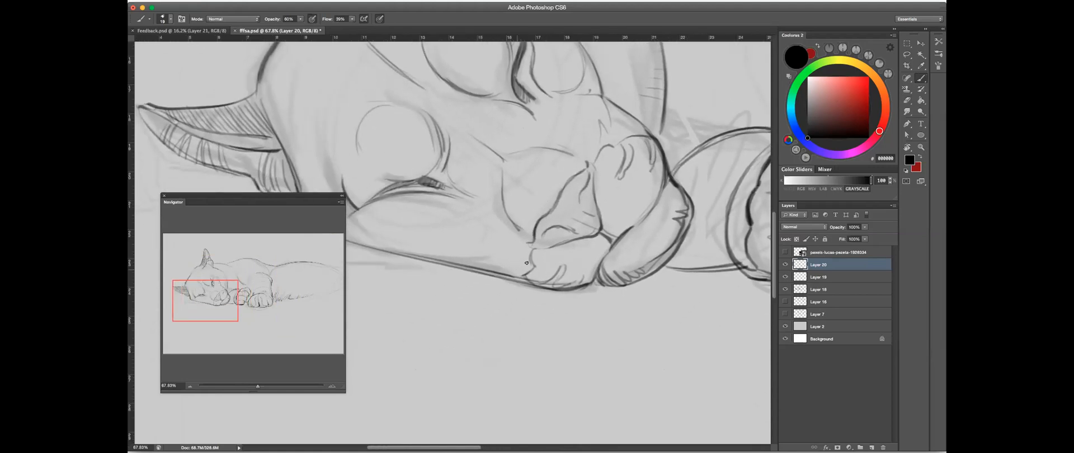
- Examine the puma's face with the canvas rotated so the head stands upright, and return the canvas to level
left_click_drag(510, 269, 482, 272)
left_click_drag(572, 237, 526, 244)
key("r")
mouse_move(635, 180)
left_mouse_down()
mouse_move(610, 263)
mouse_move(554, 235)
left_mouse_up()
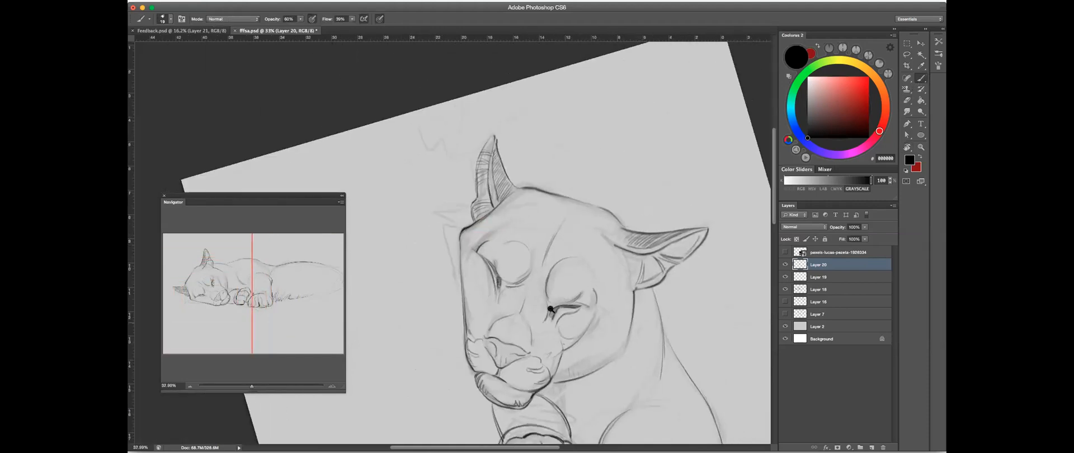
key("b")
mouse_move(575, 302)
left_mouse_down()
mouse_move(626, 263)
mouse_move(660, 182)
left_mouse_up()
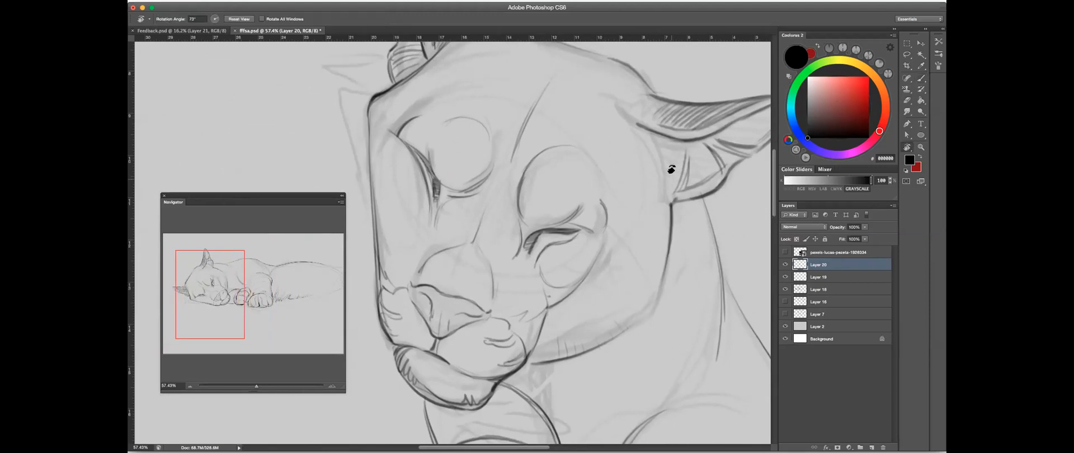
mouse_move(652, 153)
left_mouse_down()
mouse_move(455, 108)
mouse_move(488, 100)
mouse_move(453, 101)
left_mouse_up()
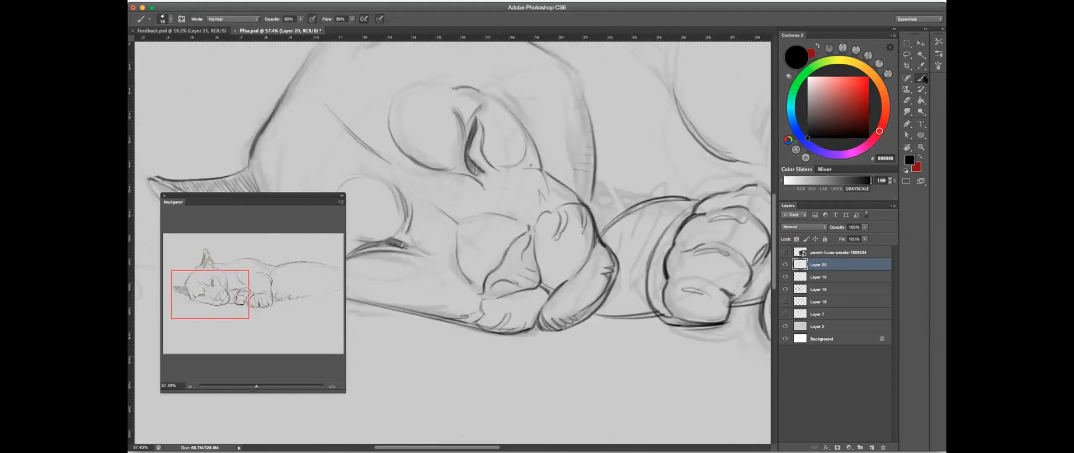
mouse_move(615, 158)
left_mouse_down()
mouse_move(665, 160)
mouse_move(648, 158)
mouse_move(645, 190)
mouse_move(583, 100)
left_mouse_up()
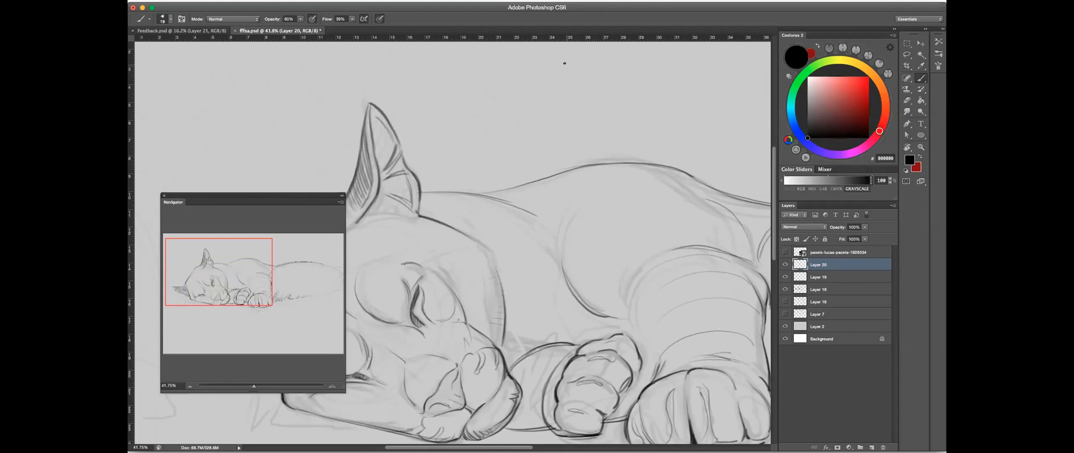
- Sketch a wavy test line and a small test cube in the empty area above the puma's back
mouse_move(571, 57)
left_mouse_down()
mouse_move(550, 94)
mouse_move(475, 156)
left_mouse_up()
mouse_move(636, 77)
left_mouse_down()
mouse_move(650, 84)
mouse_move(636, 99)
mouse_move(578, 91)
left_mouse_up()
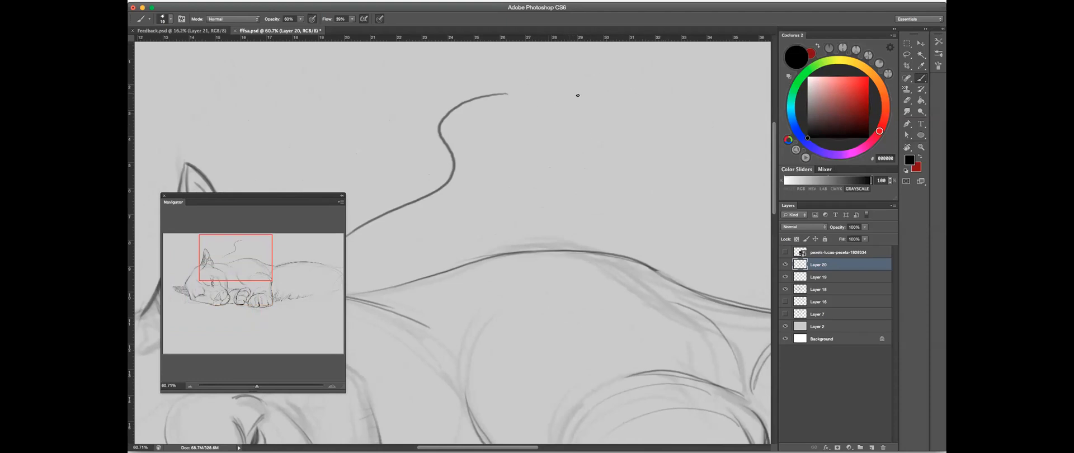
mouse_move(566, 90)
left_mouse_down()
mouse_move(566, 146)
mouse_move(604, 90)
mouse_move(614, 146)
left_mouse_up()
mouse_move(613, 91)
left_mouse_down()
mouse_move(630, 104)
mouse_move(628, 154)
left_mouse_up()
mouse_move(631, 106)
left_mouse_down()
mouse_move(633, 151)
mouse_move(567, 147)
mouse_move(584, 155)
left_mouse_up()
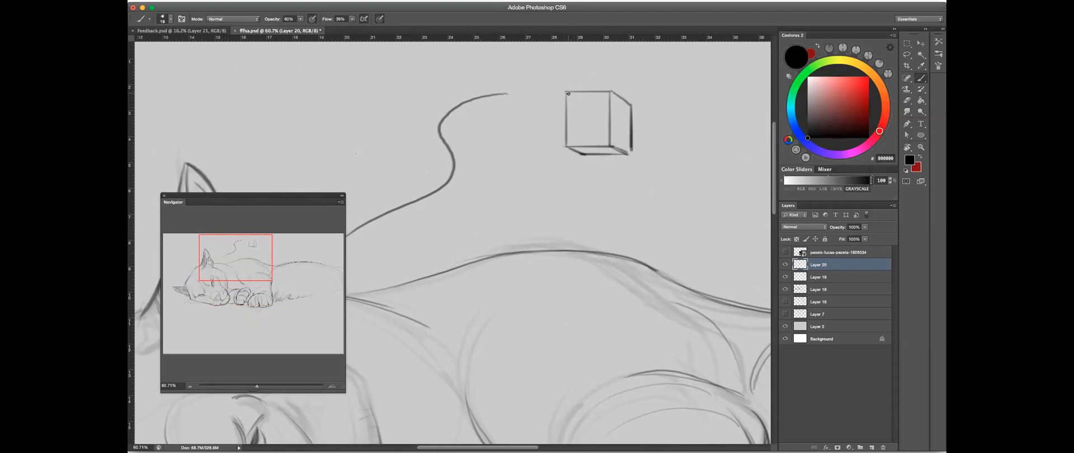
- Draw thick angular test strokes over and beside the cube, and erase all test marks above the back
mouse_move(566, 106)
left_mouse_down()
mouse_move(639, 115)
mouse_move(625, 180)
left_mouse_up()
left_click_drag(638, 119, 623, 187)
mouse_move(638, 115)
left_mouse_down()
mouse_move(624, 180)
mouse_move(640, 237)
left_mouse_up()
key("e")
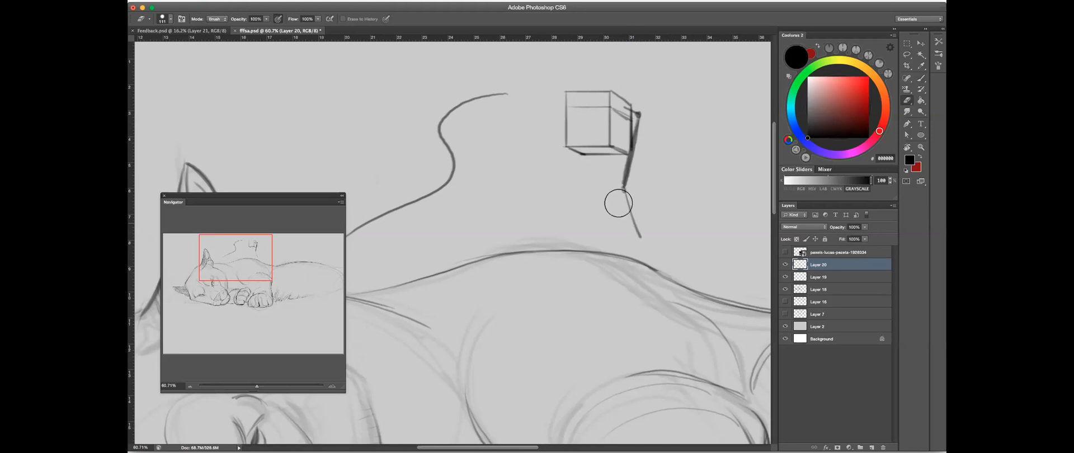
left_click_drag(576, 99, 594, 100, "ctrl+alt")
left_click_drag(495, 100, 364, 227)
mouse_move(582, 101)
left_mouse_down()
mouse_move(607, 109)
mouse_move(648, 224)
left_mouse_up()
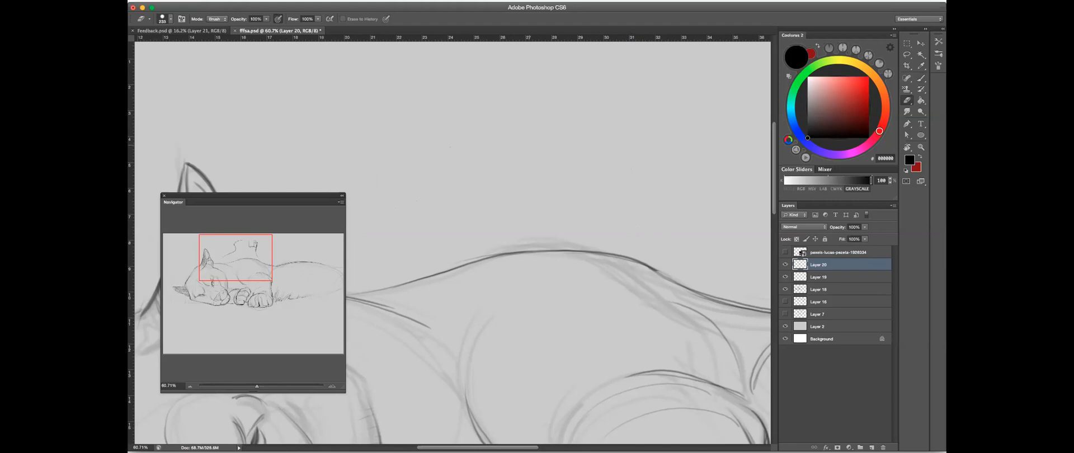
- Draw long sweeping test arcs in the empty area above the puma's back, and undo them
scroll(580, 151, "down", 5)
key("b")
mouse_move(537, 137)
left_mouse_down()
mouse_move(569, 118)
mouse_move(500, 174)
left_mouse_up()
key("ctrl+z")
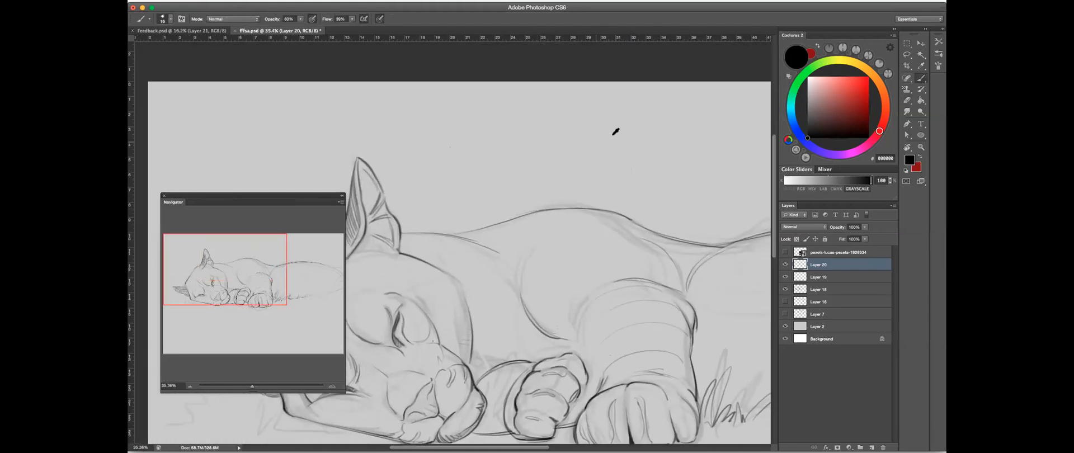
mouse_move(649, 92)
left_mouse_down()
mouse_move(645, 109)
mouse_move(523, 134)
mouse_move(582, 148)
mouse_move(539, 179)
left_mouse_up()
key("ctrl+z")
mouse_move(659, 105)
left_mouse_down()
mouse_move(460, 204)
mouse_move(492, 174)
left_mouse_up()
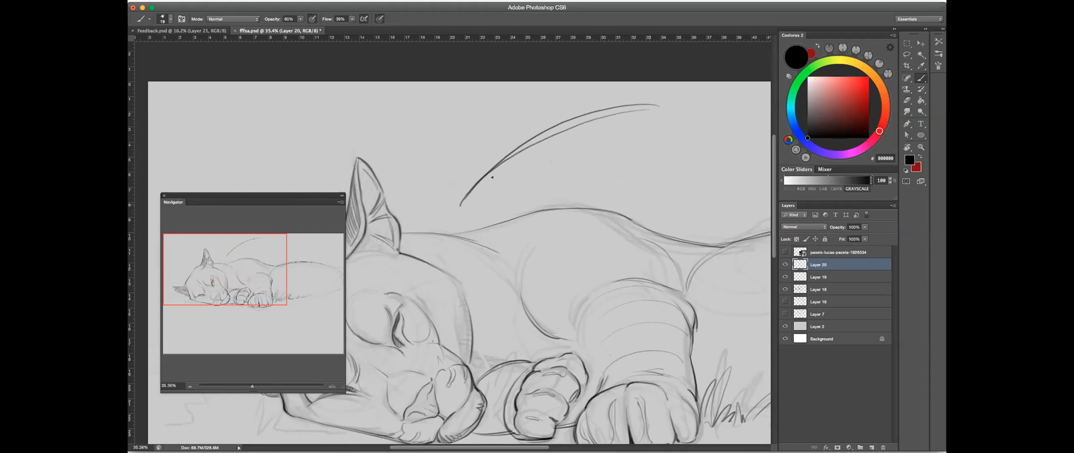
key("ctrl+alt+z")
key("ctrl+alt+z")
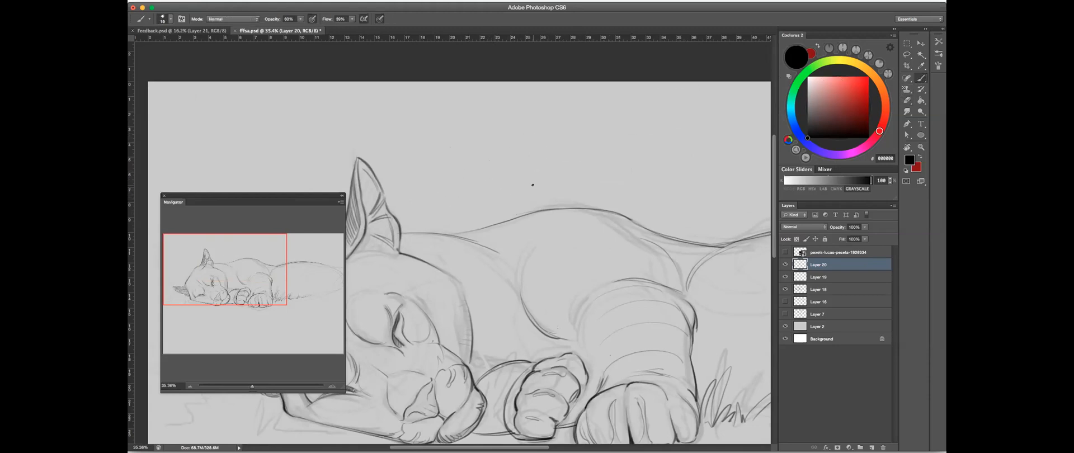
- Hatch short shading strokes over the underside of the puma's near muzzle and onto the chin
left_click_drag(518, 226, 606, 126)
left_click_drag(566, 241, 568, 266)
left_click_drag(492, 296, 650, 179)
mouse_move(600, 244)
left_mouse_down()
mouse_move(599, 259)
mouse_move(657, 245)
left_mouse_up()
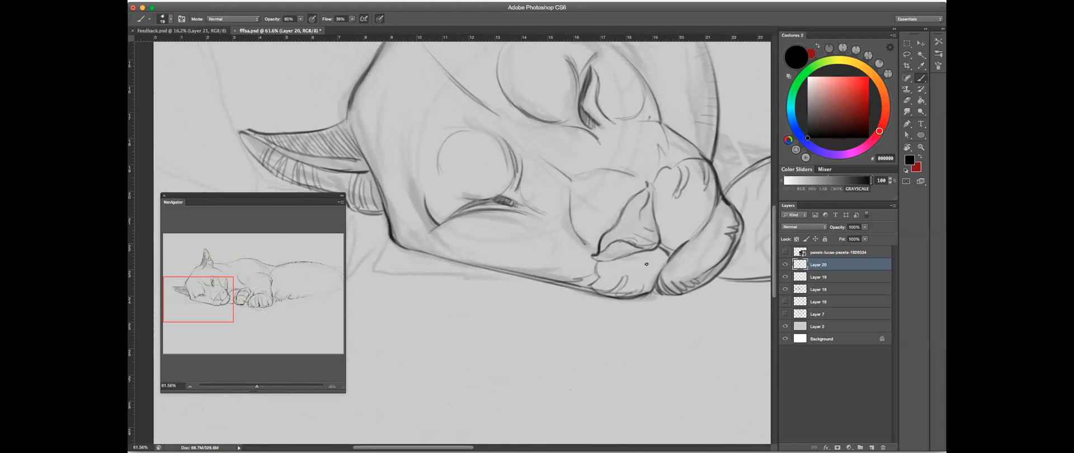
left_click_drag(607, 292, 663, 271)
mouse_move(618, 292)
left_mouse_down()
mouse_move(662, 270)
mouse_move(619, 292)
mouse_move(663, 276)
mouse_move(552, 282)
mouse_move(629, 270)
mouse_move(578, 288)
mouse_move(660, 268)
left_mouse_up()
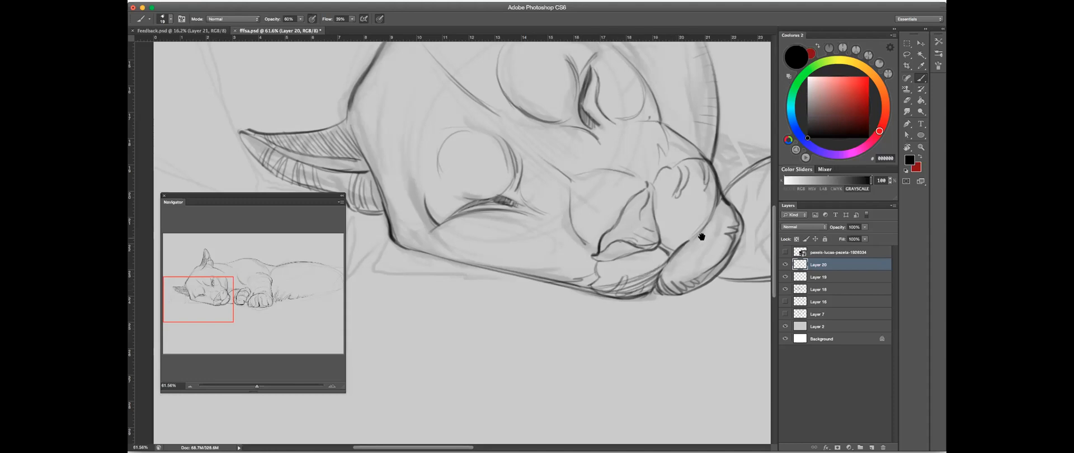
left_click_drag(701, 237, 669, 239)
mouse_move(635, 293)
left_mouse_down()
mouse_move(644, 266)
mouse_move(651, 288)
mouse_move(640, 257)
mouse_move(667, 284)
mouse_move(662, 258)
left_mouse_up()
left_click_drag(659, 281, 678, 278)
- Hatch long curved shading strokes along the lower jaw, from the cheek corner to the muzzle
left_click_drag(375, 243, 513, 272)
left_click_drag(403, 256, 573, 269)
left_click_drag(455, 274, 573, 268)
mouse_move(490, 277)
left_mouse_down()
mouse_move(584, 271)
mouse_move(569, 279)
left_mouse_up()
left_click_drag(395, 255, 569, 263)
left_click_drag(448, 263, 562, 263)
left_click_drag(475, 271, 566, 262)
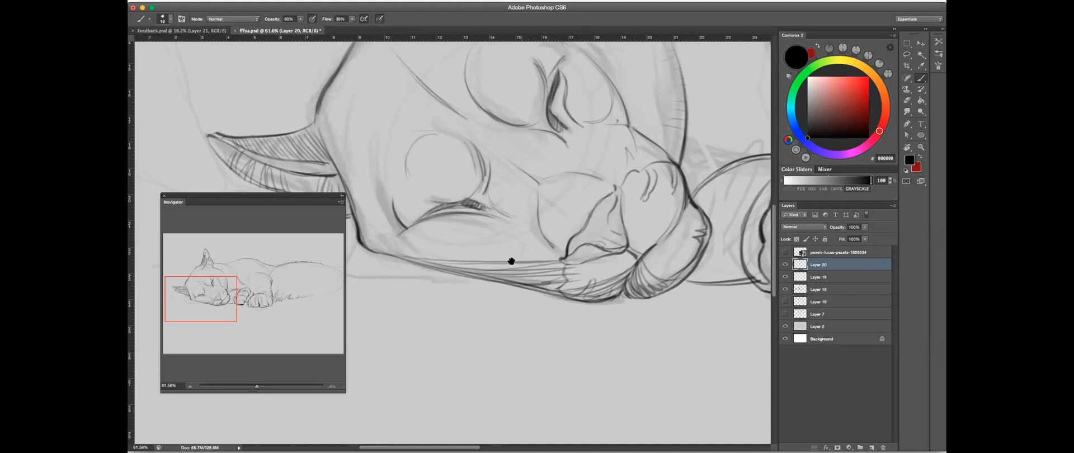
left_click_drag(501, 258, 507, 257)
- With the head turned upright, clean up stray marks beside the muzzle and extend the hatching along the outer cheek up toward the ear
key("r")
mouse_move(644, 240)
left_mouse_down()
mouse_move(595, 369)
mouse_move(566, 395)
left_mouse_up()
key("e")
left_click_drag(552, 357, 497, 366)
key("b")
mouse_move(405, 171)
left_mouse_down()
mouse_move(433, 255)
mouse_move(415, 152)
mouse_move(435, 258)
mouse_move(423, 170)
mouse_move(446, 269)
left_mouse_up()
left_click_drag(431, 222, 466, 287)
left_click_drag(450, 100, 417, 174)
left_click_drag(445, 122, 406, 200)
left_click_drag(453, 109, 423, 205)
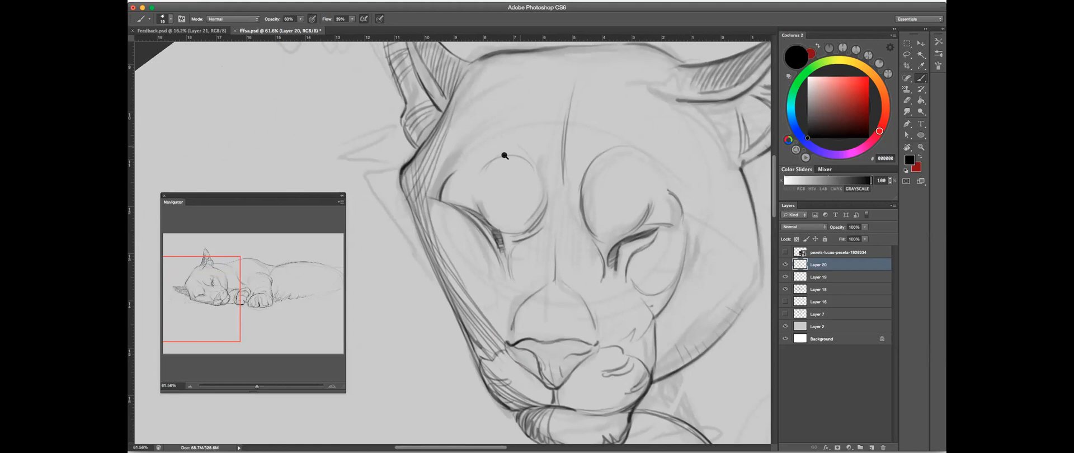
- Hide the gray Layer 2 and return the canvas rotation to level
key("ctrl+0")
left_click(786, 327)
key("r")
left_click_drag(588, 235, 498, 181)
left_click_drag(381, 235, 537, 204)
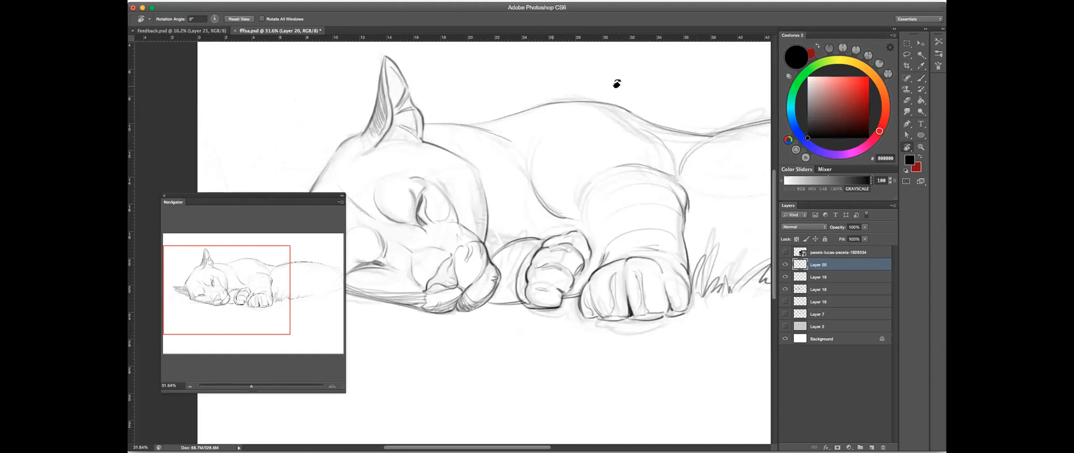
- Hatch the shadow between the chest and the folded paw, and draw the contour line along the foreleg's inner edge
left_click(921, 78)
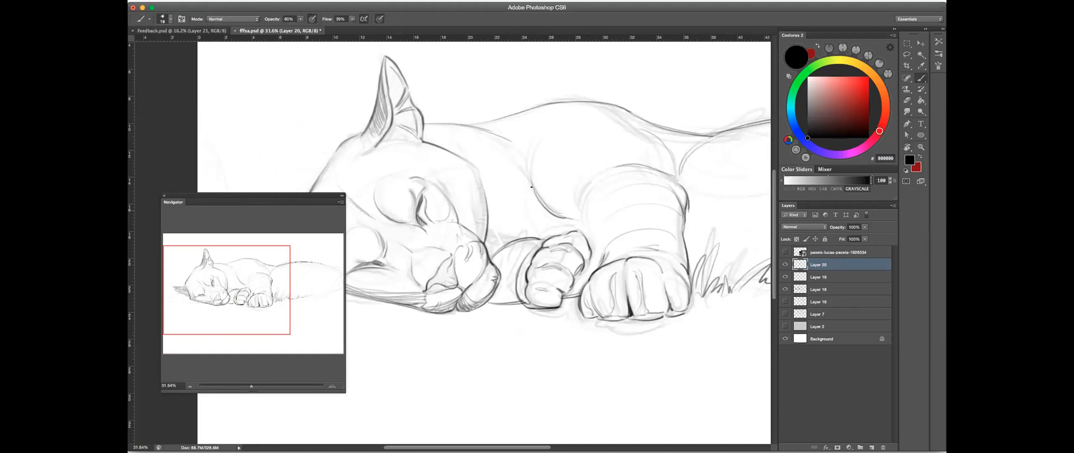
left_click_drag(502, 245, 532, 231)
mouse_move(532, 194)
left_mouse_down()
mouse_move(553, 225)
mouse_move(518, 238)
mouse_move(577, 219)
mouse_move(571, 230)
left_mouse_up()
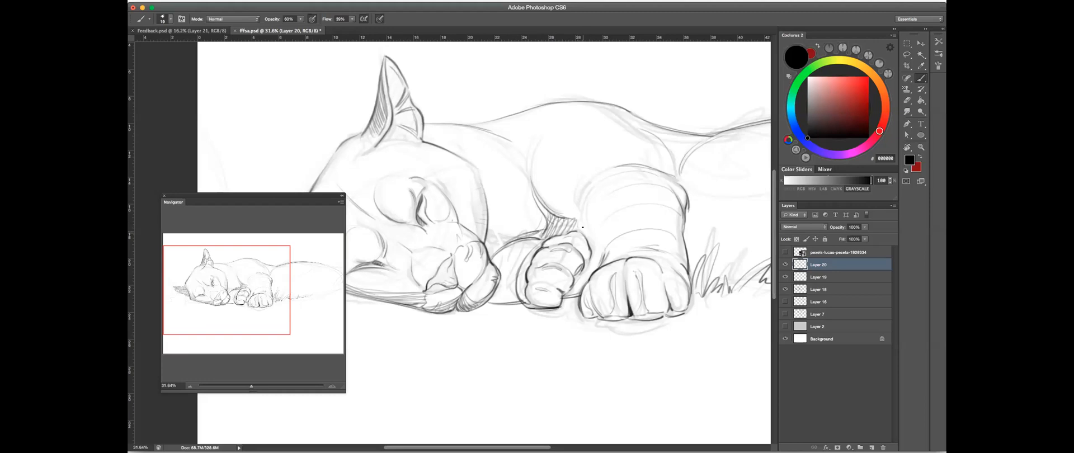
mouse_move(602, 179)
left_mouse_down()
mouse_move(584, 214)
mouse_move(590, 229)
left_mouse_up()
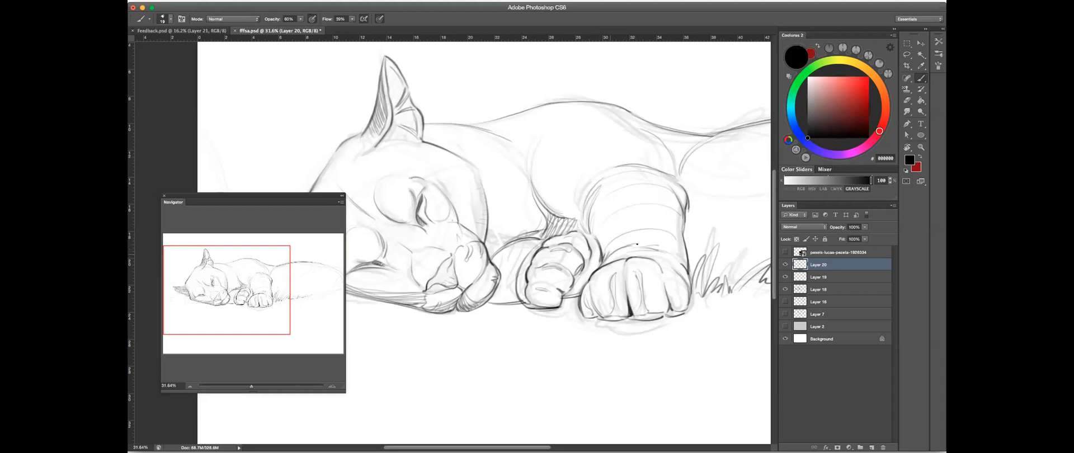
left_click(613, 224, "alt")
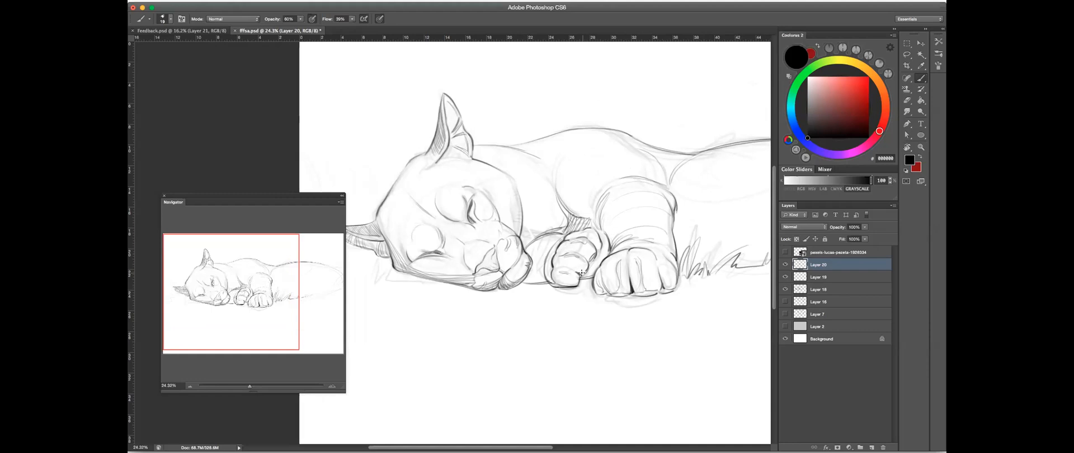
left_click_drag(447, 253, 595, 126)
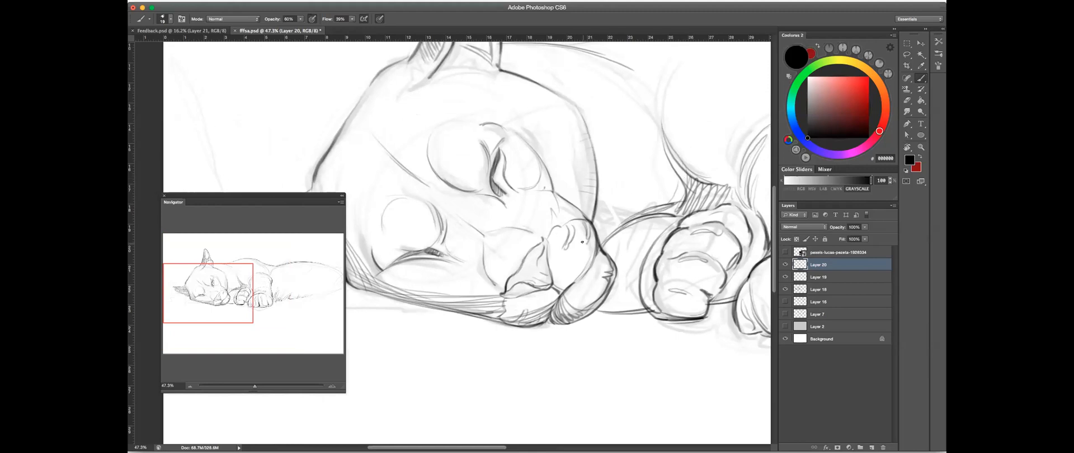
left_click_drag(448, 163, 516, 178)
left_click_drag(604, 216, 576, 206)
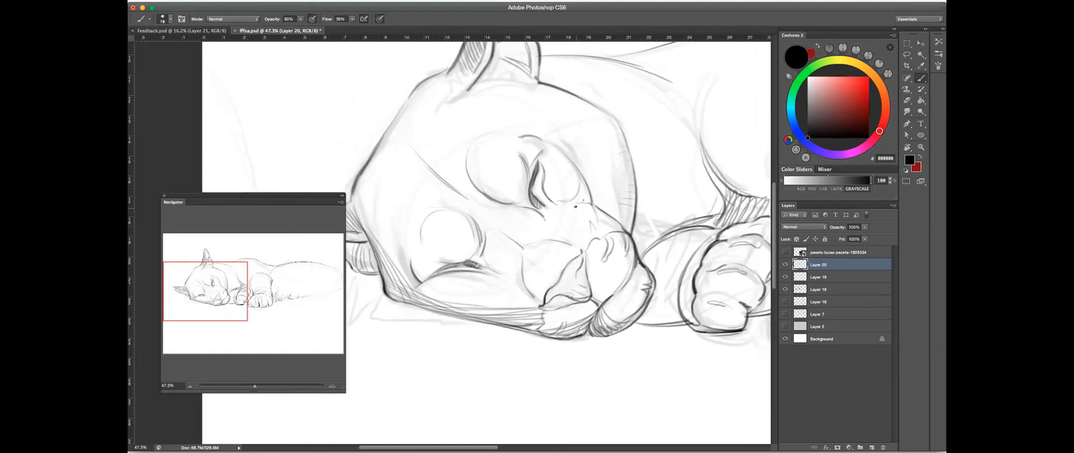
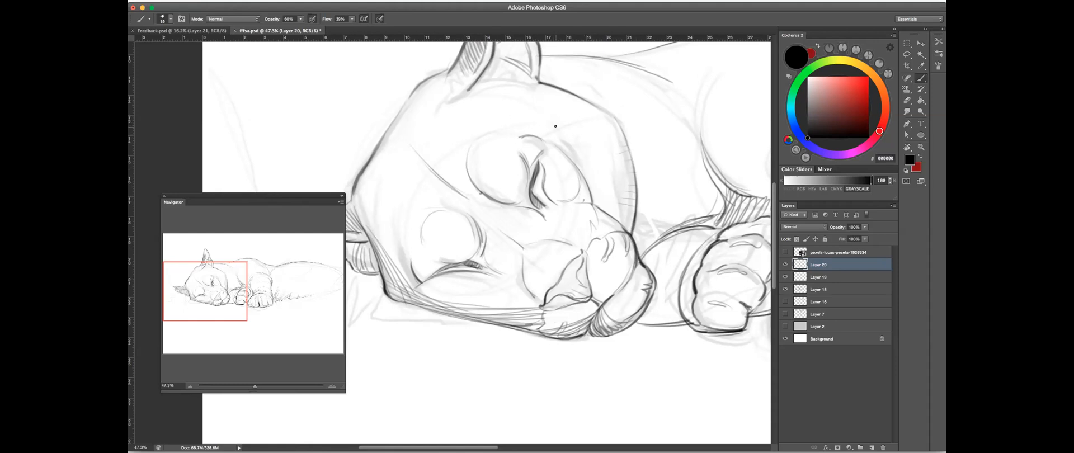
- Extend the curved hatching along the temple and outer cheek, beside the base of the lower ear
scroll(458, 182, "left", 4)
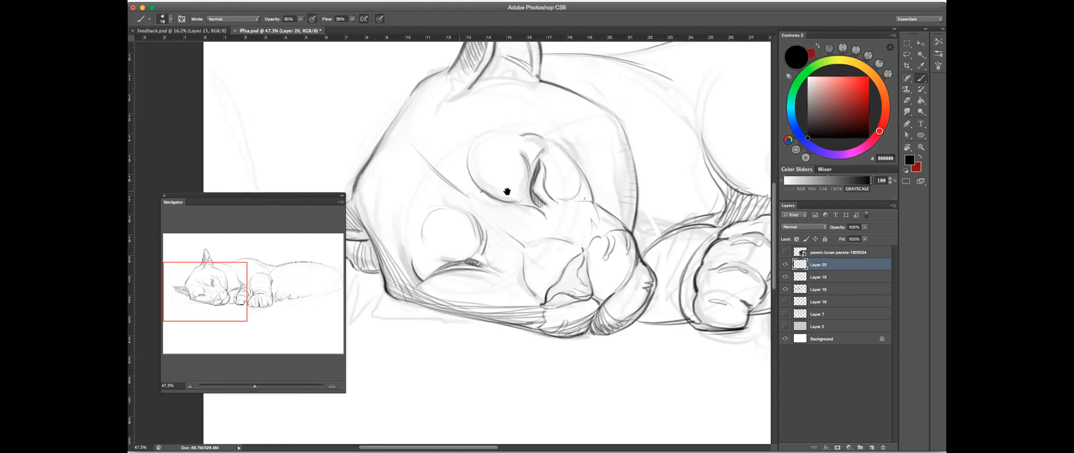
left_click_drag(425, 187, 455, 253)
left_click_drag(439, 203, 473, 274)
left_click_drag(452, 226, 484, 278)
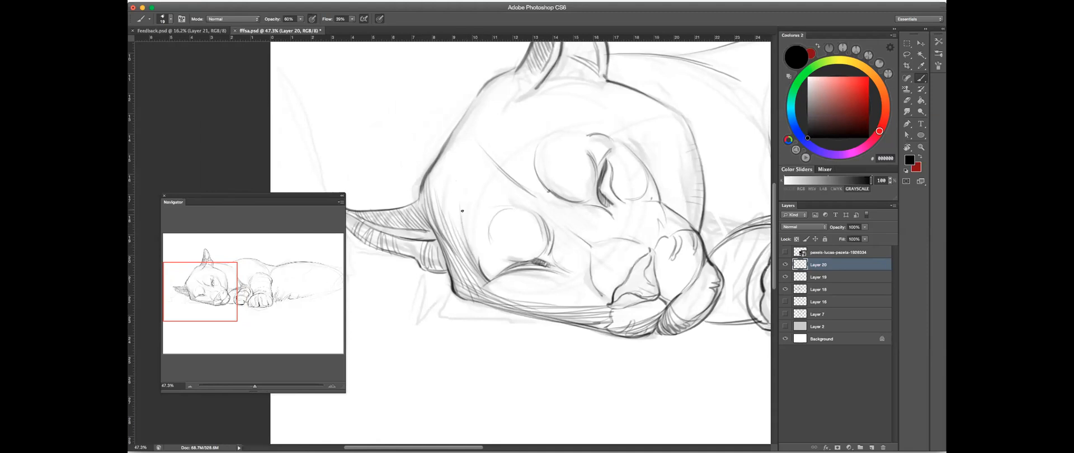
left_click_drag(631, 172, 572, 197)
left_click_drag(407, 237, 434, 227)
mouse_move(467, 204)
left_mouse_down()
mouse_move(508, 230)
mouse_move(547, 194)
mouse_move(461, 192)
left_mouse_up()
- Move the Navigator panel off the drawing, and build up the cheek hatching beside the lower ear, erasing stray marks
left_click_drag(305, 216, 225, 235)
left_click_drag(386, 286, 460, 220)
mouse_move(464, 193)
left_mouse_down()
mouse_move(463, 226)
mouse_move(623, 142)
mouse_move(515, 273)
left_mouse_up()
left_click(907, 100)
mouse_move(632, 179)
left_mouse_down()
mouse_move(592, 192)
mouse_move(649, 174)
left_mouse_up()
left_click(922, 78)
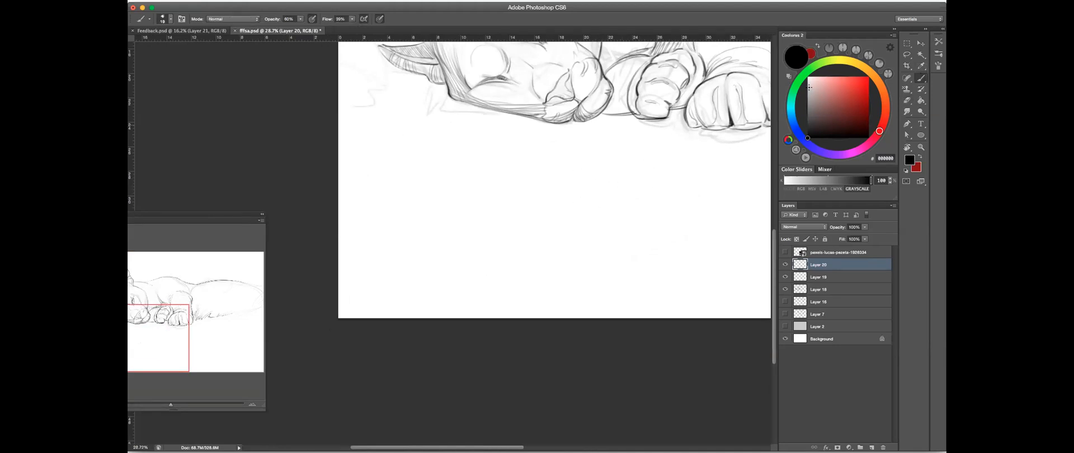
- Draw a few short fur strokes on the neck behind the head
left_click_drag(607, 157, 618, 138)
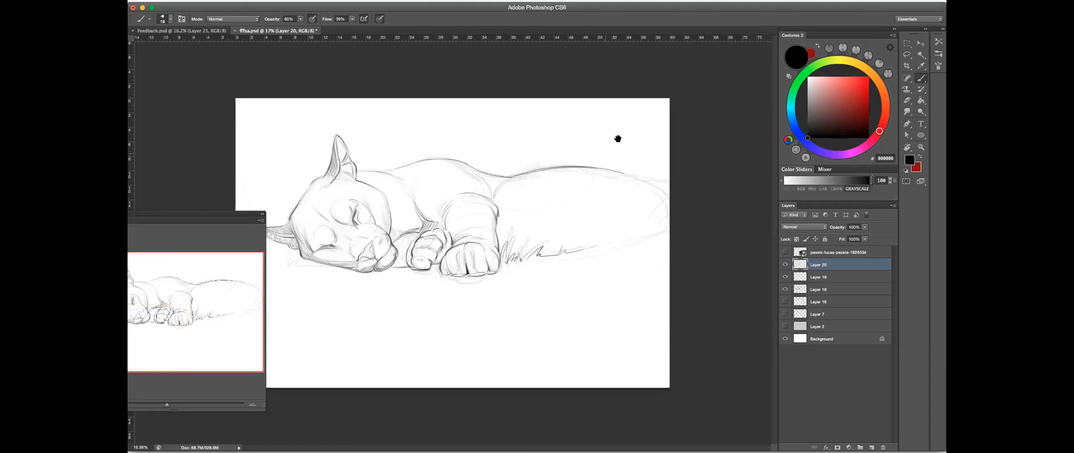
mouse_move(347, 230)
left_mouse_down()
mouse_move(463, 192)
mouse_move(517, 187)
left_mouse_up()
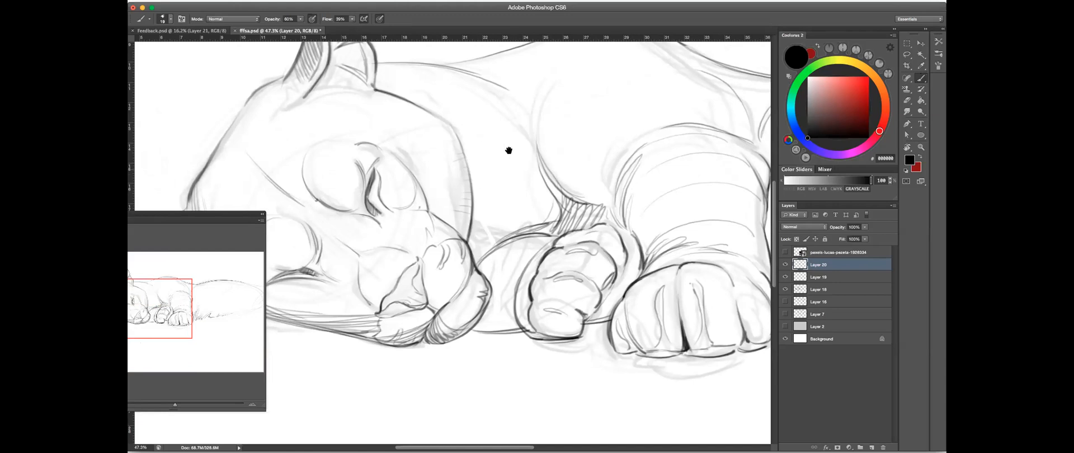
mouse_move(474, 162)
left_mouse_down()
mouse_move(476, 185)
mouse_move(485, 171)
left_mouse_up()
left_click_drag(531, 137, 539, 193)
key("e")
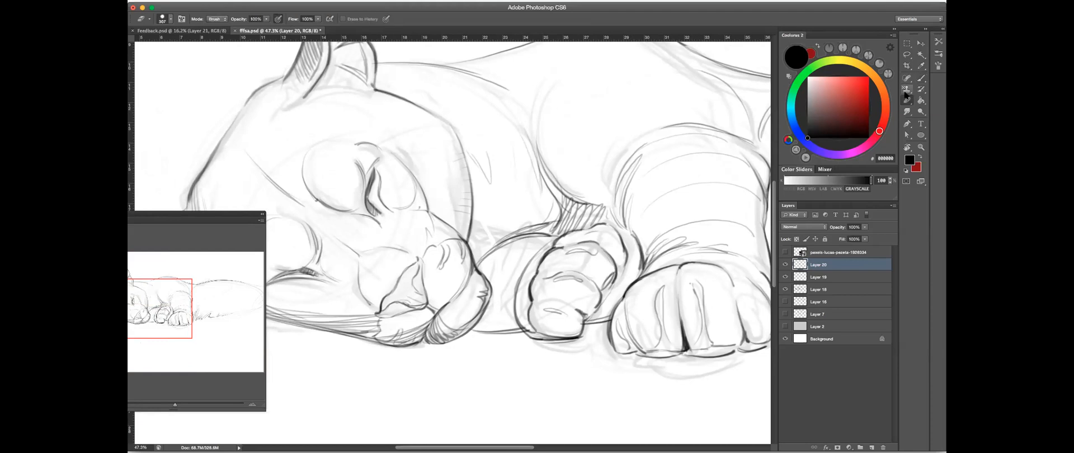
left_click(919, 78)
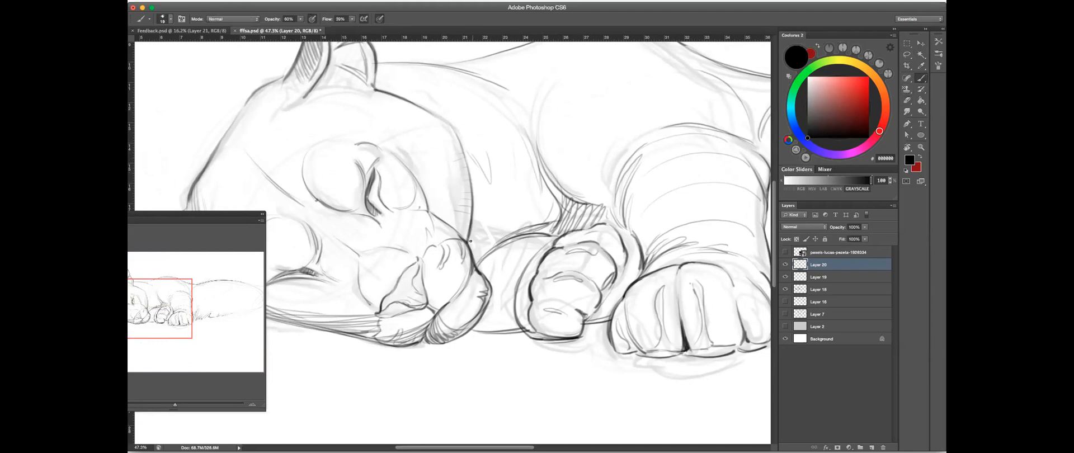
- Shade the neck behind the cheek, down to the top edge of the folded foreleg
left_click_drag(473, 198, 472, 255)
mouse_move(476, 205)
left_mouse_down()
mouse_move(476, 259)
mouse_move(577, 221)
left_mouse_up()
key("space")
mouse_move(690, 118)
left_mouse_down()
mouse_move(640, 161)
mouse_move(464, 383)
left_mouse_up()
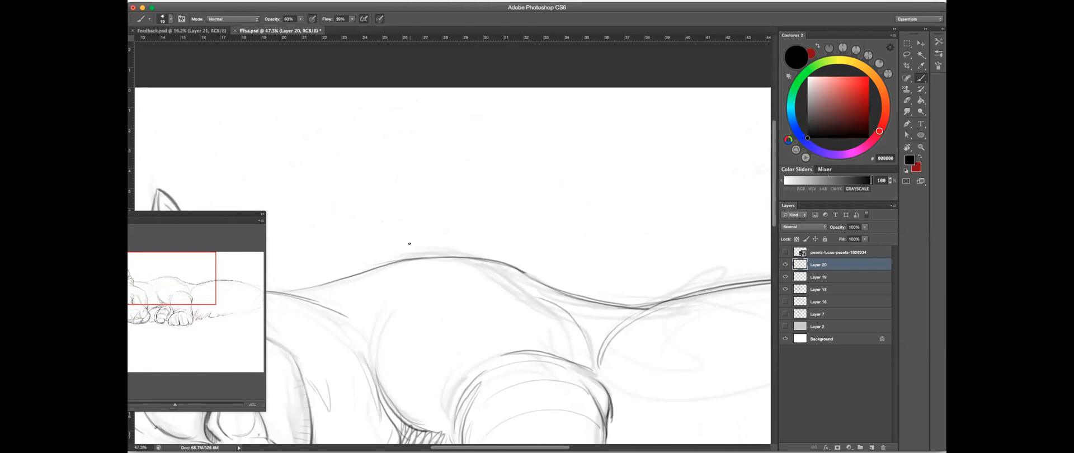
scroll(532, 209, "down", 3)
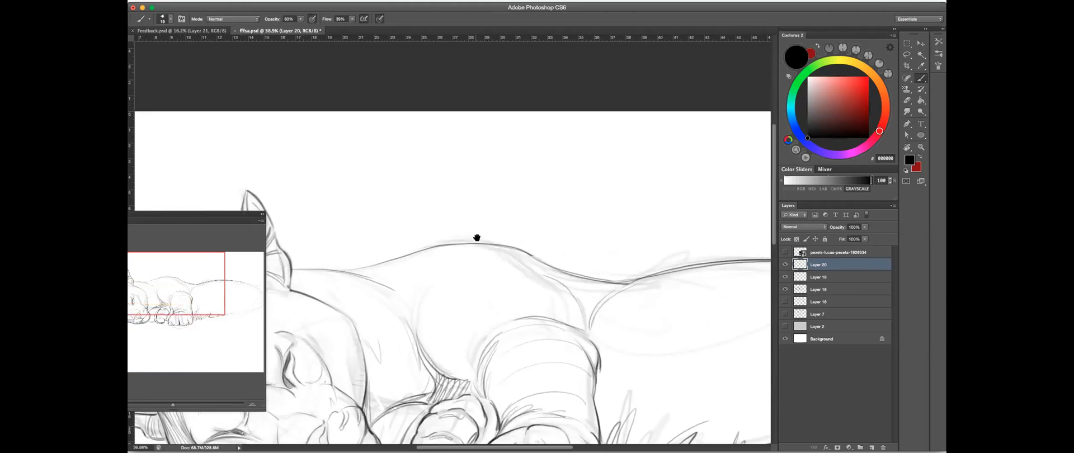
scroll(550, 173, "down", 5)
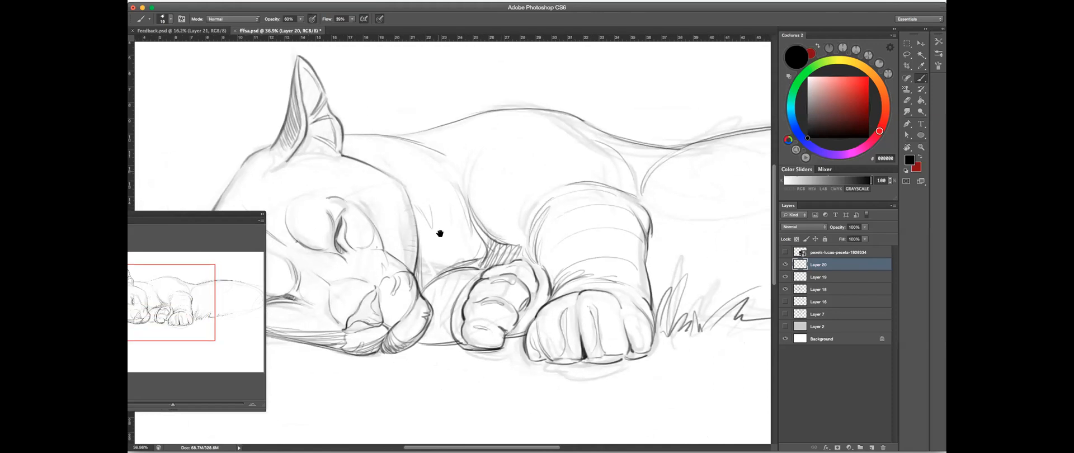
- Sketch the ground line and a clump of grass blades below the lower ear
left_click_drag(452, 231, 728, 191)
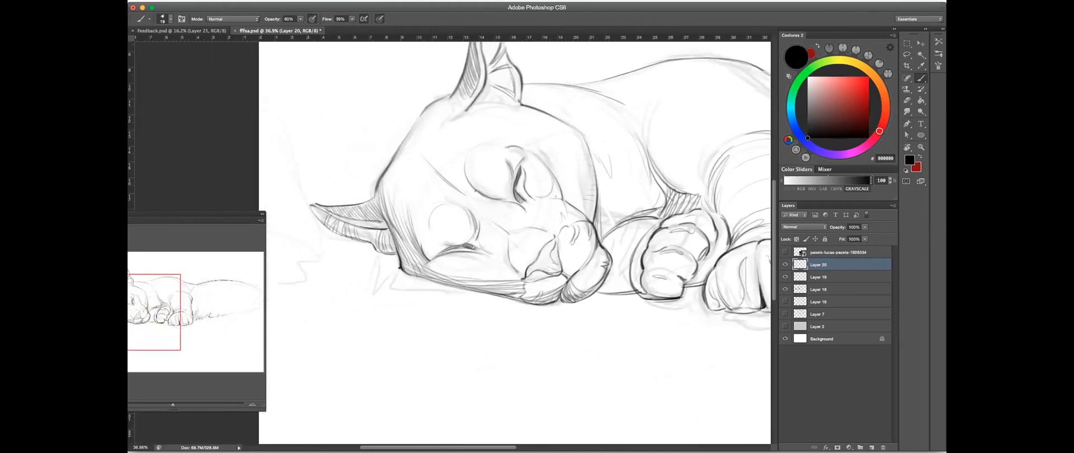
mouse_move(397, 271)
left_mouse_down()
mouse_move(412, 259)
mouse_move(359, 276)
left_mouse_up()
left_click_drag(361, 272, 340, 274)
mouse_move(328, 245)
left_mouse_down()
mouse_move(329, 275)
mouse_move(318, 256)
mouse_move(327, 277)
mouse_move(342, 259)
mouse_move(332, 278)
mouse_move(280, 274)
left_mouse_up()
- Draw grass blades and ground shading between the muzzle and the folded paw, continuing toward the front paw
left_click_drag(622, 245, 585, 230)
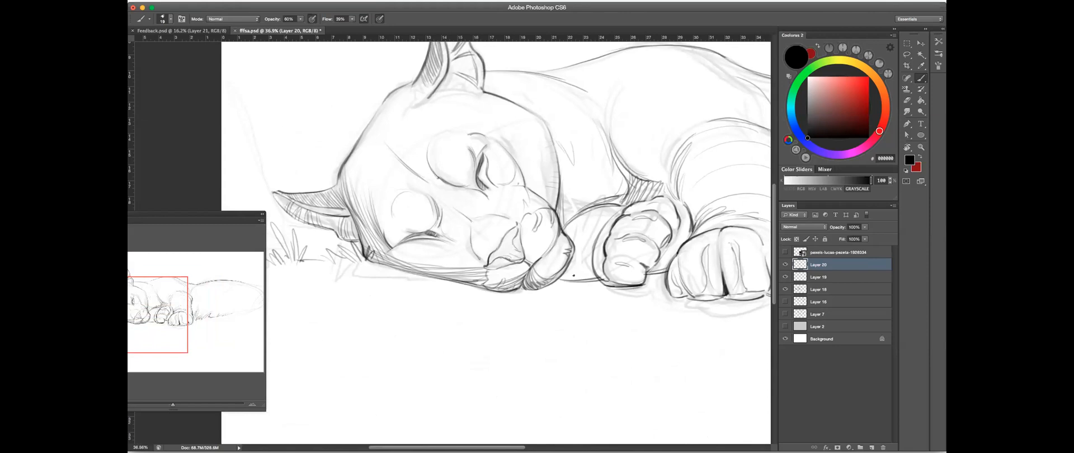
mouse_move(560, 277)
left_mouse_down()
mouse_move(558, 288)
mouse_move(615, 268)
mouse_move(565, 264)
mouse_move(602, 279)
mouse_move(611, 226)
left_mouse_up()
mouse_move(602, 263)
left_mouse_down()
mouse_move(620, 205)
mouse_move(611, 233)
mouse_move(624, 207)
left_mouse_up()
left_click_drag(613, 233, 627, 217)
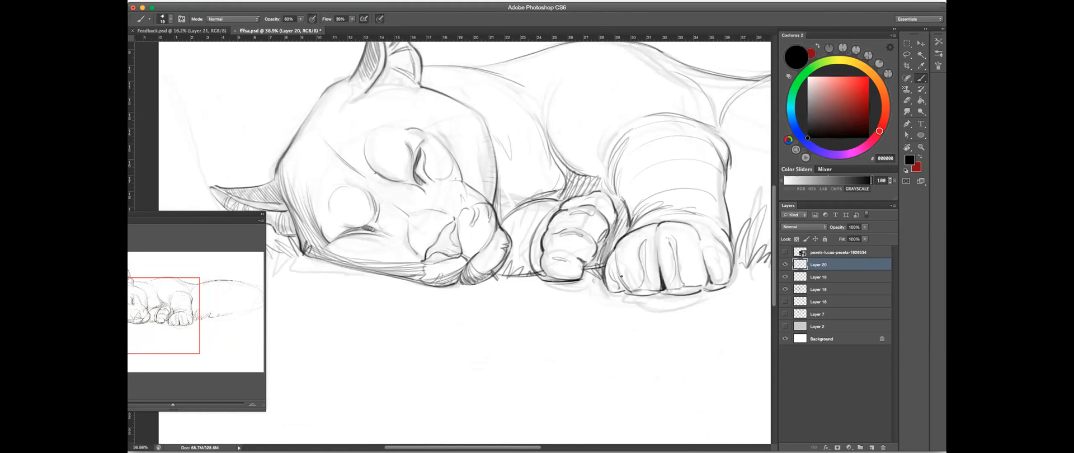
- Hatch the shadow beneath the toes of the large front paw and along its outer side
left_click_drag(616, 274, 620, 290)
left_click_drag(667, 292, 732, 284)
mouse_move(725, 252)
left_mouse_down()
mouse_move(730, 282)
mouse_move(718, 288)
left_mouse_up()
left_click_drag(727, 236, 729, 281)
mouse_move(725, 234)
left_mouse_down()
mouse_move(717, 274)
mouse_move(710, 255)
left_mouse_up()
- Add short grass blades at the jaw corner under the lower ear
mouse_move(604, 227)
left_mouse_down()
mouse_move(559, 248)
mouse_move(582, 238)
left_mouse_up()
left_click_drag(300, 272, 367, 246)
left_click_drag(526, 233, 635, 239)
key("ctrl+r")
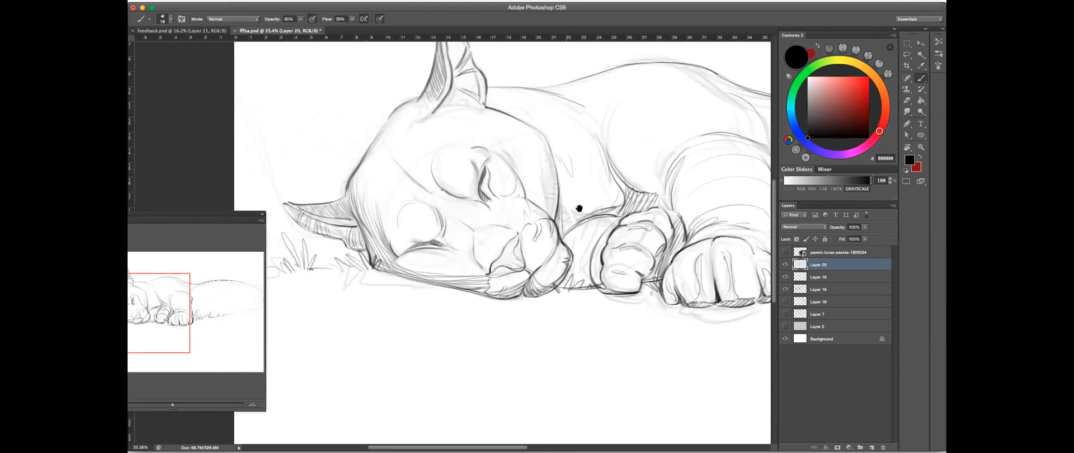
left_click_drag(603, 186, 585, 189)
- With the canvas rotated, hatch the lower cheek and the side of the muzzle, cleaning up stray marks with the Eraser
mouse_move(383, 277)
left_mouse_down()
mouse_move(542, 235)
mouse_move(532, 250)
mouse_move(530, 182)
left_mouse_up()
key("r")
key("b")
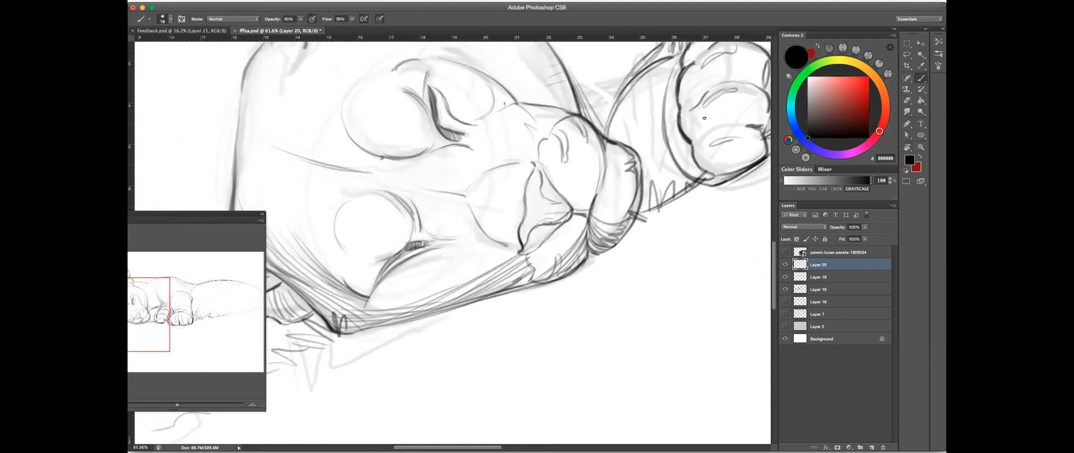
left_click_drag(370, 302, 447, 295)
left_click_drag(572, 230, 532, 246)
mouse_move(637, 252)
left_mouse_down()
mouse_move(581, 301)
mouse_move(592, 306)
mouse_move(557, 296)
mouse_move(575, 325)
mouse_move(592, 277)
mouse_move(625, 264)
mouse_move(610, 315)
left_mouse_up()
key("e")
mouse_move(616, 276)
left_mouse_down()
mouse_move(583, 296)
mouse_move(635, 259)
left_mouse_up()
key("b")
mouse_move(580, 203)
left_mouse_down()
mouse_move(602, 285)
mouse_move(594, 310)
left_mouse_up()
- Draw more grass blades in the gap between the lower ear and the jaw, and return the canvas rotation to level
key("r")
key("b")
left_click_drag(455, 365, 517, 358)
mouse_move(463, 307)
left_mouse_down()
mouse_move(441, 357)
mouse_move(470, 306)
mouse_move(450, 342)
mouse_move(469, 324)
mouse_move(452, 351)
left_mouse_up()
mouse_move(473, 313)
left_mouse_down()
mouse_move(456, 347)
mouse_move(484, 320)
left_mouse_up()
left_click_drag(427, 343, 485, 308)
mouse_move(425, 333)
left_mouse_down()
mouse_move(484, 303)
mouse_move(446, 335)
left_mouse_up()
left_click(909, 100)
left_click(921, 78)
mouse_move(582, 213)
left_mouse_down()
mouse_move(577, 175)
mouse_move(596, 227)
mouse_move(574, 175)
mouse_move(581, 228)
mouse_move(570, 194)
mouse_move(587, 174)
mouse_move(575, 201)
left_mouse_up()
scroll(625, 151, "up", 3)
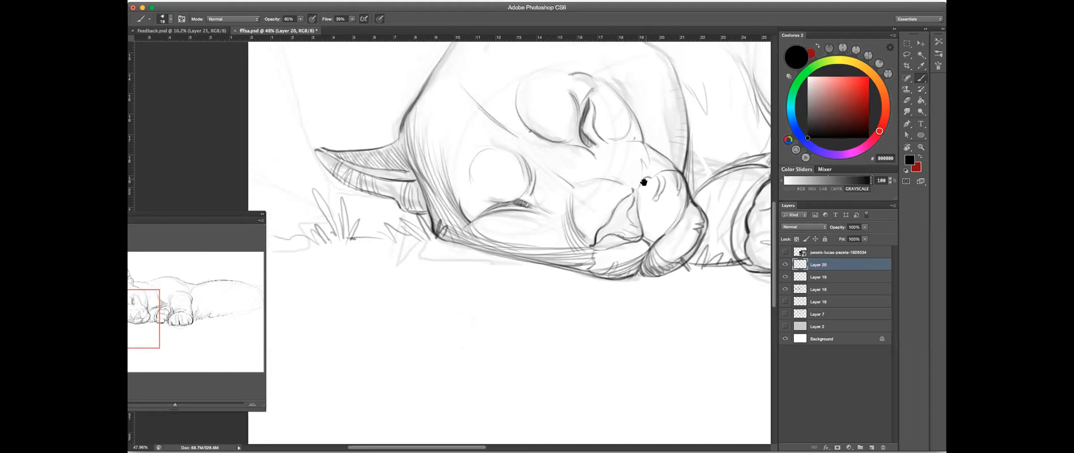
- Build up the curved hatching on the cheek beside the corner of the mouth
left_click_drag(556, 225, 533, 200)
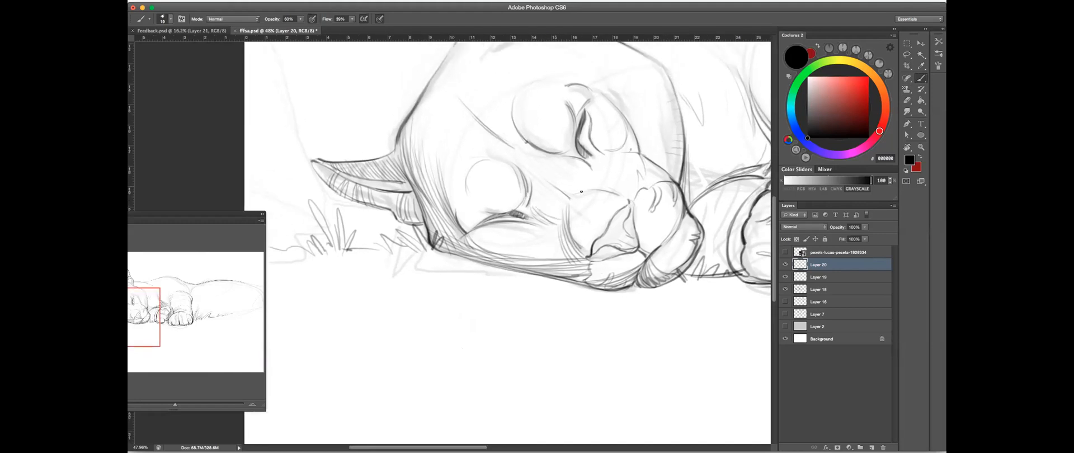
left_click_drag(637, 128, 627, 136)
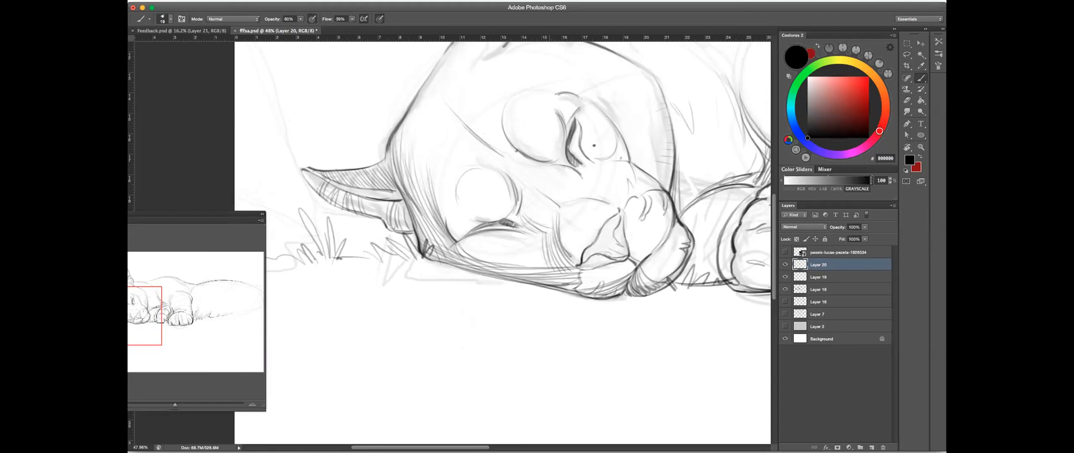
left_click_drag(573, 198, 539, 238)
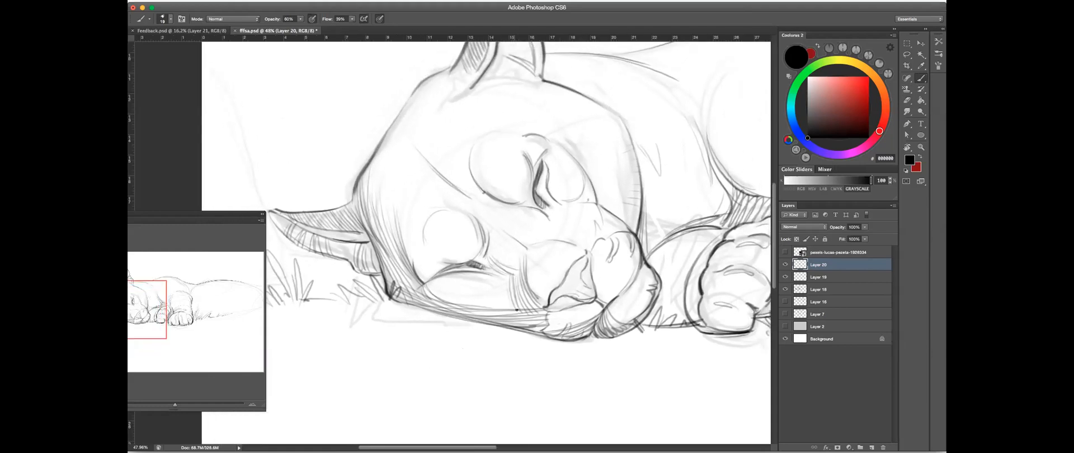
left_click_drag(509, 274, 512, 311)
- Hatch the shadow along the inner edge of the upper eye socket and over the lower closed eye
mouse_move(481, 184)
left_mouse_down()
mouse_move(497, 192)
mouse_move(529, 181)
mouse_move(508, 203)
left_mouse_up()
mouse_move(511, 193)
left_mouse_down()
mouse_move(515, 203)
mouse_move(527, 199)
left_mouse_up()
mouse_move(528, 183)
left_mouse_down()
mouse_move(529, 195)
mouse_move(528, 163)
left_mouse_up()
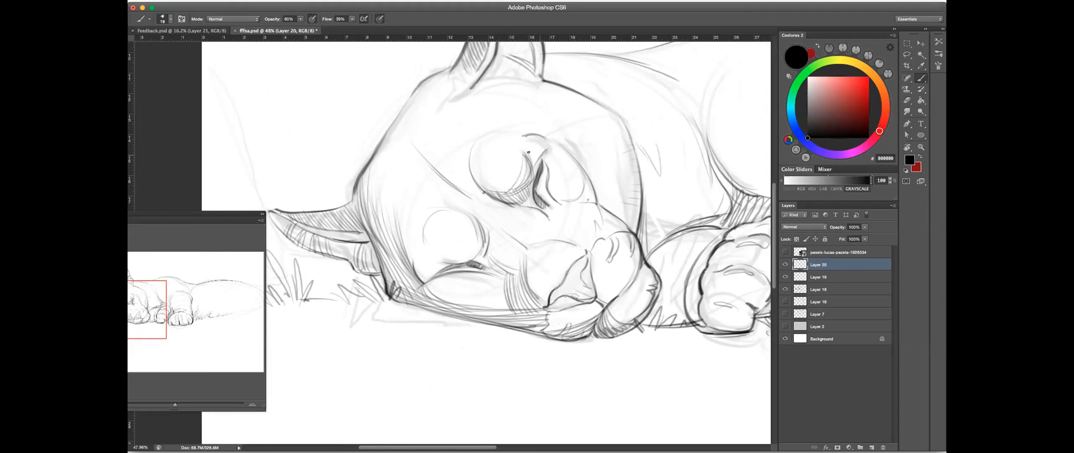
mouse_move(522, 194)
left_mouse_down()
mouse_move(534, 167)
mouse_move(501, 192)
left_mouse_up()
left_click_drag(526, 161, 509, 189)
left_click_drag(522, 162, 498, 194)
key("super+z")
left_click_drag(447, 261, 478, 263)
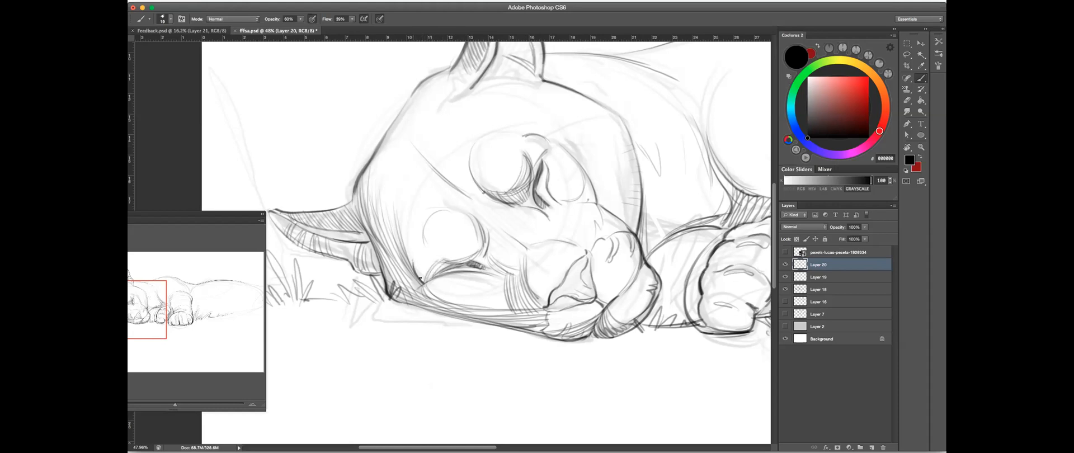
left_click_drag(448, 260, 426, 265)
- Flip the whole canvas horizontally to check the drawing mirrored, keeping the Brush tool active
left_click_drag(590, 234, 546, 242)
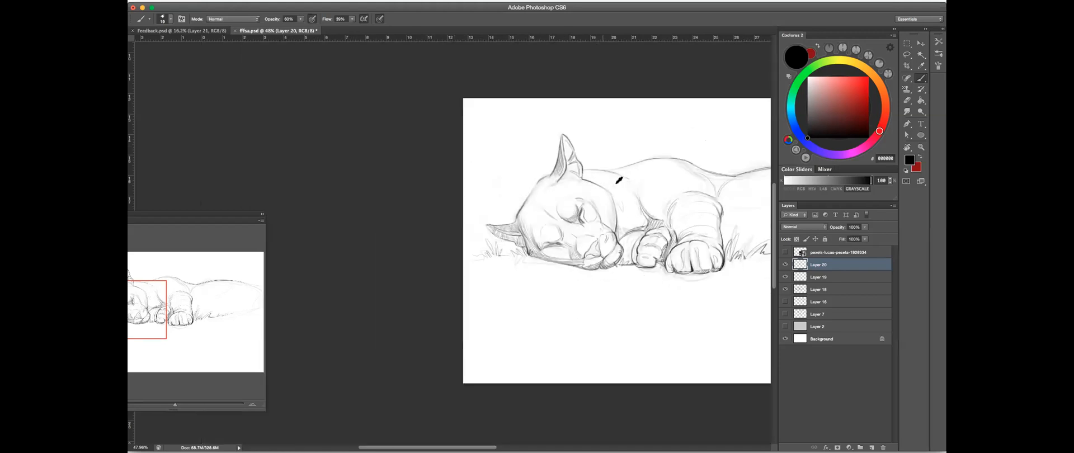
key("r")
left_click(614, 197)
key("super+shift+h")
left_click(919, 79)
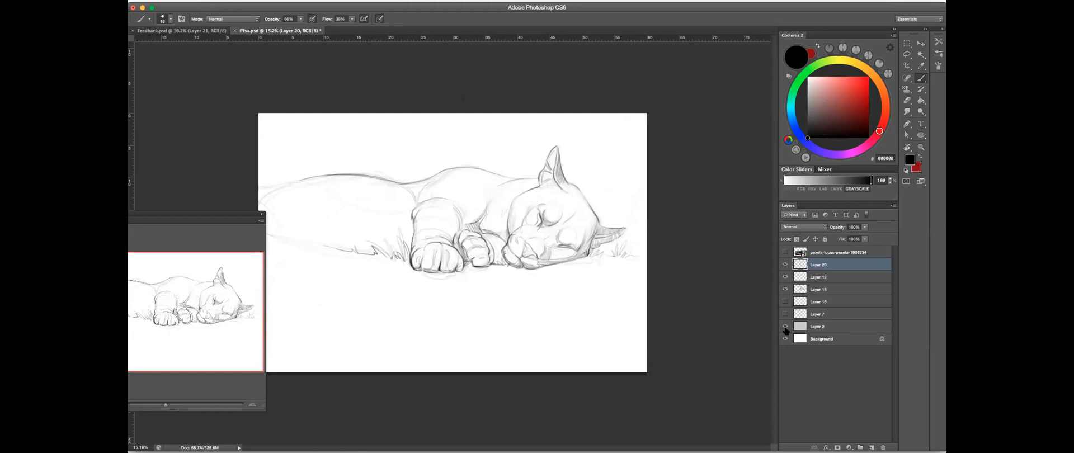
- Compare the line art with and without the gray Layer 2 backdrop, keeping Layer 20 active
left_click(786, 326)
left_click(528, 226)
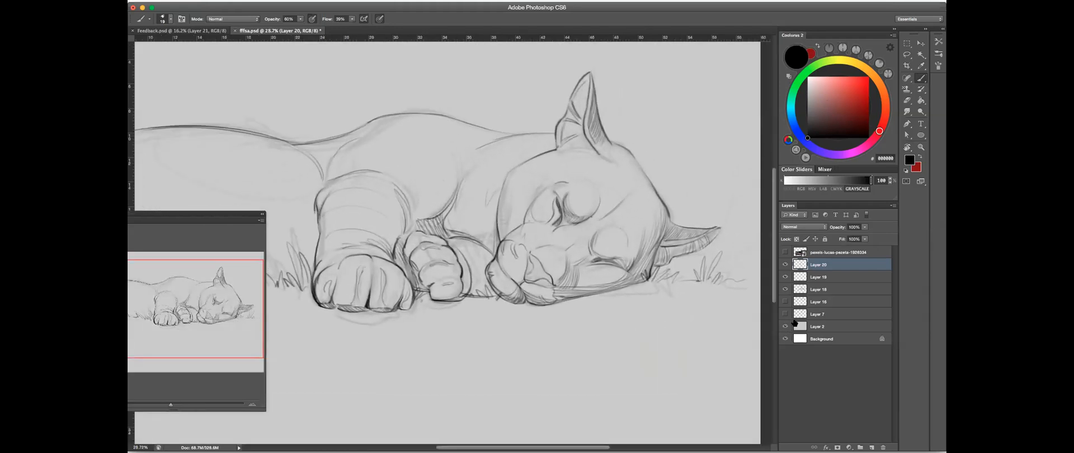
left_click(839, 327)
left_click(786, 326)
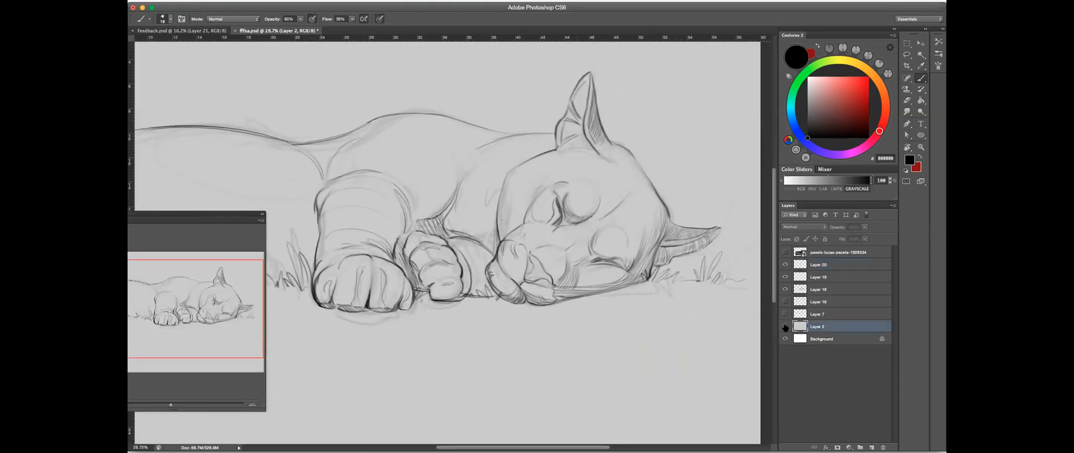
left_click(846, 267)
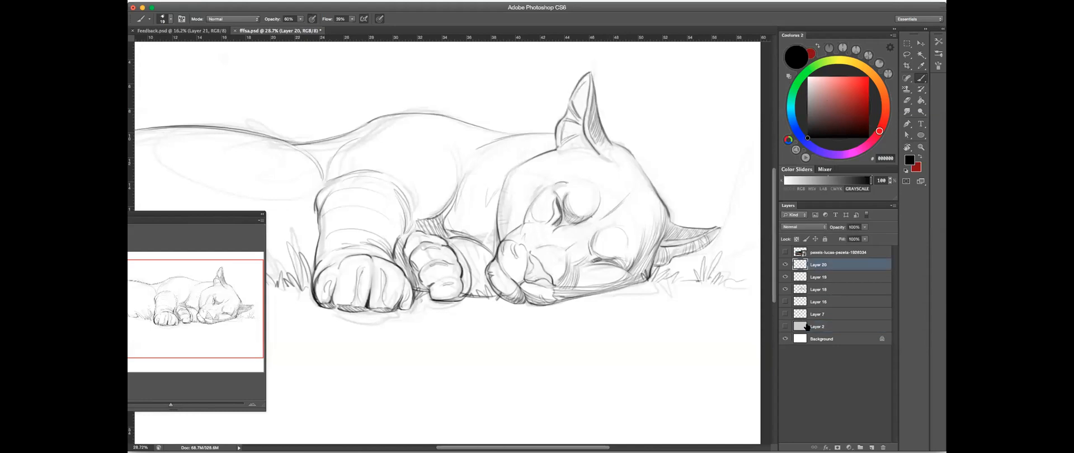
left_click(785, 327)
left_click(785, 327)
left_click(785, 328)
left_click(785, 328)
- Add shading strokes to the chin below the nose, and check them against the gray Layer 2 backdrop
left_click_drag(630, 171, 602, 181)
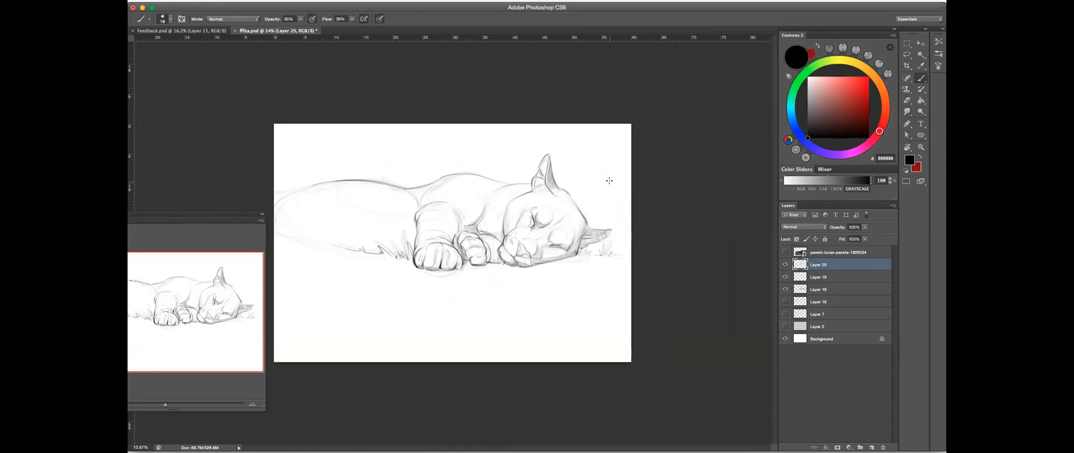
left_click_drag(524, 250, 613, 202)
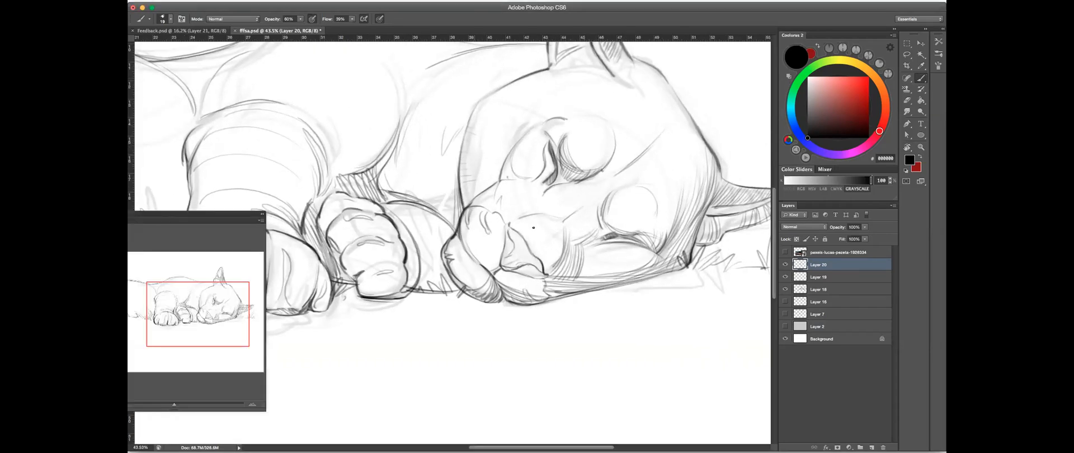
left_click_drag(532, 289, 535, 280)
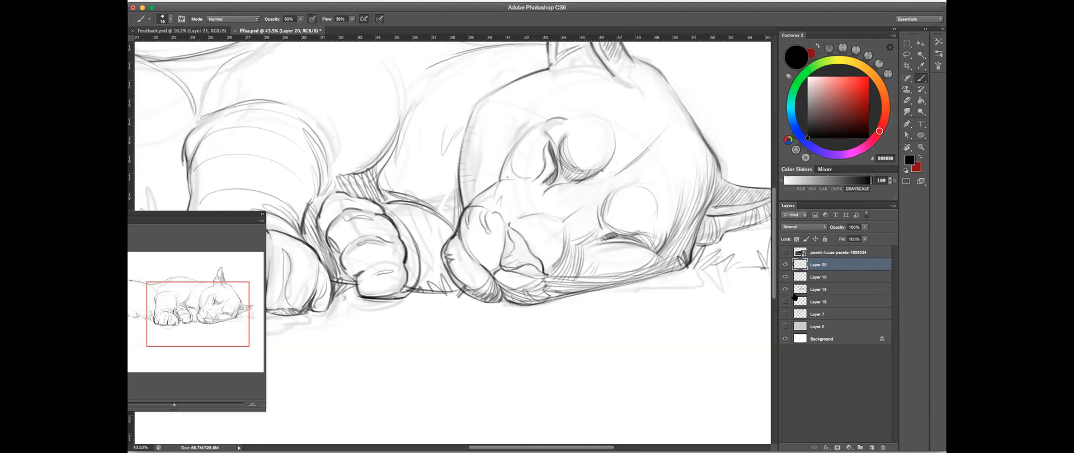
left_click(785, 326)
left_click(785, 326)
- Hatch the shadow where the muzzle meets the folded foreleg
mouse_move(570, 221)
left_mouse_down()
mouse_move(542, 226)
mouse_move(554, 212)
mouse_move(516, 272)
left_mouse_up()
left_click_drag(521, 197, 519, 274)
left_click_drag(518, 224, 515, 284)
left_click_drag(511, 255, 515, 282)
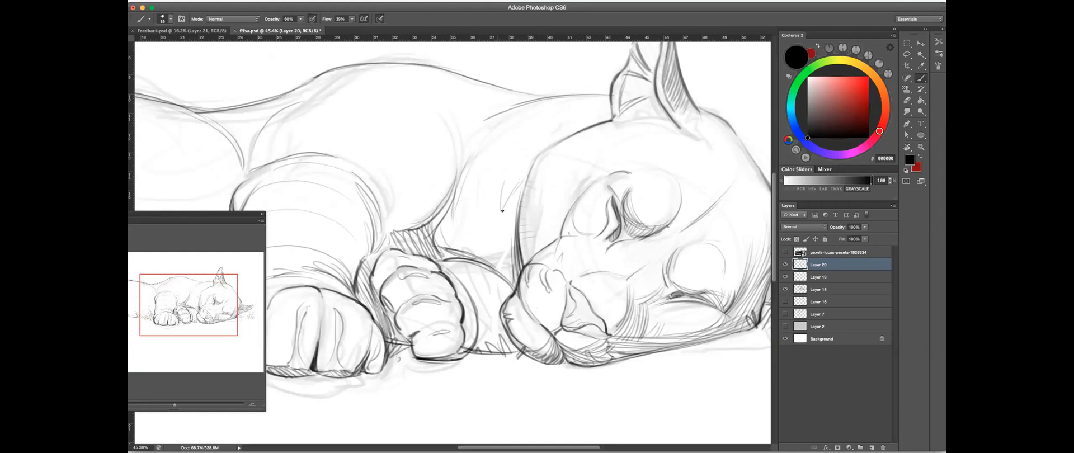
left_click_drag(580, 193, 536, 205)
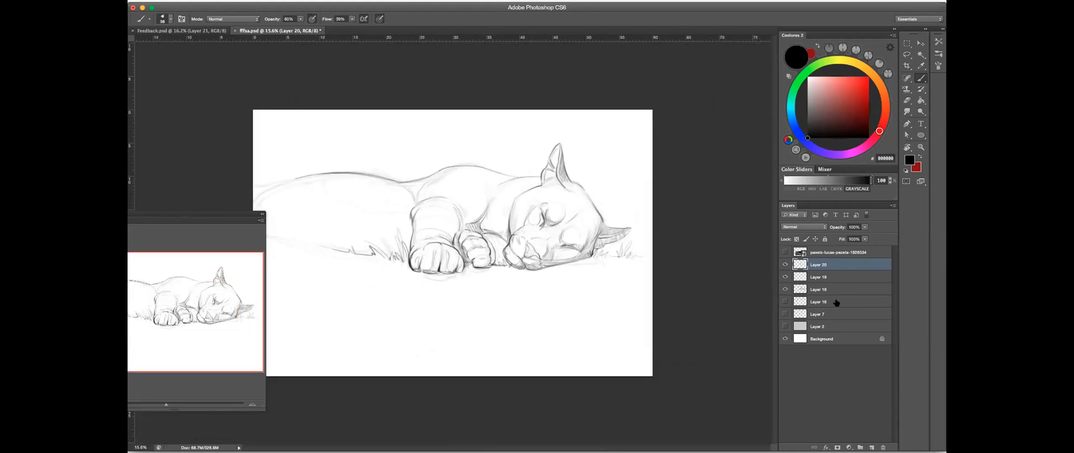
- Create a new layer directly above Layer 19 and set the brush opacity to 100%
left_click(836, 276)
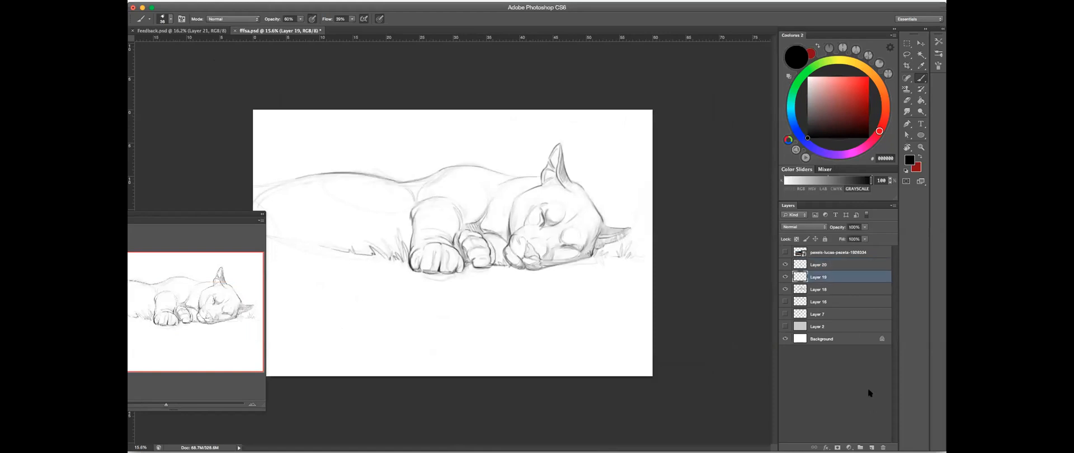
left_click(872, 447)
left_click(301, 19)
left_click_drag(298, 26, 379, 20)
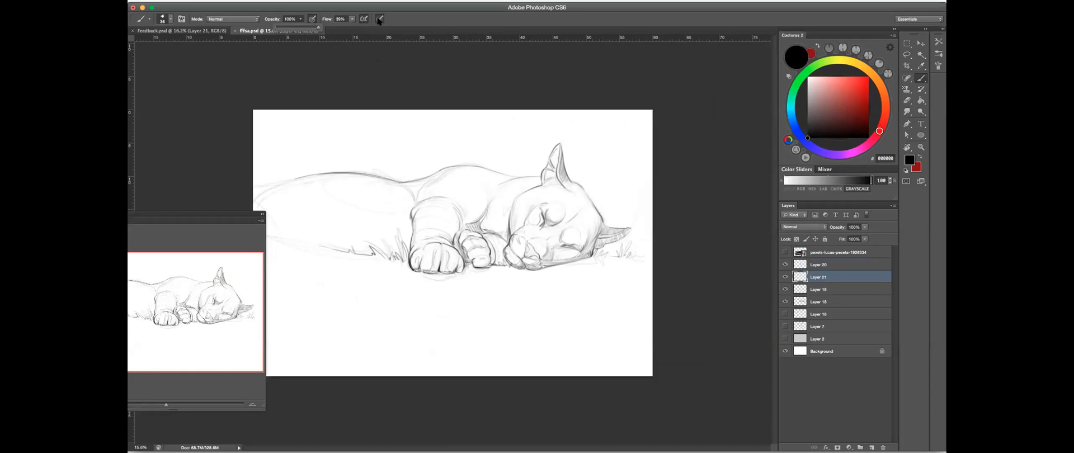
- Set the brush color to a light gray at 26% grayscale
left_click_drag(814, 183, 803, 181)
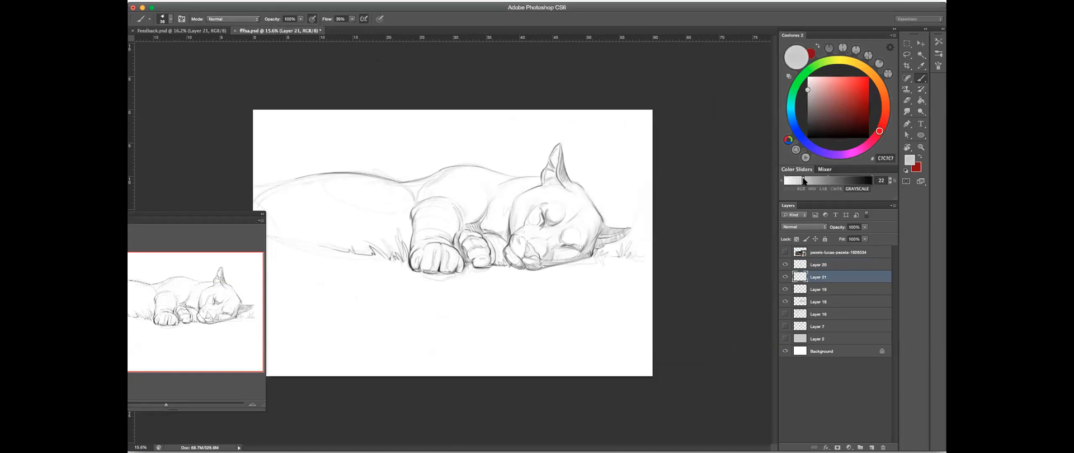
left_click_drag(509, 221, 517, 221)
left_click(802, 177)
left_click_drag(802, 180, 806, 180)
left_click(300, 20)
- Try painting the light gray tone over the puma's head on Layer 21, and undo it
left_click(533, 190)
mouse_move(534, 217)
left_mouse_down()
mouse_move(543, 217)
mouse_move(499, 239)
left_mouse_up()
key("super+z")
- Compare the line-art layers and the rough sketch by toggling the visibility of Layers 21, 19 and 18
left_click(785, 277)
left_click(784, 277)
left_click(784, 277)
left_click(784, 277)
left_click(784, 290)
left_click(785, 290)
left_click(784, 302)
left_click(784, 302)
left_click(785, 290)
left_click(784, 276)
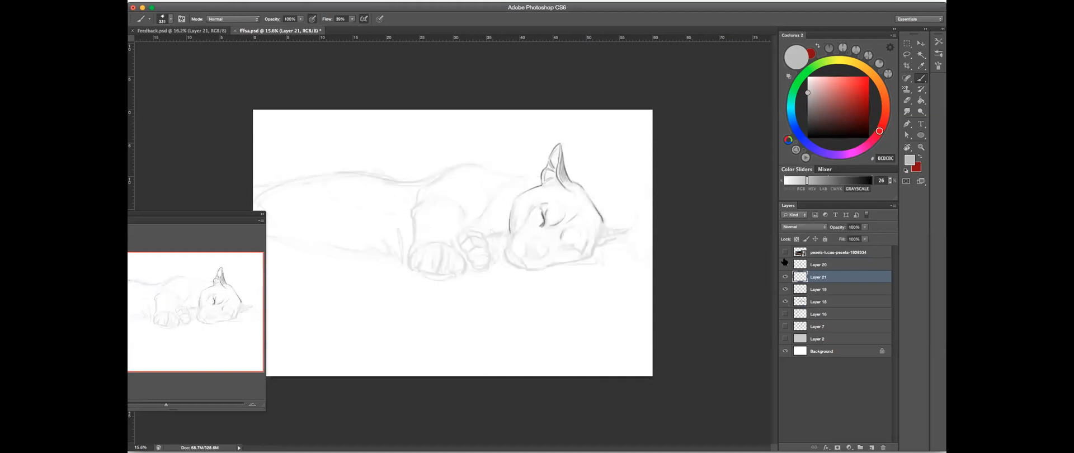
- Merge Layers 20, 21 and 19 into one line-art layer and check it against the rough sketch by toggling visibility
left_click(827, 266, "shift")
left_click(825, 291, "shift")
right_click(825, 291)
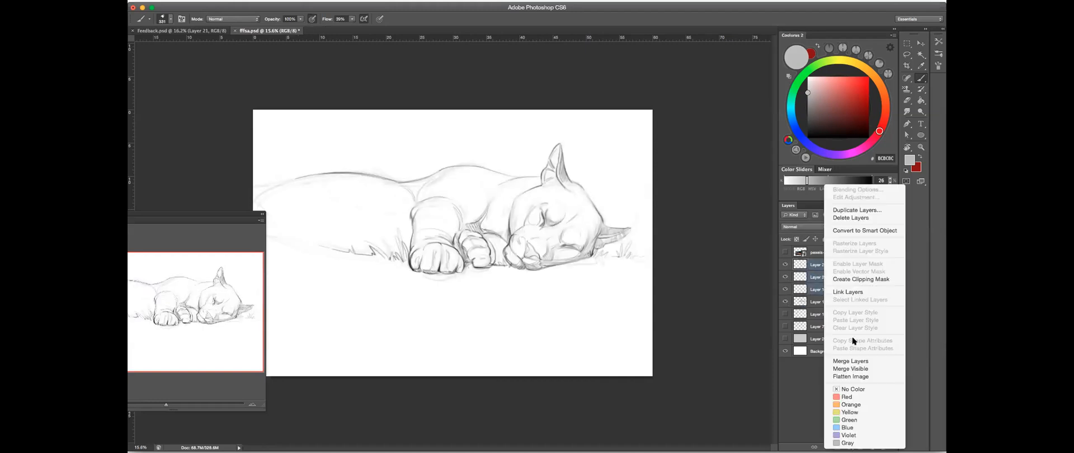
left_click(848, 361)
left_click(785, 265)
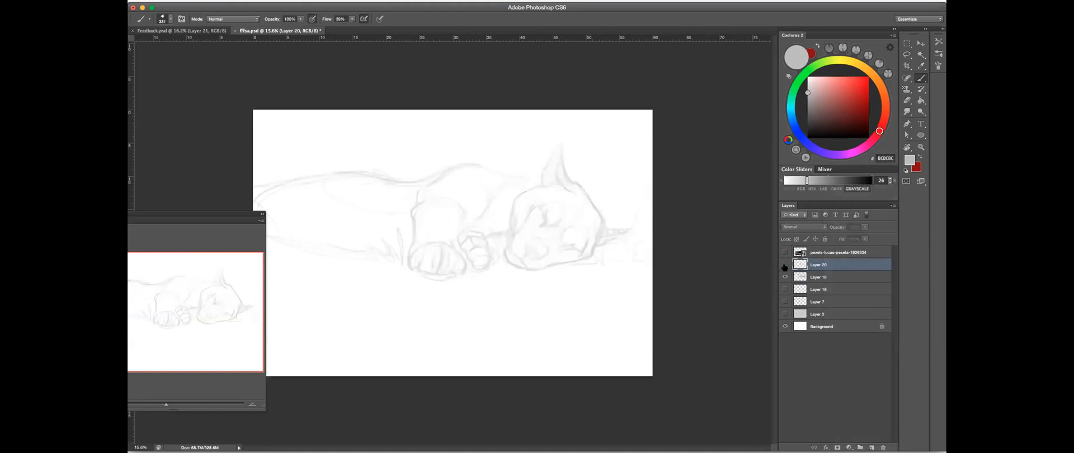
left_click(785, 266)
left_click(785, 277)
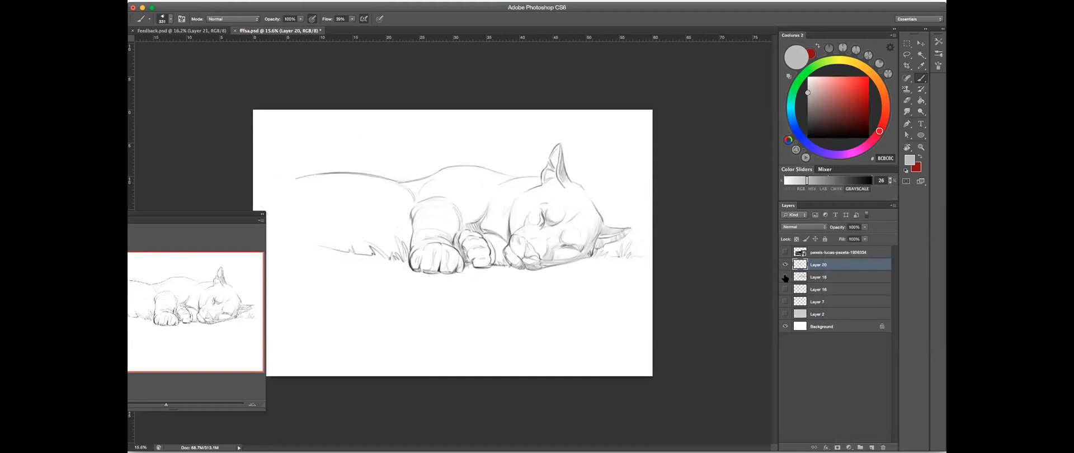
left_click(785, 277)
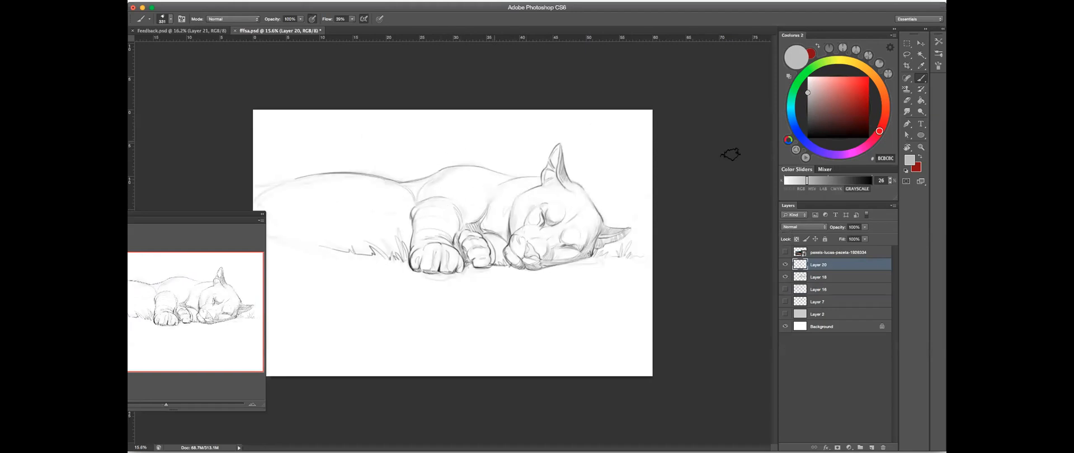
left_click(785, 277)
left_click(785, 276)
- Create a new layer directly above Layer 16 and paint a first light gray patch over the puma's neck and cheek
left_click(830, 281)
left_click(833, 290)
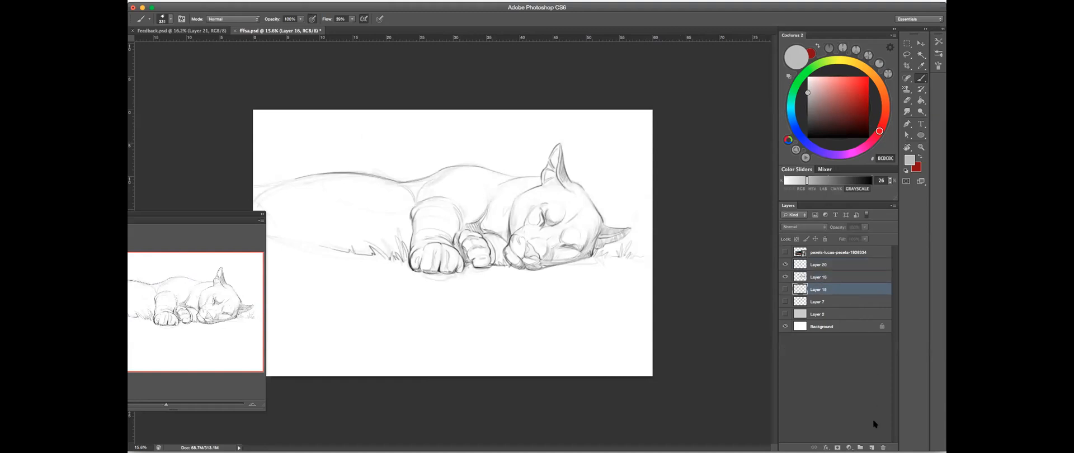
left_click(872, 447)
mouse_move(497, 208)
left_mouse_down()
mouse_move(526, 206)
mouse_move(495, 206)
left_mouse_up()
left_click_drag(581, 223, 600, 223)
mouse_move(533, 202)
left_mouse_down()
mouse_move(509, 240)
mouse_move(497, 240)
left_mouse_up()
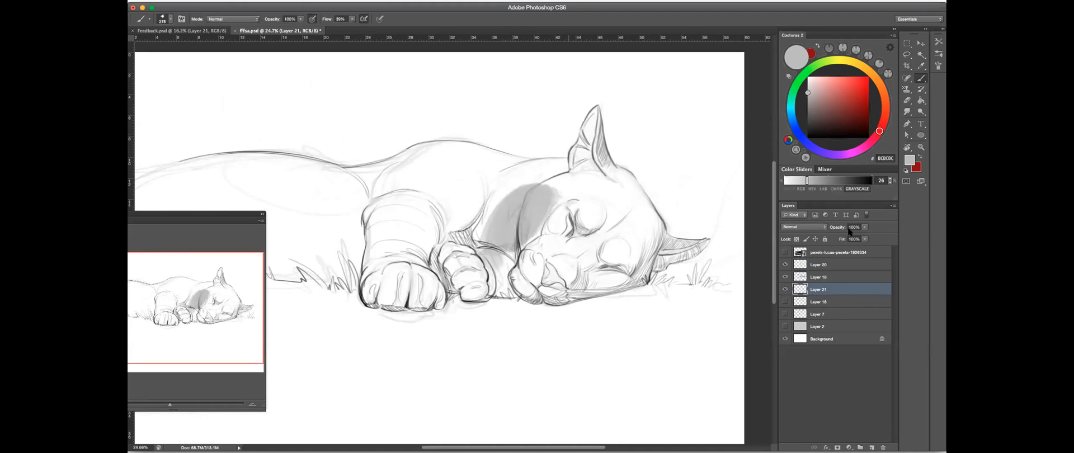
- Check the gray patch and the rough sketch by toggling their layers, and lower the opacity of Layer 18
left_click(785, 289)
left_click(785, 289)
left_click(785, 289)
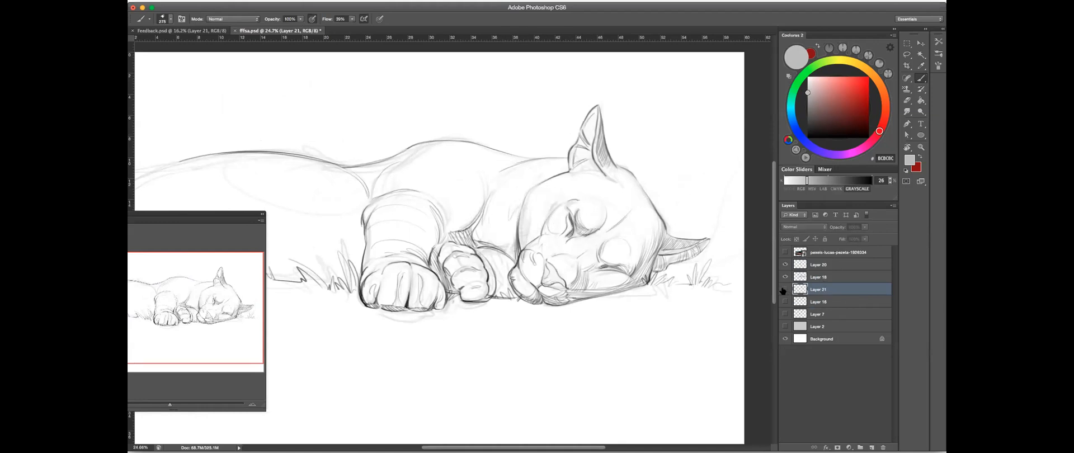
left_click(785, 289)
left_click(785, 277)
left_click(785, 277)
left_click(785, 277)
left_click(785, 276)
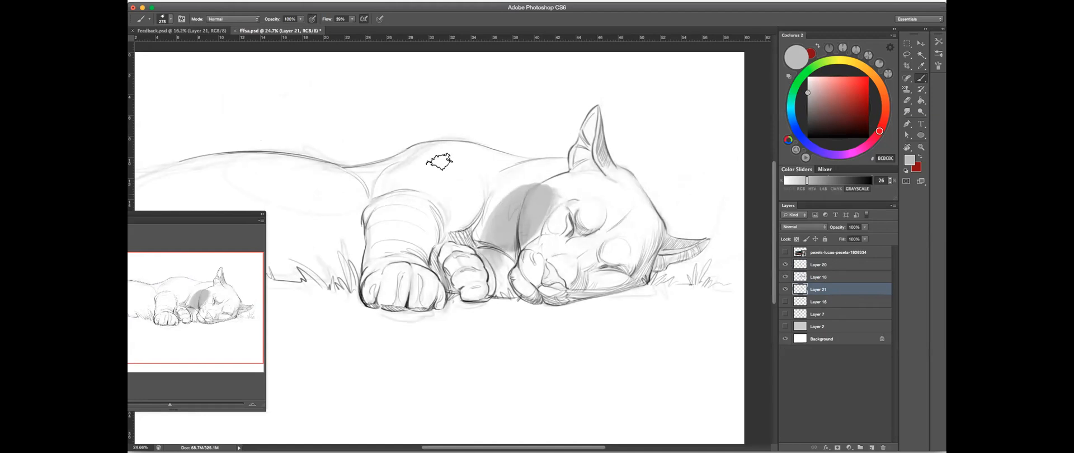
left_click(816, 277)
left_click_drag(865, 228, 852, 235)
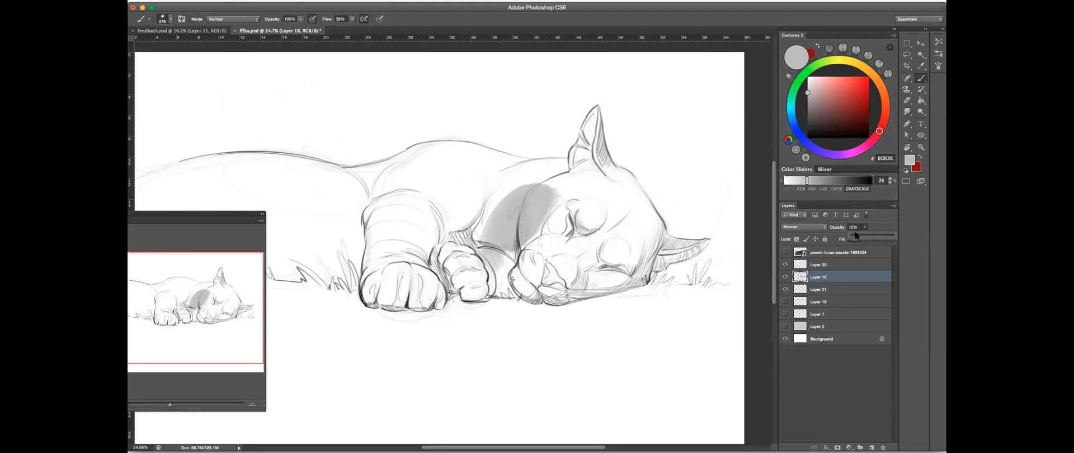
- Paint flat light gray on Layer 21 over the puma's forepaws, chest, head and shoulder
left_click(822, 289)
left_click(785, 289)
left_click(785, 289)
mouse_move(538, 188)
left_mouse_down()
mouse_move(481, 188)
mouse_move(503, 196)
mouse_move(484, 201)
mouse_move(469, 278)
mouse_move(430, 260)
mouse_move(388, 280)
mouse_move(403, 286)
mouse_move(377, 281)
mouse_move(375, 299)
mouse_move(414, 306)
mouse_move(446, 280)
mouse_move(435, 291)
mouse_move(462, 277)
mouse_move(435, 298)
mouse_move(479, 285)
left_mouse_up()
left_click_drag(376, 298, 398, 299)
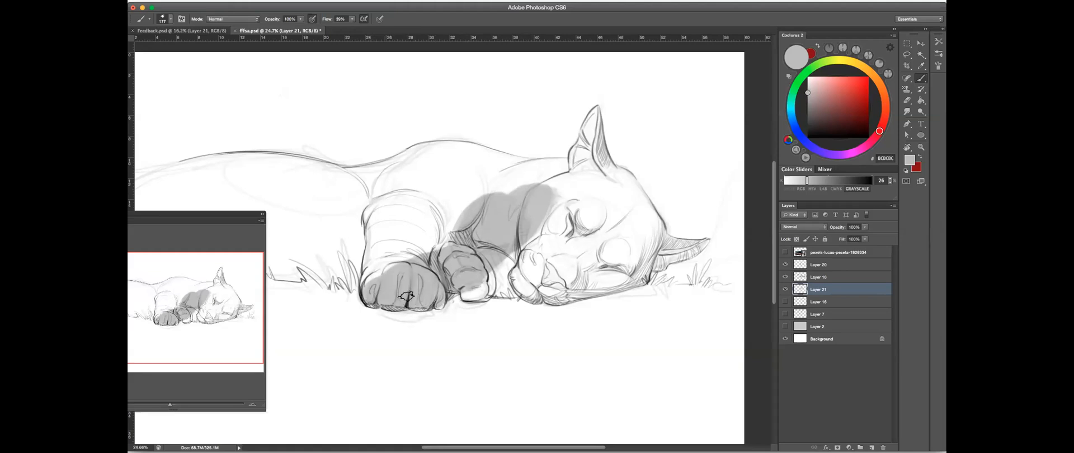
mouse_move(468, 290)
left_mouse_down()
mouse_move(593, 290)
mouse_move(667, 253)
left_mouse_up()
mouse_move(622, 274)
left_mouse_down()
mouse_move(650, 232)
mouse_move(630, 248)
left_mouse_up()
left_click_drag(563, 257, 601, 240)
mouse_move(547, 269)
left_mouse_down()
mouse_move(501, 272)
mouse_move(579, 240)
mouse_move(612, 180)
mouse_move(640, 226)
mouse_move(571, 190)
mouse_move(481, 184)
mouse_move(566, 173)
mouse_move(508, 175)
mouse_move(442, 152)
mouse_move(400, 159)
mouse_move(430, 149)
mouse_move(301, 197)
left_mouse_up()
- Fill the remaining foreleg, back and belly with the same light gray out to the body outline
scroll(518, 218, "left", 10)
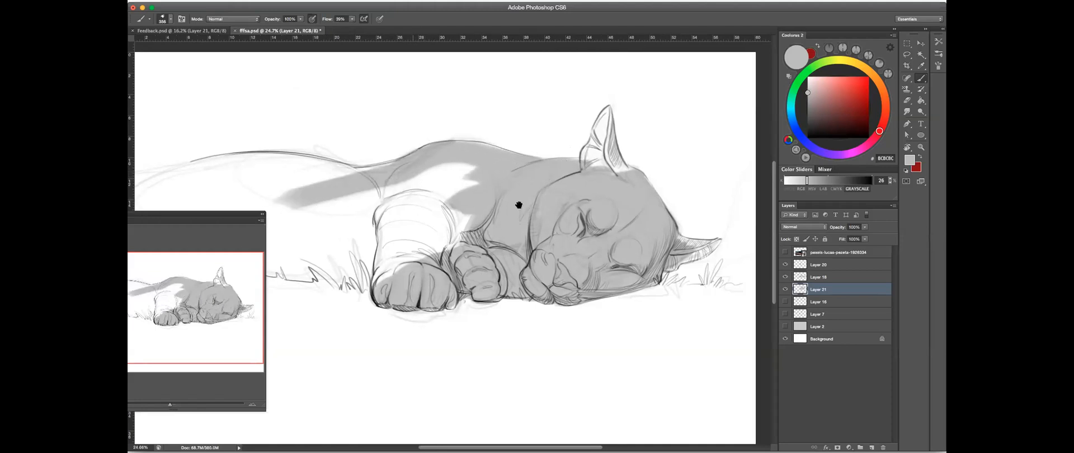
mouse_move(674, 159)
left_mouse_down()
mouse_move(572, 148)
mouse_move(477, 158)
mouse_move(503, 170)
mouse_move(597, 165)
mouse_move(478, 181)
mouse_move(576, 160)
mouse_move(498, 151)
mouse_move(567, 147)
mouse_move(648, 172)
mouse_move(558, 176)
mouse_move(518, 209)
mouse_move(561, 178)
mouse_move(510, 194)
mouse_move(595, 194)
mouse_move(527, 216)
mouse_move(454, 219)
mouse_move(454, 235)
mouse_move(519, 213)
mouse_move(535, 235)
mouse_move(575, 229)
mouse_move(565, 245)
mouse_move(654, 251)
mouse_move(554, 245)
mouse_move(672, 256)
mouse_move(619, 252)
mouse_move(685, 259)
mouse_move(684, 275)
mouse_move(735, 227)
mouse_move(653, 227)
mouse_move(672, 218)
mouse_move(655, 233)
mouse_move(657, 217)
mouse_move(711, 226)
mouse_move(556, 209)
mouse_move(744, 154)
mouse_move(728, 162)
mouse_move(775, 157)
mouse_move(720, 153)
left_mouse_up()
mouse_move(685, 179)
left_mouse_down()
mouse_move(556, 181)
mouse_move(508, 155)
left_mouse_up()
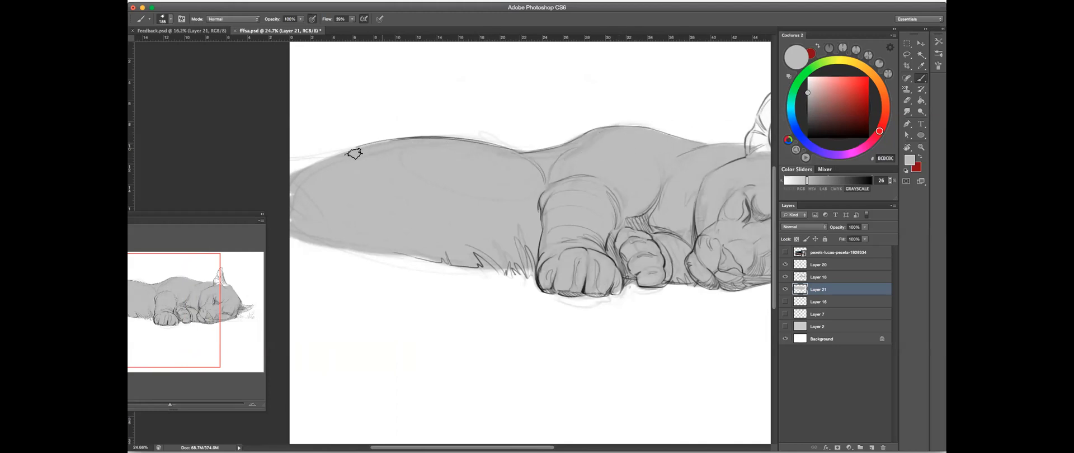
- Fill the puma's upright ear with the light gray from tip to base
mouse_move(653, 181)
left_mouse_down()
mouse_move(518, 163)
mouse_move(551, 114)
left_mouse_up()
mouse_move(531, 137)
left_mouse_down()
mouse_move(519, 137)
mouse_move(490, 198)
left_mouse_up()
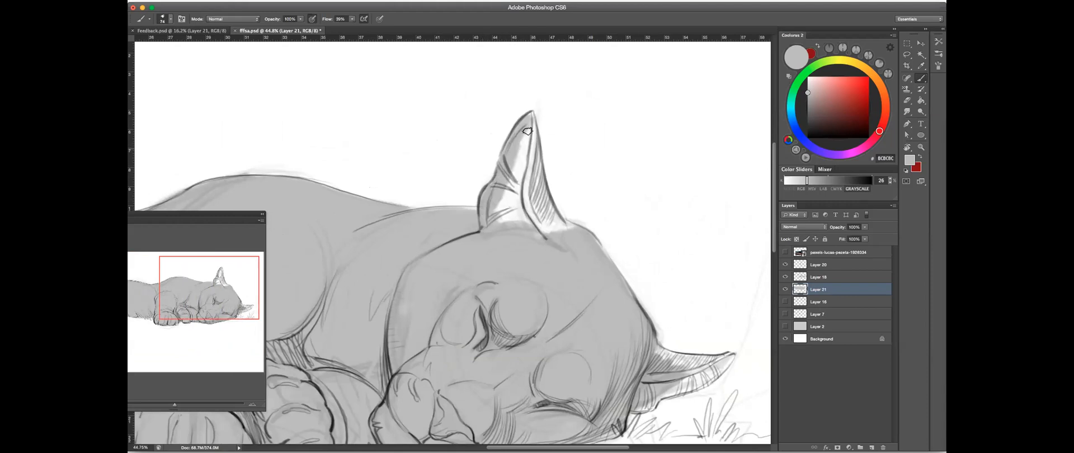
left_click_drag(532, 121, 543, 198)
left_click_drag(534, 147, 564, 233)
left_click_drag(526, 188, 540, 188)
left_click_drag(520, 138, 546, 230)
mouse_move(523, 169)
left_mouse_down()
mouse_move(516, 223)
mouse_move(505, 218)
left_mouse_up()
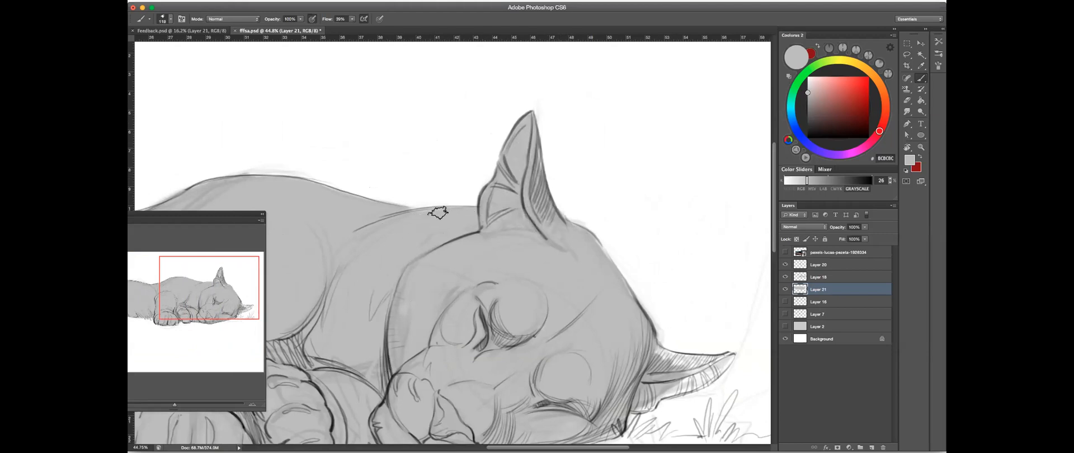
- Rotate the canvas to fill the gray along the head's outer edge, and return the view to upright
left_click_drag(645, 234, 603, 165)
key("r")
mouse_move(643, 199)
left_mouse_down()
mouse_move(629, 287)
mouse_move(551, 305)
mouse_move(552, 315)
left_mouse_up()
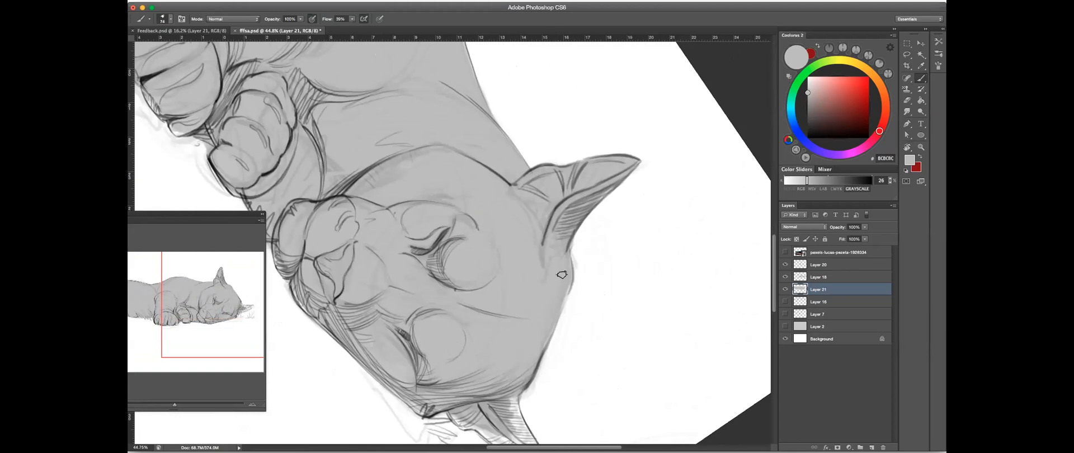
left_click_drag(608, 253, 526, 262)
key("r")
left_click_drag(636, 242, 617, 163)
key("Escape")
- Paint light gray over the lower ear and the jaw edge beside the grass, and erase the spill past the ear tip
left_click(919, 77)
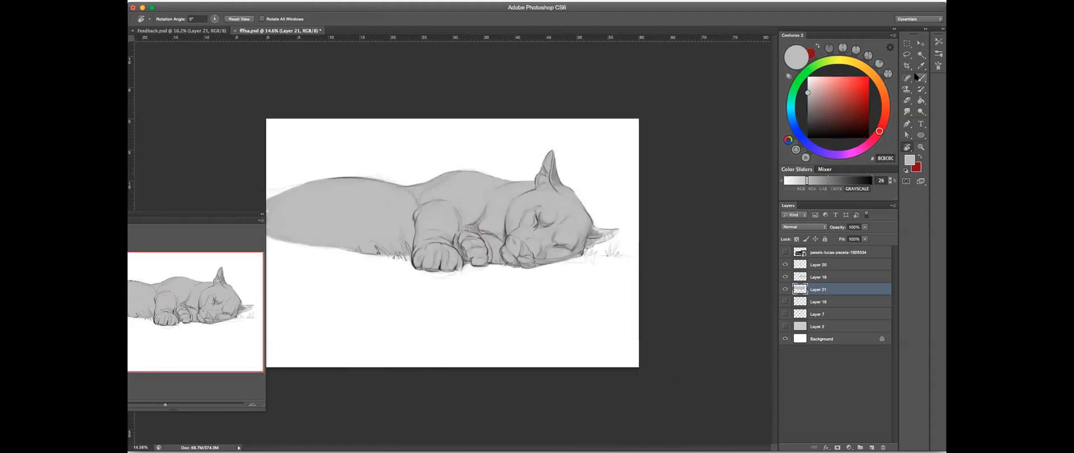
left_click_drag(611, 234, 717, 233)
left_click_drag(509, 284, 503, 291)
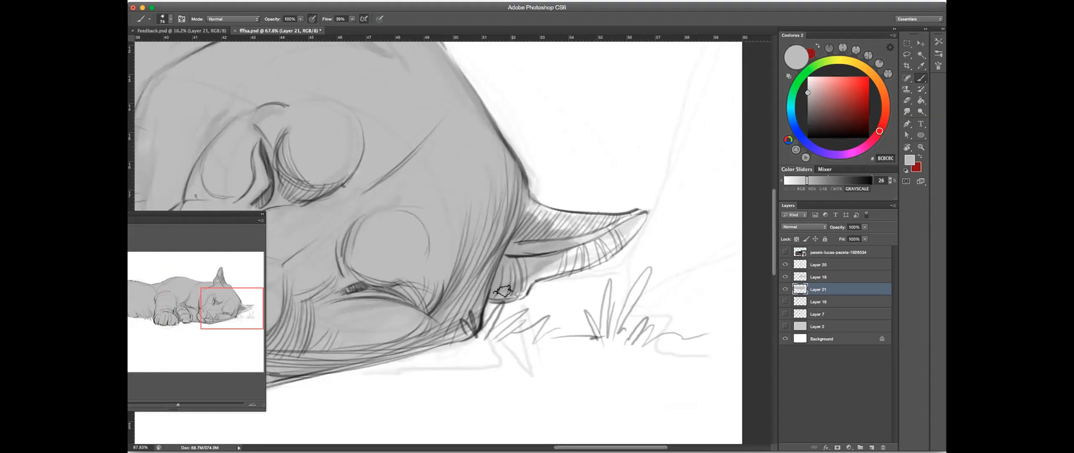
left_click_drag(469, 326, 408, 346)
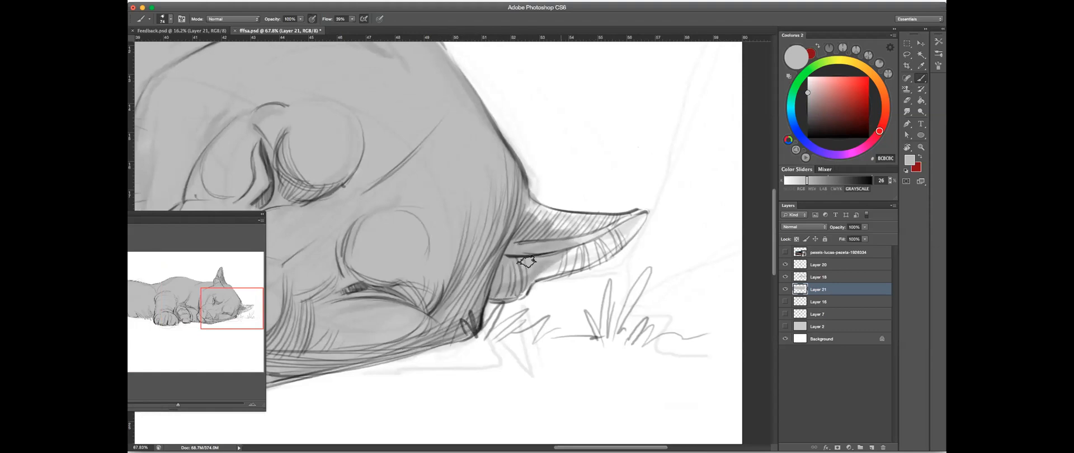
mouse_move(545, 267)
left_mouse_down()
mouse_move(610, 245)
mouse_move(568, 264)
mouse_move(611, 234)
mouse_move(602, 251)
mouse_move(633, 222)
mouse_move(531, 213)
mouse_move(603, 236)
mouse_move(588, 243)
mouse_move(631, 220)
mouse_move(611, 245)
left_mouse_up()
left_click(908, 102)
left_click_drag(663, 225, 643, 216)
left_click(920, 79)
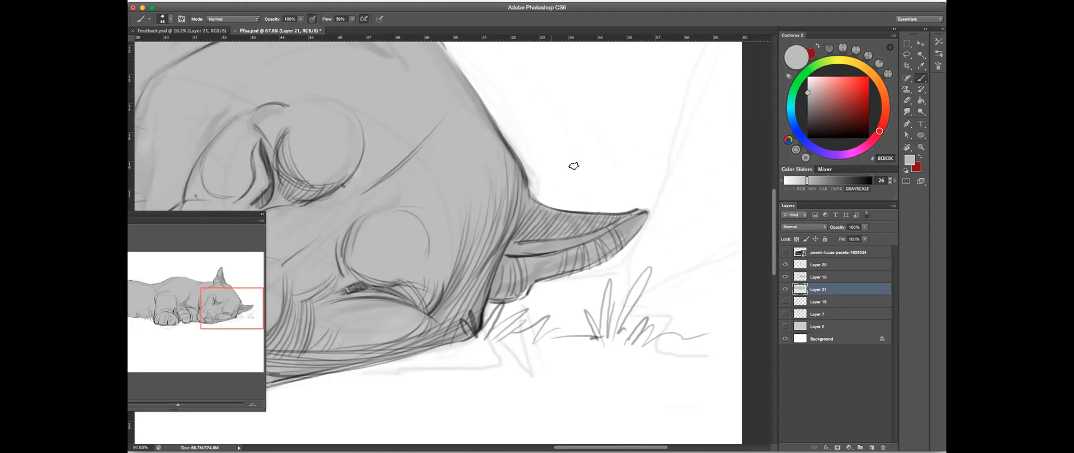
- Fill the gray up to the shoulder and neck contour, and erase the excess outside the line
left_click_drag(615, 190, 557, 226)
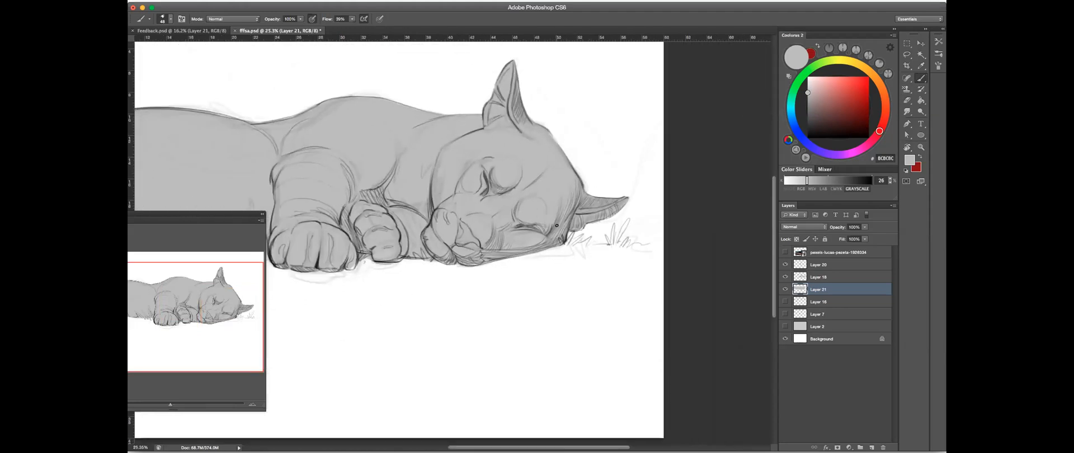
mouse_move(365, 93)
left_mouse_down()
mouse_move(480, 97)
mouse_move(607, 180)
mouse_move(415, 121)
left_mouse_up()
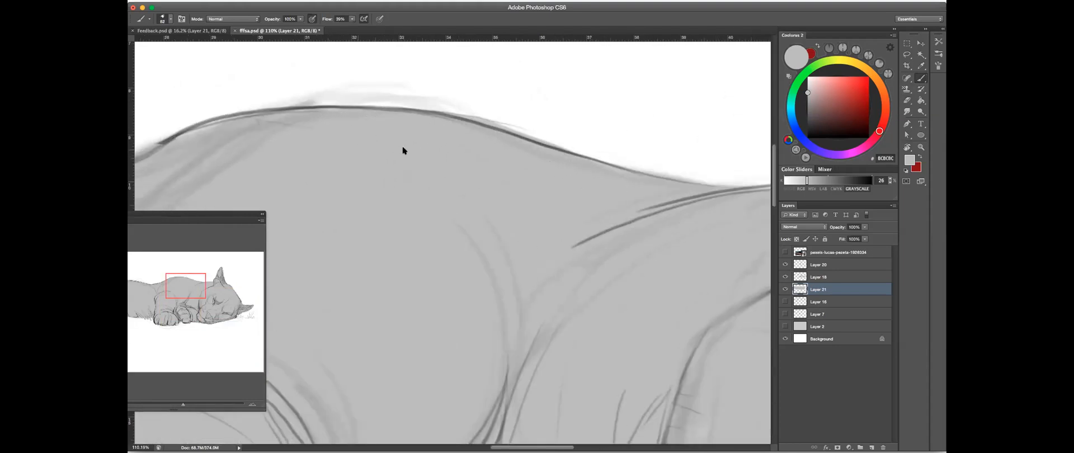
left_click_drag(384, 160, 606, 166)
left_click_drag(391, 168, 456, 139)
scroll(666, 149, "right", 5)
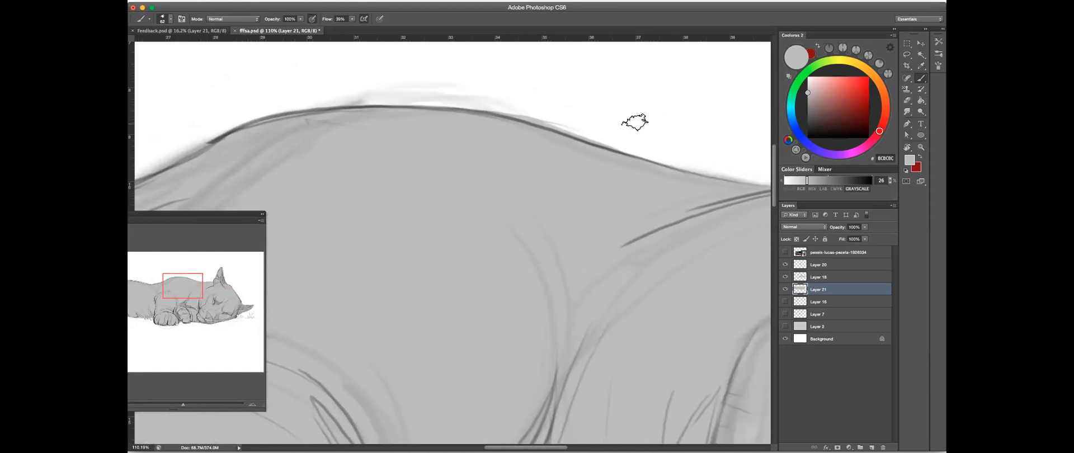
left_click(909, 101)
left_click_drag(512, 111, 689, 150)
scroll(665, 178, "down", 5)
left_click(921, 78)
- Set the opacity of Layer 21 to 67% and compare the drawing with and without the gray tone
mouse_move(499, 223)
left_mouse_down()
mouse_move(674, 231)
mouse_move(859, 210)
mouse_move(849, 236)
left_mouse_up()
left_click(866, 227)
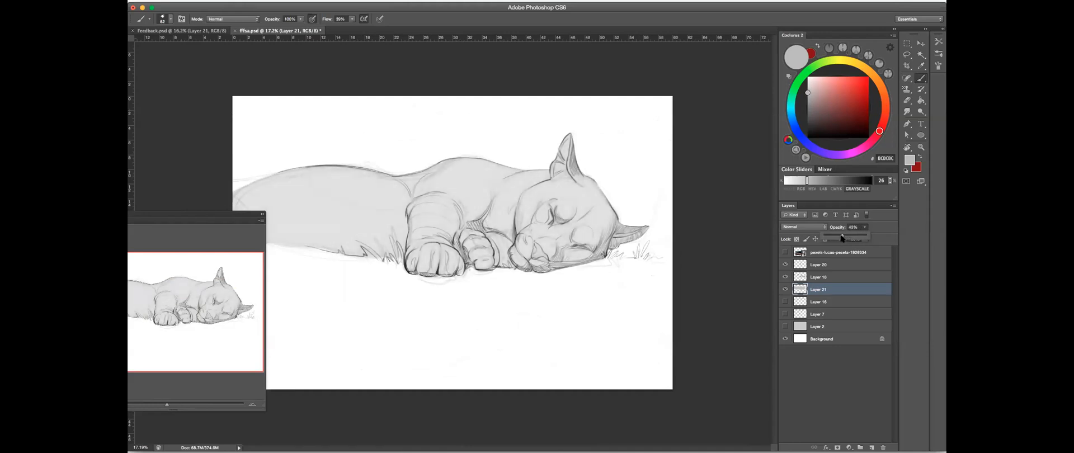
left_click(785, 289)
left_click(785, 289)
- Examine the gray base across the puma's head, paws and back, with and without Layer 21
left_click_drag(572, 188, 727, 137)
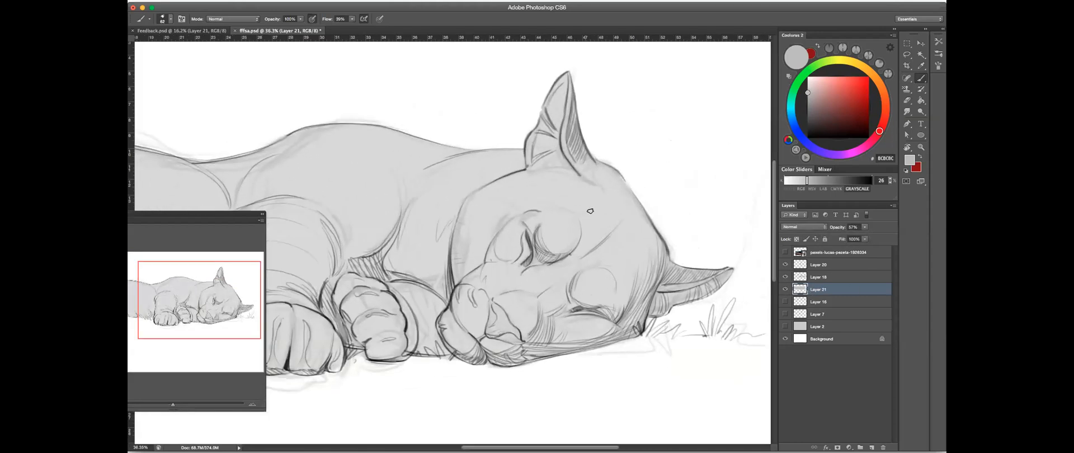
mouse_move(632, 213)
left_mouse_down()
mouse_move(595, 228)
mouse_move(629, 199)
left_mouse_up()
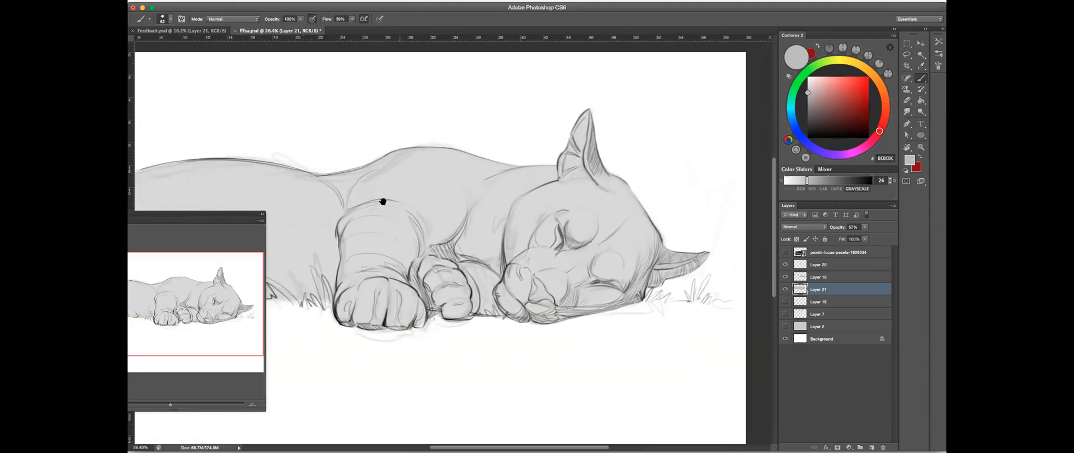
left_click_drag(367, 197, 456, 183)
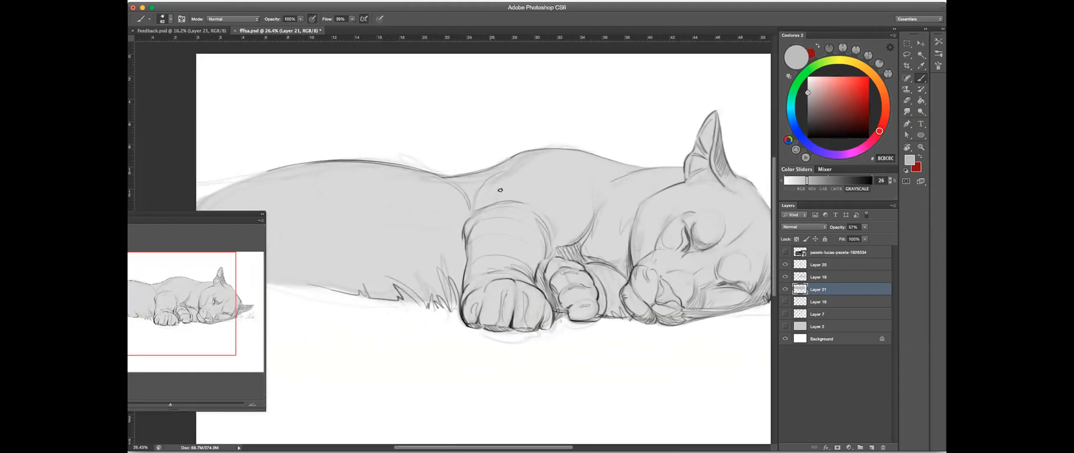
left_click_drag(664, 213, 627, 228)
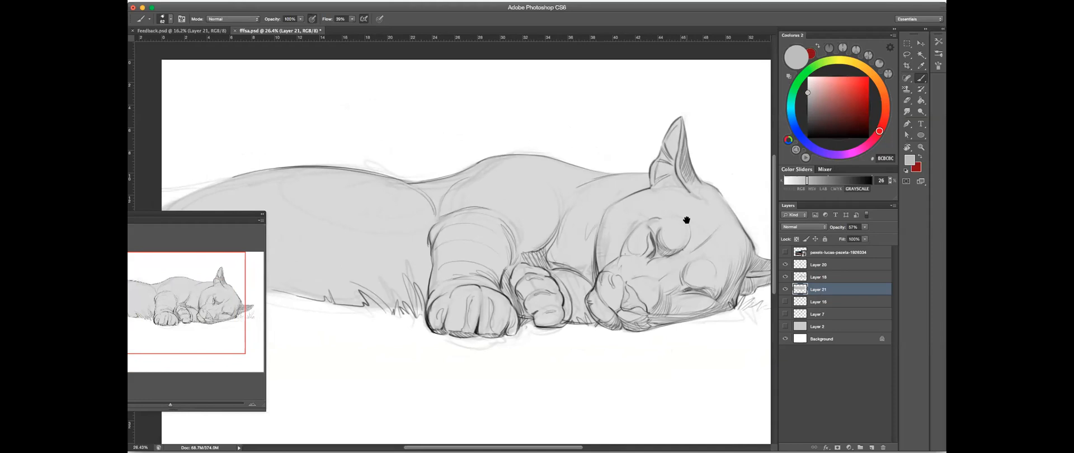
left_click_drag(687, 220, 657, 222)
left_click(785, 289)
left_click(785, 289)
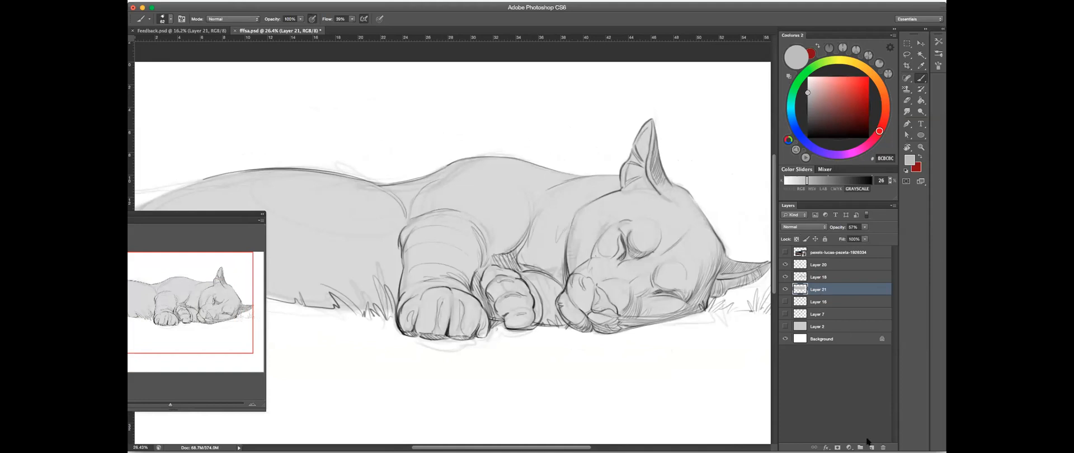
- Erase a white highlight in the gray along the inner corner of the puma's upper eye and soften its end
left_click(909, 101)
left_click_drag(669, 240, 722, 241)
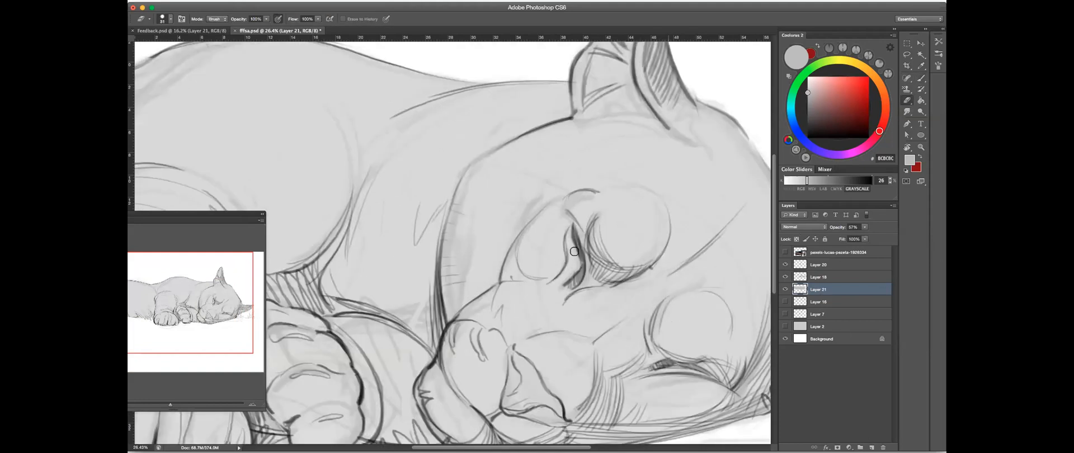
left_click_drag(570, 234, 568, 251)
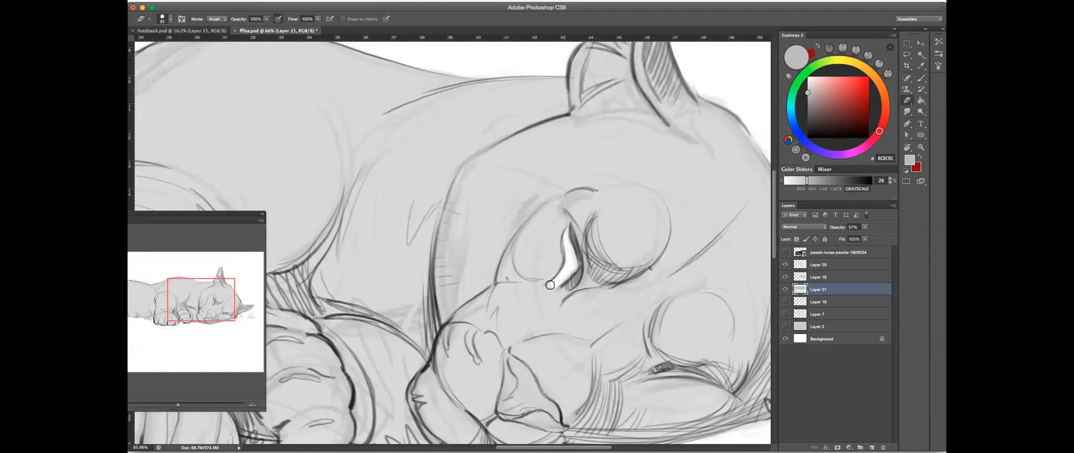
left_click(921, 79)
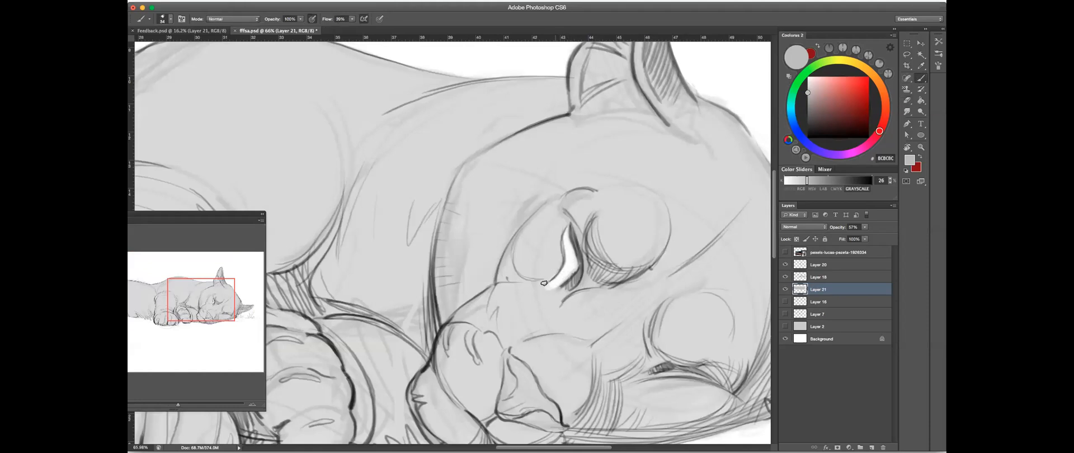
left_click(907, 100)
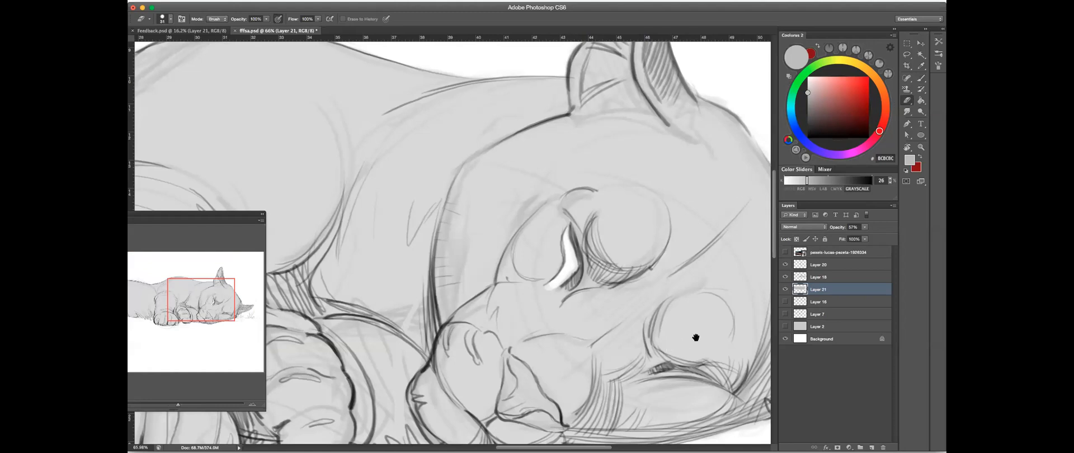
- Erase a thin white highlight in the gray along the inner corner and slit of the puma's lower eye
mouse_move(701, 268)
left_mouse_down()
mouse_move(664, 206)
mouse_move(625, 184)
left_mouse_up()
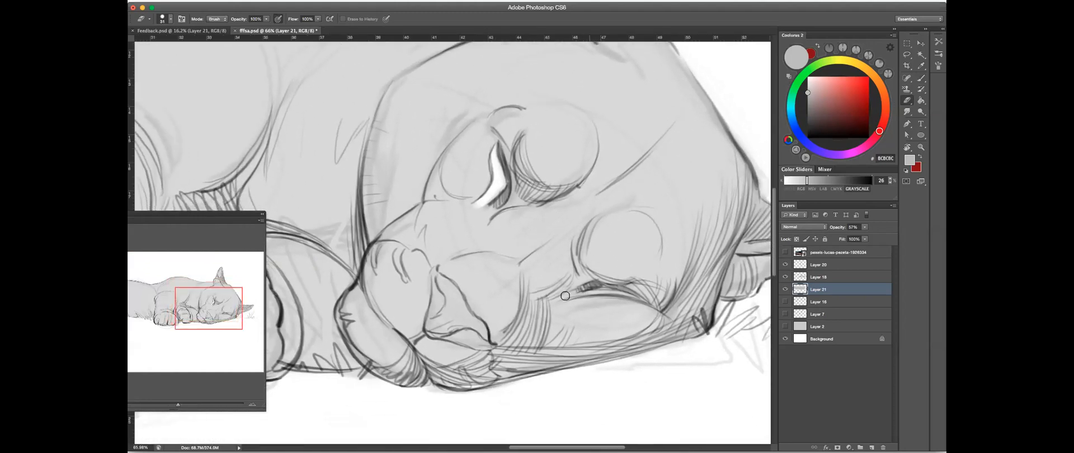
left_click_drag(577, 292, 632, 294)
mouse_move(579, 260)
left_mouse_down()
mouse_move(593, 243)
mouse_move(654, 241)
left_mouse_up()
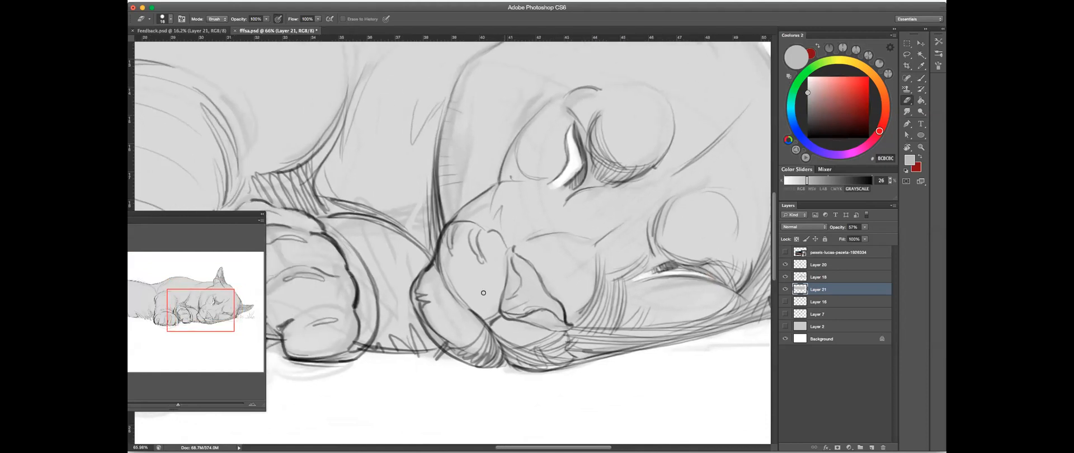
- Erase the gray from the puma's upper muzzle, lower muzzle and chin to leave these areas white
mouse_move(492, 297)
left_mouse_down()
mouse_move(494, 269)
mouse_move(491, 295)
mouse_move(485, 278)
mouse_move(480, 293)
mouse_move(480, 301)
mouse_move(496, 251)
mouse_move(473, 241)
mouse_move(466, 247)
mouse_move(481, 267)
left_mouse_up()
left_click_drag(484, 303, 461, 273)
left_click_drag(576, 225, 579, 198)
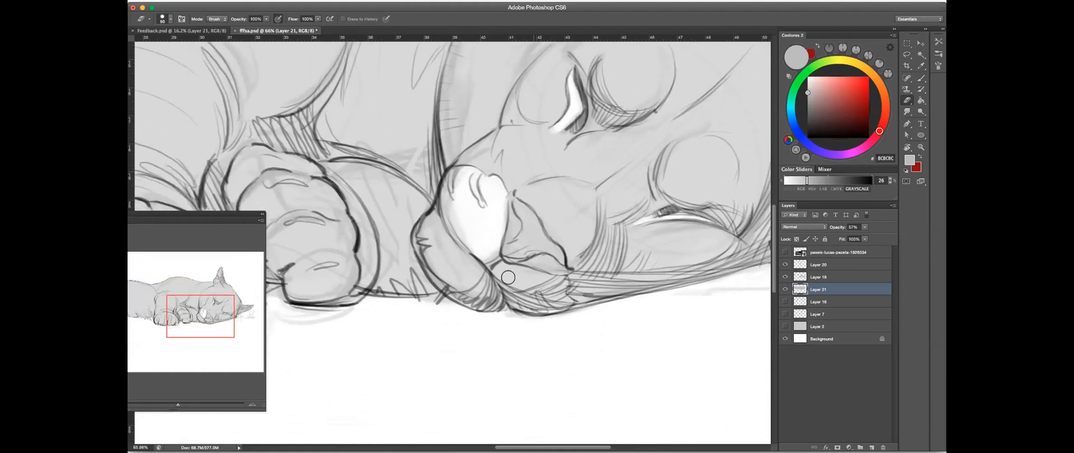
mouse_move(501, 272)
left_mouse_down()
mouse_move(501, 258)
mouse_move(543, 293)
mouse_move(558, 288)
left_mouse_up()
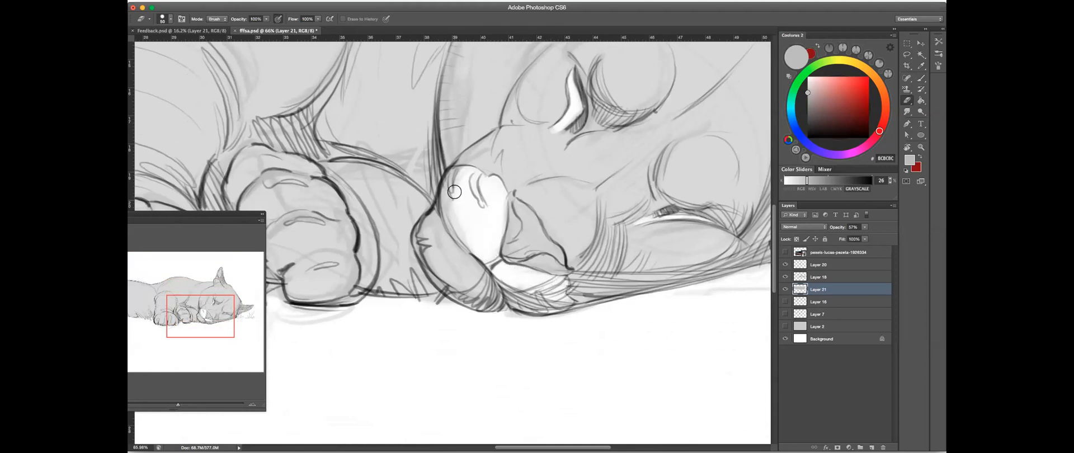
mouse_move(462, 259)
left_mouse_down()
mouse_move(493, 289)
mouse_move(454, 275)
mouse_move(445, 260)
mouse_move(455, 254)
mouse_move(437, 247)
mouse_move(480, 283)
mouse_move(451, 272)
mouse_move(449, 259)
mouse_move(493, 293)
mouse_move(463, 280)
mouse_move(474, 291)
mouse_move(494, 261)
left_mouse_up()
left_click(570, 233, "alt")
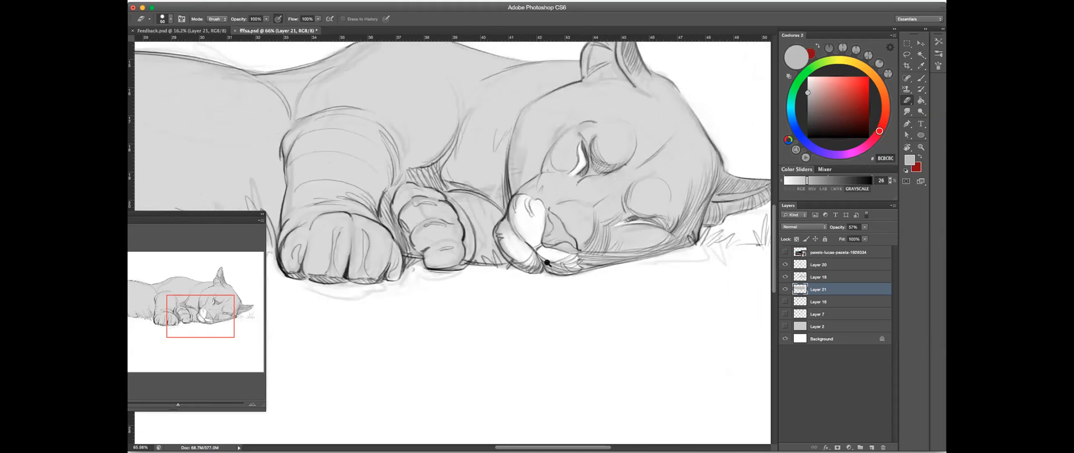
- Examine the whitened muzzle and the gray base across the paws, grass and hindquarters
left_click(566, 246, "super")
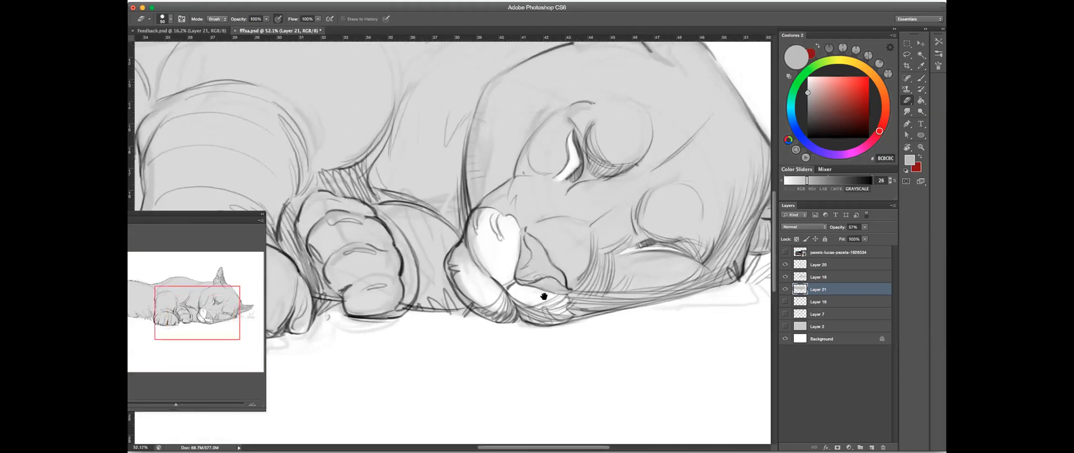
left_click_drag(453, 308, 621, 305)
left_click_drag(364, 294, 551, 293)
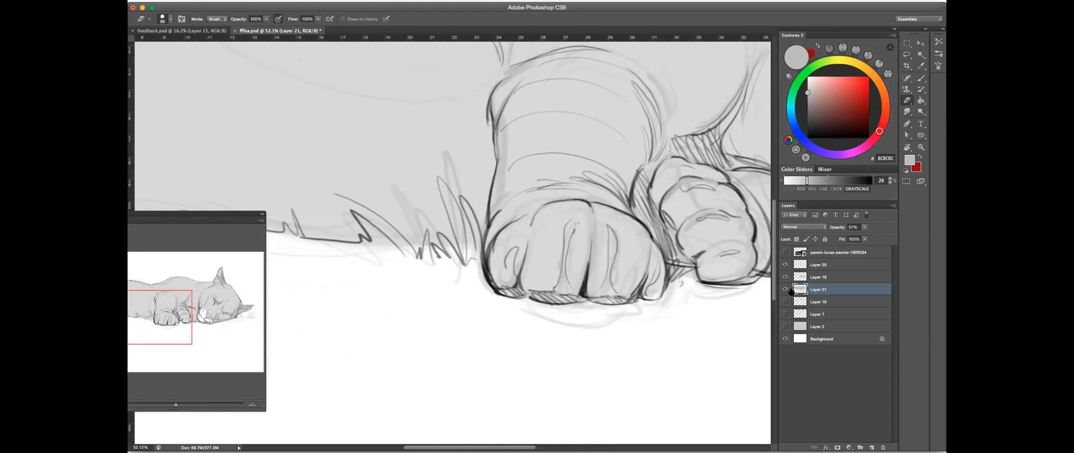
scroll(676, 253, "down", 3)
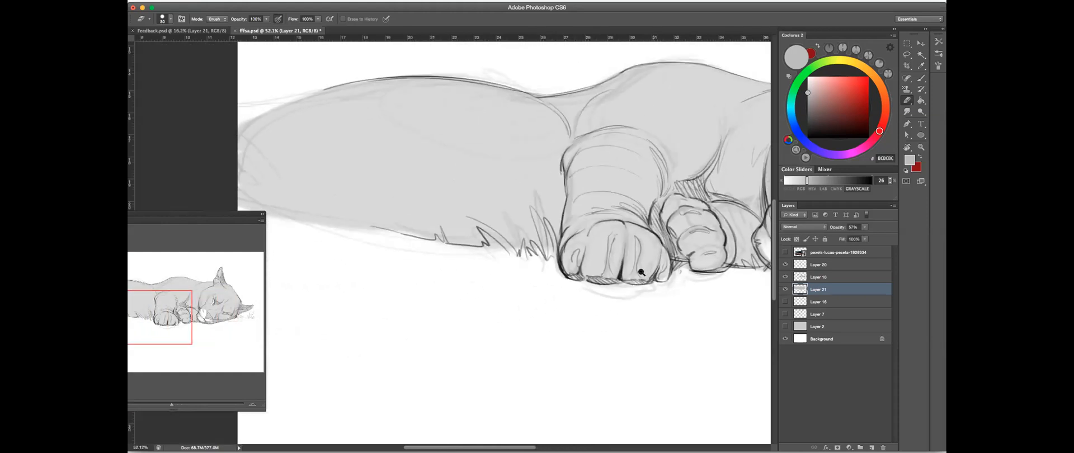
left_click_drag(653, 267, 611, 274)
key("ctrl+r")
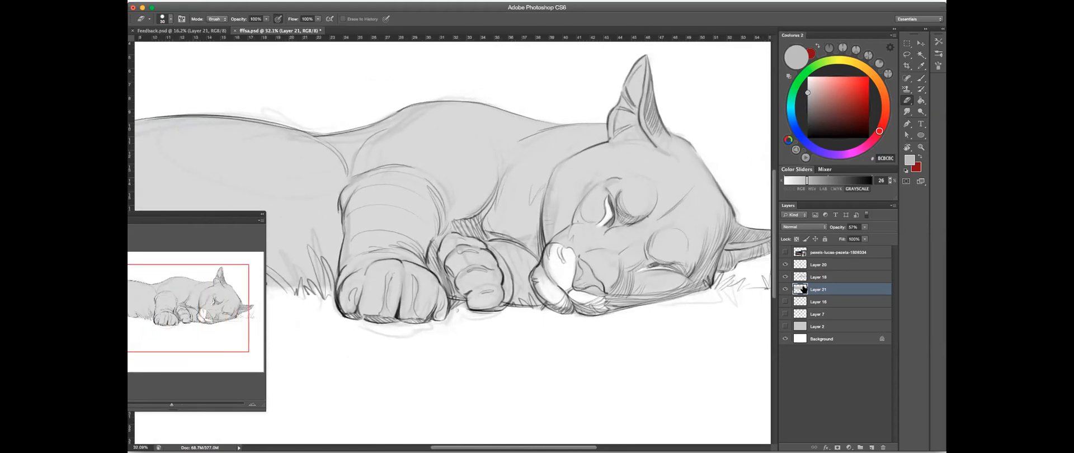
- Compare the drawing with and without the line-art layers above the gray tone, selecting Layer 20
left_click(785, 277)
left_click(784, 276)
left_click(828, 277)
left_click(784, 264)
left_click(784, 264)
left_click(784, 265)
left_click(784, 264)
left_click(833, 267)
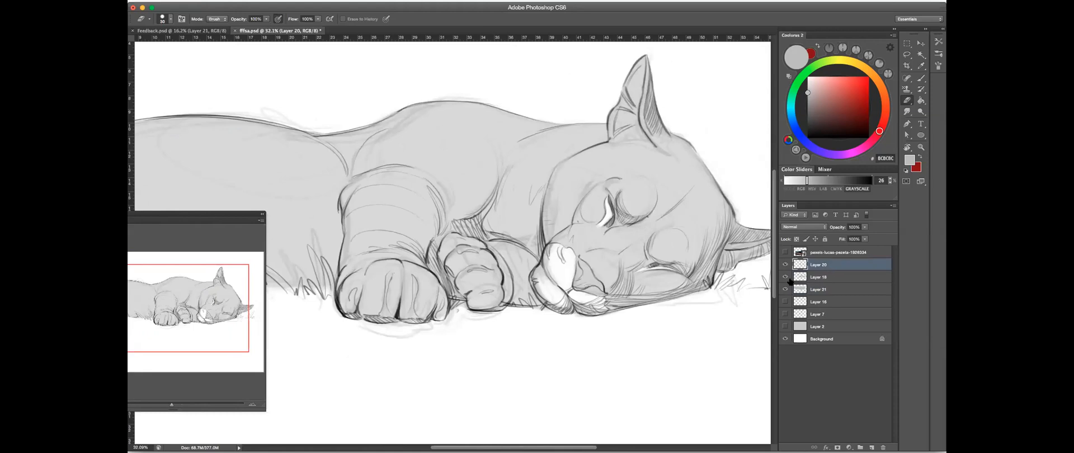
key("b")
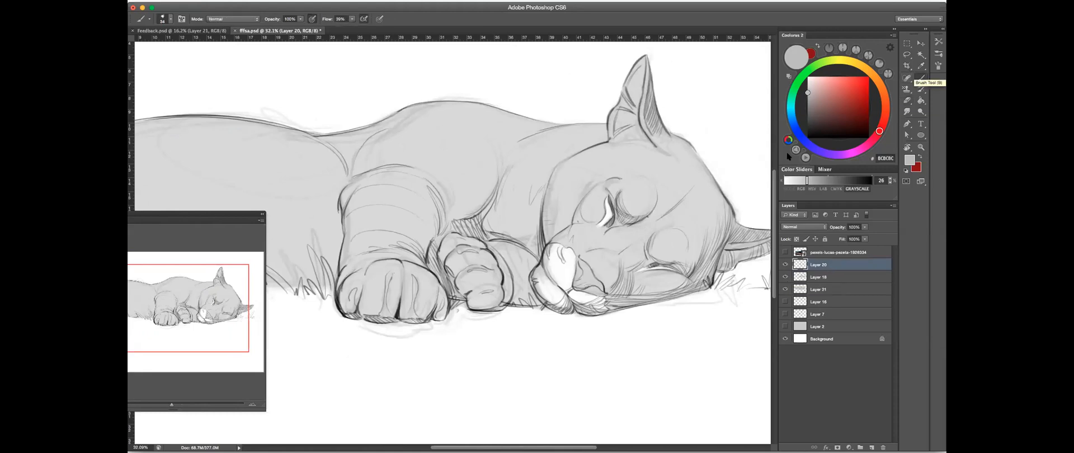
scroll(527, 197, "up", 3)
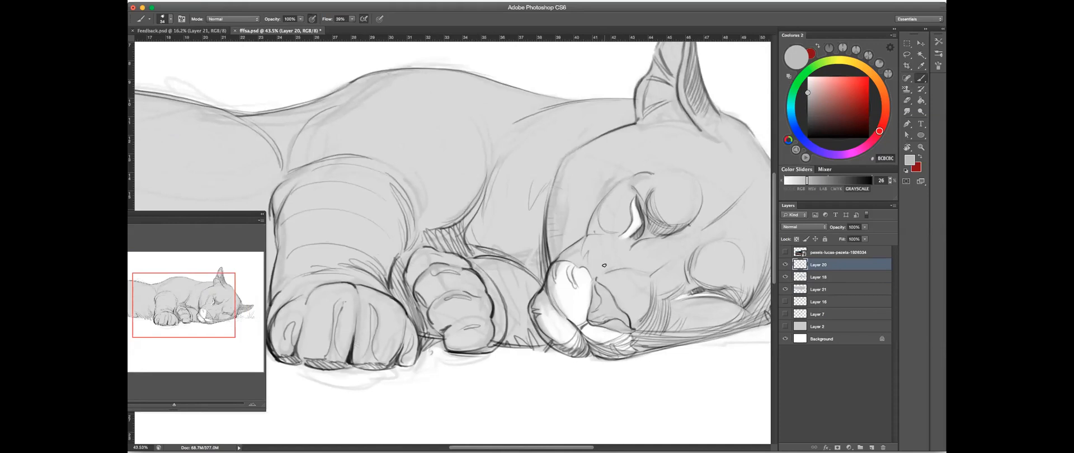
left_click_drag(655, 313, 665, 197)
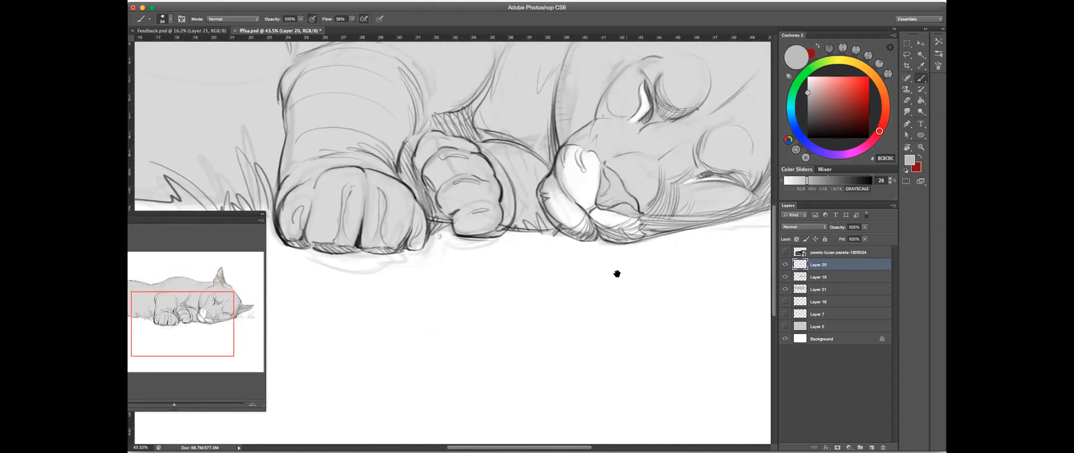
left_click_drag(572, 304, 555, 313)
left_click_drag(568, 82, 605, 219)
left_click(785, 264)
left_click(785, 265)
left_click(785, 264)
left_click(784, 265)
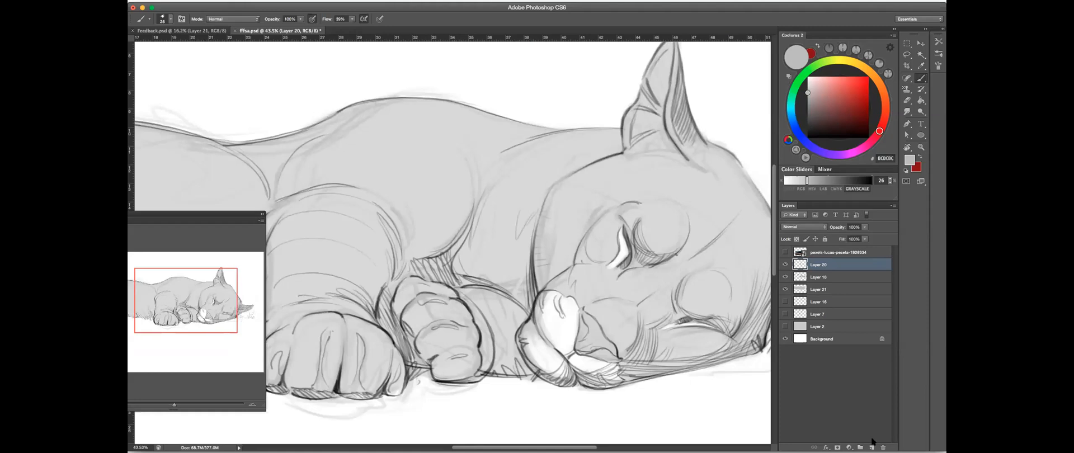
- Create a new layer above Layer 20, choose an 88% dark gray and lower the brush opacity to 36%
left_click(872, 448)
left_click(865, 181)
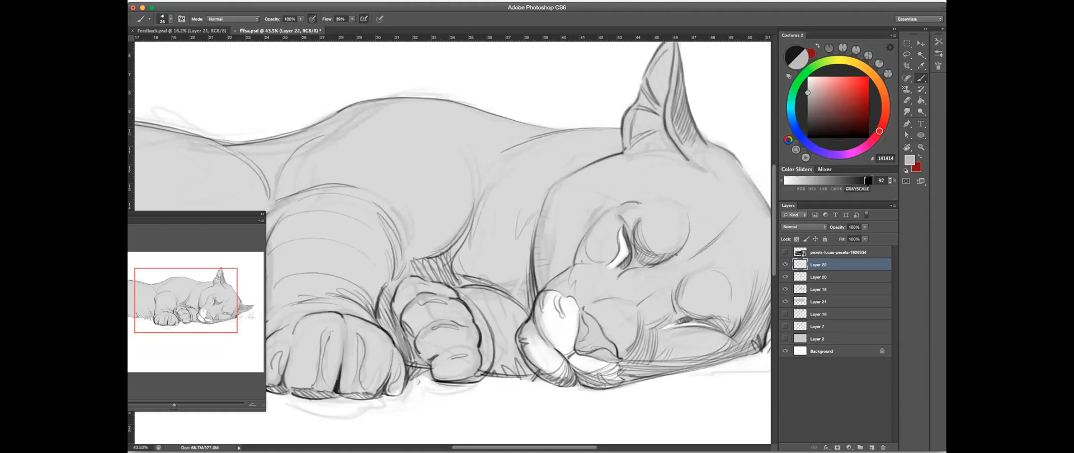
left_click_drag(865, 179, 863, 180)
left_click(300, 19)
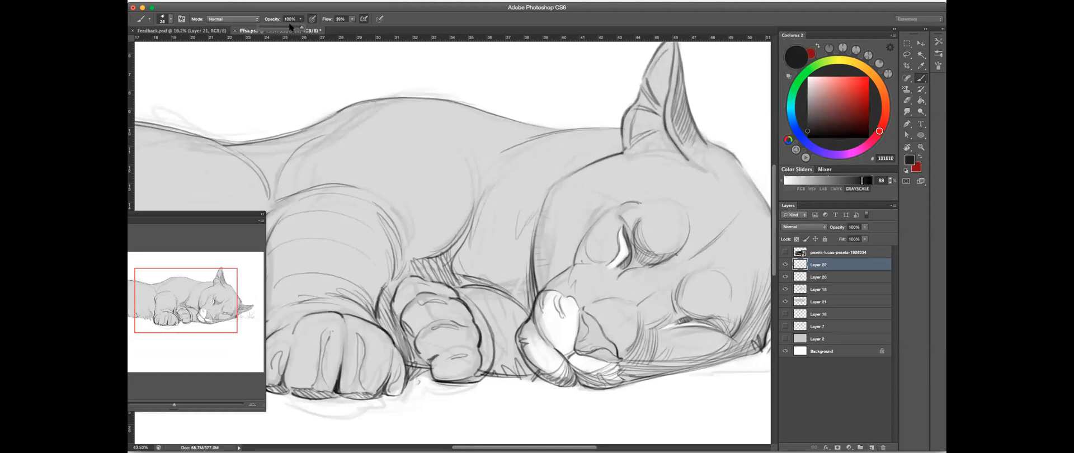
- Paint a dark shadow stroke on the neck behind the cheek and lower the opacity of Layer 22 to 66%
mouse_move(462, 254)
left_mouse_down()
mouse_move(529, 235)
mouse_move(531, 313)
left_mouse_up()
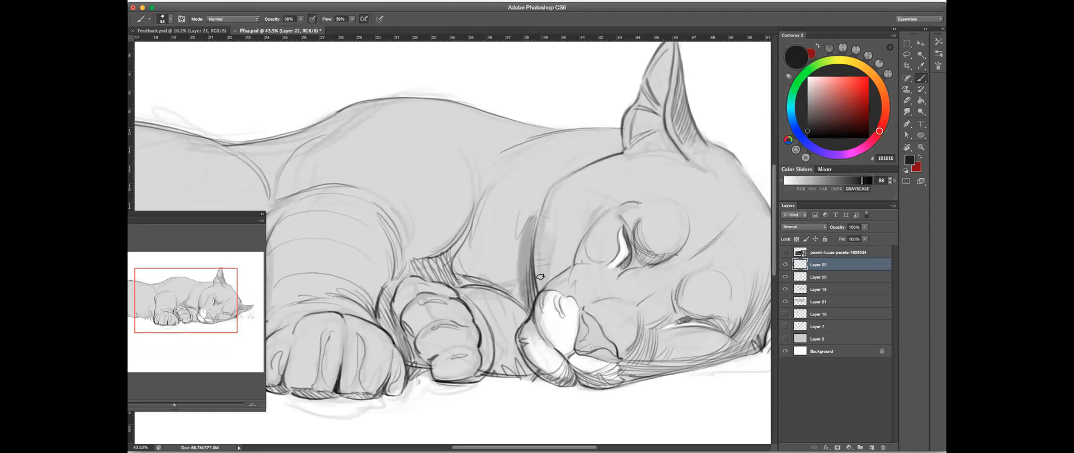
left_click_drag(865, 228, 841, 236)
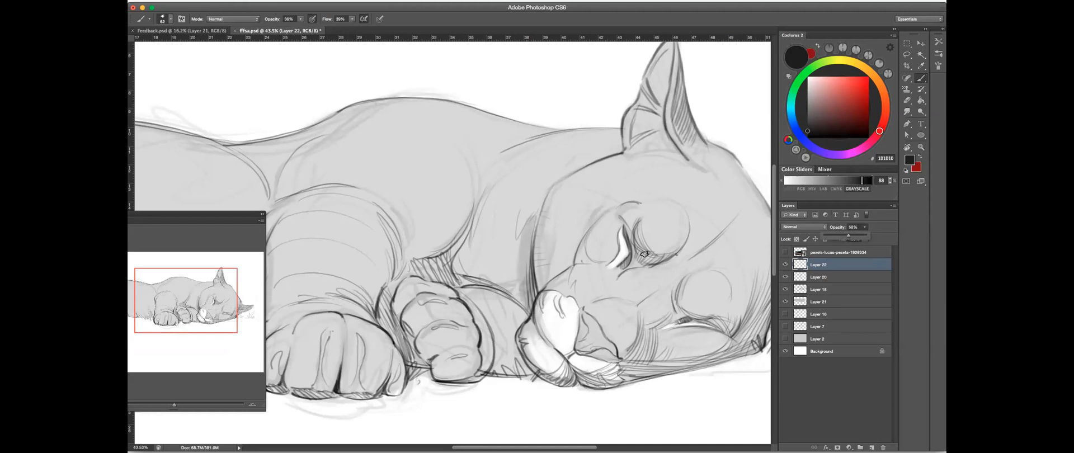
left_click_drag(549, 288, 549, 289)
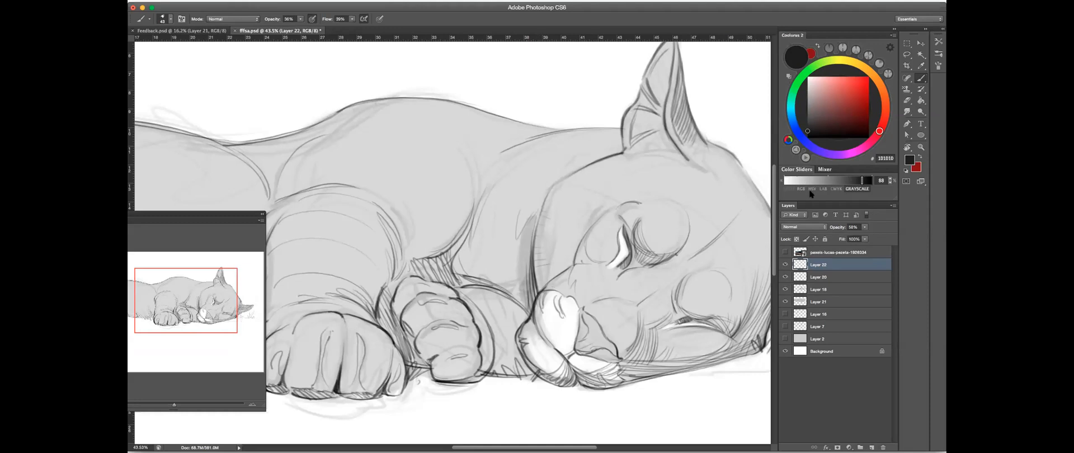
left_click(872, 448)
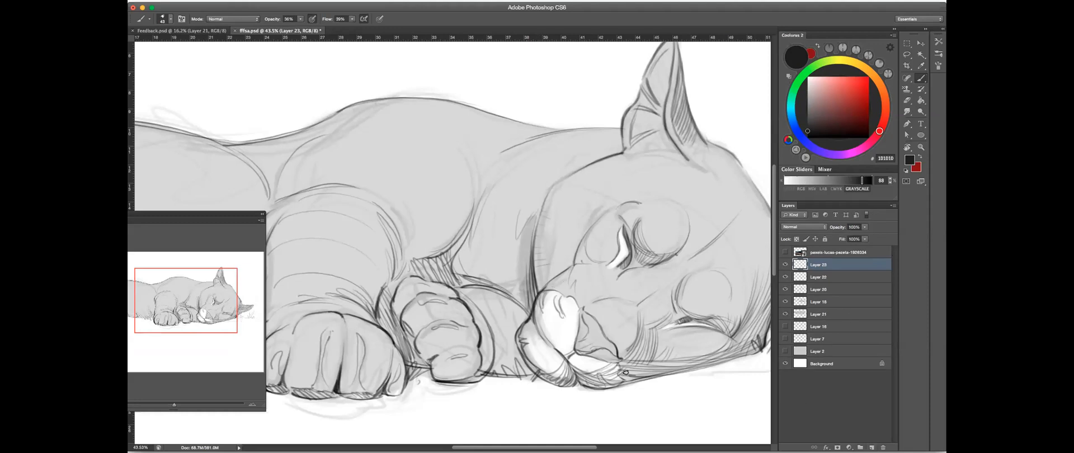
mouse_move(630, 389)
left_mouse_down()
mouse_move(705, 400)
mouse_move(641, 408)
mouse_move(708, 400)
left_mouse_up()
left_click(786, 265)
left_click(785, 265)
left_click(908, 101)
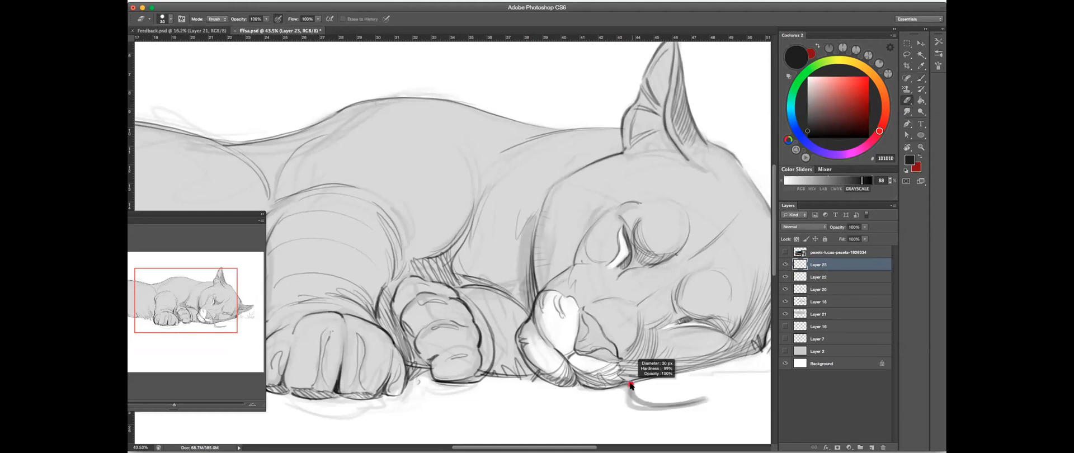
left_click_drag(680, 396, 612, 401)
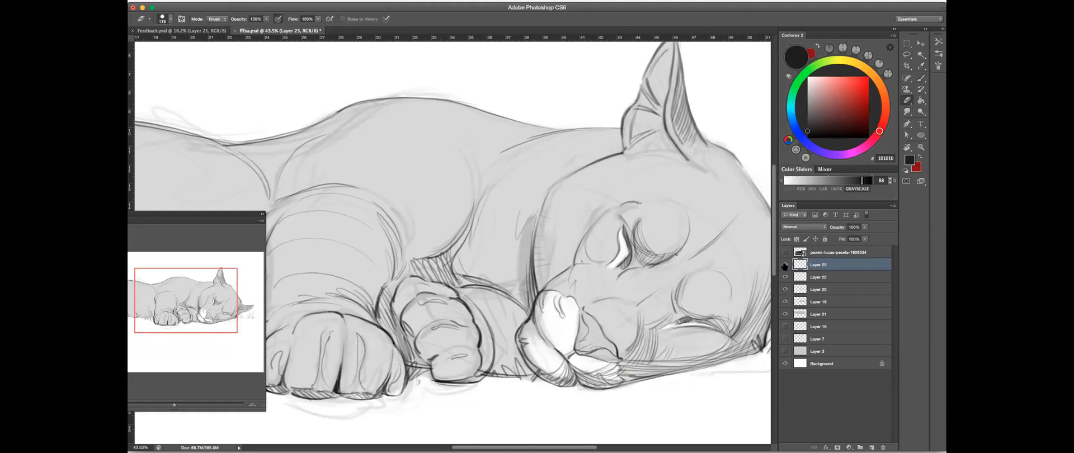
left_click(785, 278)
left_click(786, 278)
left_click(785, 278)
left_click(785, 279)
left_click(825, 279)
left_click(826, 267)
key("Delete")
left_click(786, 265)
left_click(786, 265)
- Darken and widen the neck shadow beside the cheek, raising brush opacity to 100% and setting Layer 22's opacity to 50%
left_click(921, 79)
mouse_move(530, 210)
left_mouse_down()
mouse_move(520, 235)
mouse_move(525, 221)
mouse_move(521, 291)
left_mouse_up()
mouse_move(516, 245)
left_mouse_down()
mouse_move(521, 297)
mouse_move(510, 289)
mouse_move(532, 223)
mouse_move(522, 297)
left_mouse_up()
left_click_drag(300, 20, 319, 29)
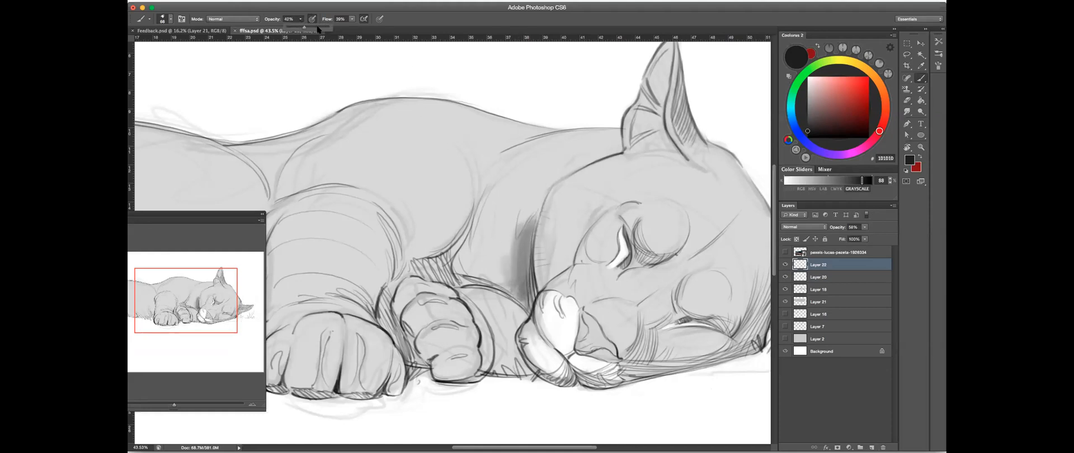
mouse_move(516, 241)
left_mouse_down()
mouse_move(517, 292)
mouse_move(528, 271)
left_mouse_up()
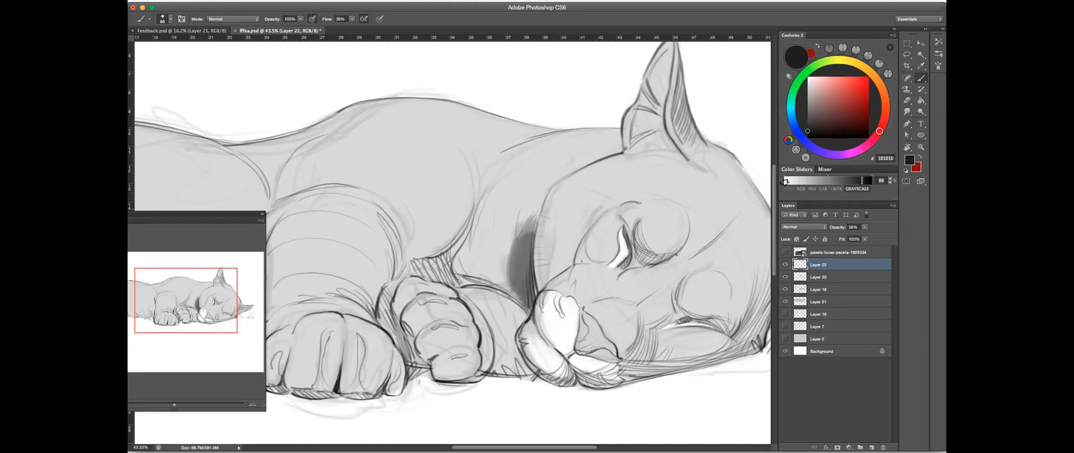
left_click_drag(865, 228, 854, 237)
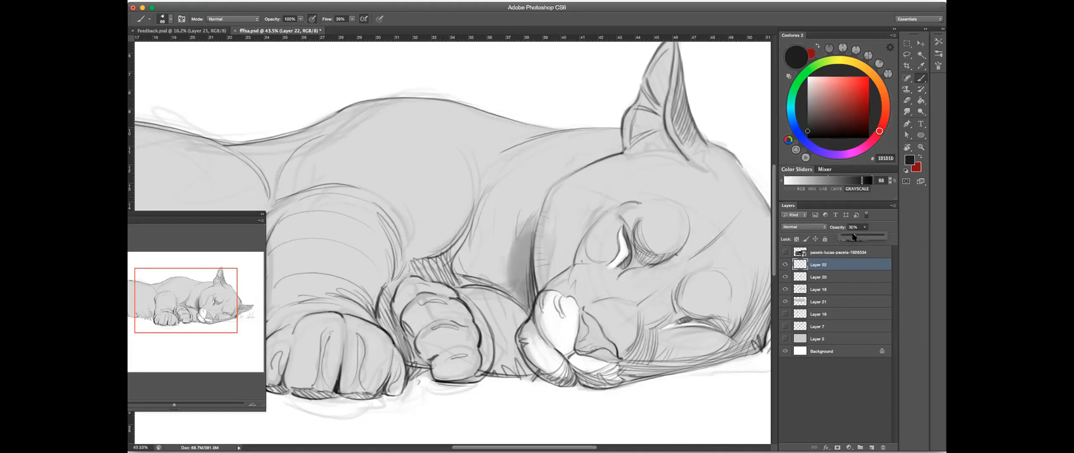
- Spread the shadow across the lower neck to the shoulder line and down around the folded paw
mouse_move(506, 270)
left_mouse_down()
mouse_move(504, 241)
mouse_move(511, 296)
left_mouse_up()
left_click_drag(504, 238, 510, 282)
left_click_drag(514, 213, 508, 268)
left_click_drag(502, 214, 498, 255)
mouse_move(496, 237)
left_mouse_down()
mouse_move(500, 282)
mouse_move(483, 275)
left_mouse_up()
mouse_move(477, 228)
left_mouse_down()
mouse_move(464, 273)
mouse_move(464, 226)
mouse_move(406, 269)
mouse_move(450, 259)
mouse_move(458, 282)
mouse_move(468, 272)
mouse_move(436, 263)
mouse_move(407, 272)
mouse_move(380, 308)
mouse_move(388, 290)
mouse_move(410, 356)
left_mouse_up()
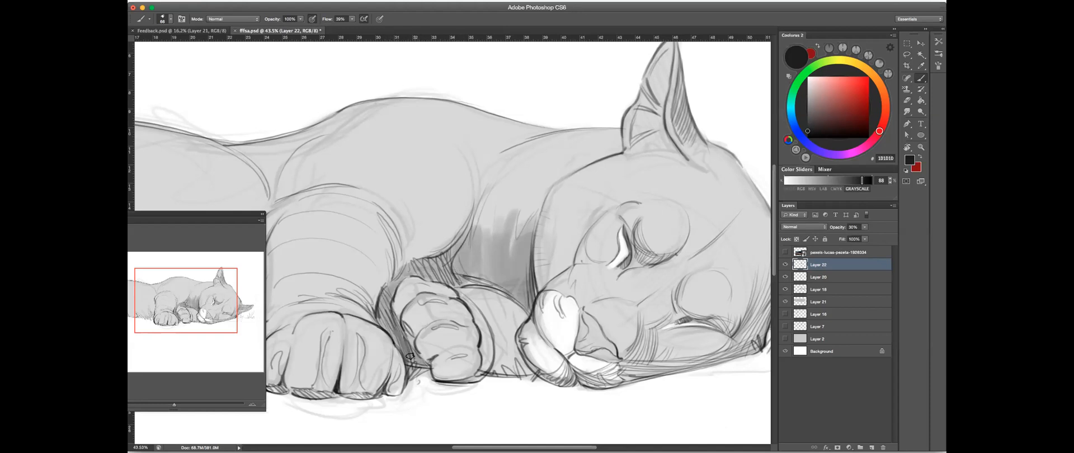
- Extend the gray shadow up the neck toward the nape, filling the area between shoulder and cheek
mouse_move(488, 199)
left_mouse_down()
mouse_move(509, 175)
mouse_move(504, 223)
mouse_move(510, 199)
mouse_move(526, 205)
mouse_move(519, 298)
left_mouse_up()
mouse_move(489, 188)
left_mouse_down()
mouse_move(473, 223)
mouse_move(448, 224)
left_mouse_up()
mouse_move(525, 143)
left_mouse_down()
mouse_move(522, 246)
mouse_move(533, 245)
mouse_move(455, 298)
left_mouse_up()
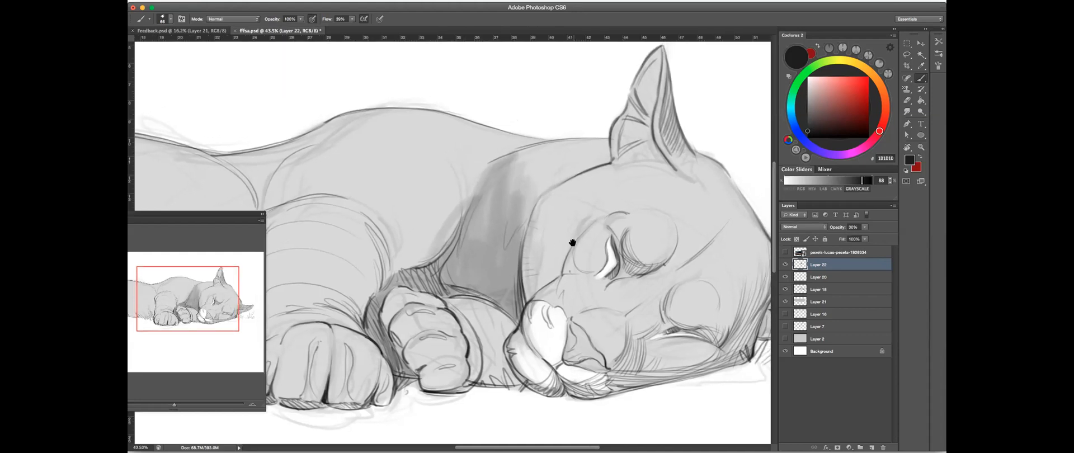
mouse_move(496, 217)
left_mouse_down()
mouse_move(563, 149)
mouse_move(515, 235)
mouse_move(560, 204)
left_mouse_up()
- Load the _SOFT 100% eraser preset, lower its opacity to 54% and fade the neck shadow near the nape
key("e")
left_click(939, 42)
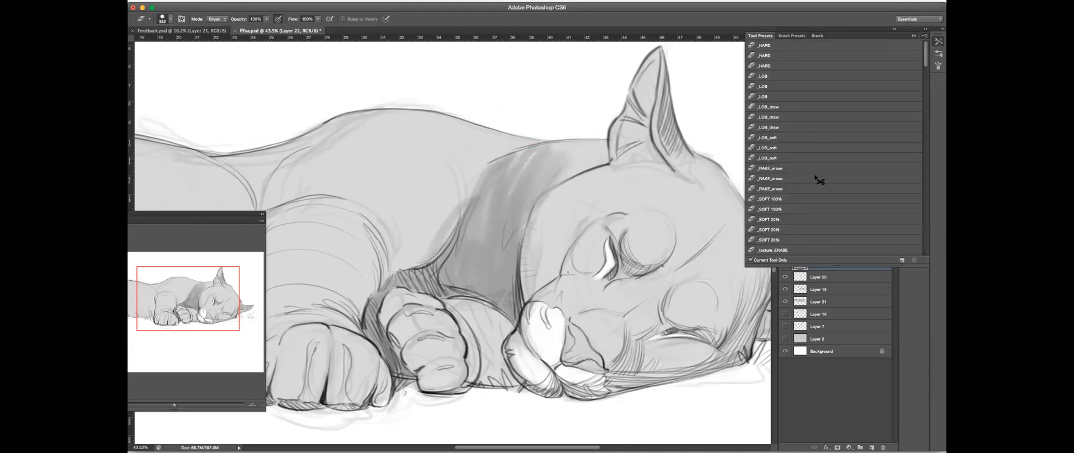
left_click(788, 219, "alt")
left_click(787, 210)
left_click(913, 35)
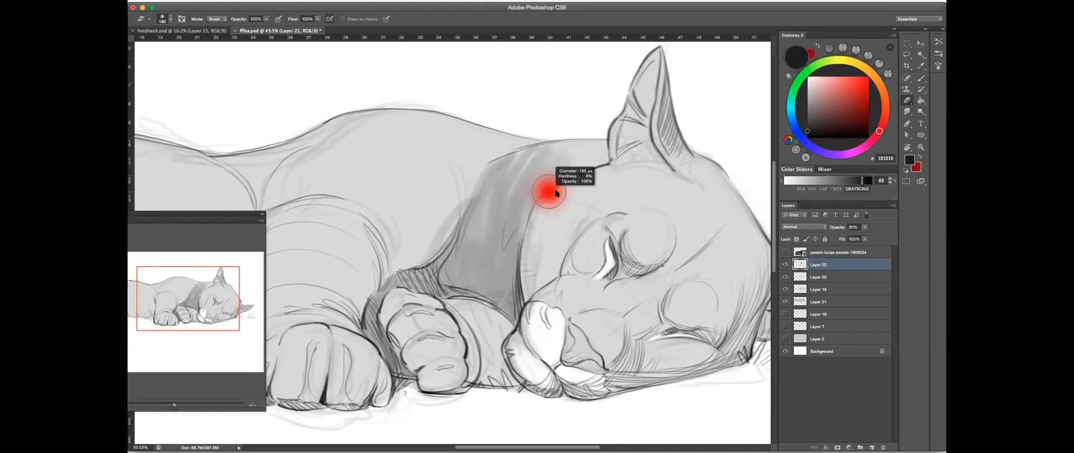
left_click_drag(267, 19, 246, 29)
left_click_drag(548, 146, 554, 148)
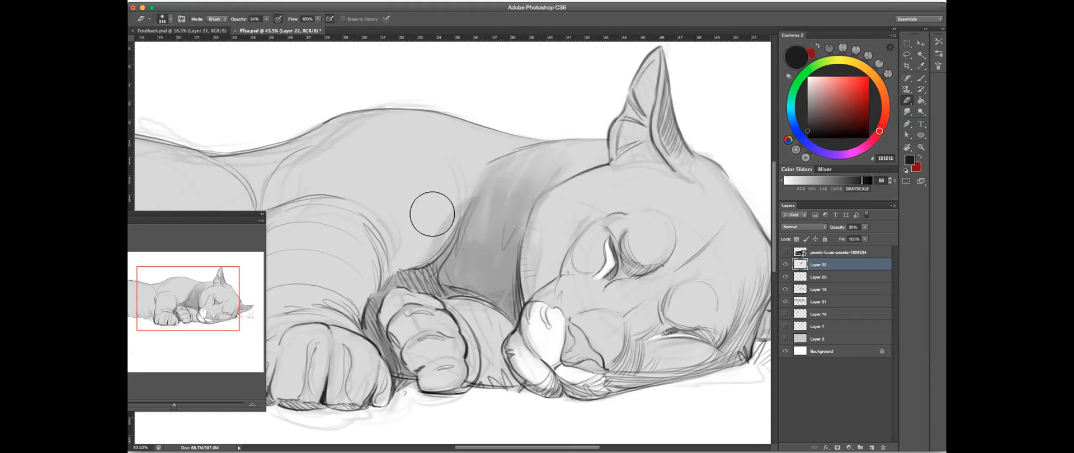
- Examine the tones with and without the Layer 20 line art, and view the shading across the whole puma
left_click(827, 275)
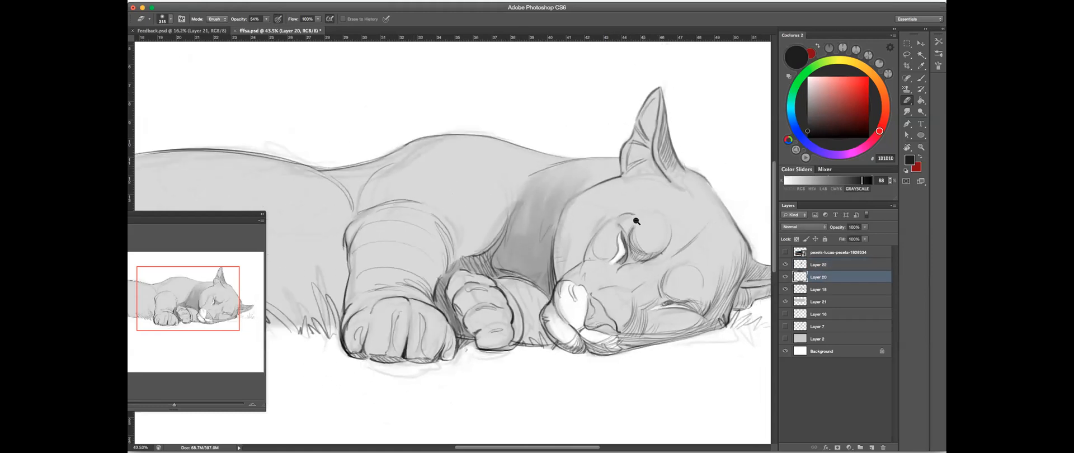
left_click(636, 221, "alt")
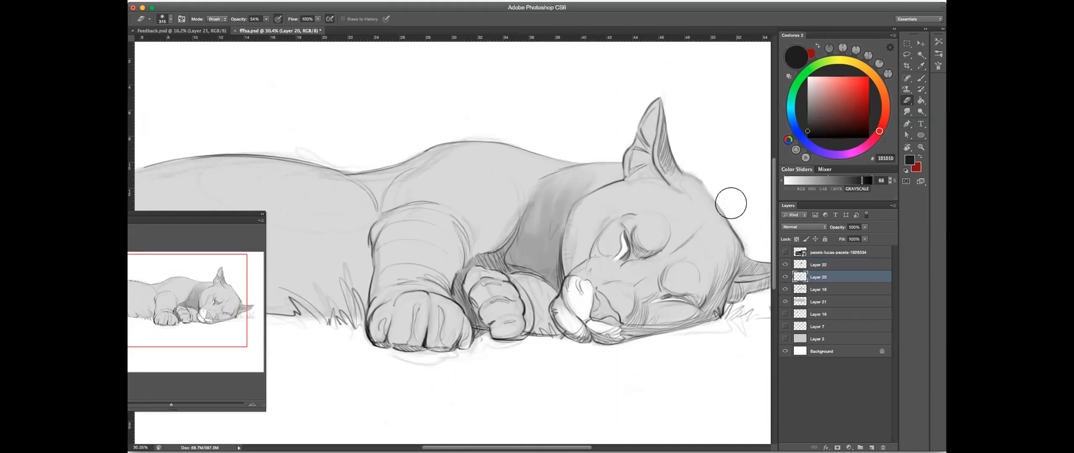
left_click_drag(564, 151, 556, 151)
mouse_move(515, 184)
left_mouse_down()
mouse_move(511, 192)
mouse_move(647, 178)
left_mouse_up()
left_click_drag(447, 179, 460, 178)
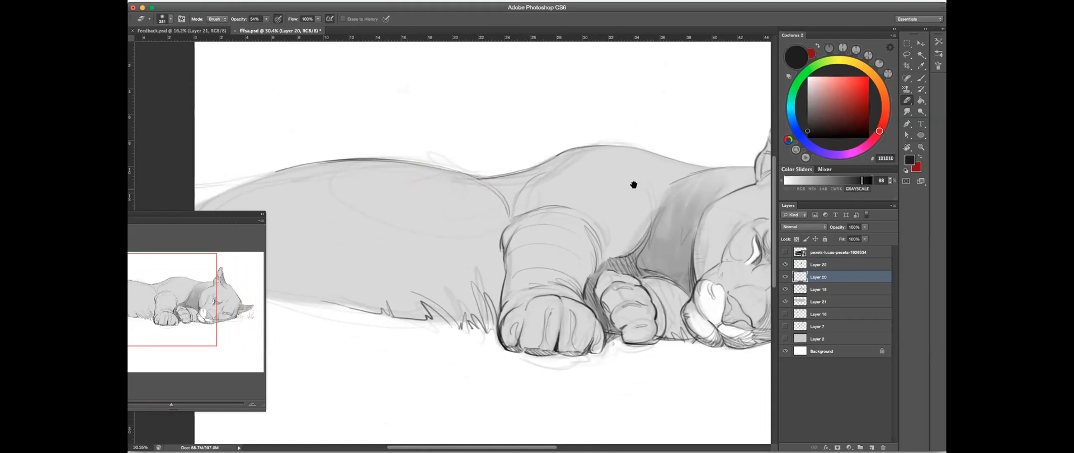
scroll(633, 183, "right", 10)
left_click_drag(502, 253, 490, 296)
left_click_drag(520, 256, 563, 228)
key("b")
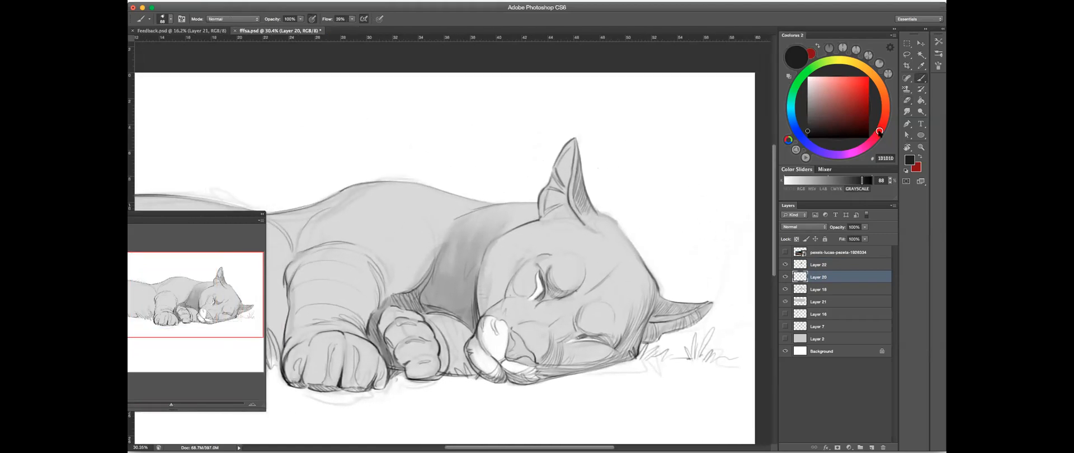
- Compare the drawing with and without Layer 22 and softly lighten part of the neck shadow with the eraser
left_click(785, 265)
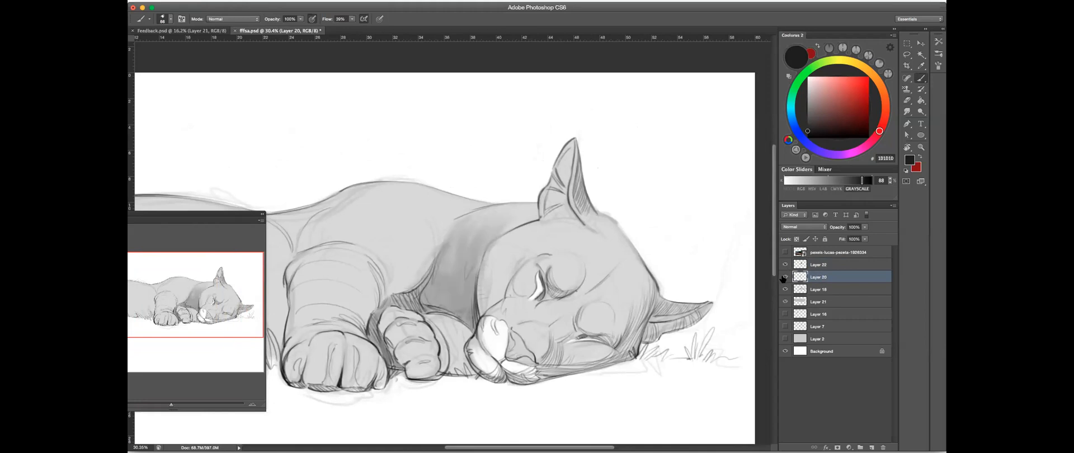
left_click(828, 266)
left_click(785, 265)
left_click(784, 266)
key("e")
mouse_move(503, 262)
left_mouse_down()
mouse_move(495, 256)
mouse_move(478, 280)
left_mouse_up()
- Brush gray shading onto the shoulder just behind the neck shadow and reduce the brush size
left_click(921, 80)
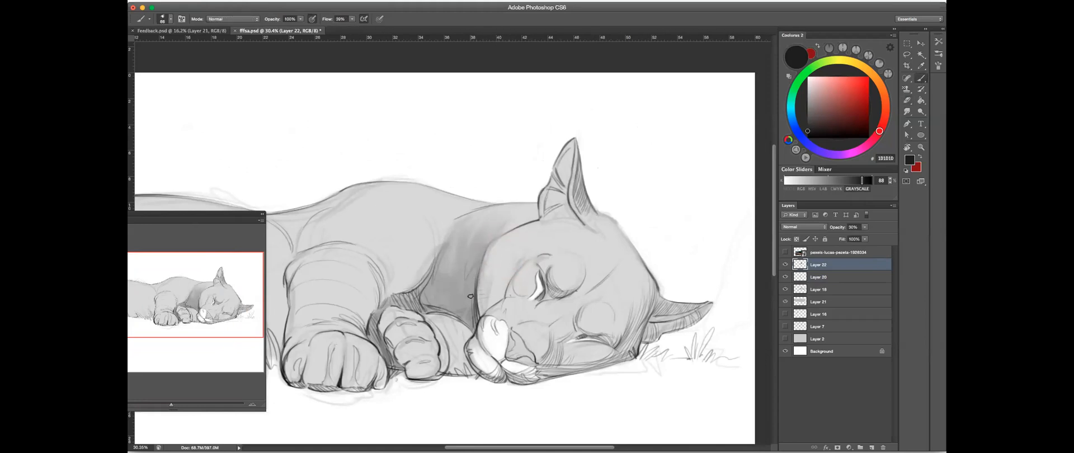
mouse_move(408, 295)
left_mouse_down()
mouse_move(469, 275)
mouse_move(484, 213)
mouse_move(455, 276)
mouse_move(456, 255)
left_mouse_up()
left_click(453, 248, "alt")
key("bracketleft")
key("bracketleft")
key("bracketleft")
key("bracketleft")
- Check Layer 22 with its opacity at 50%, and deepen the shading on the neck and shoulder
left_click(785, 265)
left_click(784, 264)
left_click(865, 227)
mouse_move(864, 235)
left_mouse_down()
mouse_move(932, 226)
mouse_move(851, 235)
left_mouse_up()
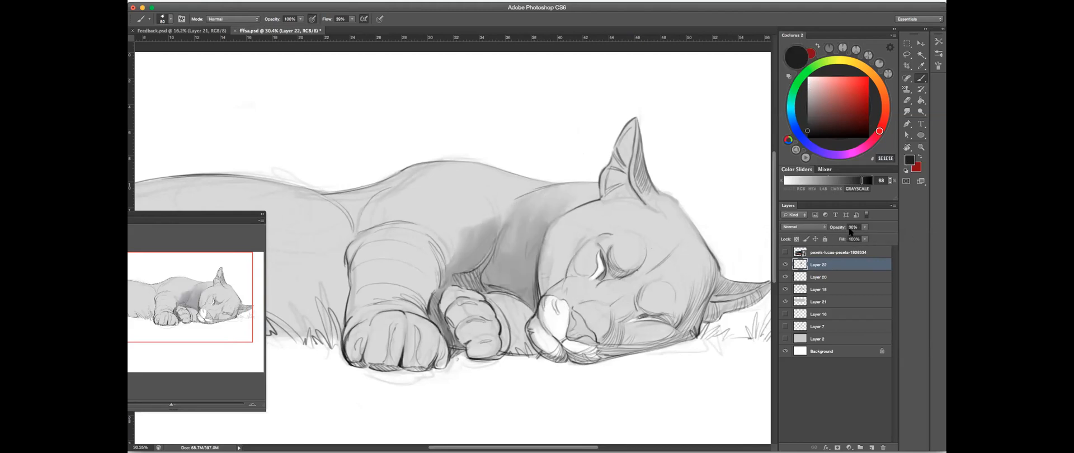
left_click_drag(512, 224, 510, 273)
mouse_move(443, 233)
left_mouse_down()
mouse_move(448, 272)
mouse_move(454, 233)
mouse_move(463, 255)
mouse_move(496, 226)
mouse_move(484, 198)
mouse_move(479, 265)
mouse_move(488, 205)
mouse_move(486, 262)
mouse_move(504, 236)
left_mouse_up()
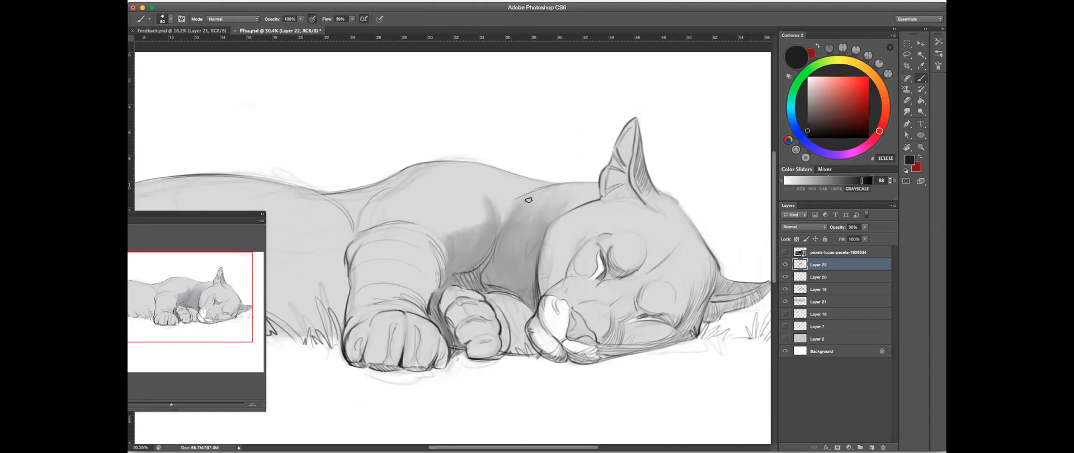
- Brush gray shading down the outer edge of the front leg and onto the side of its paw
left_click_drag(471, 278, 544, 239)
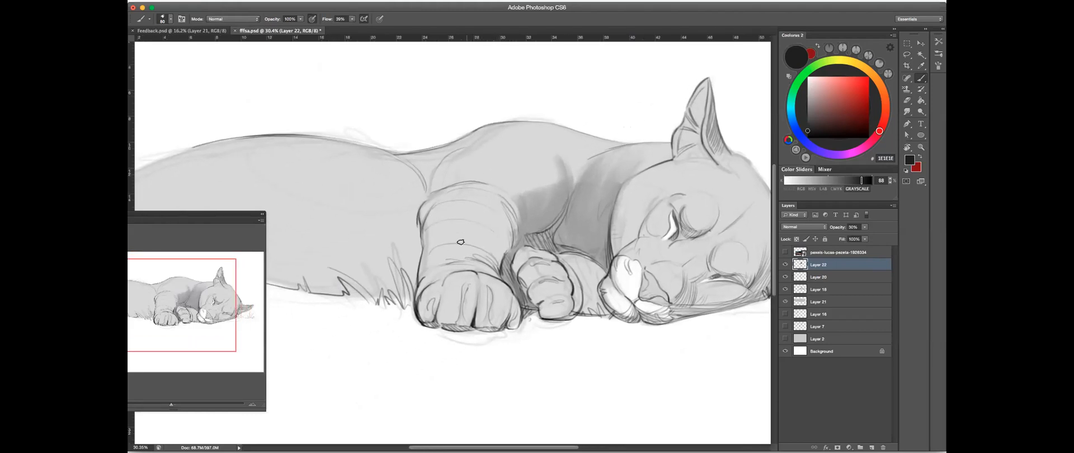
mouse_move(427, 217)
left_mouse_down()
mouse_move(423, 281)
mouse_move(425, 253)
left_mouse_up()
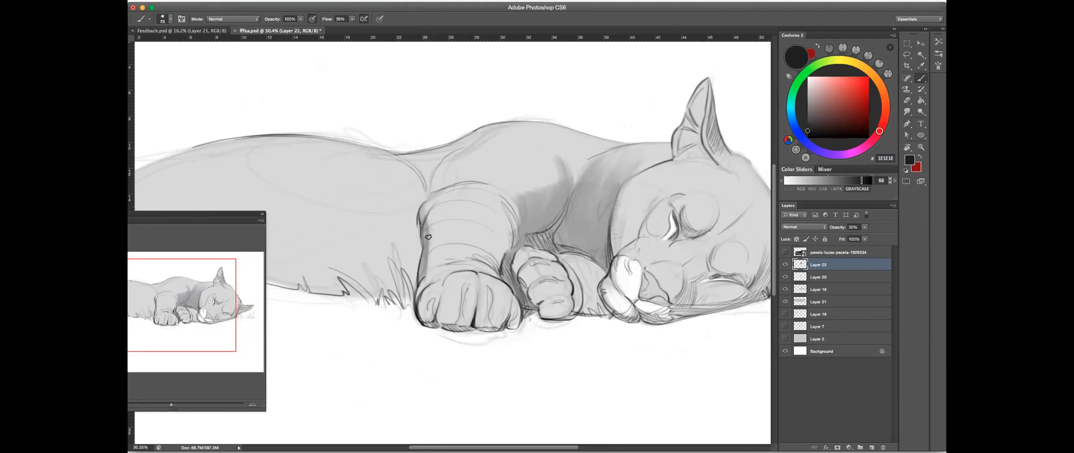
mouse_move(434, 219)
left_mouse_down()
mouse_move(432, 229)
mouse_move(436, 208)
mouse_move(429, 261)
left_mouse_up()
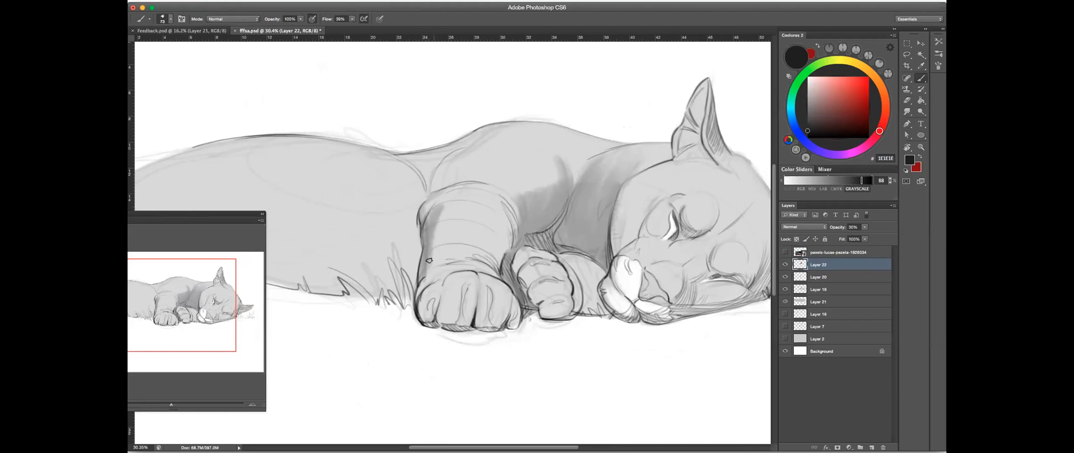
left_click_drag(433, 212, 442, 268)
left_click_drag(417, 304, 425, 320)
mouse_move(426, 293)
left_mouse_down()
mouse_move(424, 312)
mouse_move(503, 282)
left_mouse_up()
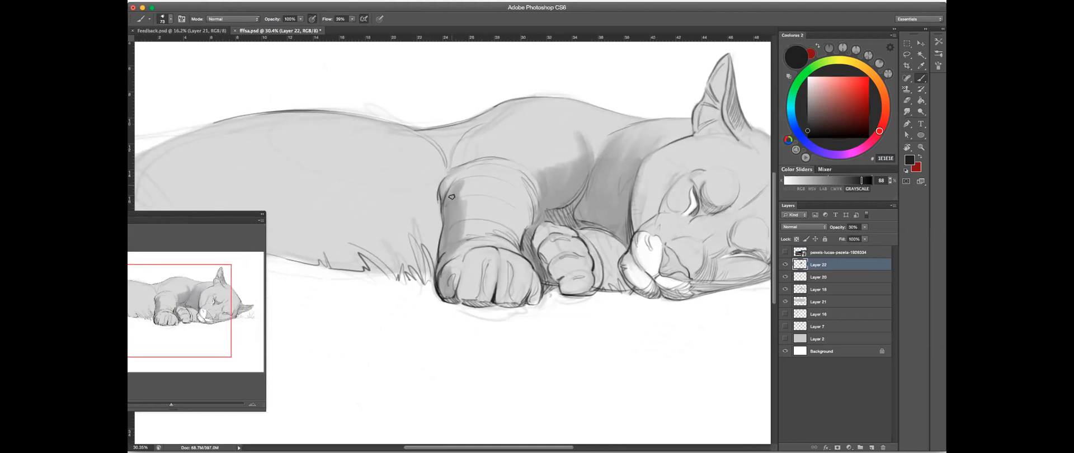
- Shade the rear edge of the shoulder above the front leg, and soften the shoulder shadows with a larger eraser
left_click_drag(469, 158, 449, 171)
mouse_move(479, 129)
left_mouse_down()
mouse_move(452, 167)
mouse_move(473, 159)
left_mouse_up()
left_click_drag(572, 169, 541, 218)
key("e")
key("bracketright")
key("bracketright")
key("bracketright")
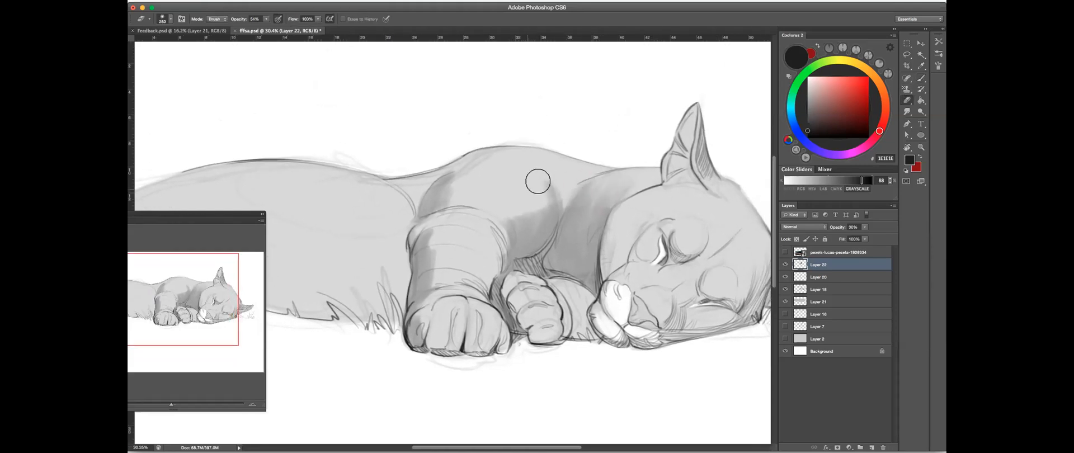
mouse_move(487, 189)
left_mouse_down()
mouse_move(542, 192)
mouse_move(492, 220)
mouse_move(529, 192)
mouse_move(544, 203)
mouse_move(446, 211)
mouse_move(458, 201)
left_mouse_up()
left_click_drag(524, 202, 610, 208)
- Brush broad diagonal gray strokes over the flank behind the front leg
key("b")
mouse_move(491, 243)
left_mouse_down()
mouse_move(480, 316)
mouse_move(484, 249)
mouse_move(438, 309)
mouse_move(480, 241)
mouse_move(428, 314)
mouse_move(384, 283)
mouse_move(363, 308)
mouse_move(294, 310)
mouse_move(336, 277)
left_mouse_up()
left_click(481, 283, "ctrl+alt")
mouse_move(519, 185)
left_mouse_down()
mouse_move(423, 263)
mouse_move(388, 261)
left_mouse_up()
scroll(571, 225, "right", 6)
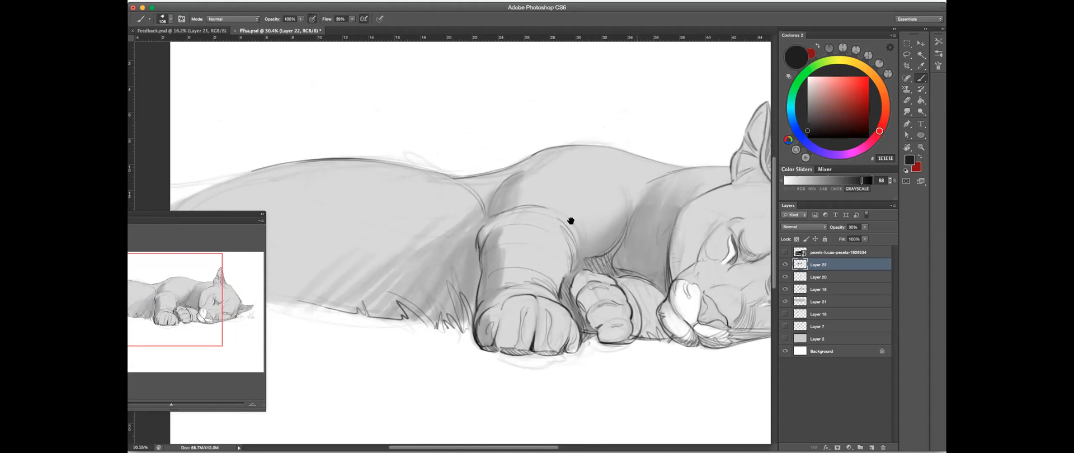
- Shade the underside of the jaw, the lower cheek and the side of the head near the lower ear
left_click_drag(573, 294, 567, 293)
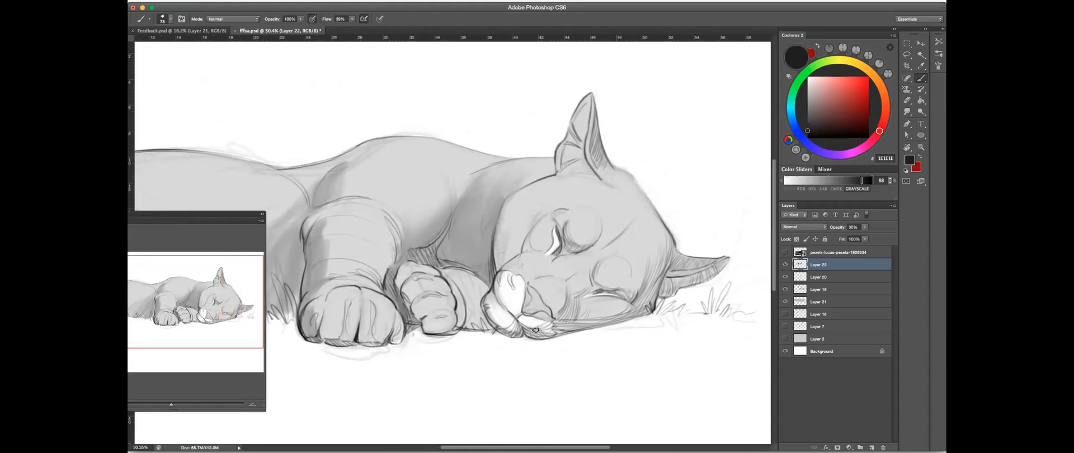
mouse_move(535, 331)
left_mouse_down()
mouse_move(636, 313)
mouse_move(589, 318)
mouse_move(629, 315)
mouse_move(580, 312)
mouse_move(582, 304)
mouse_move(584, 322)
mouse_move(646, 307)
mouse_move(586, 319)
mouse_move(640, 306)
mouse_move(608, 313)
left_mouse_up()
mouse_move(648, 276)
left_mouse_down()
mouse_move(650, 299)
mouse_move(667, 245)
mouse_move(639, 294)
mouse_move(667, 256)
mouse_move(662, 244)
mouse_move(653, 283)
mouse_move(648, 263)
mouse_move(619, 288)
left_mouse_up()
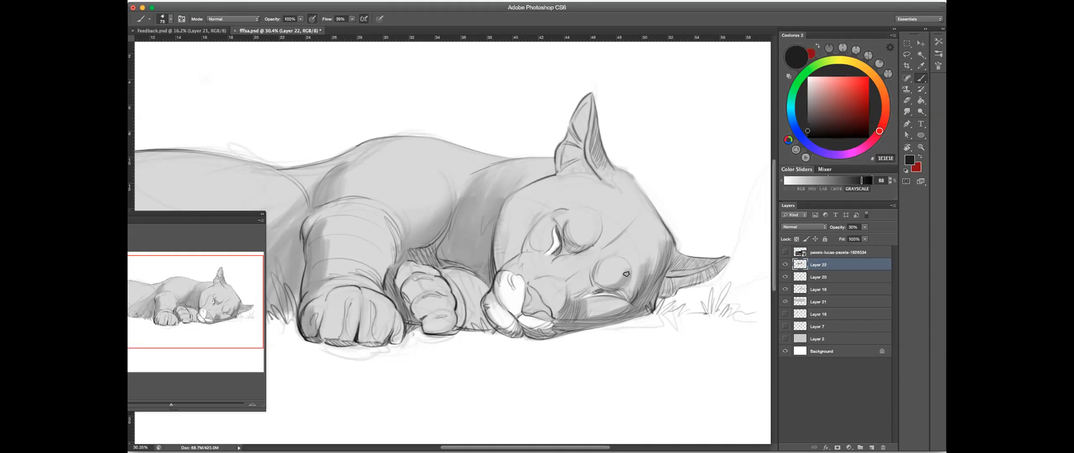
- Fit the whole drawing in view and flip the canvas horizontally
scroll(657, 234, "down", 4)
scroll(642, 239, "up", 1)
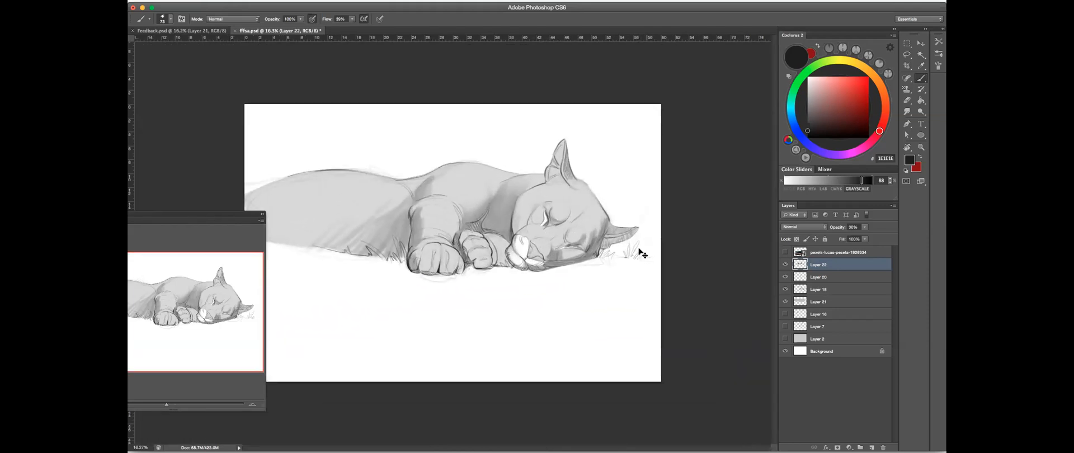
key("super+shift+h")
key("super+Tab")
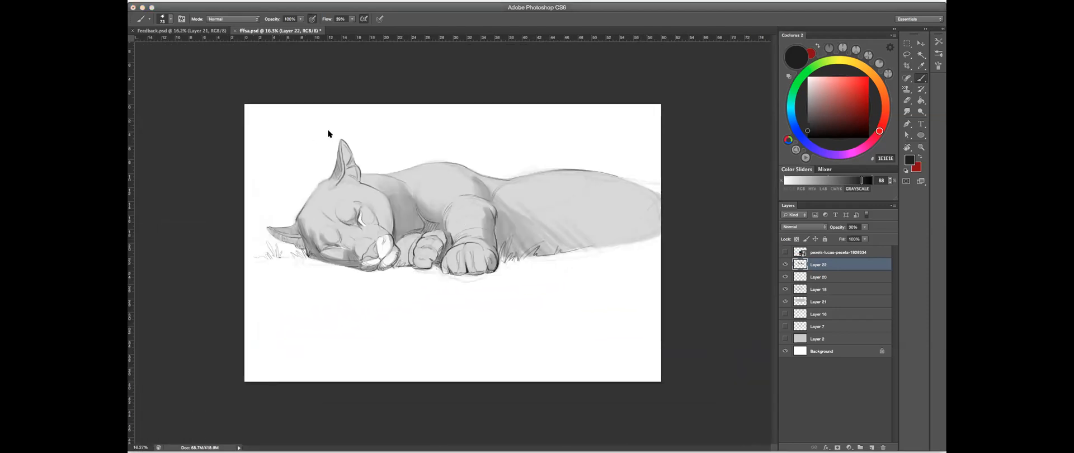
- Shade around the lower eye socket, clean its edge with the eraser, and darken the cheek below that eye
left_click(433, 150)
left_click_drag(345, 242, 451, 224)
left_click_drag(451, 224, 506, 225)
left_click_drag(355, 215, 444, 254)
left_click_drag(381, 240, 393, 275)
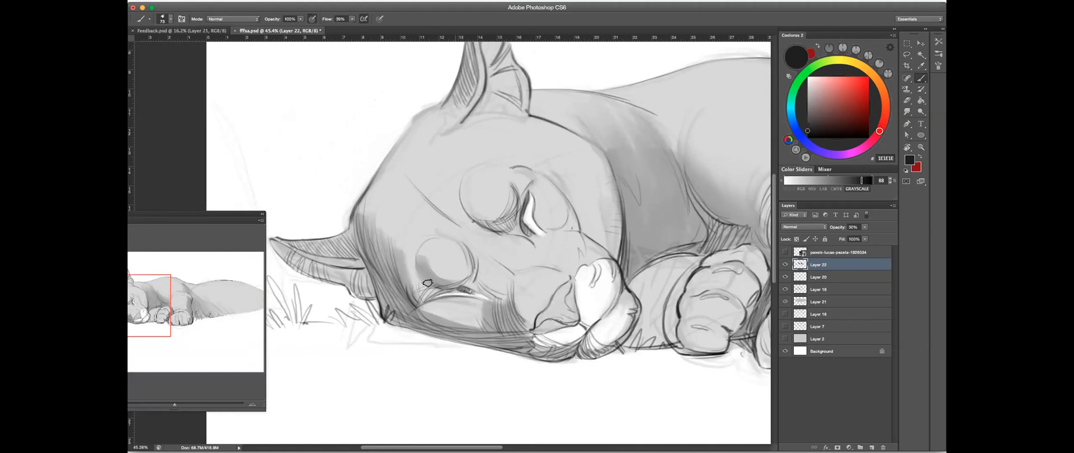
left_click(906, 101)
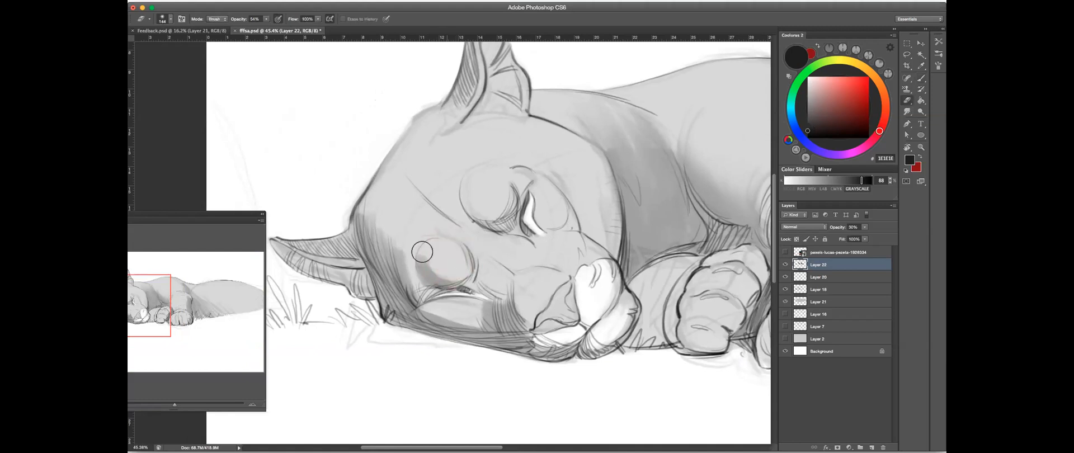
key("b")
left_click_drag(469, 275, 402, 268)
left_click_drag(434, 322, 482, 324)
- Move the Navigator fully into view and deepen the shading below the upper eye and beside the nose bridge
left_click_drag(233, 218, 290, 213)
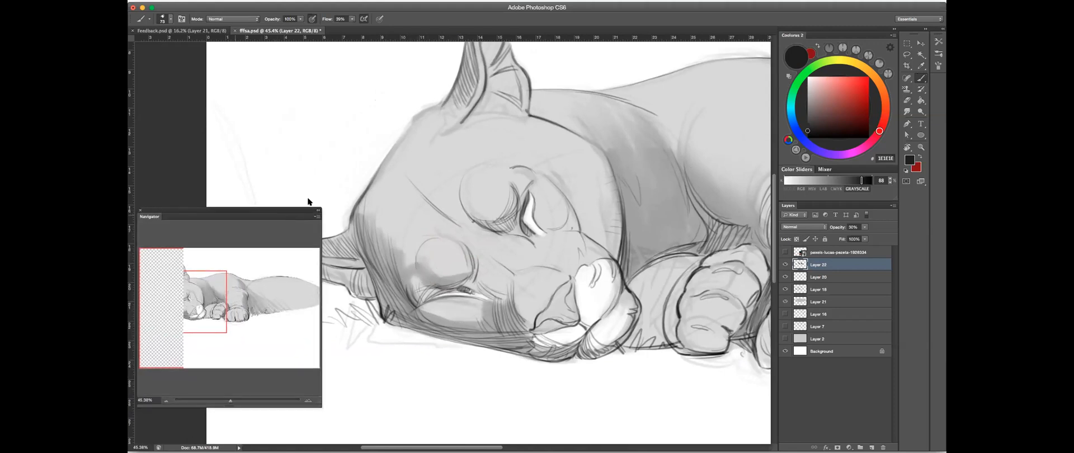
mouse_move(483, 223)
left_mouse_down()
mouse_move(513, 203)
mouse_move(510, 223)
mouse_move(482, 224)
left_mouse_up()
key("e")
left_click(921, 77)
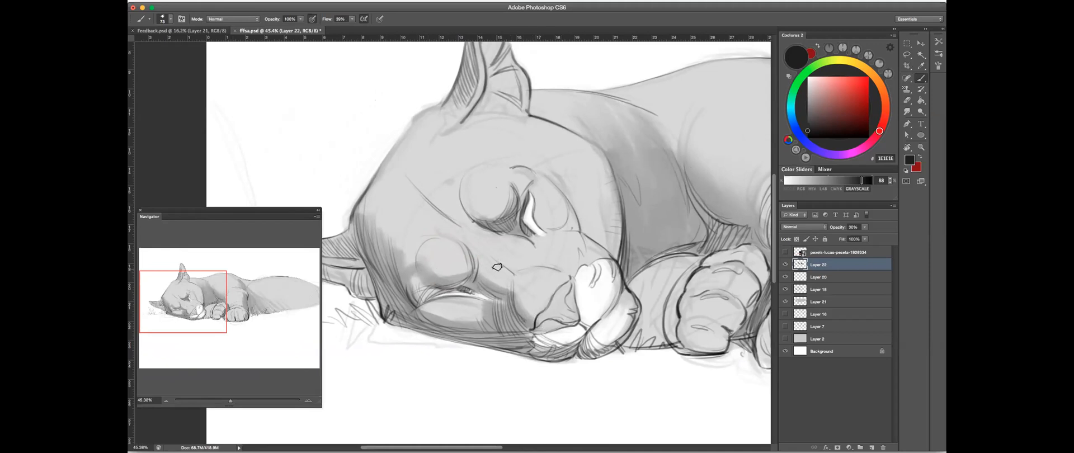
- Shade the nose and lip area, and erase excess tone from the white part of the muzzle
left_click_drag(537, 326, 569, 318)
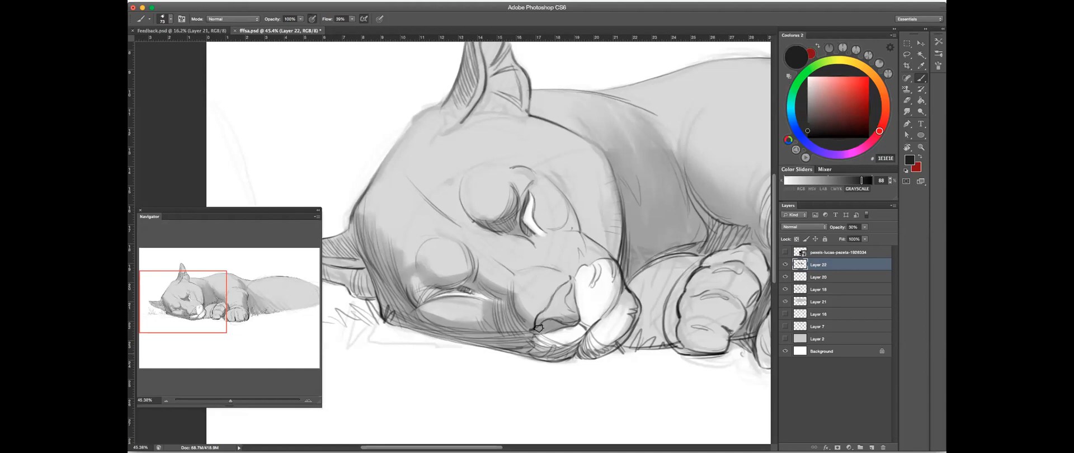
key("e")
left_click_drag(576, 327, 568, 331)
left_click(924, 78)
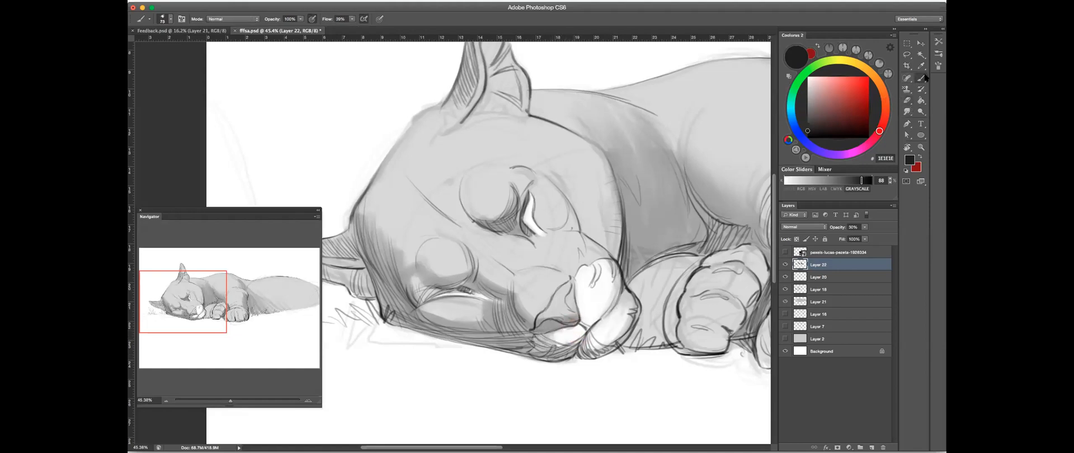
left_click_drag(613, 231, 576, 191)
left_click_drag(522, 298, 528, 296)
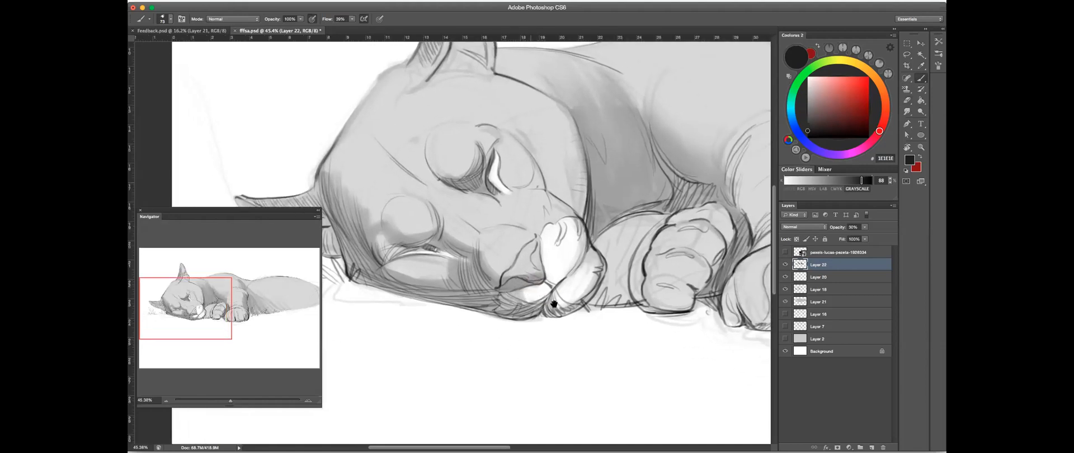
left_click_drag(583, 275, 540, 272)
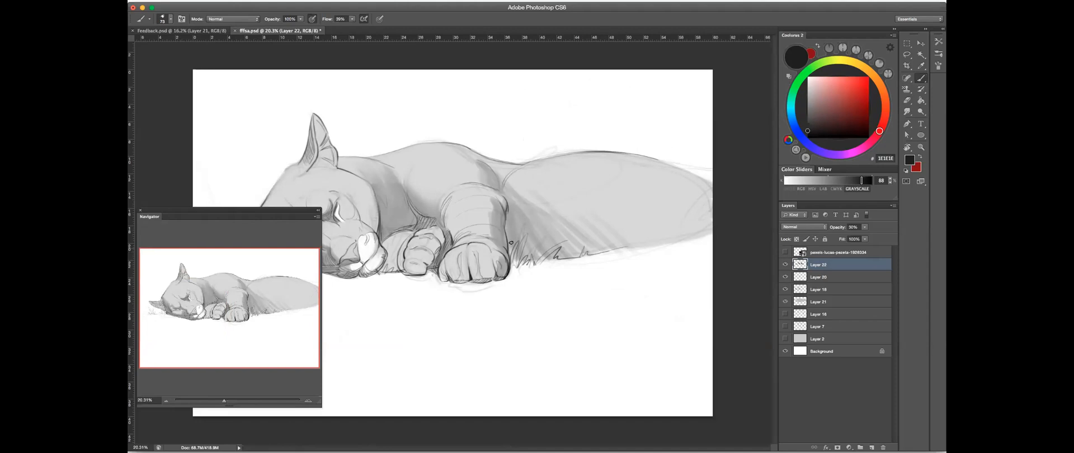
- Brush gray shading onto the tucked foreleg between the muzzle and the smaller paw
left_click_drag(415, 261, 536, 231)
mouse_move(411, 207)
left_mouse_down()
mouse_move(498, 204)
mouse_move(450, 206)
left_mouse_up()
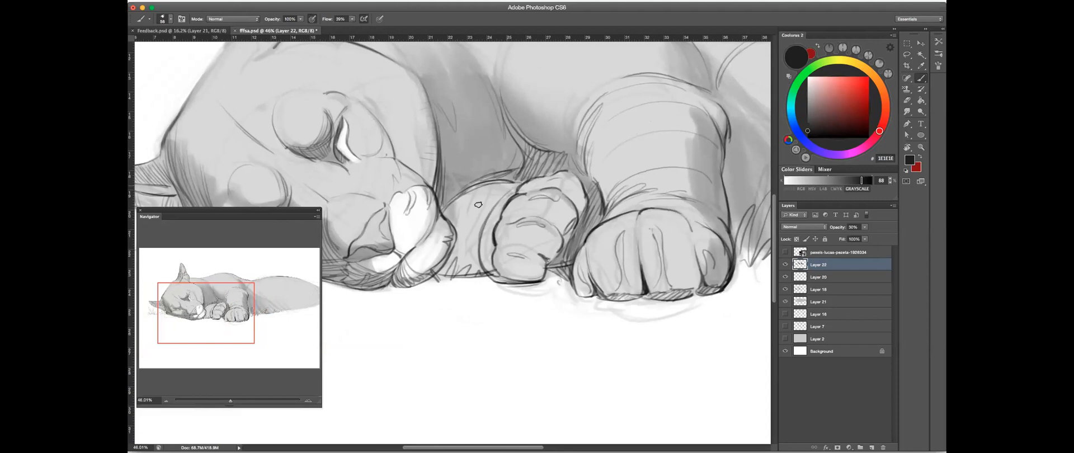
left_click_drag(453, 236, 451, 272)
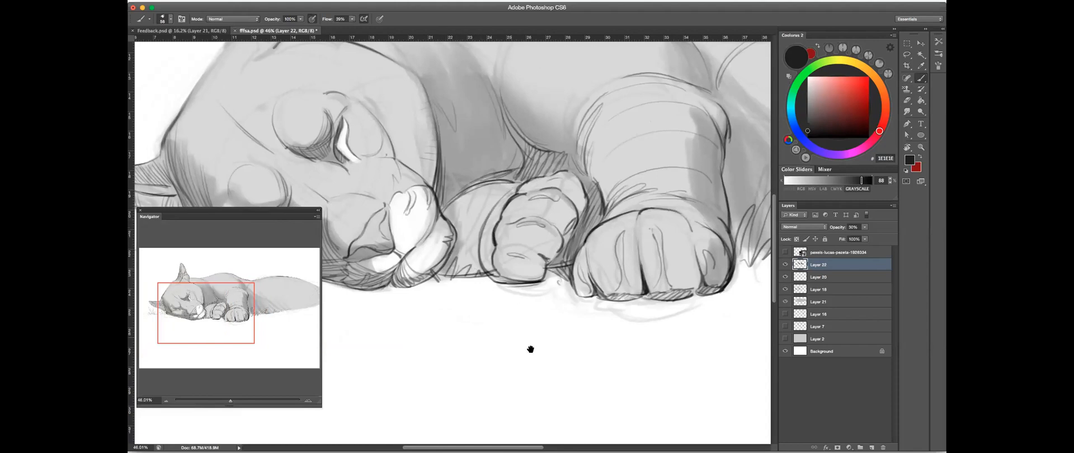
- Sketch a small tapered box diagram with a dividing line in the empty area below the puma's head
mouse_move(546, 287)
left_mouse_down()
mouse_move(535, 233)
mouse_move(493, 219)
left_mouse_up()
left_click_drag(437, 199, 451, 242)
mouse_move(438, 199)
left_mouse_down()
mouse_move(412, 217)
mouse_move(419, 256)
mouse_move(402, 244)
mouse_move(383, 255)
mouse_move(395, 266)
mouse_move(414, 258)
mouse_move(391, 271)
left_mouse_up()
left_click_drag(397, 226, 386, 256)
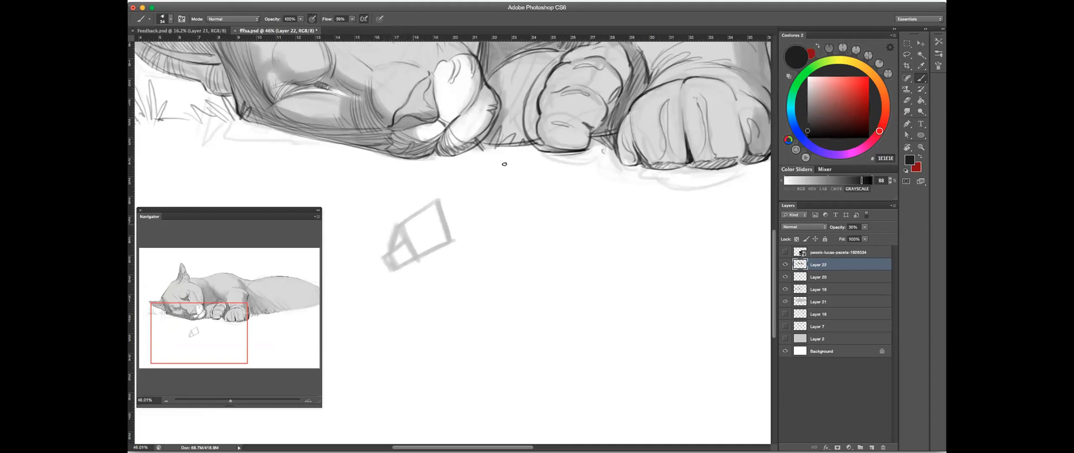
- Sketch a second, larger wedge beside the first diagram and add a rounded loop at the upper end of each
scroll(499, 265, "down", 2)
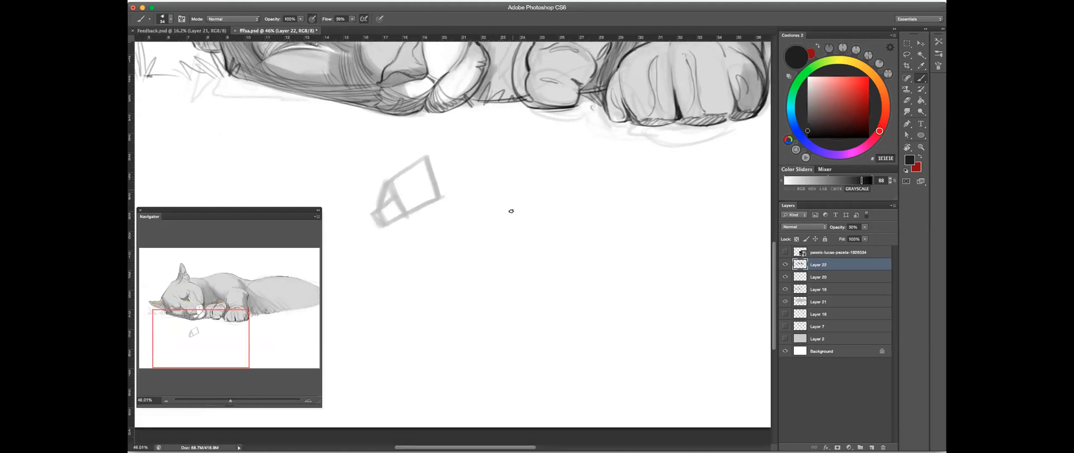
left_click_drag(514, 182, 527, 242)
mouse_move(443, 250)
left_mouse_down()
mouse_move(514, 183)
mouse_move(443, 251)
left_mouse_up()
mouse_move(526, 241)
left_mouse_down()
mouse_move(452, 271)
mouse_move(527, 242)
left_mouse_up()
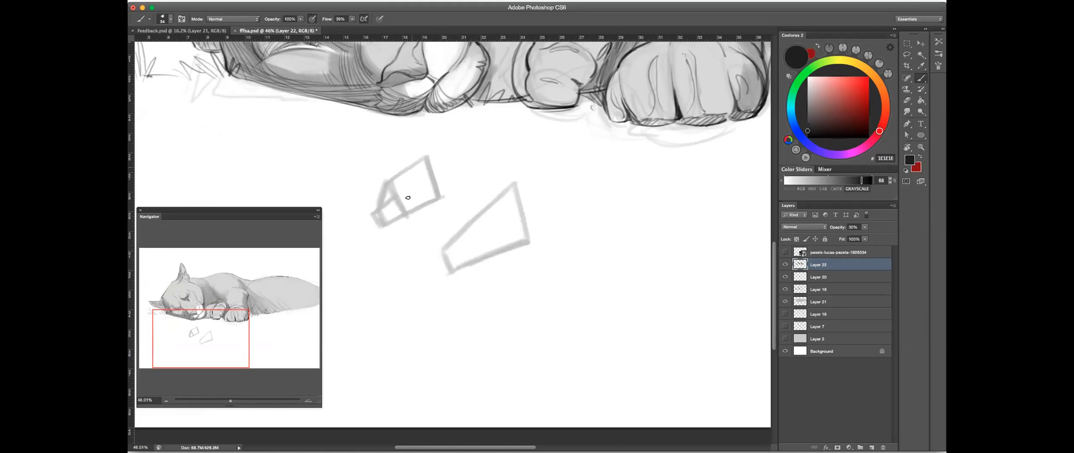
left_click_drag(429, 177, 442, 198)
left_click_drag(412, 161, 423, 180)
mouse_move(514, 190)
left_mouse_down()
mouse_move(500, 160)
mouse_move(516, 188)
left_mouse_up()
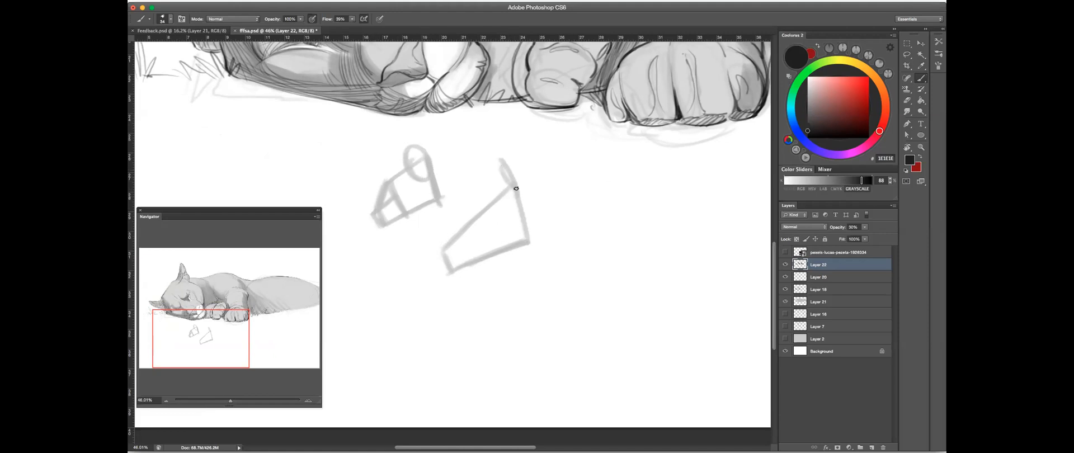
- Raise the eraser opacity to 100% and erase both box diagrams below the puma
left_click(910, 101)
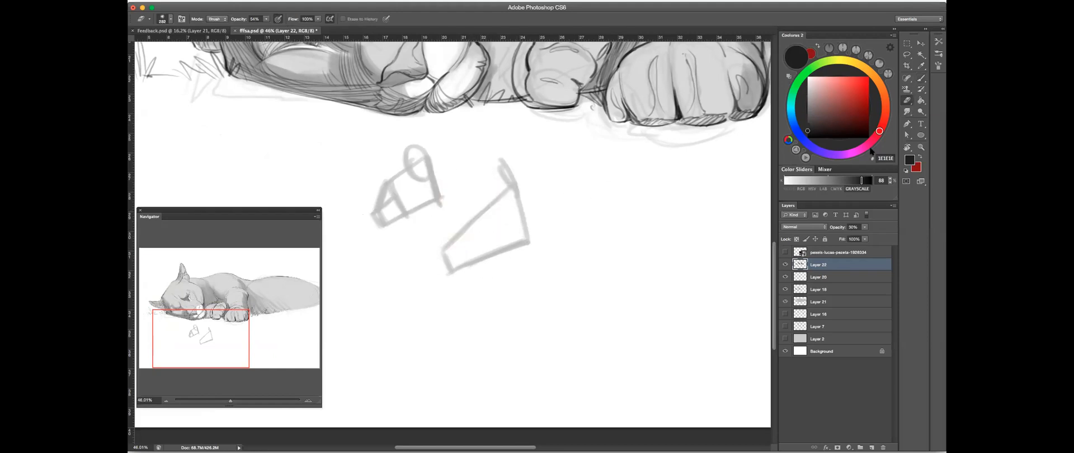
left_click(266, 19)
left_click_drag(268, 27, 293, 27)
mouse_move(439, 187)
left_mouse_down()
mouse_move(356, 207)
mouse_move(412, 243)
mouse_move(515, 218)
mouse_move(431, 268)
left_mouse_up()
key("super+minus")
key("super+minus")
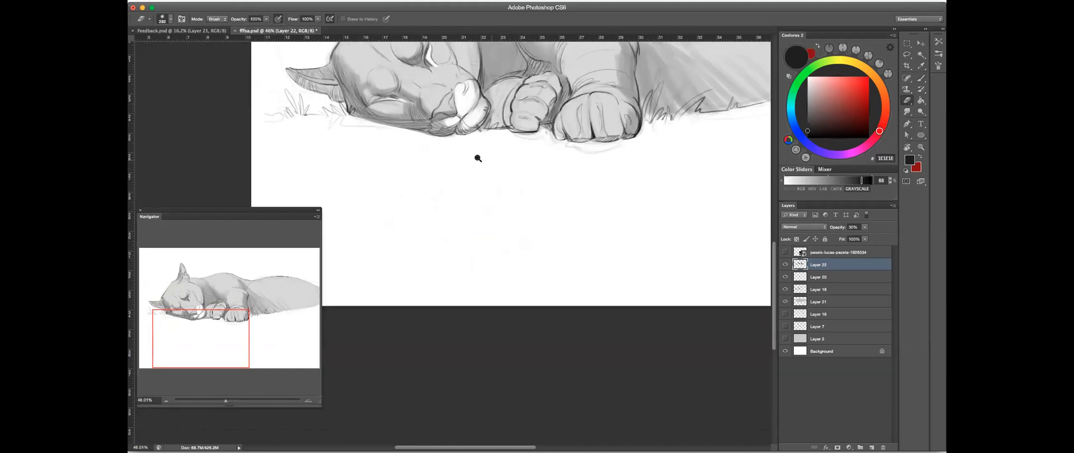
- Undo a trial stroke on the upright ear and brush along the outline of the forehead with a smaller brush
left_click(922, 79)
mouse_move(478, 86)
left_mouse_down()
mouse_move(523, 86)
mouse_move(565, 212)
left_mouse_up()
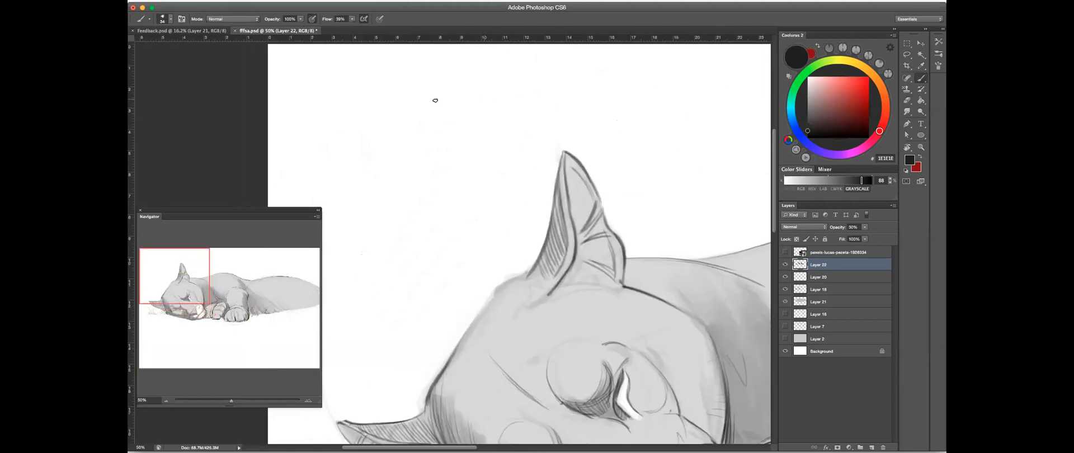
scroll(628, 118, "right", 8)
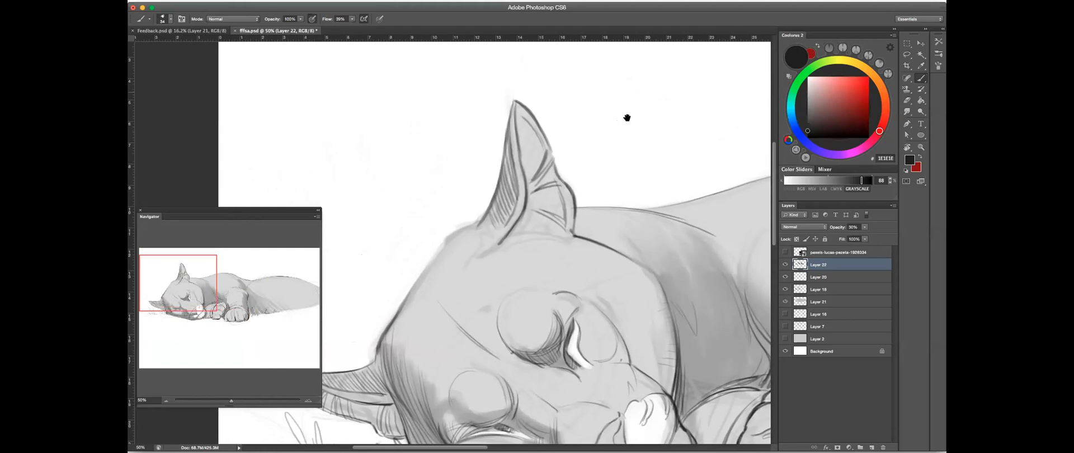
scroll(660, 106, "up", 5)
mouse_move(523, 168)
left_mouse_down()
mouse_move(498, 178)
mouse_move(482, 223)
left_mouse_up()
key("ctrl+z")
left_click_drag(367, 295, 529, 205)
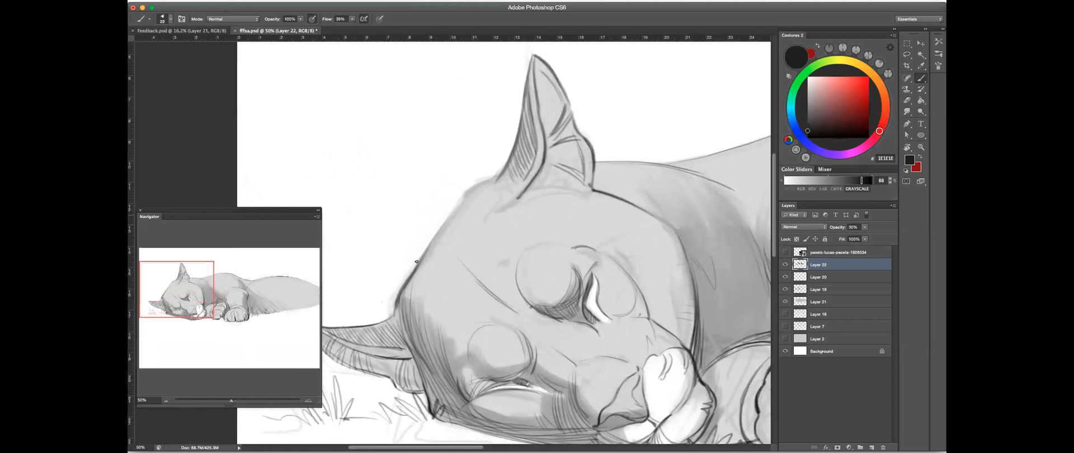
mouse_move(461, 197)
left_mouse_down()
mouse_move(419, 268)
mouse_move(437, 241)
left_mouse_up()
left_click_drag(466, 272, 389, 321)
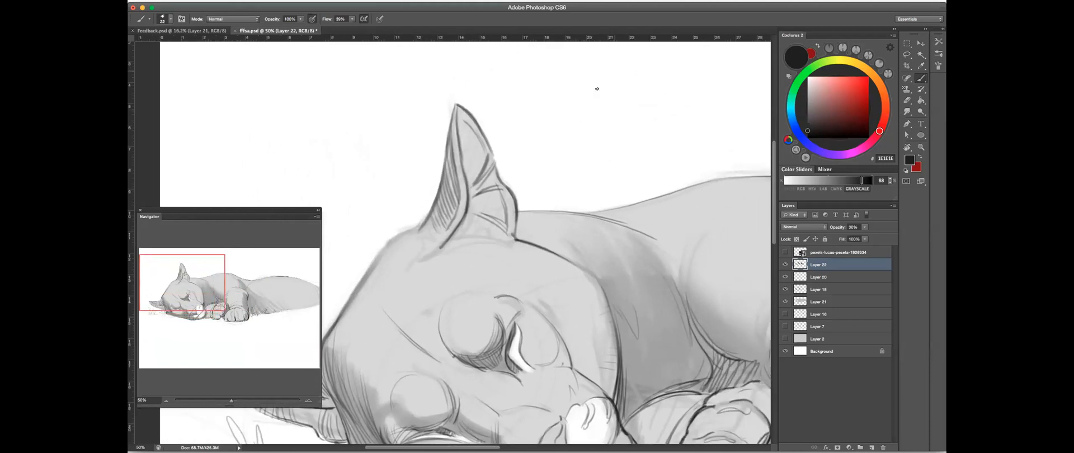
- Brush gray shading inside the upright ear along its inner fold and tip
mouse_move(578, 67)
left_mouse_down()
mouse_move(545, 94)
mouse_move(572, 120)
mouse_move(571, 75)
left_mouse_up()
left_click(908, 100)
left_click(921, 78)
mouse_move(479, 230)
left_mouse_down()
mouse_move(513, 175)
mouse_move(521, 104)
left_mouse_up()
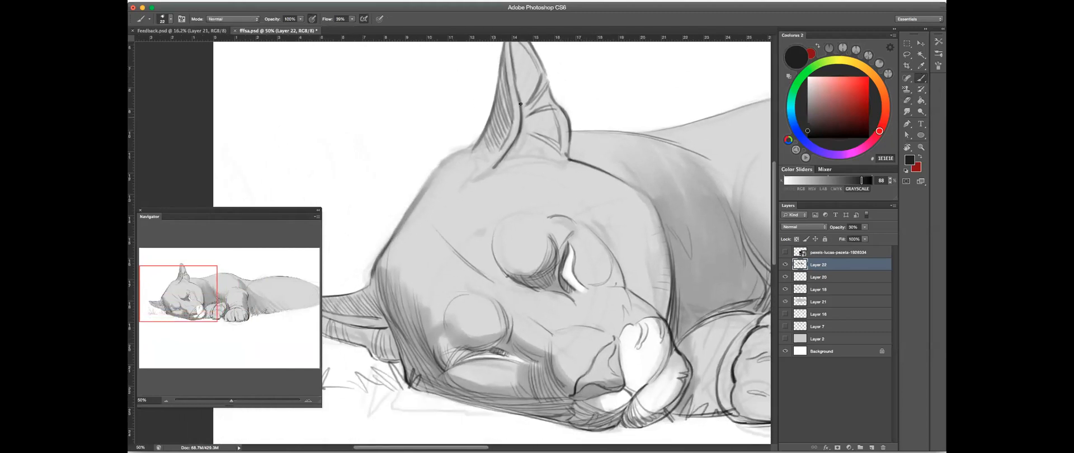
mouse_move(522, 60)
left_mouse_down()
mouse_move(498, 108)
mouse_move(499, 168)
left_mouse_up()
left_click_drag(496, 125, 500, 190)
left_click_drag(494, 147, 502, 143)
left_click_drag(489, 102, 507, 180)
- Check the Layer 22 shading by toggling its visibility, and deepen the shadow inside the upright ear and at its base
left_click(784, 265)
left_click(783, 265)
mouse_move(494, 112)
left_mouse_down()
mouse_move(507, 175)
mouse_move(488, 199)
left_mouse_up()
mouse_move(506, 146)
left_mouse_down()
mouse_move(497, 109)
mouse_move(513, 194)
left_mouse_up()
left_click(908, 101)
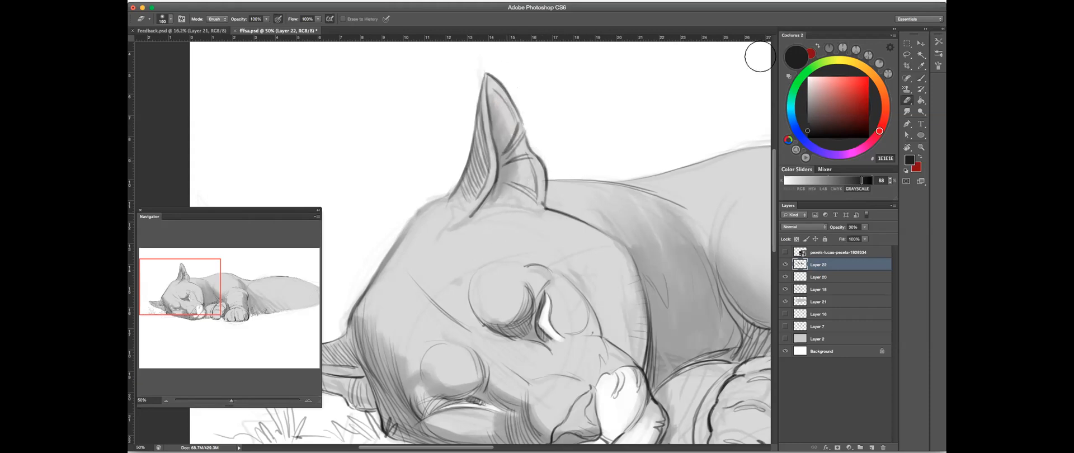
left_click(921, 78)
left_click_drag(512, 181, 503, 202)
mouse_move(608, 162)
left_mouse_down()
mouse_move(648, 142)
mouse_move(677, 105)
mouse_move(580, 159)
left_mouse_up()
left_click(907, 101)
key("b")
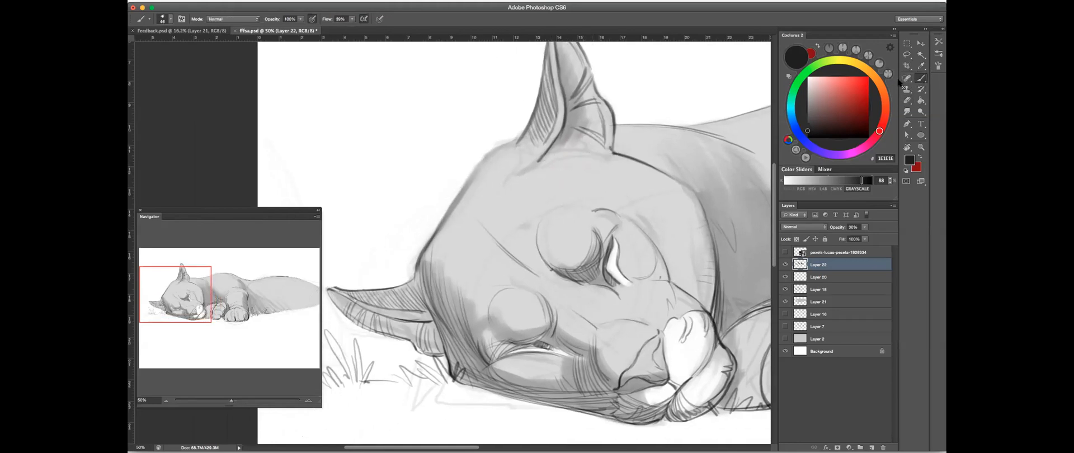
- Rotate the canvas and shade the inner side and base of the lower ear on Layer 22 with a smaller brush
left_click_drag(506, 204, 727, 171)
key("r")
key("b")
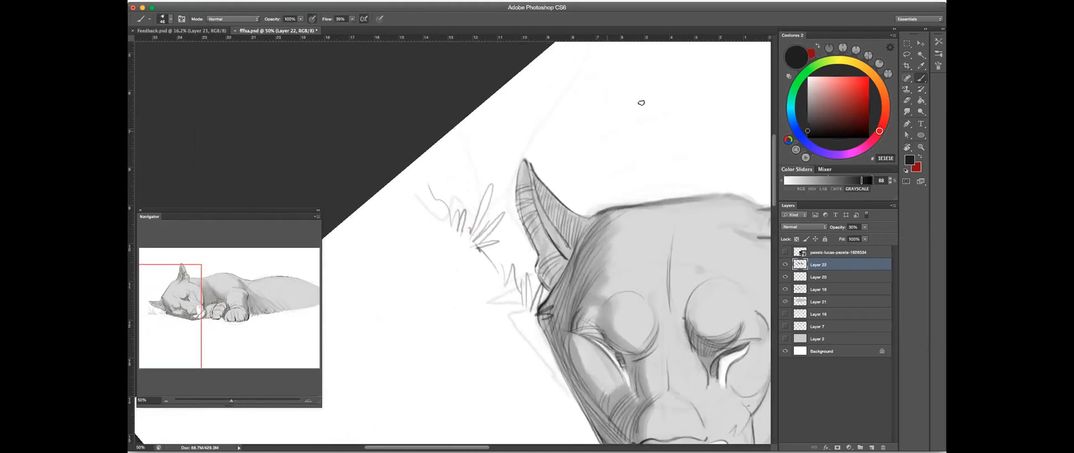
left_click_drag(672, 94, 588, 139)
left_click_drag(626, 111, 622, 111)
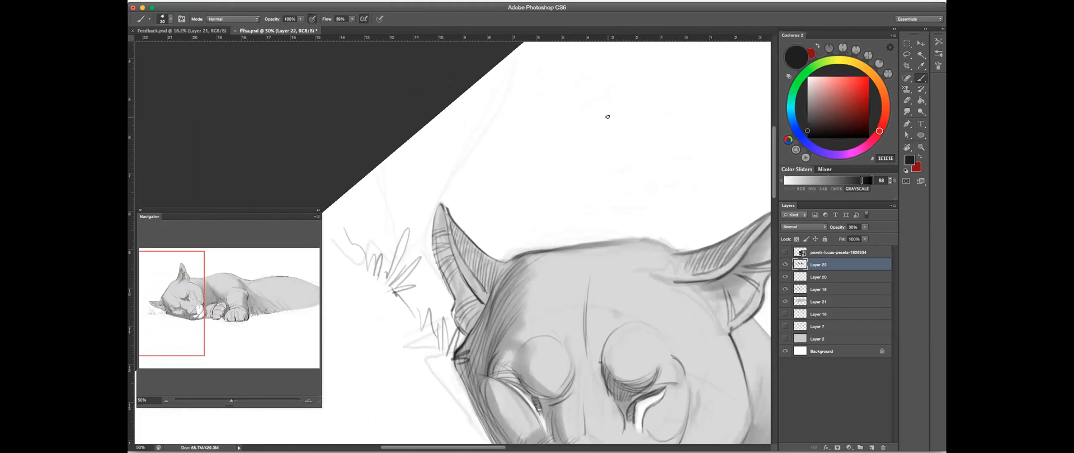
left_click(442, 228, "ctrl+alt")
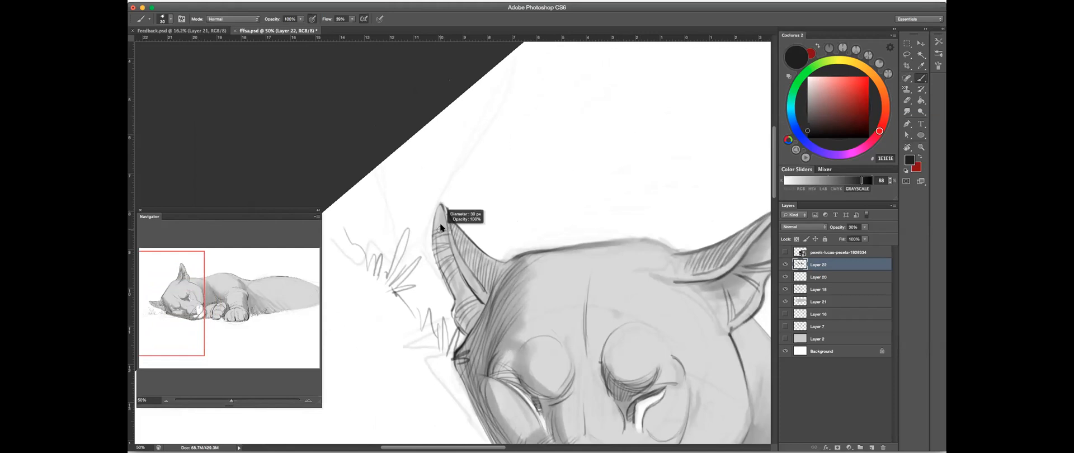
mouse_move(443, 209)
left_mouse_down()
mouse_move(458, 273)
mouse_move(484, 304)
mouse_move(454, 253)
left_mouse_up()
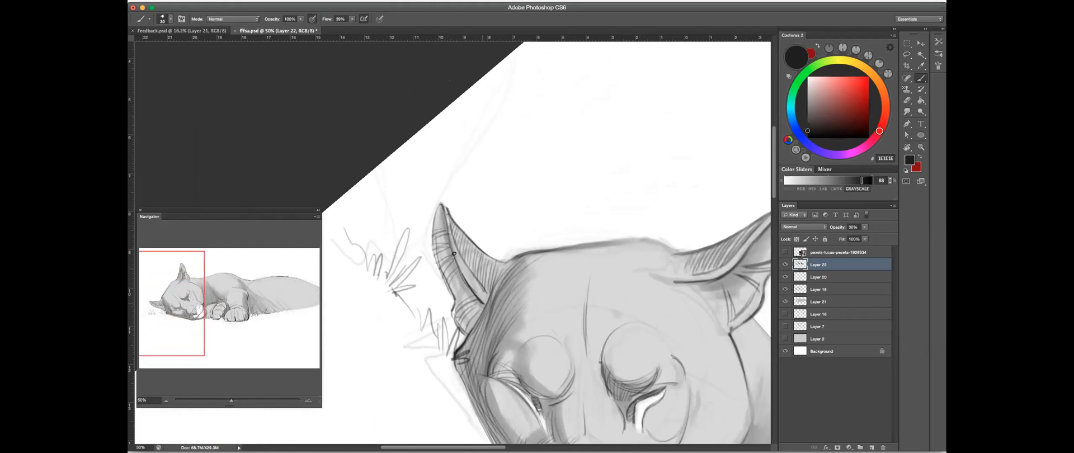
mouse_move(474, 307)
left_mouse_down()
mouse_move(454, 262)
mouse_move(463, 275)
left_mouse_up()
mouse_move(473, 304)
left_mouse_down()
mouse_move(478, 331)
mouse_move(470, 322)
left_mouse_up()
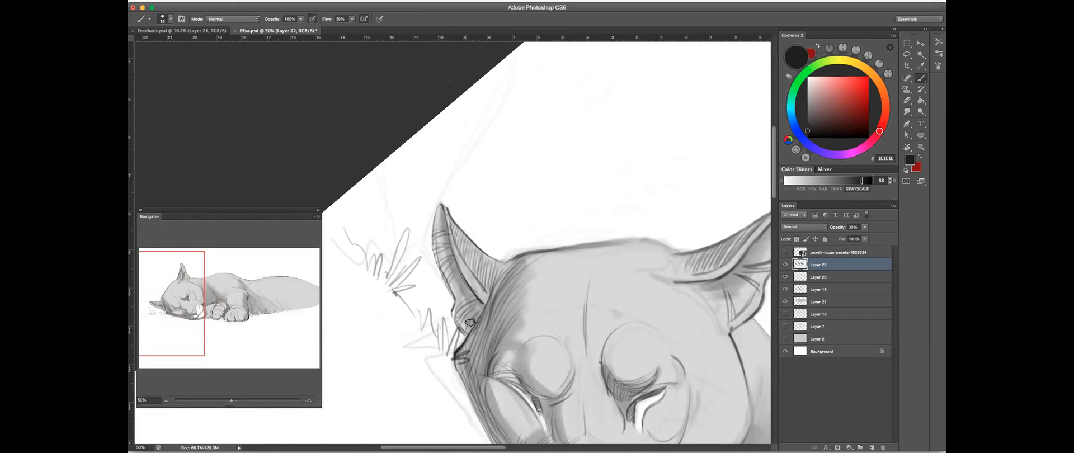
left_click_drag(474, 260, 466, 259, "ctrl+alt")
- Enlarge the brush and paint a darker shadow across the forehead and above both brows on Layer 22
left_click_drag(562, 214, 510, 245, "super")
left_click_drag(554, 209, 472, 173)
left_click_drag(354, 227, 722, 126)
left_click(922, 79)
key("bracketright")
key("bracketright")
key("bracketright")
key("bracketright")
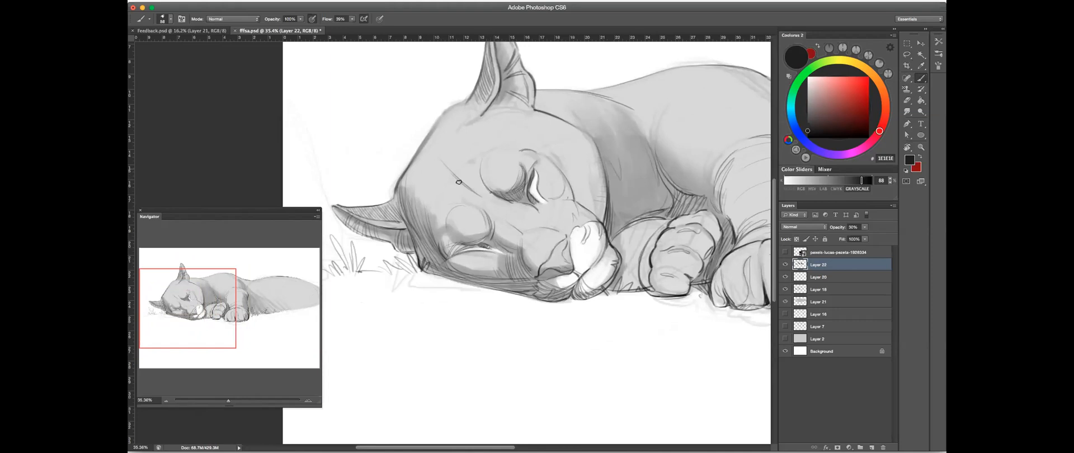
mouse_move(471, 182)
left_mouse_down()
mouse_move(507, 206)
mouse_move(464, 180)
mouse_move(523, 182)
mouse_move(472, 183)
mouse_move(514, 180)
mouse_move(503, 191)
mouse_move(460, 176)
mouse_move(504, 185)
left_mouse_up()
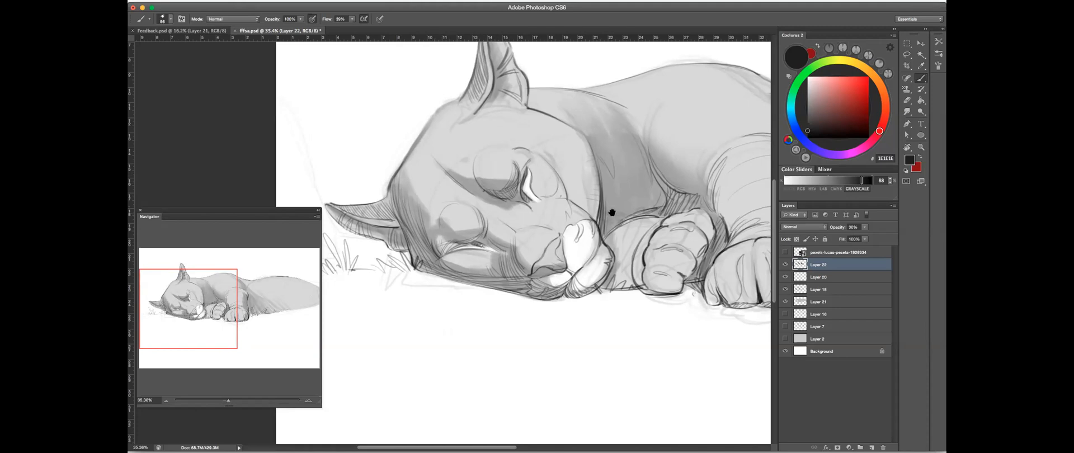
- Examine what each upper sketch and shading layer contains by selecting it and toggling its visibility
left_click_drag(612, 213, 552, 223)
left_click(824, 277)
left_click(785, 289)
left_click(785, 290)
left_click(785, 276)
left_click(784, 277)
left_click(784, 277)
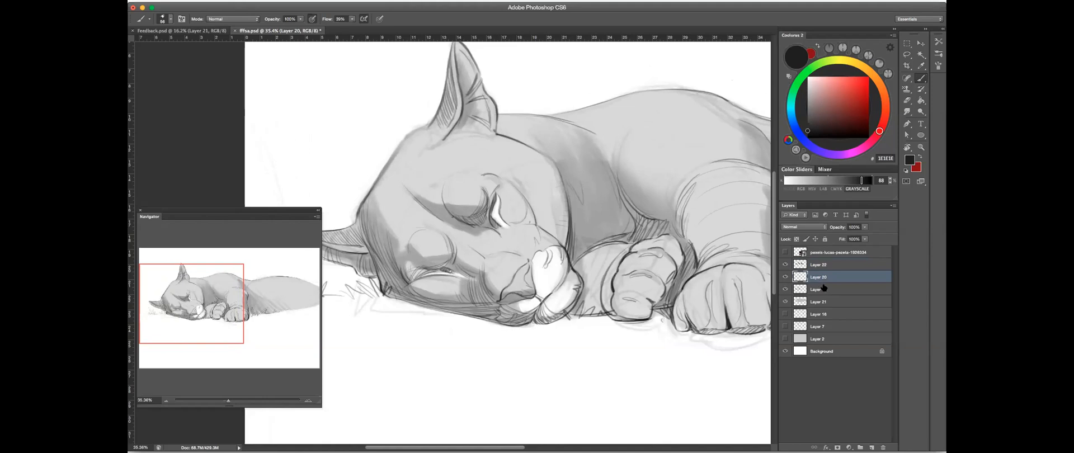
left_click(823, 289)
left_click(784, 289)
left_click(785, 289)
left_click(784, 277)
left_click(784, 277)
left_click(784, 277)
left_click(784, 277)
left_click(785, 265)
left_click(785, 264)
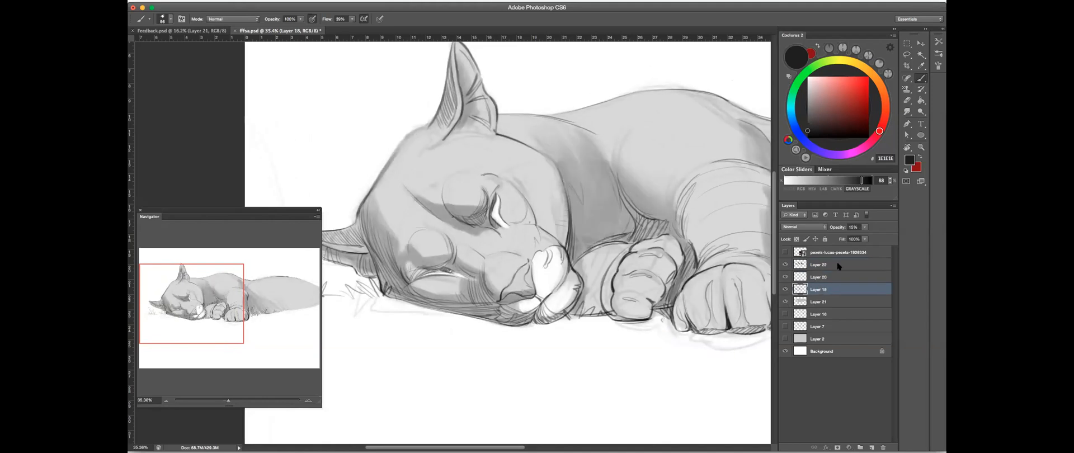
- Erase a soft white highlight along the outer edge of the cheek on Layer 21
left_click(828, 302)
key("e")
mouse_move(560, 232)
left_mouse_down()
mouse_move(549, 168)
mouse_move(544, 181)
left_mouse_up()
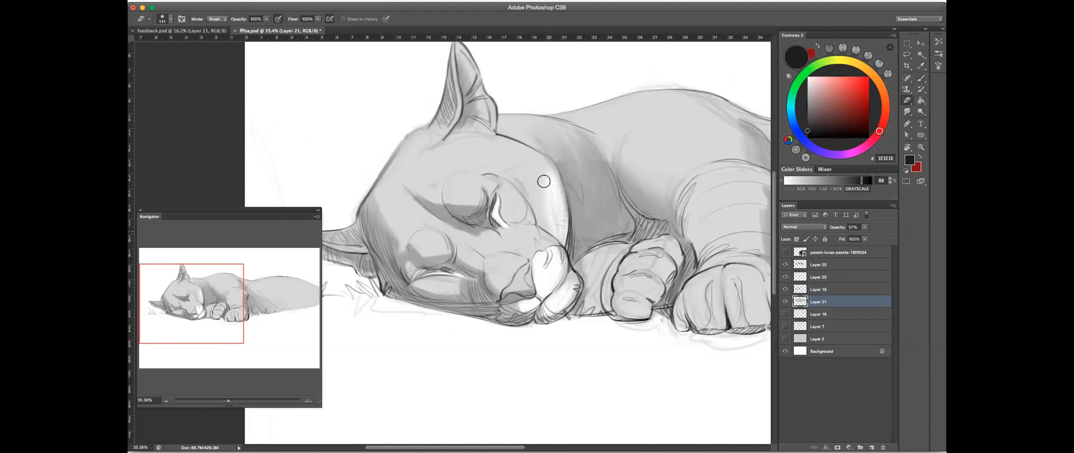
key("r")
mouse_move(620, 193)
left_mouse_down()
mouse_move(559, 291)
mouse_move(492, 225)
mouse_move(435, 247)
mouse_move(519, 212)
left_mouse_up()
left_click(907, 103)
left_click_drag(442, 231, 428, 224)
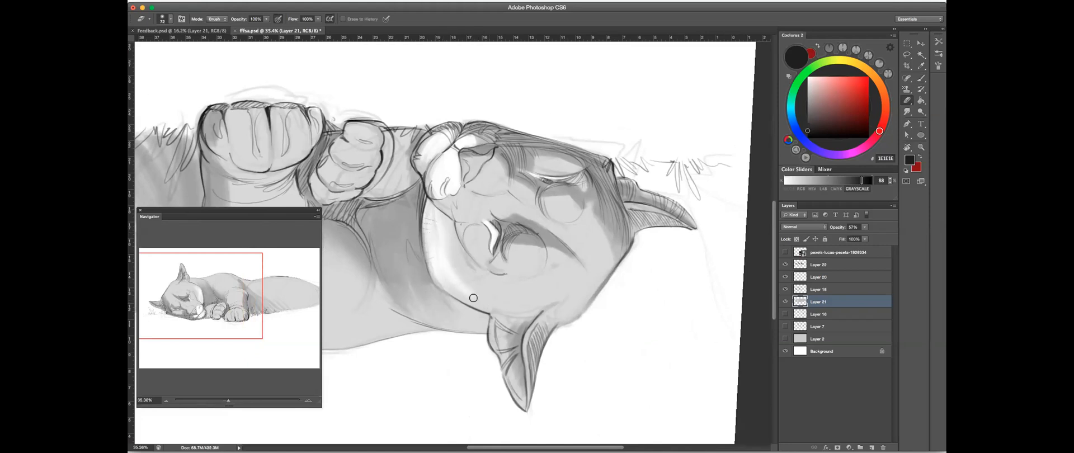
- Erase light areas inside the upright ear on Layer 21 along its inner fold and rim
mouse_move(510, 348)
left_mouse_down()
mouse_move(496, 327)
mouse_move(505, 338)
left_mouse_up()
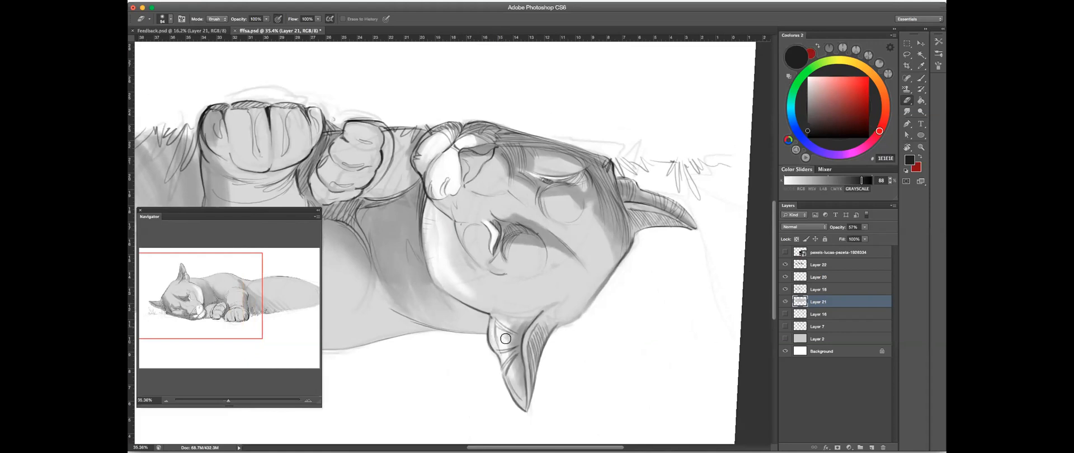
scroll(524, 327, "down", 3)
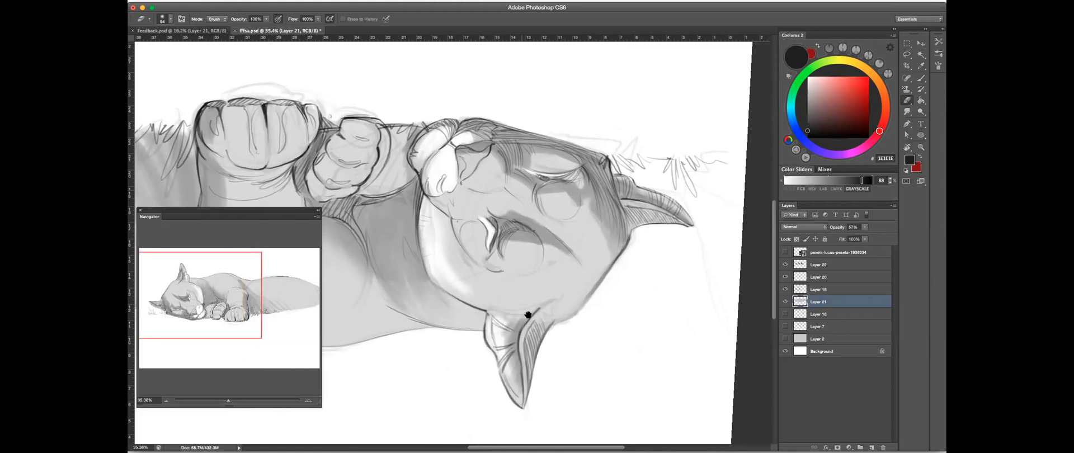
mouse_move(515, 343)
left_mouse_down()
mouse_move(524, 368)
mouse_move(522, 357)
left_mouse_up()
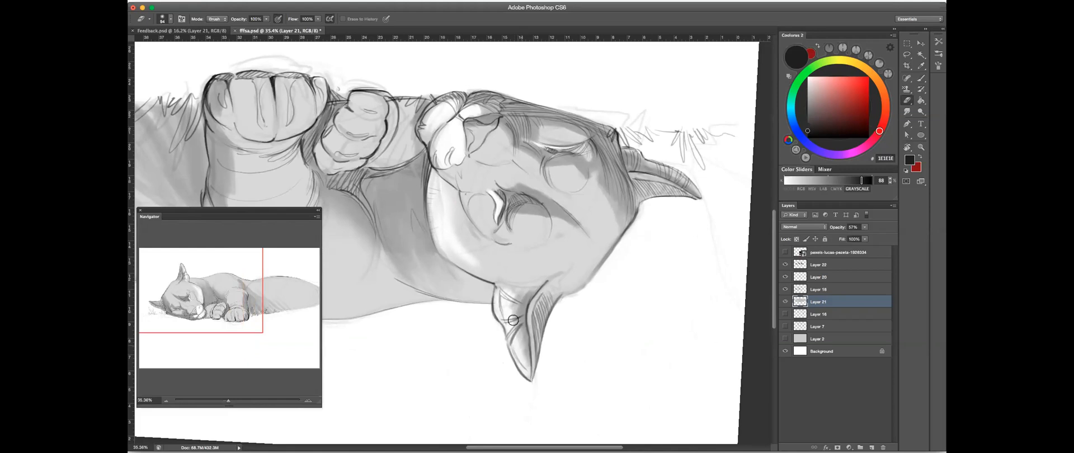
left_click_drag(503, 308, 511, 293)
left_click_drag(533, 330, 526, 329)
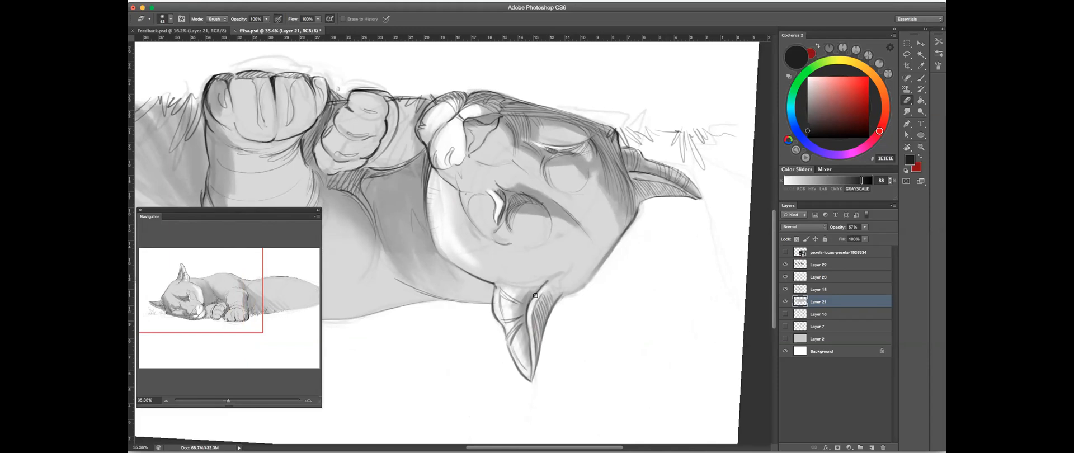
- Rotate the canvas and lighten the lower cheek beneath the closed eye with the eraser on Layer 21
left_click_drag(708, 127, 625, 179)
key("r")
left_click_drag(631, 211, 411, 331)
mouse_move(504, 272)
left_mouse_down()
mouse_move(486, 279)
mouse_move(473, 266)
left_mouse_up()
key("e")
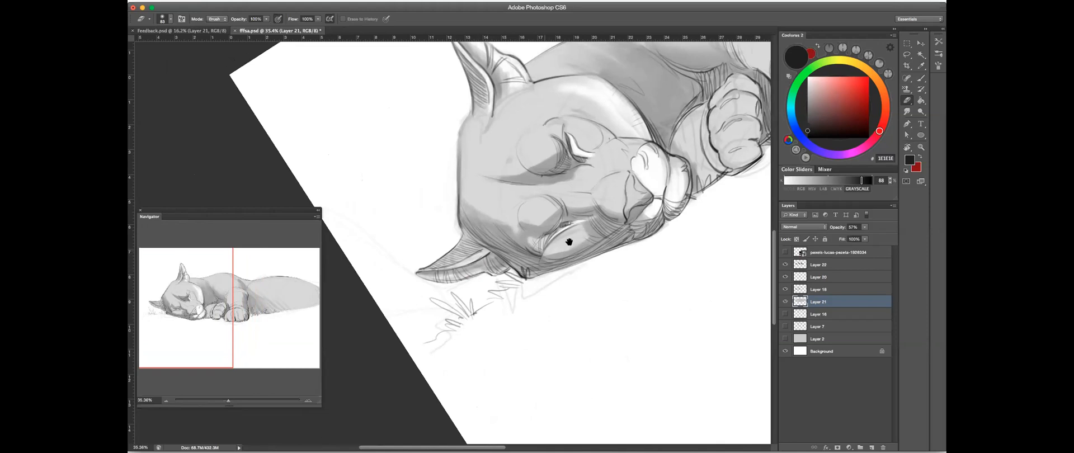
left_click_drag(591, 248, 602, 257)
left_click_drag(628, 219, 641, 272)
- Rotate the head upright and compare the face with Layer 21 and Layer 22 hidden and shown
key("r")
mouse_move(655, 160)
left_mouse_down()
mouse_move(516, 282)
mouse_move(561, 241)
mouse_move(564, 192)
left_mouse_up()
key("b")
left_click(785, 302)
left_click(785, 302)
left_click(785, 303)
left_click(785, 303)
left_click_drag(643, 238, 636, 170)
left_click(784, 267)
left_click(784, 266)
left_click(783, 266)
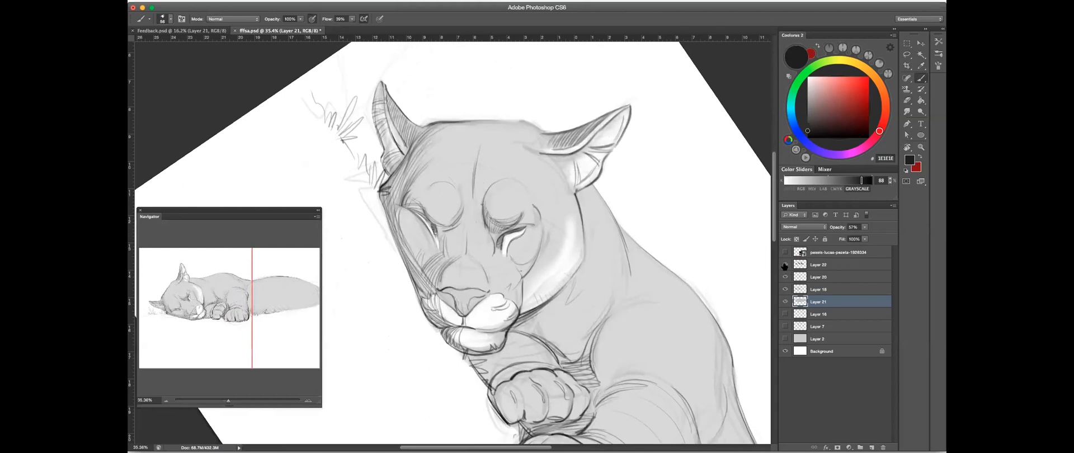
left_click(783, 266)
- Erase excess brow shading on Layer 22, reset the canvas rotation, and check the layer by toggling its visibility
left_click(823, 265)
key("e")
left_click(508, 174, "ctrl+alt")
left_click_drag(497, 178, 498, 161)
left_click_drag(583, 174, 555, 202)
key("r")
mouse_move(629, 192)
left_mouse_down()
mouse_move(536, 122)
mouse_move(444, 120)
left_mouse_up()
key("b")
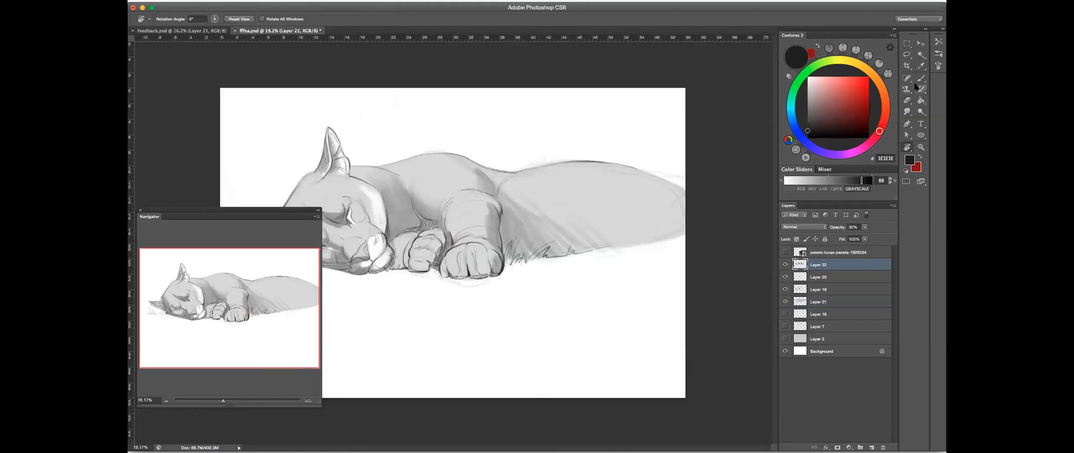
left_click_drag(429, 274, 598, 280)
left_click(783, 265)
left_click(784, 265)
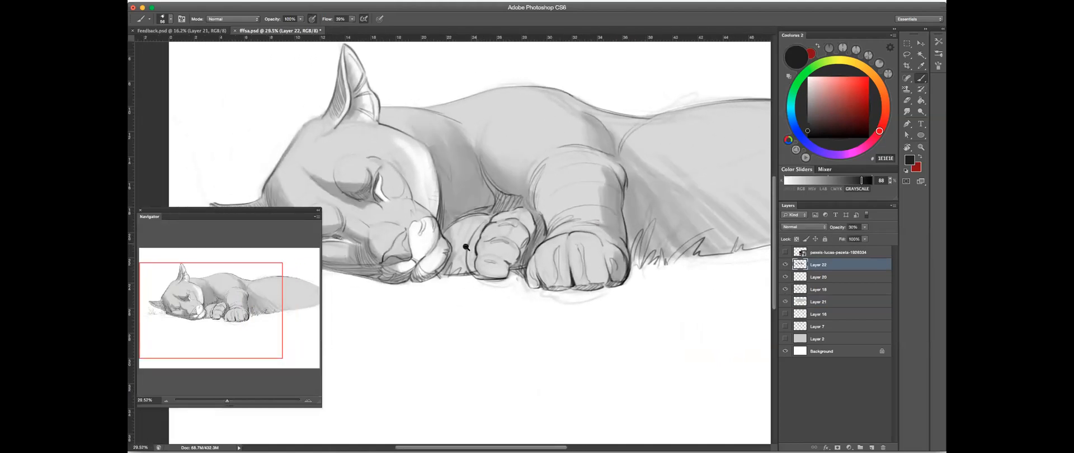
- Paint darker shading on Layer 22 over the foreleg beside the muzzle and across the curled paw
scroll(465, 247, "up", 2)
left_click_drag(449, 220, 455, 282)
left_click_drag(460, 247, 461, 282)
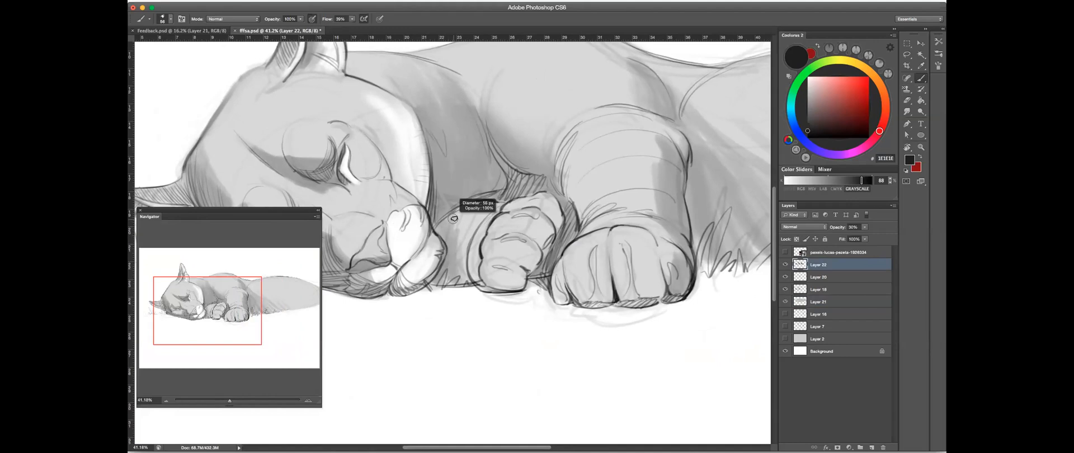
mouse_move(446, 229)
left_mouse_down()
mouse_move(463, 208)
mouse_move(466, 281)
left_mouse_up()
left_click_drag(468, 241, 479, 283)
left_click_drag(480, 246, 485, 284)
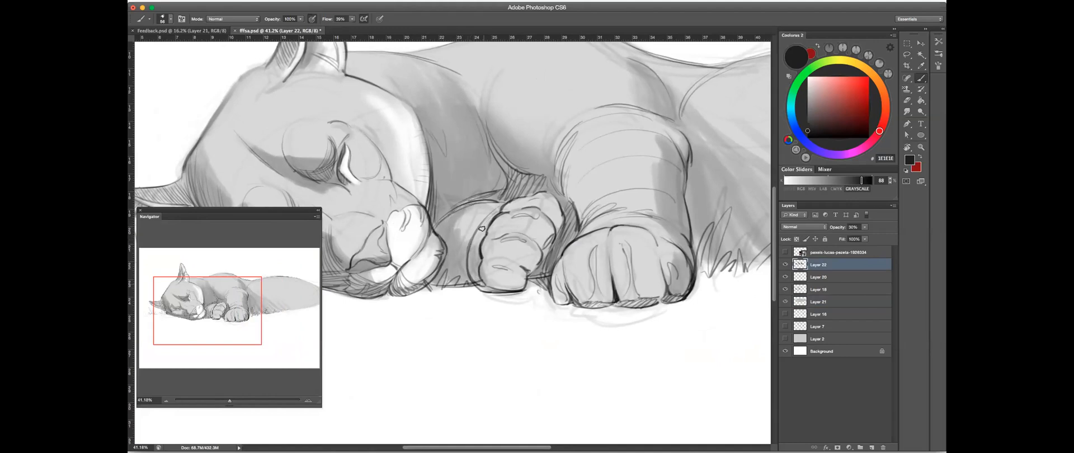
left_click_drag(482, 221, 476, 246)
mouse_move(482, 281)
left_mouse_down()
mouse_move(509, 286)
mouse_move(484, 280)
mouse_move(516, 277)
mouse_move(520, 287)
mouse_move(476, 274)
mouse_move(521, 276)
mouse_move(498, 282)
mouse_move(518, 260)
mouse_move(499, 253)
mouse_move(531, 265)
mouse_move(508, 255)
mouse_move(520, 234)
mouse_move(501, 255)
mouse_move(536, 256)
mouse_move(529, 271)
mouse_move(540, 250)
mouse_move(503, 251)
mouse_move(537, 257)
mouse_move(551, 233)
mouse_move(508, 232)
mouse_move(535, 238)
left_mouse_up()
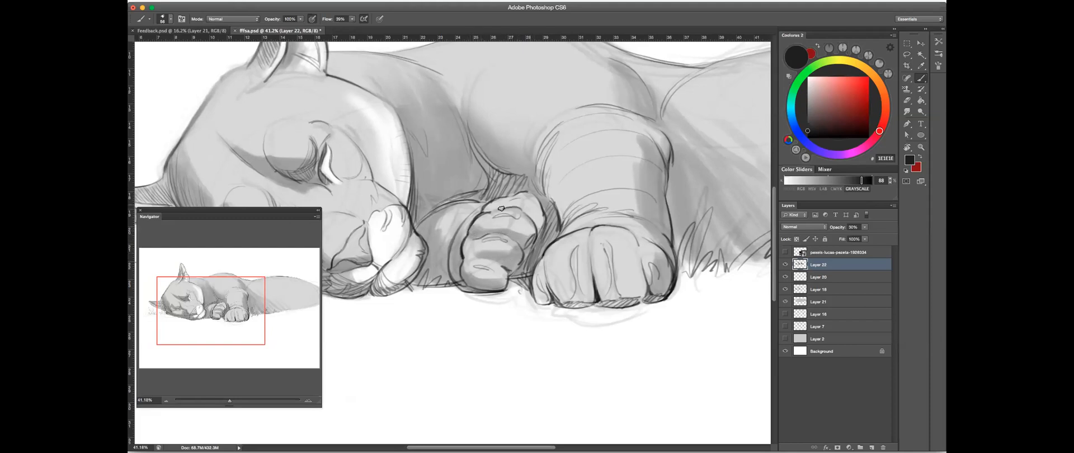
- Finish the curled paw's shading and brush shadows along the toes of the large front paw with a smaller brush
mouse_move(511, 205)
left_mouse_down()
mouse_move(526, 204)
mouse_move(537, 224)
left_mouse_up()
left_click_drag(599, 254, 531, 255)
left_click_drag(434, 273, 531, 250)
mouse_move(477, 216)
left_mouse_down()
mouse_move(502, 222)
mouse_move(495, 209)
mouse_move(507, 278)
mouse_move(488, 199)
mouse_move(486, 232)
mouse_move(505, 216)
mouse_move(486, 205)
mouse_move(514, 253)
mouse_move(503, 264)
mouse_move(498, 209)
mouse_move(540, 296)
mouse_move(504, 230)
left_mouse_up()
key("[")
key("[")
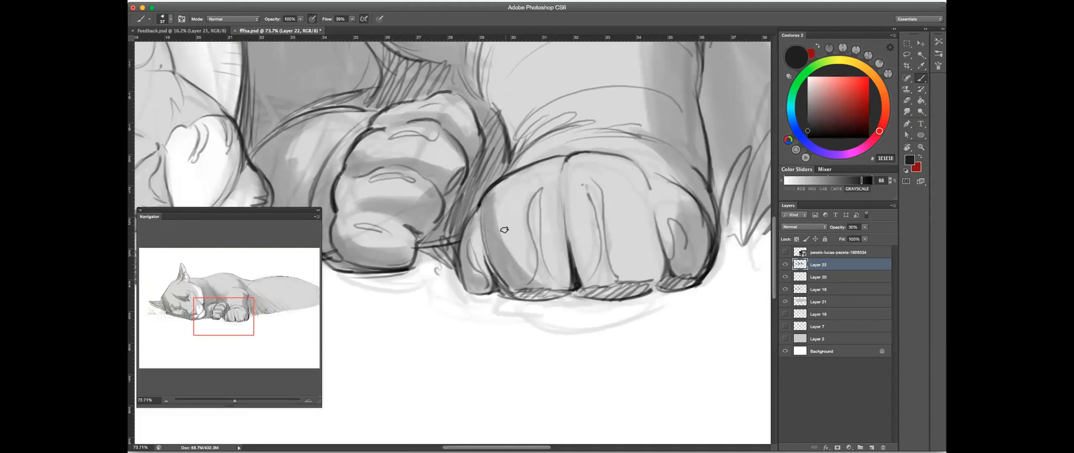
mouse_move(516, 283)
left_mouse_down()
mouse_move(489, 208)
mouse_move(566, 286)
mouse_move(486, 194)
left_mouse_up()
mouse_move(576, 211)
left_mouse_down()
mouse_move(541, 217)
mouse_move(530, 285)
left_mouse_up()
mouse_move(464, 303)
left_mouse_down()
mouse_move(578, 283)
mouse_move(595, 210)
mouse_move(532, 212)
left_mouse_up()
- Erase soft highlights on Layer 21 over the top of the forehead and along the puma's back
left_click(821, 276)
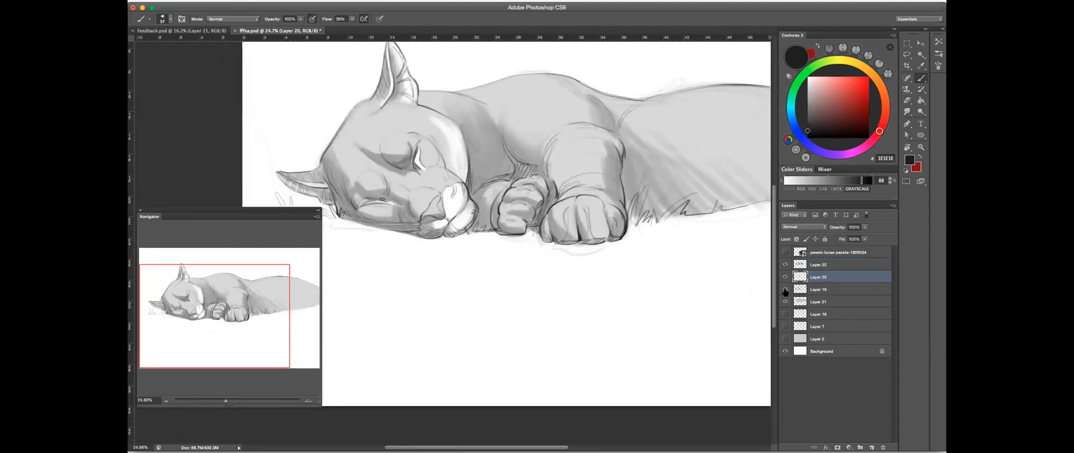
left_click(815, 290)
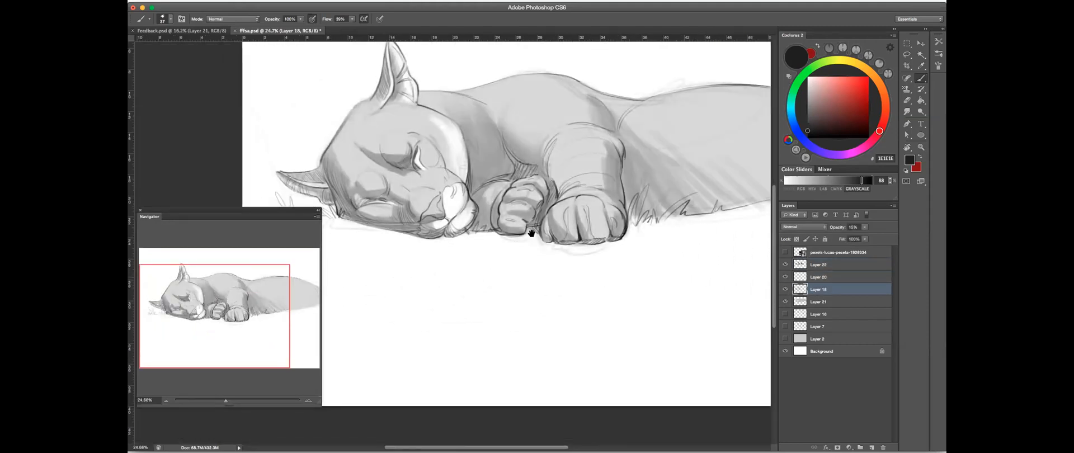
left_click_drag(454, 229, 582, 274)
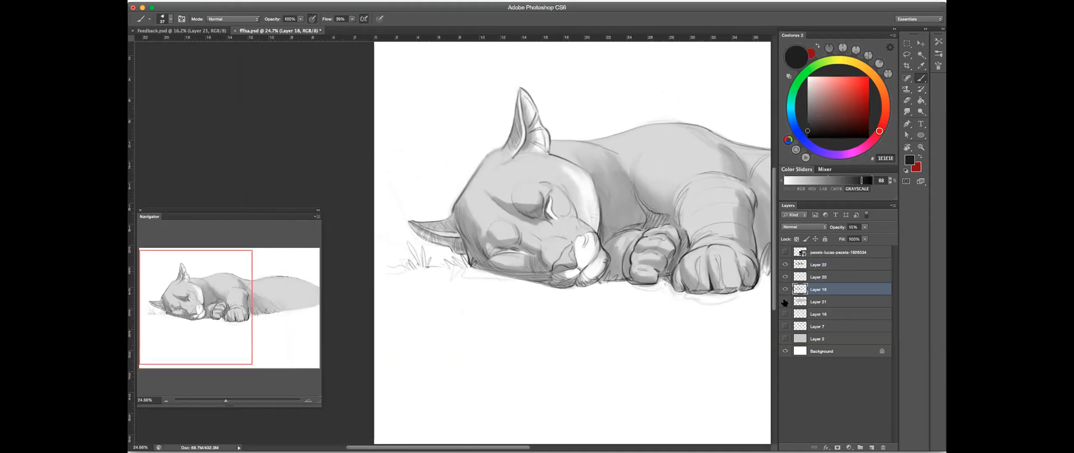
left_click(818, 302)
key("e")
mouse_move(502, 147)
left_mouse_down()
mouse_move(515, 146)
mouse_move(491, 204)
left_mouse_up()
left_click_drag(496, 129, 470, 178)
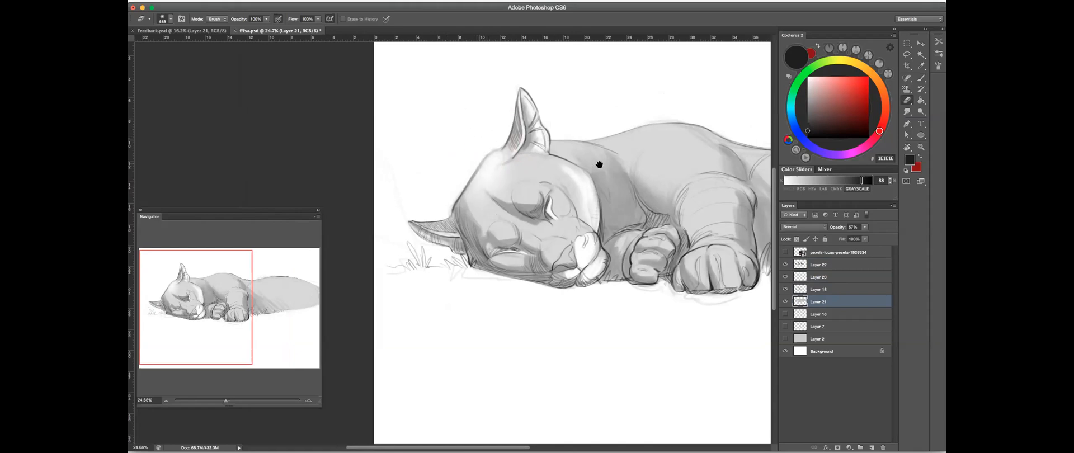
left_click_drag(599, 164, 584, 174)
key("super+z")
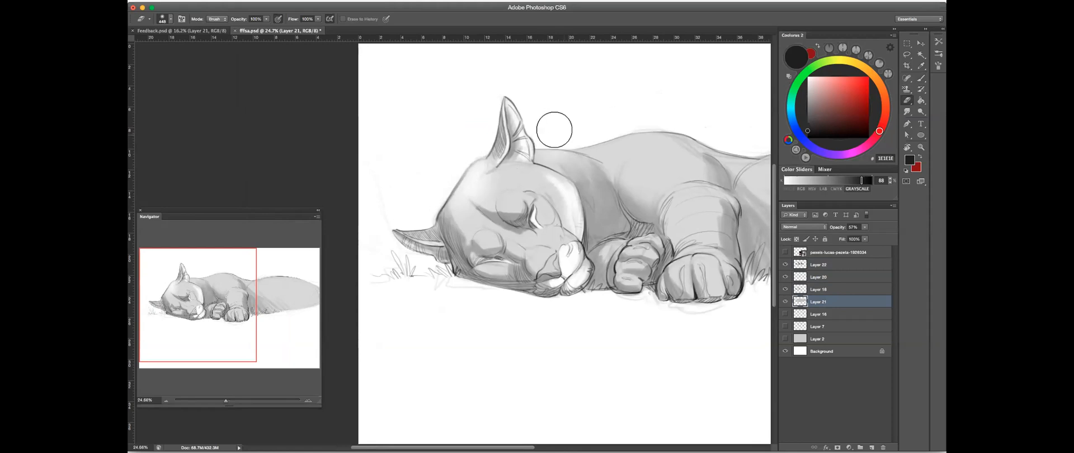
left_click_drag(643, 158, 565, 173)
left_click_drag(587, 146, 607, 146)
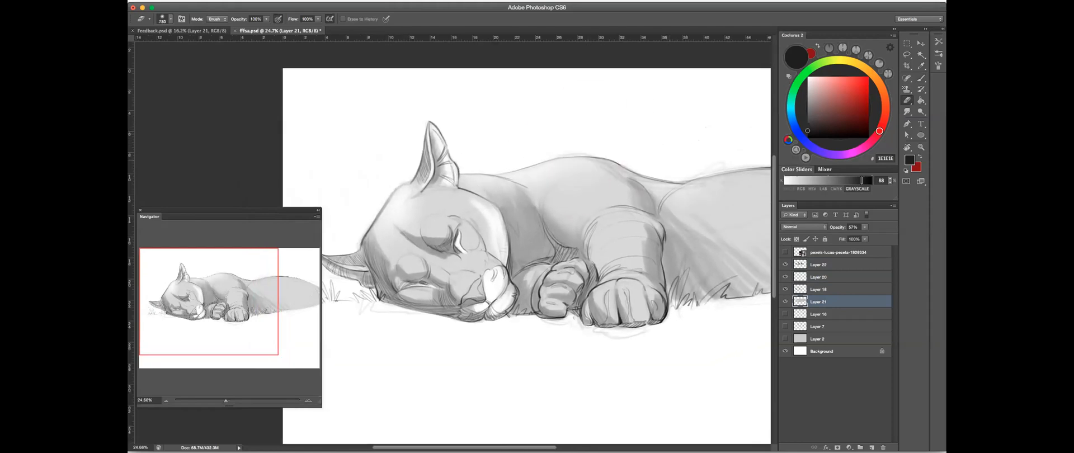
- Check the middle layers by toggling their visibility and lighten the Layer 20 shading along the body with the eraser
left_click(824, 290)
left_click(785, 290)
left_click(786, 289)
left_click(786, 278)
left_click(785, 278)
left_click(819, 278)
mouse_move(688, 172)
left_mouse_down()
mouse_move(668, 173)
mouse_move(684, 187)
mouse_move(654, 191)
mouse_move(629, 228)
mouse_move(366, 183)
mouse_move(405, 175)
left_mouse_up()
left_click_drag(443, 171, 609, 176)
left_click_drag(445, 136, 434, 139)
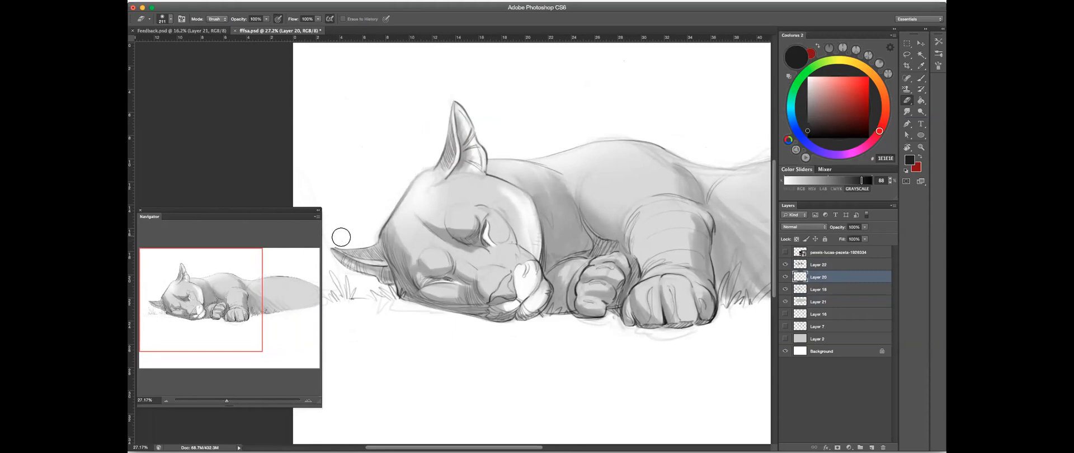
left_click_drag(540, 202, 487, 225)
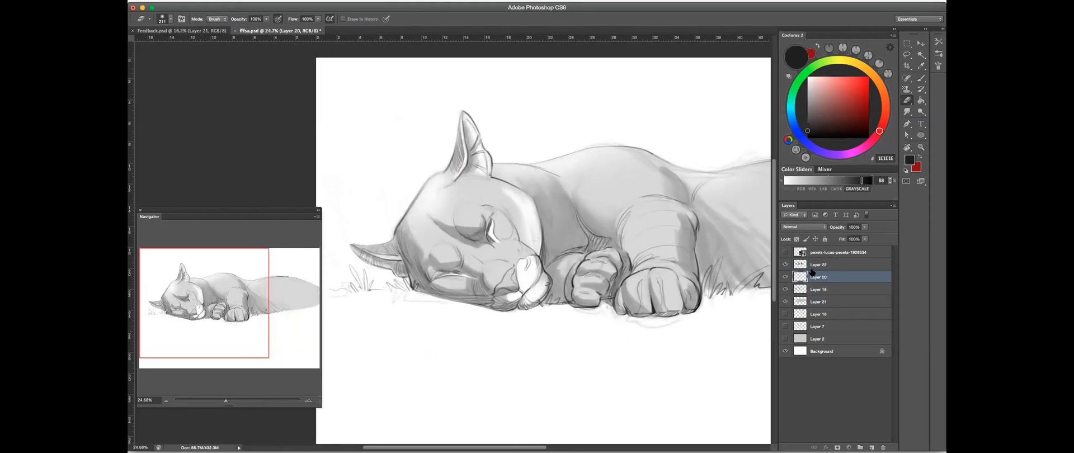
- Toggle the gray base layer's visibility to identify it and select Layer 21 for painting with the brush
left_click(814, 268)
left_click(822, 293)
left_click(784, 302)
left_click(784, 302)
key("b")
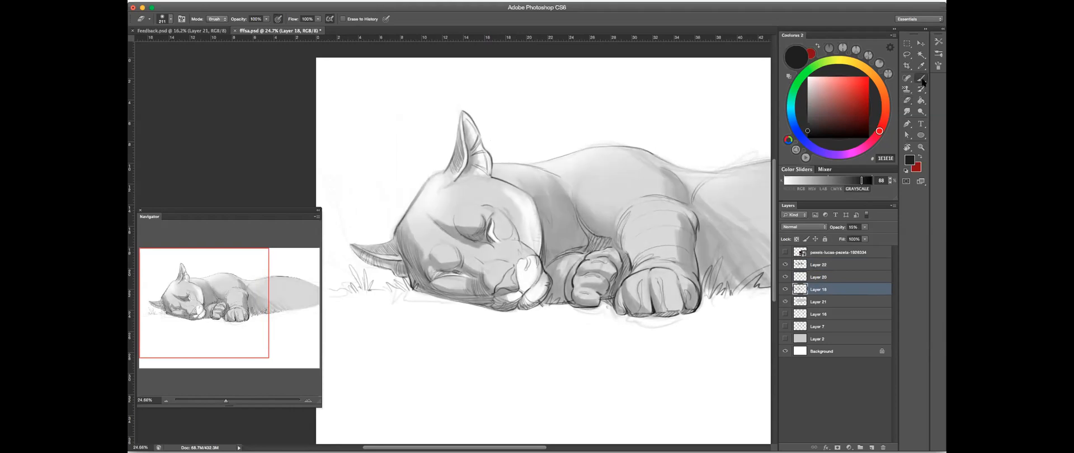
left_click(783, 303)
left_click(806, 302)
- Soften the forehead highlight on Layer 21 with light gray brush strokes at reduced opacity
left_click_drag(407, 201, 515, 187)
mouse_move(863, 229)
left_mouse_down()
mouse_move(897, 235)
mouse_move(942, 194)
left_mouse_up()
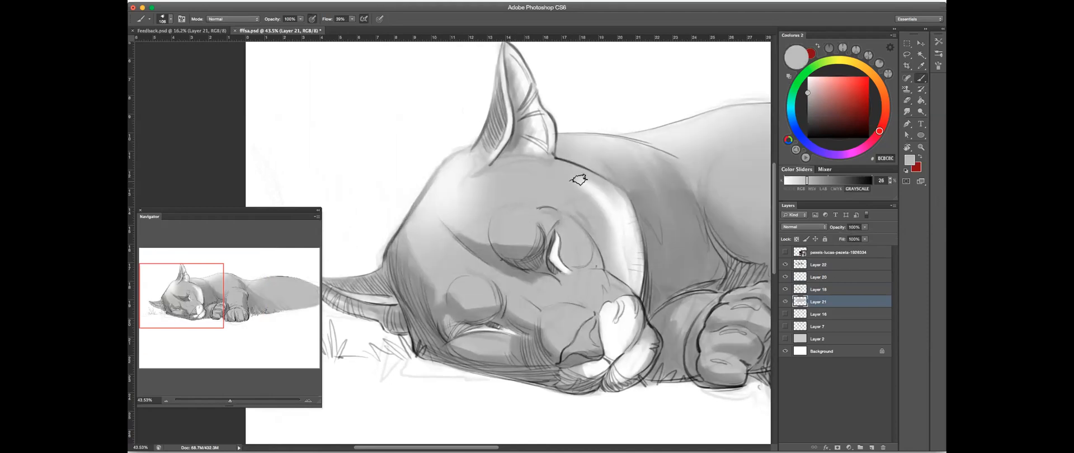
key("5")
key("7")
left_click_drag(465, 197, 471, 196)
left_click_drag(300, 19, 281, 28)
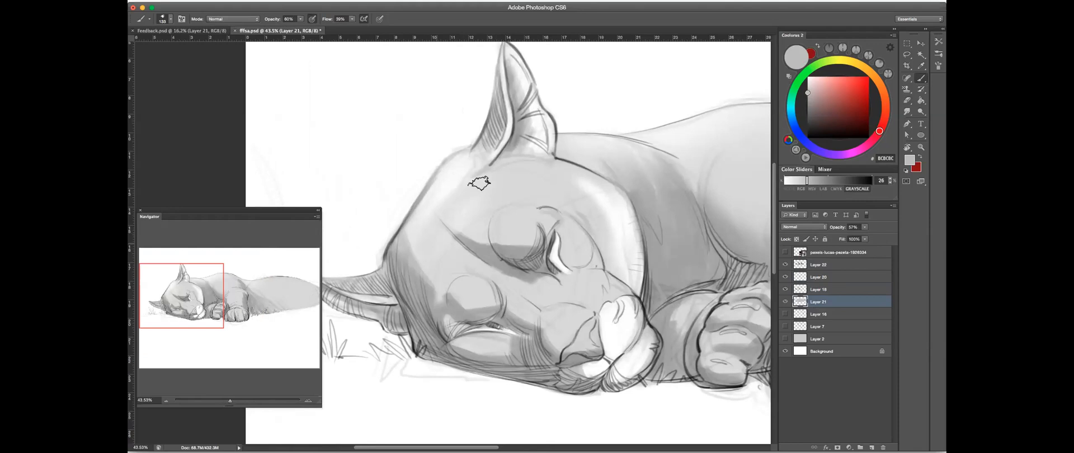
mouse_move(582, 173)
left_mouse_down()
mouse_move(551, 192)
mouse_move(575, 168)
mouse_move(378, 201)
mouse_move(379, 173)
mouse_move(547, 193)
left_mouse_up()
key("h")
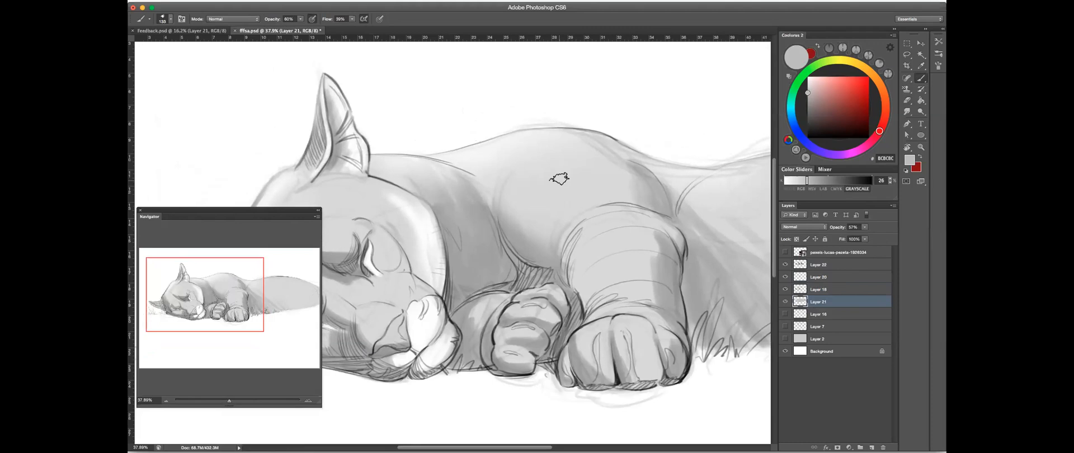
- Compare the shading layers by toggling the visibility of Layer 20 and Layer 22, and inspect the whole drawing
left_click_drag(408, 228, 555, 214)
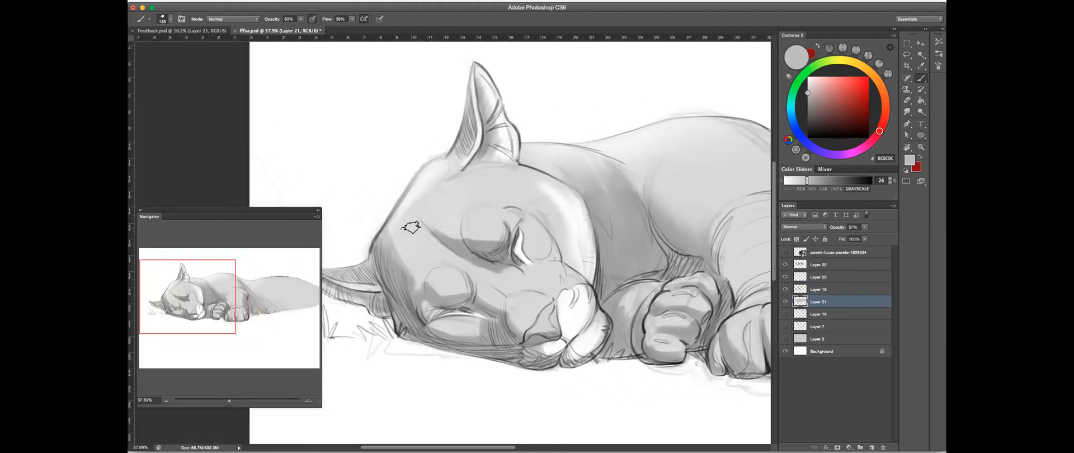
left_click(908, 100)
left_click_drag(656, 140, 537, 157)
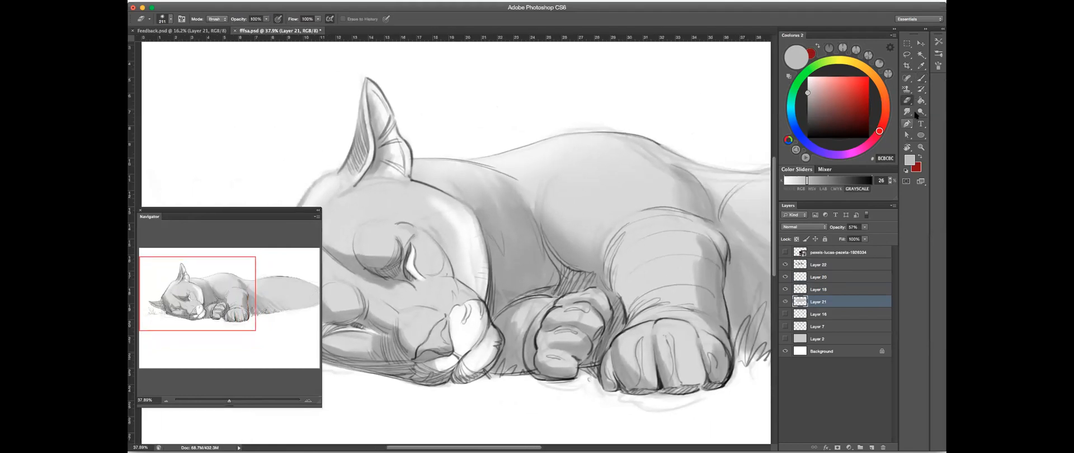
left_click(836, 289)
left_click(785, 277)
left_click(785, 277)
left_click(784, 277)
left_click(784, 278)
left_click(784, 265)
left_click(784, 265)
left_click(784, 265)
left_click(784, 265)
left_click_drag(638, 237, 620, 241)
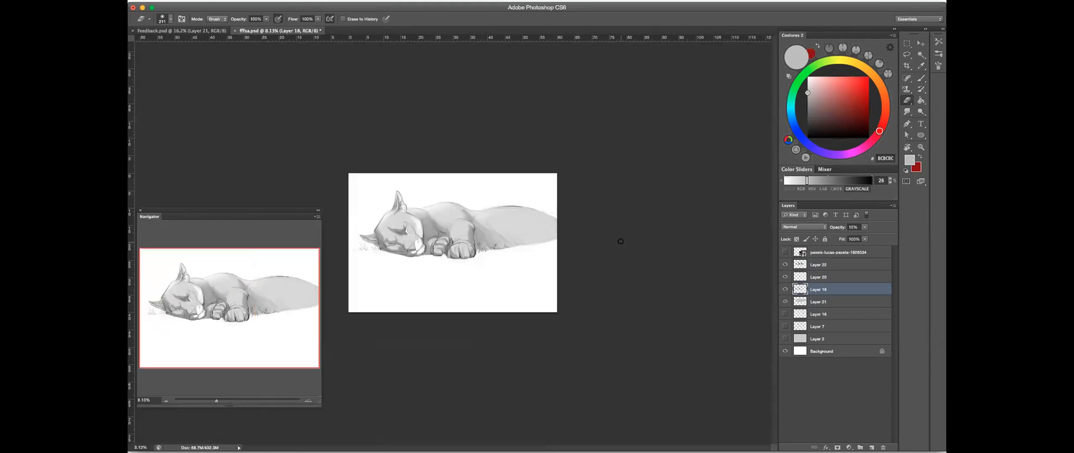
- Lower the opacity of Layer 21 to 45% and check its highlights on the head and body by toggling the layer's visibility
left_click(823, 301)
left_click(865, 228)
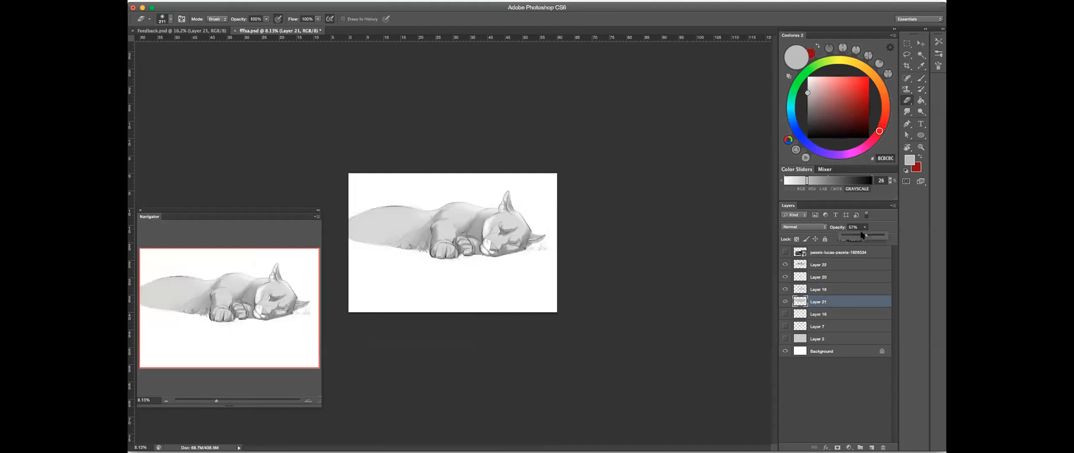
left_click_drag(862, 234, 856, 234)
left_click_drag(499, 247, 654, 217)
left_click_drag(538, 224, 549, 235)
left_click(921, 78)
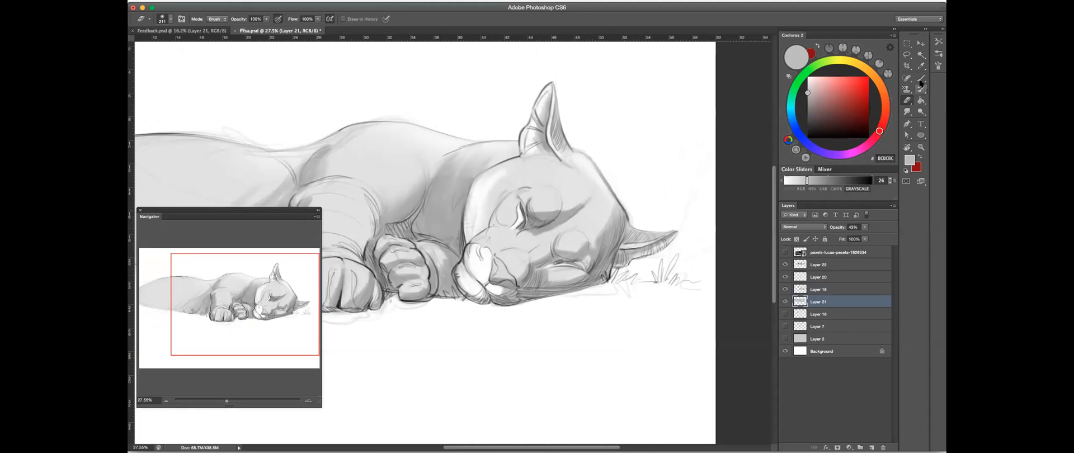
left_click(785, 302)
left_click(784, 303)
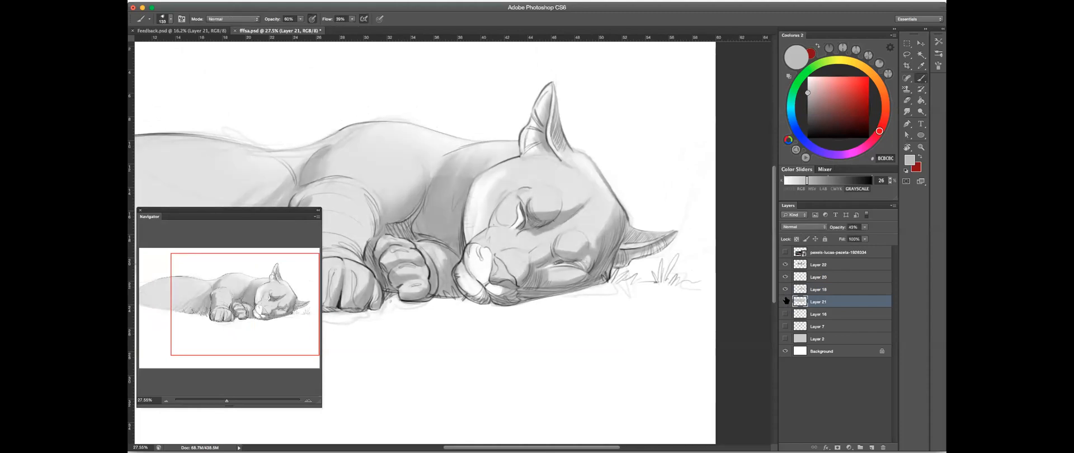
mouse_move(542, 149)
left_mouse_down()
mouse_move(508, 157)
mouse_move(545, 157)
left_mouse_up()
left_click_drag(508, 181, 748, 161)
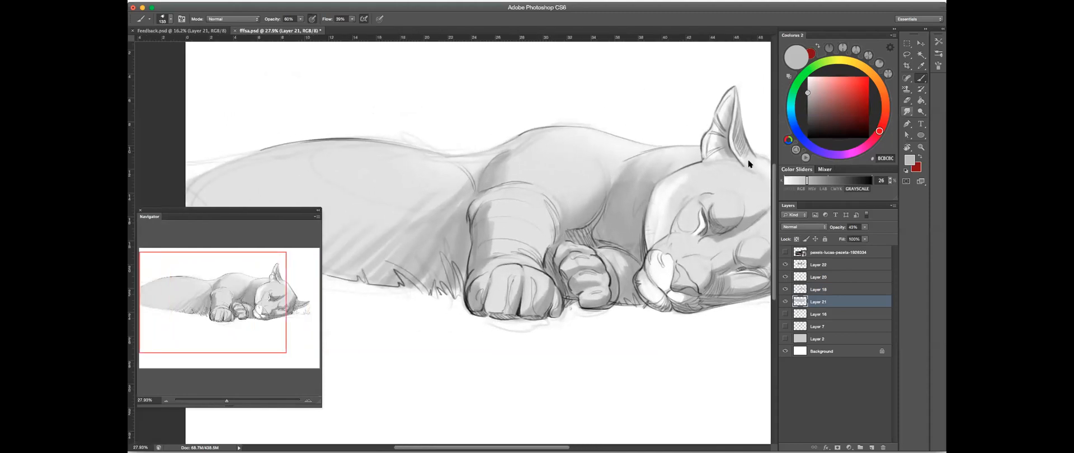
scroll(644, 195, "right", 6)
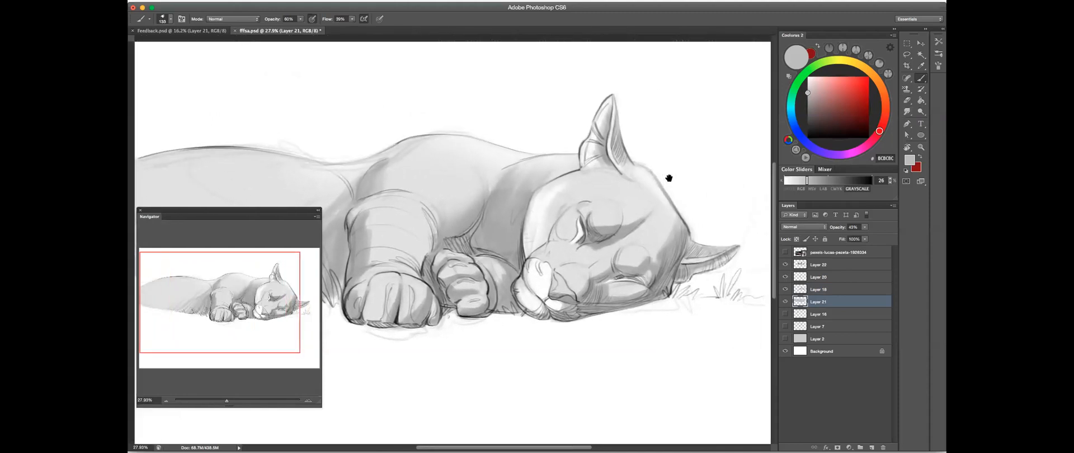
- Make Layer 20 active and set up a smaller black brush with pressure-controlled size
left_click(908, 101)
left_click(921, 78)
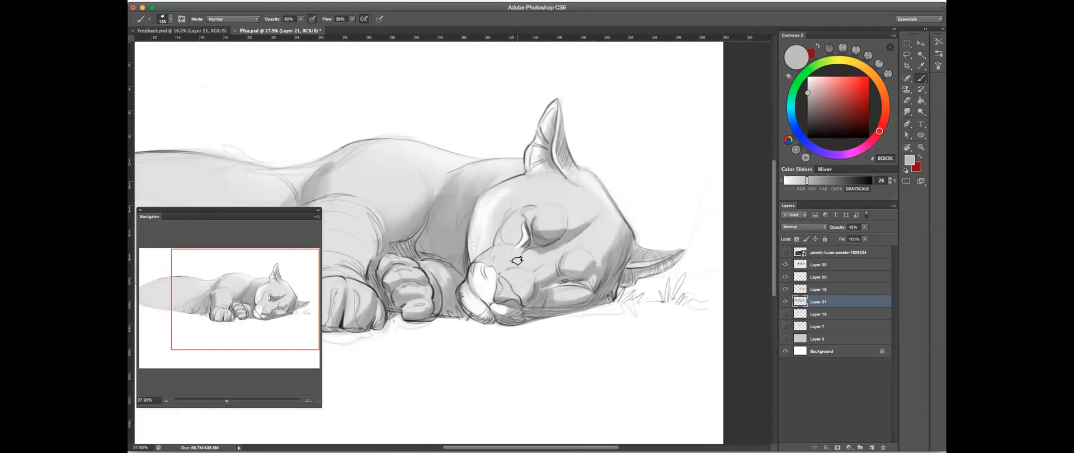
left_click_drag(519, 260, 512, 260)
left_click(829, 265)
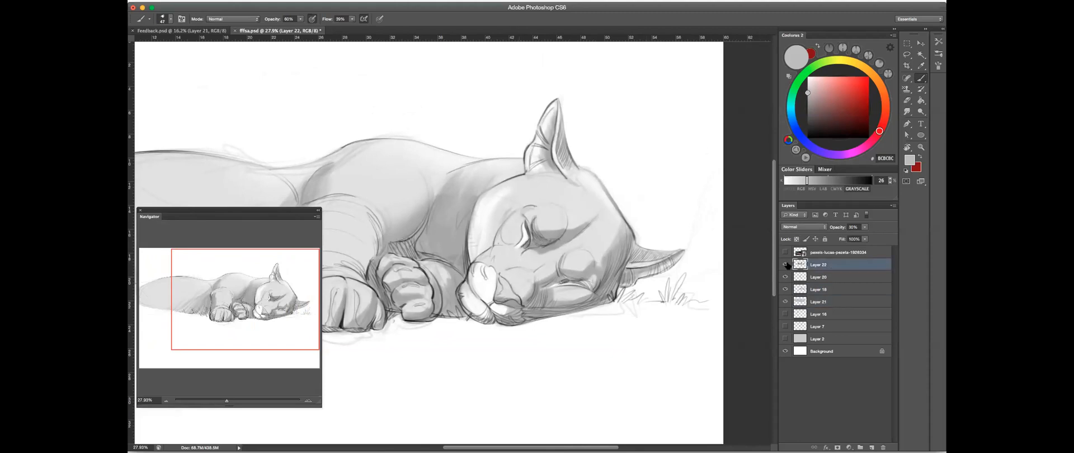
left_click(785, 278)
left_click(785, 277)
left_click(818, 277)
left_click(868, 180)
left_click_drag(867, 180, 873, 181)
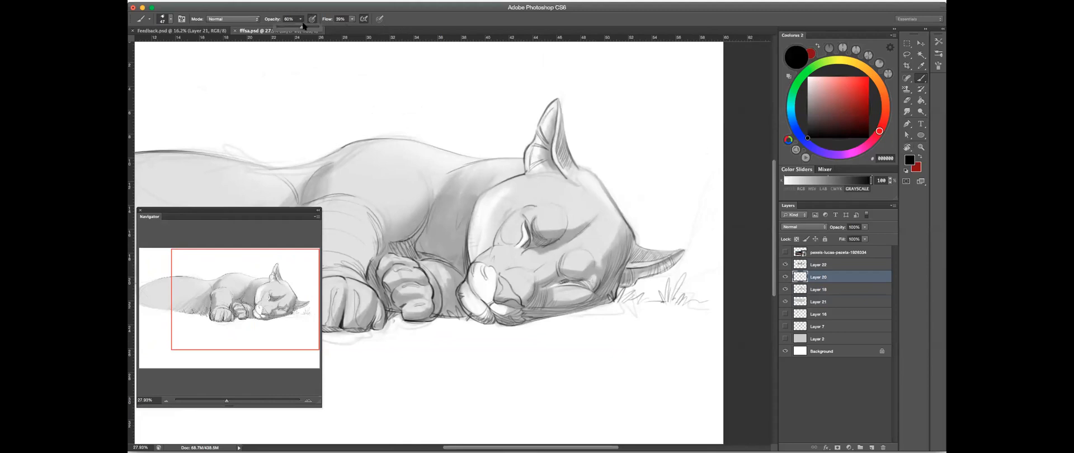
left_click_drag(301, 20, 285, 31)
left_click(380, 20)
- Darken the lines of the puma's closed eyes and the contour under the jaw with black strokes on Layer 20
left_click_drag(557, 297, 649, 253)
left_click_drag(422, 232, 414, 232)
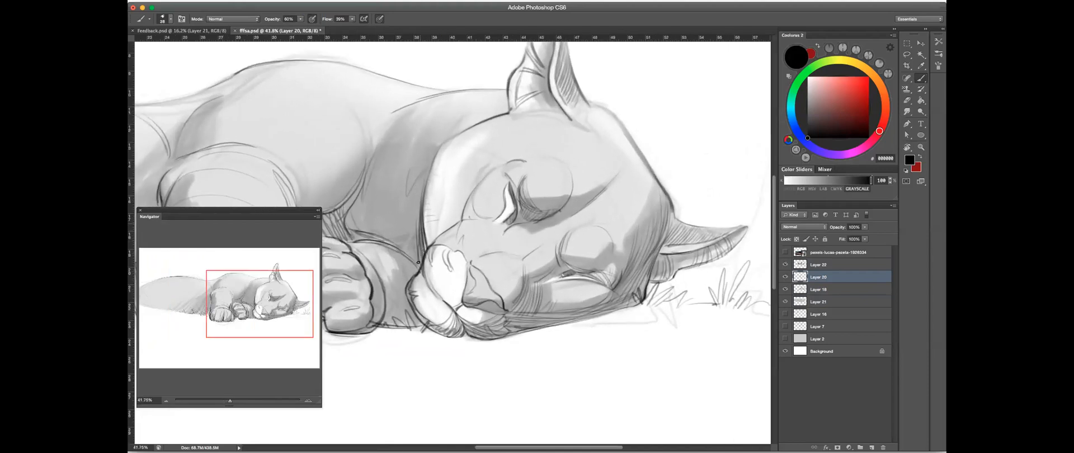
mouse_move(512, 191)
left_mouse_down()
mouse_move(503, 192)
mouse_move(514, 206)
left_mouse_up()
left_click_drag(563, 297, 621, 285)
mouse_move(573, 245)
left_mouse_down()
mouse_move(548, 256)
mouse_move(623, 255)
mouse_move(598, 246)
mouse_move(633, 260)
mouse_move(548, 257)
mouse_move(580, 248)
mouse_move(528, 264)
mouse_move(593, 259)
mouse_move(501, 280)
mouse_move(593, 263)
mouse_move(569, 263)
mouse_move(632, 268)
mouse_move(601, 260)
mouse_move(593, 270)
mouse_move(675, 292)
left_mouse_up()
mouse_move(646, 328)
left_mouse_down()
mouse_move(673, 297)
mouse_move(531, 353)
mouse_move(649, 326)
mouse_move(586, 343)
left_mouse_up()
mouse_move(703, 313)
left_mouse_down()
mouse_move(484, 364)
mouse_move(706, 316)
mouse_move(598, 335)
mouse_move(668, 318)
left_mouse_up()
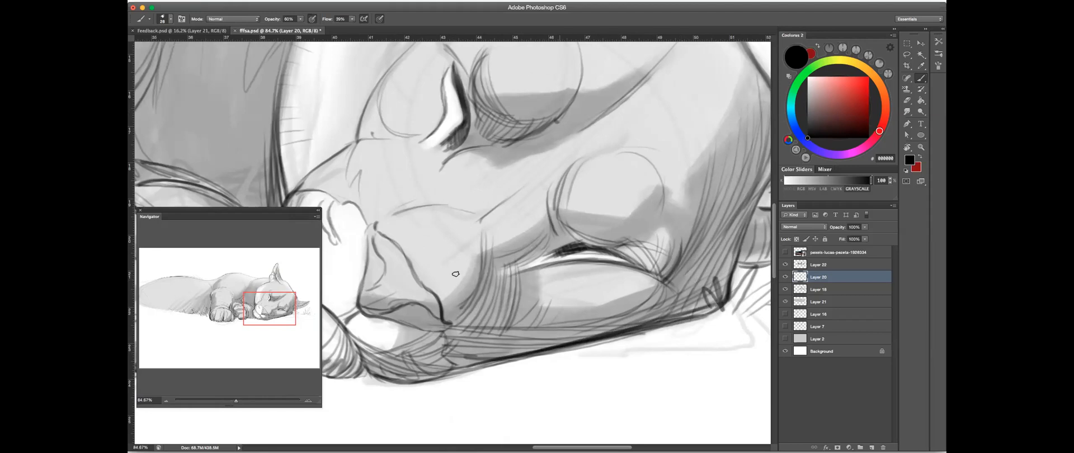
- Hatch the shaded side of the muzzle and define the shadow edge above the lower eye
left_click_drag(466, 250, 473, 272)
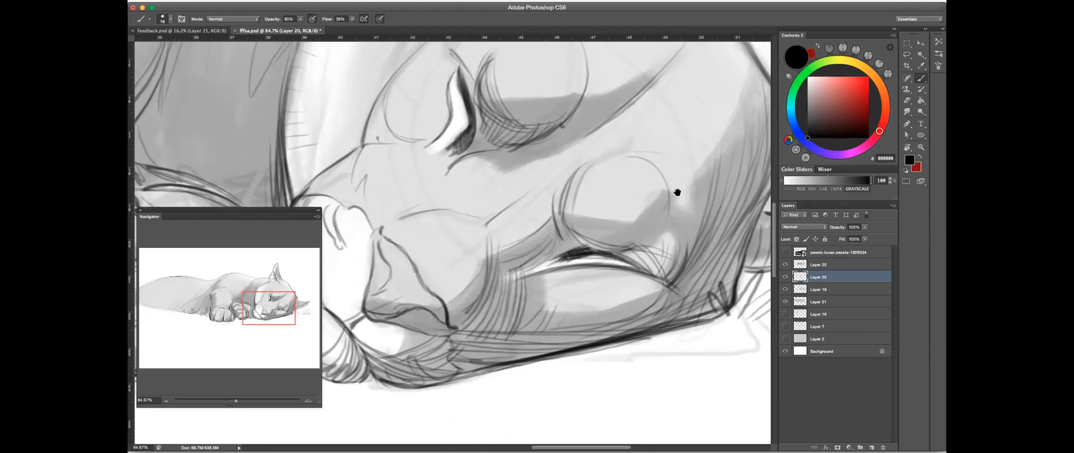
left_click_drag(569, 211, 632, 219)
left_click_drag(659, 194, 635, 219)
left_click_drag(752, 166, 634, 222)
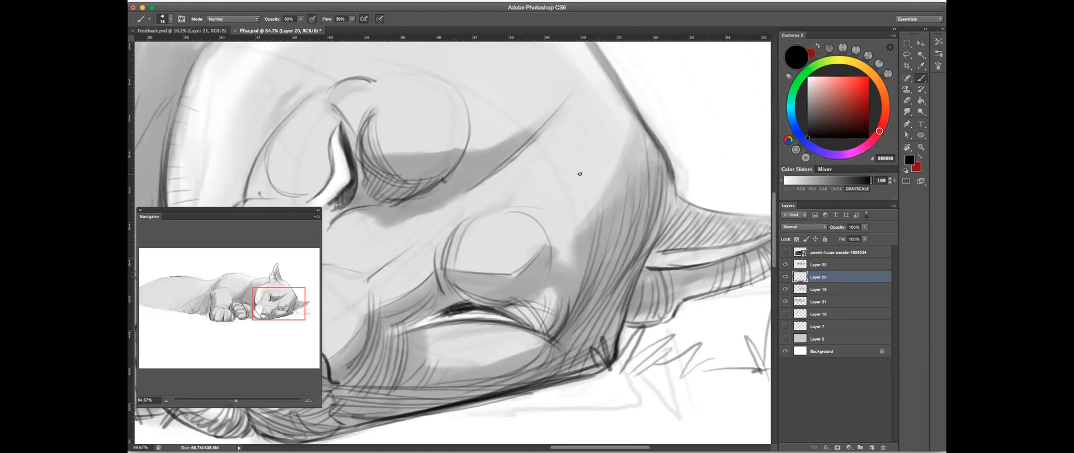
left_click_drag(627, 159, 610, 180)
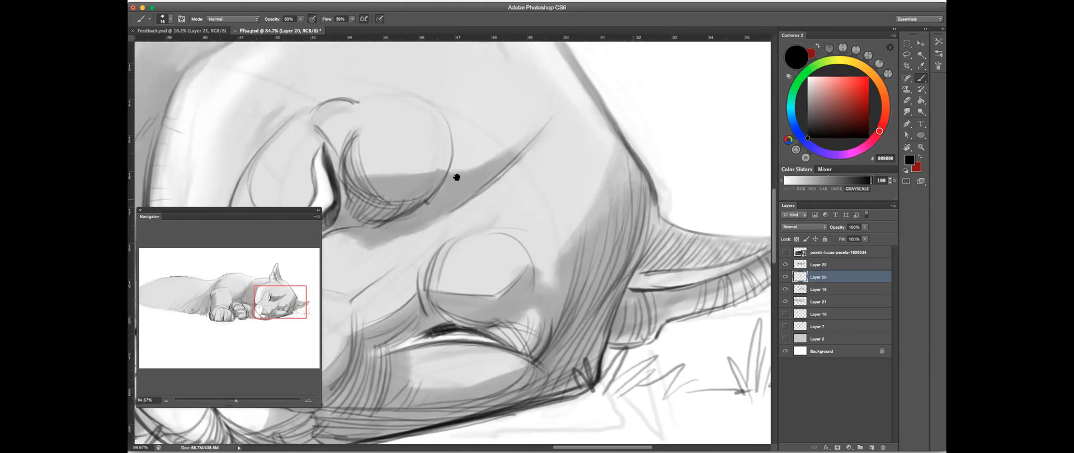
- Define the shadow edge around the upper eye socket and compare the linework by toggling Layer 20's visibility
mouse_move(482, 166)
left_mouse_down()
mouse_move(514, 152)
mouse_move(559, 168)
mouse_move(565, 159)
left_mouse_up()
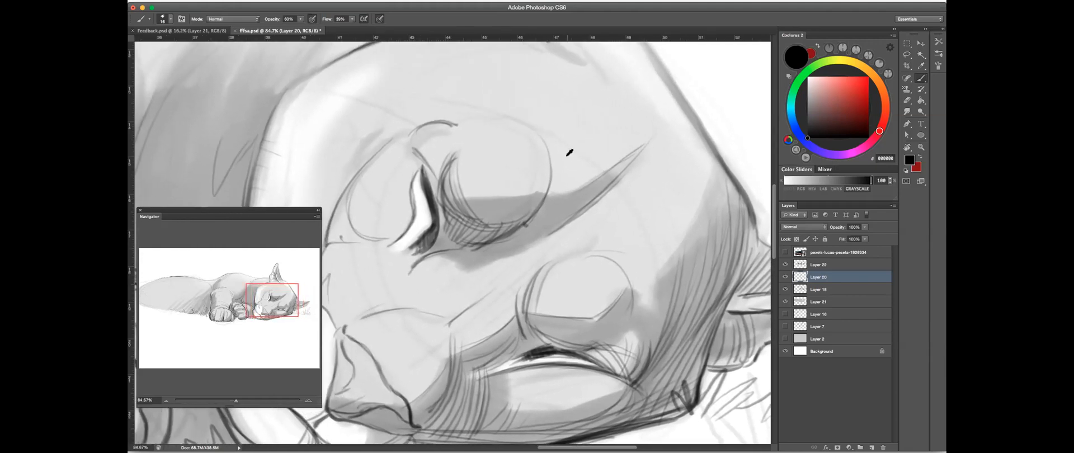
key("super+z")
mouse_move(493, 197)
left_mouse_down()
mouse_move(643, 149)
mouse_move(538, 229)
left_mouse_up()
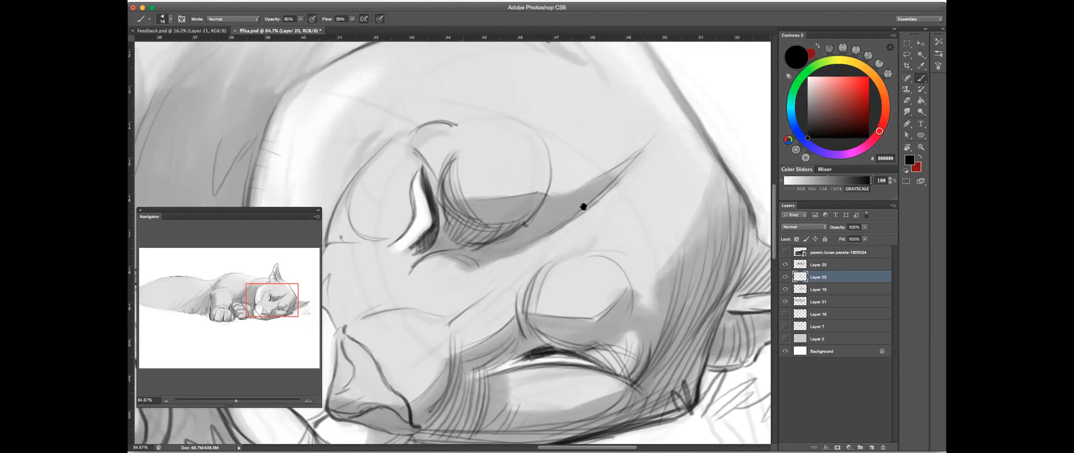
scroll(582, 209, "down", 5)
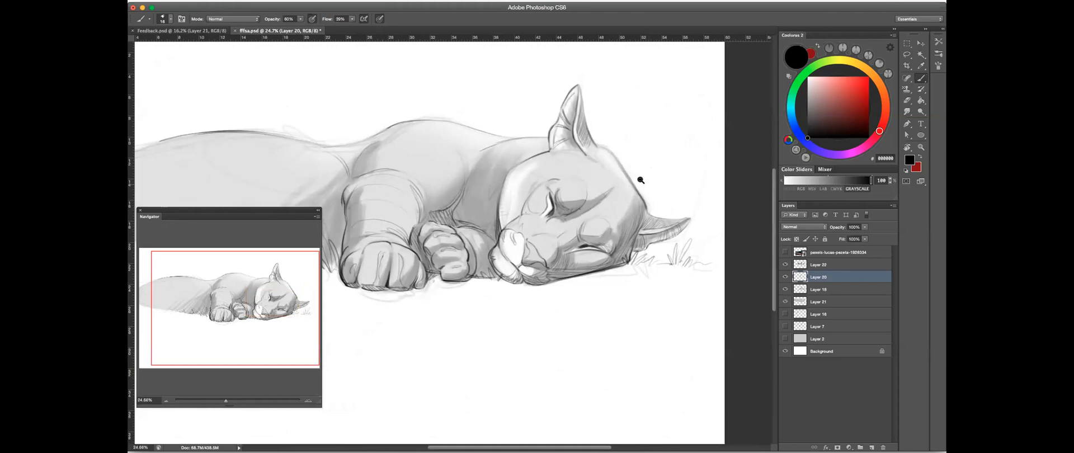
scroll(640, 175, "up", 5)
left_click(785, 277)
left_click(785, 277)
left_click(785, 277)
left_click(785, 277)
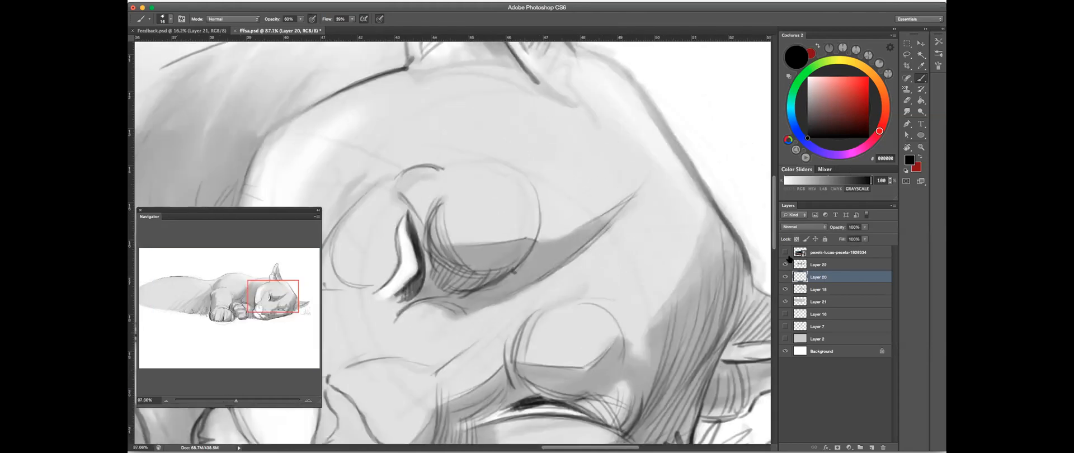
key("e")
left_click(785, 277)
left_click(785, 277)
key("b")
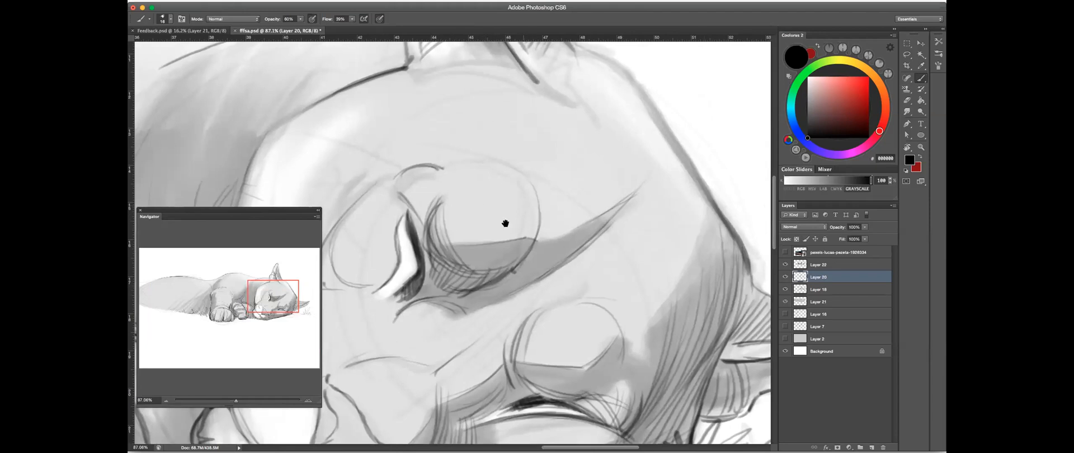
- Draw a contour line across the base of the upright ear on Layer 20
left_click_drag(594, 91, 636, 190)
mouse_move(477, 147)
left_mouse_down()
mouse_move(533, 130)
mouse_move(459, 161)
mouse_move(549, 139)
left_mouse_up()
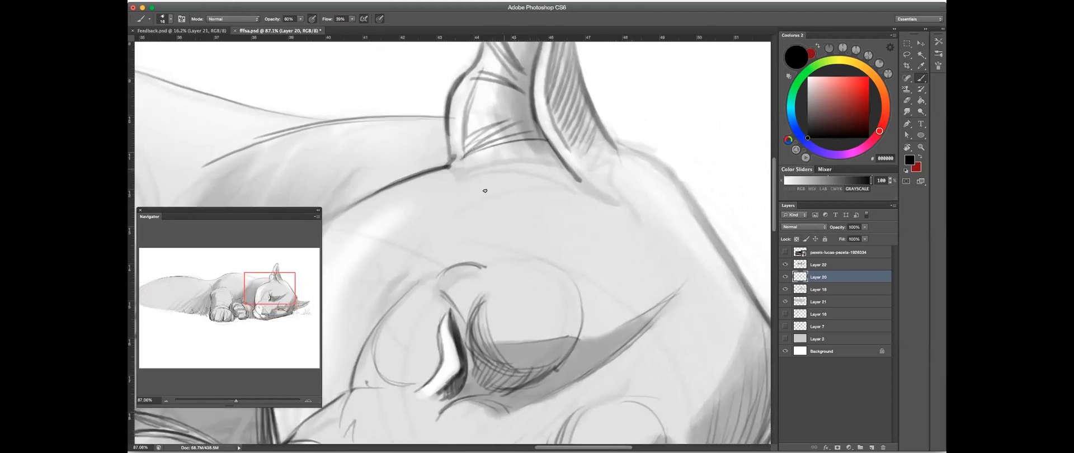
left_click_drag(391, 259, 623, 113)
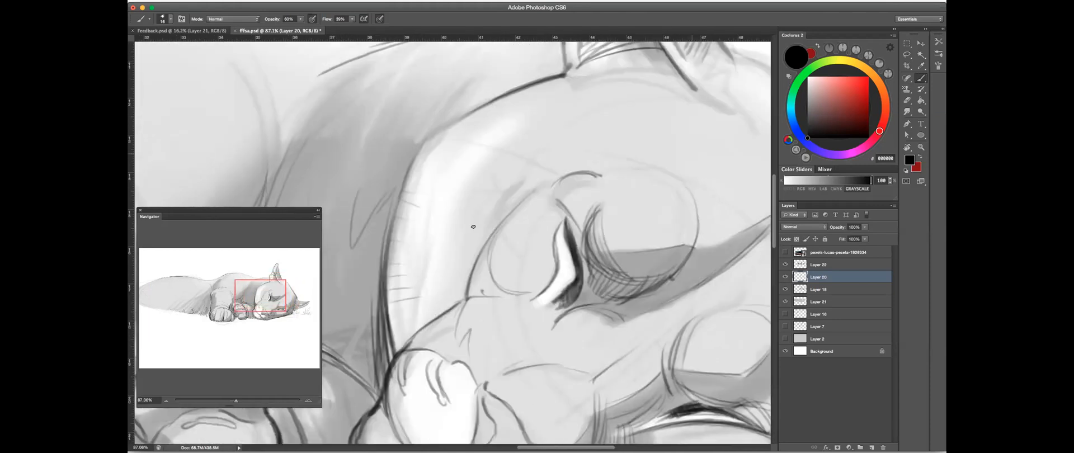
- Hatch short fur strokes along the white cheek's outer edge and strengthen the inner contour beside the upper eye
left_click_drag(432, 223, 412, 320)
left_click_drag(427, 241, 410, 348)
left_click_drag(420, 255, 407, 350)
left_click_drag(389, 313, 410, 344)
mouse_move(389, 303)
left_mouse_down()
mouse_move(408, 339)
mouse_move(408, 330)
left_mouse_up()
mouse_move(405, 185)
left_mouse_down()
mouse_move(395, 272)
mouse_move(408, 173)
mouse_move(388, 309)
left_mouse_up()
left_click_drag(390, 241, 389, 294)
left_click_drag(423, 264, 415, 339)
left_click_drag(428, 245, 421, 319)
mouse_move(428, 273)
left_mouse_down()
mouse_move(426, 332)
mouse_move(408, 344)
left_mouse_up()
mouse_move(460, 296)
left_mouse_down()
mouse_move(401, 350)
mouse_move(421, 328)
left_mouse_up()
mouse_move(488, 237)
left_mouse_down()
mouse_move(469, 291)
mouse_move(482, 294)
left_mouse_up()
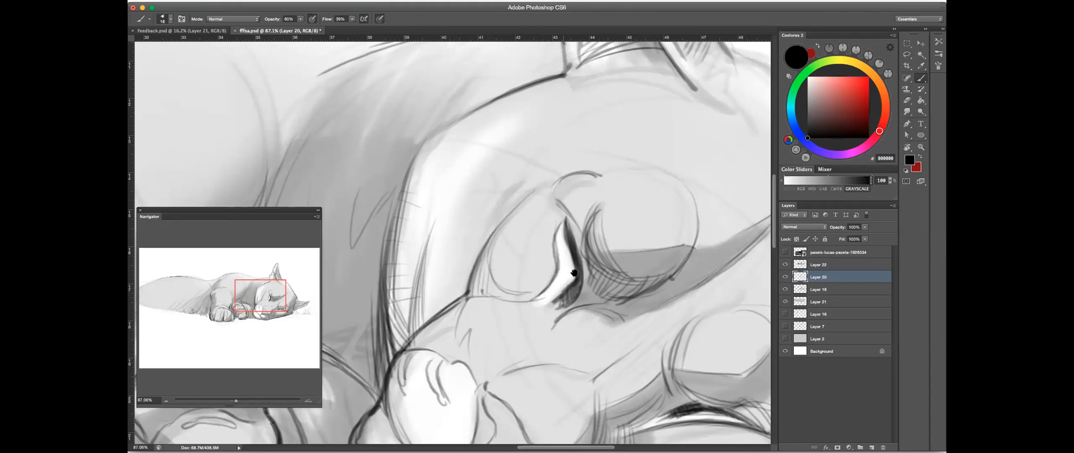
- Reinforce the black linework around the eyes and along the side of the head
scroll(554, 289, "down", 6)
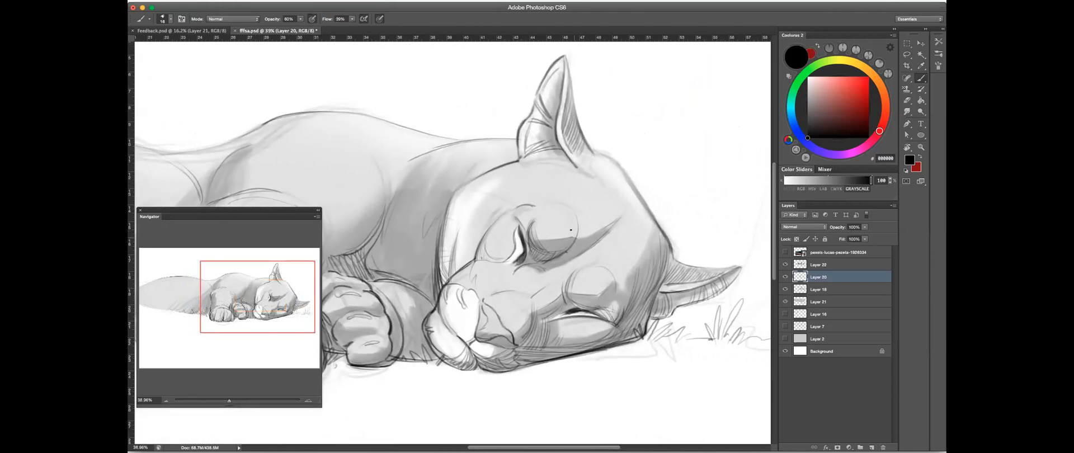
mouse_move(577, 236)
left_mouse_down()
mouse_move(572, 215)
mouse_move(660, 233)
mouse_move(686, 279)
left_mouse_up()
left_click_drag(678, 246, 576, 127)
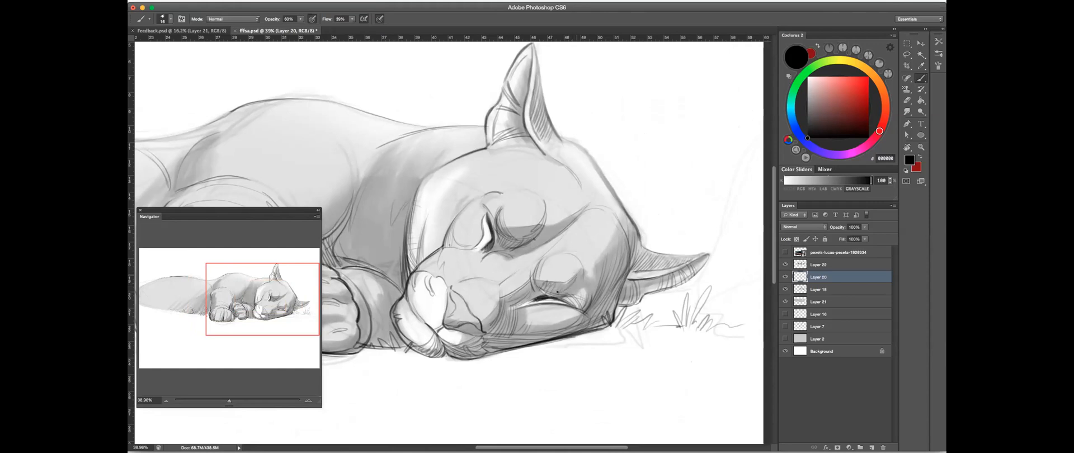
- Flip the canvas horizontally and check the drawing by toggling the visibility of Layer 20 and Layer 22
scroll(610, 182, "down", 6)
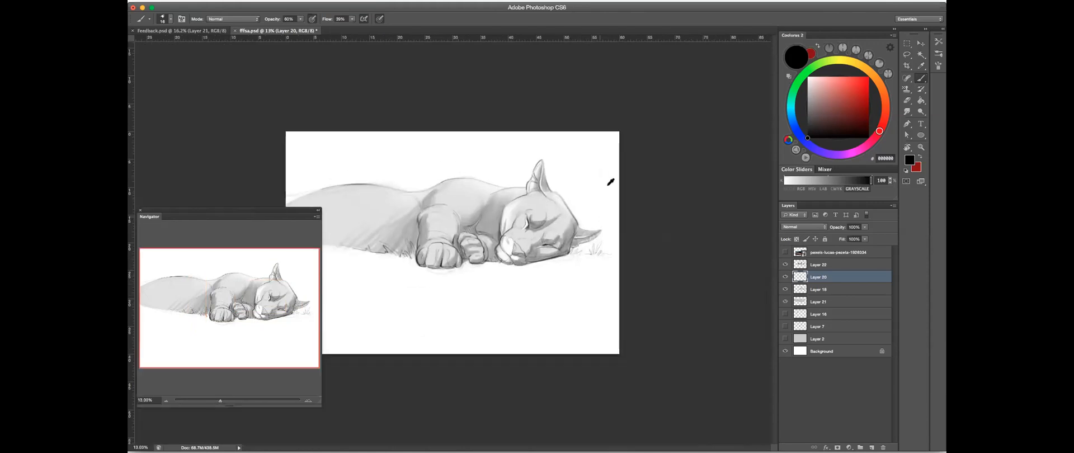
key("super+shift+h")
left_click_drag(370, 254, 572, 263)
left_click(784, 277)
left_click(784, 278)
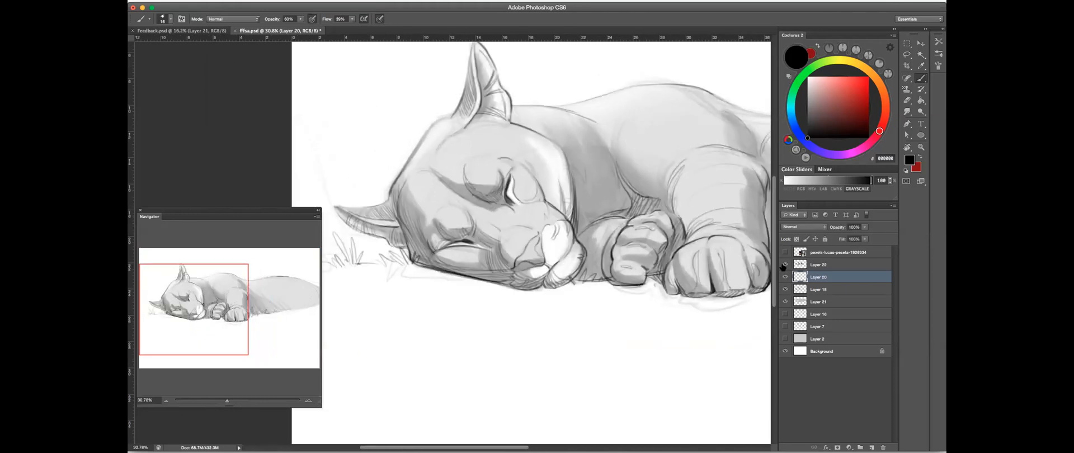
left_click(784, 265)
left_click(784, 266)
left_click(784, 265)
left_click(785, 265)
- Soften Layer 22's shading over the puma's head and shoulder with a larger eraser
left_click(825, 265)
left_click(908, 101)
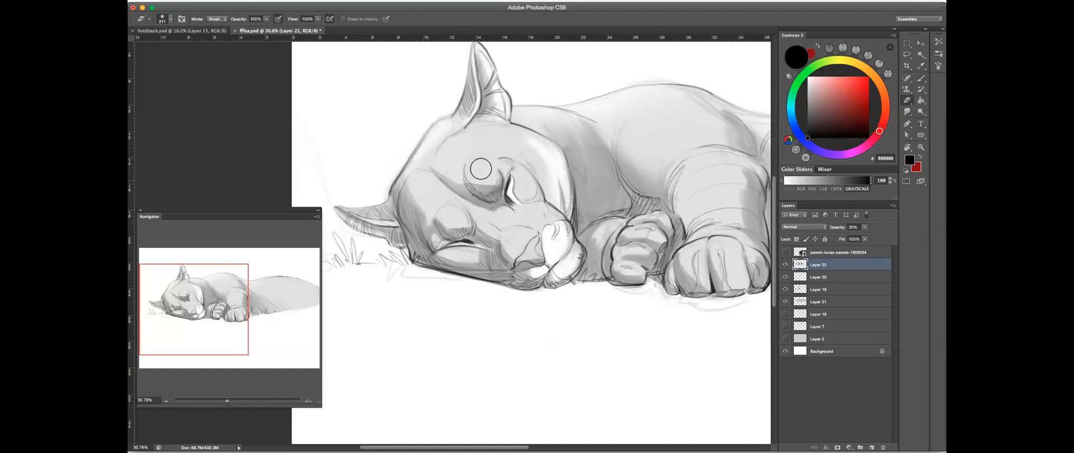
left_click_drag(412, 175, 421, 176)
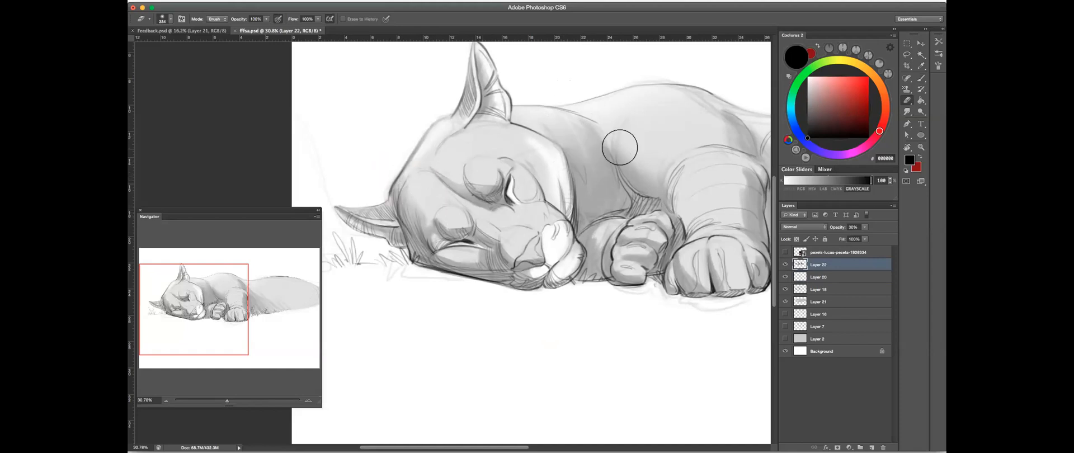
key("space")
left_click_drag(651, 194, 636, 204)
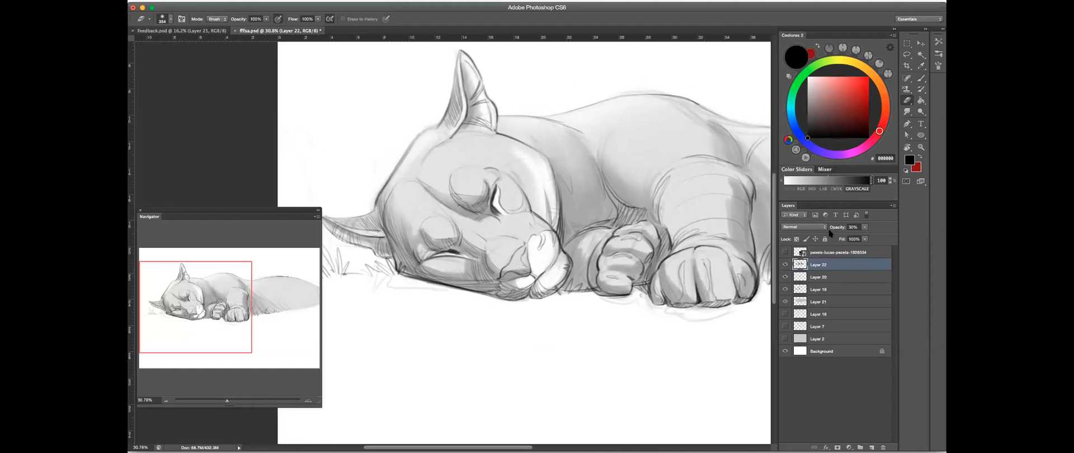
- Strengthen the outline of the back of the head and the upper edge of the lower ear on Layer 20 in black
left_click(785, 277)
left_click(819, 276)
left_click(921, 77)
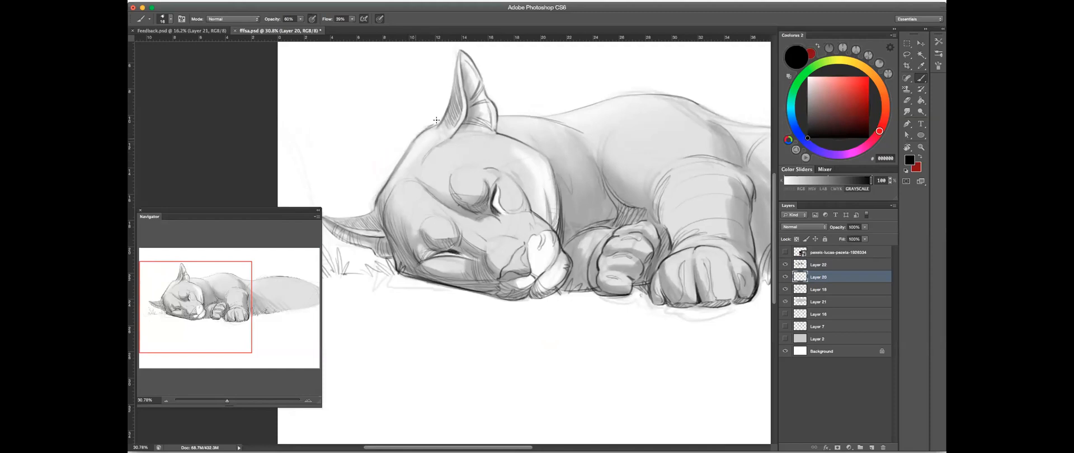
left_click_drag(417, 136, 395, 164)
scroll(400, 162, "up", 3)
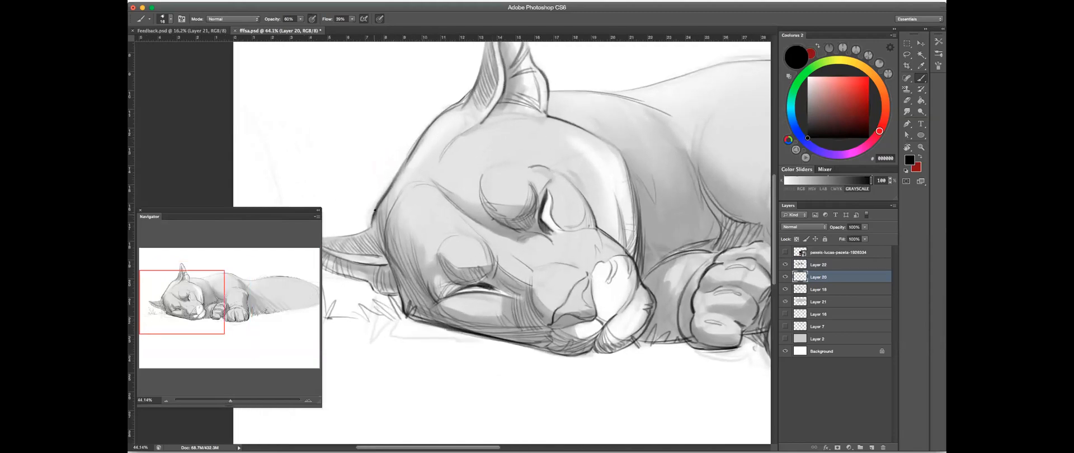
left_click_drag(375, 240, 506, 228)
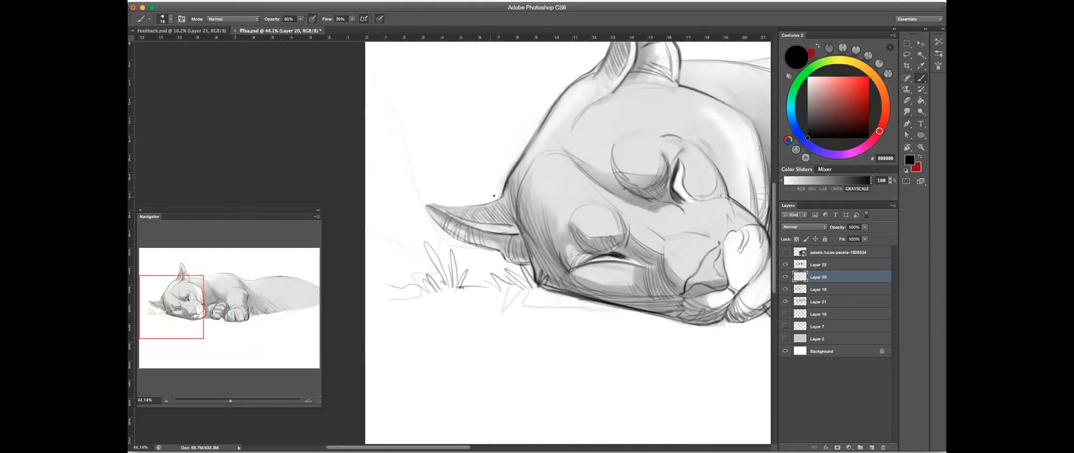
left_click_drag(501, 193, 460, 207)
- Set the brush opacity to 72% and darken the lower edge of the puma's lower ear on Layer 20 with the canvas rotated
key("r")
left_click_drag(564, 201, 626, 168)
left_click(921, 79)
left_click_drag(426, 295, 423, 305)
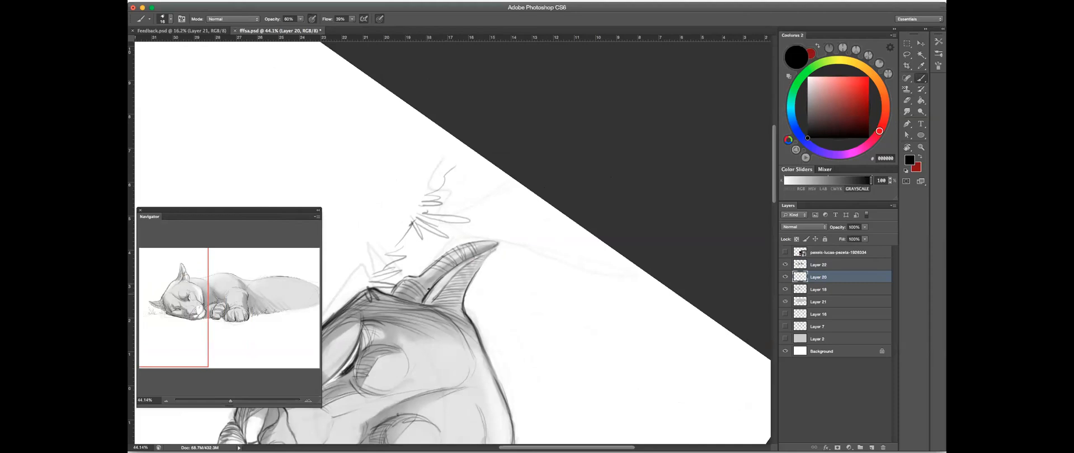
left_click(301, 19)
left_click_drag(440, 260, 496, 244)
left_click_drag(506, 257, 611, 207)
key("r")
left_click_drag(559, 154, 361, 235)
key("b")
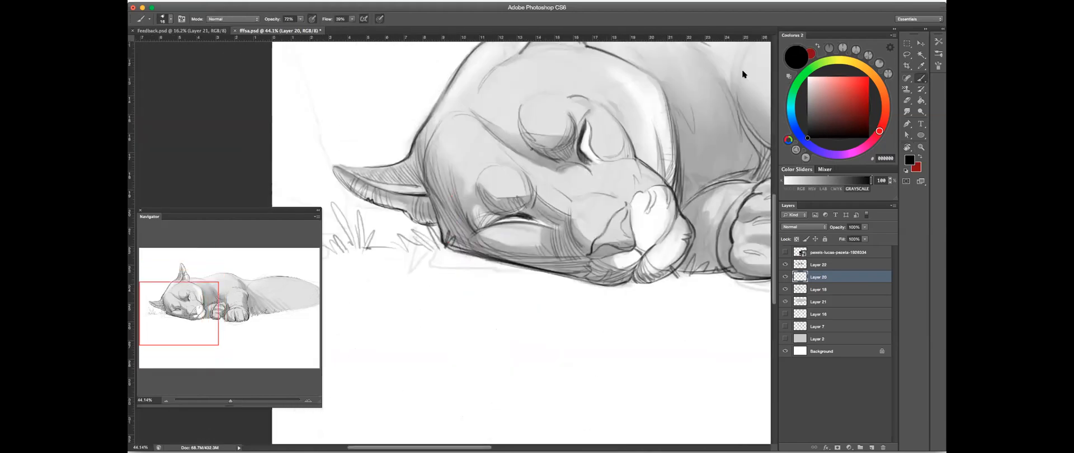
- Examine the puma's head, paws and body at several zoom levels to judge the balance of the linework
scroll(559, 213, "up", 5)
left_click_drag(607, 228, 490, 280)
mouse_move(430, 268)
left_mouse_down()
mouse_move(565, 307)
mouse_move(588, 271)
left_mouse_up()
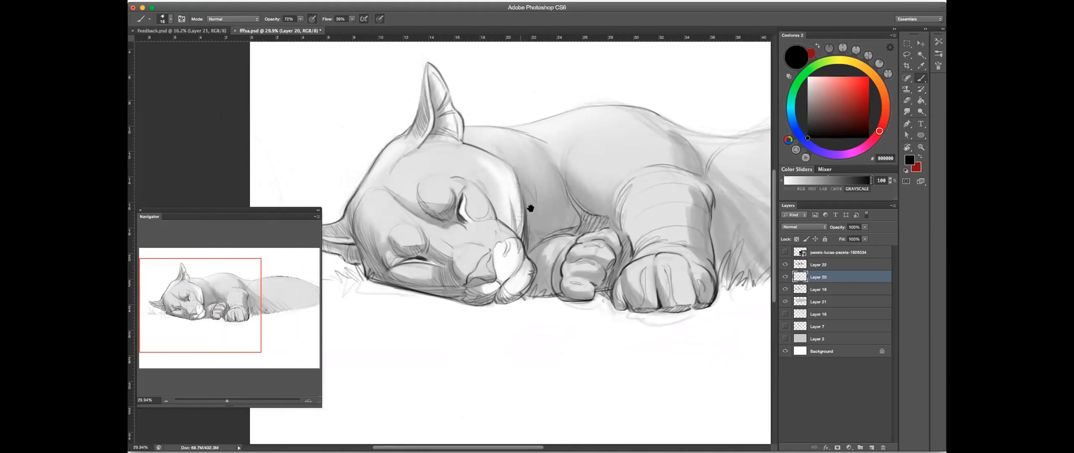
left_click_drag(475, 213, 546, 230)
left_click_drag(546, 230, 742, 239)
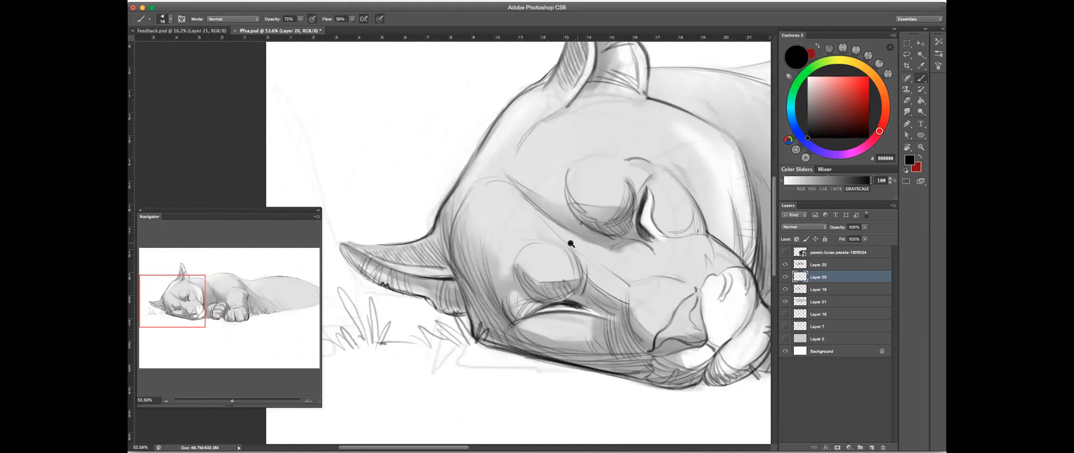
left_click_drag(577, 245, 528, 244)
mouse_move(631, 317)
left_mouse_down()
mouse_move(570, 241)
mouse_move(540, 254)
left_mouse_up()
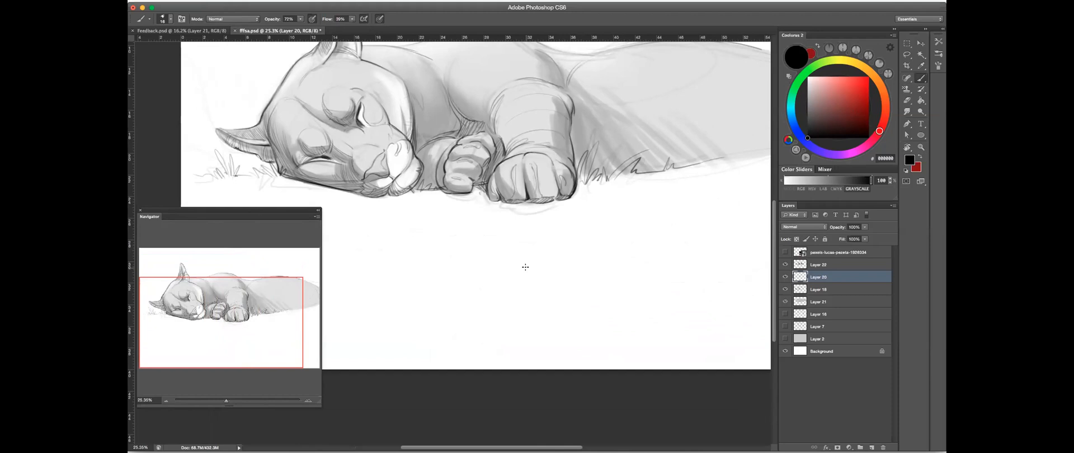
left_click_drag(508, 290, 604, 319)
left_click_drag(579, 289, 574, 311)
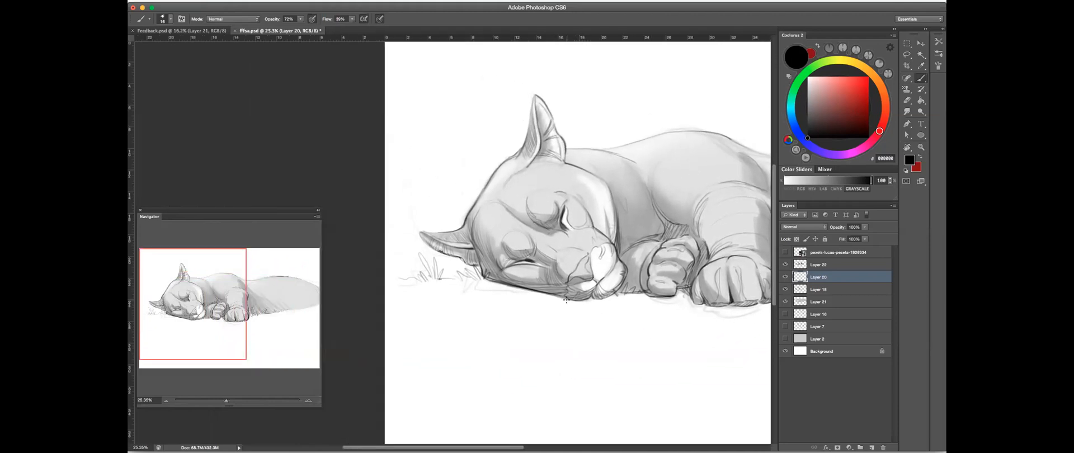
scroll(451, 230, "up", 2)
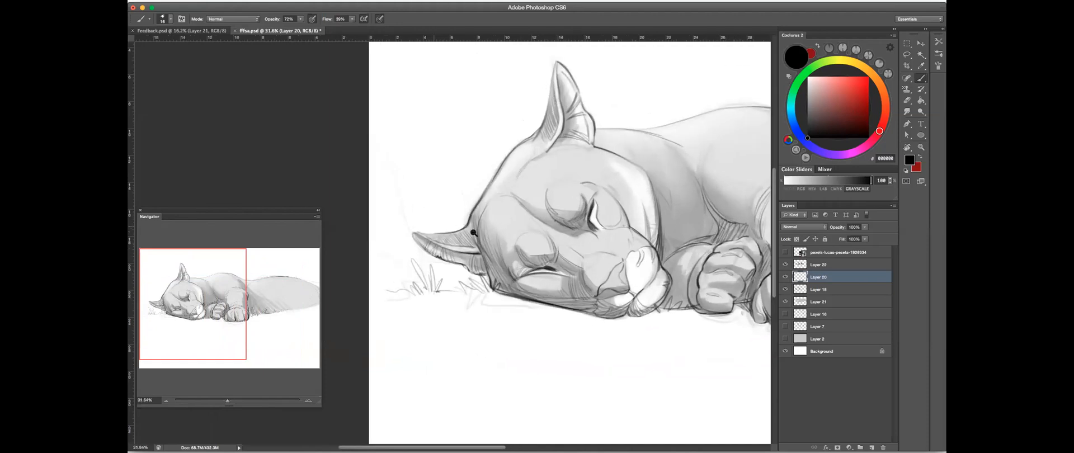
left_click_drag(642, 307, 560, 138)
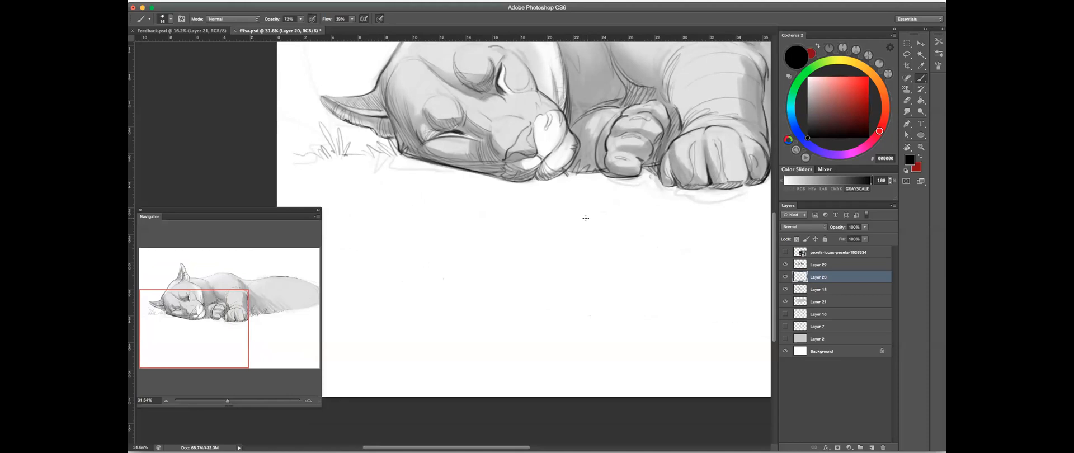
left_click_drag(480, 169, 525, 282)
key("super+r")
left_click_drag(430, 173, 504, 131)
mouse_move(437, 180)
left_mouse_down()
mouse_move(431, 220)
mouse_move(438, 181)
mouse_move(448, 235)
left_mouse_up()
scroll(487, 192, "left", 2)
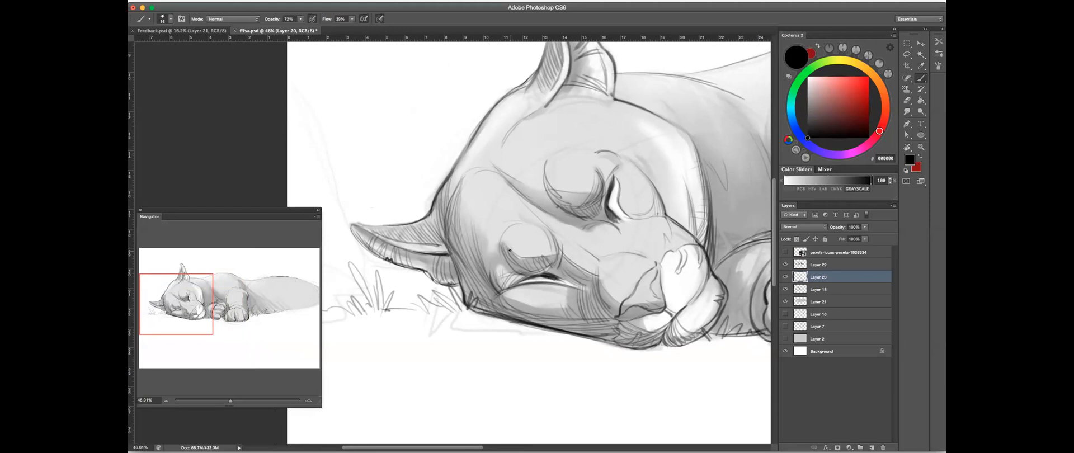
scroll(463, 239, "left", 6)
- Set the brush opacity to 57% and try a dark shading stroke inside the lower ear, then undo it
key("r")
mouse_move(624, 147)
left_mouse_down()
mouse_move(511, 318)
mouse_move(475, 252)
mouse_move(494, 258)
left_mouse_up()
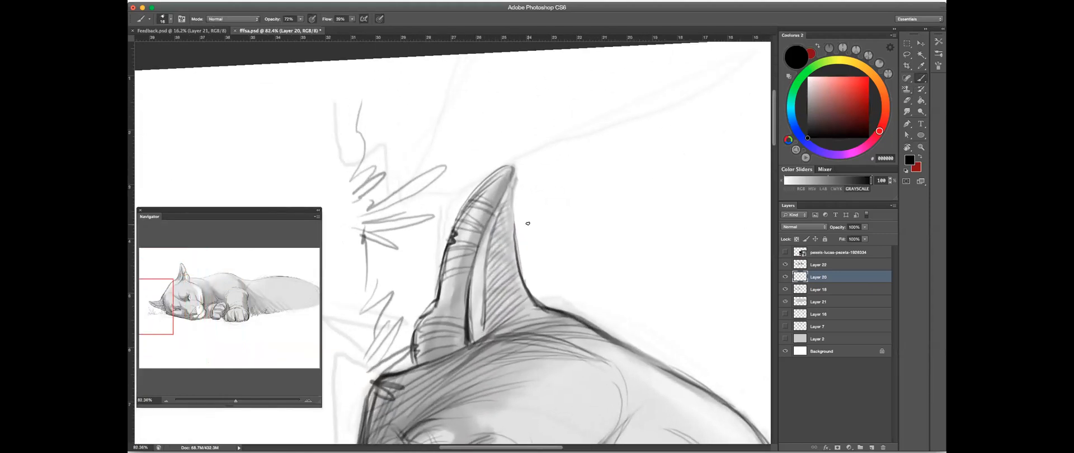
left_click_drag(627, 182, 509, 218)
left_click_drag(630, 198, 541, 153)
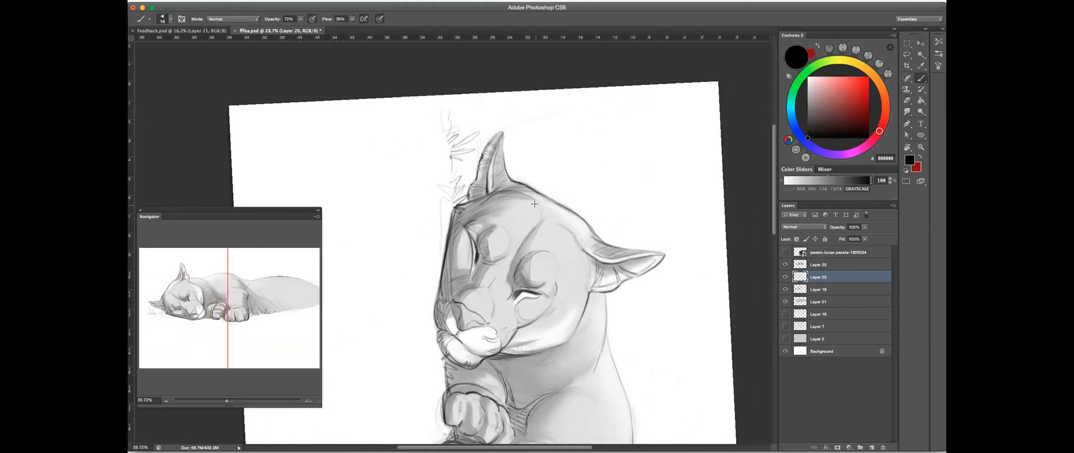
left_click_drag(493, 156, 619, 87)
left_click(300, 20)
left_click_drag(302, 27, 295, 27)
left_click(382, 20)
left_click_drag(506, 181, 510, 182, "ctrl+alt")
mouse_move(510, 132)
left_mouse_down()
mouse_move(501, 222)
mouse_move(515, 138)
mouse_move(513, 216)
mouse_move(517, 127)
mouse_move(515, 227)
left_mouse_up()
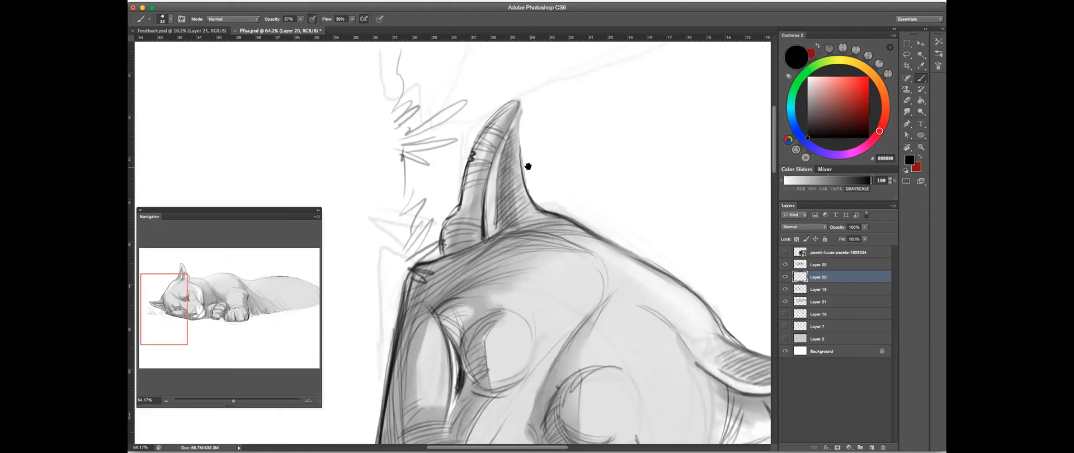
key("super+z")
- Hatch the inside of the lower ear with dense black strokes from the tip down to the base
mouse_move(512, 130)
left_mouse_down()
mouse_move(506, 208)
mouse_move(512, 221)
mouse_move(527, 213)
left_mouse_up()
left_click_drag(519, 182, 511, 226)
left_click_drag(518, 197, 535, 216)
left_click_drag(522, 123, 498, 217)
left_click_drag(507, 182, 498, 217)
left_click_drag(516, 128, 500, 177)
left_click_drag(519, 144, 499, 191)
left_click_drag(510, 162, 497, 208)
mouse_move(511, 176)
left_mouse_down()
mouse_move(497, 231)
mouse_move(505, 225)
left_mouse_up()
mouse_move(526, 188)
left_mouse_down()
mouse_move(510, 226)
mouse_move(519, 223)
left_mouse_up()
- Erase stray hatching along the outer edge of the lower ear on Layer 20
left_click(907, 100)
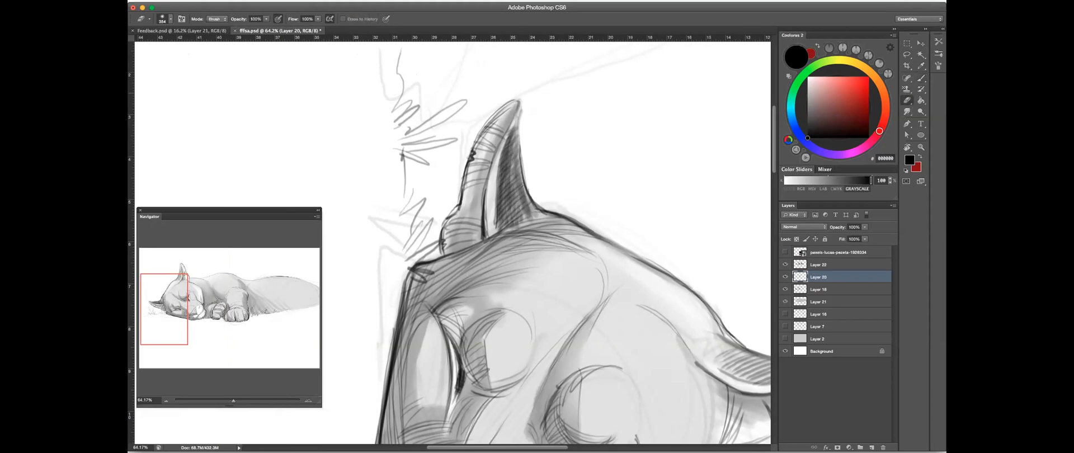
left_click_drag(538, 155, 517, 146)
left_click_drag(554, 151, 475, 171)
- Restore the canvas rotation to 0°, fit the whole puma drawing in view and save the document
key("r")
left_click_drag(643, 206, 361, 272)
left_click_drag(610, 277, 641, 258)
key("Escape")
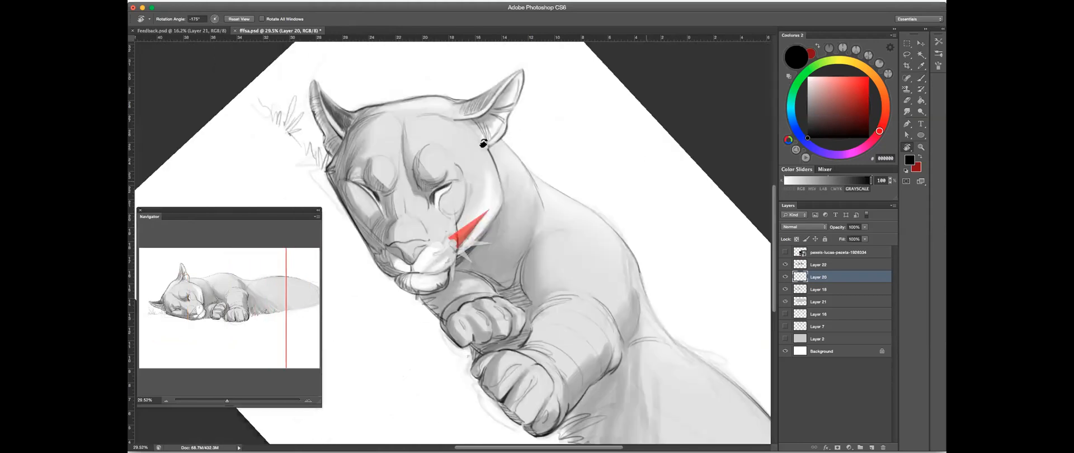
left_click_drag(604, 180, 576, 194)
left_click_drag(440, 234, 624, 197)
key("super+s")
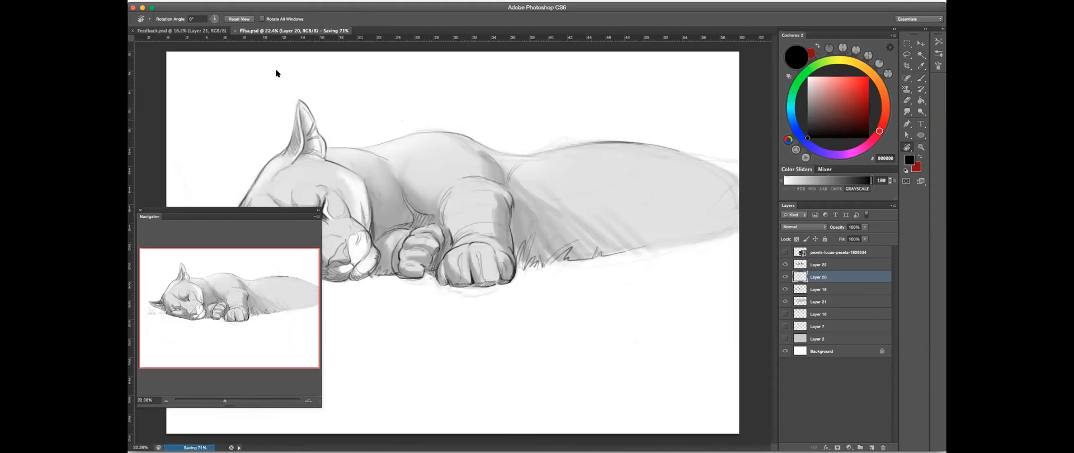
- Switch to Feedback.psd, hide and collapse Group 6, show Group 3 and hide the black Layer 1
key("super+Tab")
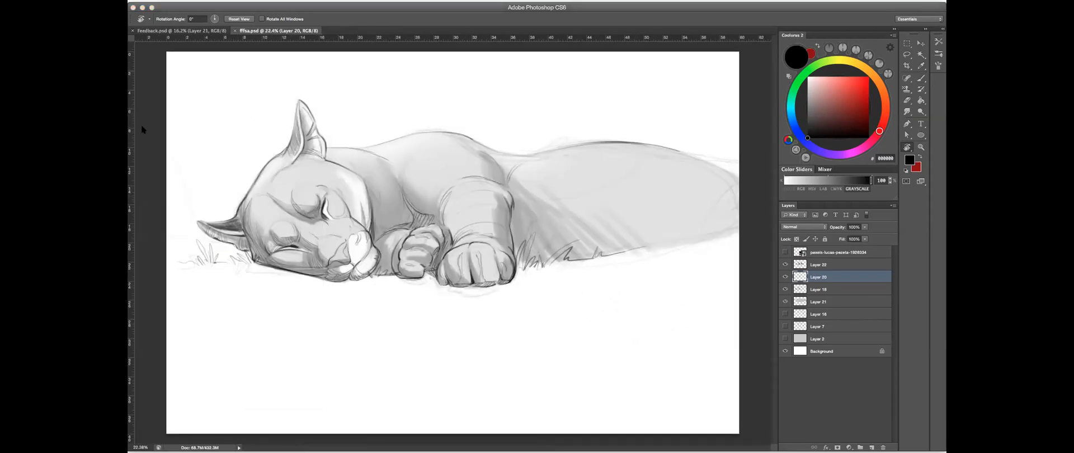
left_click(192, 30)
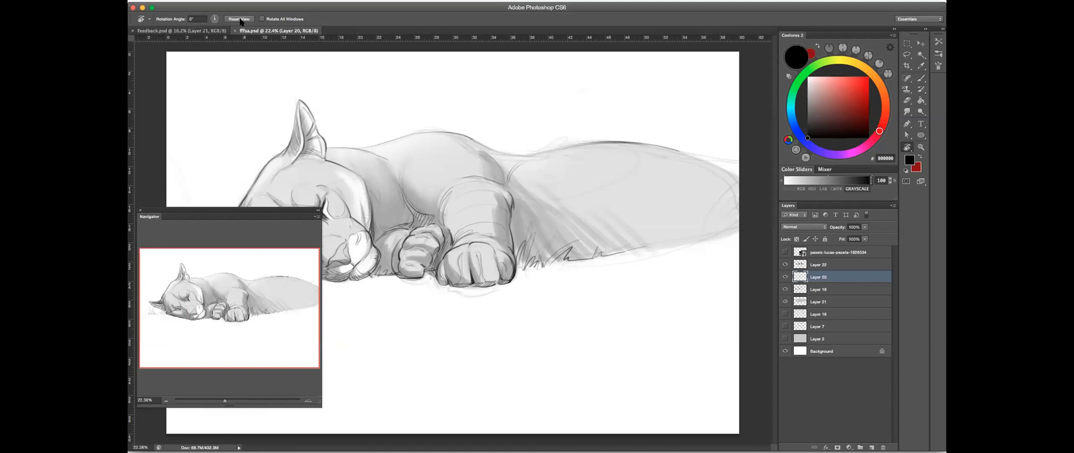
left_click(209, 30)
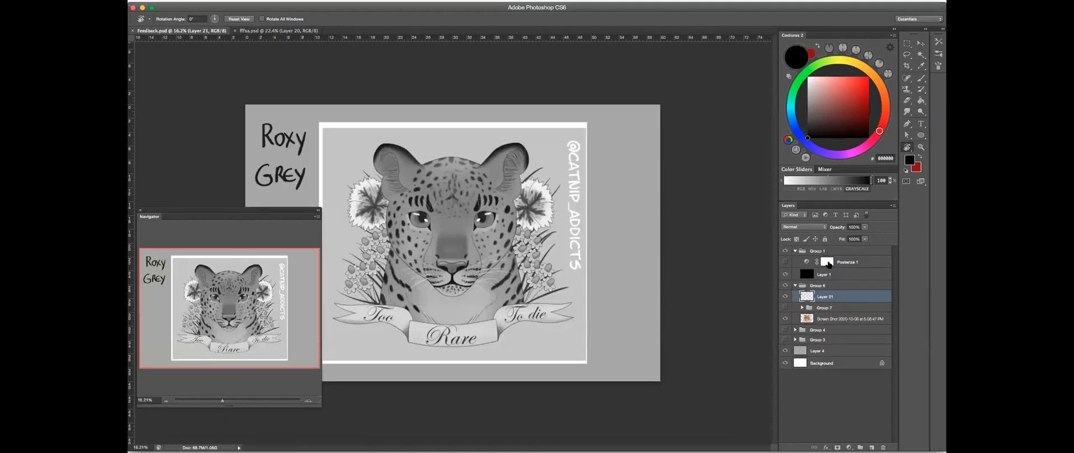
left_click(785, 285)
left_click(795, 285)
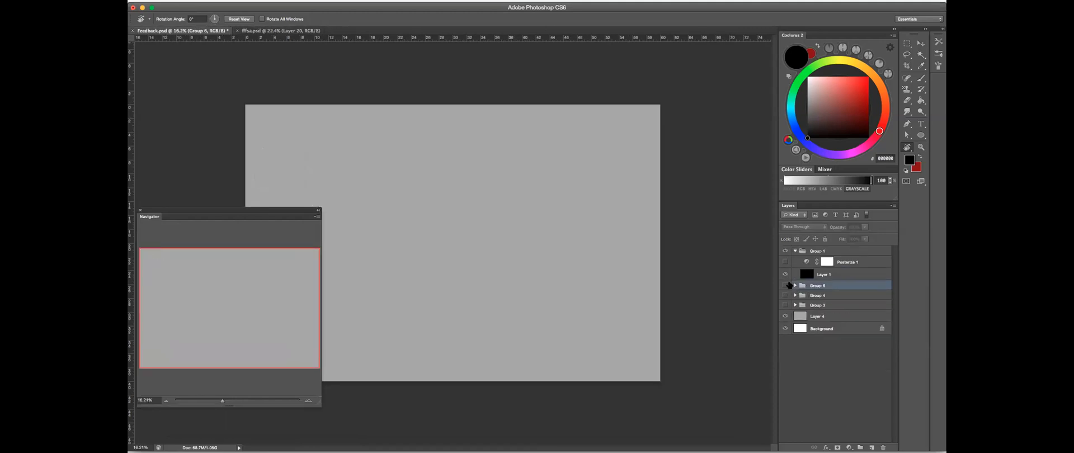
left_click(786, 305)
left_click(786, 275)
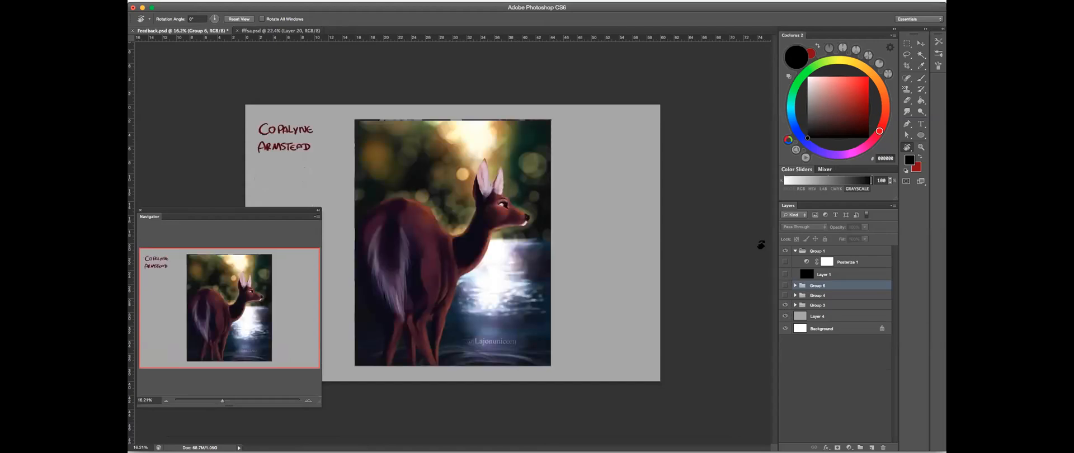
- Inspect the deer painting up close and in full screen, and save Feedback.psd
scroll(434, 185, "up", 3)
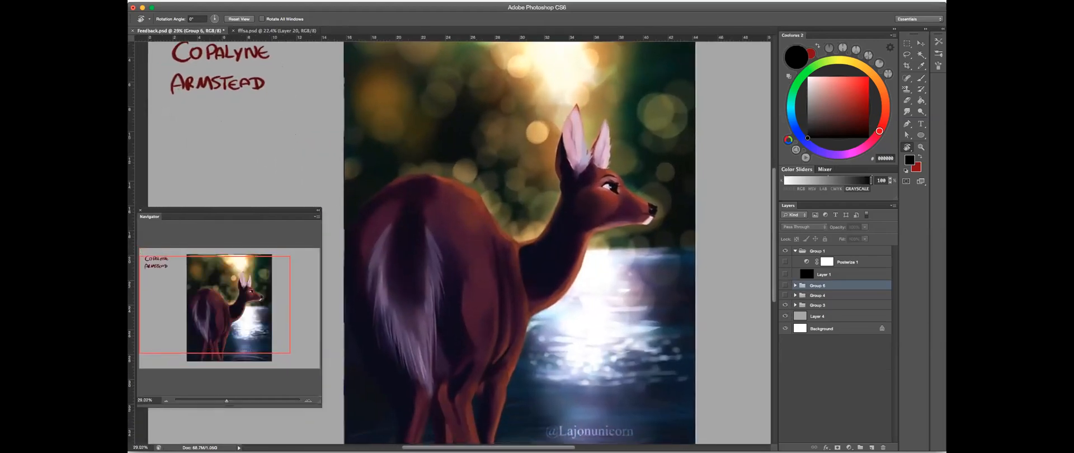
key("f")
key("f")
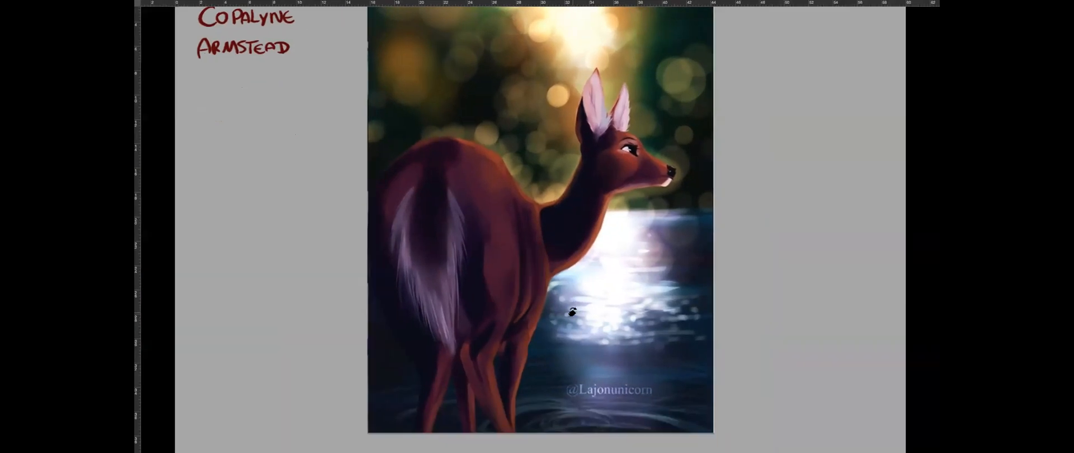
key("f")
key("super+s")
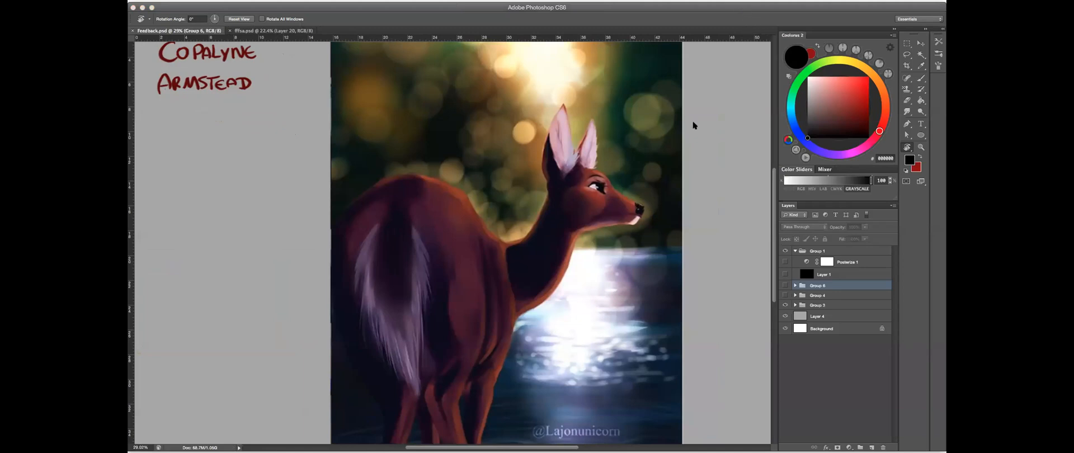
left_click(910, 224)
left_click_drag(359, 99, 421, 132)
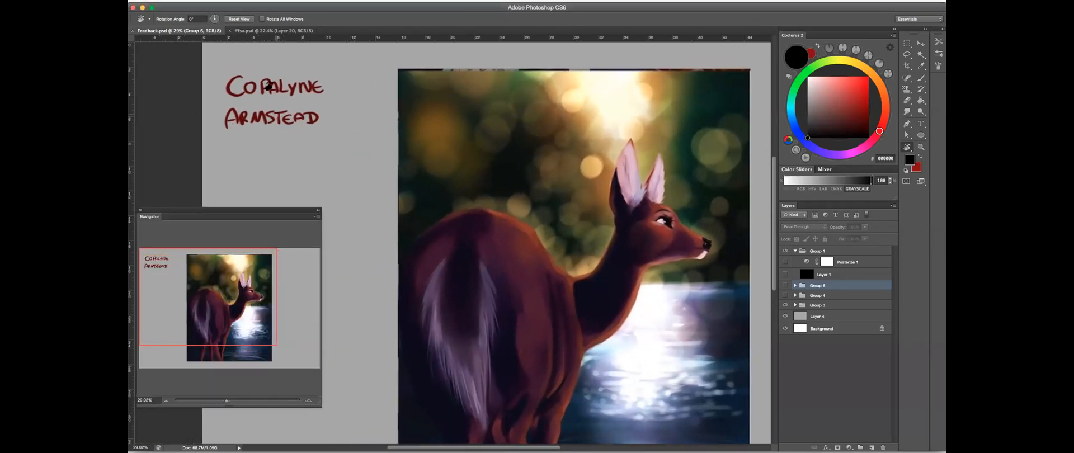
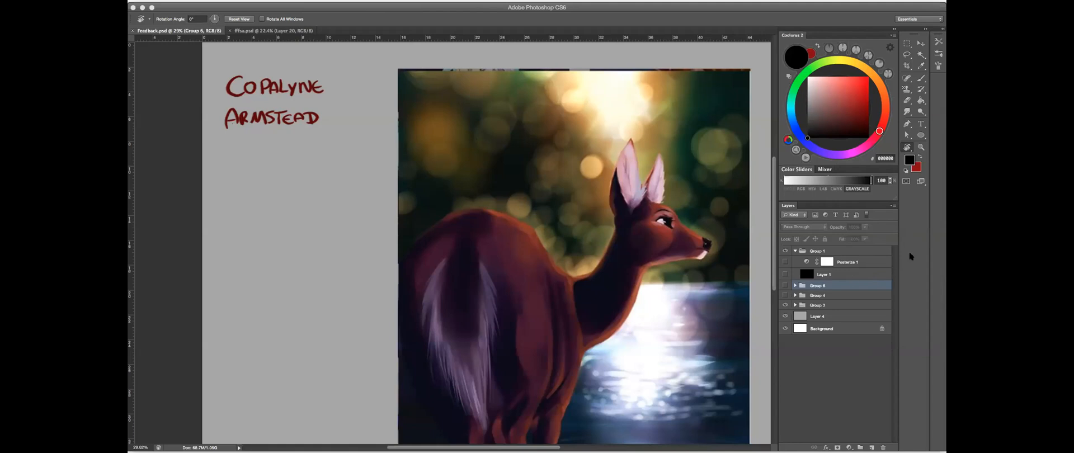
- Open the Navigator, expand Group 3, select the deer screenshot layer and show the black Layer 1 to view the painting in greyscale
left_click(707, 172)
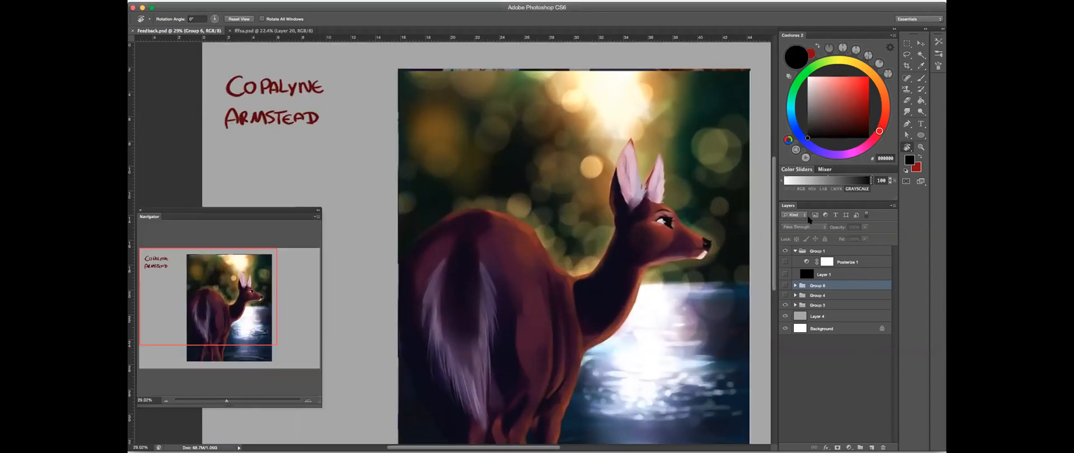
left_click(784, 306)
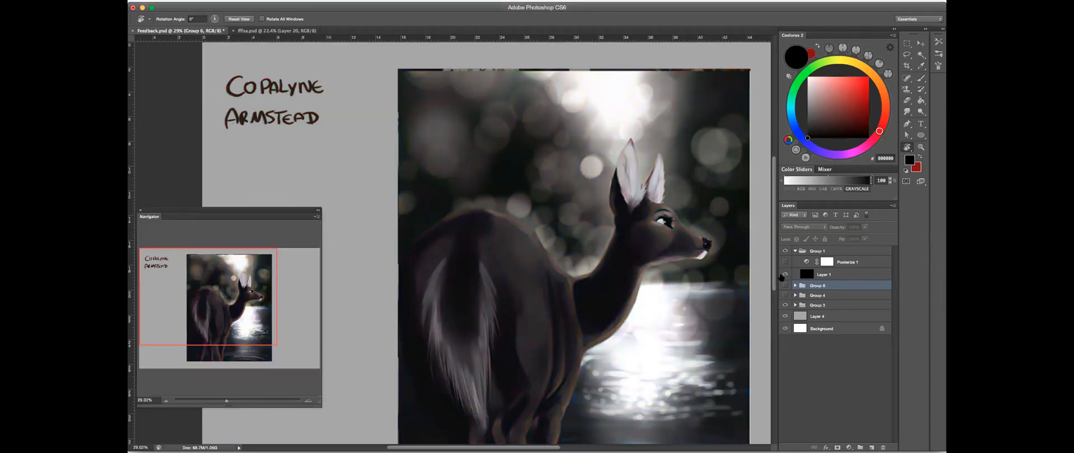
left_click(795, 306)
left_click(839, 339)
scroll(658, 241, "up", 3)
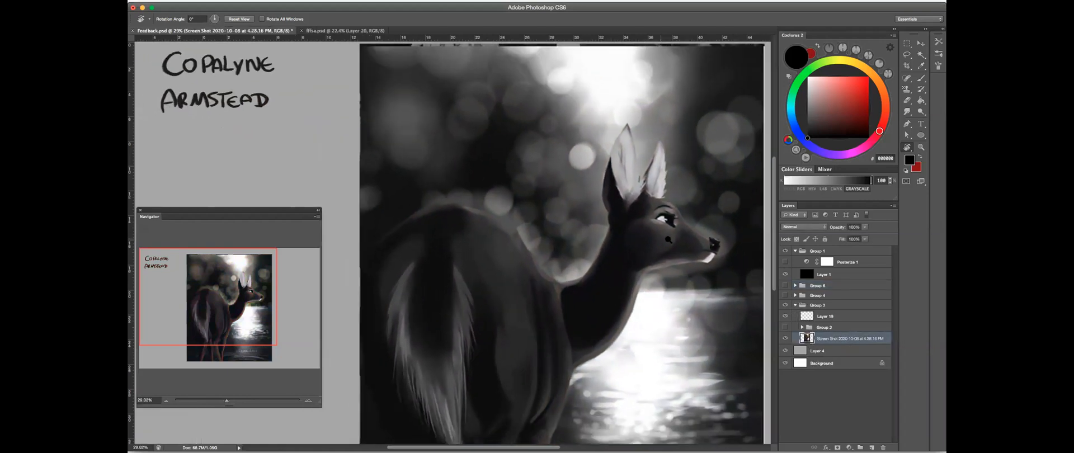
scroll(657, 241, "down", 4)
left_click_drag(679, 200, 611, 138)
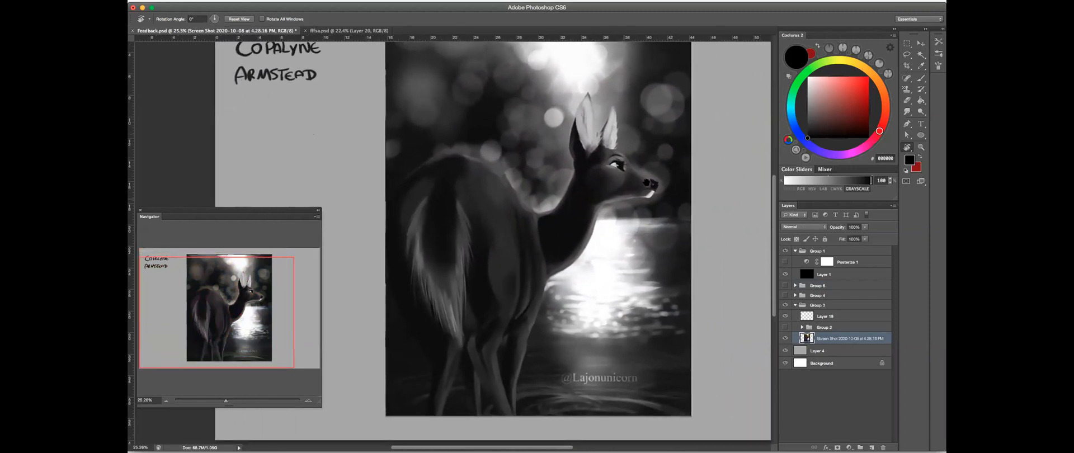
left_click_drag(659, 174, 662, 206)
key("ctrl+r")
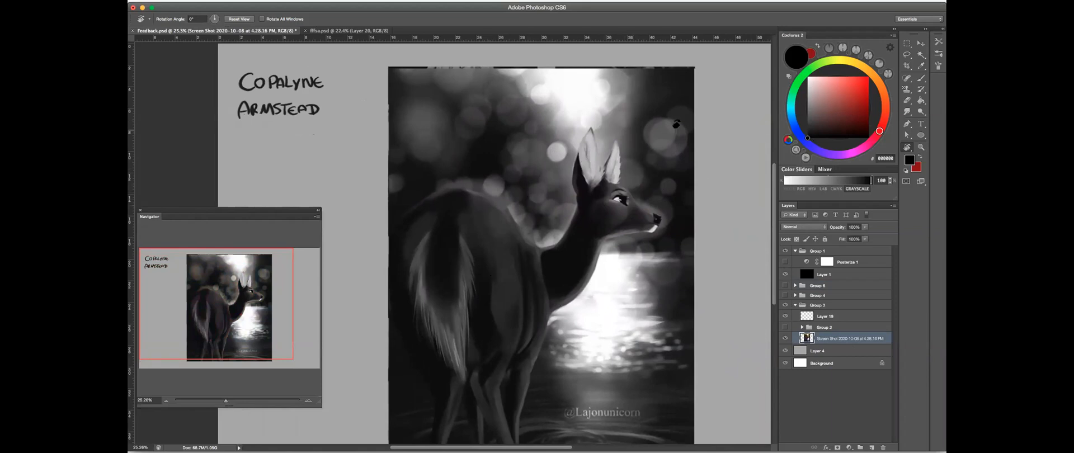
scroll(665, 179, "down", 3)
key("super+0")
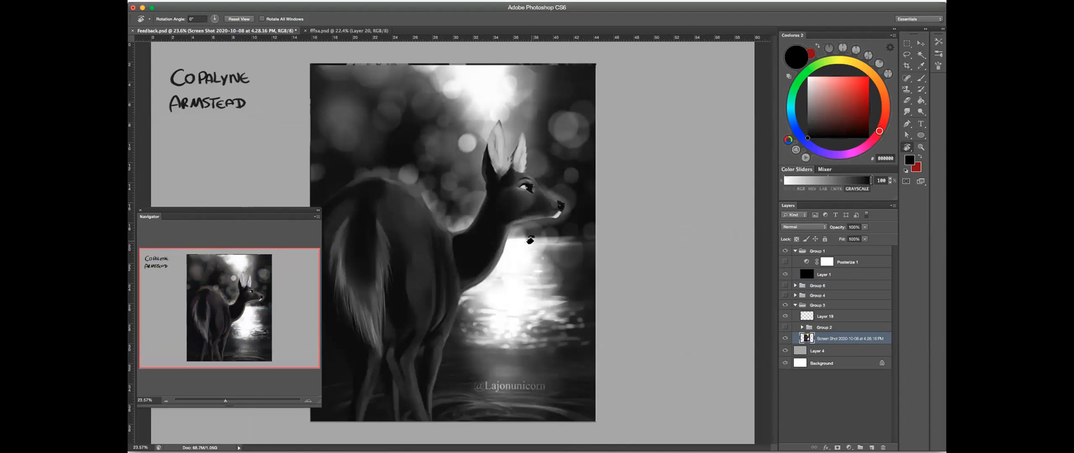
left_click(785, 339)
left_click(785, 339)
- Add a new layer above Layer 19 and set the brush opacity and flow to 100%
left_click(921, 78)
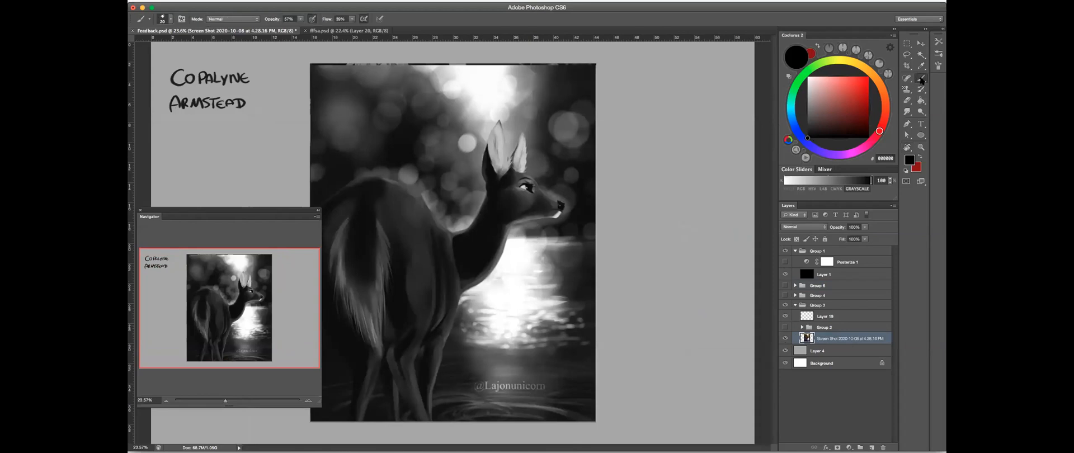
left_click(838, 320)
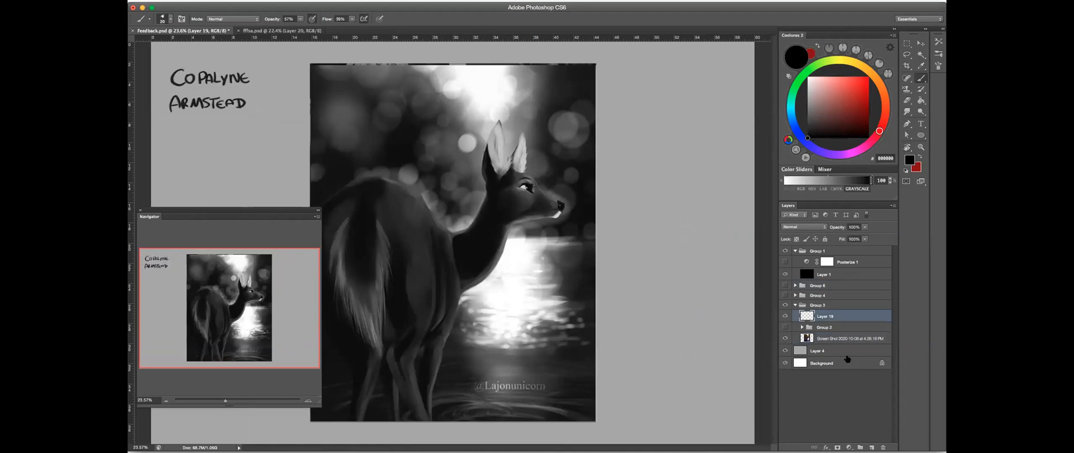
left_click(872, 447)
left_click_drag(610, 221, 629, 196, "ctrl+alt")
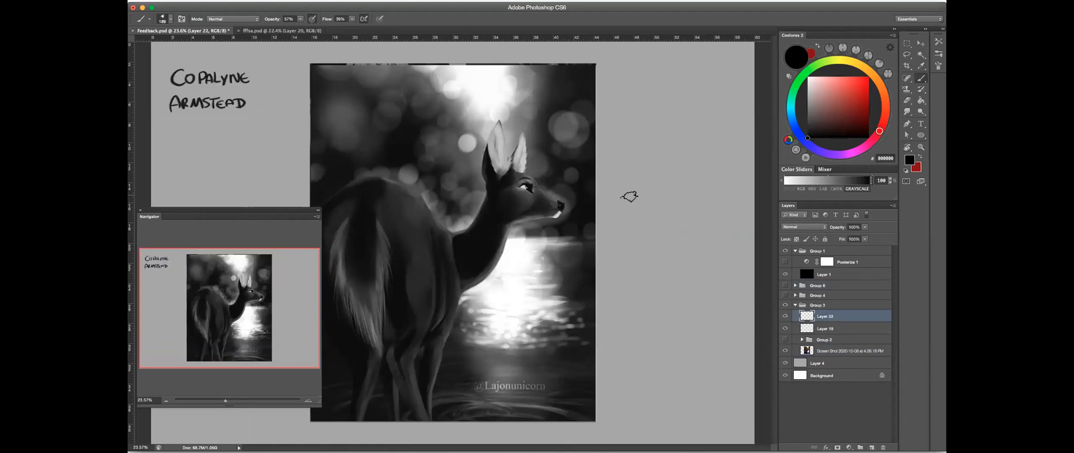
left_click_drag(300, 19, 384, 26)
left_click(487, 79, "alt")
- Paint sample value swatches on the grey canvas beside the deer painting and erase them
mouse_move(619, 144)
left_mouse_down()
mouse_move(626, 157)
mouse_move(622, 145)
left_mouse_up()
left_click(624, 146, "alt")
left_click(871, 180)
mouse_move(635, 151)
left_mouse_down()
mouse_move(652, 168)
mouse_move(663, 159)
left_mouse_up()
left_click(907, 101)
mouse_move(629, 179)
left_mouse_down()
mouse_move(639, 108)
mouse_move(600, 188)
left_mouse_up()
- Paint overlapping light and dark grey (444444) swatches beside the deer painting with a smaller brush, and erase them
key("b")
key("bracketleft")
key("bracketleft")
key("bracketleft")
left_click(418, 89, "alt")
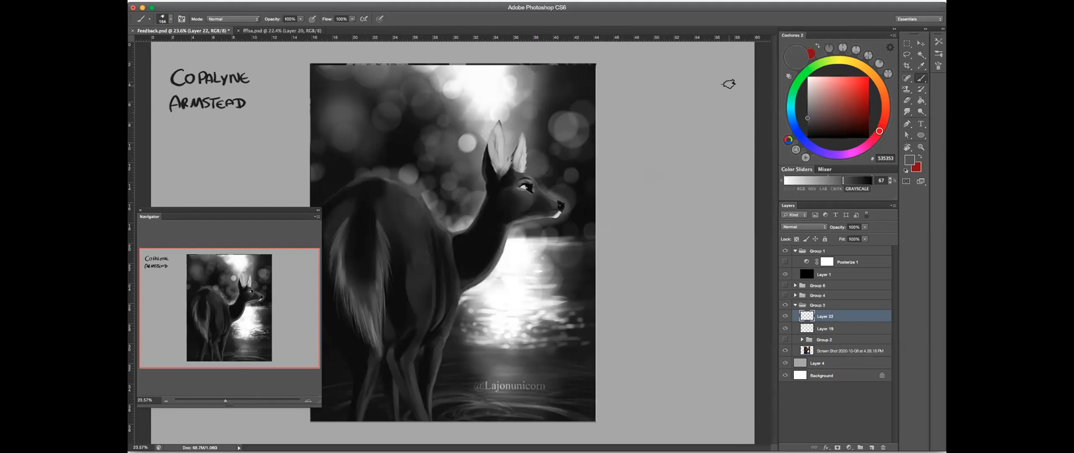
left_click_drag(839, 181, 806, 181)
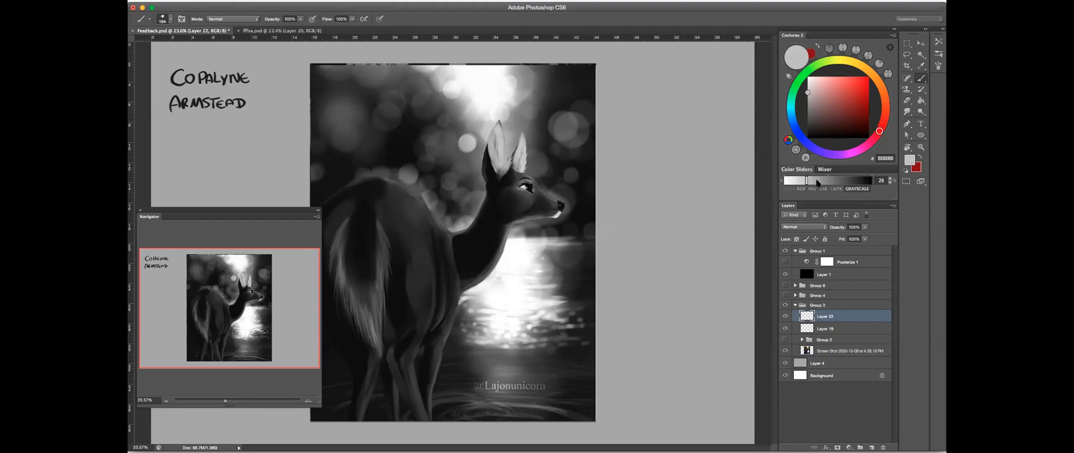
left_click(801, 181)
mouse_move(591, 140)
left_mouse_down()
mouse_move(612, 148)
mouse_move(619, 172)
mouse_move(604, 163)
mouse_move(609, 182)
mouse_move(605, 159)
left_mouse_up()
left_click(848, 180)
left_click(906, 103)
left_click_drag(622, 170, 616, 169)
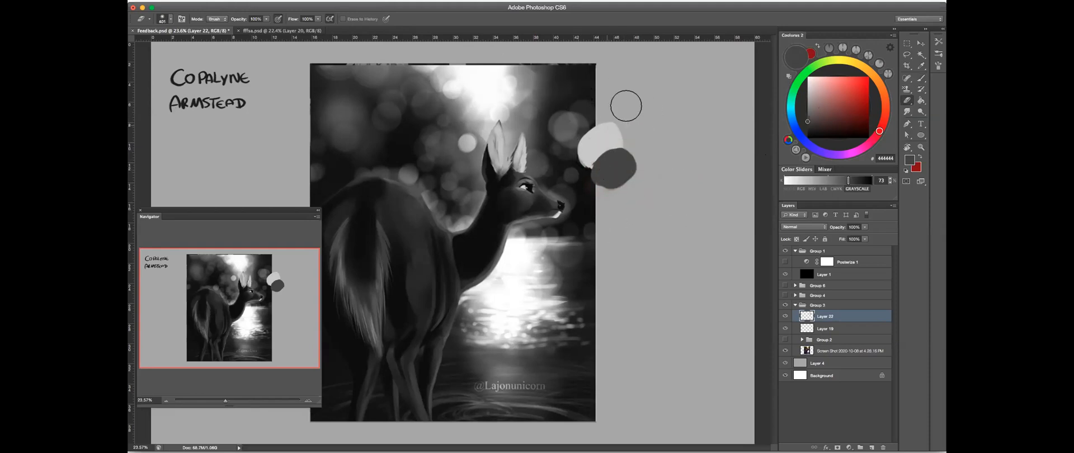
left_click_drag(607, 132, 631, 163)
- Sample the brightest background light and the dark tone of the deer's neck to compare their values
left_click(920, 79)
left_click(478, 75, "alt")
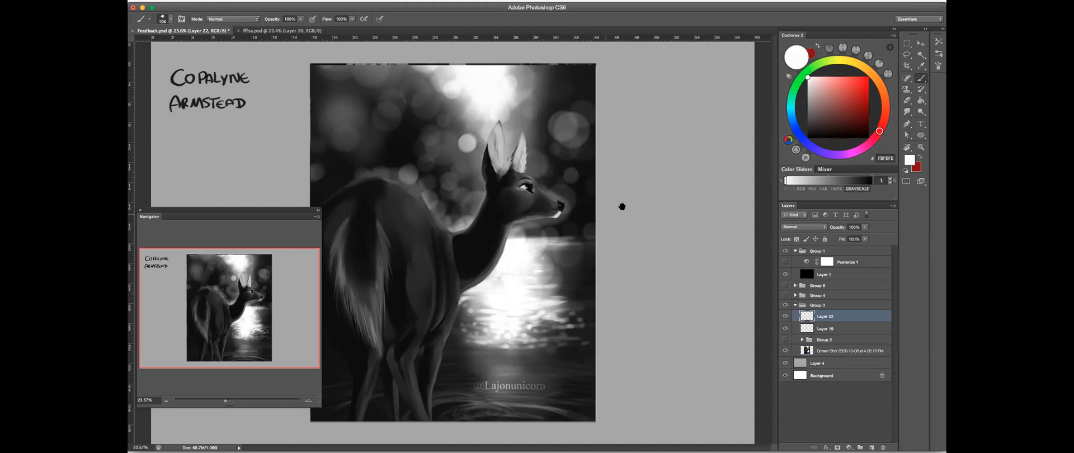
scroll(590, 205, "down", 2)
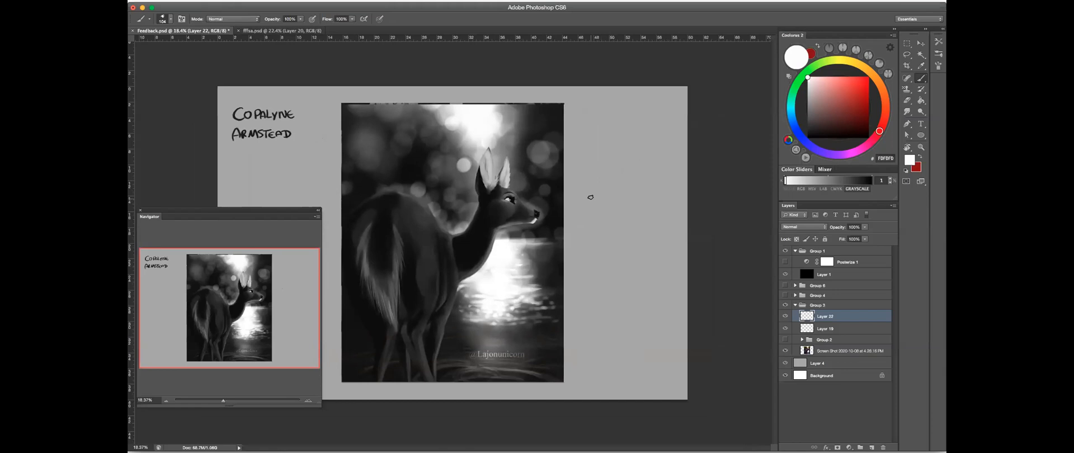
left_click(459, 260, "alt")
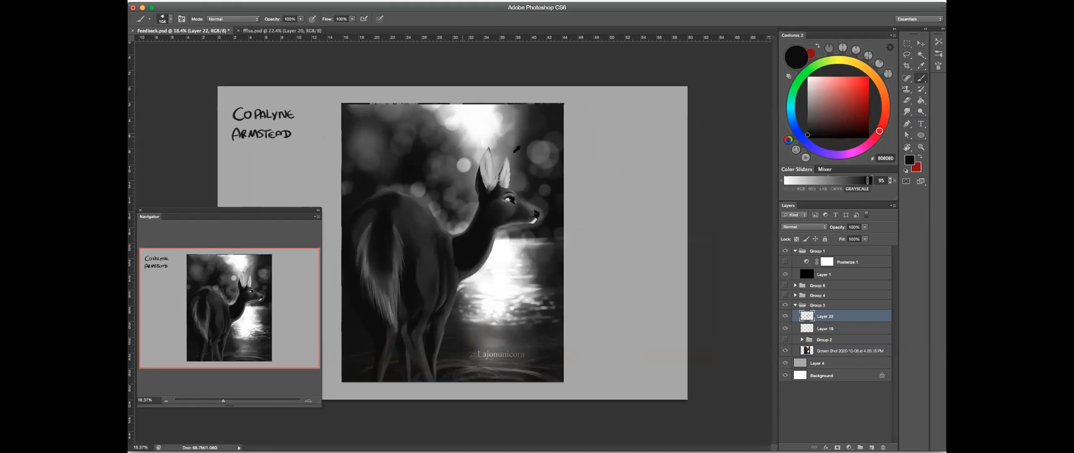
- Toggle Layer 22 to check its content and delete the layer
left_click(786, 318)
left_click(785, 317)
left_click(885, 436)
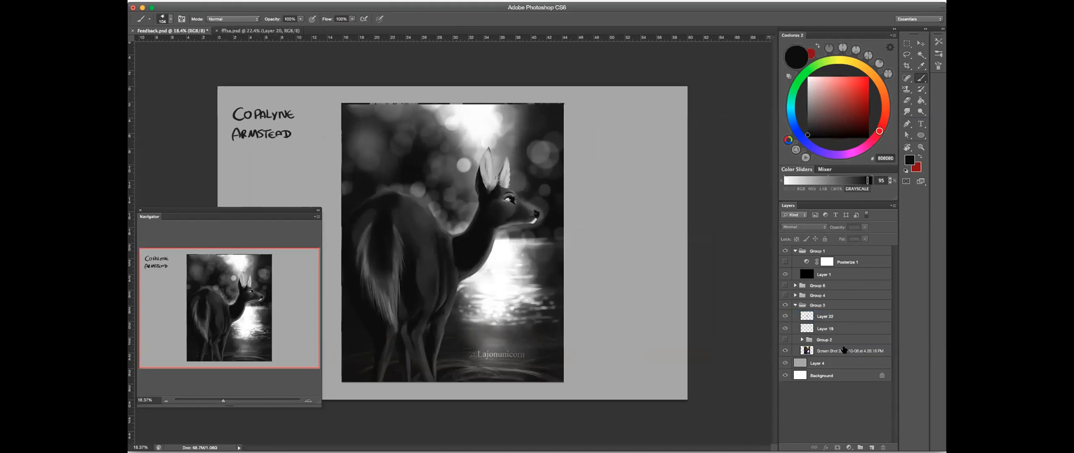
left_click_drag(830, 322, 883, 448)
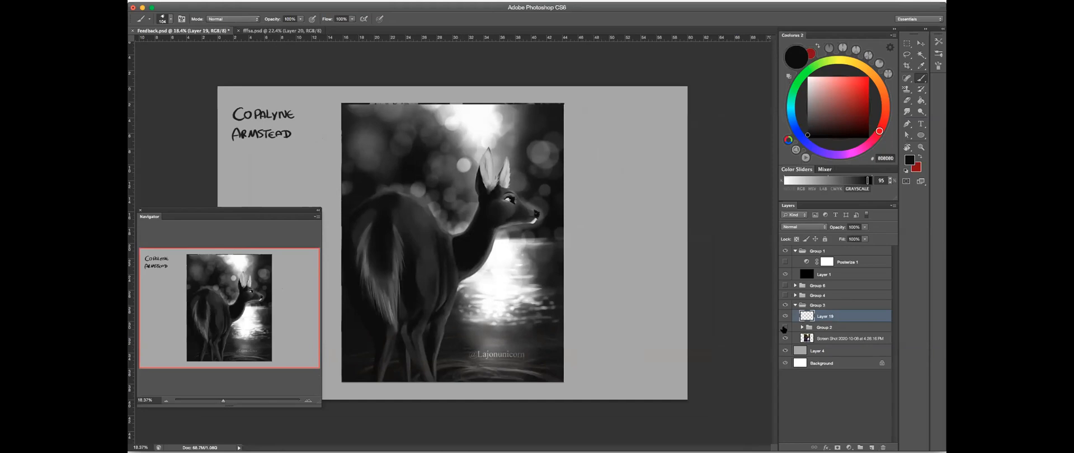
- Compare the reworked deer in Group 2 with the original painting, up close and fitted to view
left_click_drag(506, 208, 675, 181)
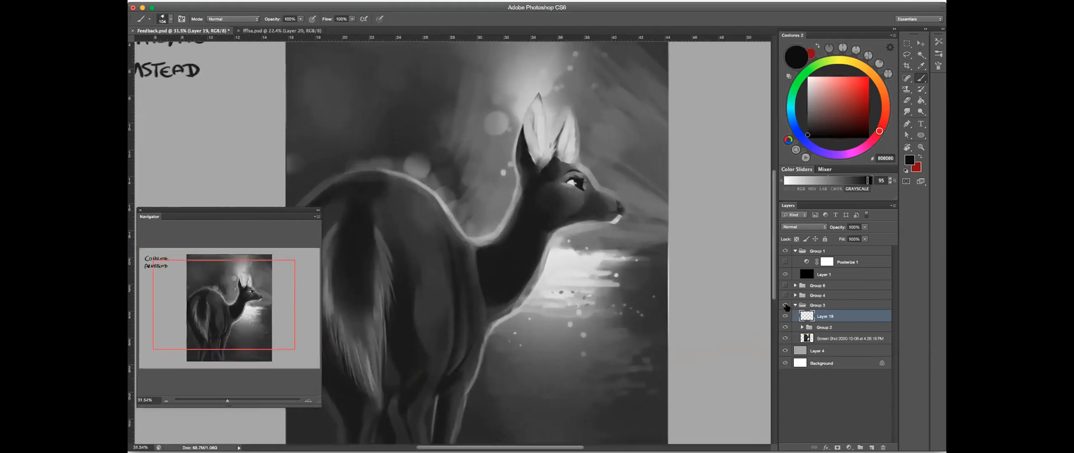
left_click_drag(687, 212, 674, 217)
key("super+0")
left_click(786, 337)
left_click(786, 337)
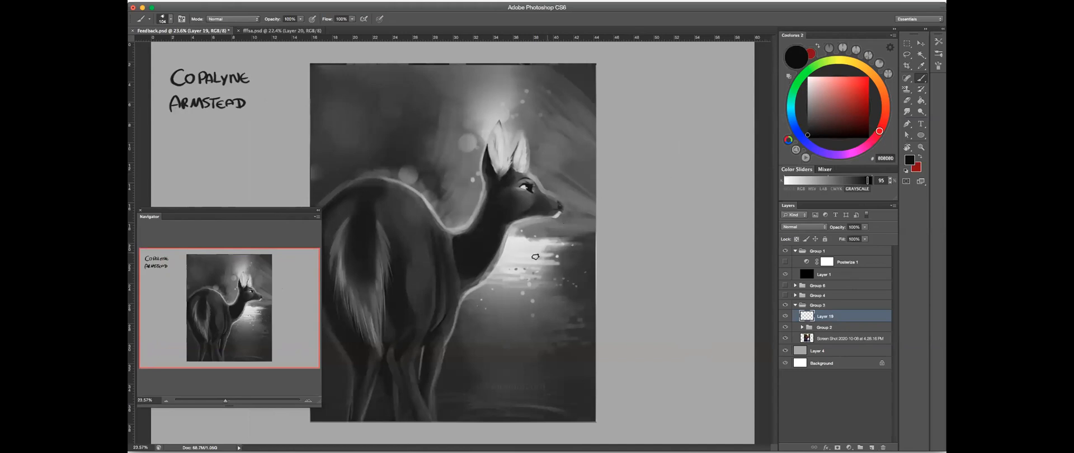
left_click(786, 316)
left_click(786, 316)
- On a new layer, circle the original painting's bright water reflection in white, with Group 2 hidden
key("super+alt+shift+n")
left_click_drag(517, 245, 522, 255)
left_click(519, 243, "alt")
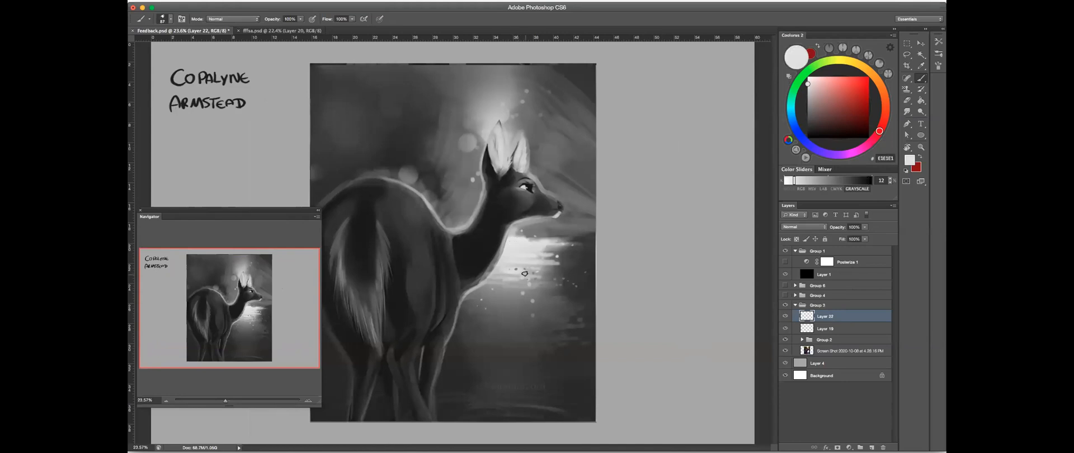
left_click(785, 339)
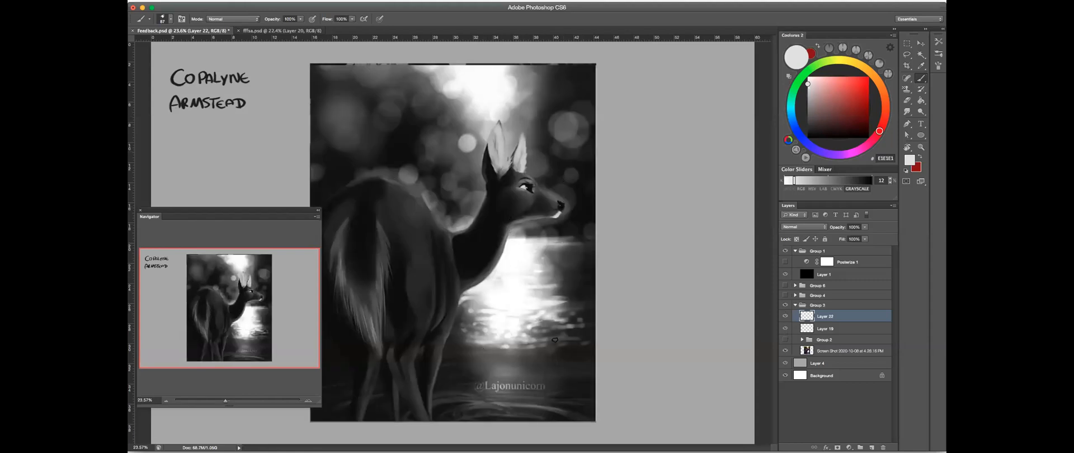
left_click(515, 250, "alt")
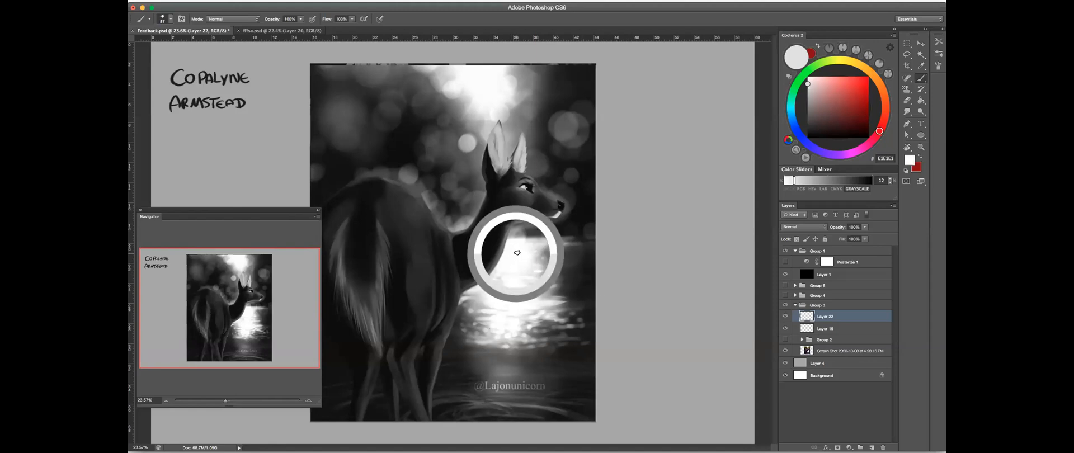
mouse_move(495, 236)
left_mouse_down()
mouse_move(455, 274)
mouse_move(492, 223)
left_mouse_up()
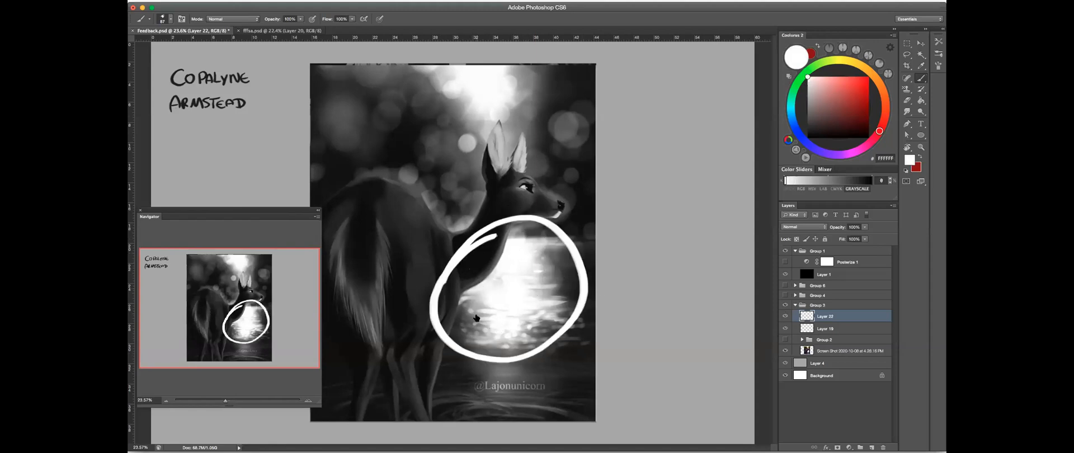
- Hide the circle layer and compare the water lighting of the original painting with the Group 2 version
left_click(785, 329)
left_click(785, 318)
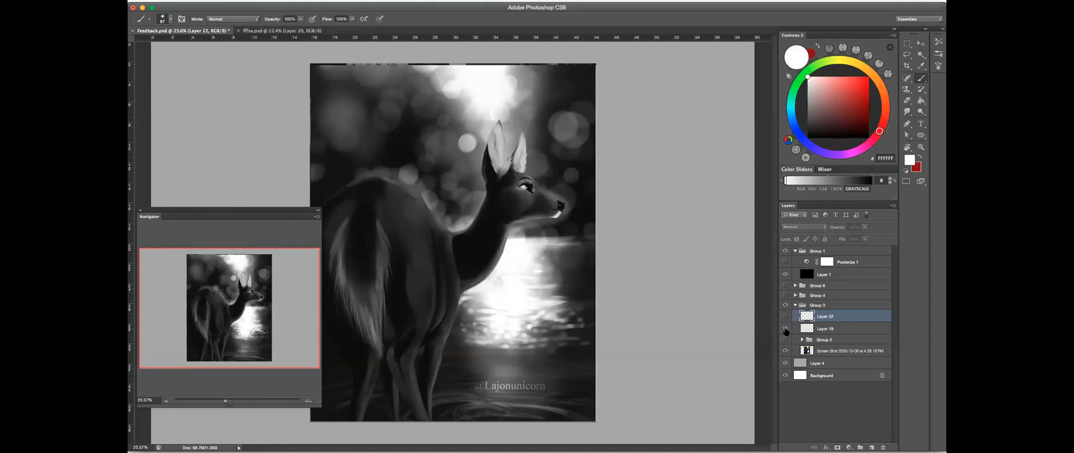
left_click(785, 329)
left_click(785, 340)
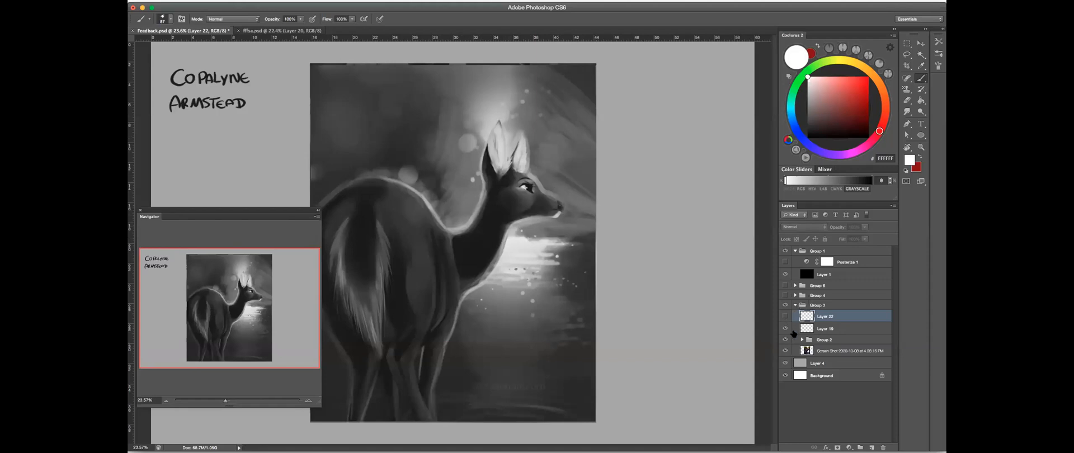
left_click(785, 339)
left_click(786, 350)
left_click(785, 350)
left_click(785, 340)
left_click(785, 339)
- Show the layer holding the white circle again and delete it
left_click(832, 330)
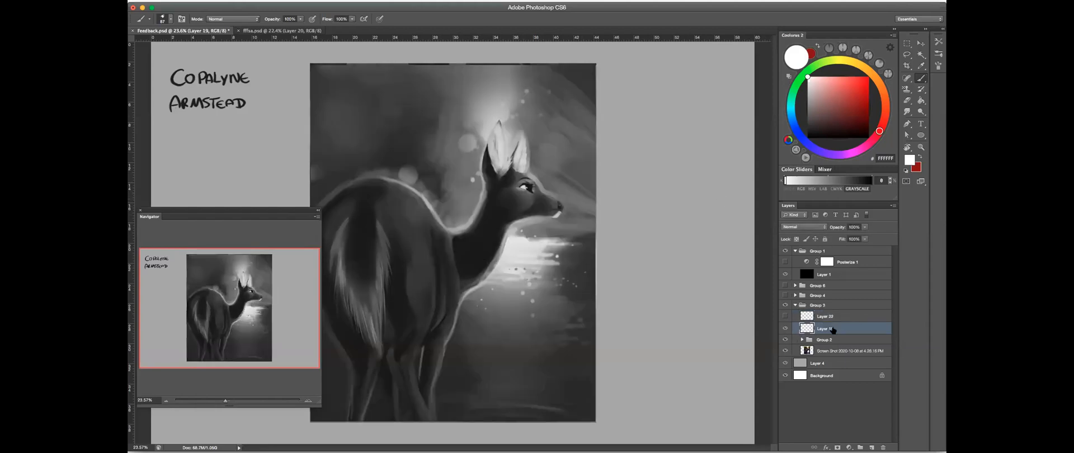
left_click(785, 316)
left_click(882, 440)
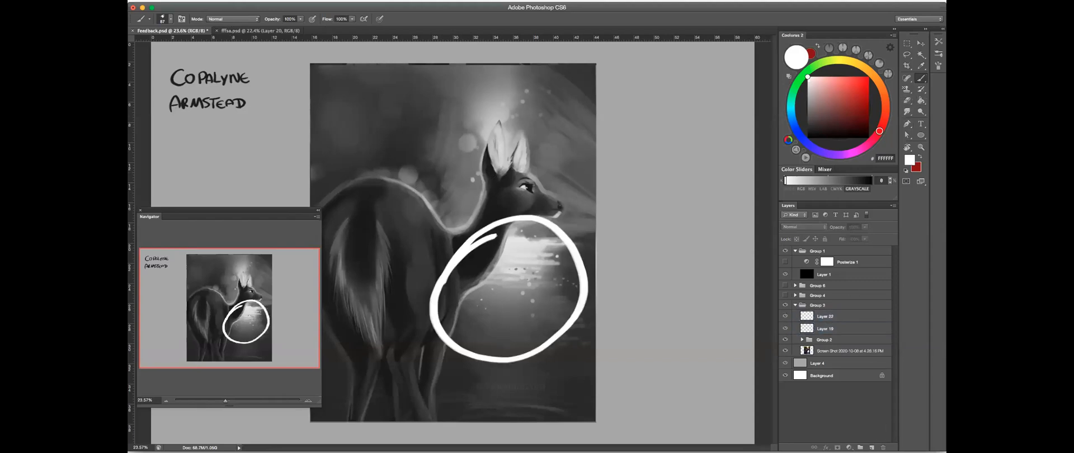
left_click(836, 315)
left_click(884, 447)
- Add a new layer above Layer 19, sample grey A1A1A1 from the artwork behind the deer's neck, and hide Group 2
left_click(872, 447)
key("bracketright")
key("bracketright")
key("bracketright")
left_click(485, 188, "alt")
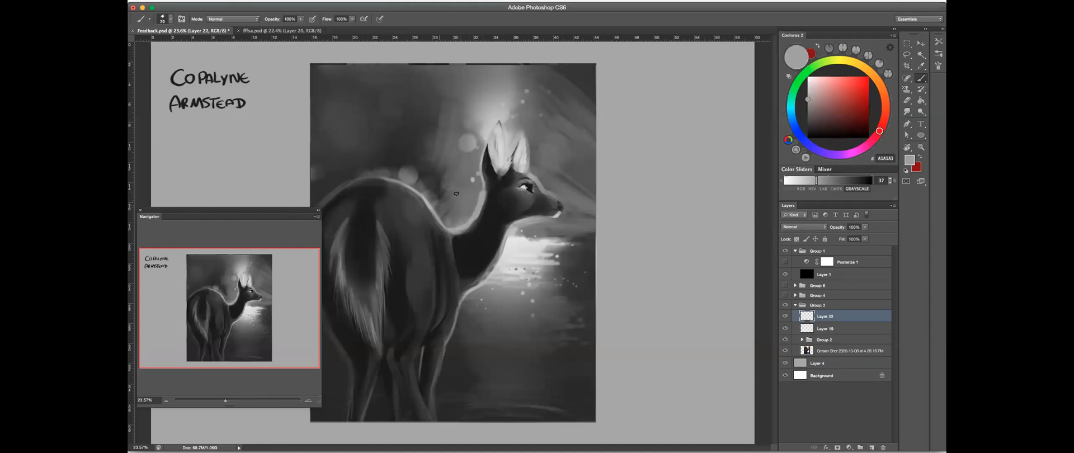
left_click(786, 340)
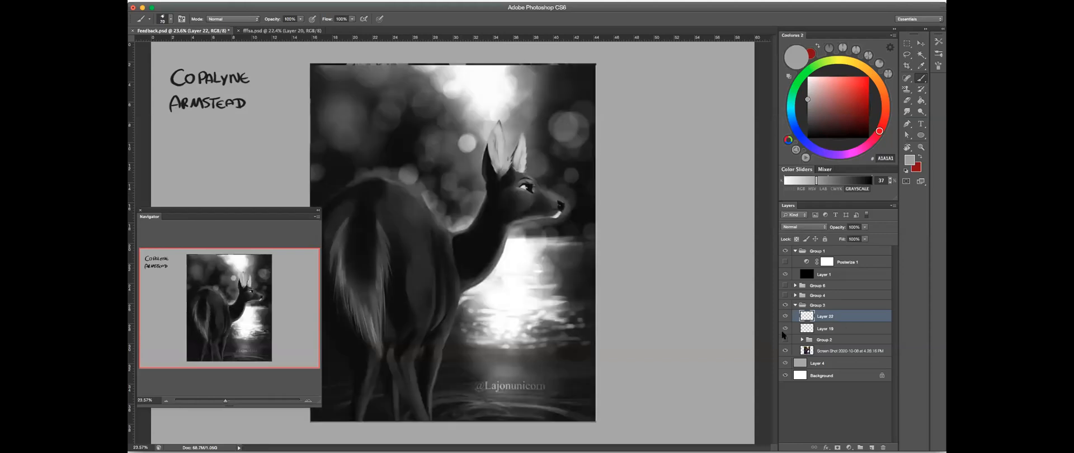
- Try a soft grey stroke over the water reflection with the Soft Smooth brush preset and undo it
scroll(440, 195, "up", 2)
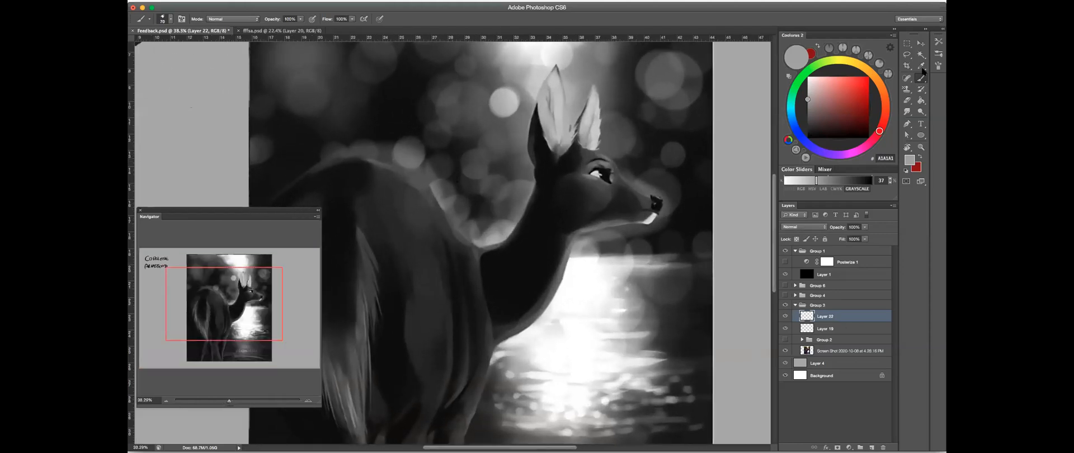
left_click(939, 41)
left_click(791, 198)
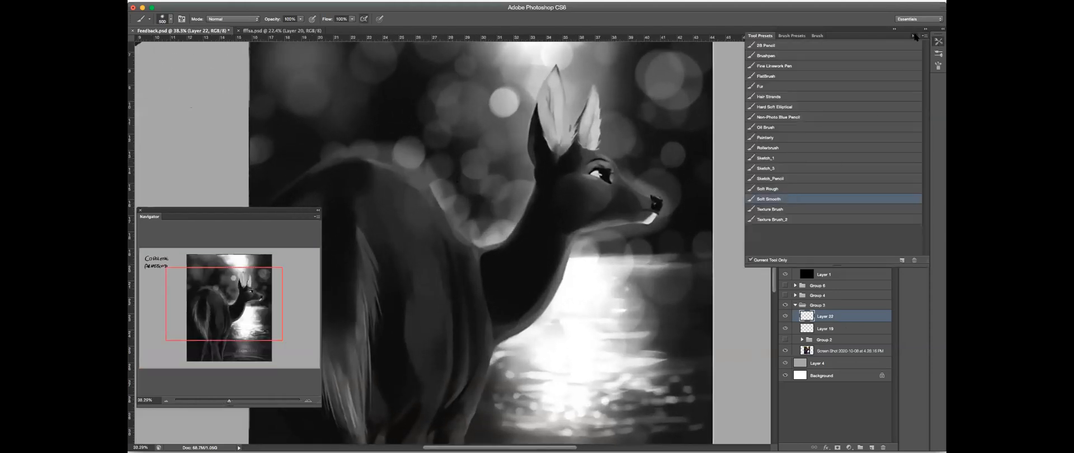
left_click(914, 36)
mouse_move(610, 226)
left_mouse_down()
mouse_move(607, 276)
mouse_move(736, 201)
mouse_move(621, 256)
mouse_move(626, 323)
left_mouse_up()
key("super+z")
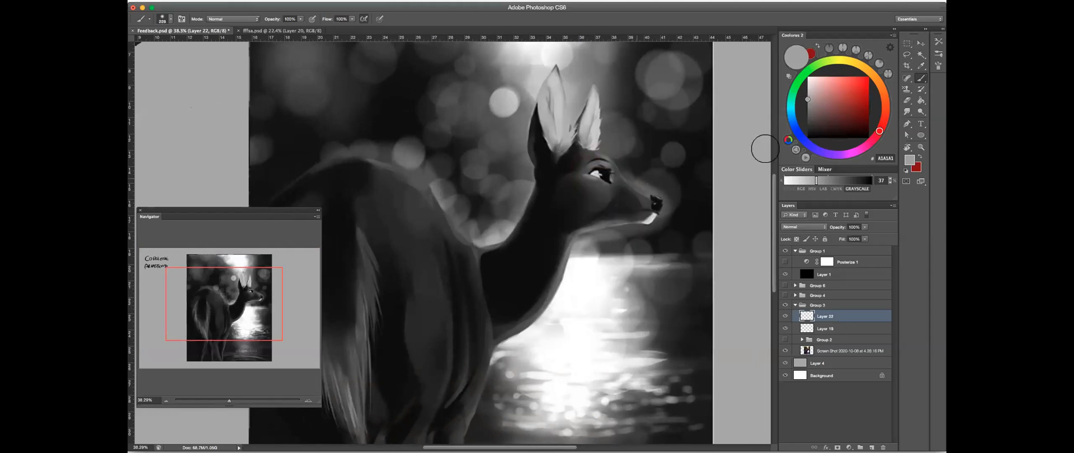
left_click(939, 42)
left_click(794, 138)
left_click(915, 37)
left_click_drag(557, 186, 534, 188)
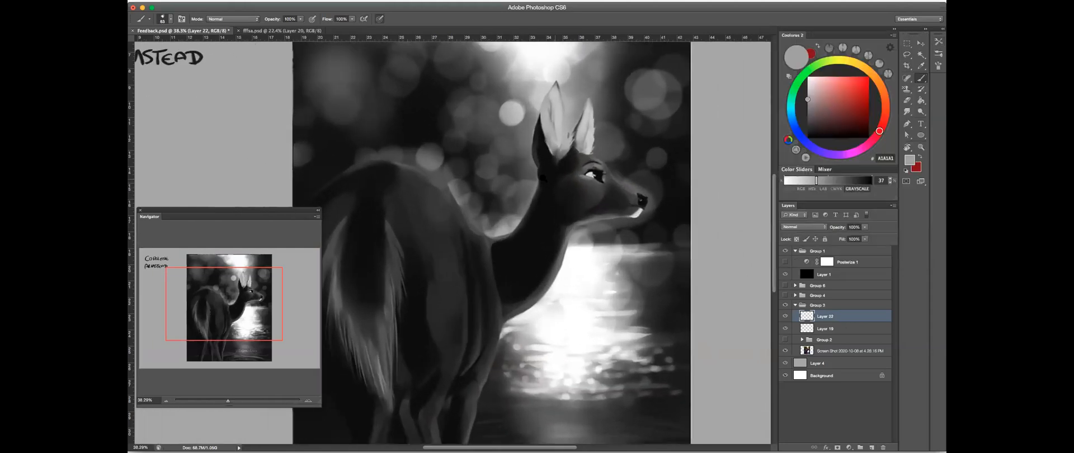
key("bracketright")
key("bracketright")
key("bracketright")
key("bracketright")
key("bracketright")
key("bracketright")
key("bracketleft")
key("bracketleft")
key("bracketleft")
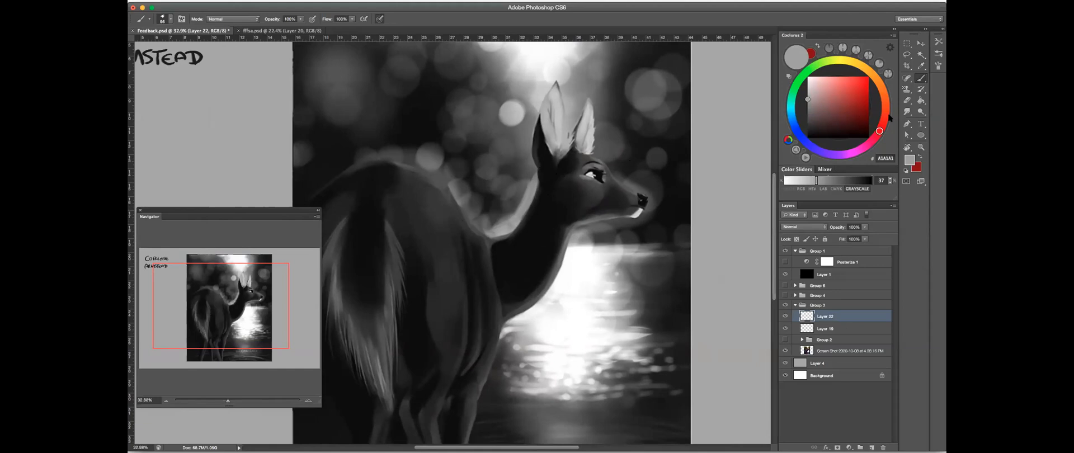
left_click(908, 112)
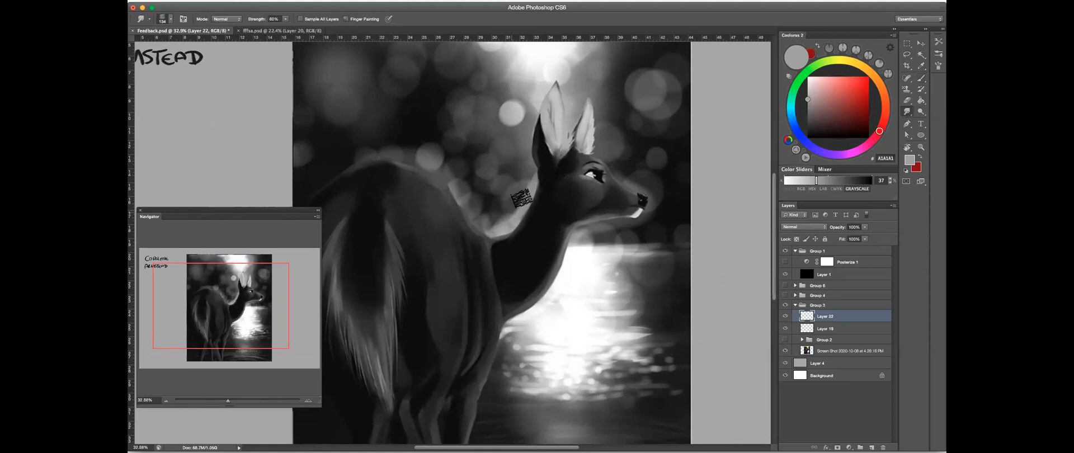
left_click(922, 79)
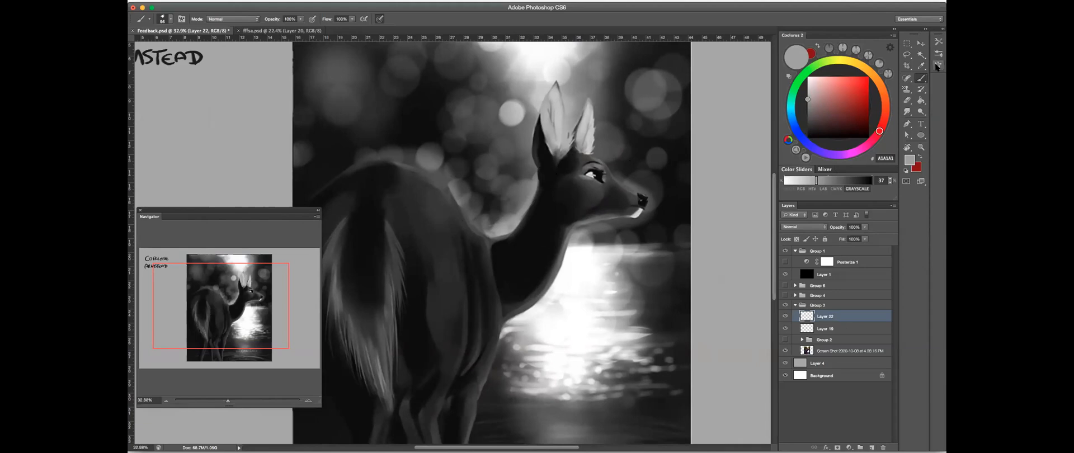
left_click(938, 66)
left_click(915, 35)
- Hide Layer 22 and compare the deer painting with and without Group 2 and Layer 19
left_click(786, 316)
left_click(785, 338)
left_click_drag(637, 224, 546, 235)
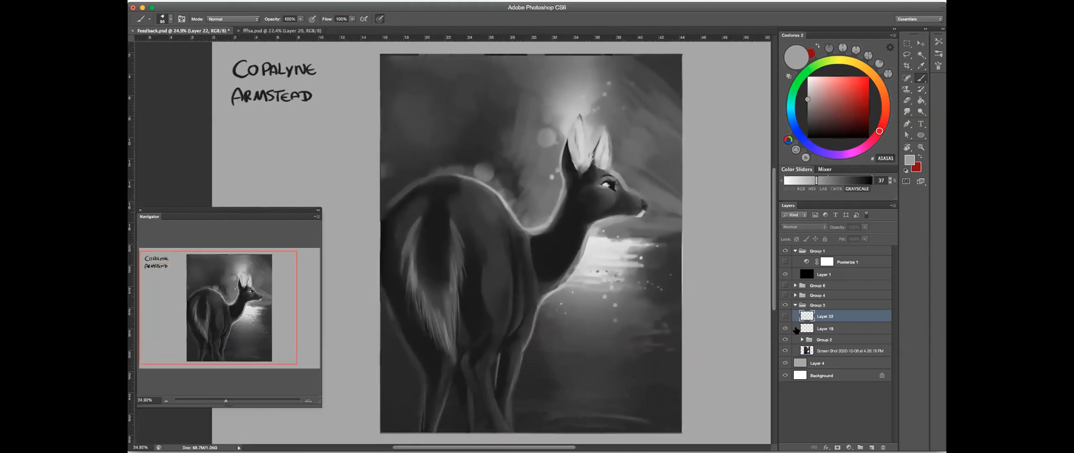
left_click(785, 339)
left_click(785, 340)
left_click(785, 329)
left_click(785, 329)
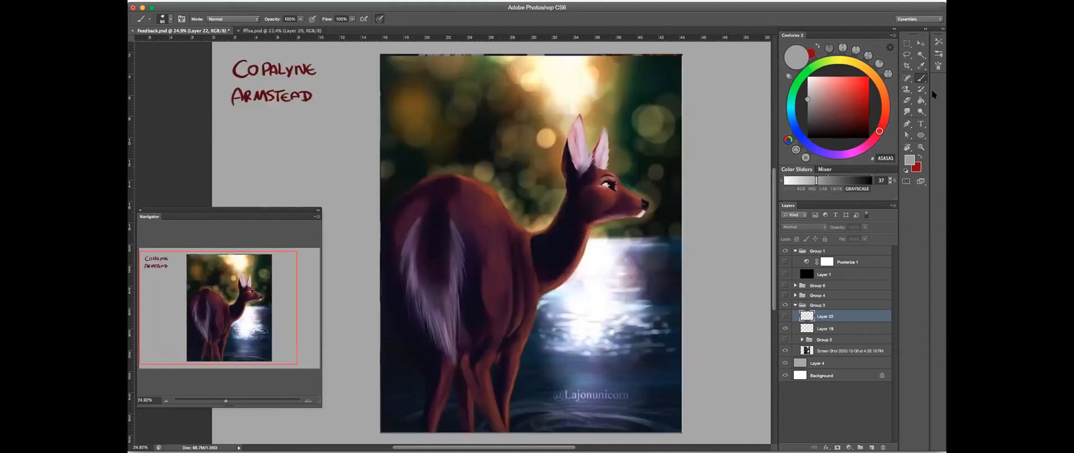
- Add a new layer above Layer 22 and brush a dark green sampled from the background over the bokeh beside the light
left_click(872, 448)
mouse_move(485, 126)
left_mouse_down()
mouse_move(471, 132)
mouse_move(487, 98)
left_mouse_up()
left_click(467, 130, "alt")
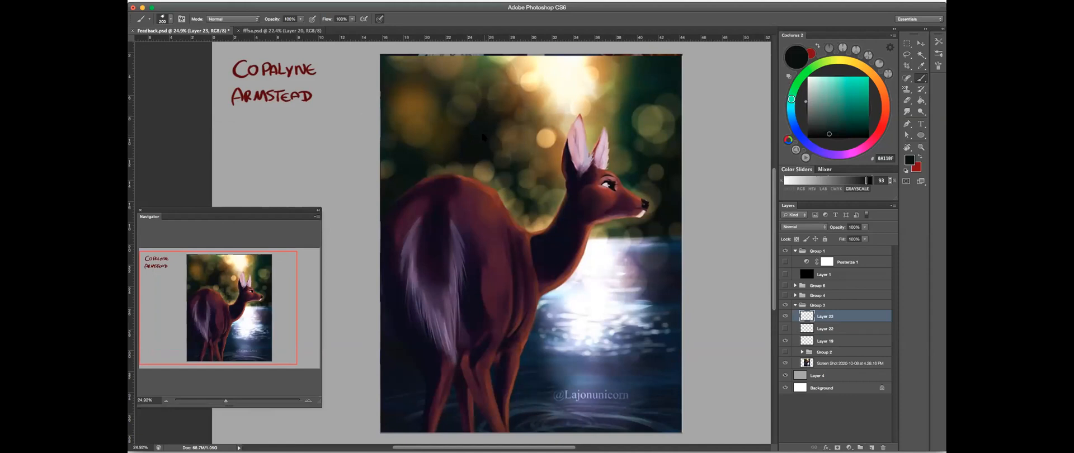
left_click_drag(844, 135, 855, 133)
left_click_drag(857, 181, 845, 180)
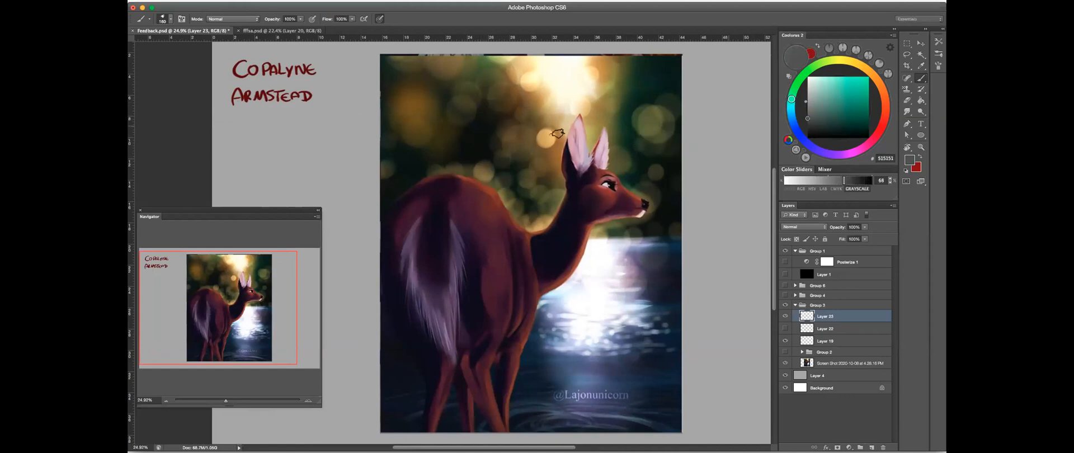
left_click(815, 127)
left_click_drag(815, 128, 828, 134)
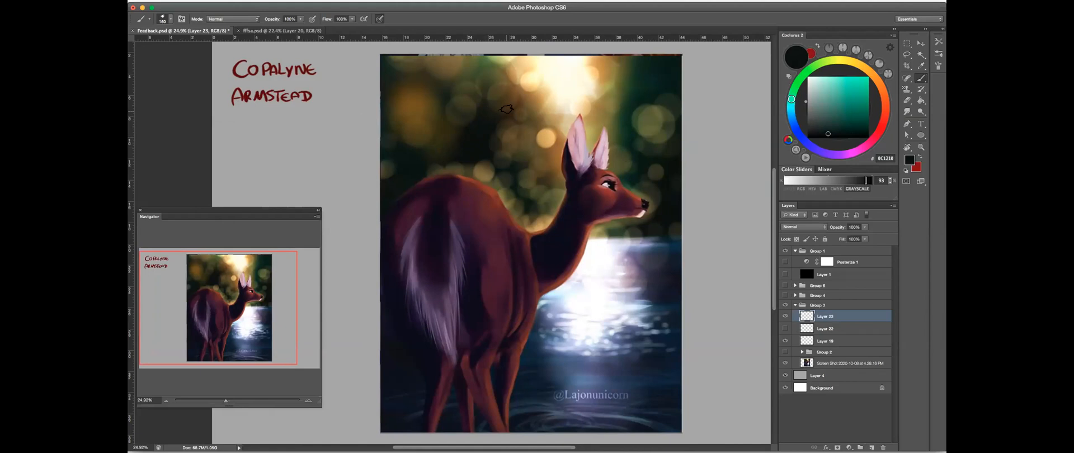
left_click_drag(491, 109, 499, 108)
- Show Layer 1 for the greyscale view, check the Posterize 1 adjustment, and show Group 2 to compare the deer's values
left_click(785, 274)
left_click(785, 262)
left_click(785, 262)
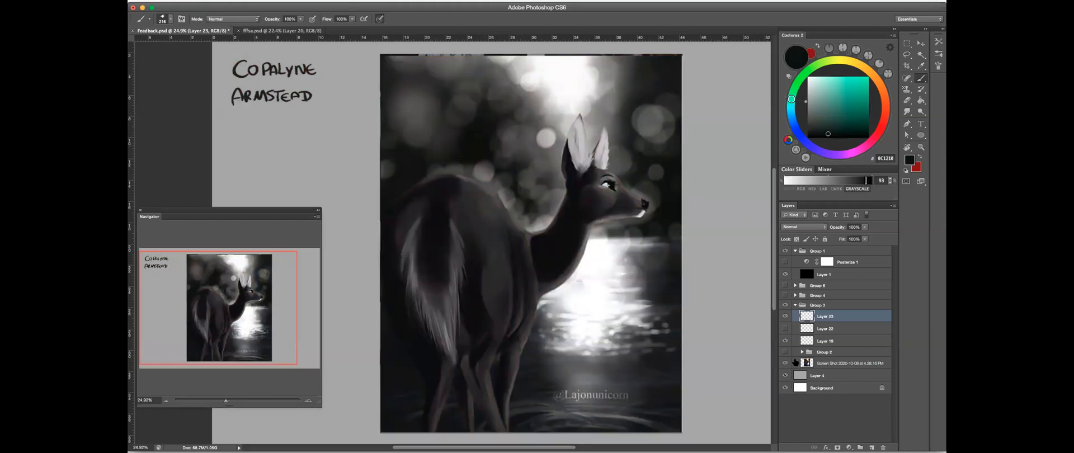
left_click(785, 352)
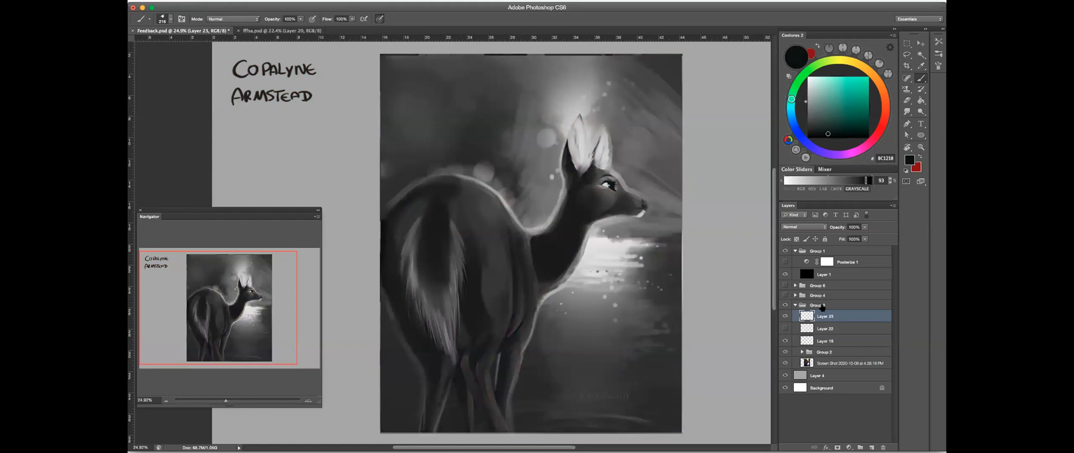
- Collapse and hide Group 3, and show Group 4 with the horse painting
left_click(795, 305)
left_click(785, 305)
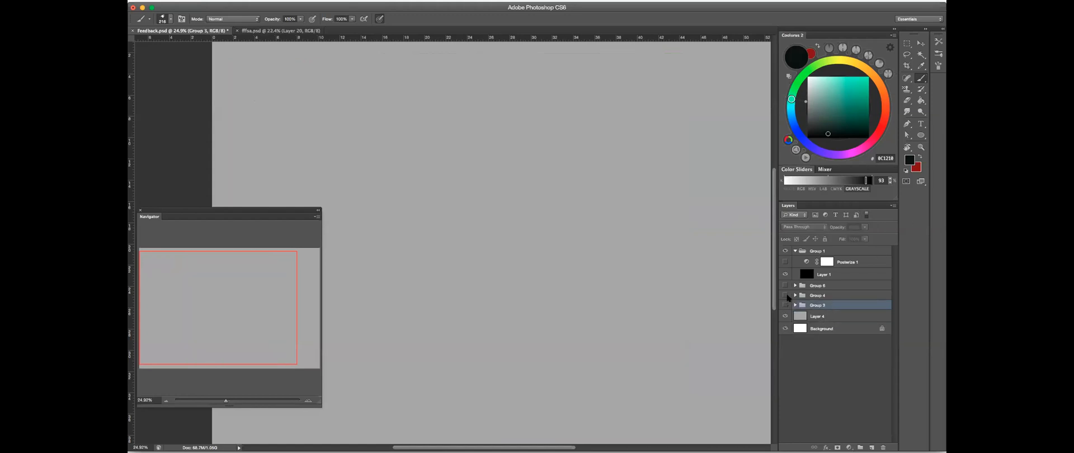
left_click_drag(710, 268, 733, 257)
left_click(786, 305)
left_click(785, 305)
left_click(786, 295)
left_click_drag(630, 225, 565, 232)
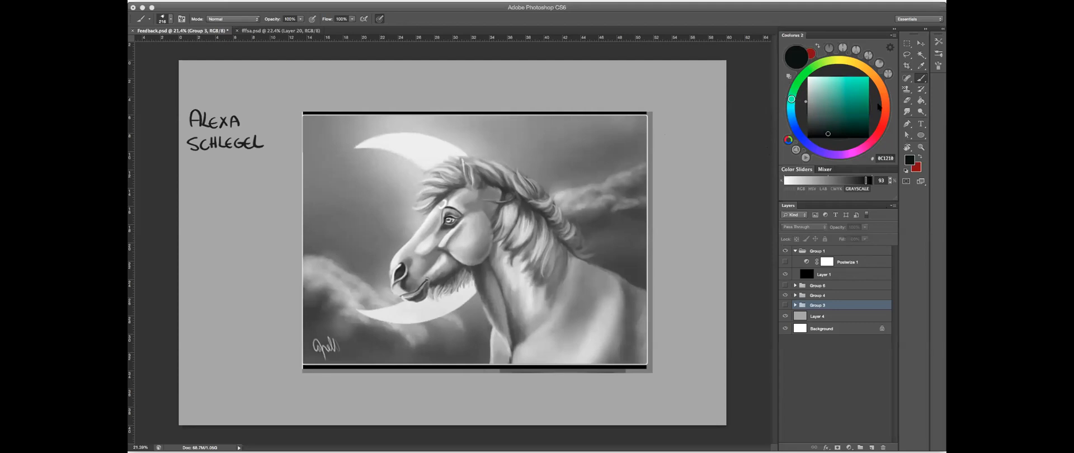
- Expand Group 4, compare the horse with and without Group 5, and hide Layer 15 and Layer 16 inside it
left_click(917, 233)
left_click_drag(465, 208, 588, 146)
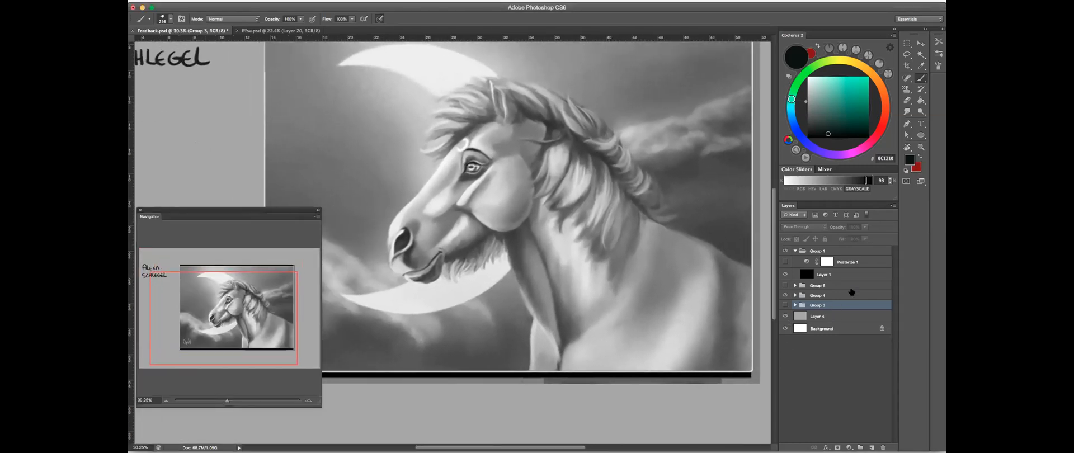
left_click(796, 295)
left_click(845, 306)
left_click(785, 318)
left_click(785, 317)
left_click(785, 318)
left_click(802, 317)
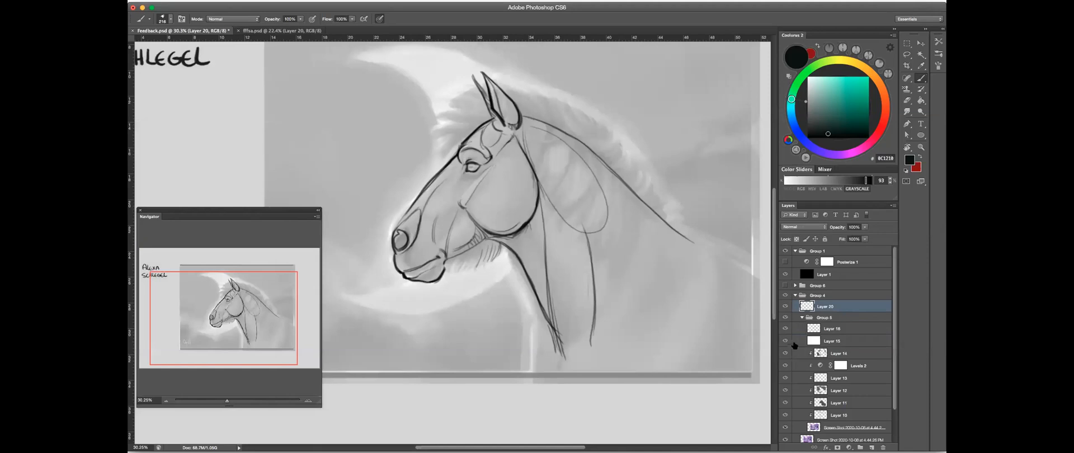
left_click_drag(785, 341, 785, 329)
scroll(893, 343, "down", 1)
scroll(894, 345, "down", 2)
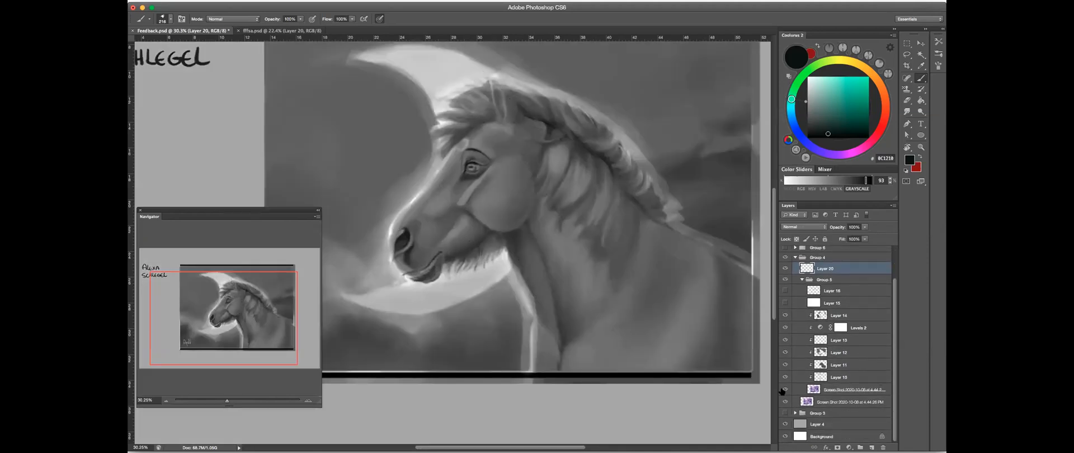
- Compare the original horse painting with the reworked version by toggling the base screenshot layer in Group 5, and select Layer 12
left_click(785, 390)
left_click(785, 389)
scroll(598, 232, "down", 3)
left_click(785, 390)
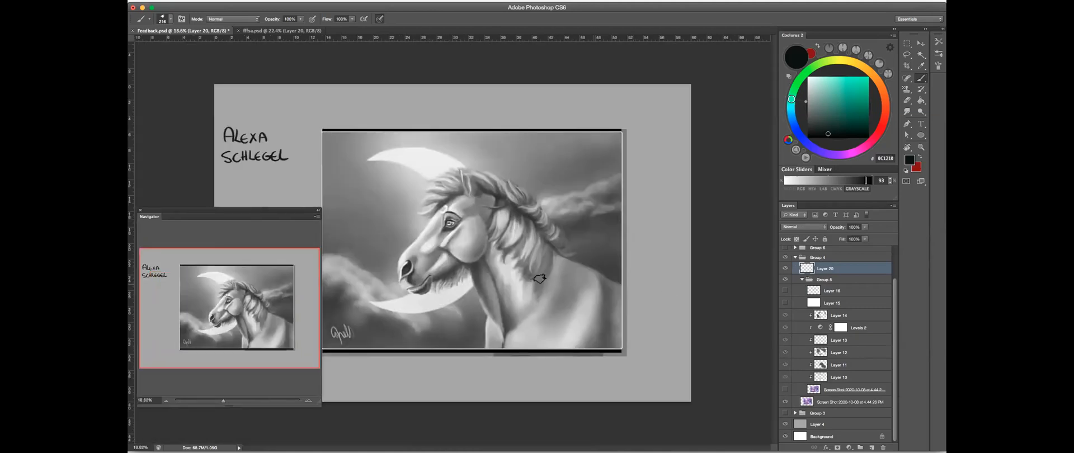
scroll(435, 235, "up", 3)
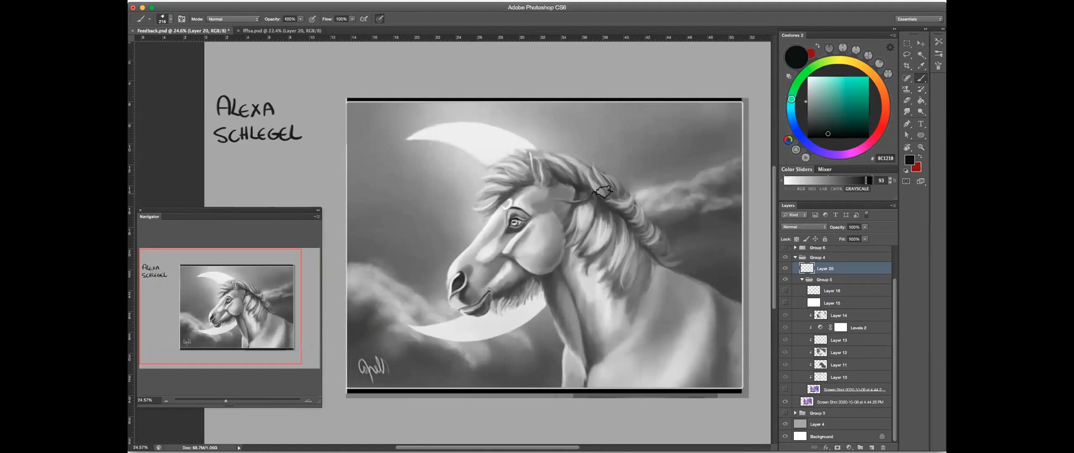
left_click_drag(491, 133, 485, 135)
left_click(862, 352)
left_click(785, 390)
left_click(786, 390)
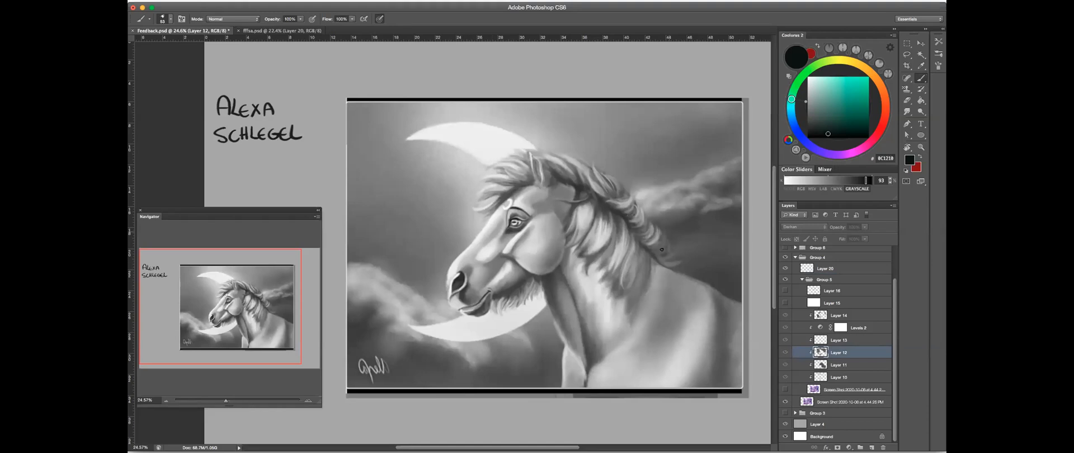
- Sample light grey EEEEEE from the crescent moon and review the overall values of the reworked horse painting
left_click(485, 136, "alt")
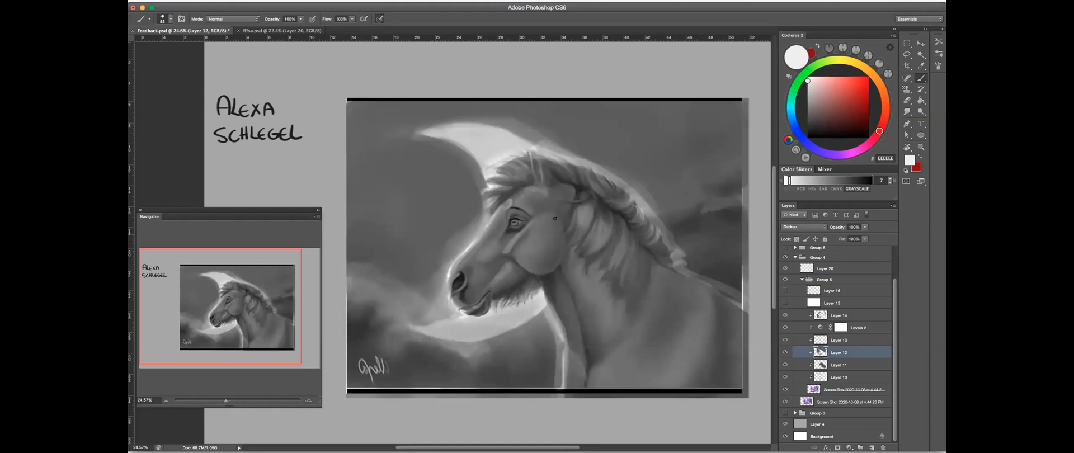
scroll(582, 179, "right", 3)
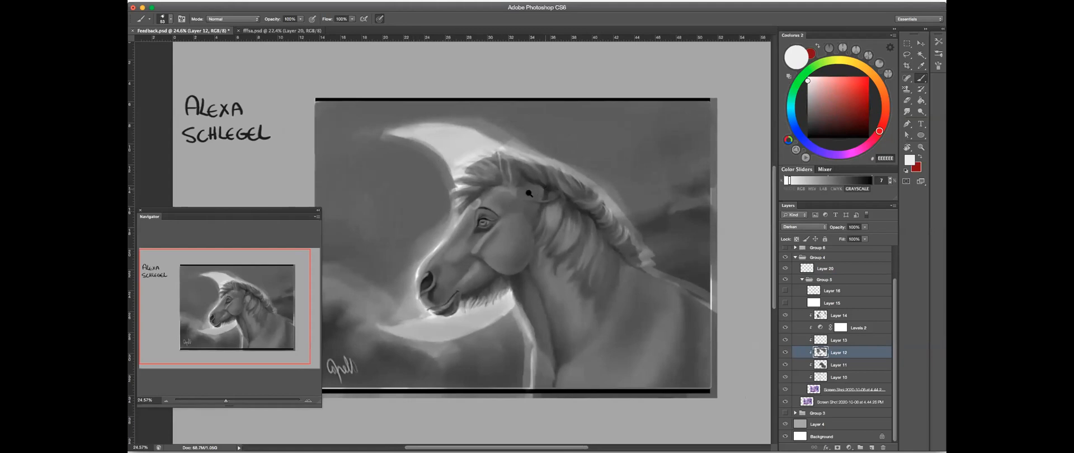
scroll(481, 218, "down", 6)
scroll(473, 224, "up", 4)
scroll(517, 215, "up", 2)
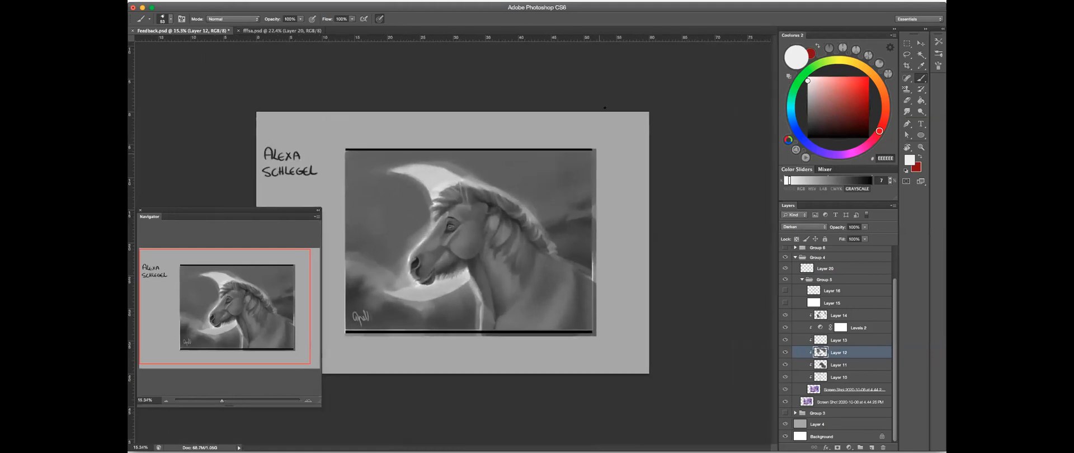
scroll(384, 228, "up", 2)
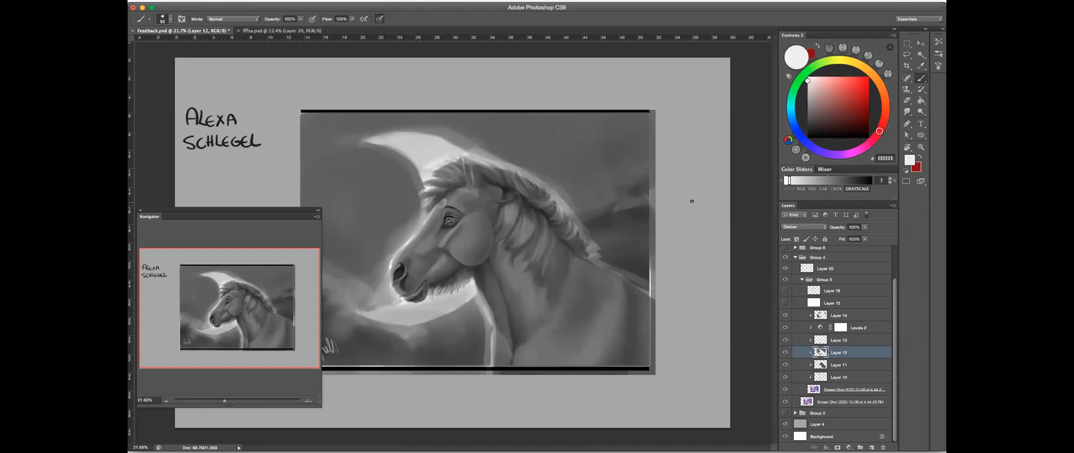
- Compare the horse with and without Layer 12 and the reworked base screenshot layer in Group 5
left_click(785, 353)
left_click(785, 352)
left_click(785, 390)
left_click(783, 391)
left_click(784, 390)
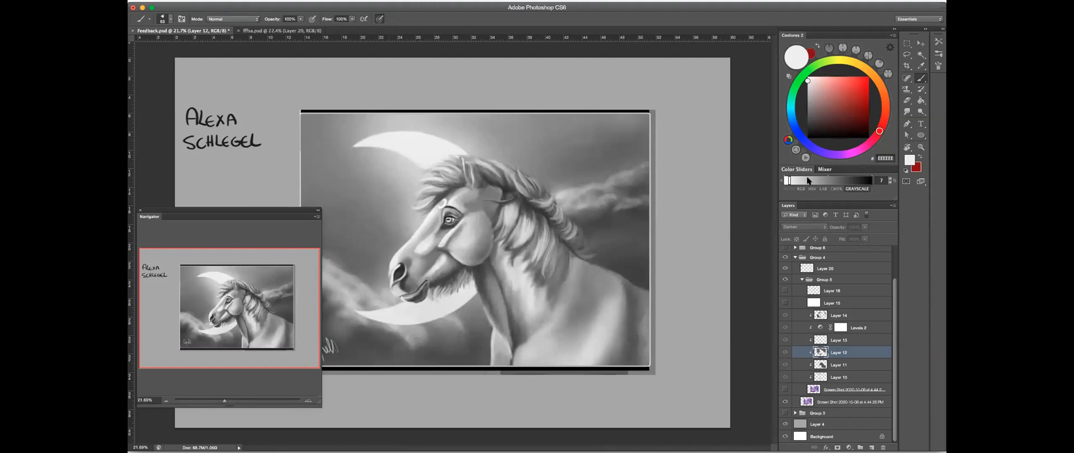
- Set the brush colour to grey C3C3C3 at 23% greyscale and show the reworked base screenshot layer again
left_click(786, 182)
left_click_drag(789, 180, 805, 180)
left_click(785, 389)
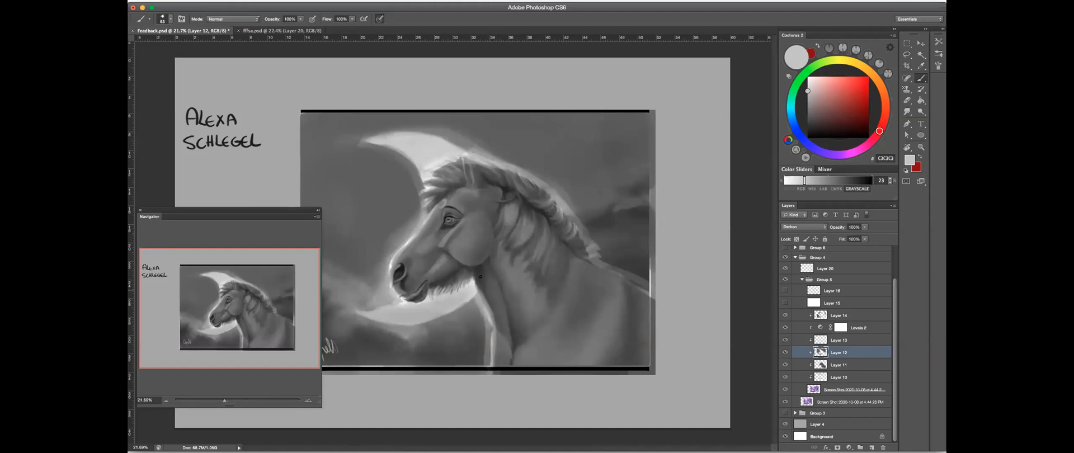
- Show Layer 15 and Layer 16 to examine the horse's construction sketch, and hide them again
left_click(785, 303)
left_click(785, 290)
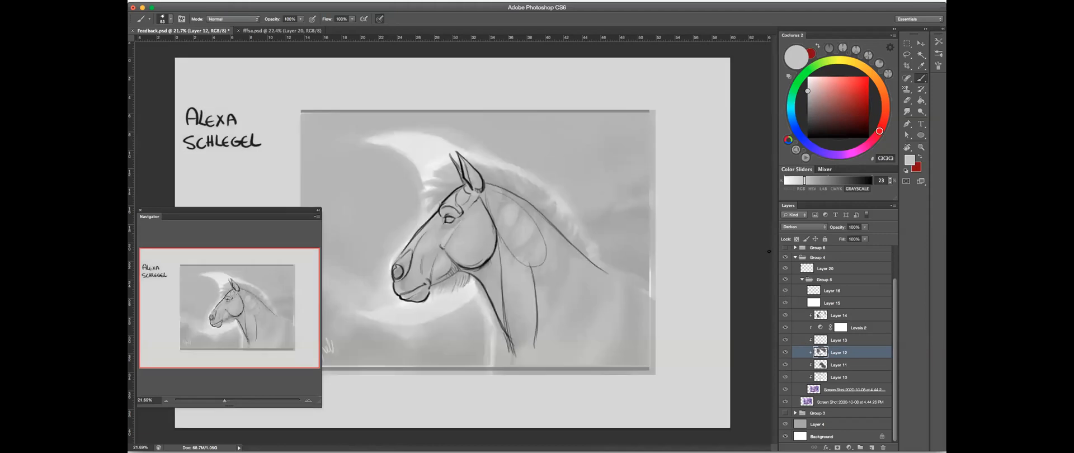
left_click_drag(398, 222, 560, 189)
left_click_drag(662, 183, 680, 148)
mouse_move(603, 204)
left_mouse_down()
mouse_move(593, 203)
mouse_move(703, 156)
left_mouse_up()
left_click(784, 291)
left_click(785, 303)
left_click_drag(593, 230, 537, 246)
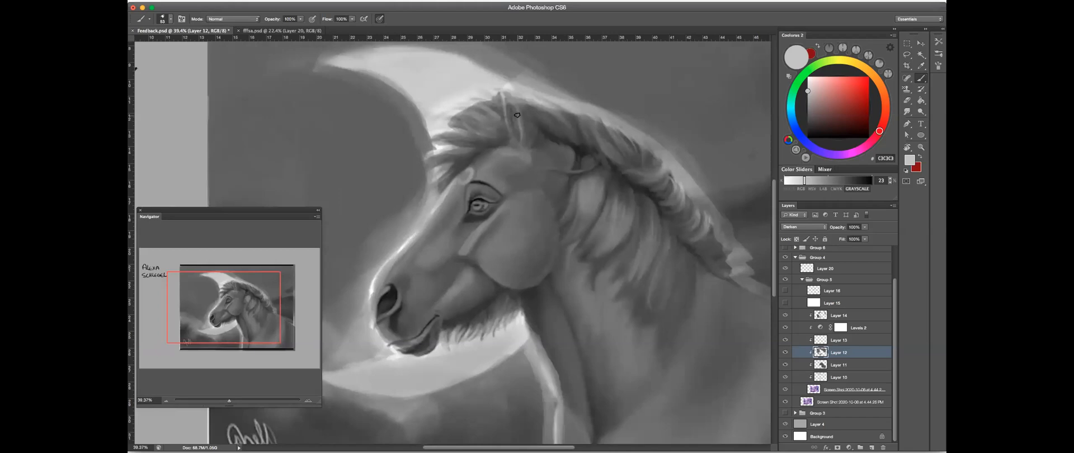
left_click(785, 290)
left_click(785, 291)
- Add a new layer above Layer 16, brush red strokes along the horse's mouth and chin, and erase the excess
left_click(850, 291)
left_click(872, 447)
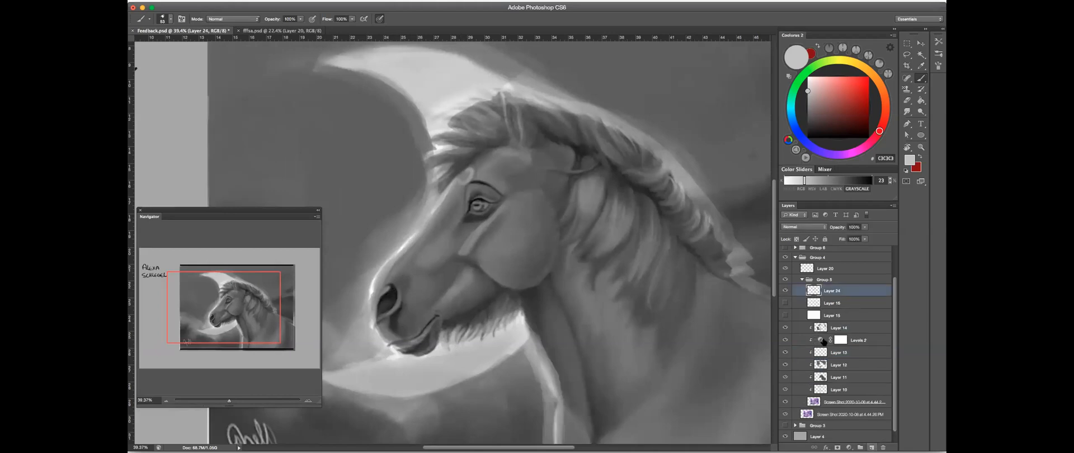
left_click_drag(399, 344, 395, 342)
left_click(867, 94)
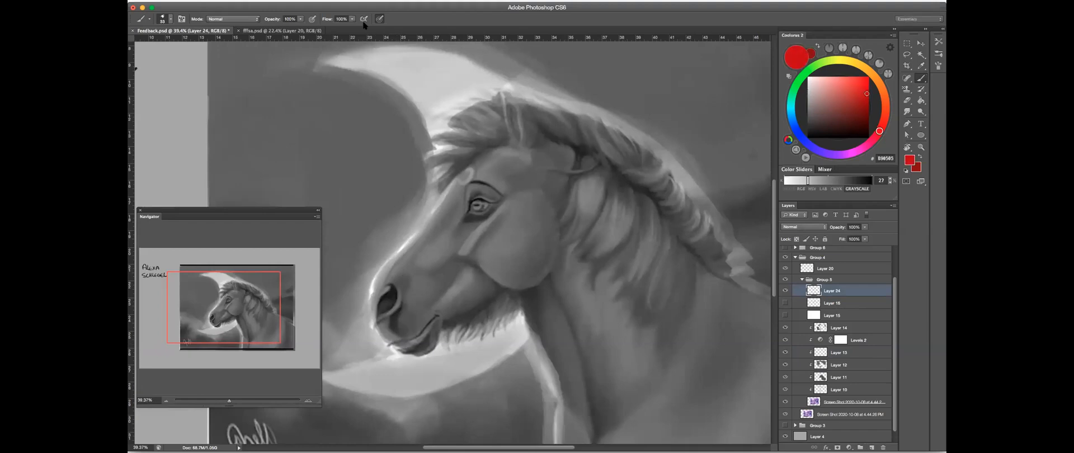
mouse_move(386, 341)
left_mouse_down()
mouse_move(414, 338)
mouse_move(391, 342)
mouse_move(429, 320)
mouse_move(402, 341)
left_mouse_up()
key("e")
left_click_drag(457, 314, 446, 314)
left_click_drag(393, 342, 440, 326)
key("b")
- Compare the painted horse with the Layer 16 construction sketch, toggling Layers 15, 16 and 24, and leave the sketch hidden
left_click(785, 303)
left_click(785, 315)
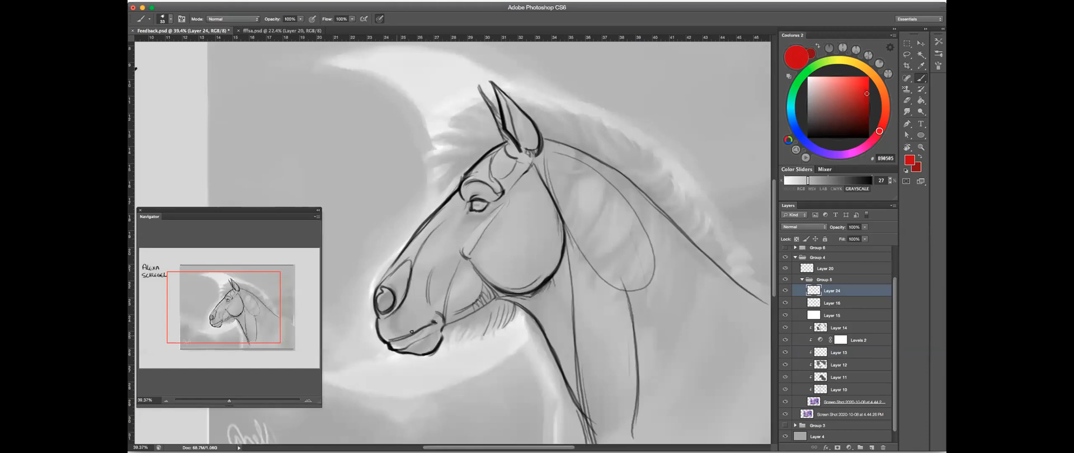
left_click(785, 303)
left_click(785, 303)
left_click(785, 303)
left_click(785, 302)
left_click(785, 290)
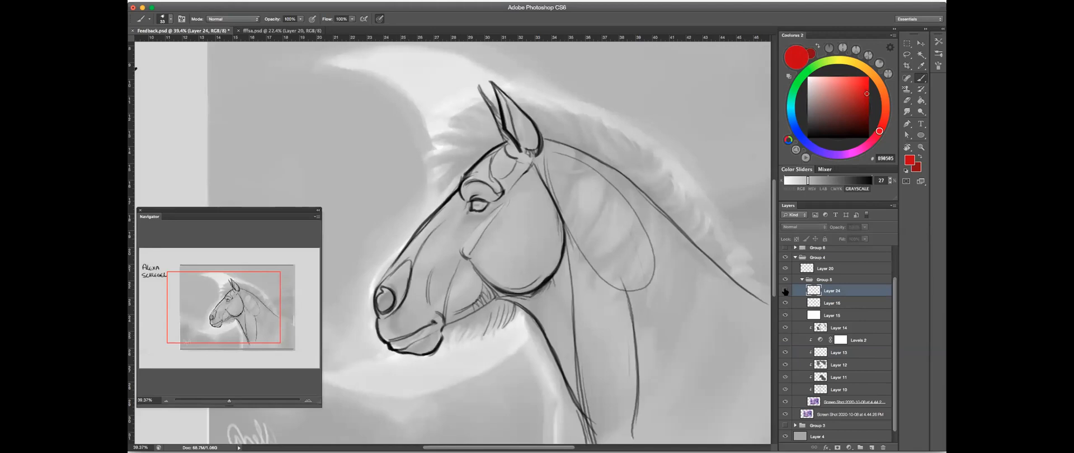
left_click(785, 291)
left_click_drag(785, 303, 786, 316)
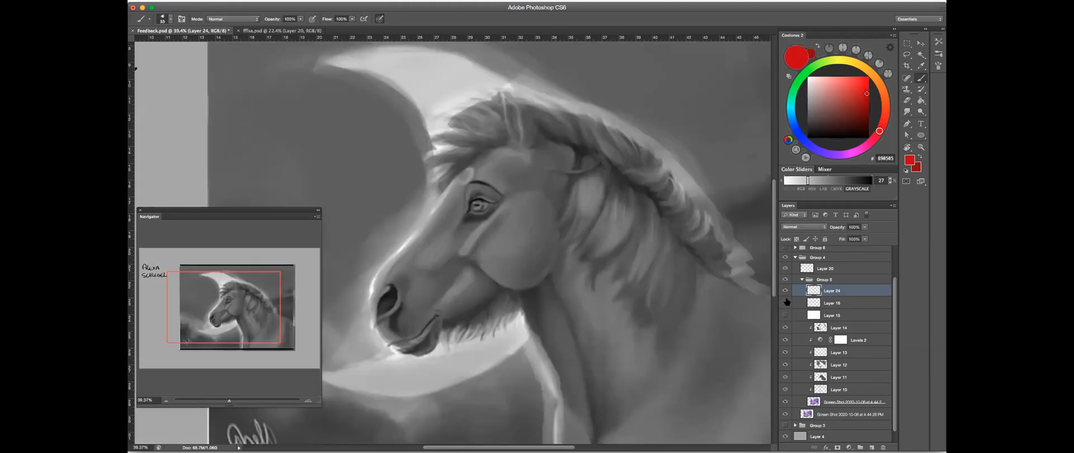
left_click(785, 302)
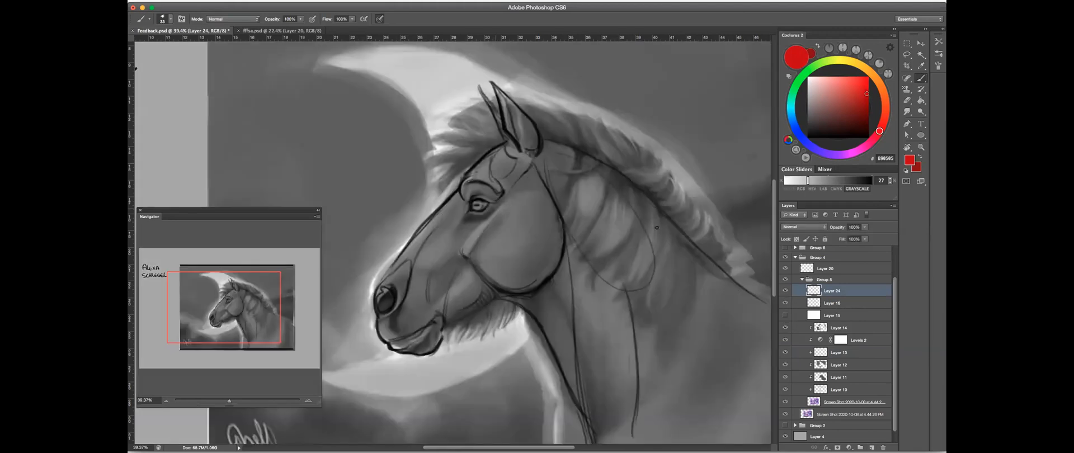
left_click(785, 303)
- Try a black contour stroke along the horse's forehead on Layer 24 and undo it
left_click(839, 303)
left_click(849, 292)
left_click(870, 180)
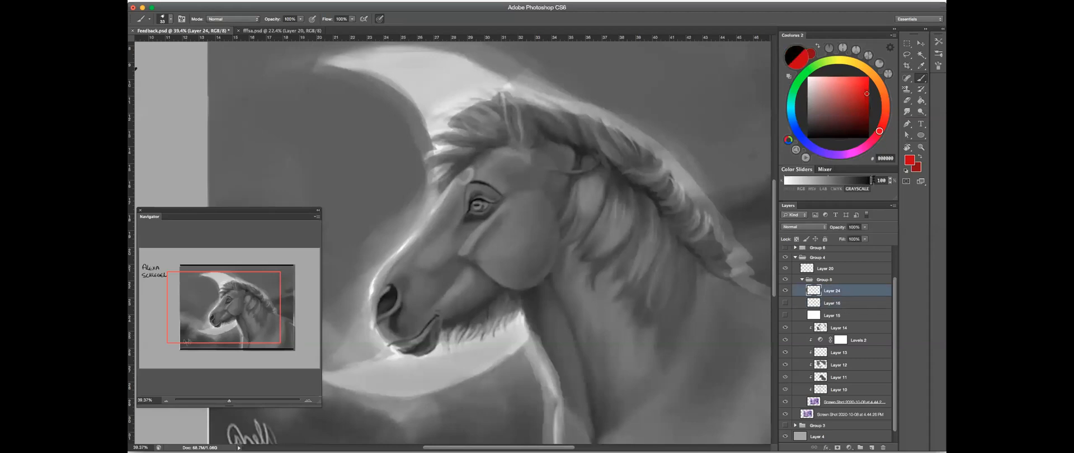
left_click_drag(472, 159, 431, 215)
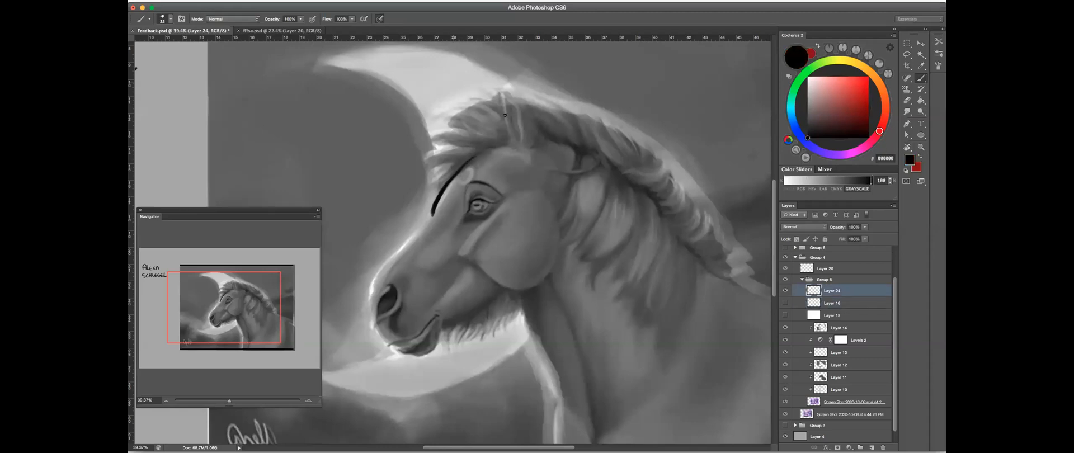
key("super+z")
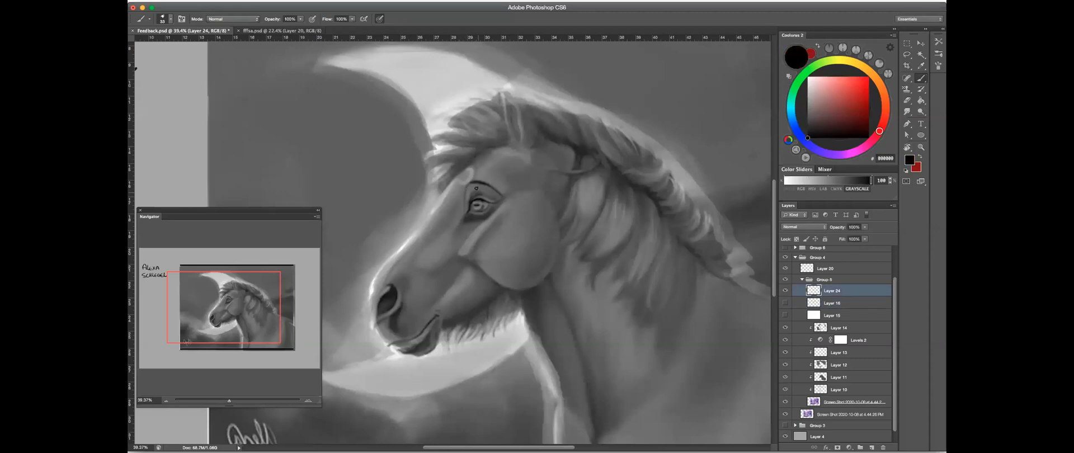
- Show the Layer 16 construction sketch and the pale Layer 15 overlay over the painted horse
left_click(785, 303)
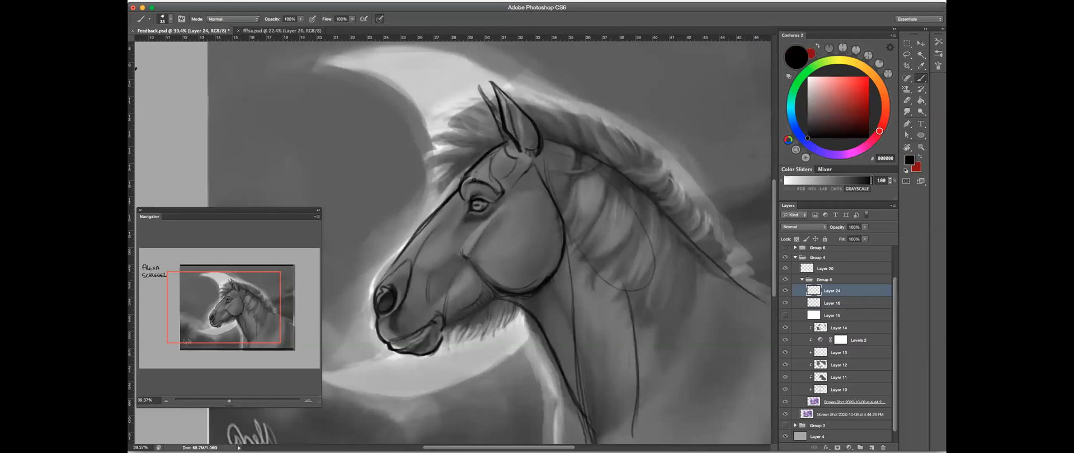
left_click(785, 302)
left_click(785, 303)
left_click(785, 315)
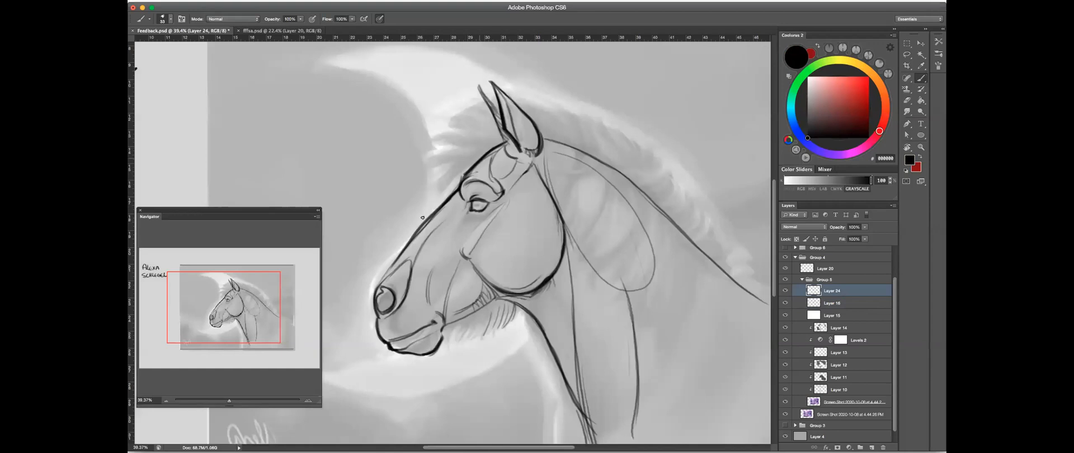
- Try black contour strokes down the horse's face profile over the visible sketch and undo them
left_click_drag(437, 203, 376, 275)
key("super+z")
mouse_move(464, 177)
left_mouse_down()
mouse_move(381, 274)
mouse_move(397, 265)
mouse_move(386, 264)
left_mouse_up()
left_click_drag(424, 235, 427, 237)
key("alt+super+z")
key("alt+super+z")
key("alt+super+z")
key("alt+super+z")
- Examine the horse's head and neck construction, hiding and showing Layer 16 to compare the sketch with the faded painting
left_click_drag(588, 195, 565, 177)
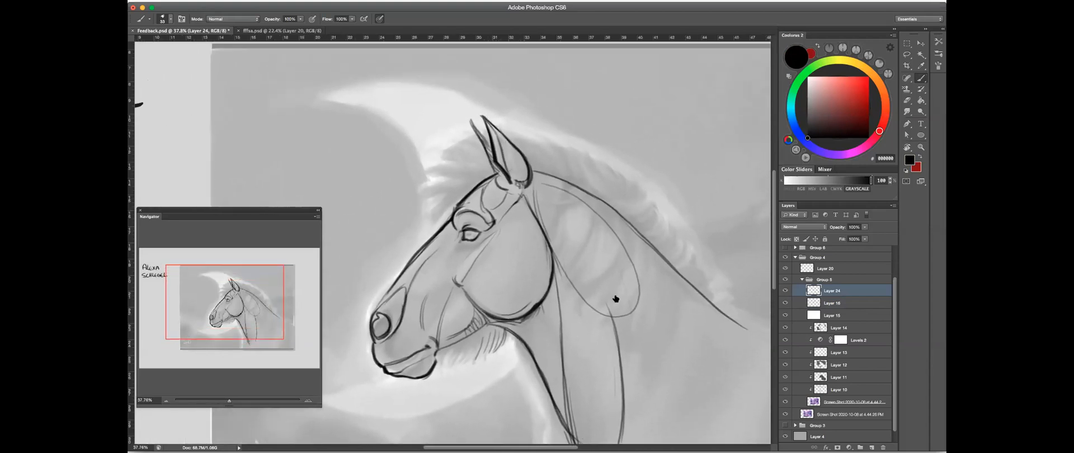
left_click_drag(628, 260, 596, 194)
mouse_move(599, 201)
left_mouse_down()
mouse_move(580, 214)
mouse_move(606, 217)
left_mouse_up()
left_click_drag(516, 258, 574, 279)
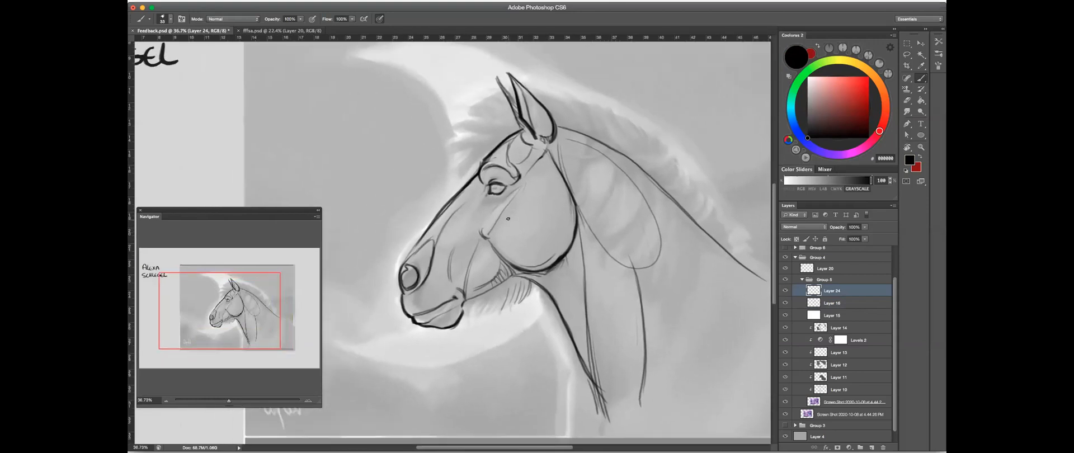
left_click_drag(655, 251, 615, 242)
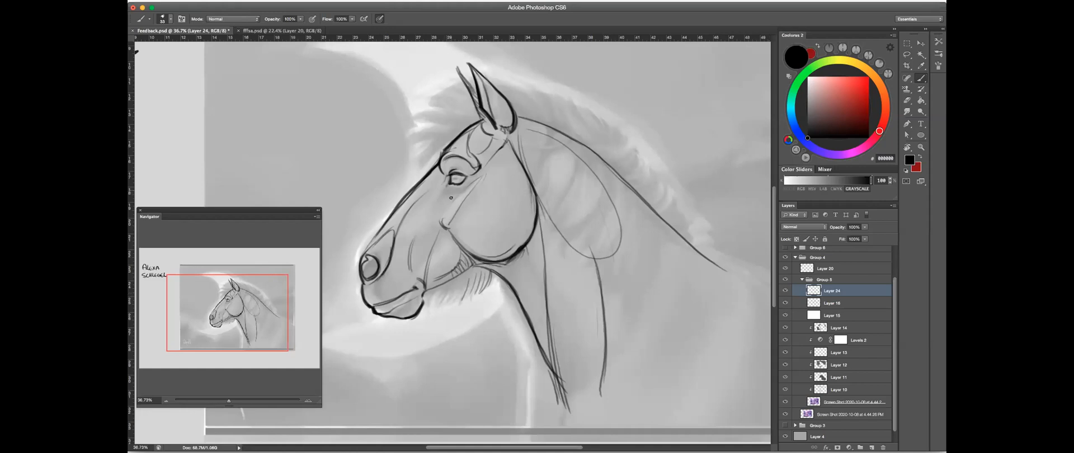
left_click(785, 303)
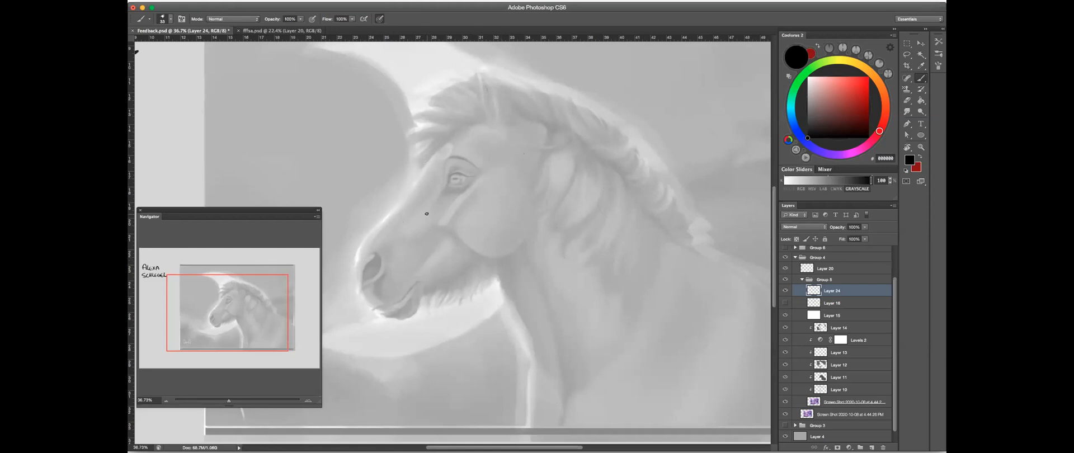
left_click(785, 303)
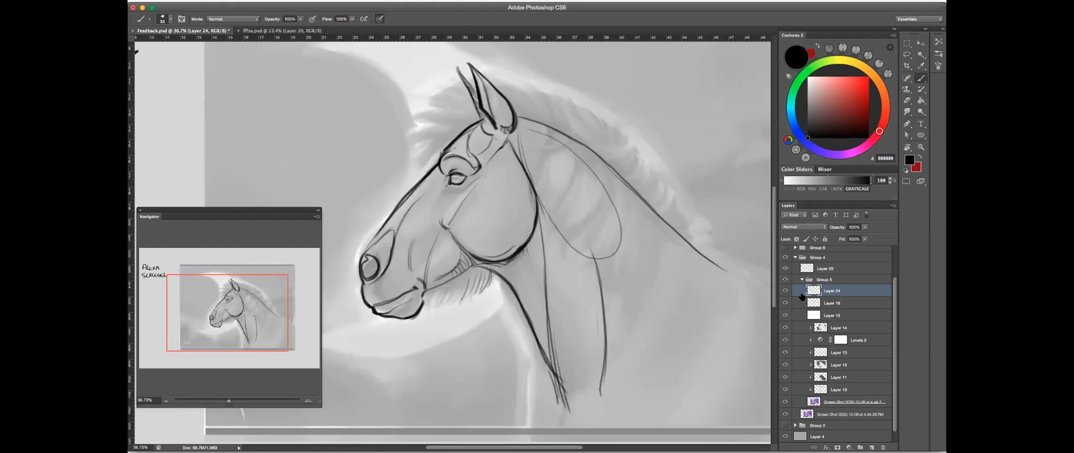
- Collapse the horse's Group 5 and Group 4, hide Group 4, and show Group 6 with the leopard painting
left_click(802, 279)
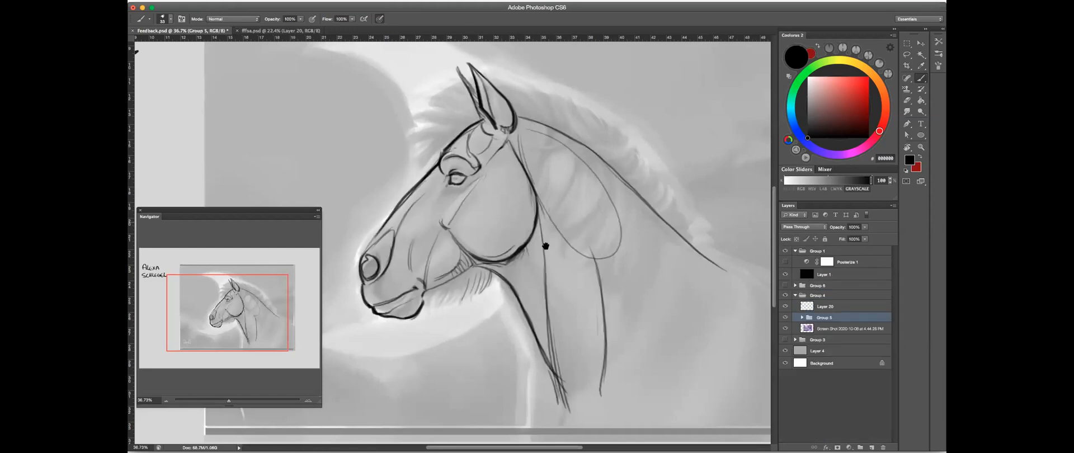
left_click_drag(586, 193, 619, 199)
left_click_drag(697, 193, 673, 230)
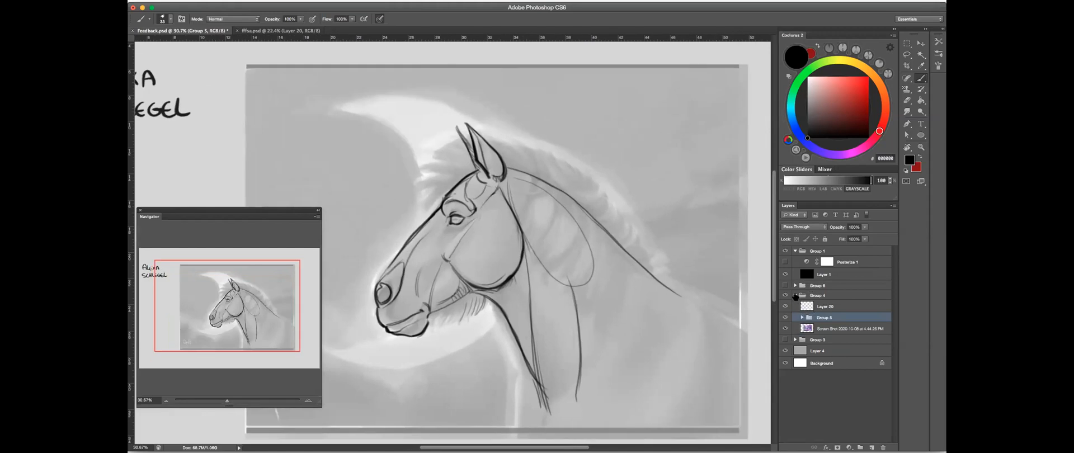
left_click(795, 295)
left_click(785, 295)
left_click(785, 285)
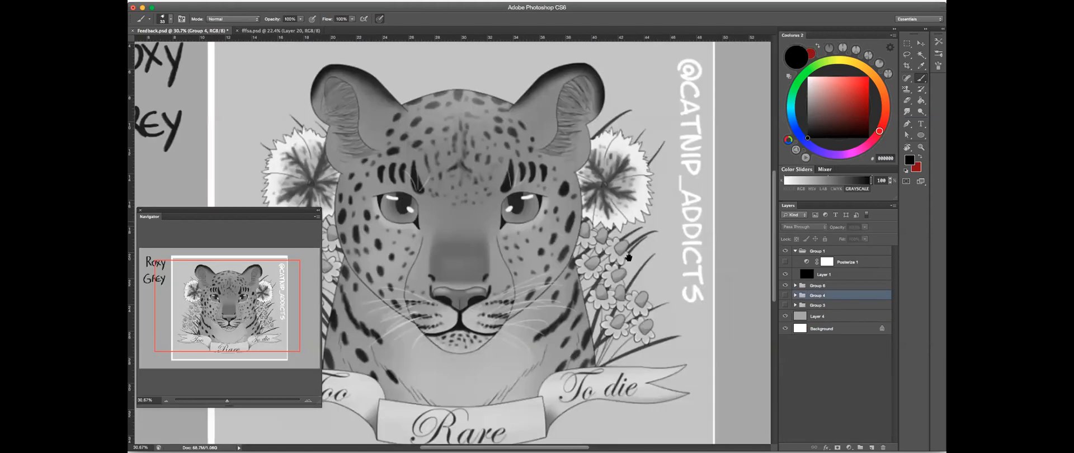
- Expand Group 6, and hide Layer 21 and the black Layer 1 to view the leopard painting in colour
left_click_drag(685, 204, 586, 208)
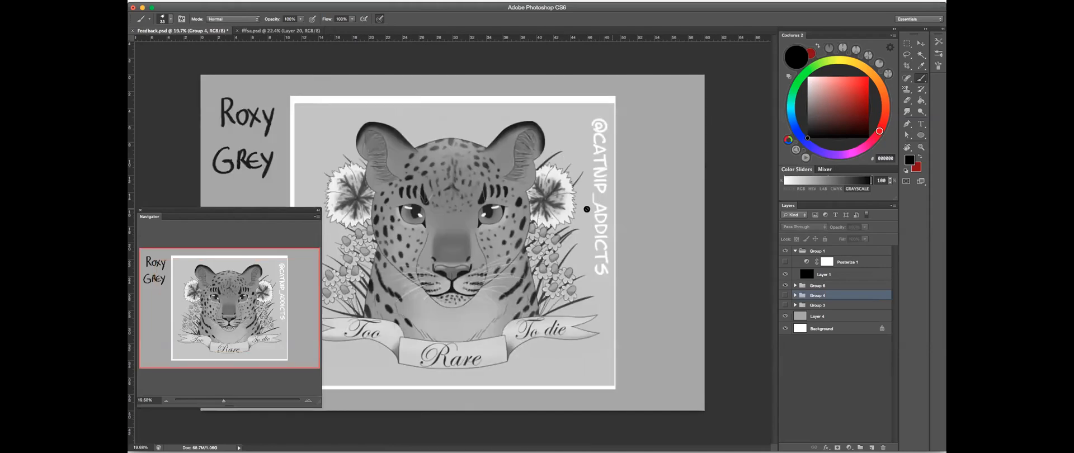
key("super+Tab")
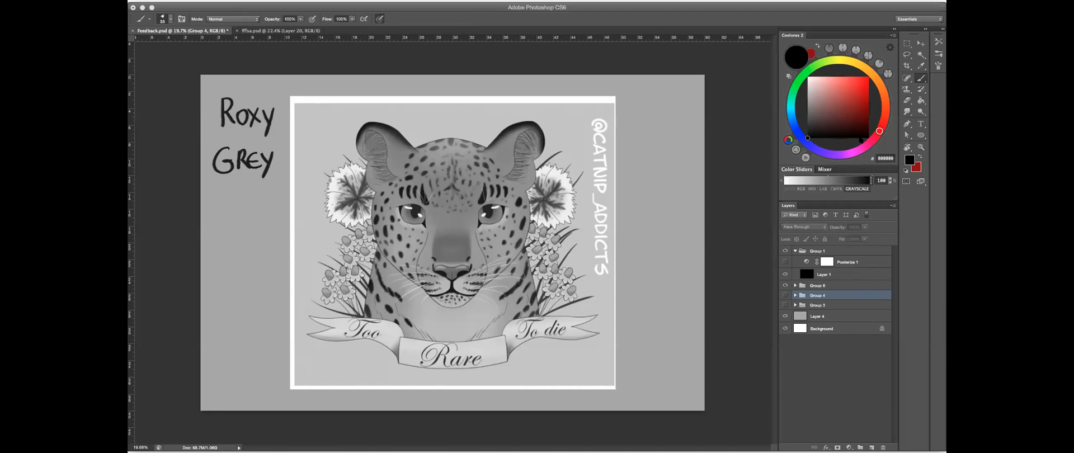
left_click(914, 210)
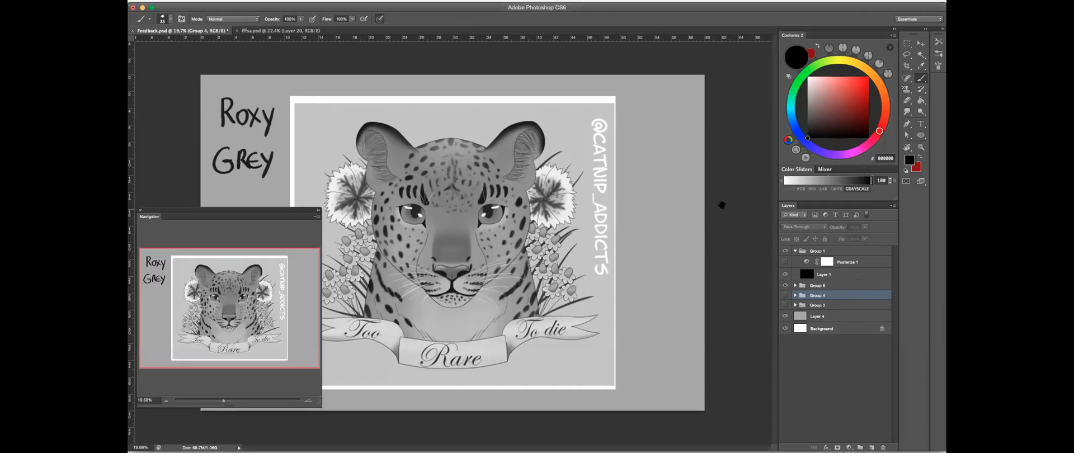
left_click(785, 285)
left_click(785, 285)
left_click(795, 286)
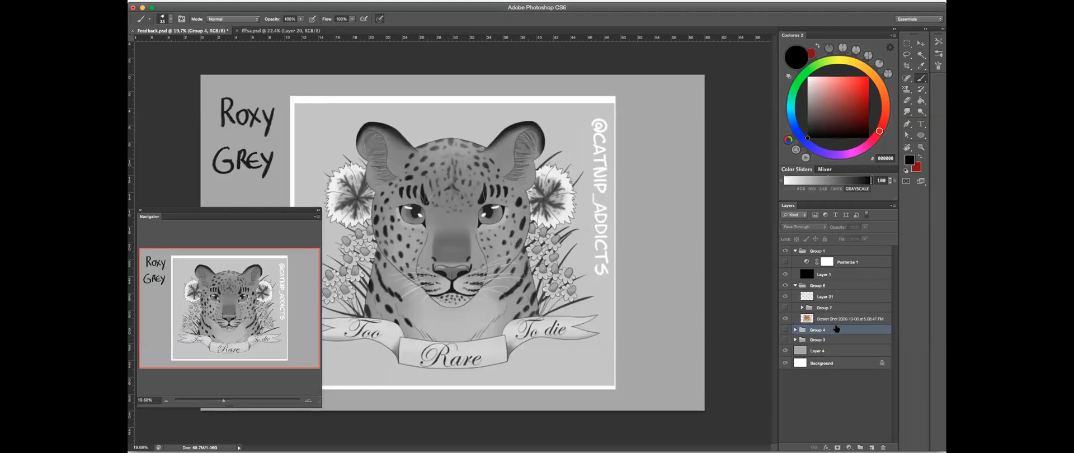
scroll(411, 232, "up", 3)
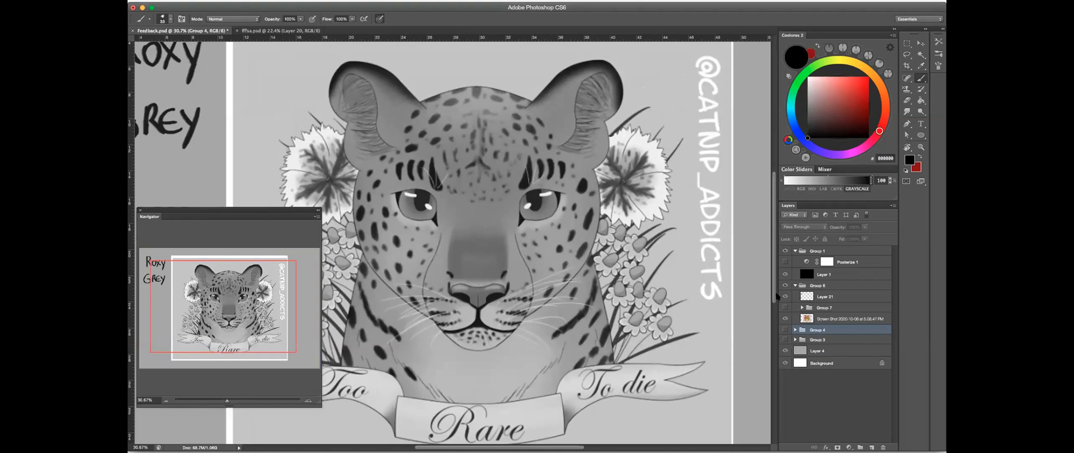
left_click(785, 297)
left_click(785, 274)
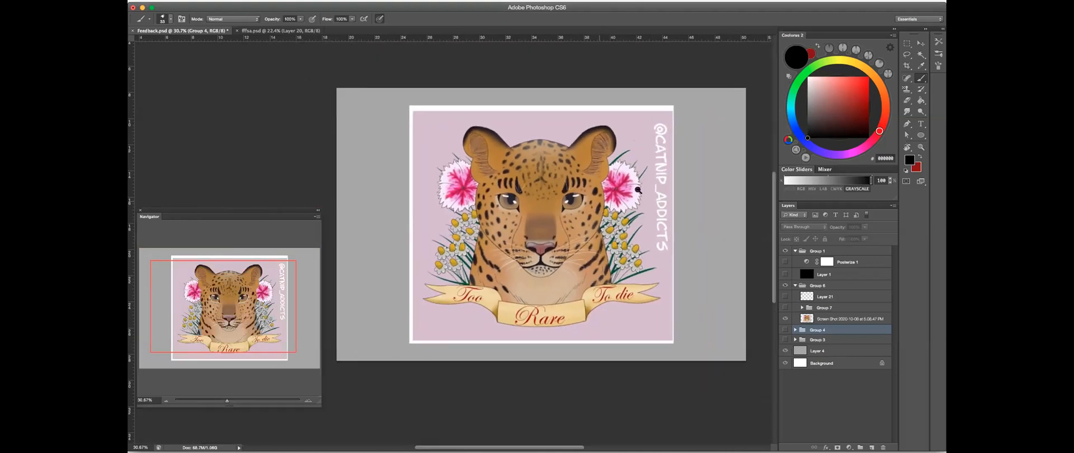
- Examine the original leopard's face, flowers and banner, and shrink the Navigator to uncover more of the painting
left_click_drag(638, 191, 653, 189)
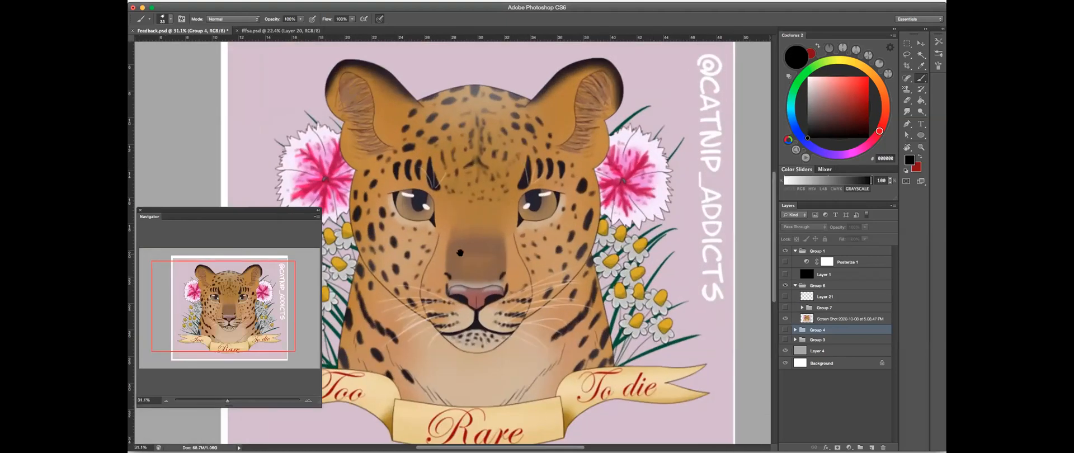
left_click_drag(549, 236, 644, 186)
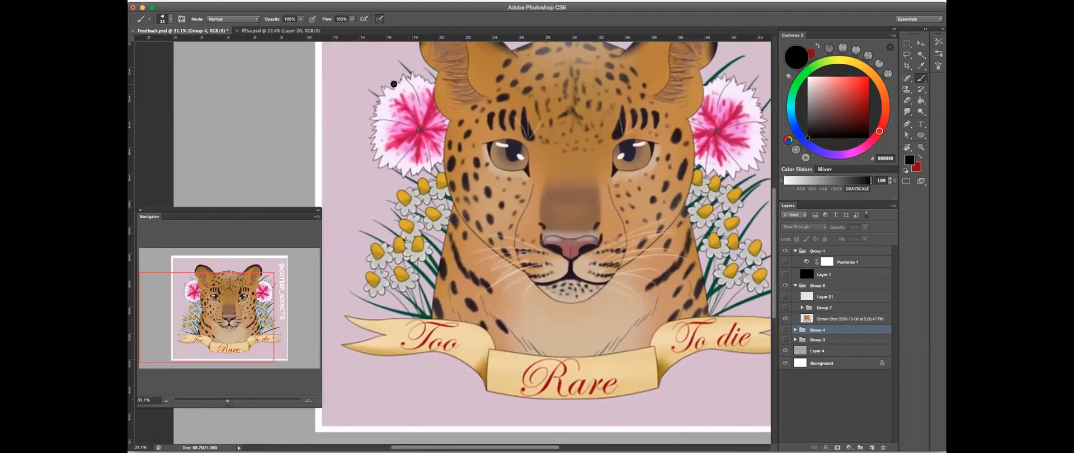
left_click_drag(748, 184, 725, 232)
left_click_drag(704, 246, 687, 246)
left_click_drag(633, 226, 455, 230)
left_click_drag(319, 403, 268, 371)
left_click_drag(437, 373, 516, 355)
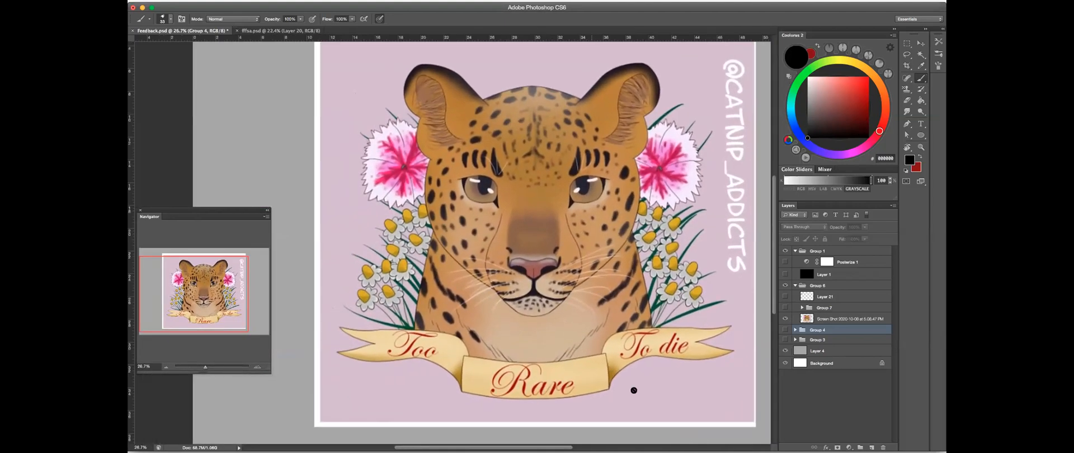
- Show and expand Group 7 with the reworked leopard, select Layer 18, and toggle Layer 17 off and on to compare
left_click(784, 308)
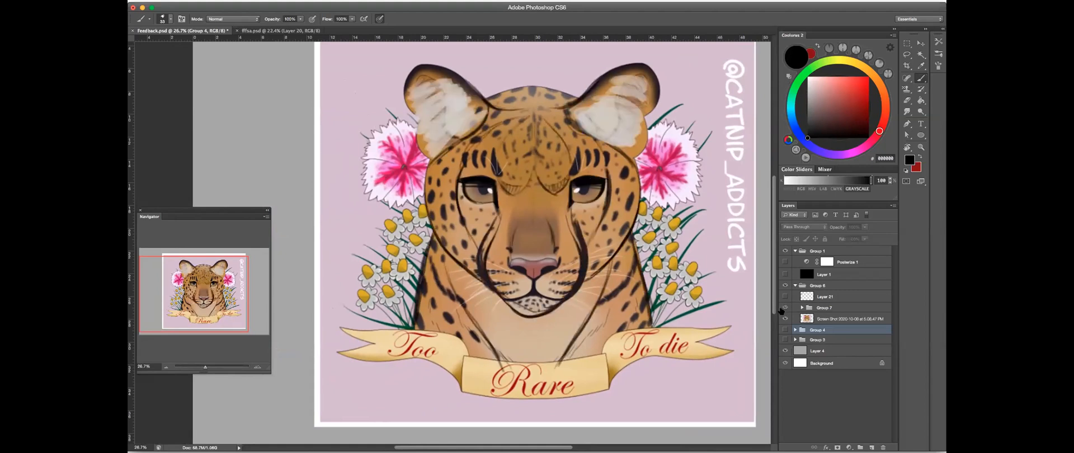
left_click(785, 308)
left_click(785, 308)
left_click(802, 307)
left_click(830, 321)
left_click(785, 330)
left_click(785, 331)
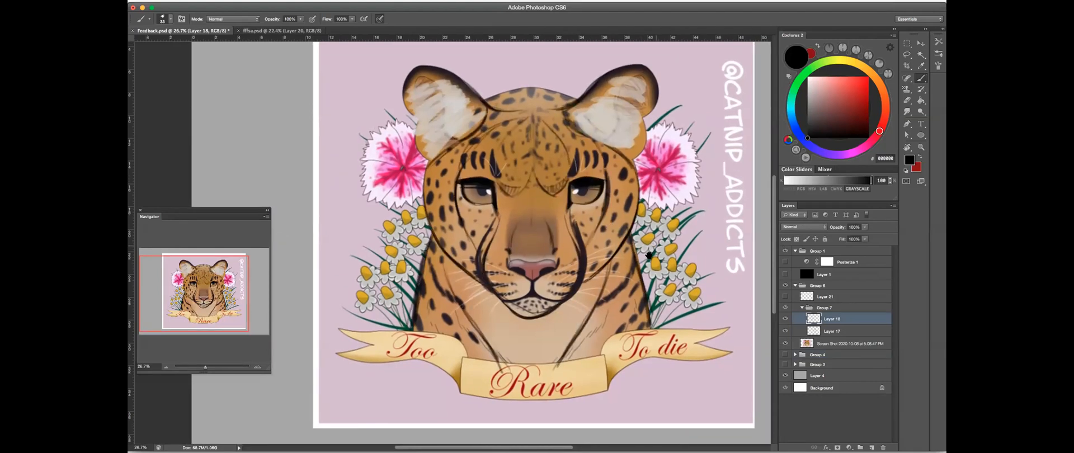
- Try a curved black stroke on Layer 18 in the pink background beside the leopard's ear and erase it
scroll(649, 254, "up", 2)
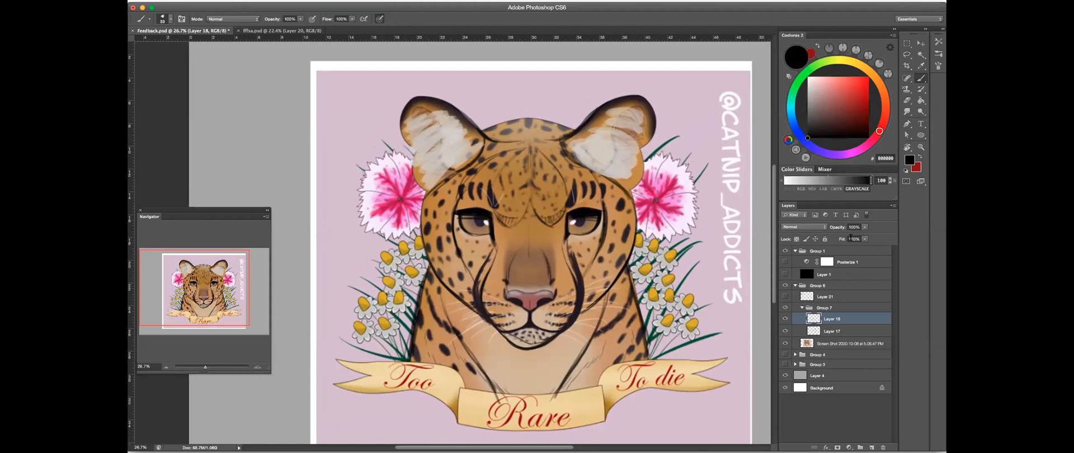
left_click_drag(708, 220, 707, 221)
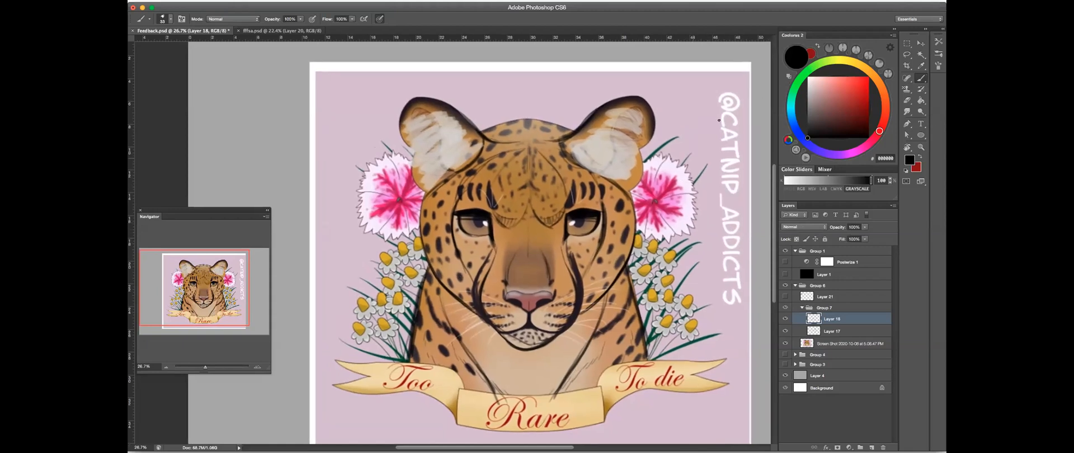
left_click_drag(696, 99, 683, 199)
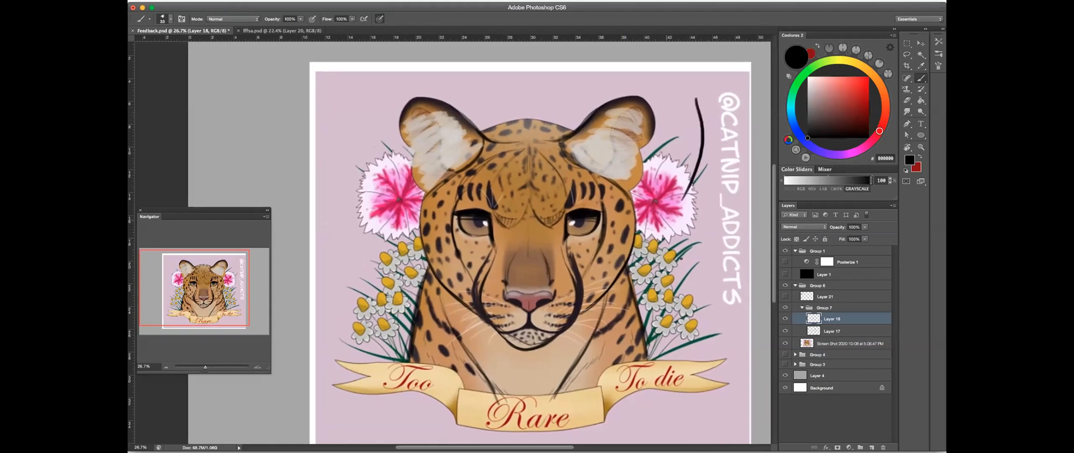
left_click(907, 100)
left_click_drag(697, 98, 683, 200)
left_click_drag(692, 75, 707, 89)
- Toggle Group 7 and leave it hidden, select the group, and examine the original leopard's eyes, nose and ears up close
left_click(785, 308)
left_click(785, 307)
left_click(785, 308)
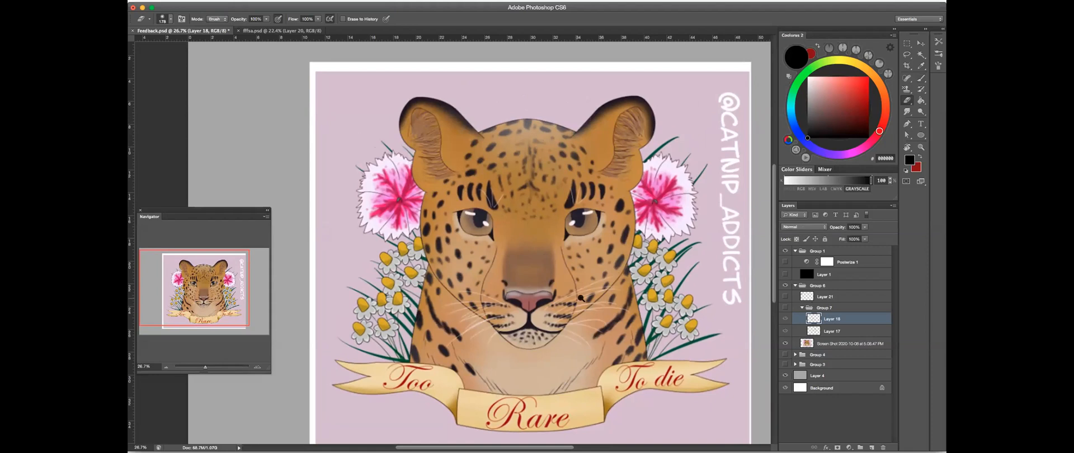
scroll(580, 298, "up", 5)
key("b")
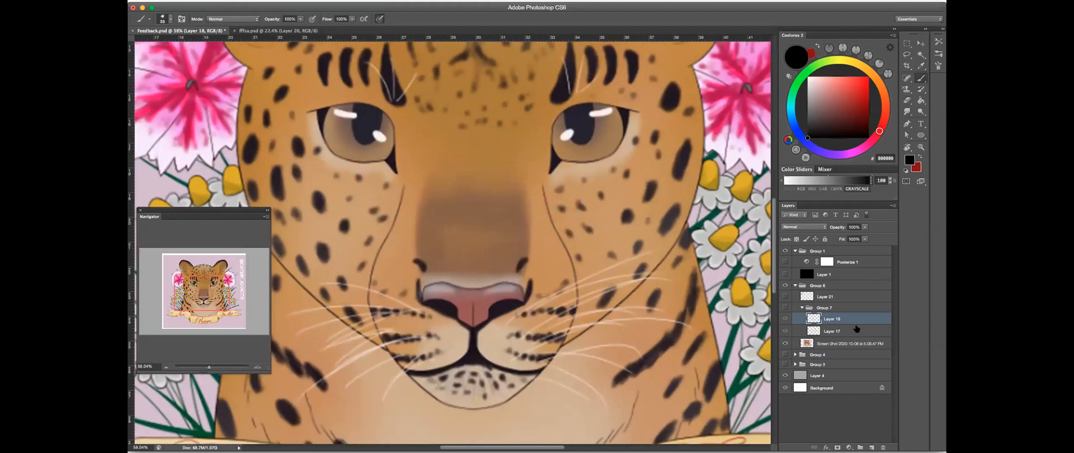
left_click(848, 309)
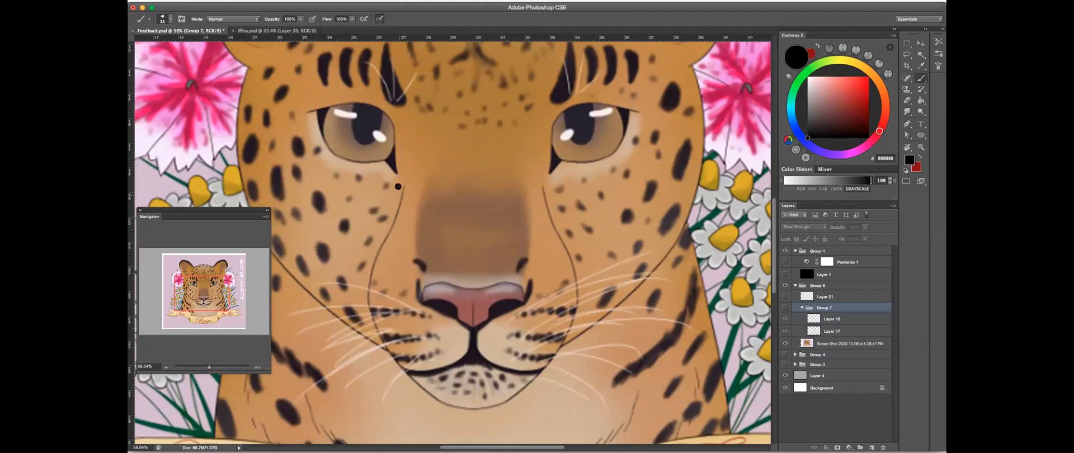
scroll(484, 167, "up", 5)
scroll(484, 168, "left", 7)
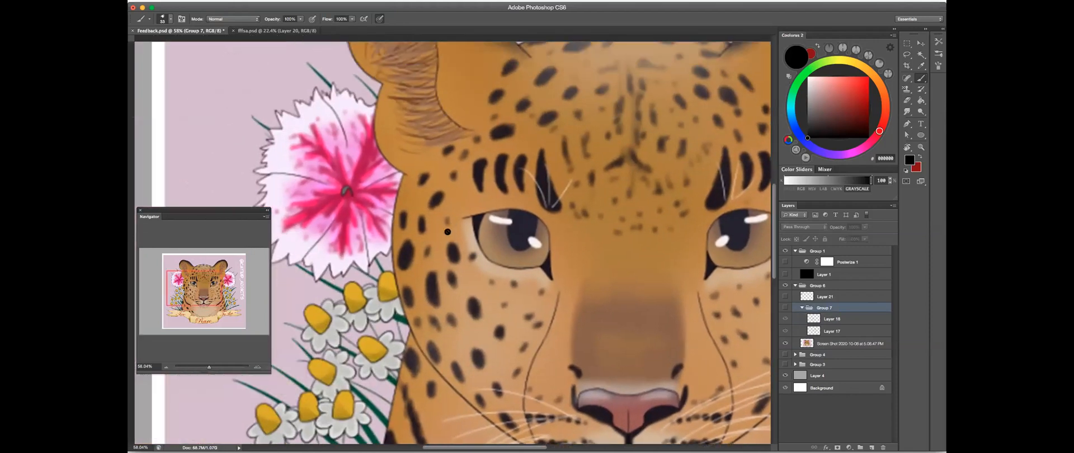
scroll(637, 234, "down", 5)
left_click_drag(638, 233, 603, 242)
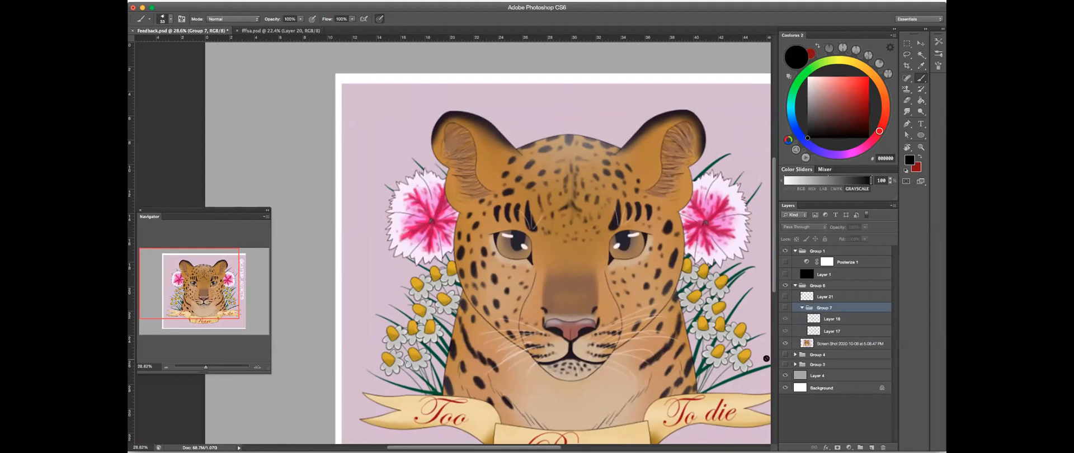
- Show Group 7 again and hide Layer 18 so only the Layer 17 line sketch overlays the leopard
left_click(786, 307)
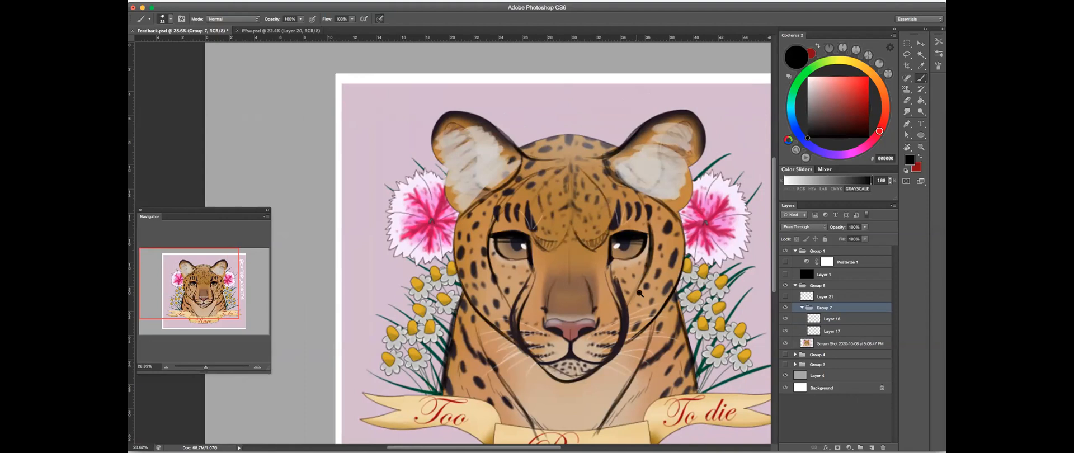
scroll(648, 296, "up", 2)
scroll(648, 302, "up", 2)
left_click_drag(717, 237, 690, 179)
left_click(785, 319)
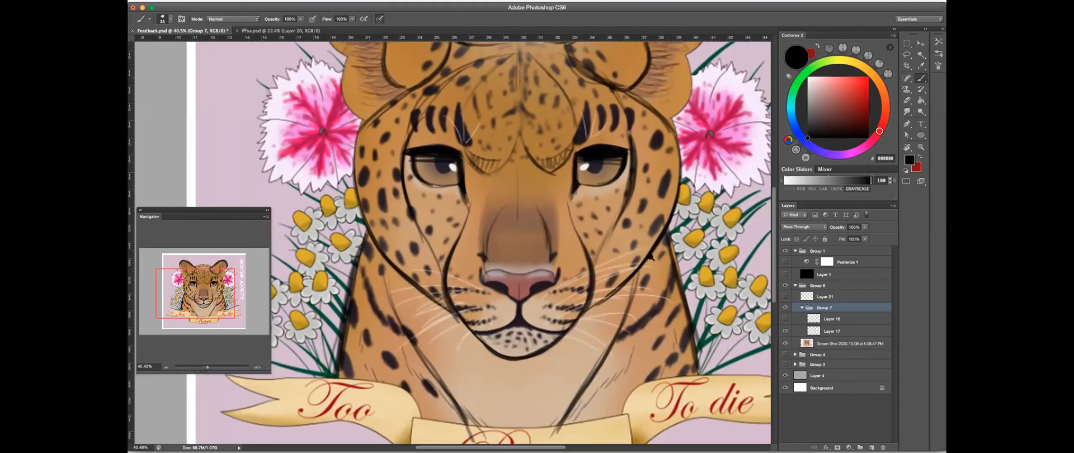
scroll(652, 257, "down", 2)
scroll(601, 274, "up", 3)
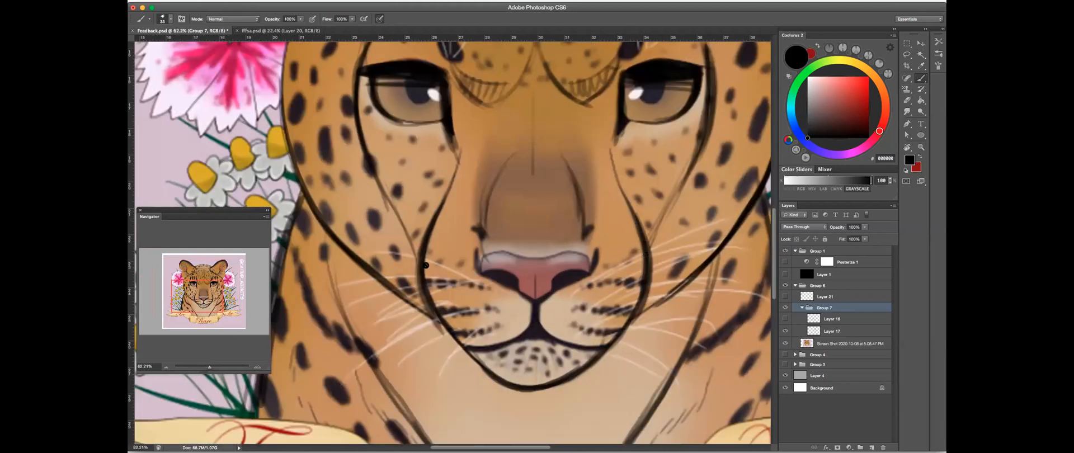
- Add a new layer above Layer 18 and brush black contour strokes from the leopard's eyes down both sides of its face
left_click(872, 447)
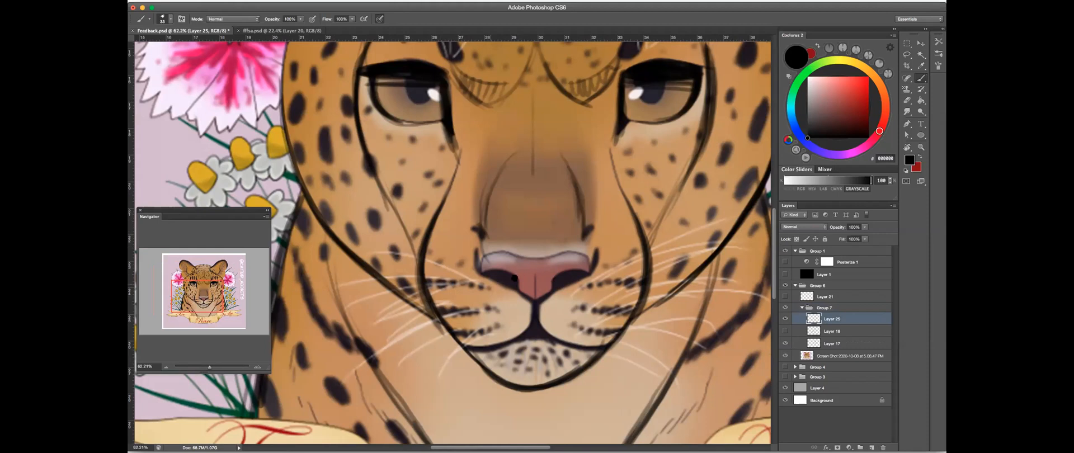
left_click_drag(451, 181, 487, 293)
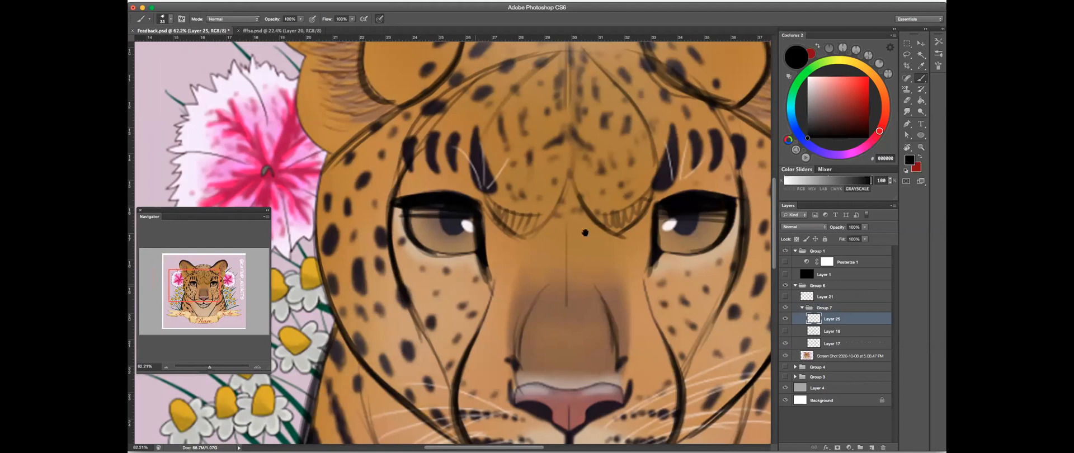
scroll(693, 177, "right", 4)
scroll(692, 177, "down", 1)
mouse_move(694, 178)
left_mouse_down()
mouse_move(681, 281)
mouse_move(659, 337)
left_mouse_up()
left_click_drag(680, 283, 648, 345)
left_click_drag(687, 227, 654, 336)
key("e")
key("b")
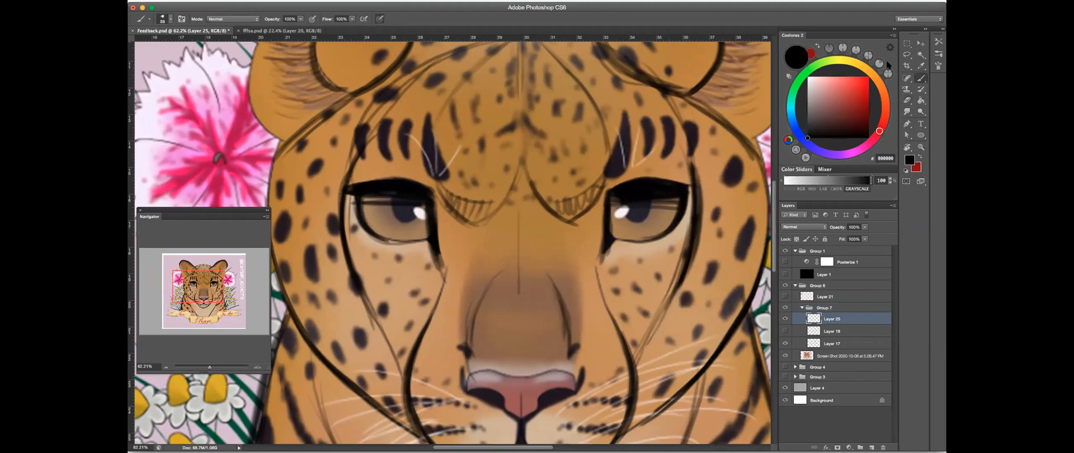
- Toggle the Layer 25 contours and the Layer 17 sketch to compare the corrected face with the original leopard
left_click(785, 319)
left_click(786, 320)
left_click(786, 320)
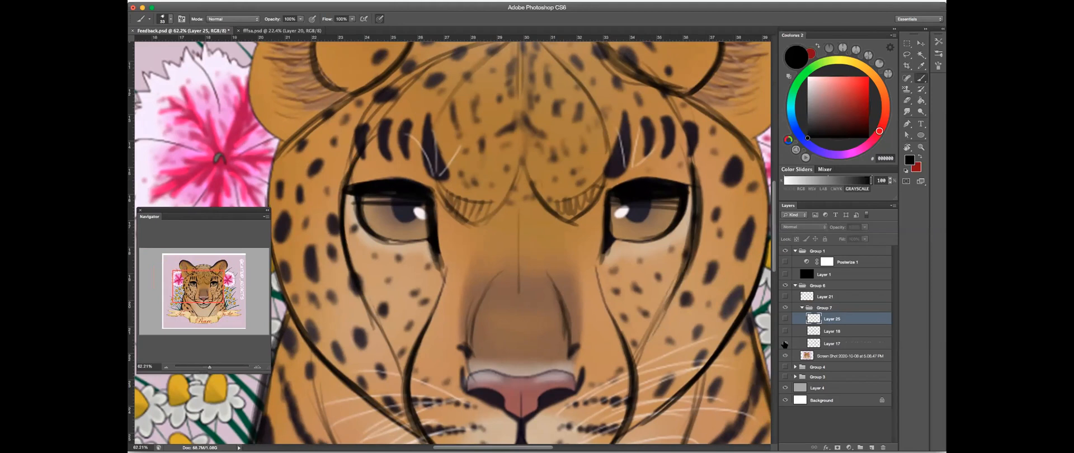
left_click(785, 344)
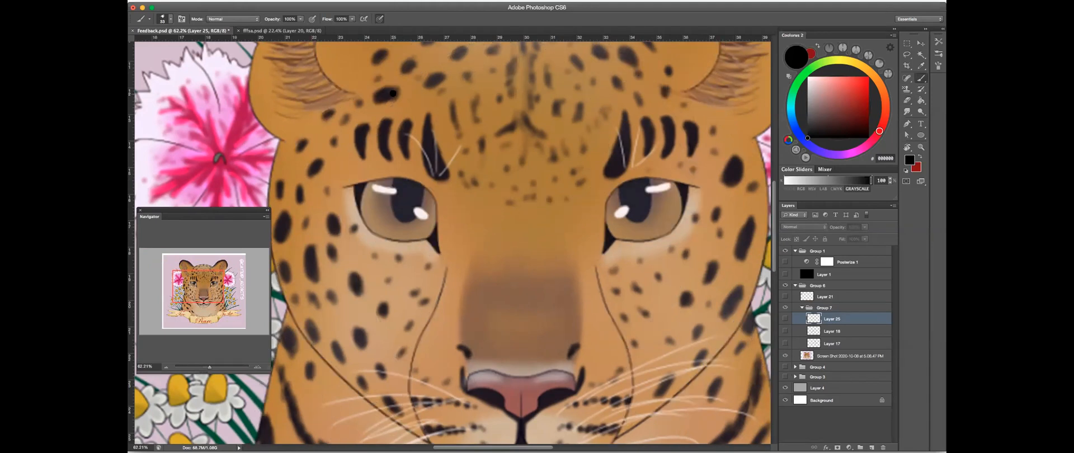
left_click(786, 344)
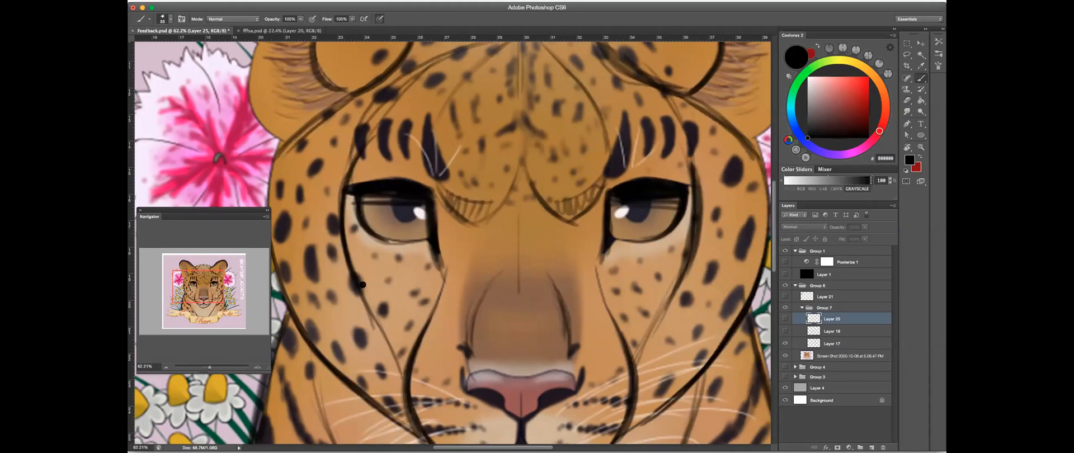
left_click(786, 320)
- Show Layer 18 again and delete Layer 25 from Group 7
left_click(907, 100)
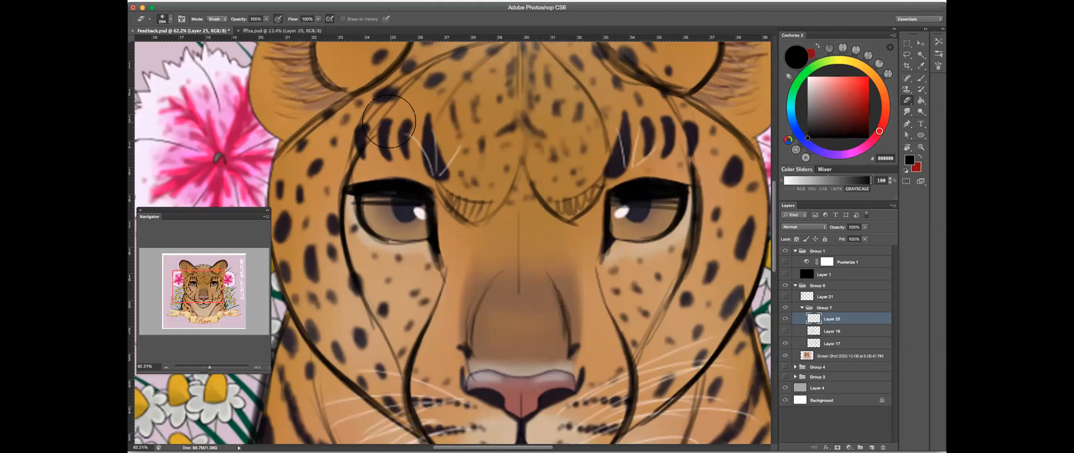
scroll(615, 163, "down", 3)
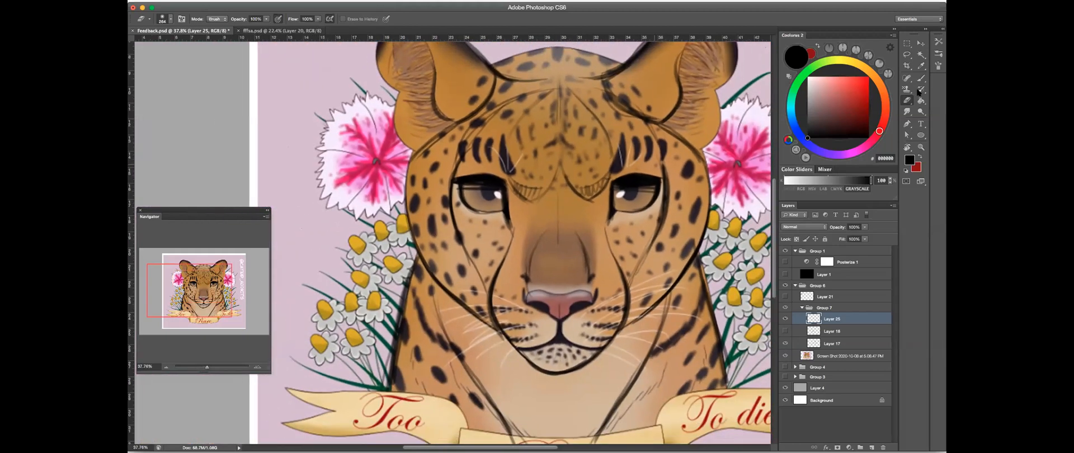
left_click(921, 79)
scroll(757, 79, "right", 3)
scroll(757, 79, "up", 2)
left_click(785, 331)
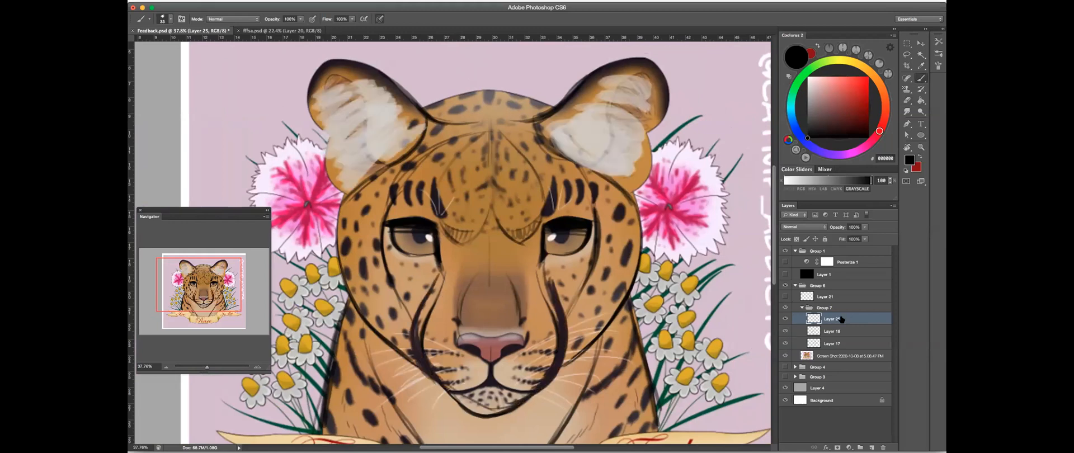
left_click(883, 447)
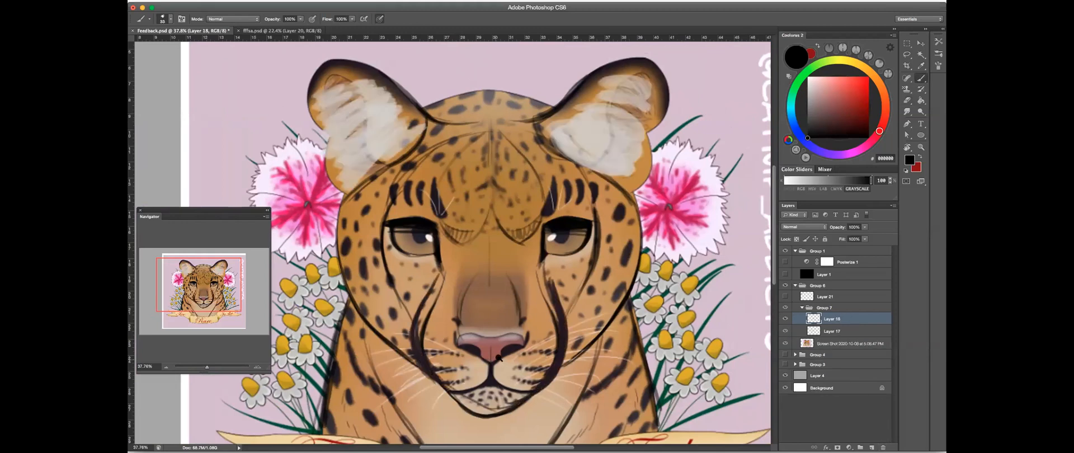
- Erase stray sketch lines on Layer 17 beside the dark tear marks on both sides of the leopard's nose, using a smaller eraser
scroll(495, 356, "up", 3)
left_click_drag(690, 319, 728, 270)
left_click(832, 331)
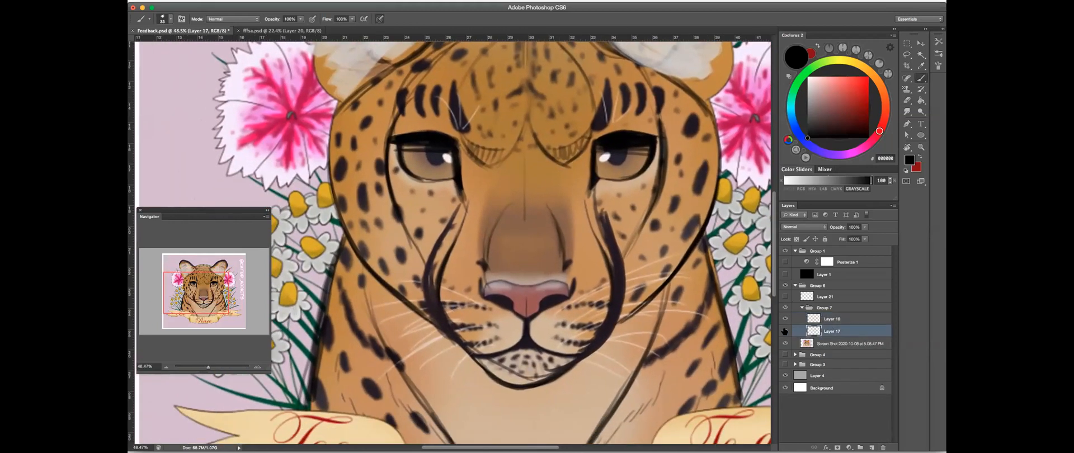
left_click(907, 100)
left_click_drag(464, 210, 439, 276)
key("bracketleft")
key("bracketleft")
key("bracketleft")
left_click_drag(597, 248, 606, 293)
left_click(921, 78)
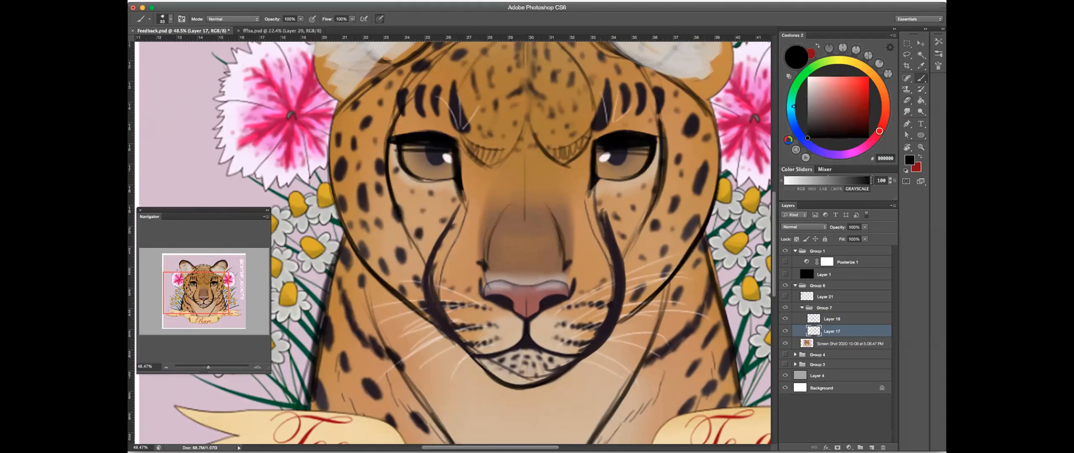
- Brush black strokes on Layer 17 along the tear marks on both sides of the leopard's muzzle
scroll(571, 239, "right", 3)
scroll(571, 239, "down", 2)
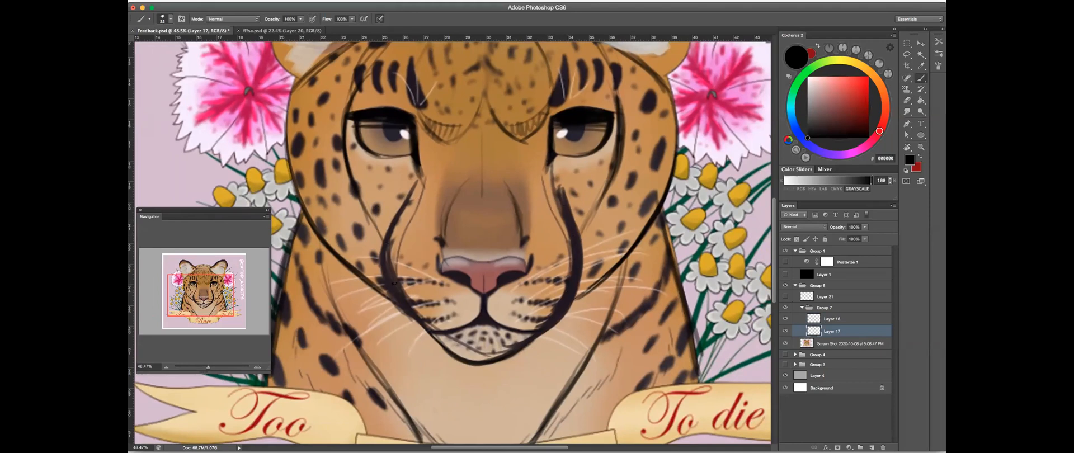
mouse_move(404, 298)
left_mouse_down()
mouse_move(406, 225)
mouse_move(391, 274)
left_mouse_up()
left_click_drag(571, 230, 559, 296)
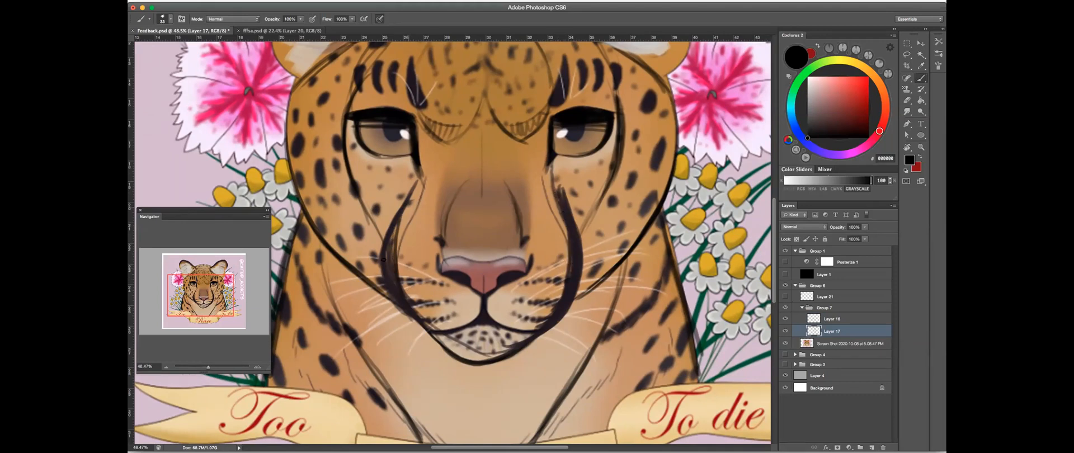
left_click(907, 100)
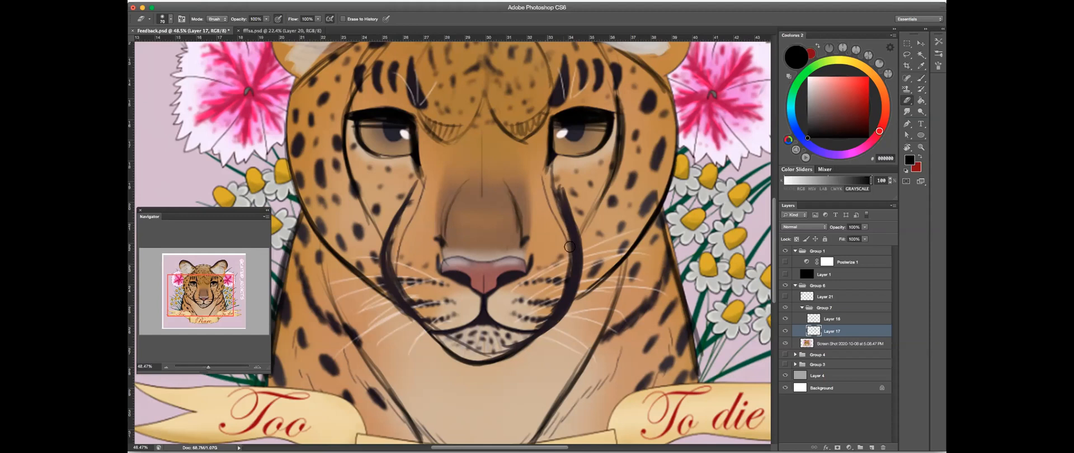
left_click(920, 78)
- Toggle Layer 17 and Layer 18, leave both shown, select Layer 18, and examine the reworked eyes and muzzle
mouse_move(534, 144)
left_mouse_down()
mouse_move(601, 185)
mouse_move(661, 198)
mouse_move(620, 219)
left_mouse_up()
left_click(785, 331)
left_click(785, 331)
left_click(785, 320)
left_click(785, 319)
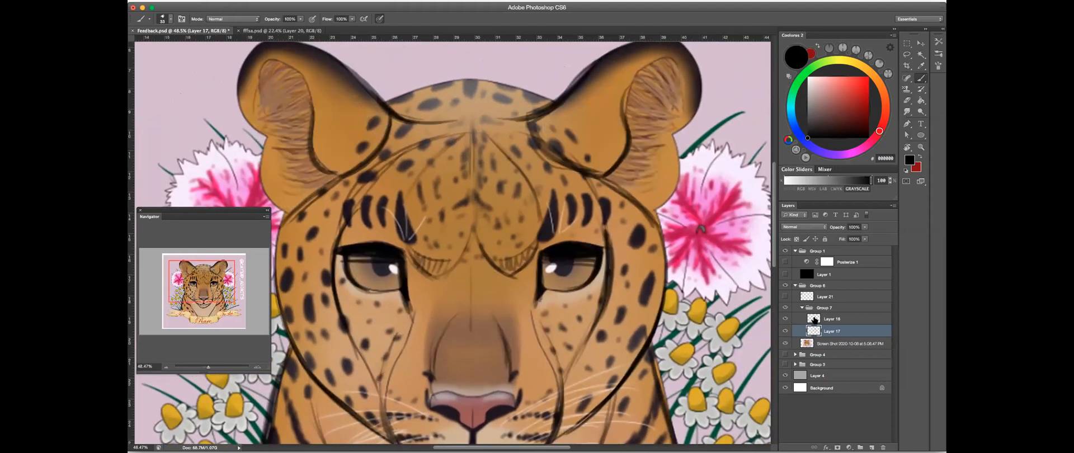
left_click(814, 320)
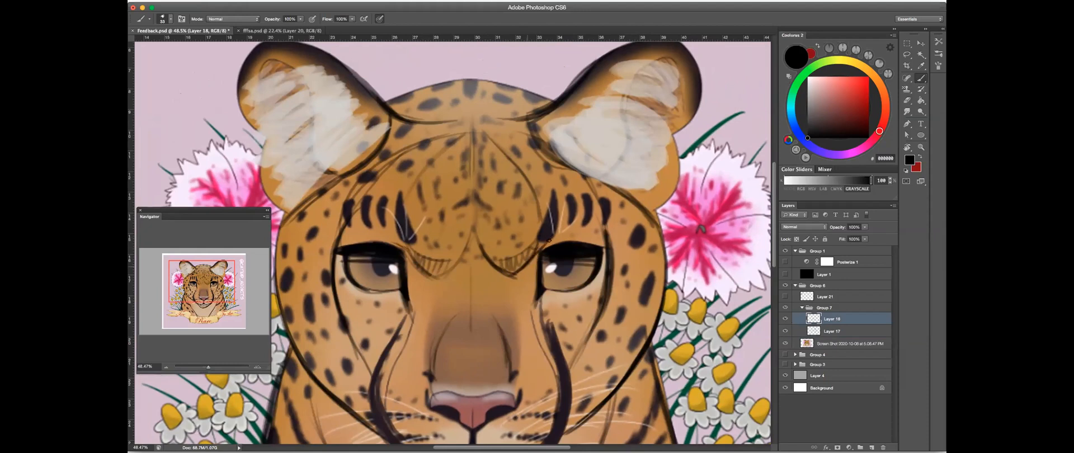
scroll(490, 249, "left", 3)
scroll(490, 249, "down", 2)
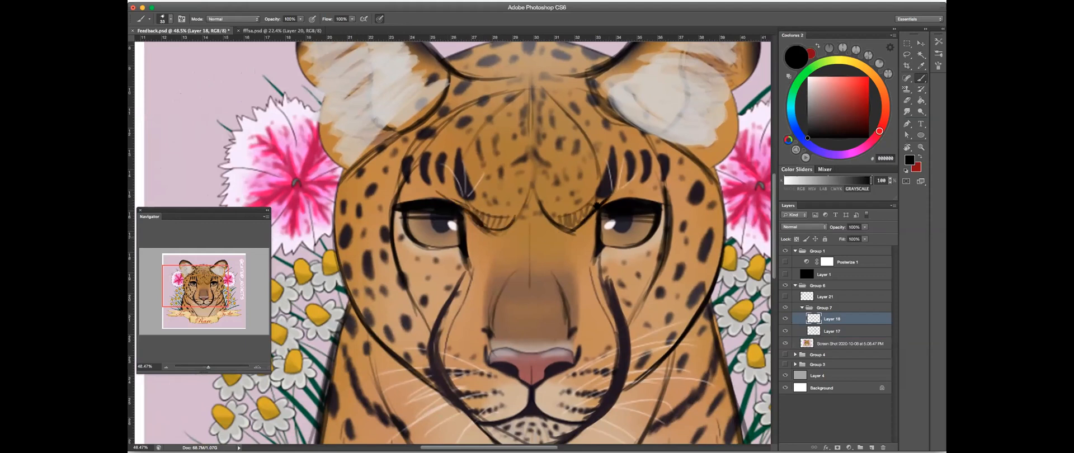
scroll(593, 207, "down", 5)
scroll(624, 112, "up", 6)
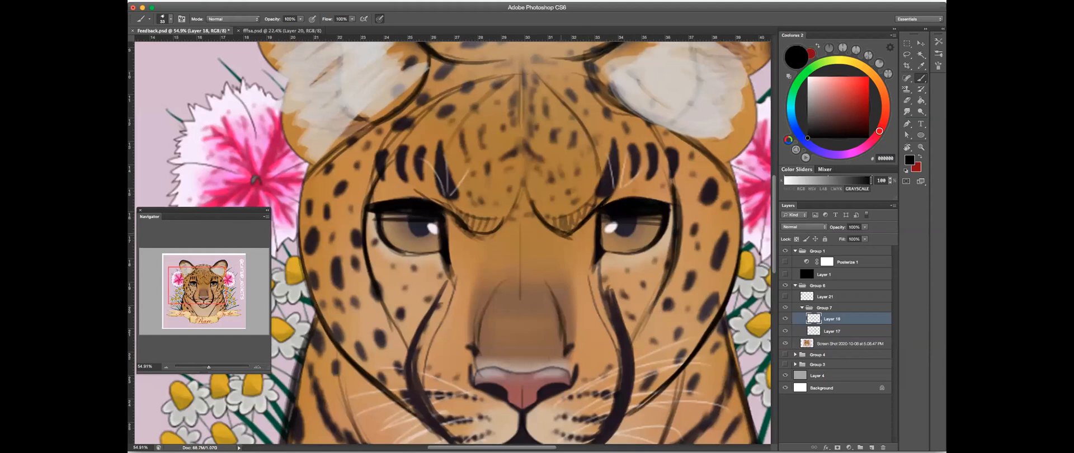
- Toggle Layer 18 twice to compare the ear patches and tear marks, examining the forehead and brow
left_click(785, 319)
left_click(786, 320)
left_click_drag(468, 134, 462, 142)
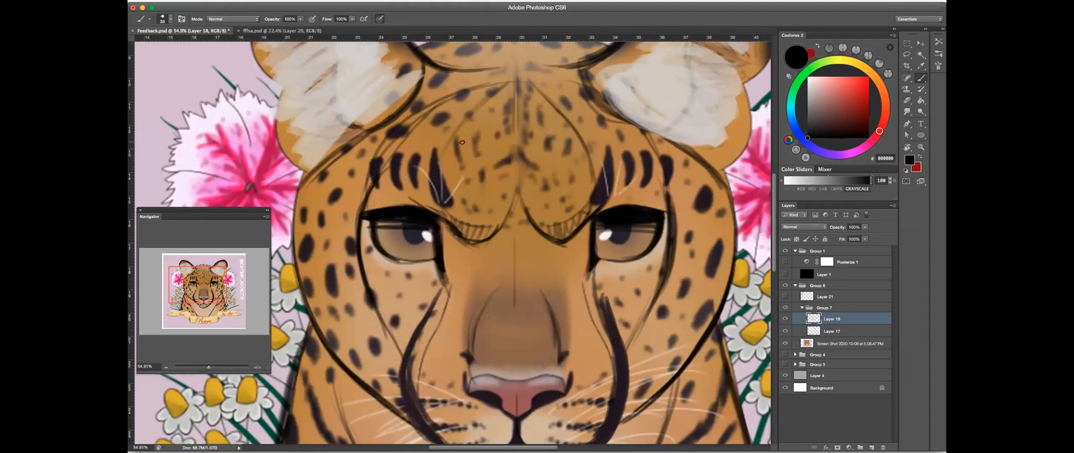
left_click_drag(500, 84, 529, 77)
left_click_drag(603, 74, 647, 180)
left_click(784, 318)
left_click(784, 319)
left_click_drag(421, 175, 444, 140)
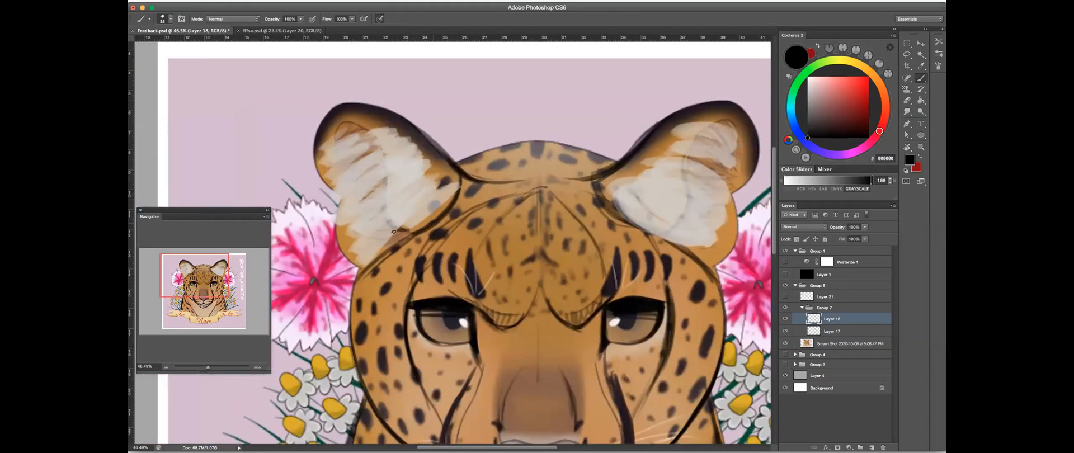
- Toggle Layers 17 and 18 to compare the original ears, head shape and eyes with the reworked version
left_click(785, 319)
left_click(785, 319)
left_click(785, 330)
left_click(785, 319)
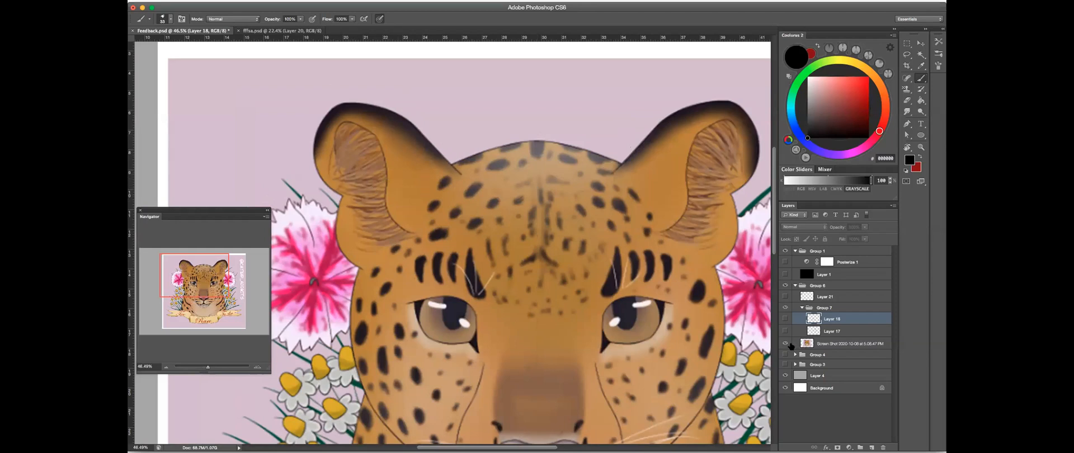
left_click(785, 330)
left_click(785, 318)
- Hide Layers 18 and 17, show them again, and compare the two versions across the whole leopard face
left_click_drag(677, 218, 638, 227)
left_click_drag(520, 248, 524, 147)
left_click_drag(536, 192, 789, 132)
left_click_drag(544, 145, 330, 196)
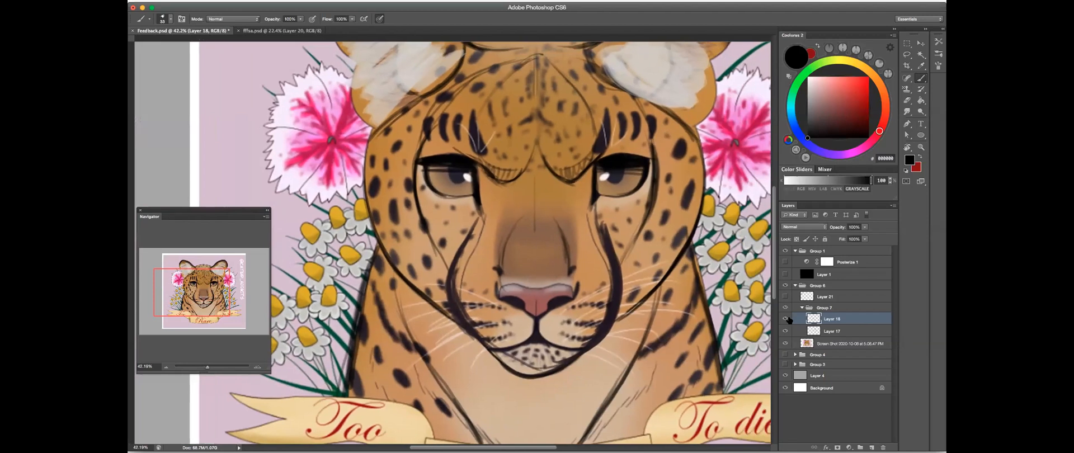
left_click(785, 319)
left_click(786, 331)
key("ctrl+r")
left_click_drag(560, 222, 479, 303)
left_click_drag(631, 161, 471, 228)
left_click_drag(785, 330, 786, 319)
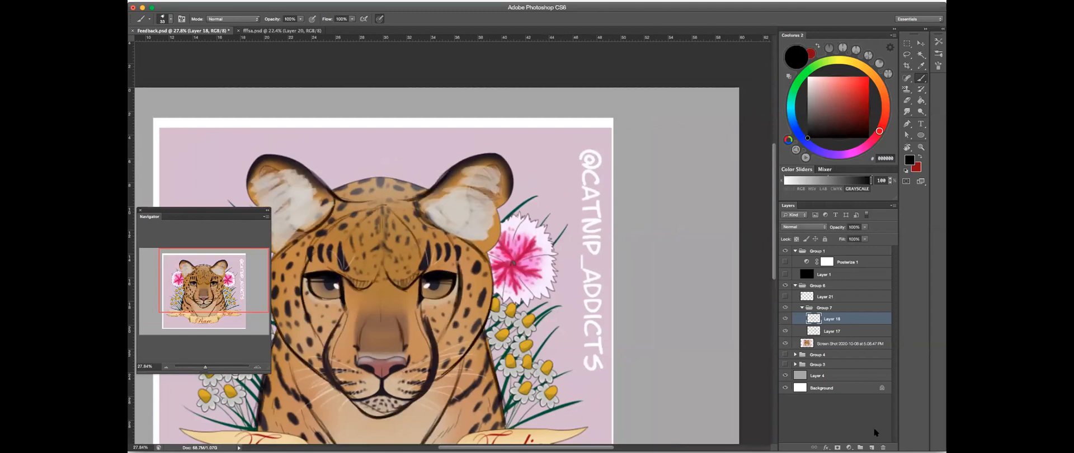
- Add a new layer above Layer 18 and sketch a black cat-eye outline in the grey margin beside the artwork
left_click(872, 448)
left_click_drag(661, 143, 738, 150)
mouse_move(588, 125)
left_mouse_down()
mouse_move(568, 138)
mouse_move(529, 134)
mouse_move(549, 156)
mouse_move(534, 136)
mouse_move(543, 155)
mouse_move(485, 151)
mouse_move(518, 170)
mouse_move(522, 158)
mouse_move(502, 171)
mouse_move(536, 151)
mouse_move(493, 148)
mouse_move(527, 165)
mouse_move(497, 170)
mouse_move(532, 159)
mouse_move(519, 136)
mouse_move(488, 144)
mouse_move(499, 166)
mouse_move(549, 178)
left_mouse_up()
key("ctrl+z")
key("ctrl+z")
mouse_move(539, 142)
left_mouse_down()
mouse_move(531, 167)
mouse_move(552, 163)
left_mouse_up()
left_click_drag(490, 139, 490, 145)
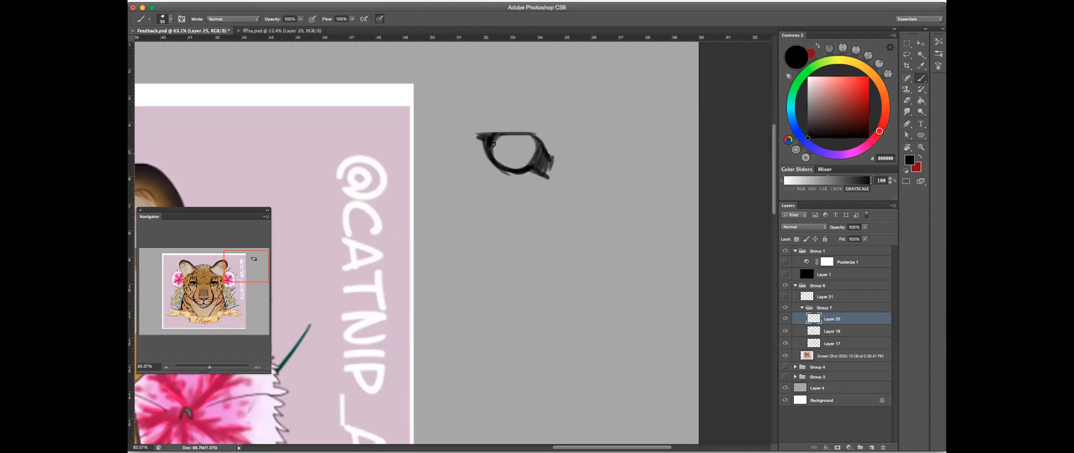
- Thicken the sketched eye's lower rim and corners and add a round pupil inside it
left_click_drag(512, 167, 532, 173)
mouse_move(496, 136)
left_mouse_down()
mouse_move(528, 135)
mouse_move(534, 162)
left_mouse_up()
mouse_move(536, 132)
left_mouse_down()
mouse_move(501, 133)
mouse_move(556, 166)
mouse_move(472, 135)
mouse_move(488, 159)
left_mouse_up()
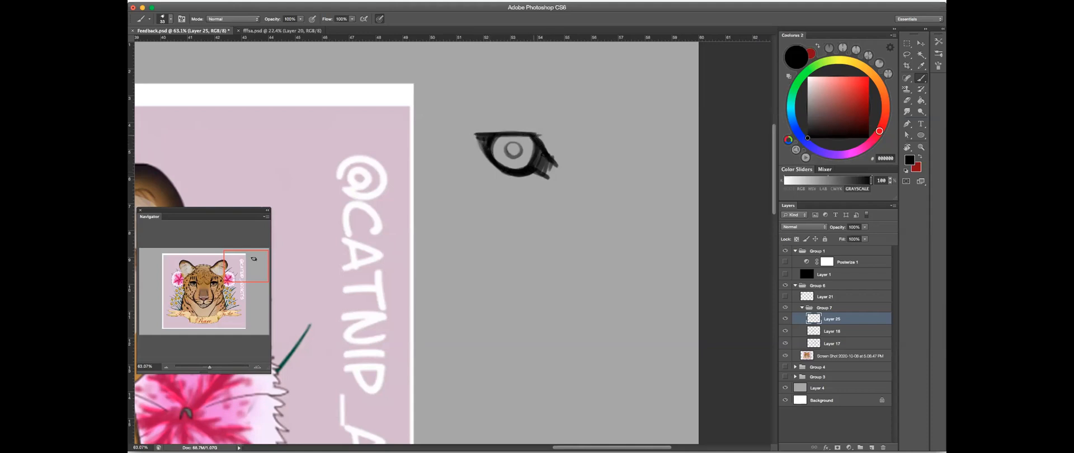
- Try a second sketch beside the eye and erase all the drawings from the grey margin
mouse_move(585, 132)
left_mouse_down()
mouse_move(646, 144)
mouse_move(622, 129)
mouse_move(582, 130)
mouse_move(637, 147)
left_mouse_up()
key("e")
mouse_move(626, 146)
left_mouse_down()
mouse_move(634, 146)
mouse_move(561, 149)
mouse_move(632, 137)
left_mouse_up()
mouse_move(632, 138)
left_mouse_down()
mouse_move(434, 156)
mouse_move(457, 186)
mouse_move(621, 166)
left_mouse_up()
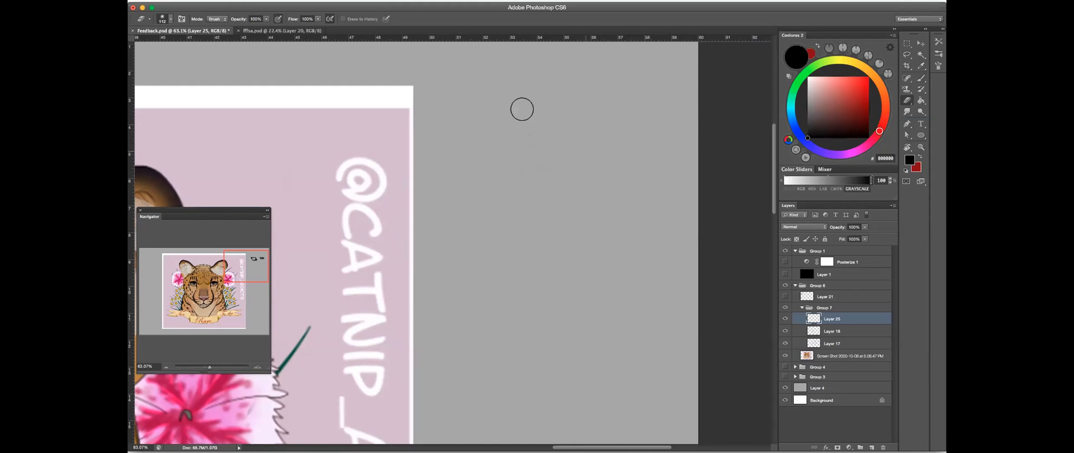
- Try another black brush sketch in the grey margin beside the artwork and remove it
key("super+minus")
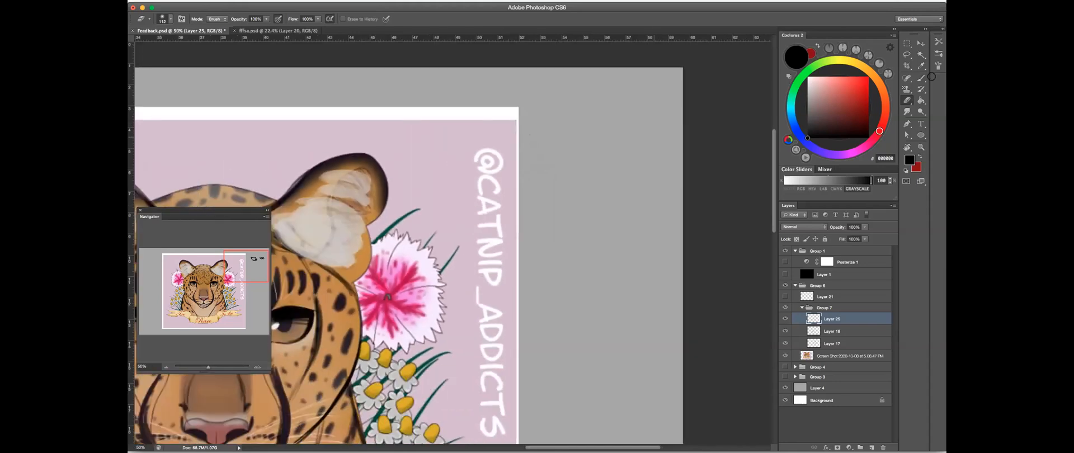
left_click(922, 78)
key("super+minus")
key("super+0")
key("super+plus")
key("super+plus")
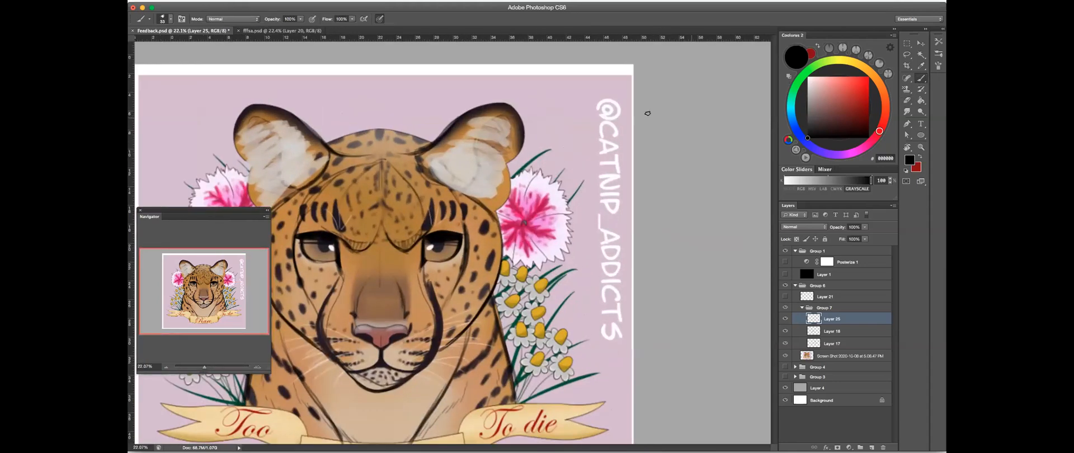
scroll(648, 113, "up", 3)
mouse_move(670, 90)
left_mouse_down()
mouse_move(637, 111)
mouse_move(669, 113)
left_mouse_up()
key("super+z")
mouse_move(670, 113)
left_mouse_down()
mouse_move(688, 119)
mouse_move(663, 112)
mouse_move(667, 120)
mouse_move(686, 118)
mouse_move(664, 91)
mouse_move(602, 114)
left_mouse_up()
key("e")
left_click_drag(568, 140, 442, 236)
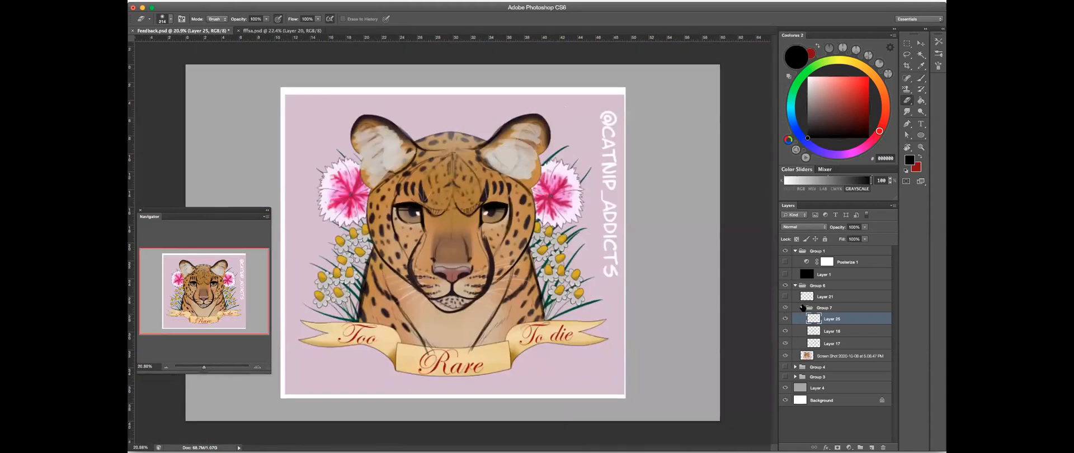
- Collapse Group 7 and show Layer 21 with the handwritten student name beside the leopard artwork
left_click(801, 307)
left_click(786, 297)
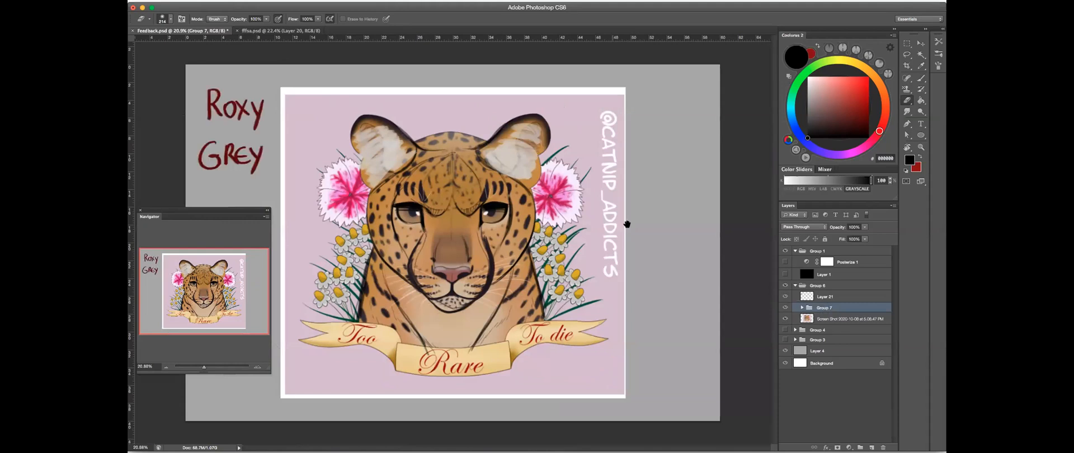
left_click_drag(584, 179, 500, 202)
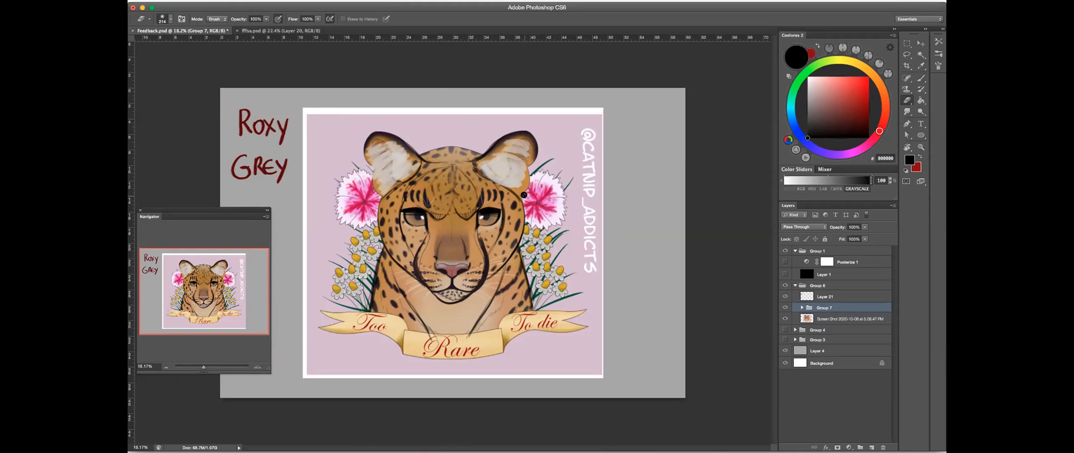
left_click_drag(487, 231, 603, 220)
left_click_drag(400, 317, 452, 303)
left_click_drag(438, 203, 560, 173)
left_click_drag(596, 212, 478, 291)
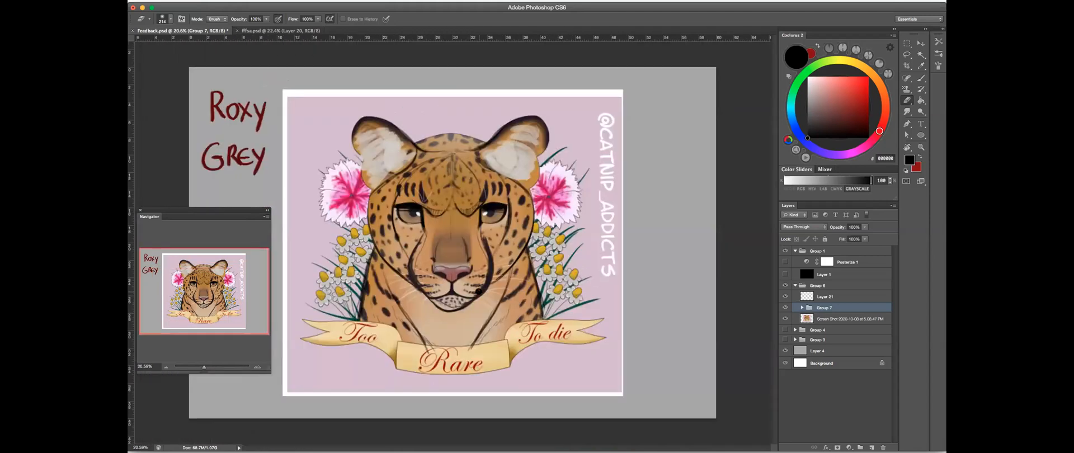
- Toggle Group 7 twice to compare the original leopard painting with the full set of corrections
left_click(785, 308)
left_click(785, 307)
left_click(785, 308)
left_click(785, 308)
- Collapse Group 6 and hide it, leaving only the plain grey canvas
left_click(795, 286)
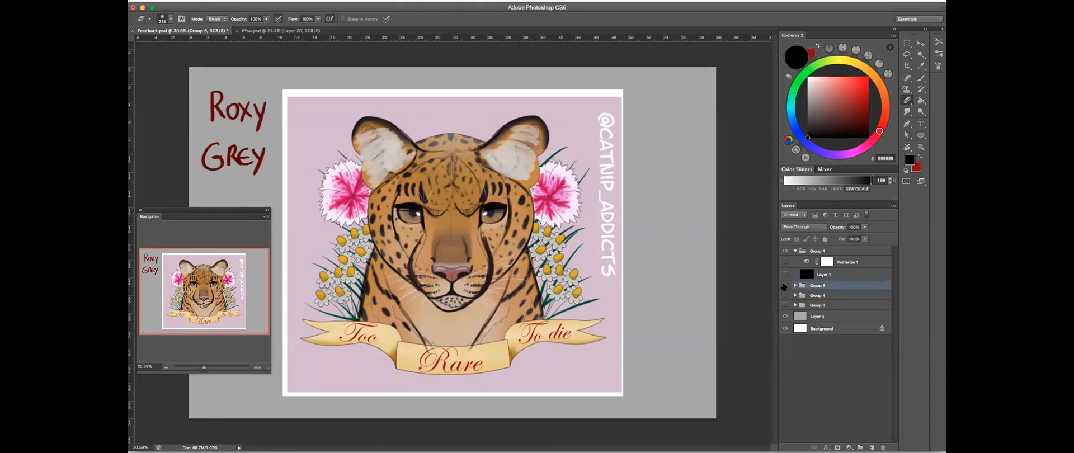
left_click(786, 286)
key("ctrl+minus")
left_click_drag(605, 221, 618, 207)
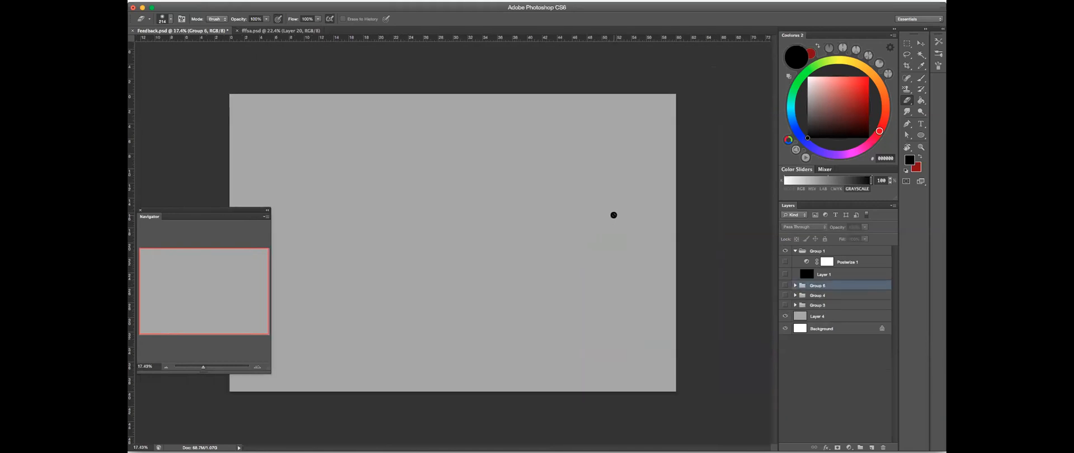
key("f")
key("f")
key("f")
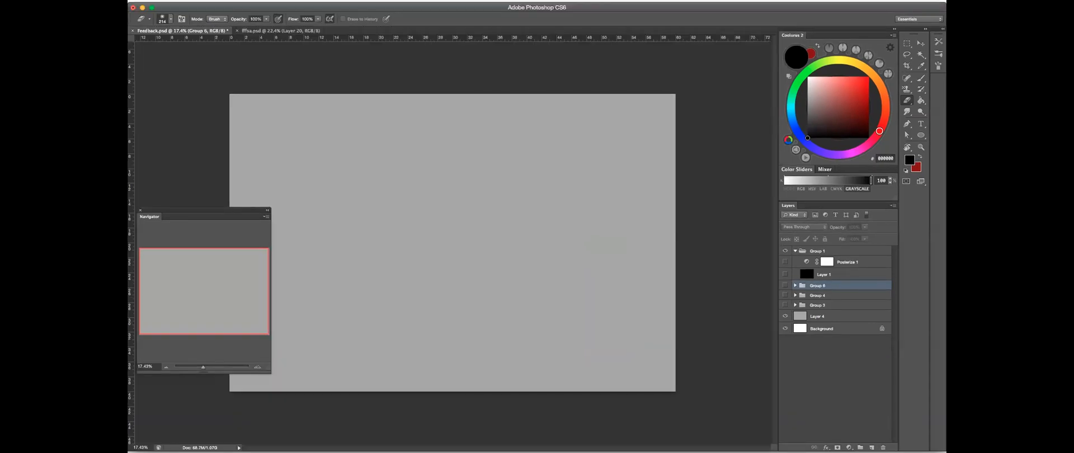
left_click(461, 438)
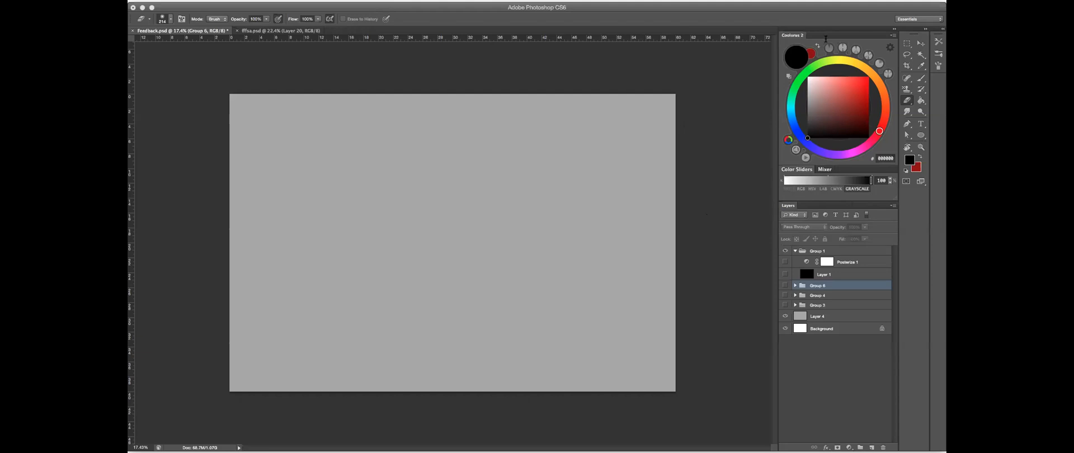
left_click(266, 15)
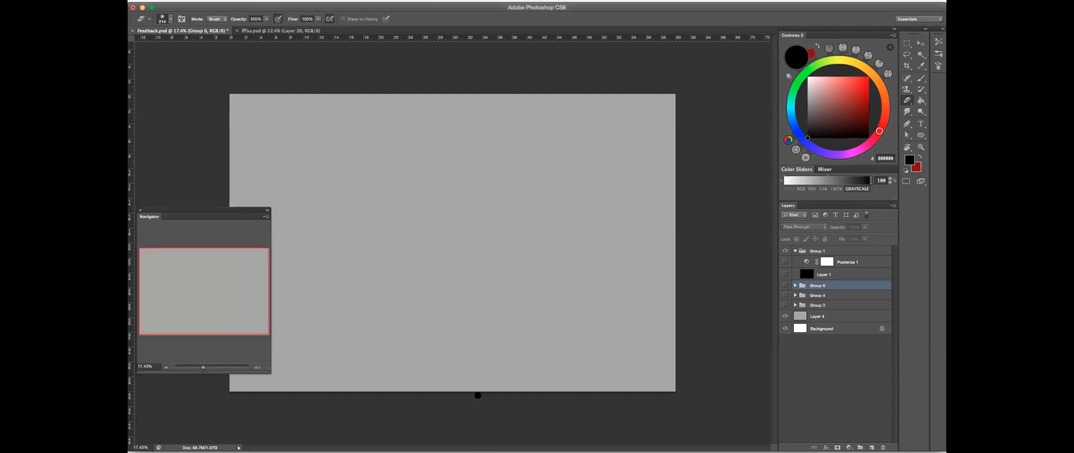
- Switch to Chrome, close the open ungulate anatomy post and browse the animal artist's Instagram gallery up to the white dog painting
key("super+Tab")
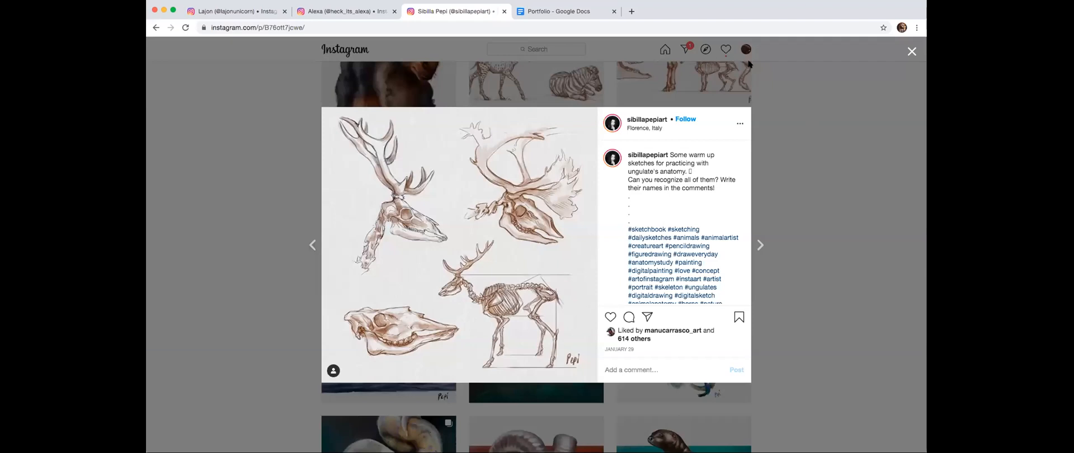
left_click(846, 173)
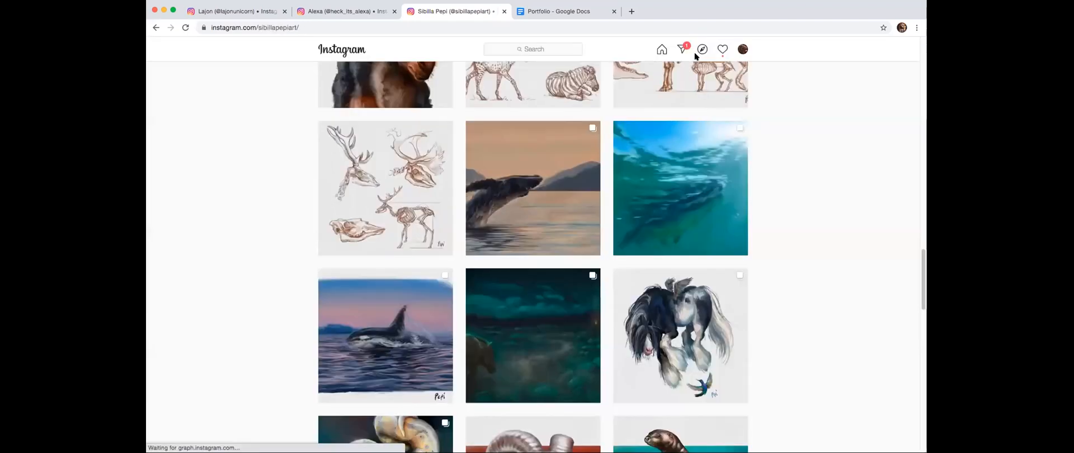
left_click(695, 244)
left_click(767, 120)
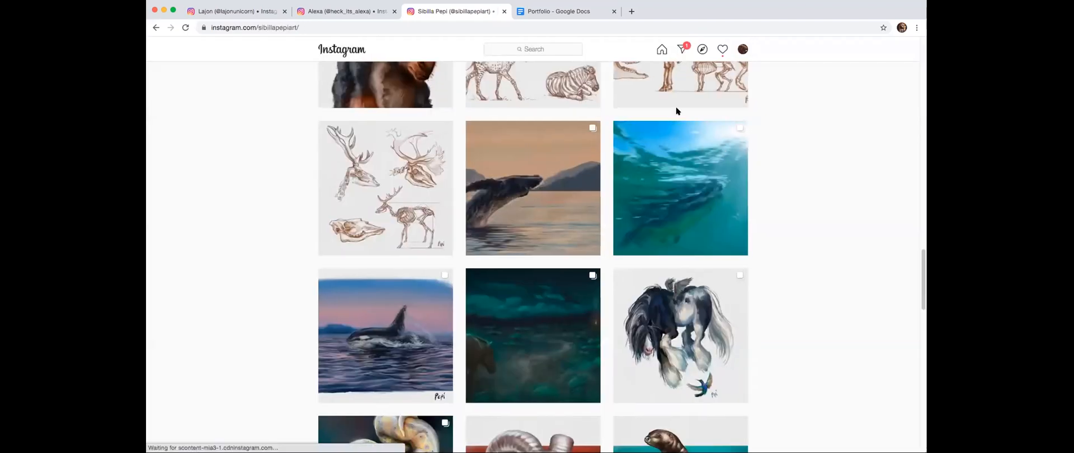
scroll(660, 168, "up", 20)
scroll(598, 231, "up", 15)
scroll(678, 202, "down", 2)
scroll(572, 102, "down", 9)
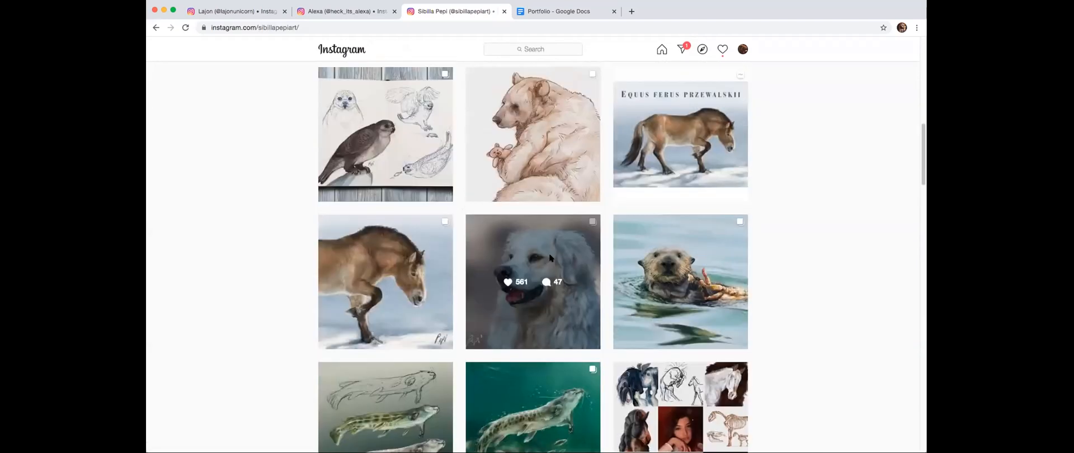
- Open the white fluffy dog painting, examine its face and fur up close, and close the post
left_click(549, 253)
scroll(479, 240, "up", 2)
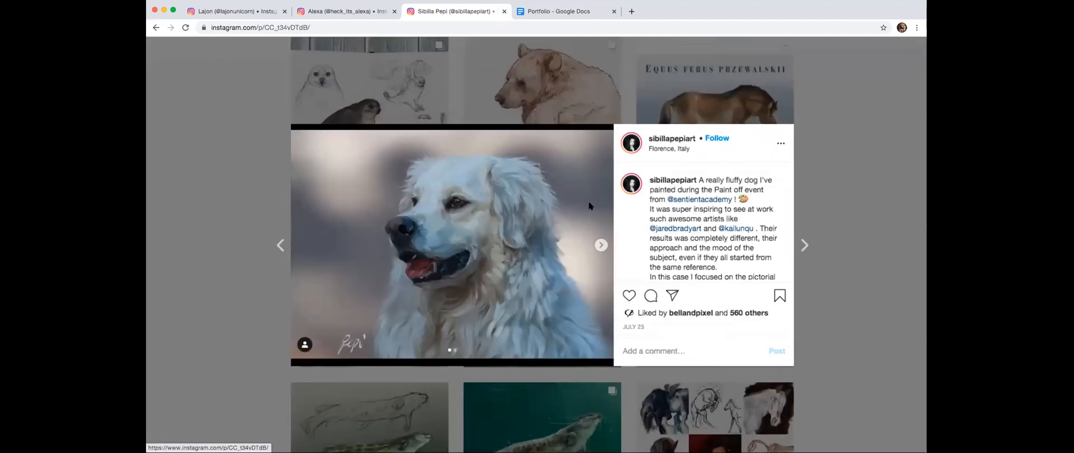
scroll(504, 244, "up", 5)
scroll(517, 242, "down", 1)
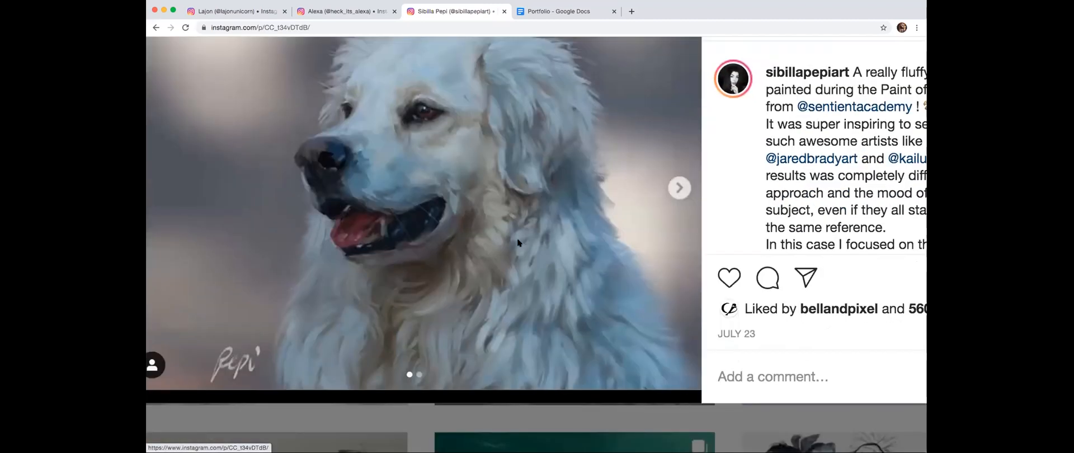
scroll(518, 252, "down", 6)
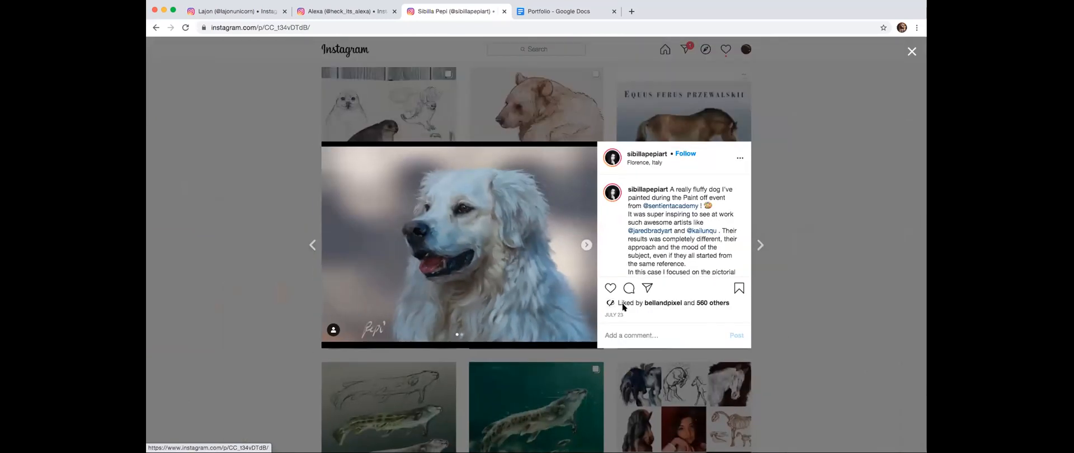
key("Escape")
- View the brown horse sketches post farther down the gallery and close it
scroll(675, 197, "down", 10)
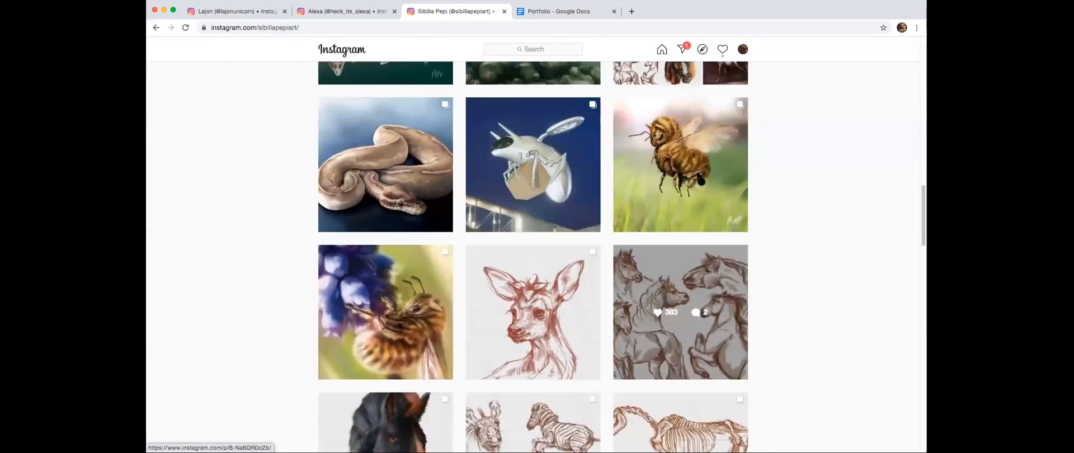
left_click(699, 167)
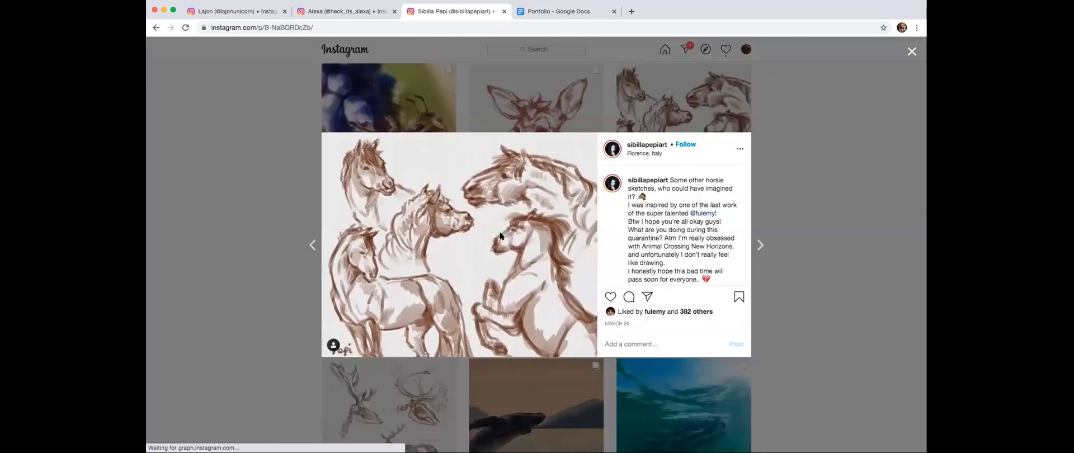
left_click(771, 128)
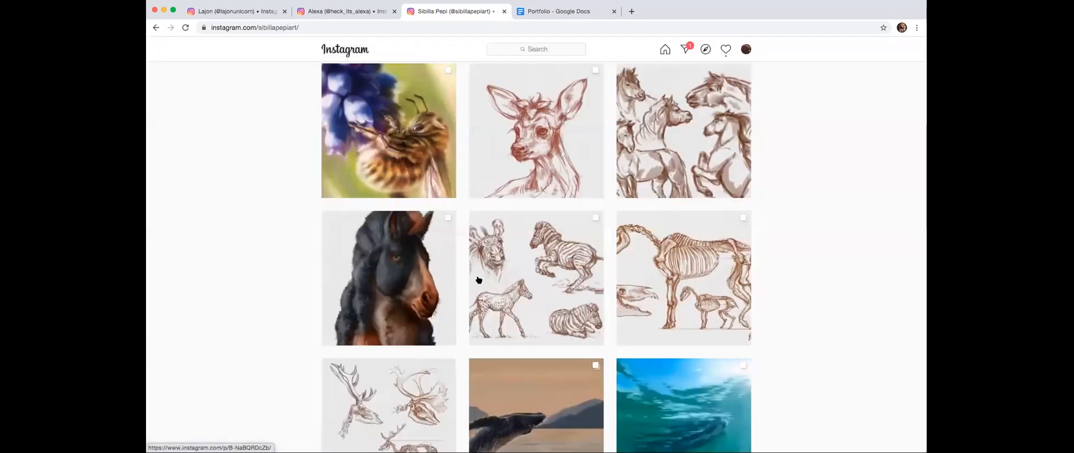
- View the antlered skull and deer skeleton sketches post and close it
scroll(414, 288, "down", 3)
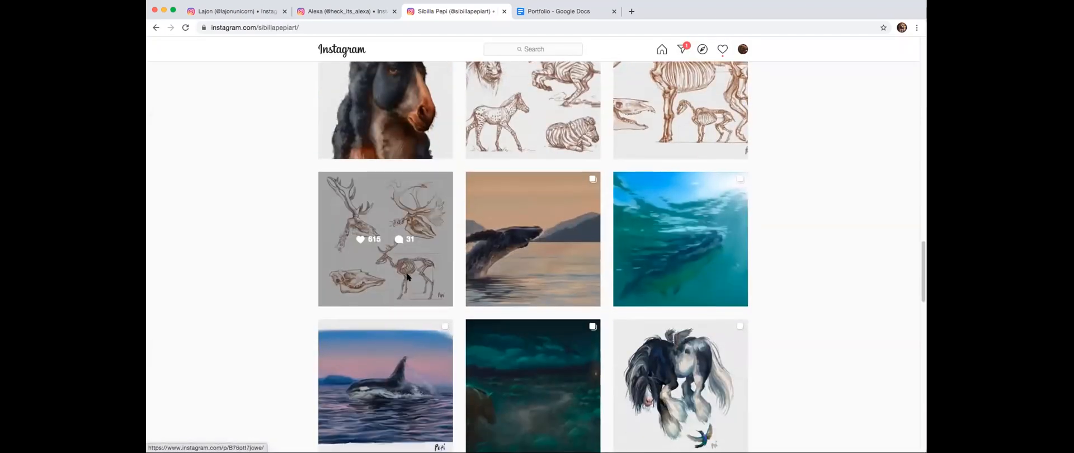
left_click(408, 278)
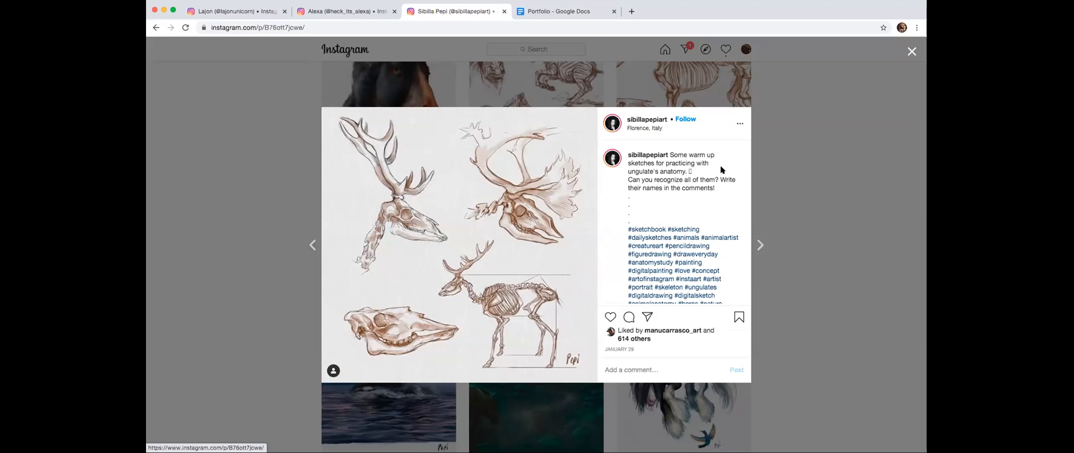
left_click(775, 142)
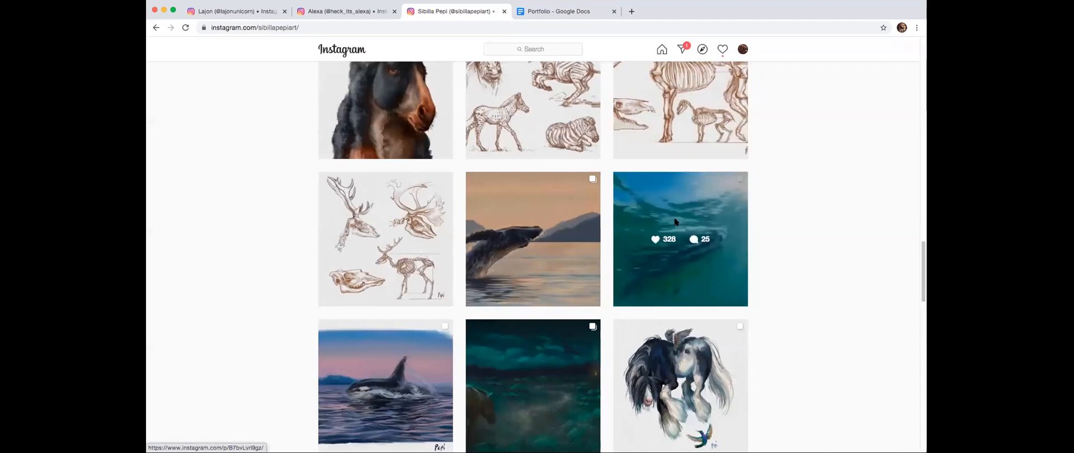
- Look over the snake, ram and otter pieces farther down, and return to the start of the artist's profile
scroll(788, 174, "down", 3)
scroll(787, 174, "down", 2)
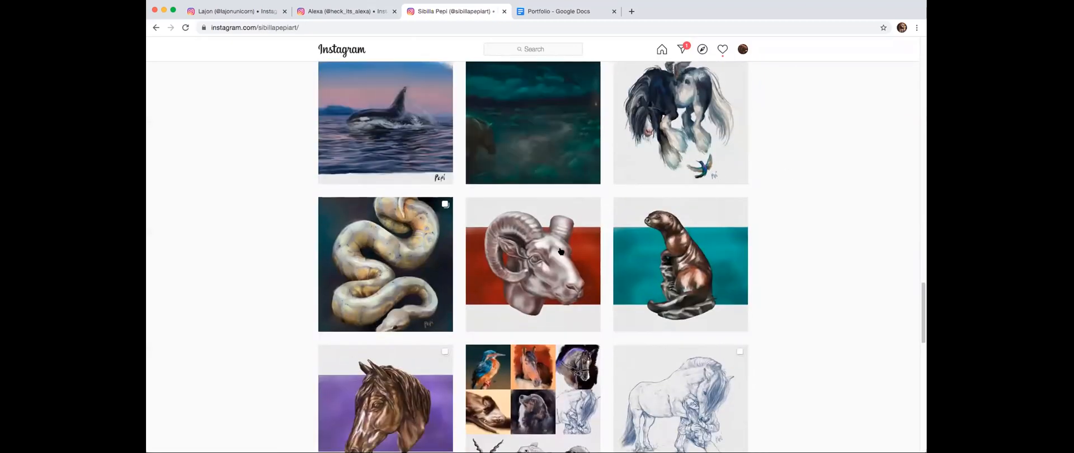
scroll(543, 187, "up", 20)
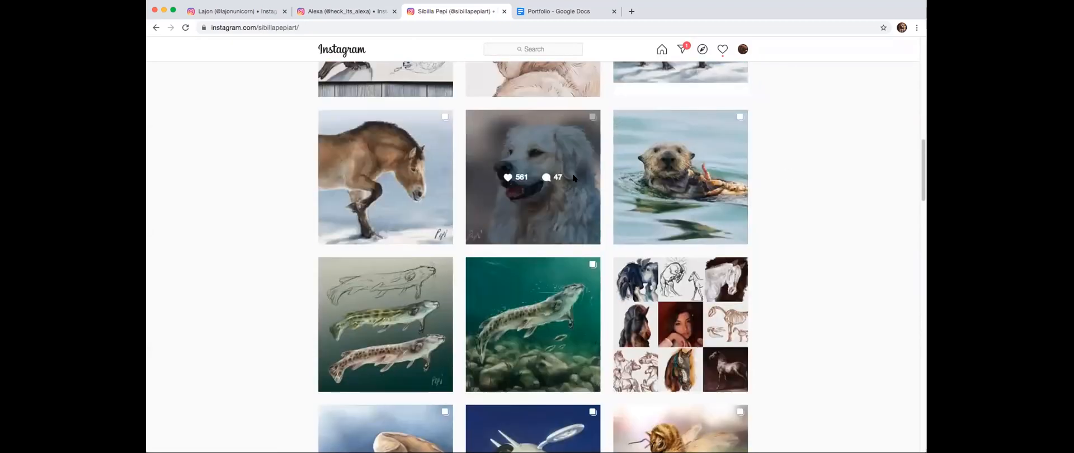
scroll(475, 314, "up", 4)
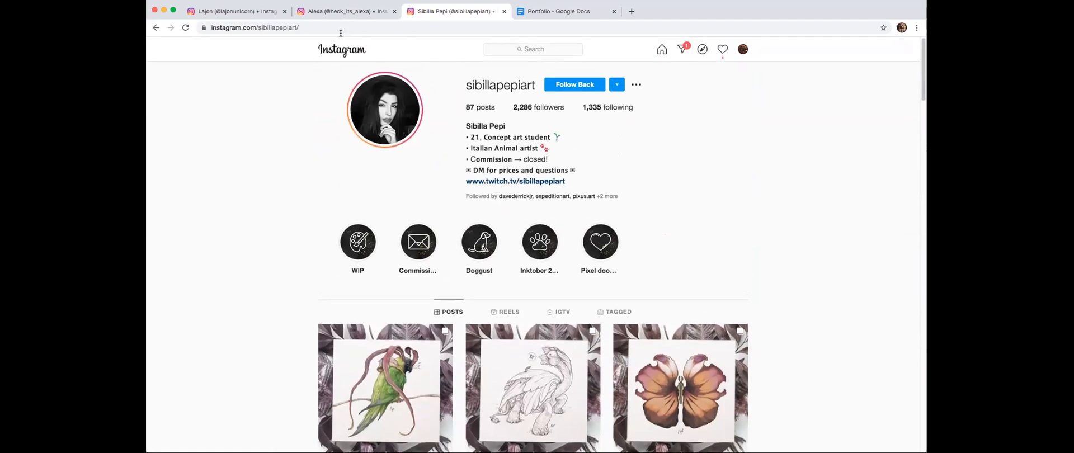
- Check the canine and equine artist's profile, and look through the anthropomorphic artist's whole gallery for comparison
left_click(362, 10)
scroll(700, 112, "up", 5)
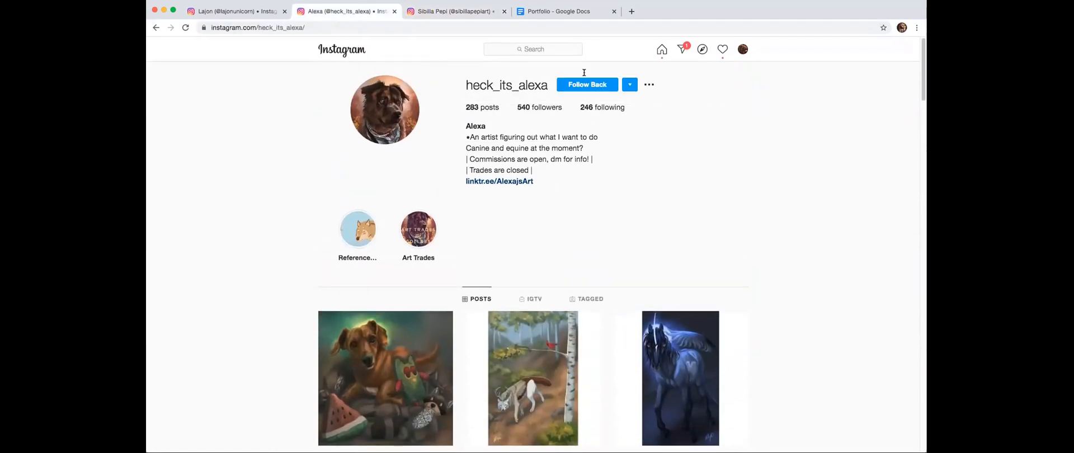
left_click(243, 11)
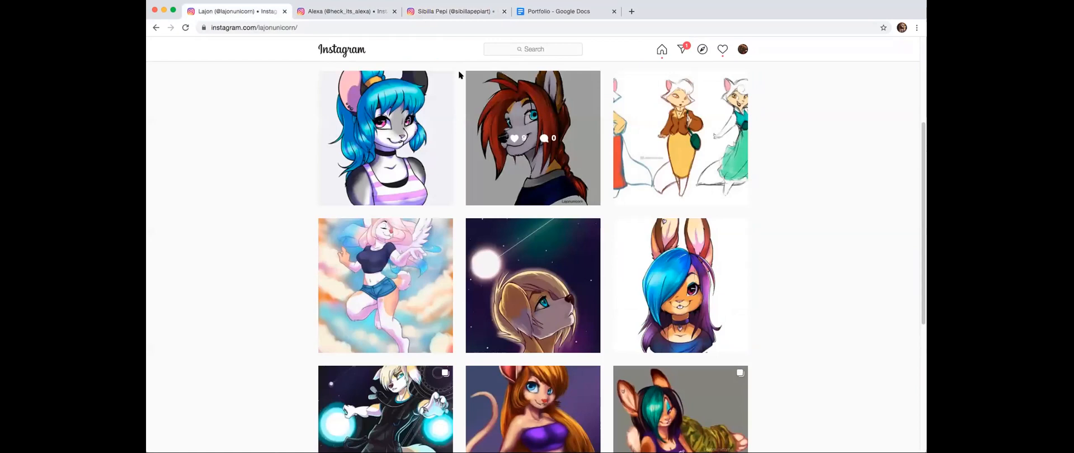
scroll(734, 67, "up", 4)
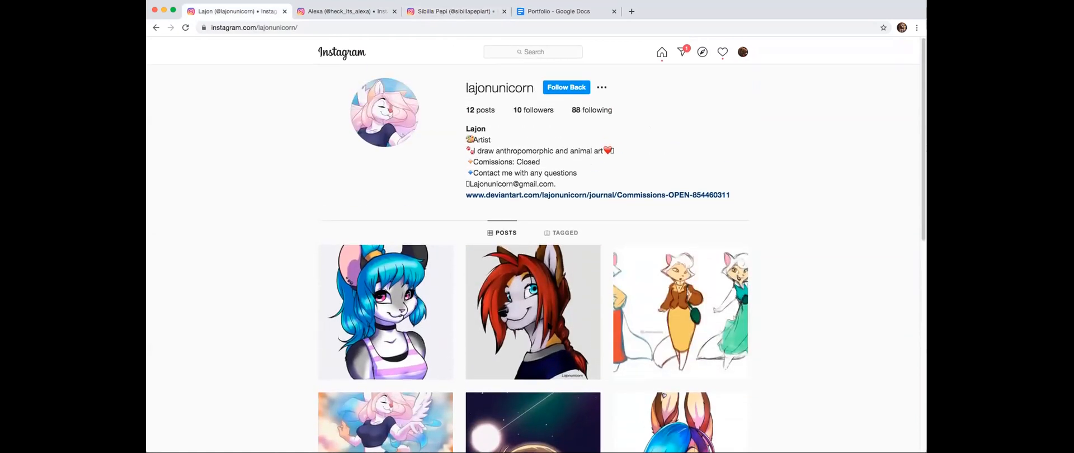
scroll(643, 246, "down", 3)
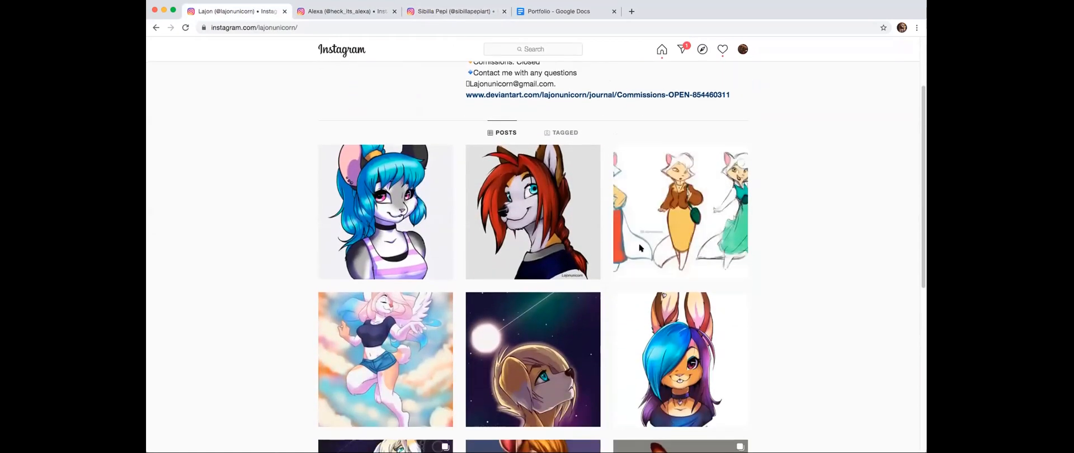
scroll(641, 248, "down", 5)
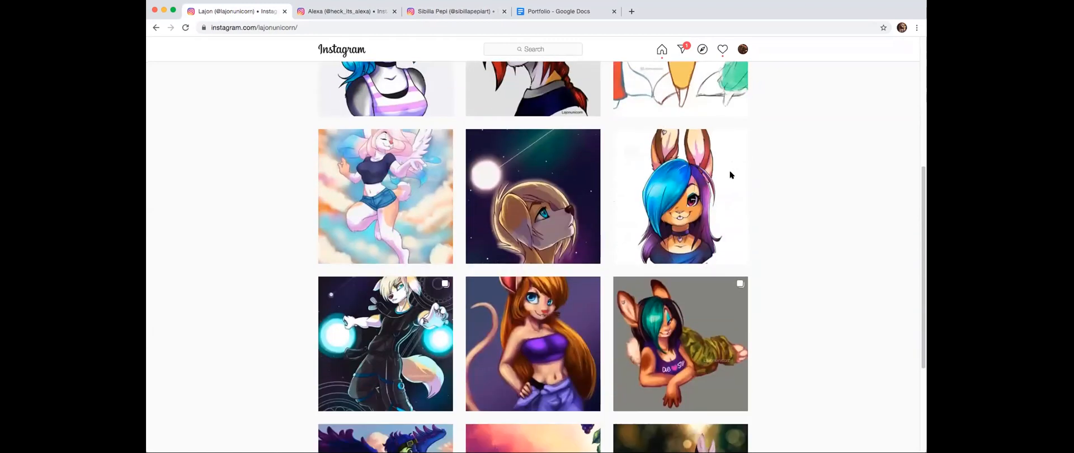
- Return to the animal artist's profile and examine the gallery down to the tapir and orca drawings
left_click(455, 11)
scroll(707, 230, "down", 3)
scroll(573, 215, "down", 6)
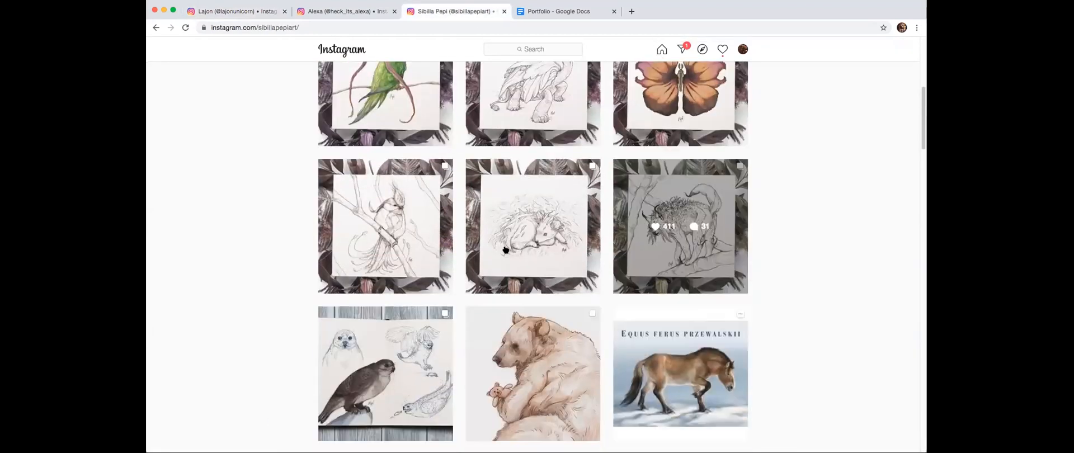
scroll(744, 207, "down", 2)
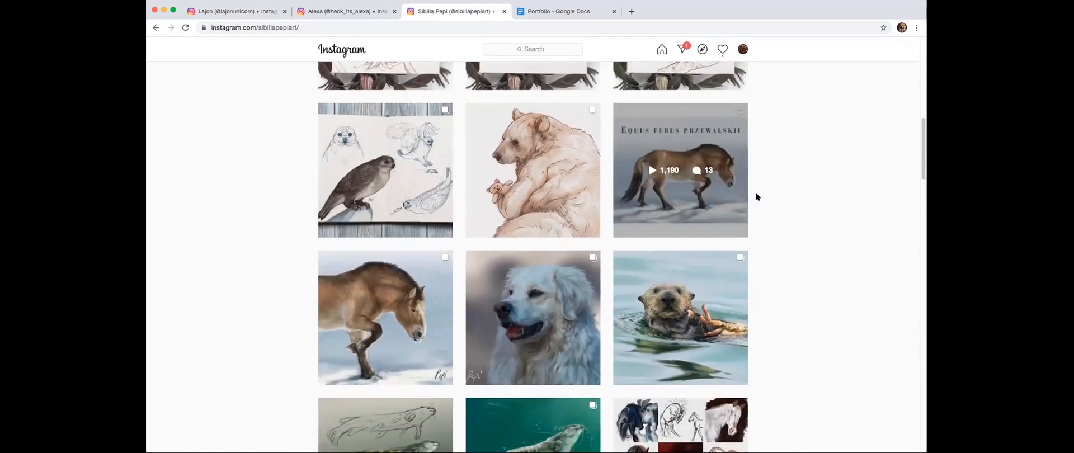
scroll(770, 192, "down", 3)
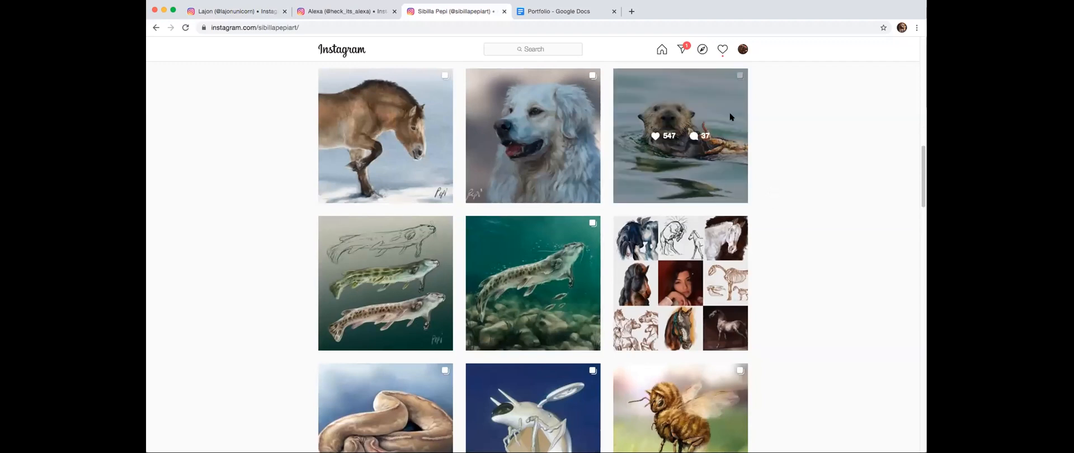
scroll(807, 145, "down", 12)
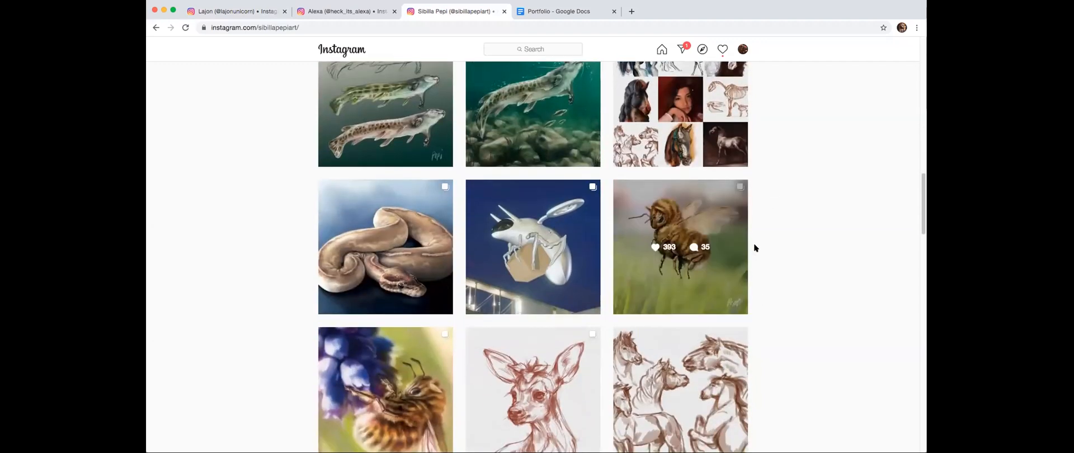
scroll(738, 274, "down", 8)
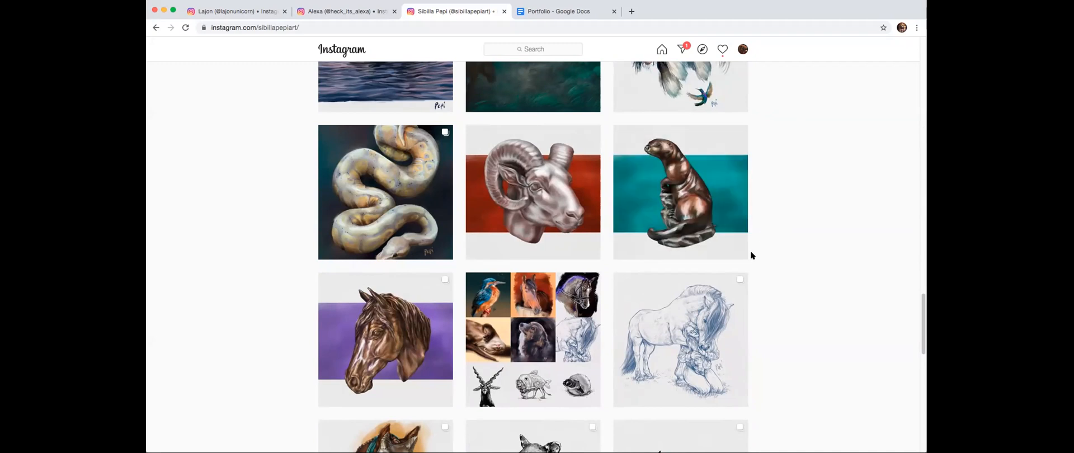
scroll(765, 238, "down", 3)
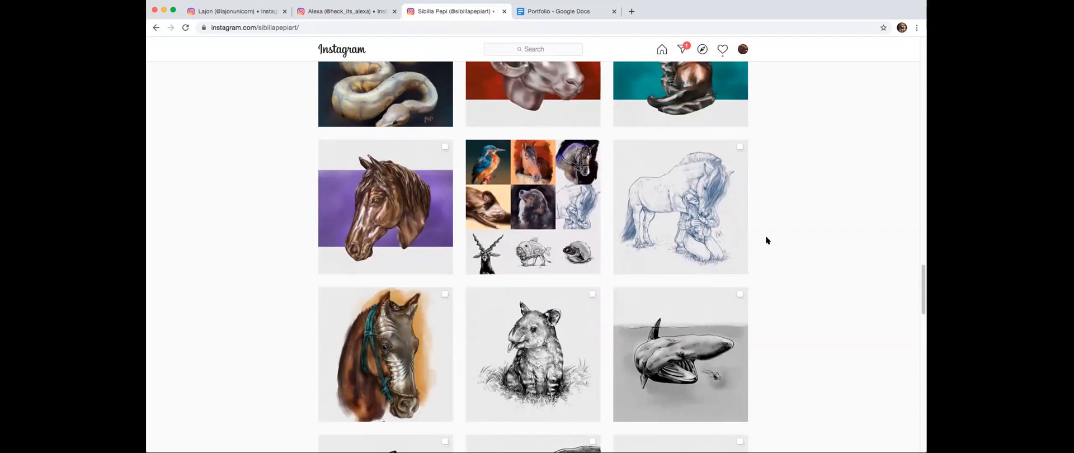
- Review the same gallery in reverse, from the whale and skeleton pieces back to the profile header
scroll(763, 154, "up", 10)
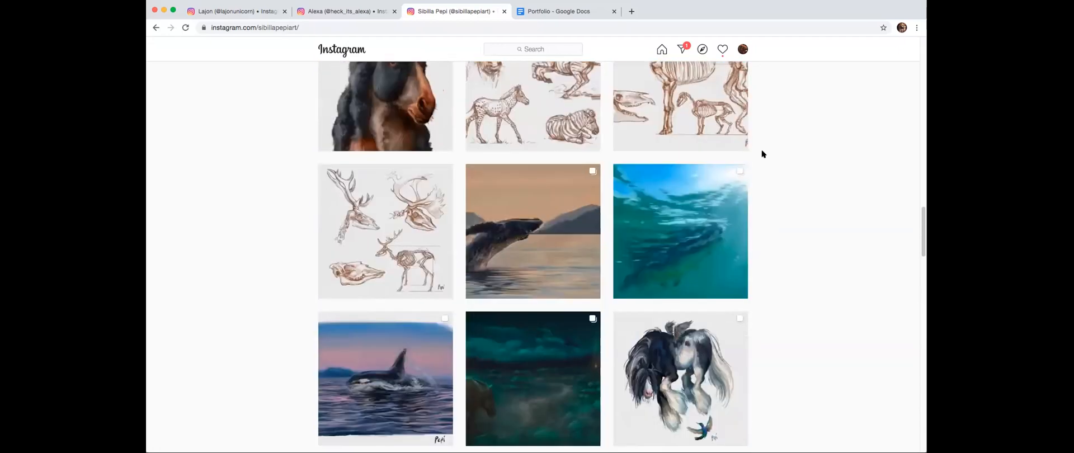
scroll(763, 153, "up", 4)
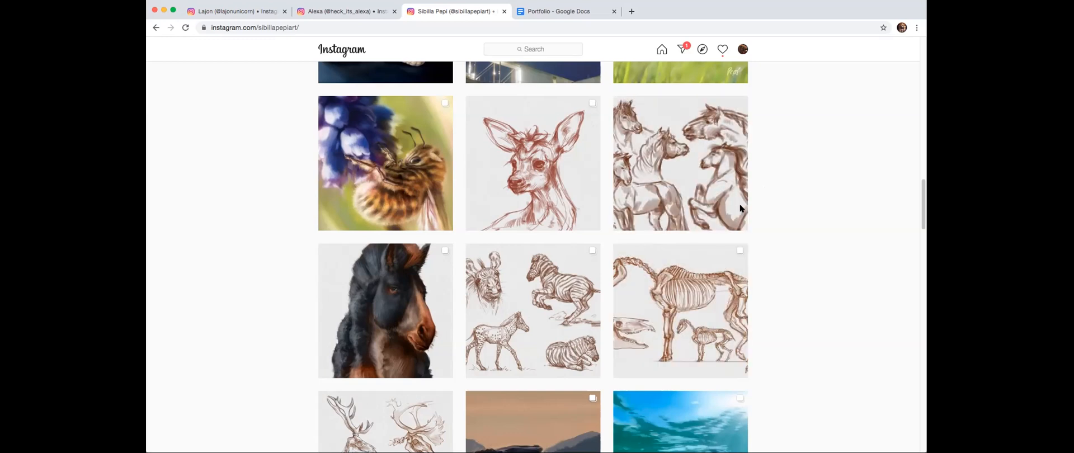
scroll(739, 202, "up", 5)
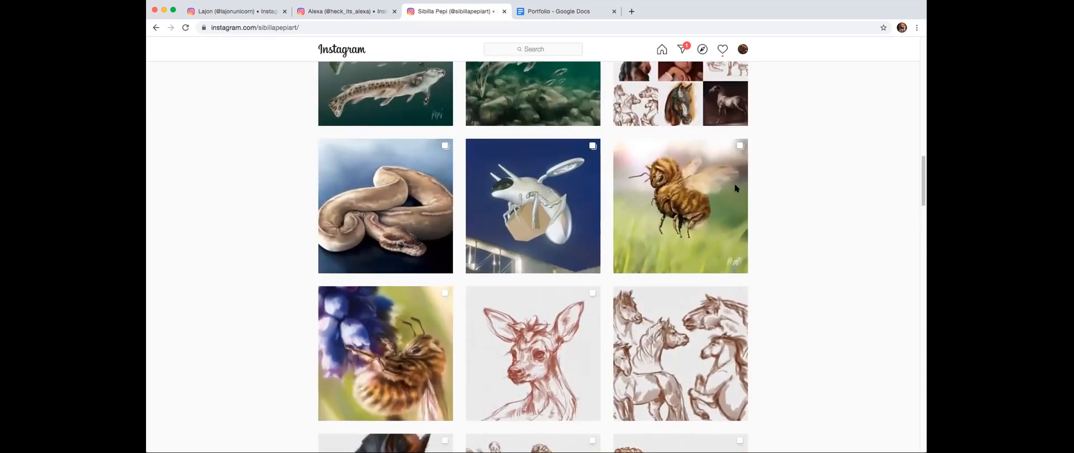
scroll(736, 189, "up", 10)
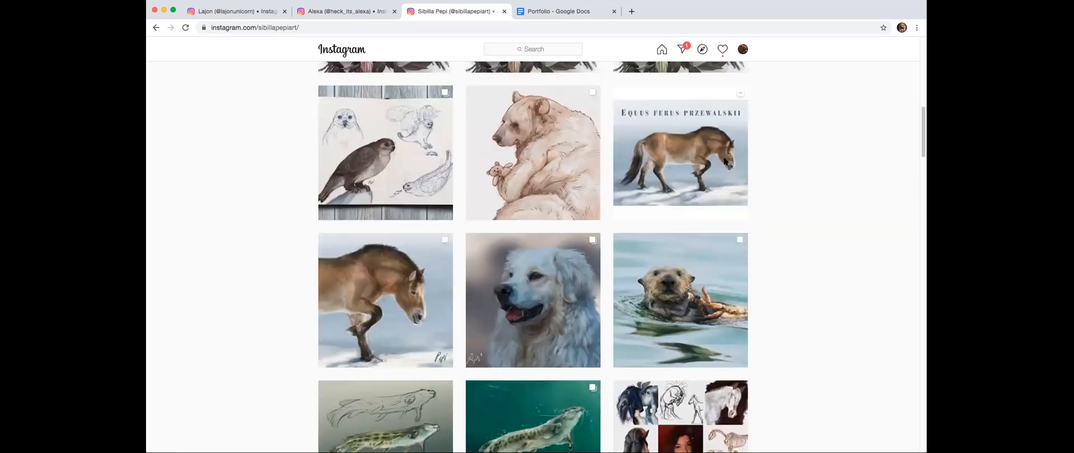
scroll(725, 161, "up", 10)
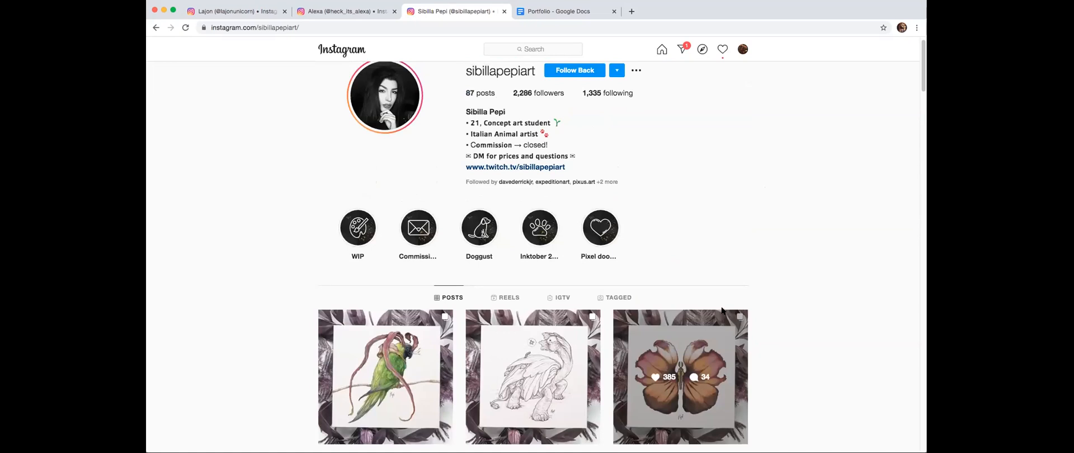
- Examine the recent ink creature drawings and continue down the gallery to the snake and flying bee paintings
scroll(752, 200, "down", 3)
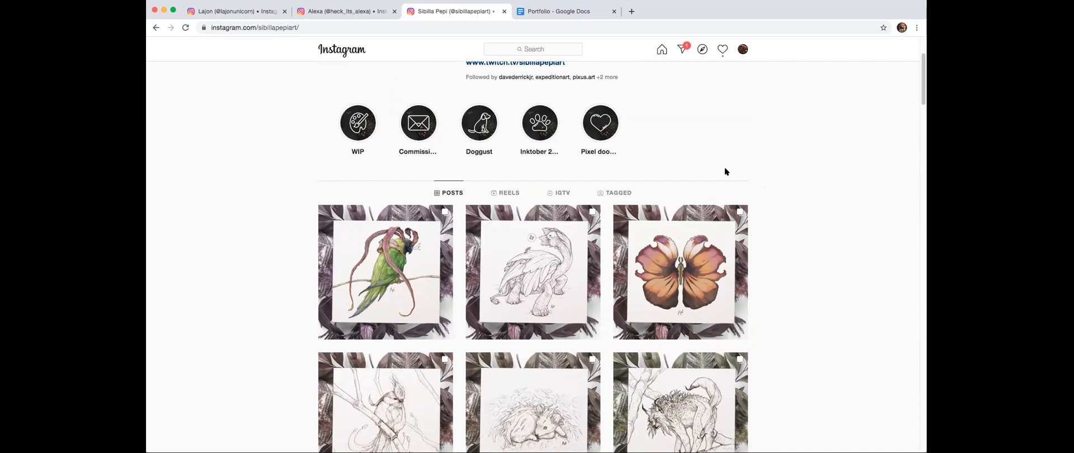
scroll(764, 241, "down", 1)
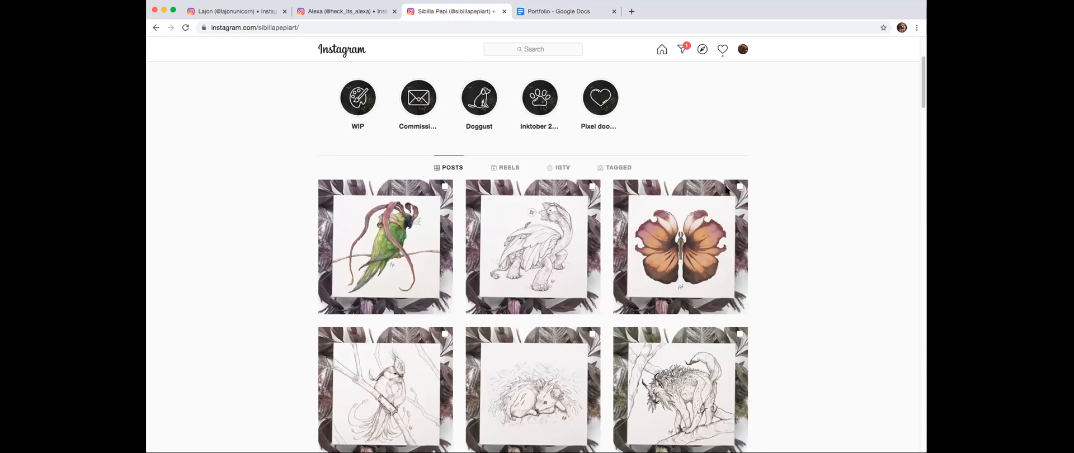
scroll(744, 173, "up", 3)
scroll(772, 202, "down", 6)
scroll(761, 309, "down", 5)
scroll(822, 206, "down", 7)
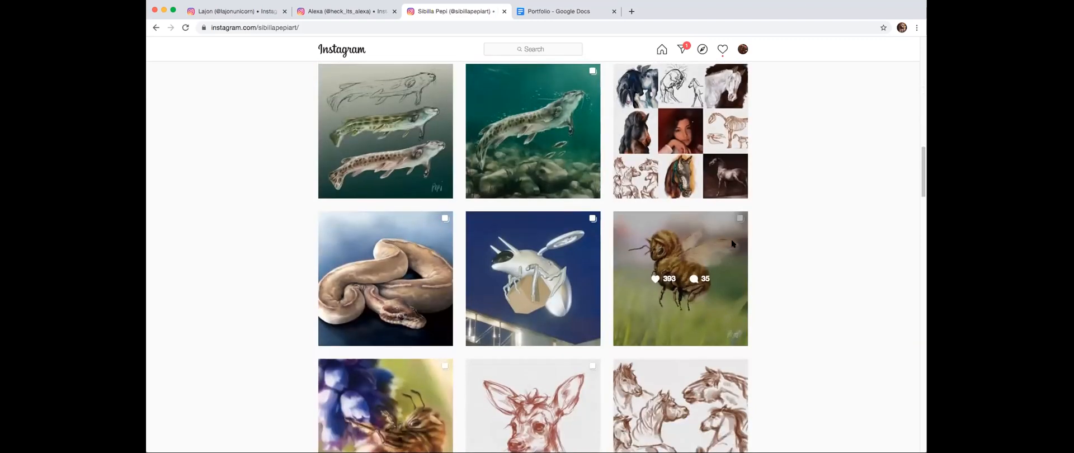
- Look through the animal artist's gallery from the bee paintings down to the man's portrait sketch and the moose study
scroll(761, 215, "down", 6)
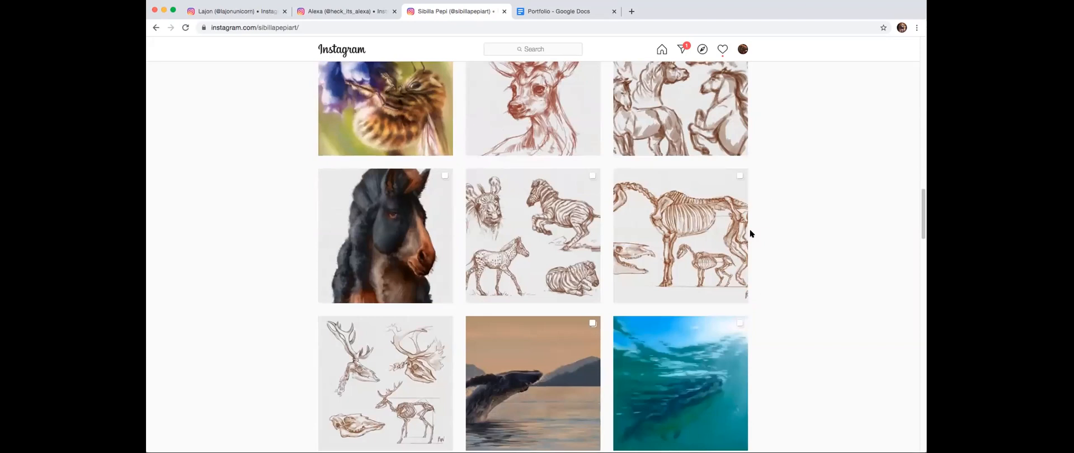
scroll(763, 219, "down", 2)
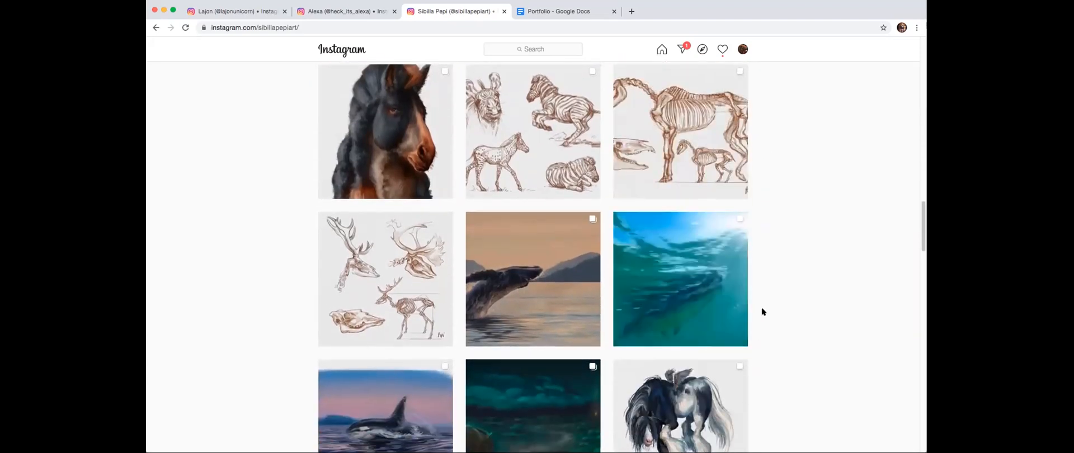
scroll(762, 311, "down", 5)
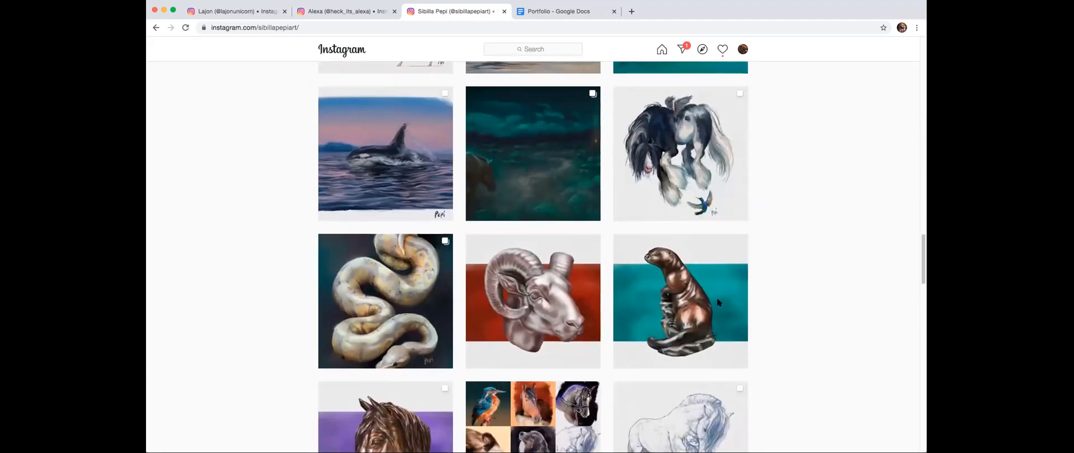
scroll(757, 185, "down", 10)
scroll(757, 185, "down", 7)
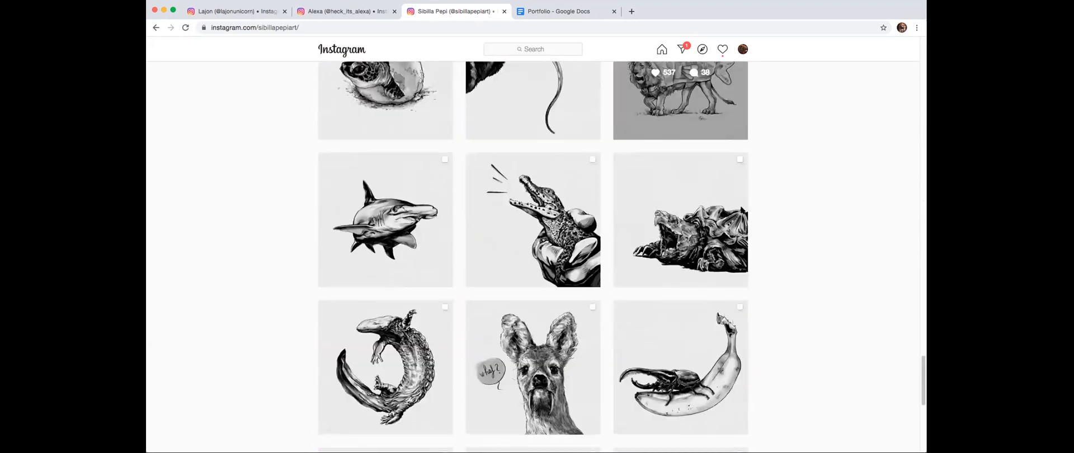
scroll(757, 201, "down", 15)
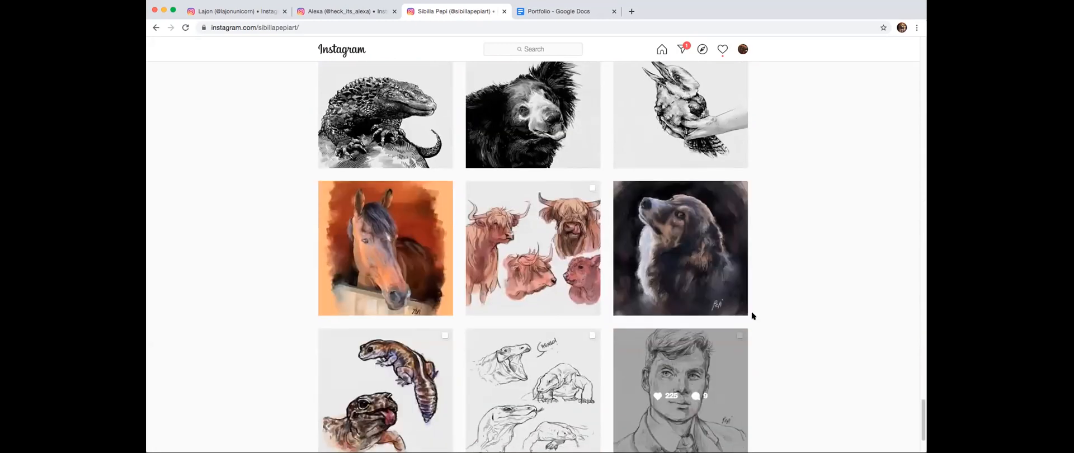
scroll(777, 257, "down", 3)
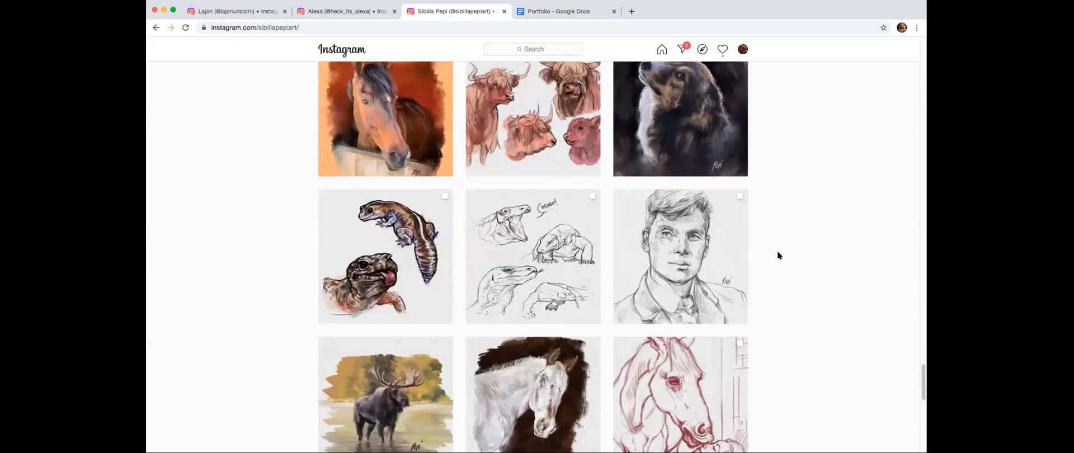
scroll(728, 267, "down", 3)
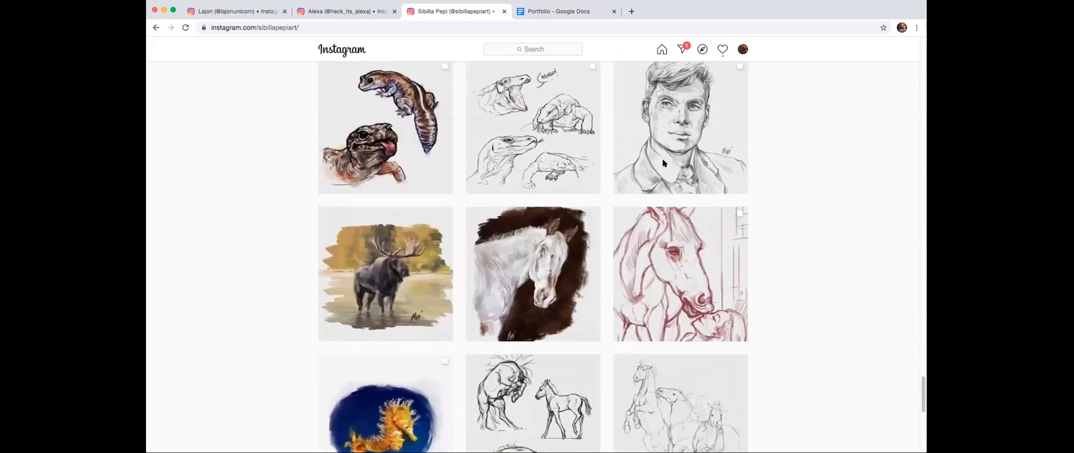
- View the pencil portrait post of the man, close it, and continue to the end of the gallery
left_click(686, 159)
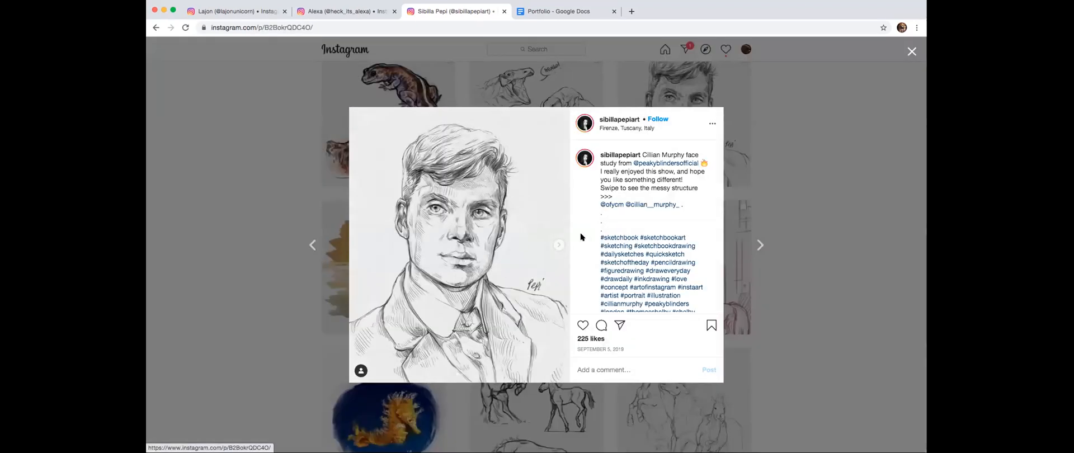
left_click(758, 153)
scroll(757, 162, "up", 2)
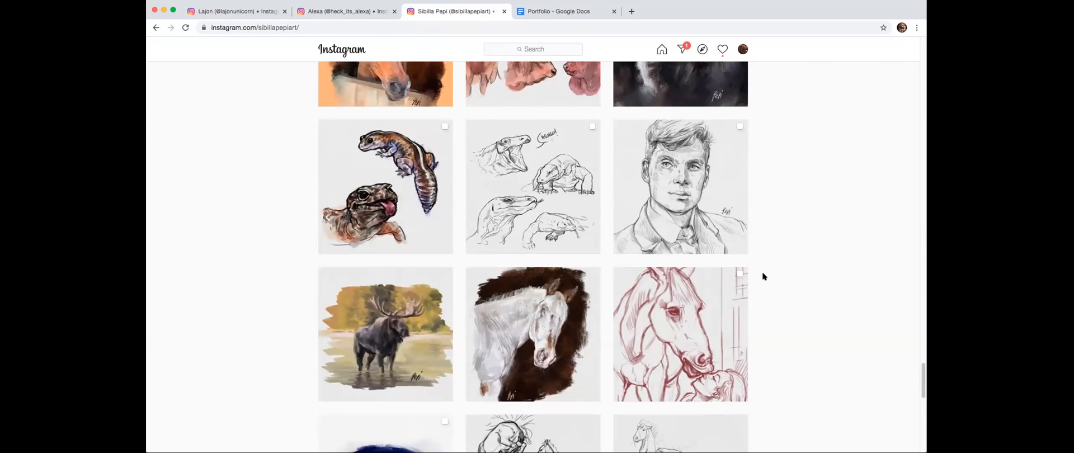
scroll(762, 276, "down", 5)
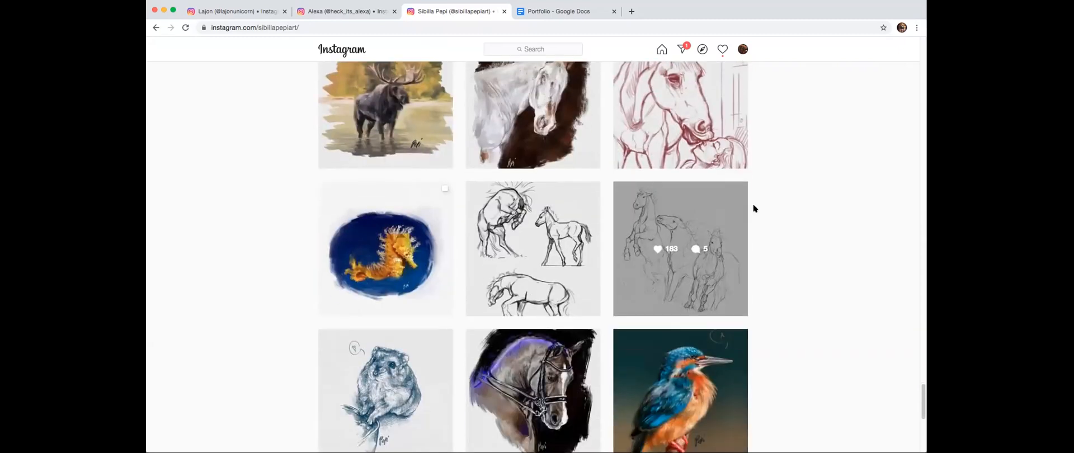
scroll(755, 208, "down", 7)
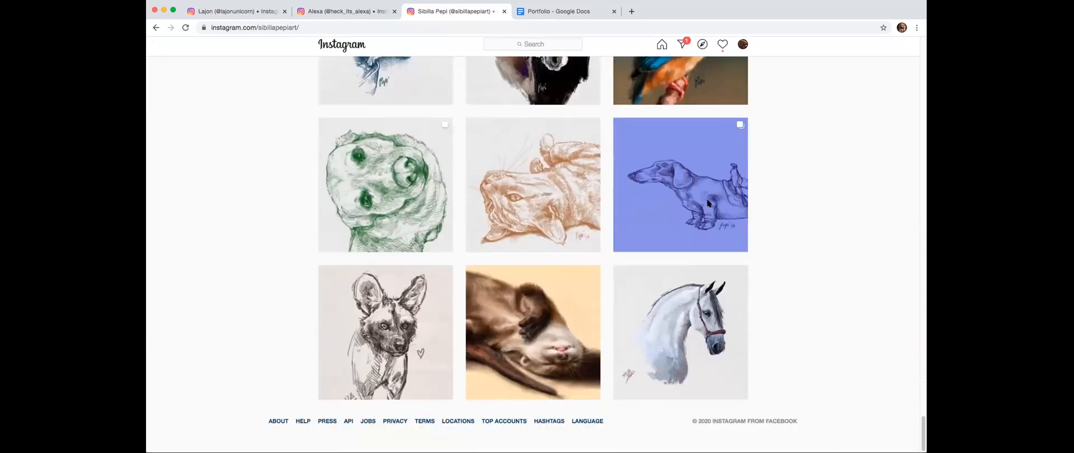
- Open the moose color study, examine the antlers and background foliage at enlarged and full view, and close the post
scroll(707, 203, "up", 6)
scroll(686, 162, "up", 5)
left_click(415, 331)
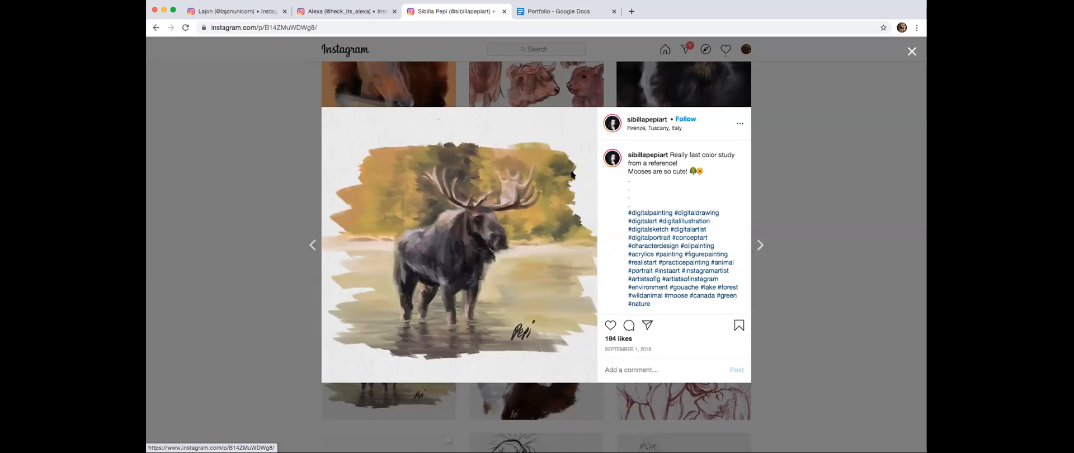
scroll(455, 240, "up", 5)
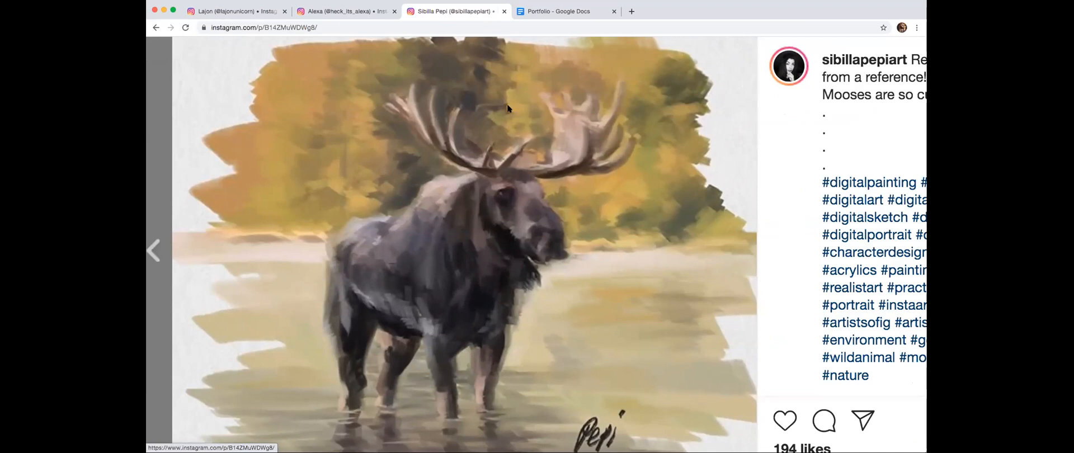
scroll(602, 198, "down", 2)
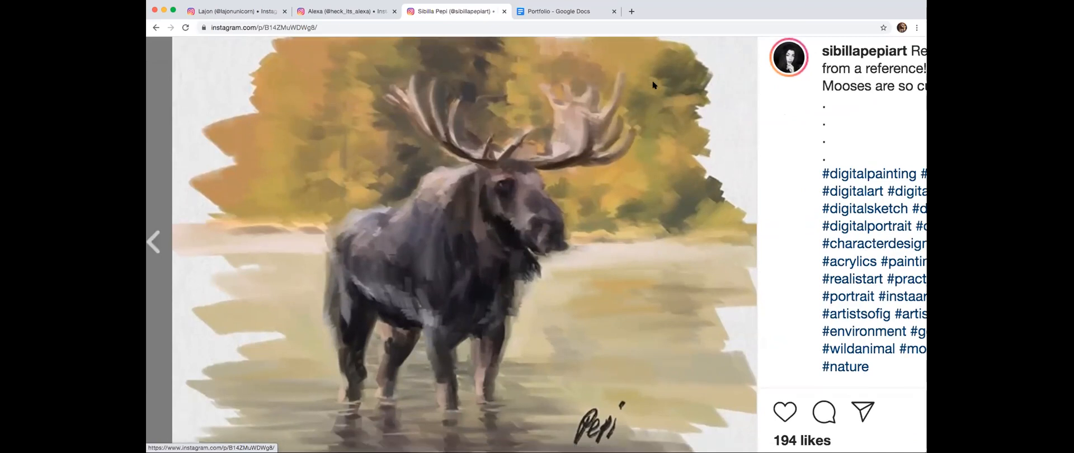
scroll(613, 170, "up", 3)
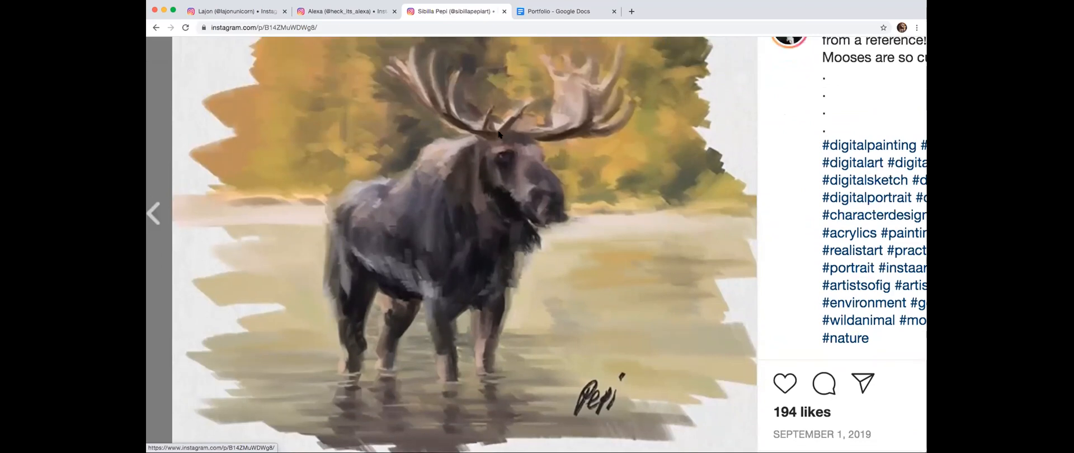
scroll(525, 107, "up", 1)
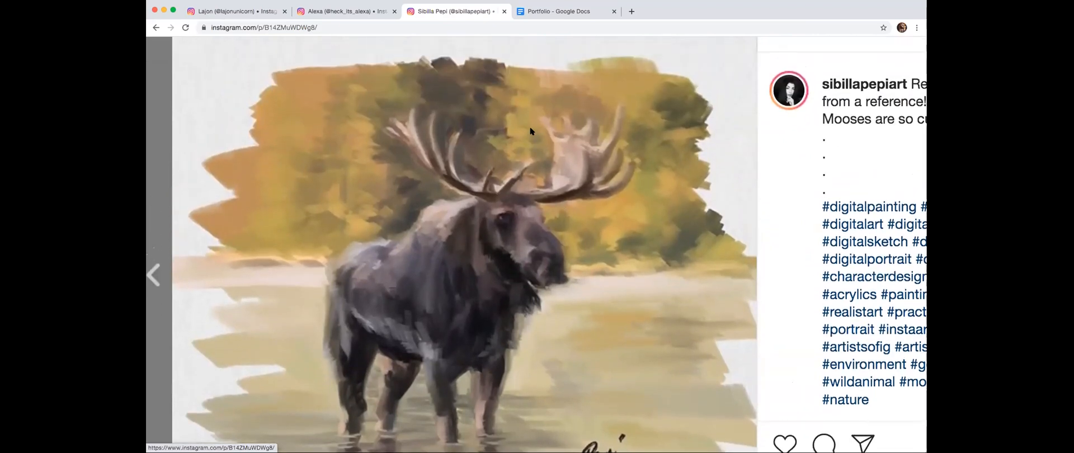
scroll(496, 162, "down", 5)
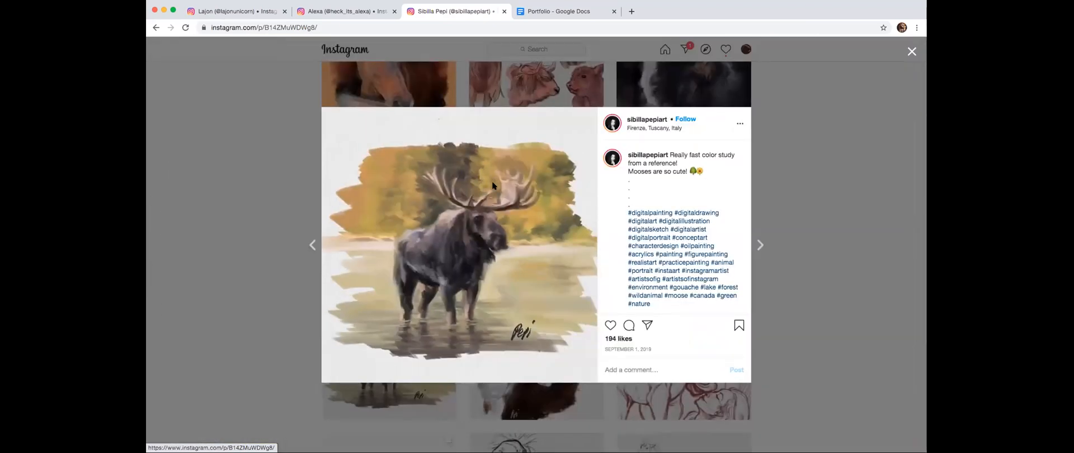
scroll(473, 147, "up", 3)
scroll(472, 147, "up", 5)
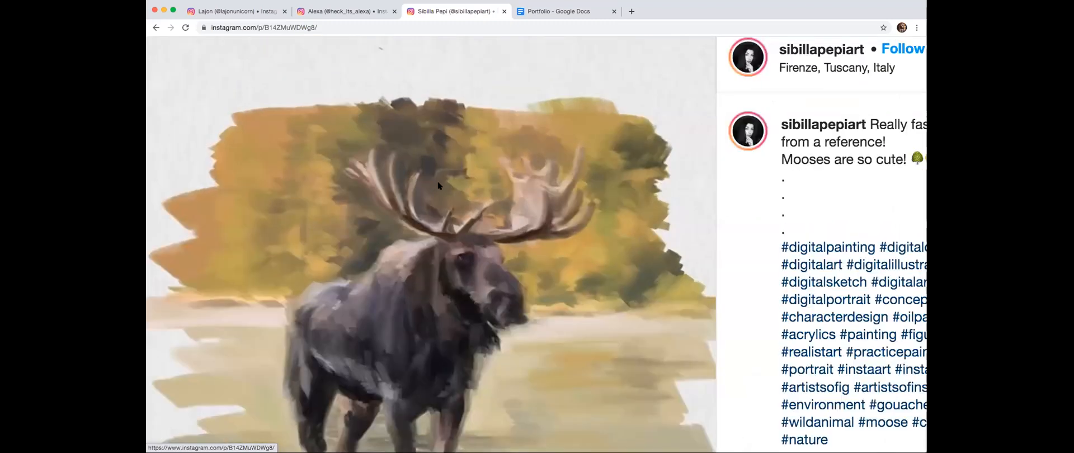
scroll(518, 178, "down", 5)
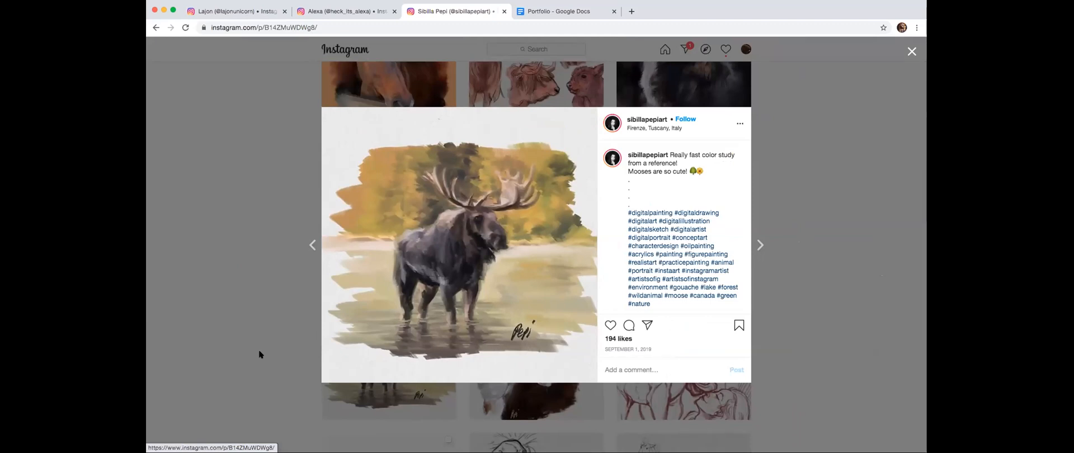
left_click(272, 307)
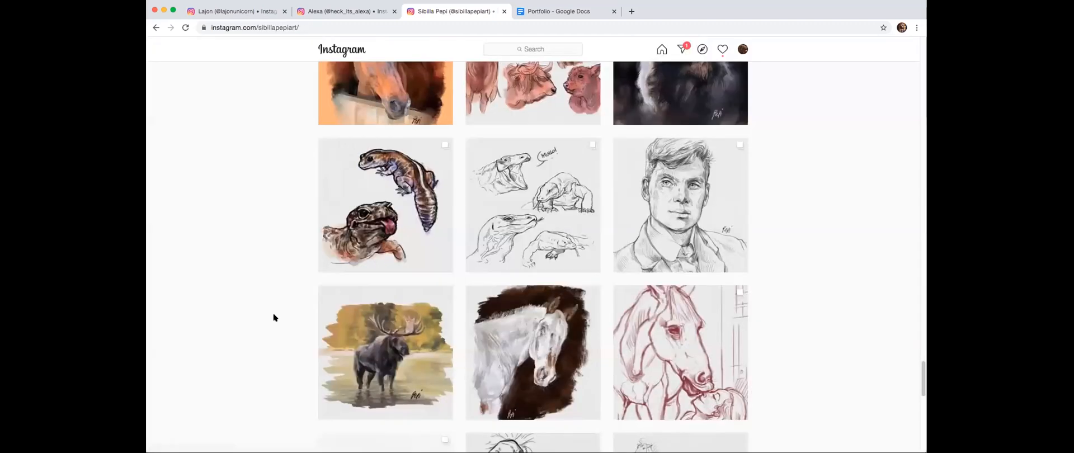
- Briefly open another post above the portrait sketch, close it, and return to the artist's profile header
scroll(656, 206, "up", 3)
left_click(656, 206)
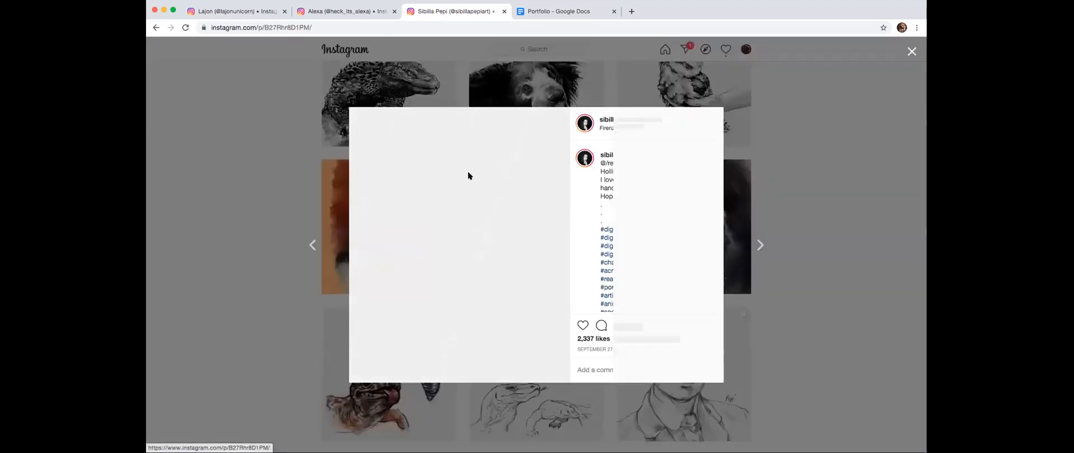
left_click(306, 291)
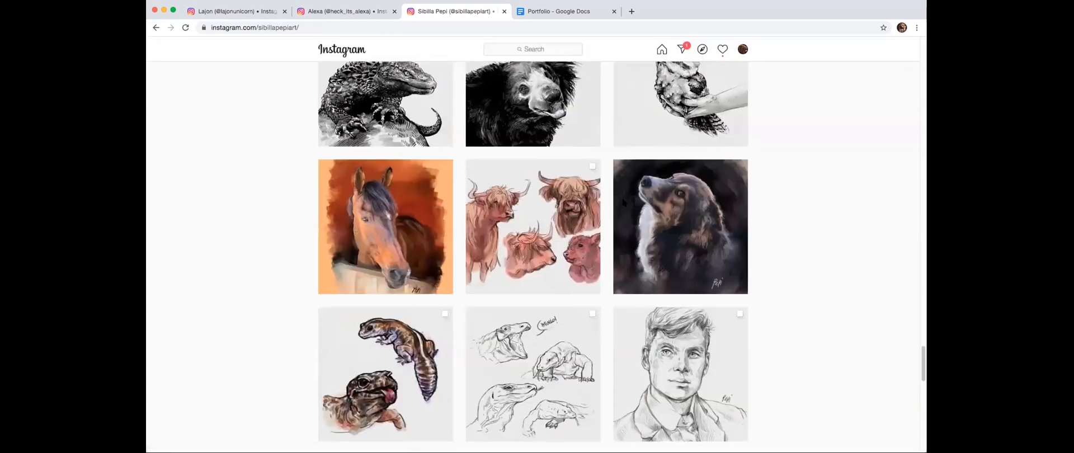
scroll(623, 202, "up", 10)
scroll(484, 282, "up", 15)
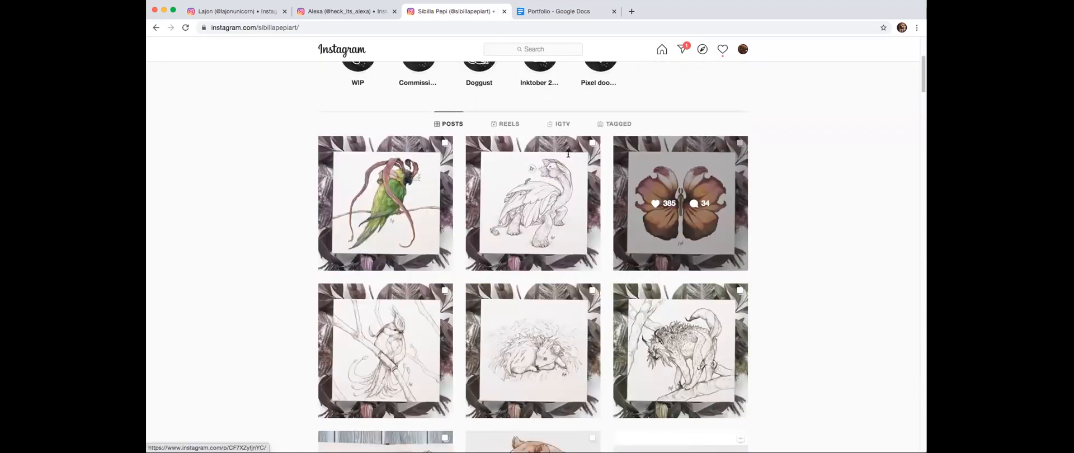
scroll(568, 152, "up", 5)
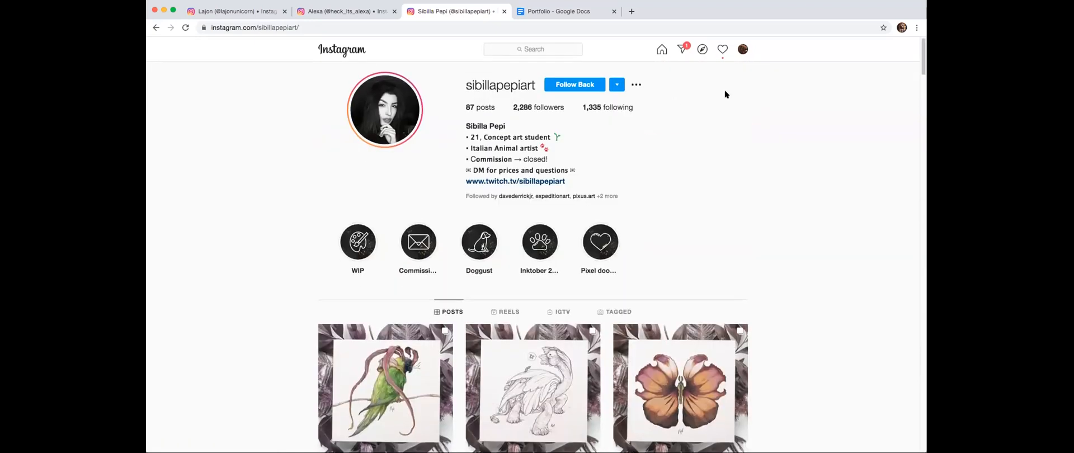
- Switch to Photoshop and briefly show the leopard artwork in Group 6 of Feedback.psd, then hide it again
left_click(602, 10)
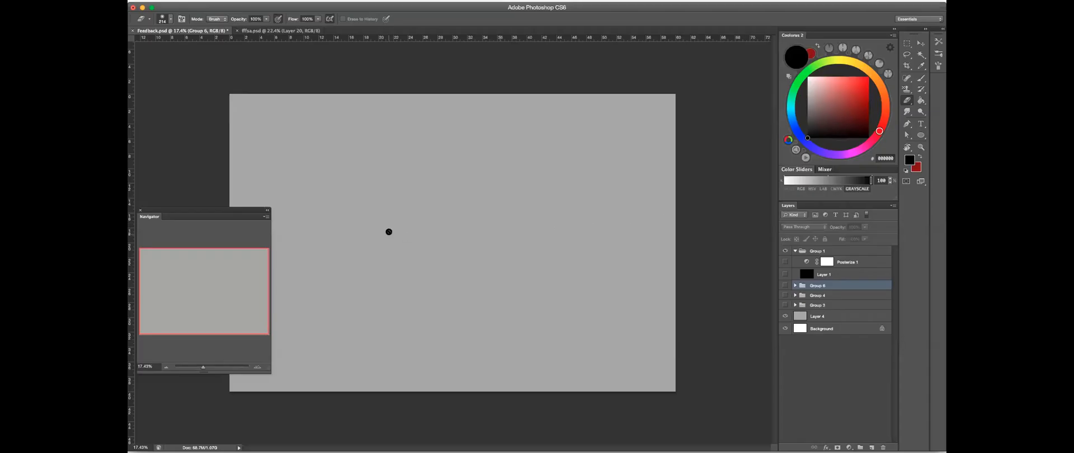
left_click(389, 233)
left_click(603, 152)
left_click(712, 137)
left_click(610, 153)
left_click(785, 286)
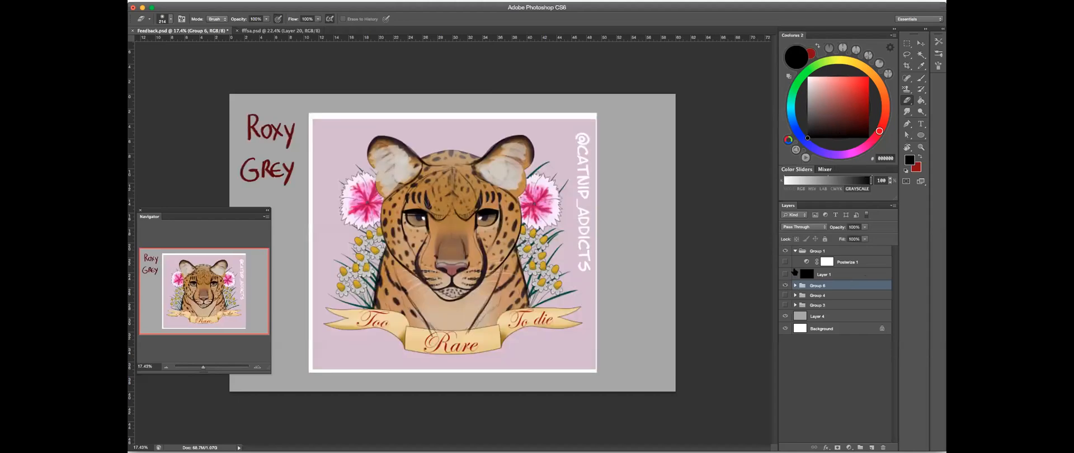
left_click(785, 285)
- Switch to the sleeping cougar sketch document, choose the Brush tool, and frame the blank area above the animal's back
left_click(299, 31)
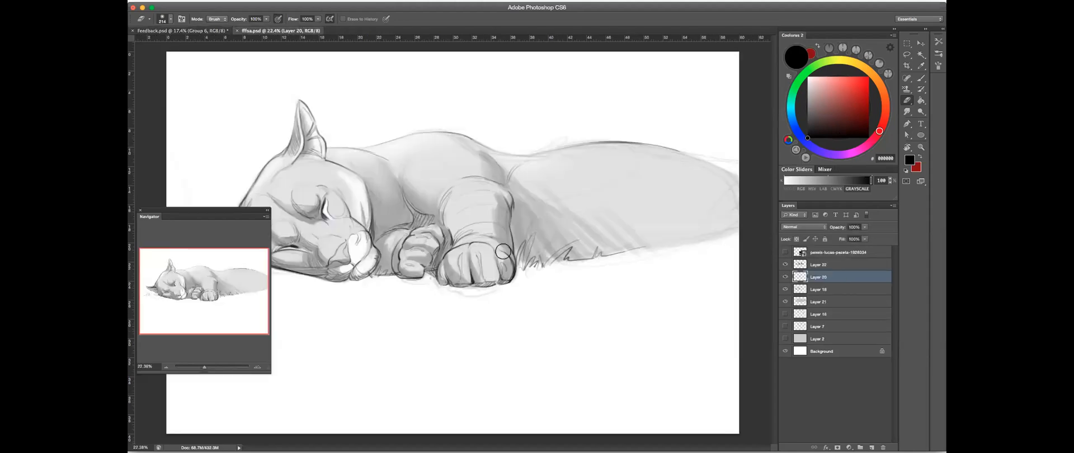
left_click_drag(449, 194, 644, 200)
left_click(920, 80)
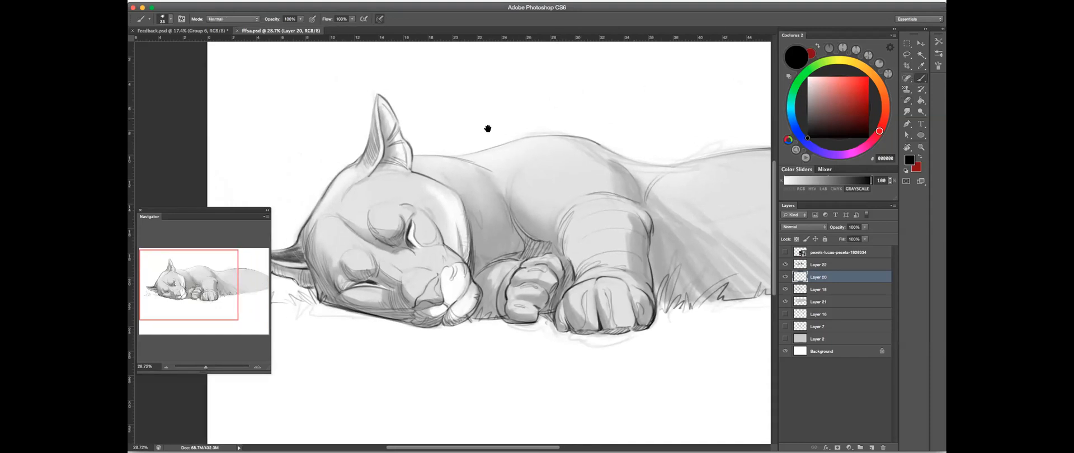
mouse_move(582, 70)
left_mouse_down()
mouse_move(610, 74)
mouse_move(599, 111)
mouse_move(520, 107)
left_mouse_up()
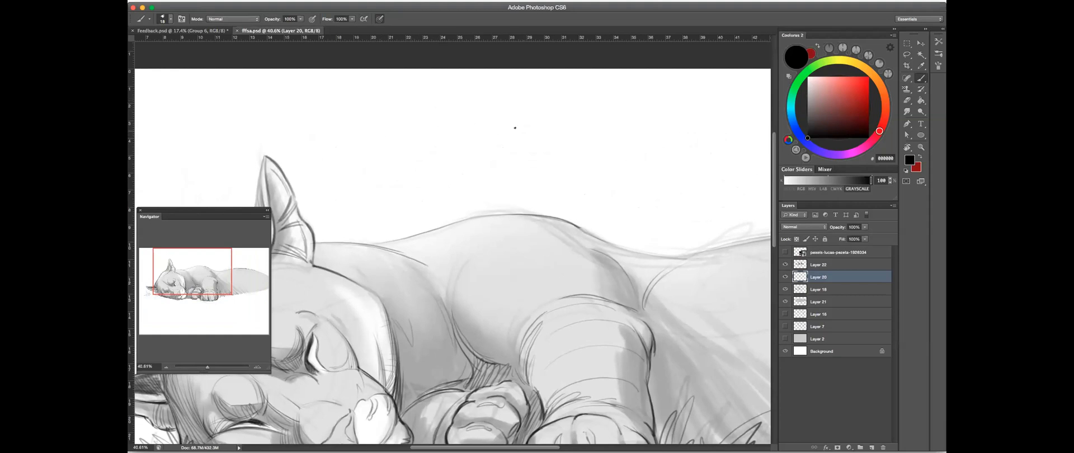
left_click_drag(552, 104, 585, 87)
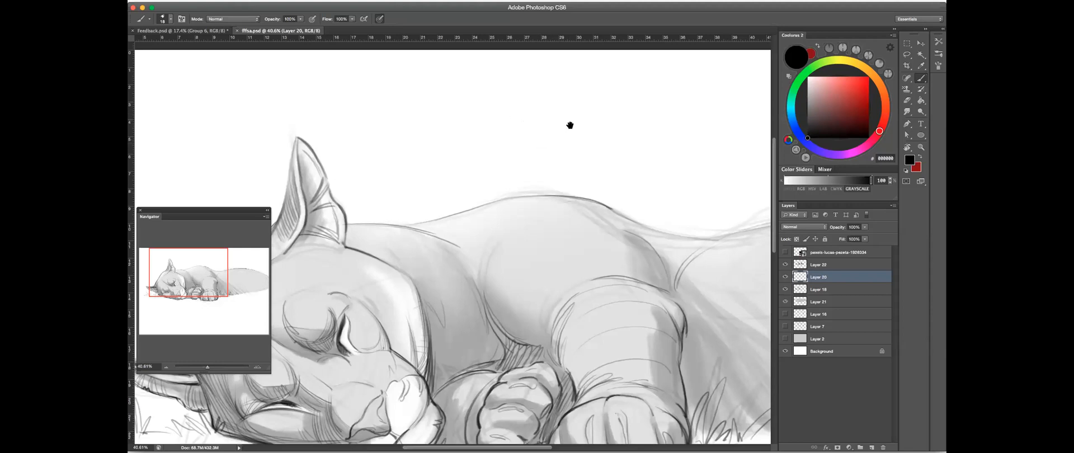
left_click_drag(628, 161, 612, 127)
mouse_move(633, 200)
left_mouse_down()
mouse_move(607, 165)
mouse_move(594, 252)
left_mouse_up()
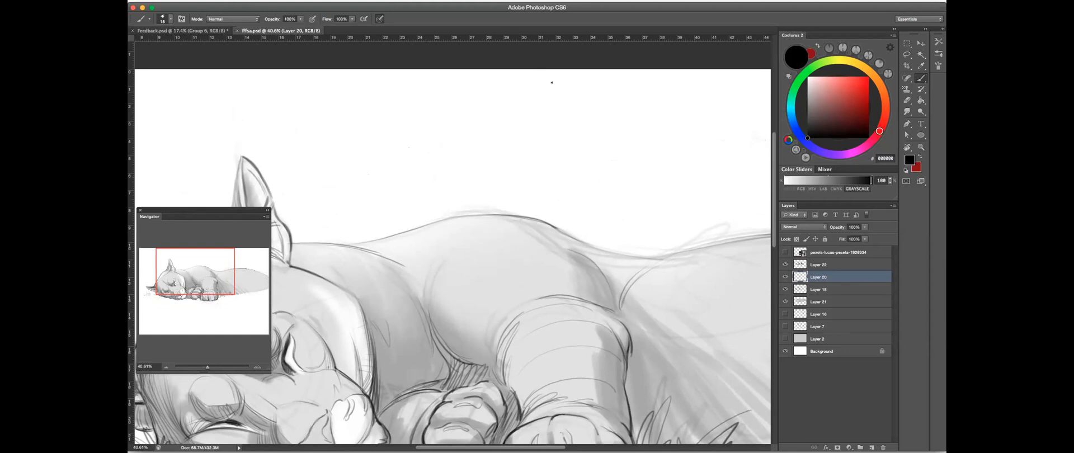
scroll(549, 112, "up", 3)
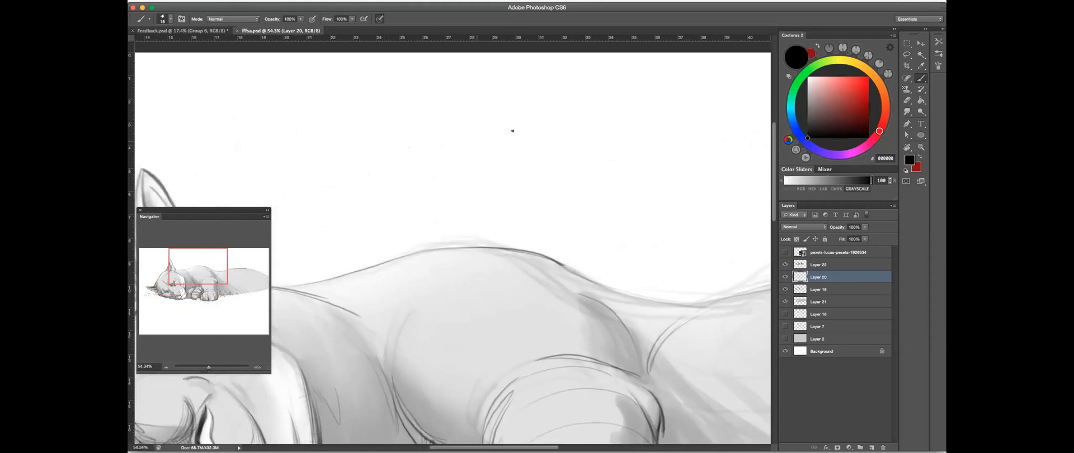
left_click_drag(447, 156, 524, 147)
left_click(907, 100)
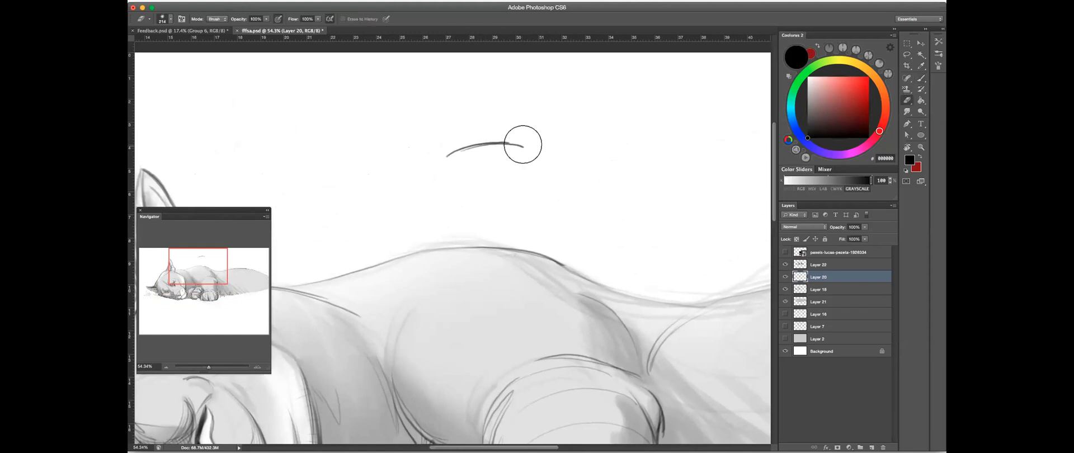
key("ctrl+z")
left_click(921, 77)
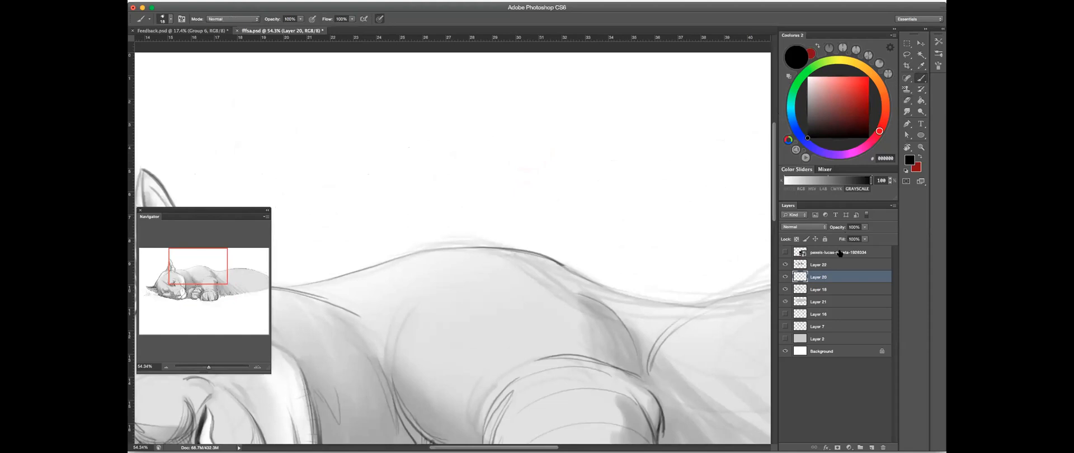
- Add a new layer above Layer 22 and sketch a rounded paw outline with curved toe divisions above the back
left_click(831, 266)
left_click(872, 448)
mouse_move(457, 154)
left_mouse_down()
mouse_move(549, 139)
mouse_move(551, 185)
left_mouse_up()
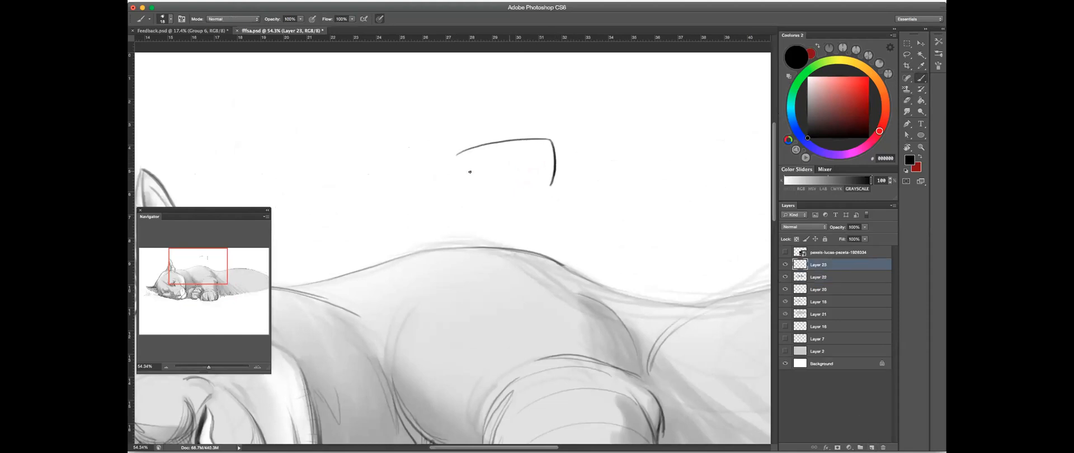
left_click_drag(457, 153, 463, 191)
left_click_drag(476, 148, 480, 190)
mouse_move(508, 141)
left_mouse_down()
mouse_move(507, 184)
mouse_move(528, 168)
mouse_move(526, 186)
mouse_move(506, 162)
mouse_move(493, 191)
mouse_move(506, 193)
left_mouse_up()
mouse_move(469, 189)
left_mouse_down()
mouse_move(551, 185)
mouse_move(542, 181)
left_mouse_up()
- Sketch the leg sides above the rounded paw with a curved cross contour, a wrist bump and a darker outer toe
mouse_move(473, 158)
left_mouse_down()
mouse_move(496, 143)
mouse_move(530, 142)
mouse_move(529, 150)
mouse_move(523, 109)
left_mouse_up()
left_click_drag(530, 152, 523, 113)
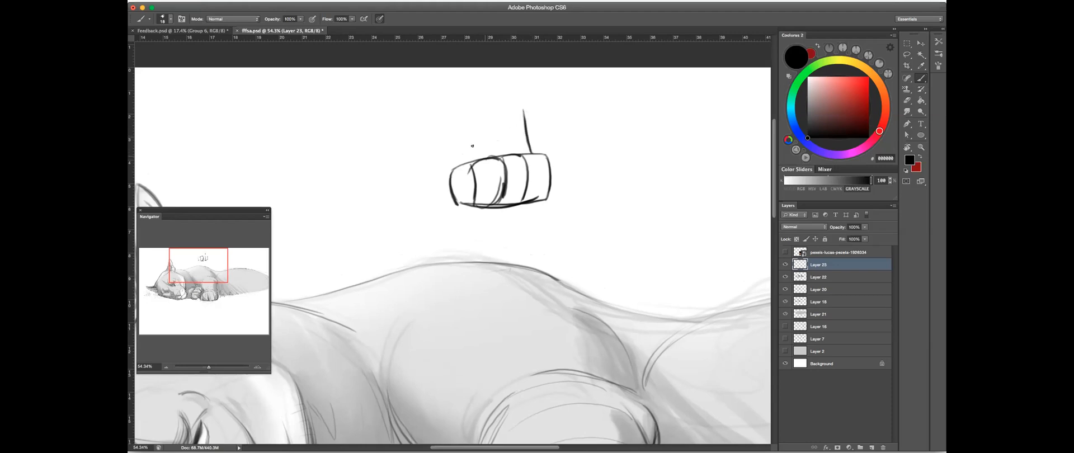
mouse_move(459, 157)
left_mouse_down()
mouse_move(454, 104)
mouse_move(457, 122)
left_mouse_up()
mouse_move(532, 109)
left_mouse_down()
mouse_move(529, 142)
mouse_move(568, 146)
mouse_move(527, 174)
left_mouse_up()
left_click_drag(416, 163, 414, 200)
left_click_drag(475, 136, 425, 143)
mouse_move(495, 157)
left_mouse_down()
mouse_move(486, 187)
mouse_move(508, 219)
left_mouse_up()
left_click_drag(510, 188, 498, 227)
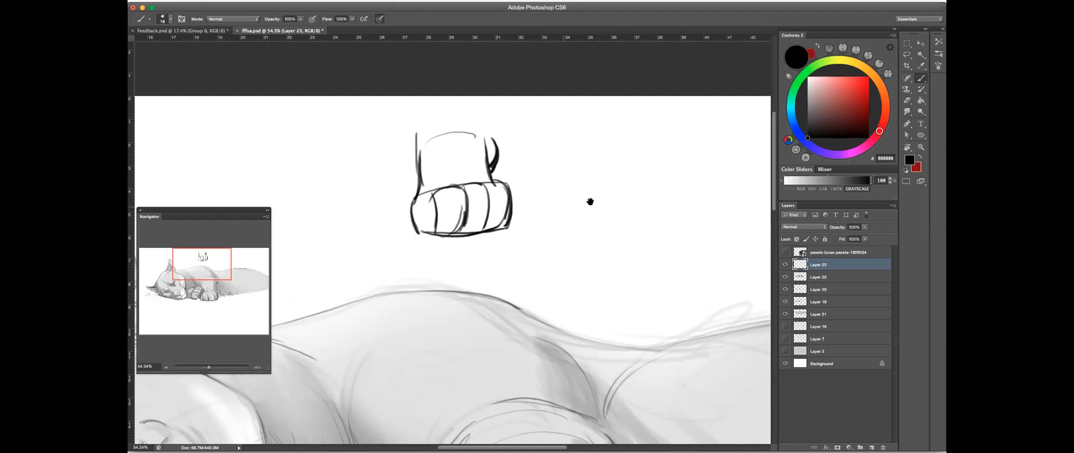
- Thicken the rounded paw's toe contours with overlapping curved strokes from the outer toe across to the opposite end
left_click_drag(577, 164, 505, 160)
left_click_drag(425, 180, 419, 227)
left_click_drag(411, 180, 415, 226)
left_click_drag(413, 199, 411, 221)
mouse_move(386, 182)
left_mouse_down()
mouse_move(396, 199)
mouse_move(384, 230)
left_mouse_up()
mouse_move(358, 197)
left_mouse_down()
mouse_move(386, 183)
mouse_move(382, 232)
left_mouse_up()
mouse_move(393, 182)
left_mouse_down()
mouse_move(408, 229)
mouse_move(430, 217)
left_mouse_up()
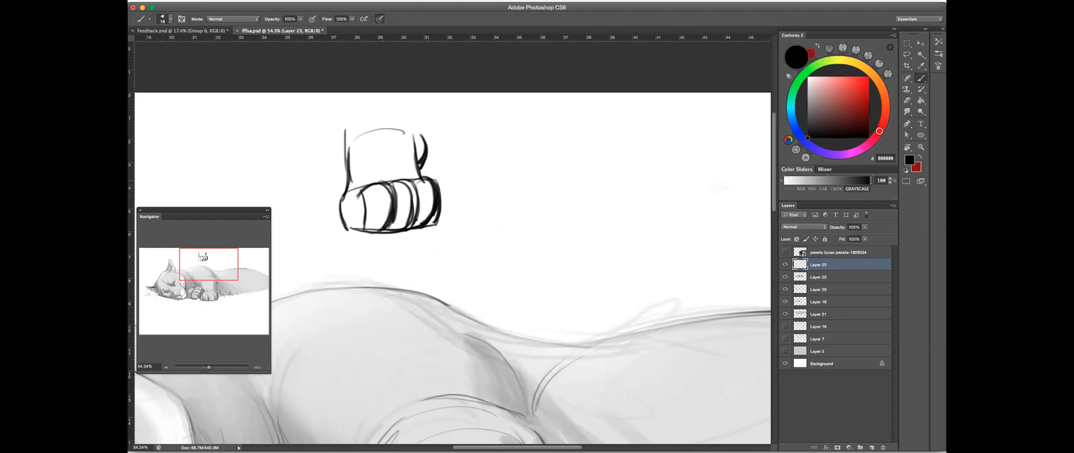
mouse_move(363, 188)
left_mouse_down()
mouse_move(359, 227)
mouse_move(342, 227)
left_mouse_up()
left_click_drag(342, 200, 368, 230)
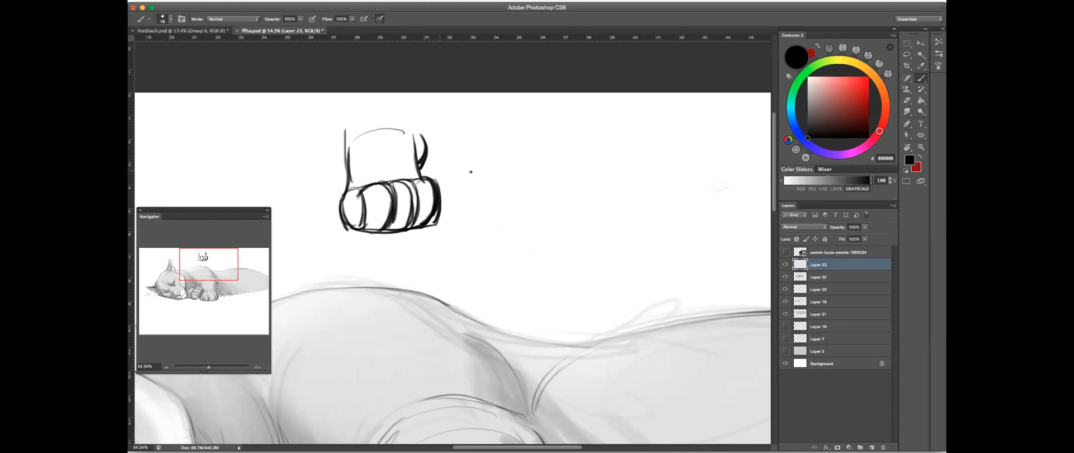
- Sketch a boxy paw beside the rounded one, with straight toe divisions and two straight leg lines above it
mouse_move(569, 178)
left_mouse_down()
mouse_move(536, 180)
mouse_move(575, 173)
mouse_move(578, 216)
left_mouse_up()
left_click_drag(486, 219, 579, 214)
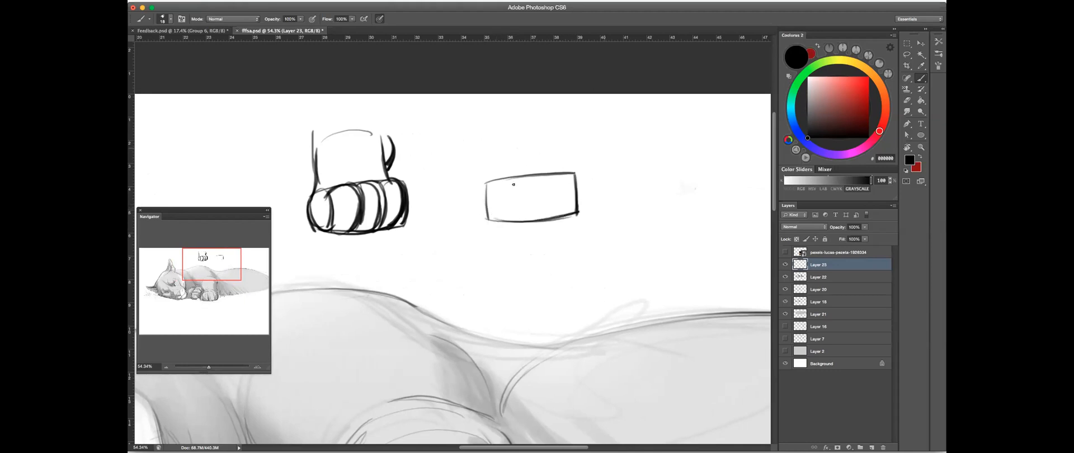
left_click_drag(510, 179, 510, 225)
mouse_move(534, 177)
left_mouse_down()
mouse_move(536, 220)
mouse_move(554, 207)
mouse_move(554, 218)
left_mouse_up()
key("super+z")
left_click_drag(553, 174, 555, 215)
mouse_move(553, 175)
left_mouse_down()
mouse_move(555, 217)
mouse_move(537, 223)
mouse_move(567, 216)
mouse_move(526, 220)
left_mouse_up()
left_click_drag(486, 181, 489, 219)
left_click_drag(520, 176, 577, 172)
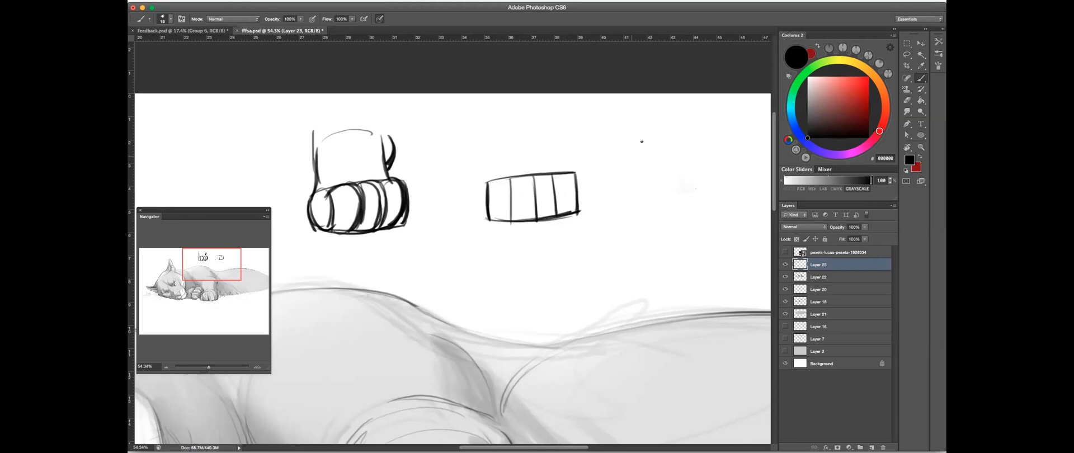
mouse_move(498, 178)
left_mouse_down()
mouse_move(495, 129)
mouse_move(495, 143)
left_mouse_up()
left_click_drag(560, 172, 557, 129)
- Try out a large tilted form with inner lines beside the boxy paw and erase it again
mouse_move(612, 158)
left_mouse_down()
mouse_move(661, 127)
mouse_move(706, 154)
mouse_move(688, 158)
left_mouse_up()
key("e")
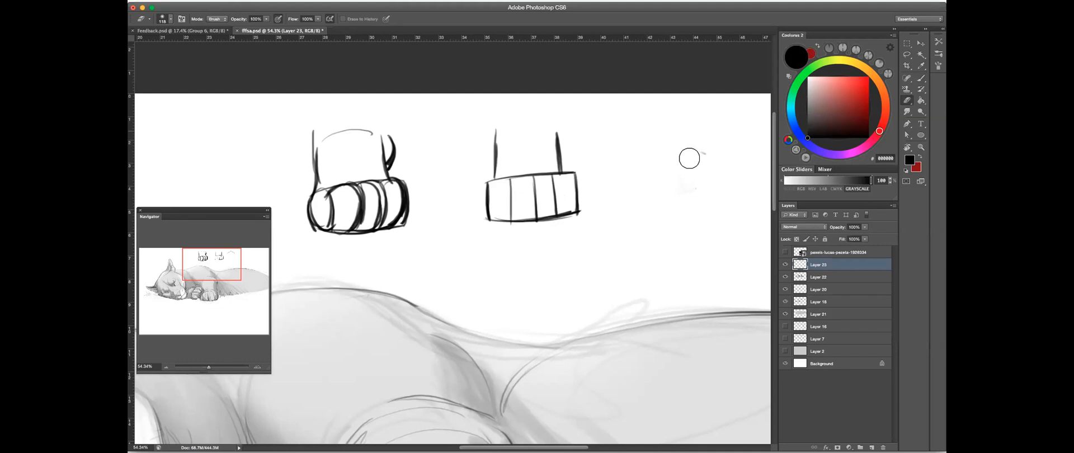
left_click(921, 76)
left_click_drag(633, 139, 700, 130)
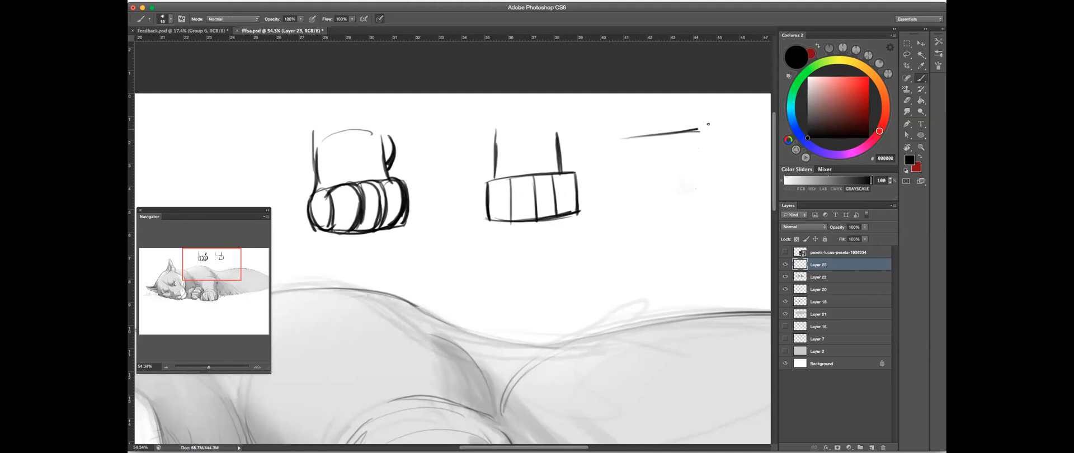
left_click_drag(635, 139, 607, 188)
left_click_drag(694, 131, 727, 176)
left_click_drag(607, 188, 667, 240)
left_click_drag(612, 200, 664, 243)
mouse_move(728, 176)
left_mouse_down()
mouse_move(667, 246)
mouse_move(683, 219)
left_mouse_up()
mouse_move(646, 155)
left_mouse_down()
mouse_move(682, 134)
mouse_move(684, 154)
mouse_move(644, 174)
mouse_move(680, 168)
mouse_move(646, 189)
mouse_move(642, 208)
mouse_move(683, 210)
mouse_move(650, 209)
mouse_move(686, 208)
left_mouse_up()
left_click_drag(679, 176, 687, 200)
mouse_move(649, 159)
left_mouse_down()
mouse_move(645, 206)
mouse_move(691, 203)
left_mouse_up()
mouse_move(676, 176)
left_mouse_down()
mouse_move(690, 208)
mouse_move(670, 193)
mouse_move(664, 212)
left_mouse_up()
key("e")
mouse_move(691, 177)
left_mouse_down()
mouse_move(708, 177)
mouse_move(630, 185)
mouse_move(697, 166)
mouse_move(659, 186)
mouse_move(670, 229)
mouse_move(691, 185)
left_mouse_up()
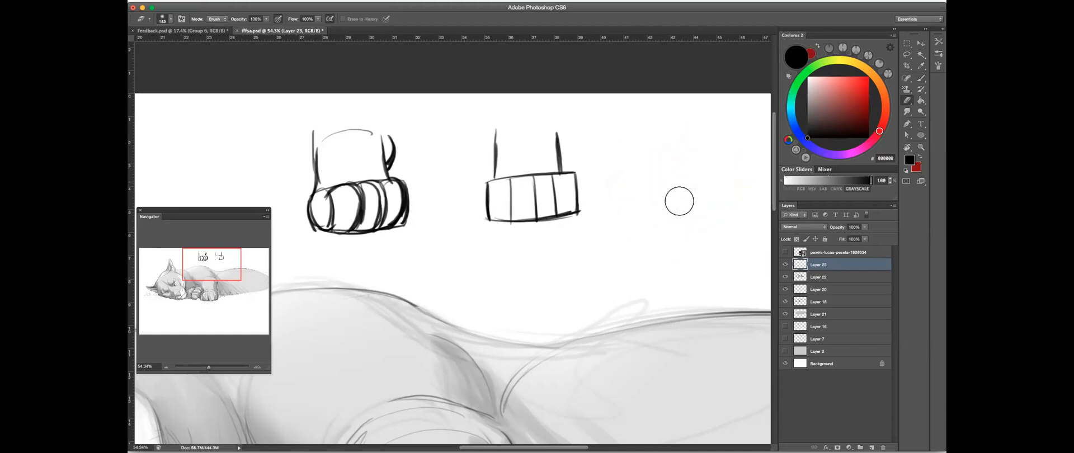
left_click(921, 78)
left_click_drag(502, 182, 465, 185)
left_click_drag(609, 174, 560, 173)
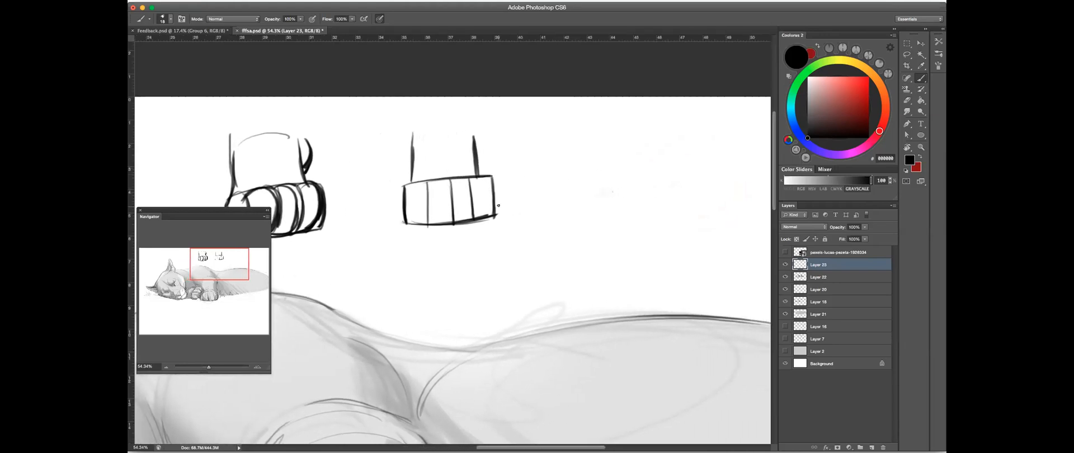
left_click_drag(547, 175, 545, 176)
left_click(908, 101)
key("b")
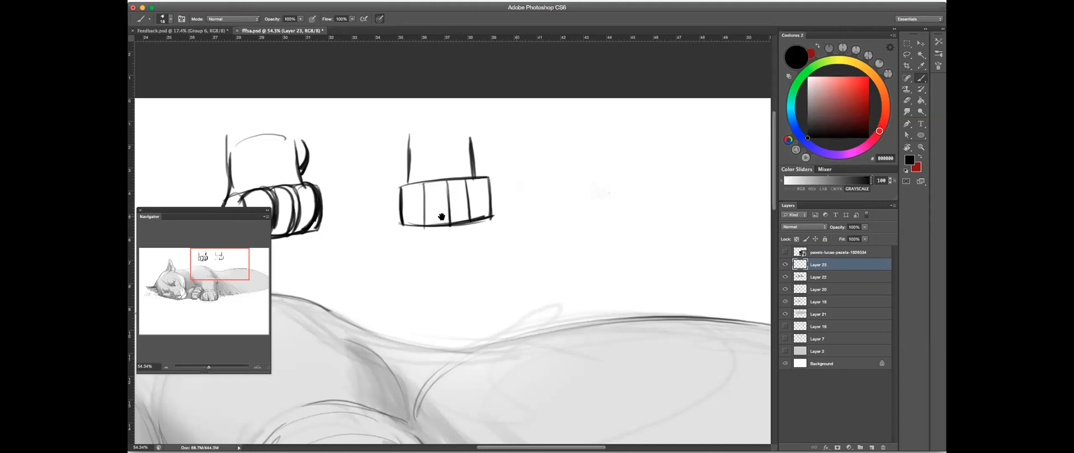
- Sketch an animal head beside the boxy paw from a circle, with two round ears, a muzzle and a jaw
left_click_drag(419, 197, 595, 190)
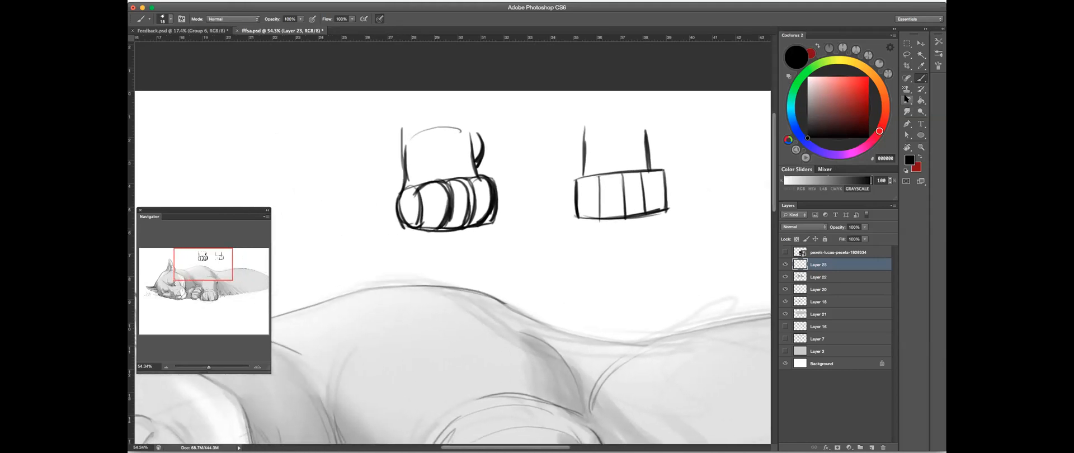
scroll(515, 185, "right", 5)
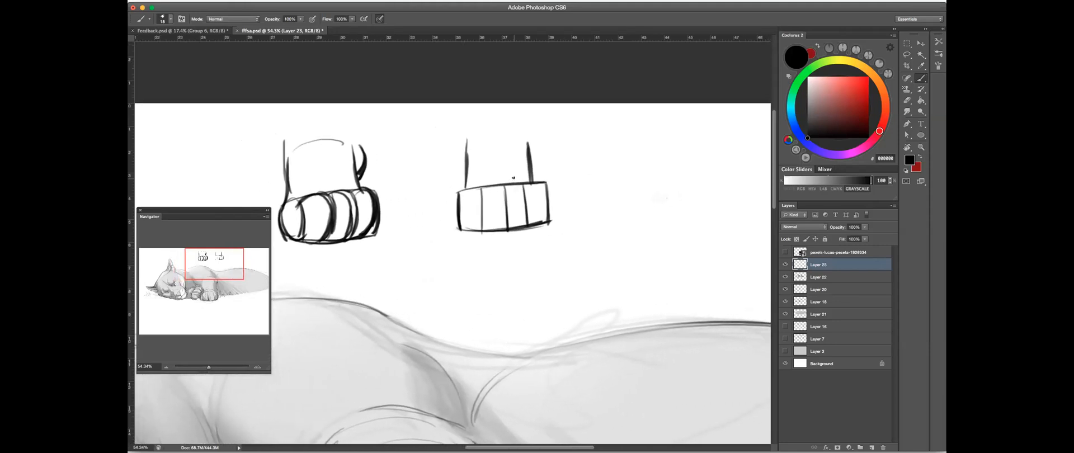
scroll(383, 179, "left", 3)
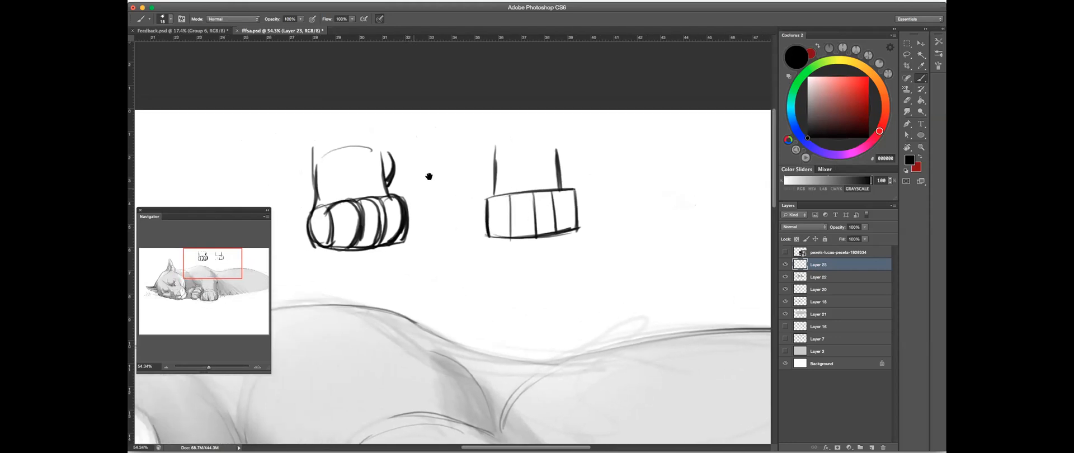
scroll(523, 210, "right", 1)
scroll(627, 187, "right", 5)
left_click_drag(545, 160, 539, 171)
left_click_drag(604, 137, 586, 163)
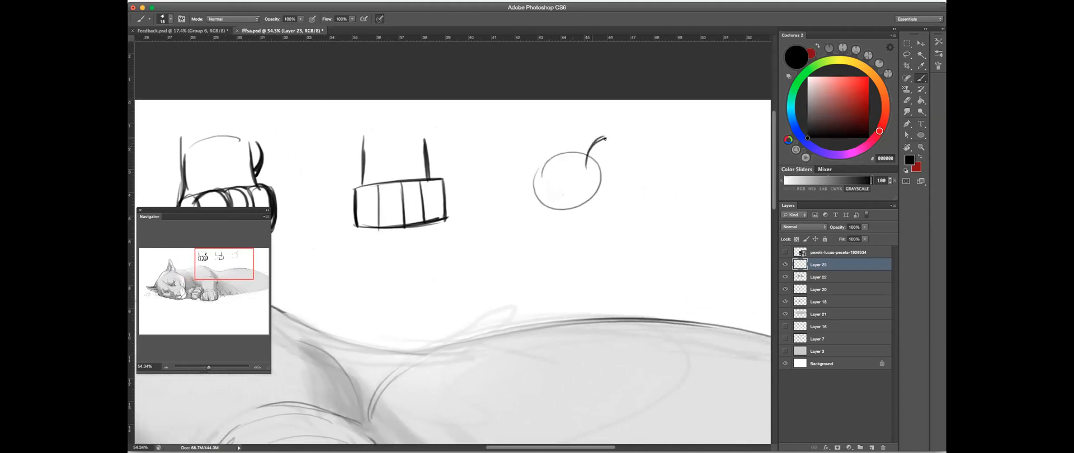
mouse_move(608, 136)
left_mouse_down()
mouse_move(597, 191)
mouse_move(587, 168)
mouse_move(599, 173)
left_mouse_up()
mouse_move(556, 151)
left_mouse_down()
mouse_move(546, 139)
mouse_move(513, 204)
mouse_move(524, 206)
mouse_move(523, 228)
mouse_move(554, 224)
mouse_move(538, 230)
mouse_move(543, 244)
mouse_move(588, 220)
mouse_move(597, 191)
mouse_move(588, 221)
left_mouse_up()
mouse_move(639, 175)
left_mouse_down()
mouse_move(587, 196)
mouse_move(556, 160)
left_mouse_up()
mouse_move(604, 184)
left_mouse_down()
mouse_move(613, 193)
mouse_move(551, 206)
mouse_move(554, 189)
mouse_move(539, 198)
mouse_move(544, 210)
mouse_move(567, 171)
left_mouse_up()
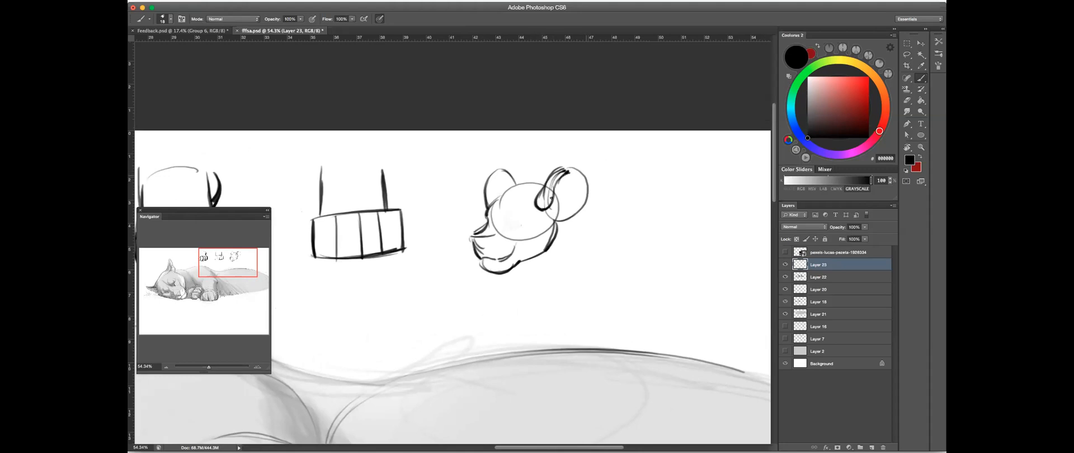
mouse_move(484, 247)
left_mouse_down()
mouse_move(488, 238)
mouse_move(473, 242)
left_mouse_up()
- Choose a smaller eraser preset and clean up overlapping construction lines on the sketched head
key("e")
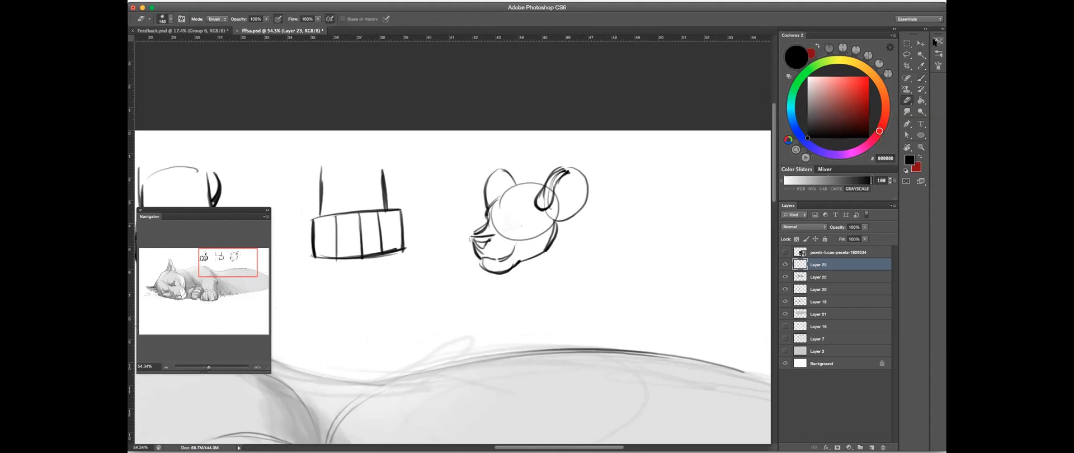
left_click_drag(552, 183, 546, 184)
key("b")
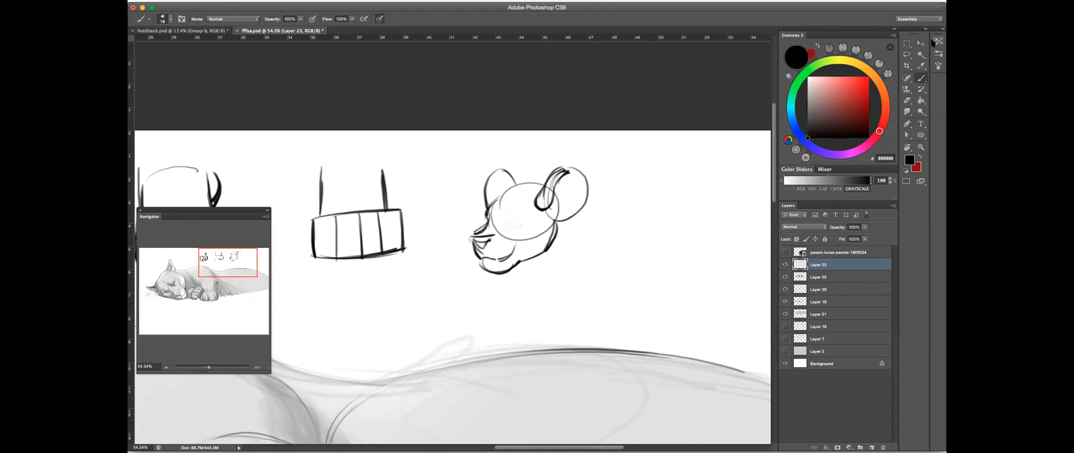
left_click(932, 42)
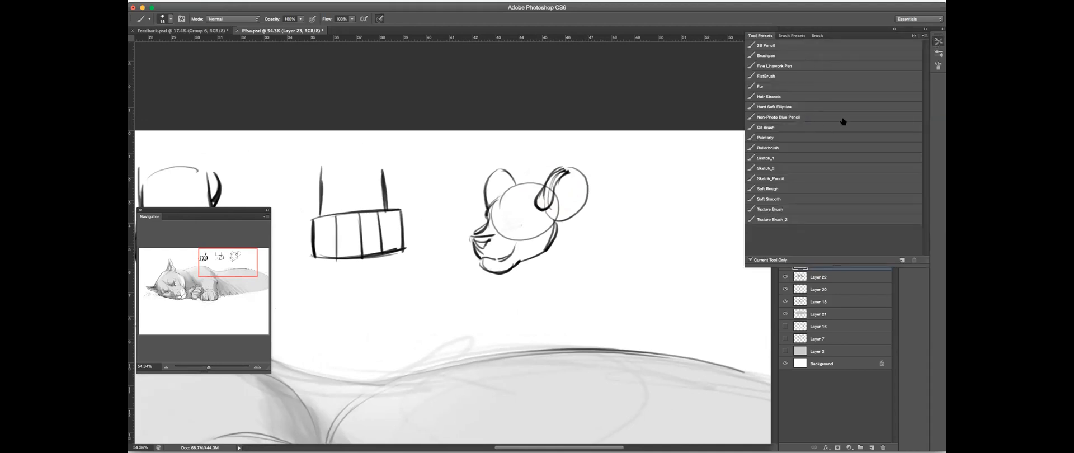
key("e")
left_click(792, 65)
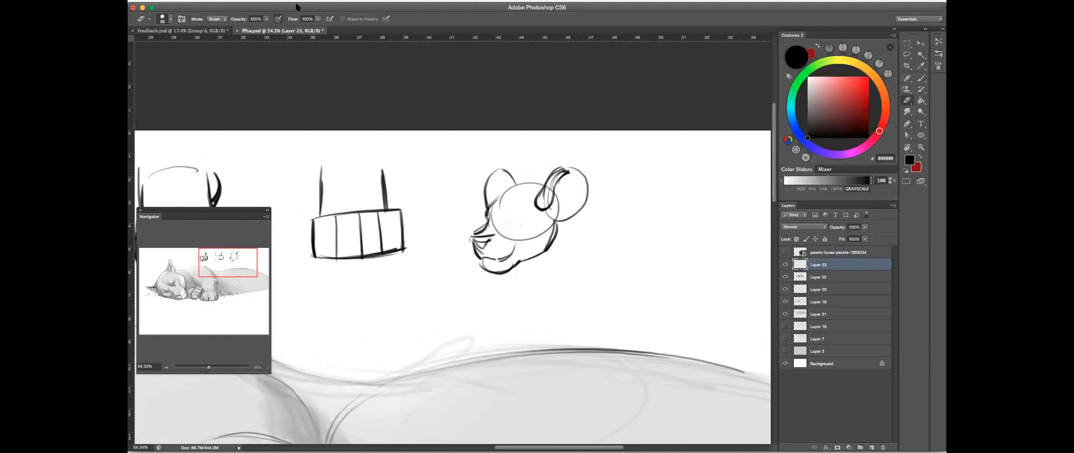
mouse_move(519, 212)
left_mouse_down()
mouse_move(607, 194)
mouse_move(618, 176)
left_mouse_up()
- Reinforce the outer contour of the sketched head's near ear with the Brush and tidy the line
left_click(921, 80)
scroll(581, 201, "down", 2)
left_click_drag(660, 152, 627, 188)
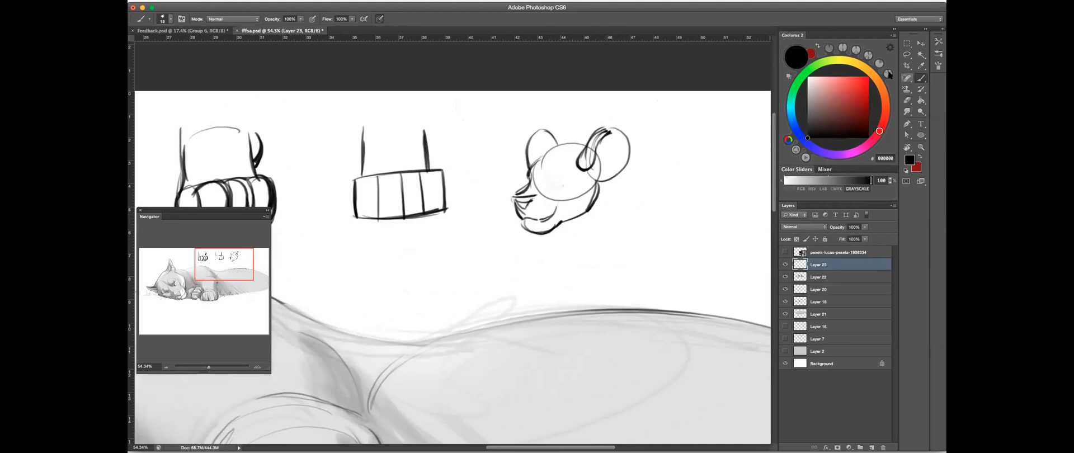
left_click_drag(618, 204, 578, 214)
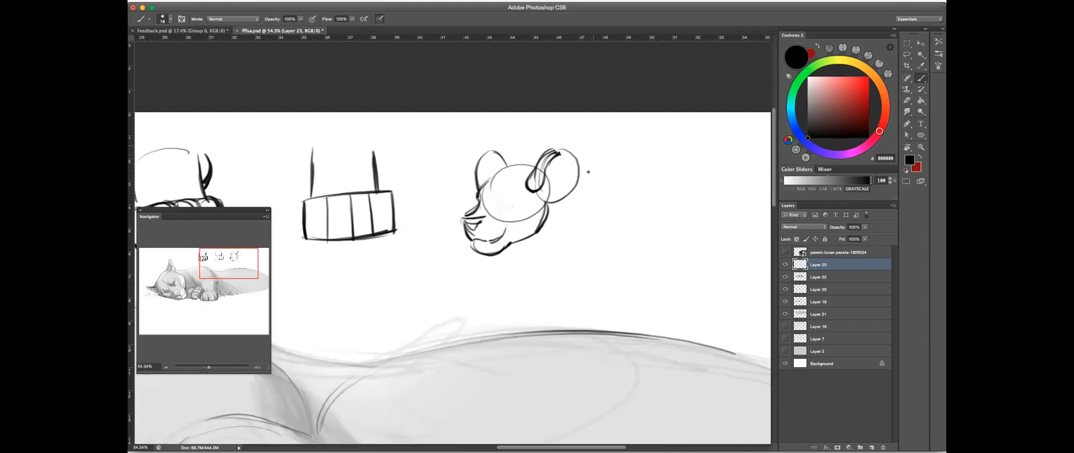
mouse_move(563, 154)
left_mouse_down()
mouse_move(557, 204)
mouse_move(567, 194)
mouse_move(544, 207)
mouse_move(561, 213)
left_mouse_up()
key("e")
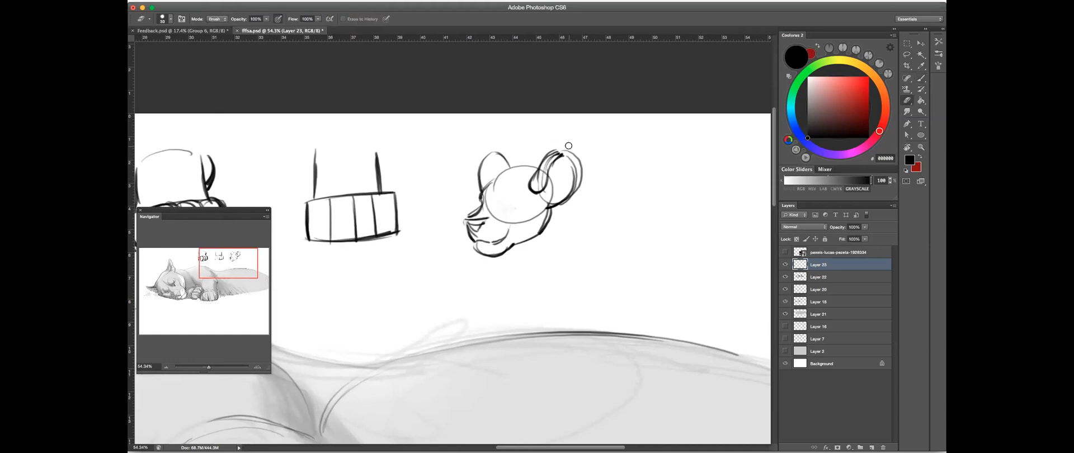
mouse_move(516, 264)
left_mouse_down()
mouse_move(568, 269)
mouse_move(615, 241)
left_mouse_up()
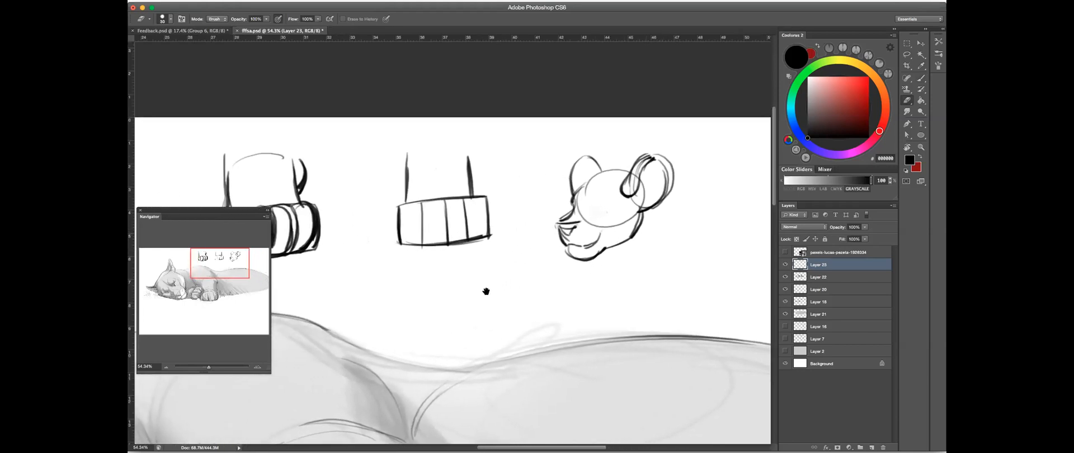
- Hide Layer 23 with the explanatory sketches, compare the cougar layers by toggling their visibility, and make Layer 20 active
left_click_drag(482, 302, 616, 216)
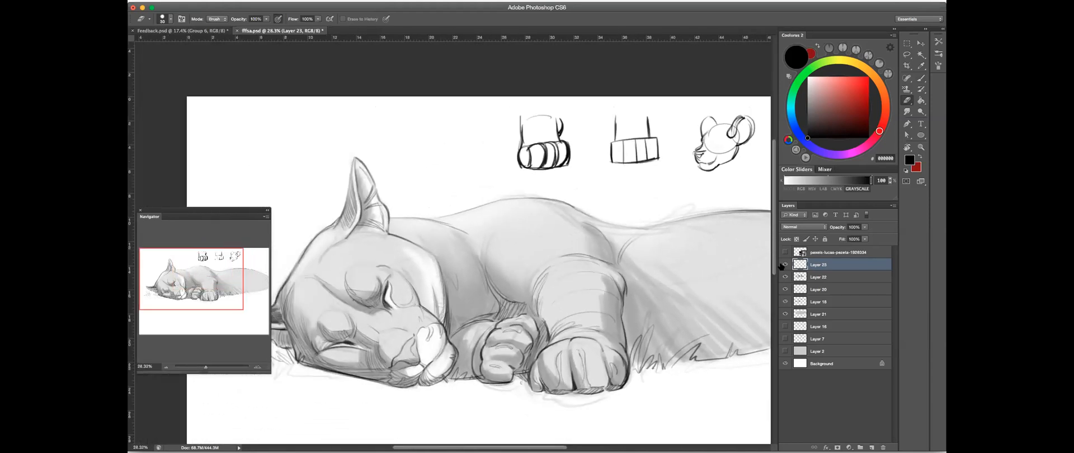
left_click(785, 264)
left_click(815, 277)
left_click(786, 278)
left_click(786, 278)
left_click_drag(556, 294, 602, 263)
scroll(629, 247, "down", 2)
left_click(784, 289)
left_click(784, 289)
left_click(785, 290)
left_click(785, 289)
left_click(817, 289)
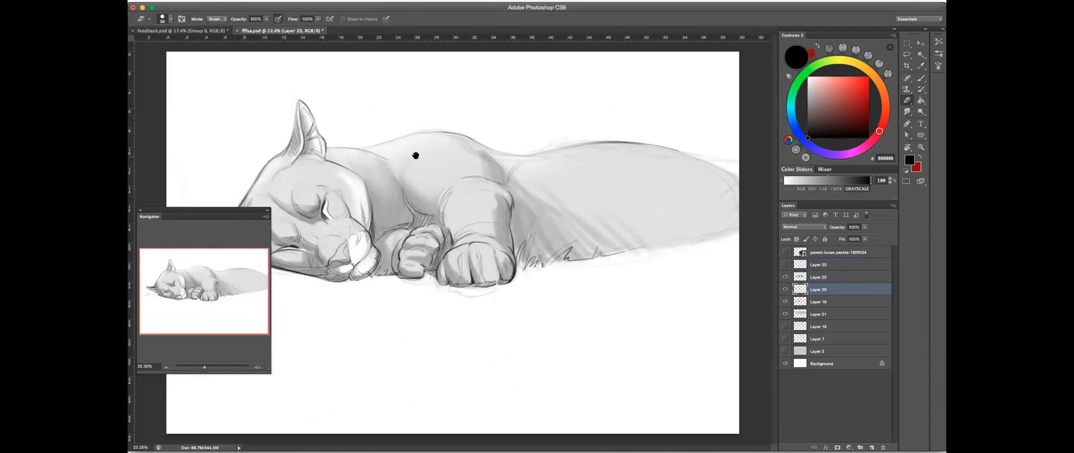
- Select the Brush tool, reduce its opacity, enable airbrush build-up and set the flow to 47%
scroll(442, 153, "up", 3)
left_click_drag(556, 171, 607, 179)
left_click_drag(338, 54, 403, 66)
key("b")
left_click(300, 19)
left_click_drag(300, 25, 282, 27)
left_click(363, 19)
left_click(352, 20)
left_click_drag(347, 27, 331, 27)
- Hatch short fur strokes along the neck behind the cougar's upright ear, adjusting the brush opacity for them
left_click_drag(422, 204, 523, 182)
mouse_move(445, 172)
left_mouse_down()
mouse_move(476, 164)
mouse_move(440, 155)
mouse_move(434, 169)
left_mouse_up()
left_click_drag(432, 168, 448, 155)
left_click_drag(300, 20, 309, 28)
mouse_move(442, 172)
left_mouse_down()
mouse_move(456, 154)
mouse_move(466, 156)
mouse_move(460, 169)
mouse_move(501, 161)
left_mouse_up()
key("super+Tab")
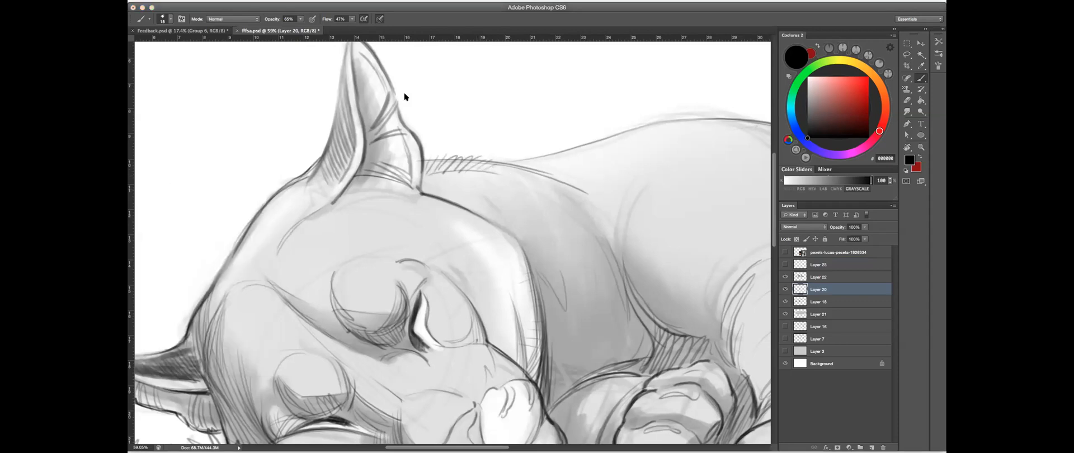
key("super+Tab")
key("super+Tab")
key("super+Tab")
- Add fur hatching inside the cougar's upright ear and at its base on the forehead
left_click_drag(449, 192, 562, 172)
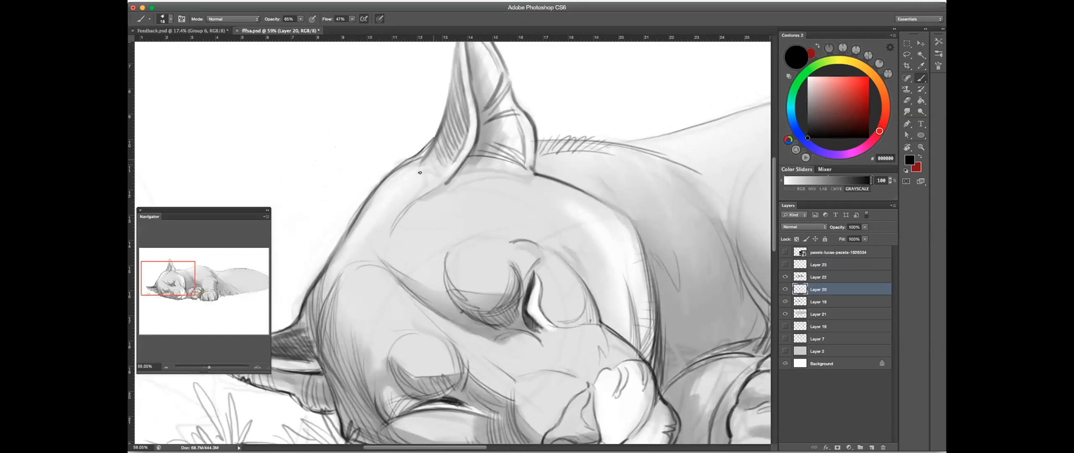
mouse_move(497, 66)
left_mouse_down()
mouse_move(485, 100)
mouse_move(501, 119)
mouse_move(481, 118)
mouse_move(517, 108)
mouse_move(484, 118)
mouse_move(513, 111)
mouse_move(486, 121)
mouse_move(515, 125)
mouse_move(487, 127)
mouse_move(515, 145)
mouse_move(487, 131)
mouse_move(526, 167)
mouse_move(467, 163)
mouse_move(514, 162)
left_mouse_up()
mouse_move(465, 164)
left_mouse_down()
mouse_move(514, 163)
mouse_move(476, 201)
mouse_move(425, 219)
left_mouse_up()
- Hatch and darken the fur strokes along the underside of the cougar's lower ear
left_click_drag(307, 231, 400, 255)
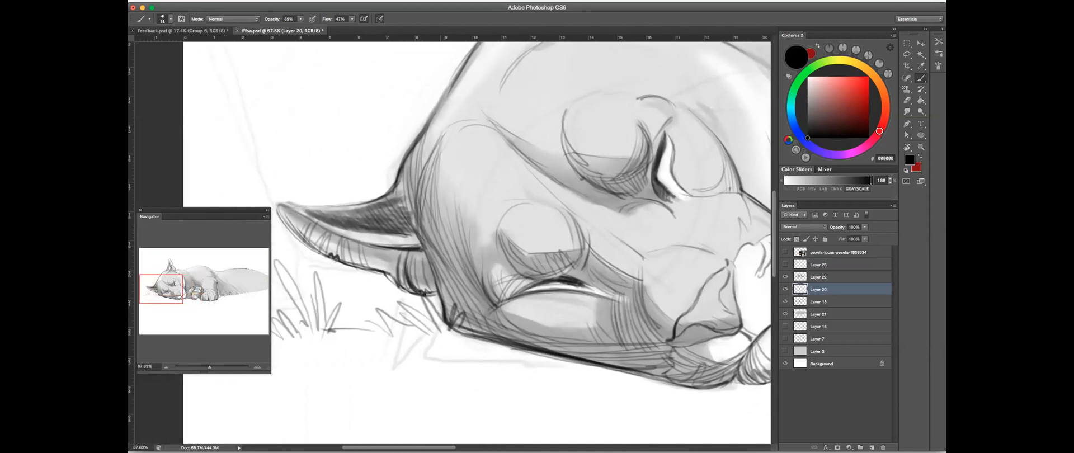
left_click_drag(422, 296, 422, 259)
mouse_move(417, 259)
left_mouse_down()
mouse_move(434, 290)
mouse_move(418, 248)
mouse_move(434, 288)
mouse_move(396, 272)
mouse_move(395, 258)
mouse_move(391, 269)
mouse_move(371, 252)
mouse_move(369, 266)
mouse_move(379, 247)
mouse_move(379, 274)
left_mouse_up()
left_click_drag(389, 251, 386, 271)
- Review the cougar's face, ears and front paws across the sketch
left_click_drag(611, 173, 714, 76)
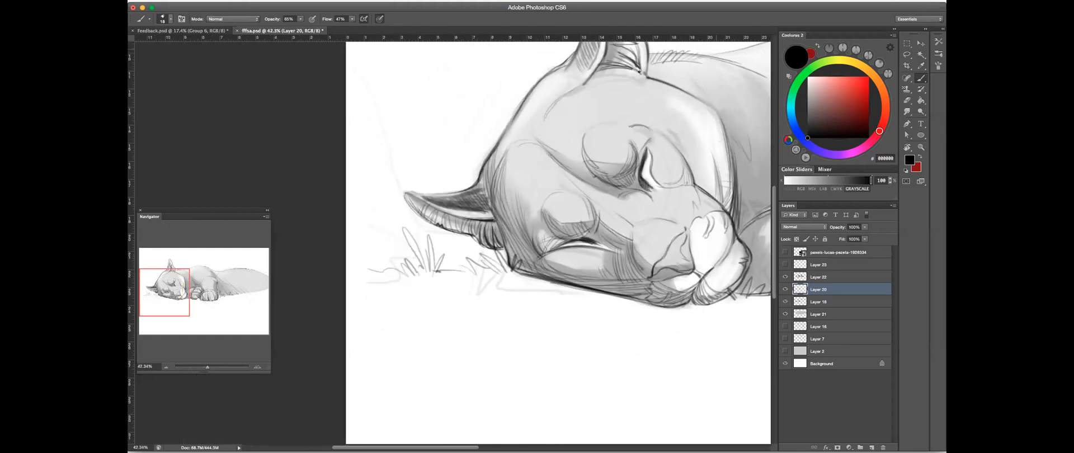
left_click_drag(625, 146, 567, 206)
left_click_drag(717, 131, 598, 231)
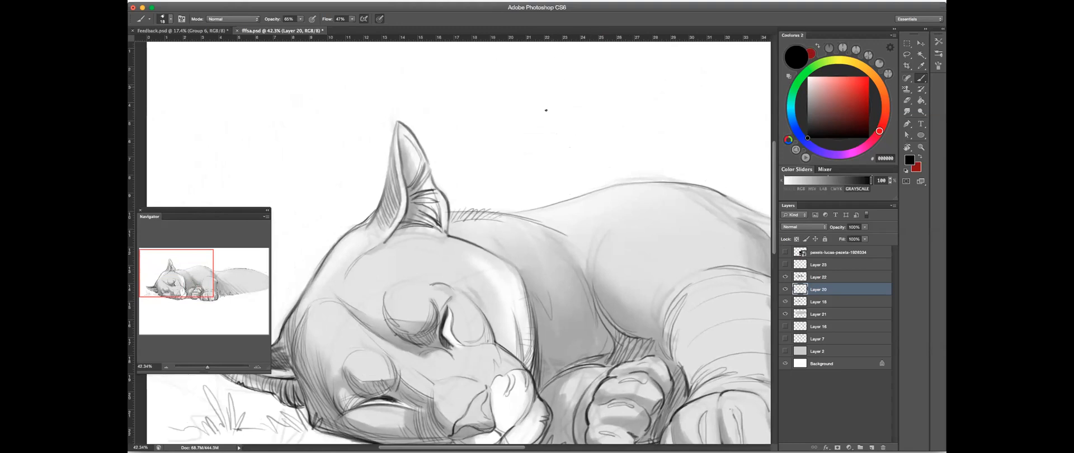
left_click_drag(507, 294, 525, 221)
left_click_drag(655, 269, 635, 184)
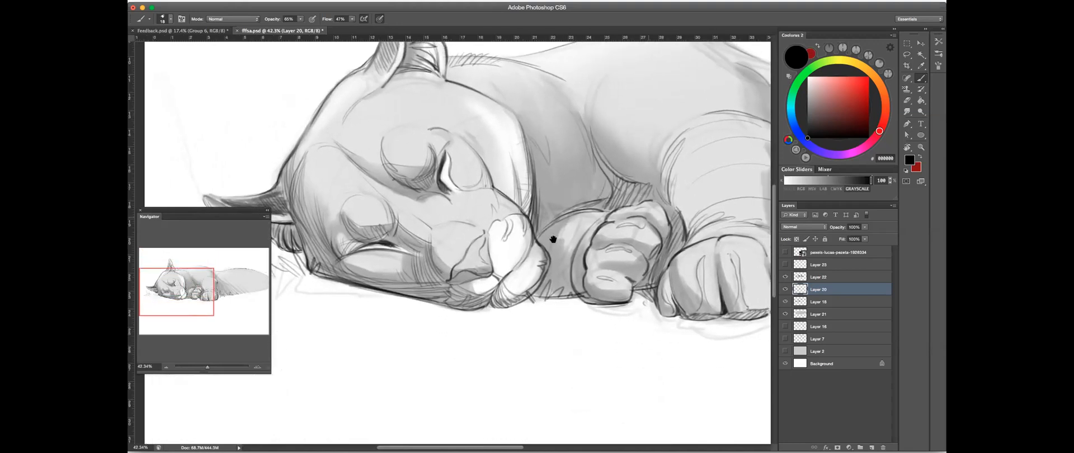
left_click_drag(553, 239, 421, 265)
left_click_drag(616, 250, 608, 335)
left_click_drag(595, 83, 494, 79)
key("e")
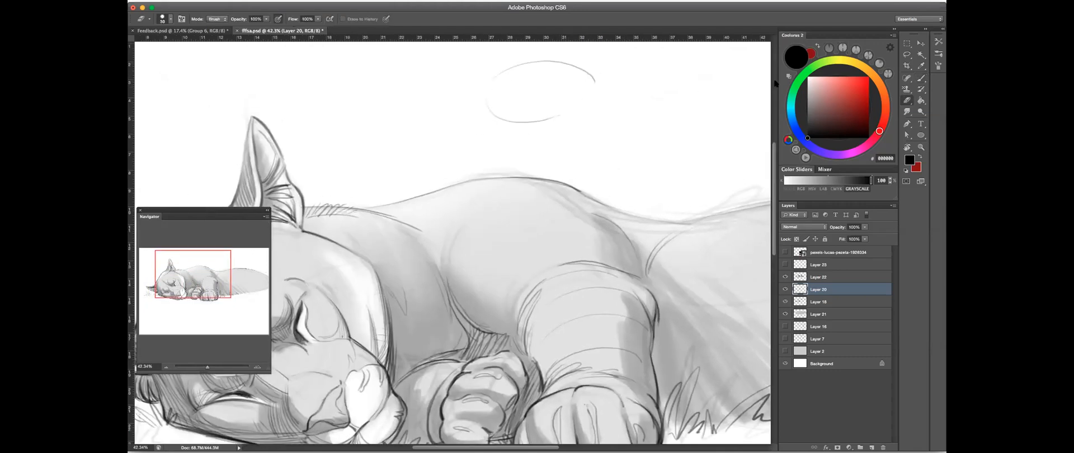
left_click_drag(503, 89, 731, 86)
key("b")
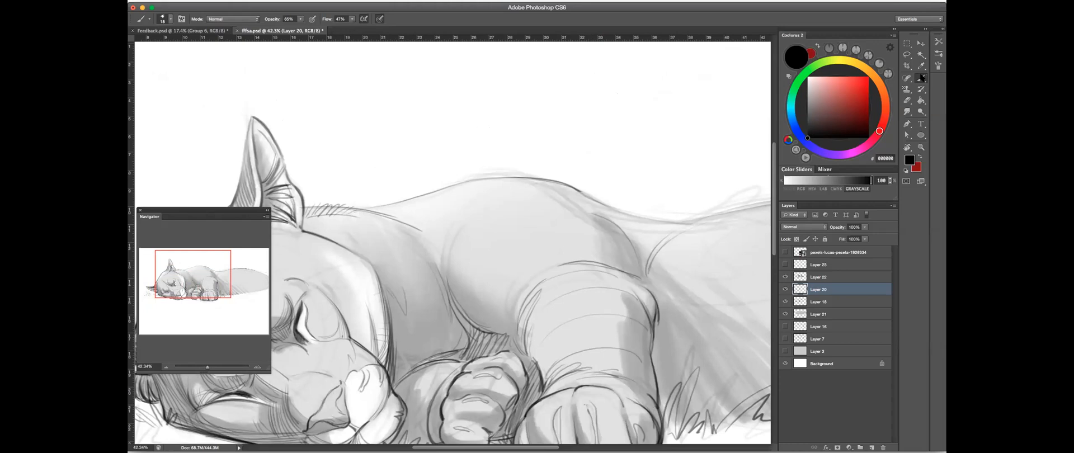
- Darken the top and side outline of the nearer front paw and hatch the shadow beneath its toes
left_click_drag(612, 250, 516, 61)
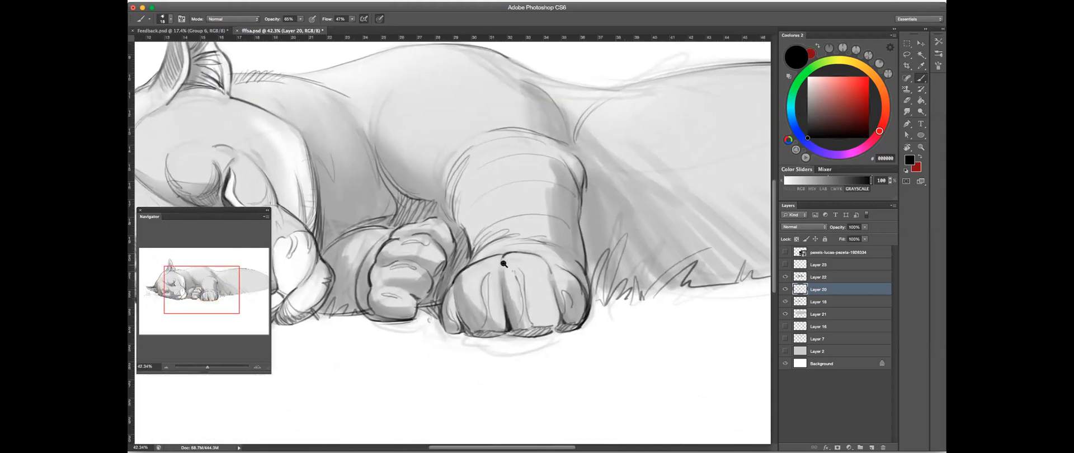
scroll(504, 264, "up", 3)
mouse_move(515, 246)
left_mouse_down()
mouse_move(511, 258)
mouse_move(515, 245)
mouse_move(447, 277)
left_mouse_up()
mouse_move(435, 311)
left_mouse_down()
mouse_move(415, 330)
mouse_move(427, 301)
mouse_move(425, 371)
mouse_move(421, 319)
mouse_move(430, 376)
mouse_move(453, 380)
left_mouse_up()
mouse_move(491, 354)
left_mouse_down()
mouse_move(483, 377)
mouse_move(509, 374)
mouse_move(494, 375)
mouse_move(520, 341)
mouse_move(517, 370)
left_mouse_up()
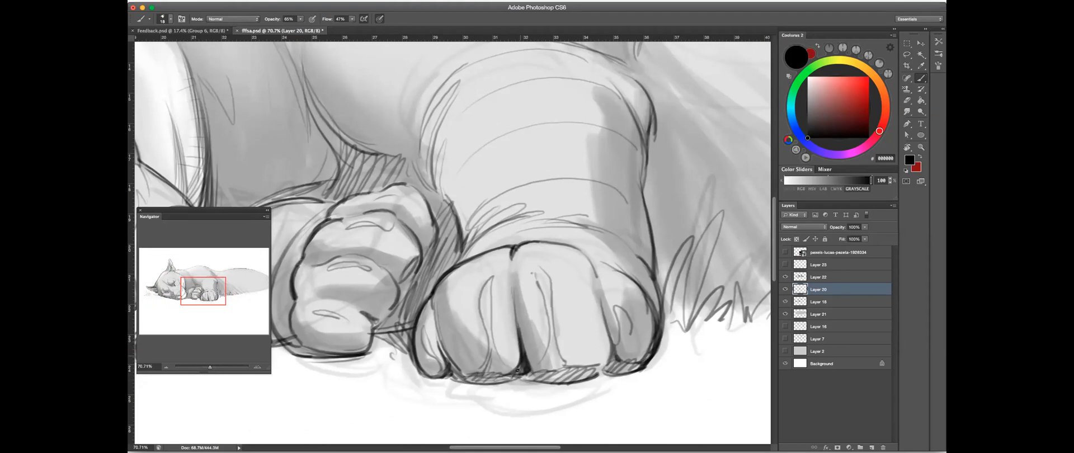
- Draw the contour line between the outer toes of the nearer front paw, undoing the first strokes and redrawing them
mouse_move(581, 268)
left_mouse_down()
mouse_move(599, 325)
mouse_move(590, 362)
left_mouse_up()
left_click_drag(602, 301, 602, 299)
key("super+alt+z")
key("super+alt+z")
mouse_move(580, 256)
left_mouse_down()
mouse_move(578, 282)
mouse_move(603, 334)
mouse_move(598, 356)
left_mouse_up()
left_click_drag(598, 324, 575, 363)
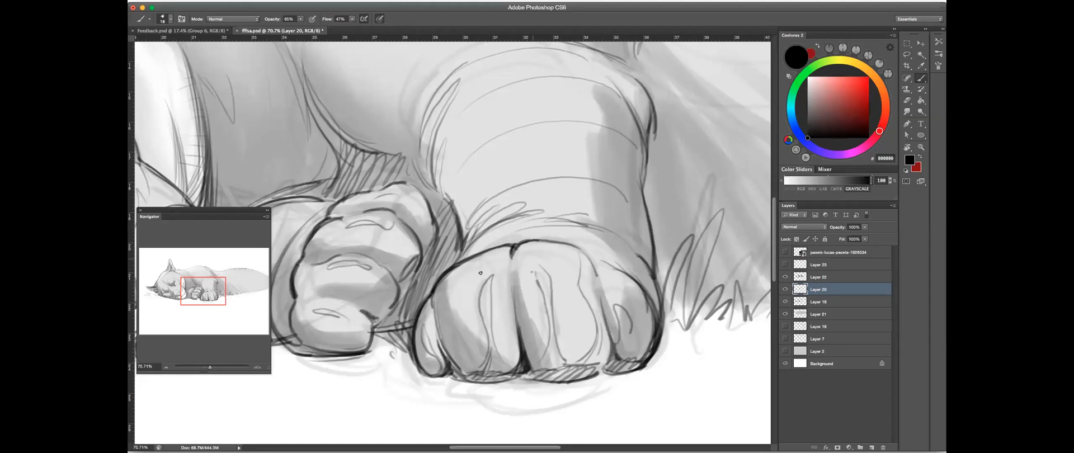
- Add contour lines and hatched shading to the inner toes of the nearer front paw and touch up the outer crease
mouse_move(457, 274)
left_mouse_down()
mouse_move(457, 323)
mouse_move(475, 372)
left_mouse_up()
left_click_drag(456, 331, 480, 373)
left_click_drag(449, 294, 441, 352)
left_click_drag(447, 321, 453, 359)
left_click_drag(457, 342, 464, 369)
left_click_drag(603, 332, 595, 363)
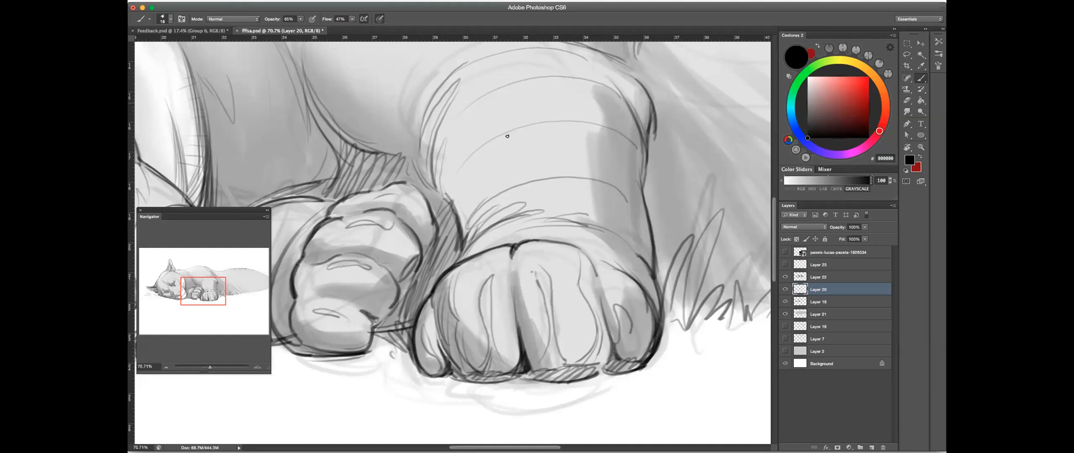
left_click_drag(561, 249, 566, 259)
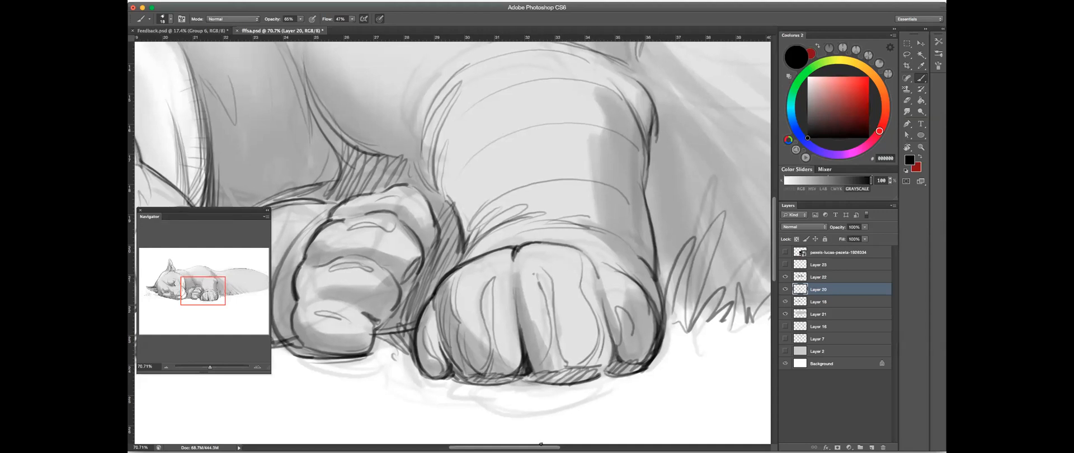
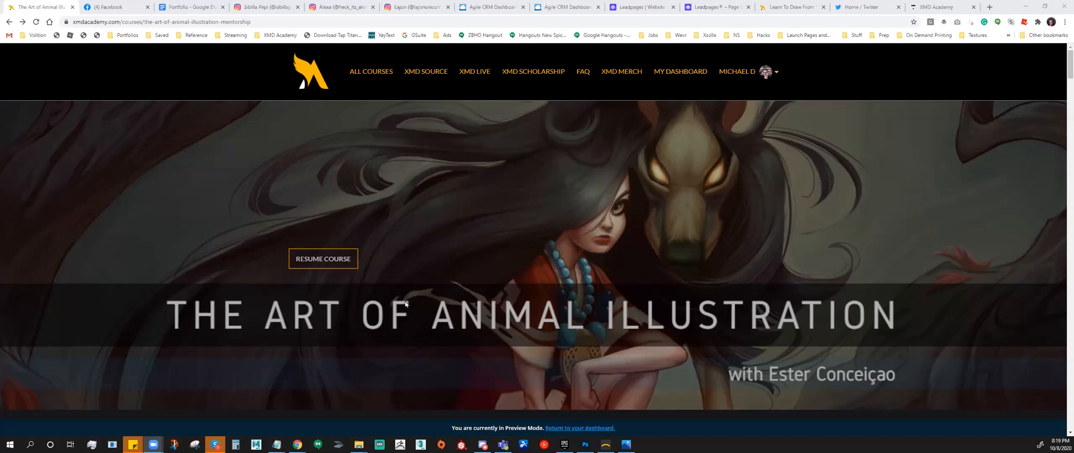
- Review the Art of Animal Illustration course page from its title banner through the registration countdown and the Learning Outcomes
scroll(424, 297, "down", 2)
scroll(425, 298, "up", 2)
scroll(510, 246, "down", 15)
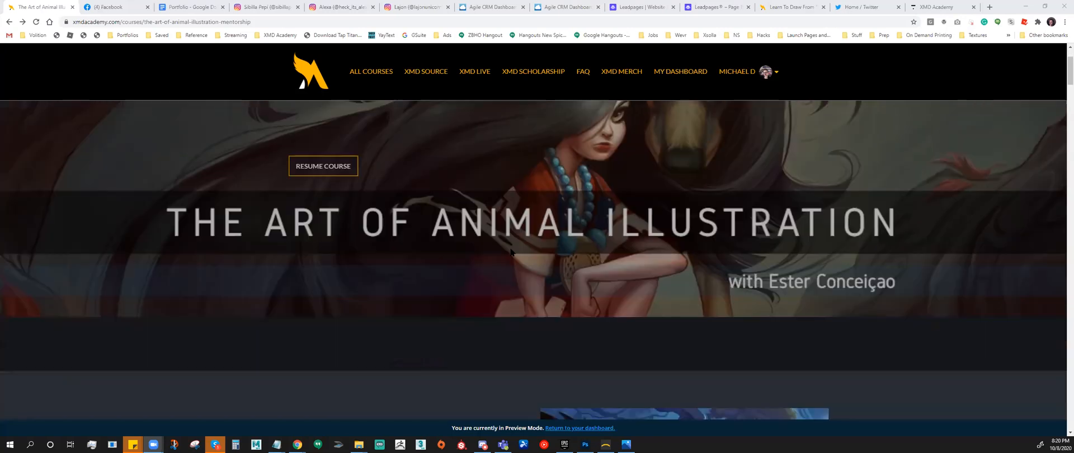
scroll(513, 255, "up", 1)
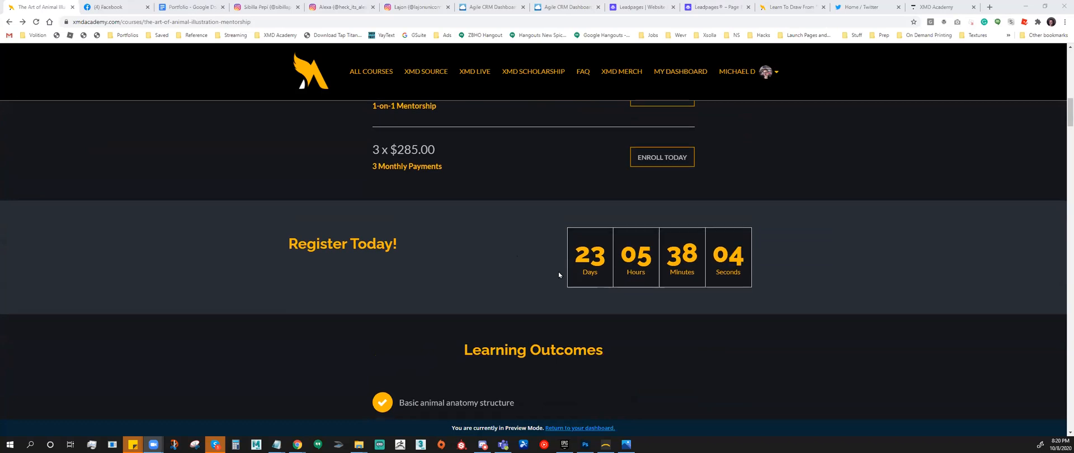
scroll(558, 273, "down", 2)
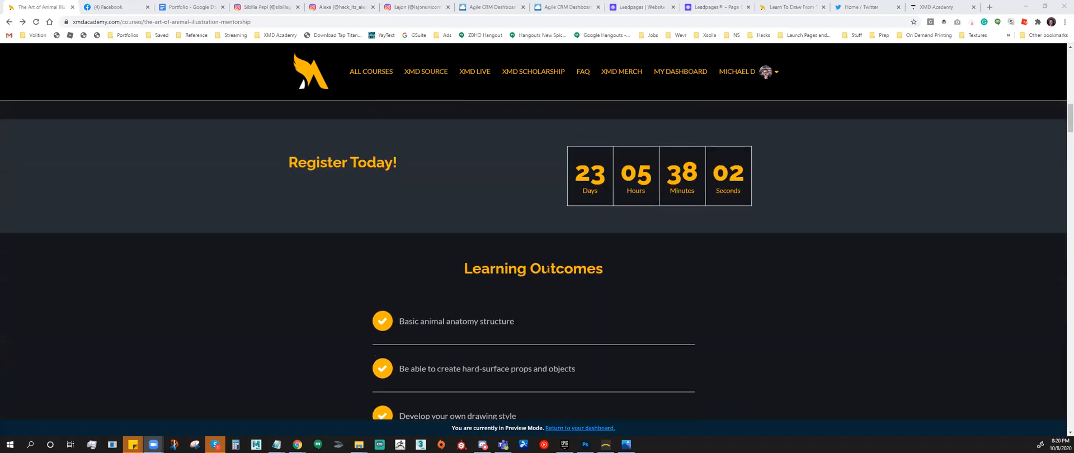
triple_click(547, 268)
left_click(525, 310)
scroll(523, 313, "down", 2)
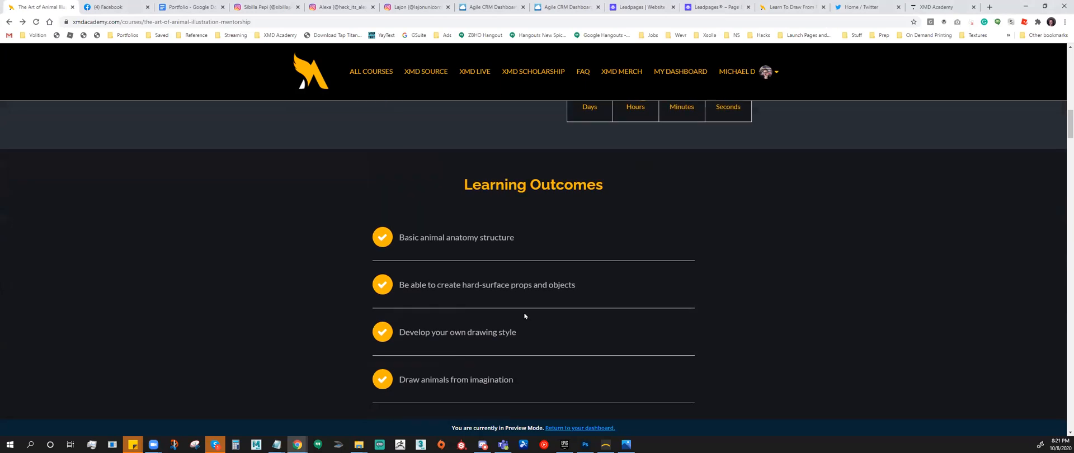
scroll(505, 304, "down", 1)
scroll(504, 304, "up", 4)
scroll(505, 305, "down", 3)
scroll(505, 306, "down", 2)
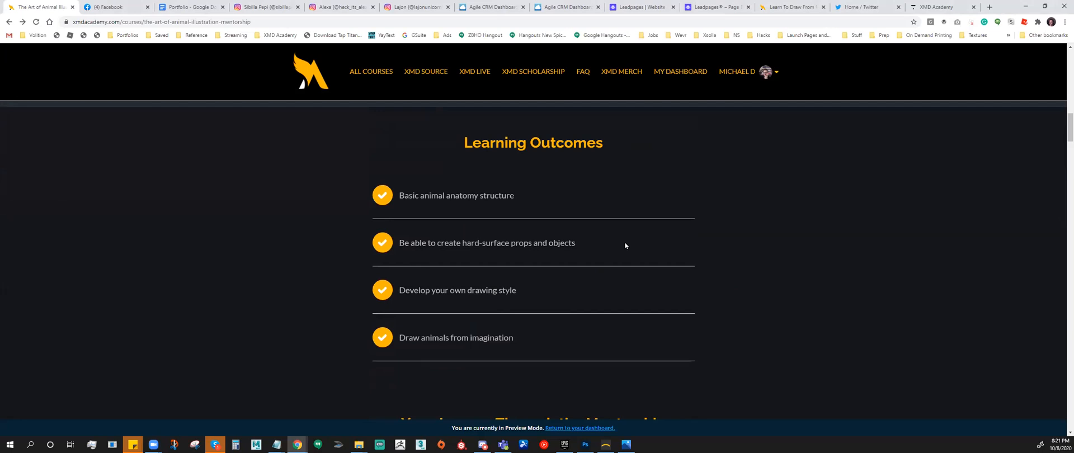
scroll(625, 243, "down", 4)
scroll(625, 247, "up", 2)
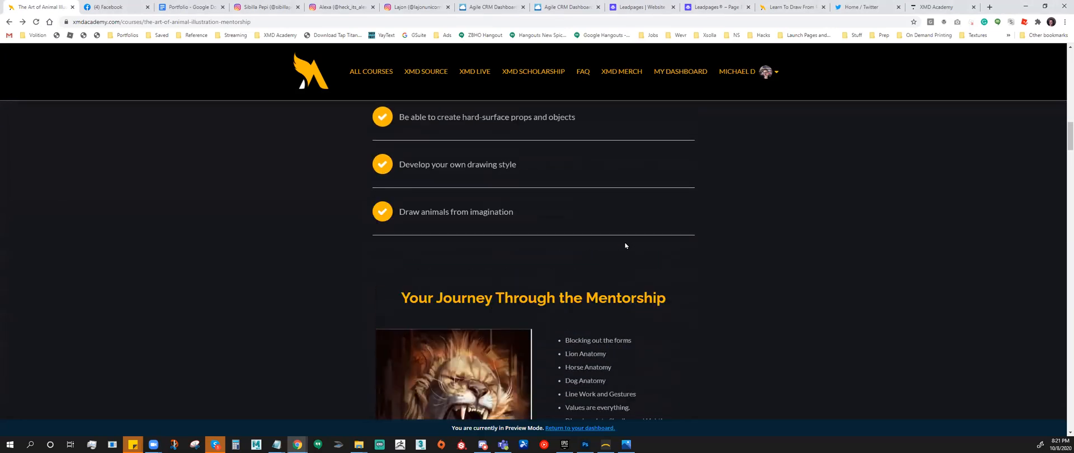
- Read the mentorship journey and How it Works sections, and examine the course curriculum from Lion Anatomy to Keep Yourself Motivated
scroll(625, 245, "down", 3)
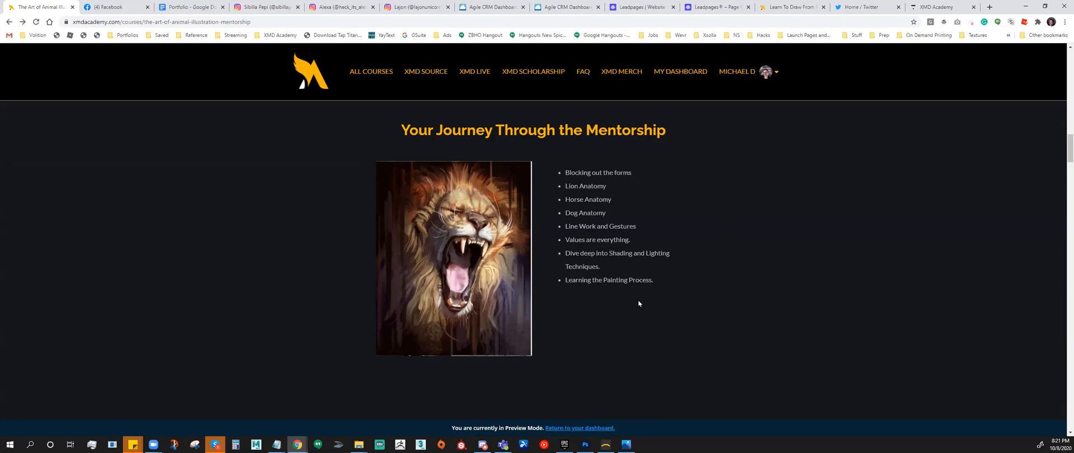
scroll(638, 303, "down", 2)
scroll(639, 304, "down", 4)
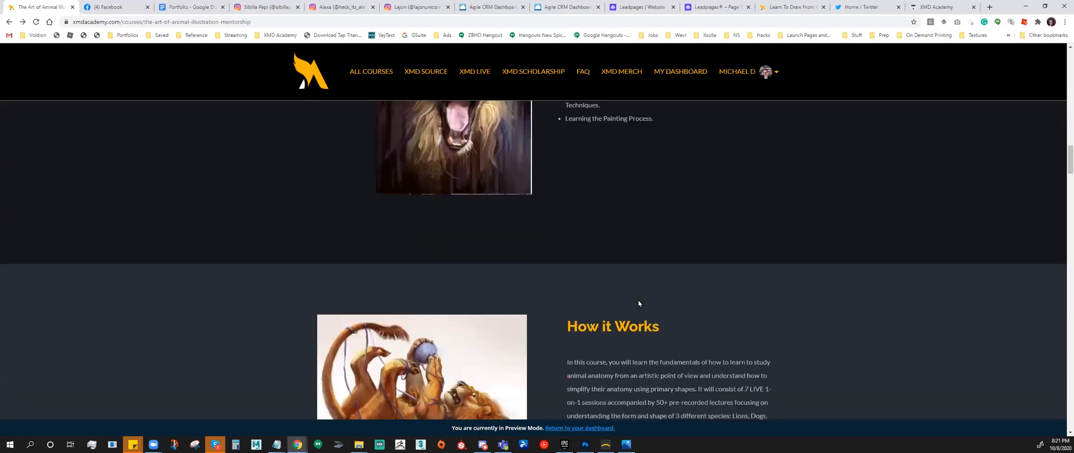
scroll(639, 300, "down", 15)
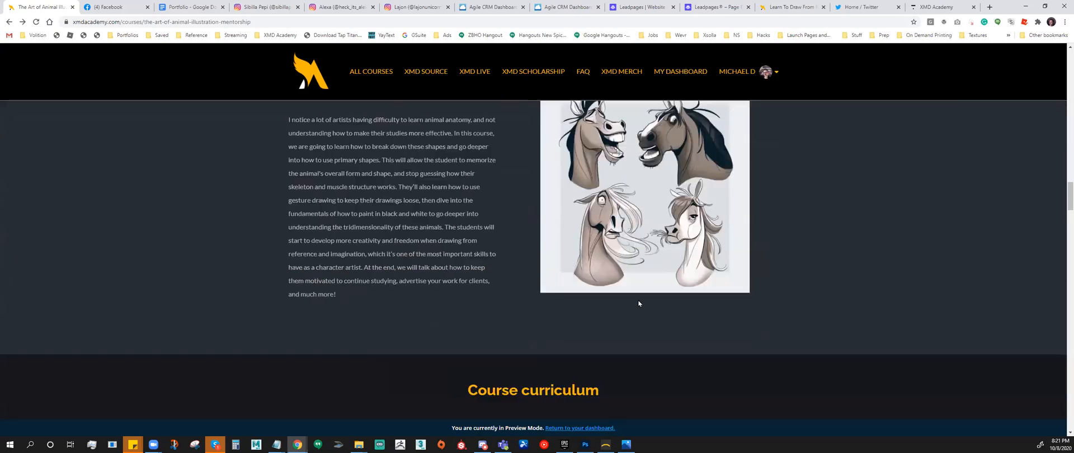
scroll(638, 299, "down", 10)
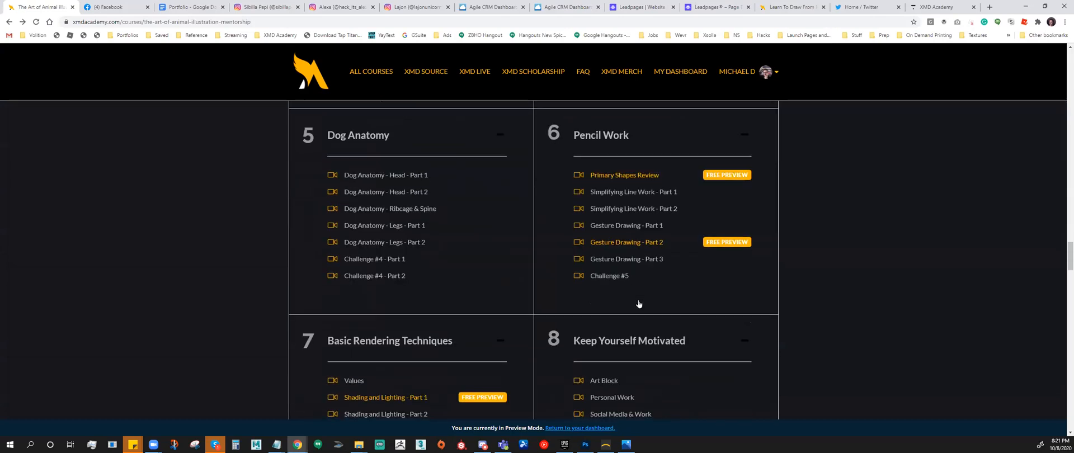
scroll(661, 277, "up", 4)
scroll(668, 273, "up", 4)
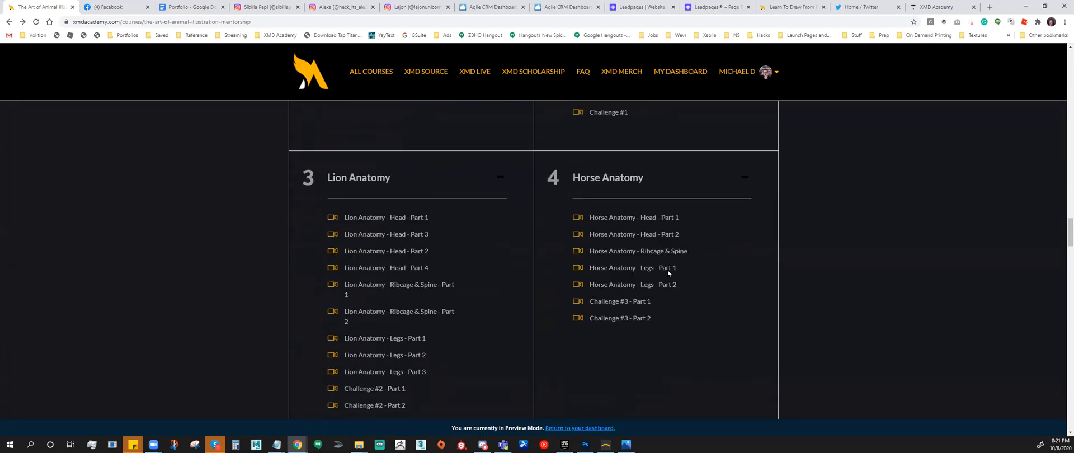
scroll(668, 269, "up", 9)
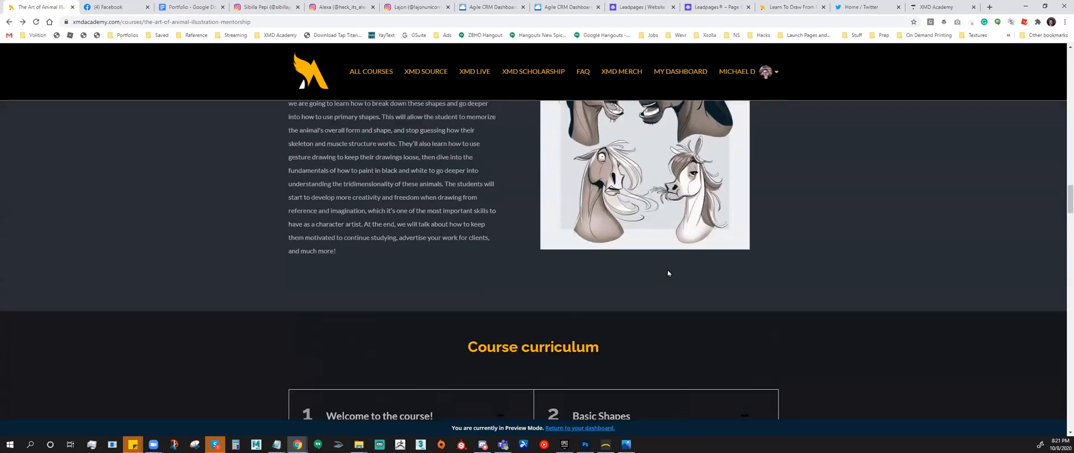
scroll(667, 270, "down", 6)
scroll(668, 273, "down", 9)
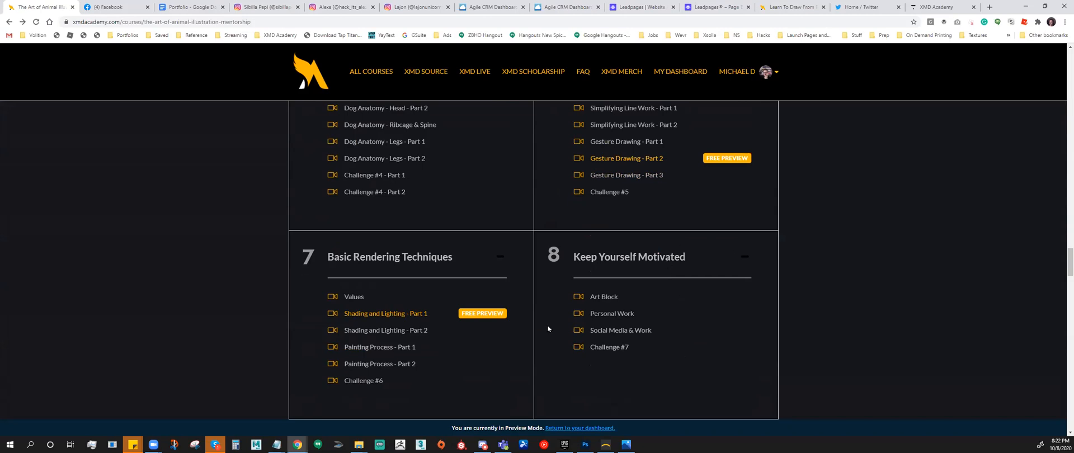
- Examine the second pricing section, the FAQ and the software and traditional tool requirements, through to the instructor and company sections
scroll(478, 311, "down", 12)
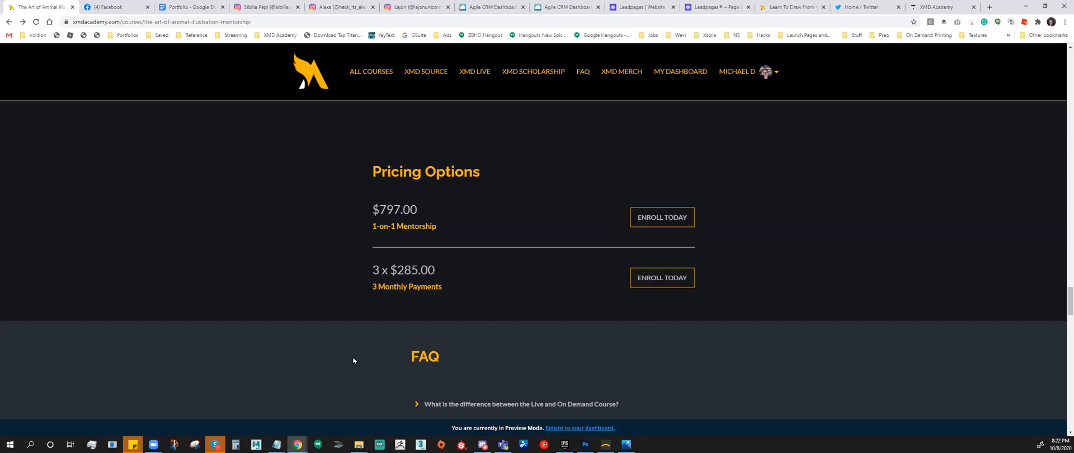
scroll(397, 349, "down", 5)
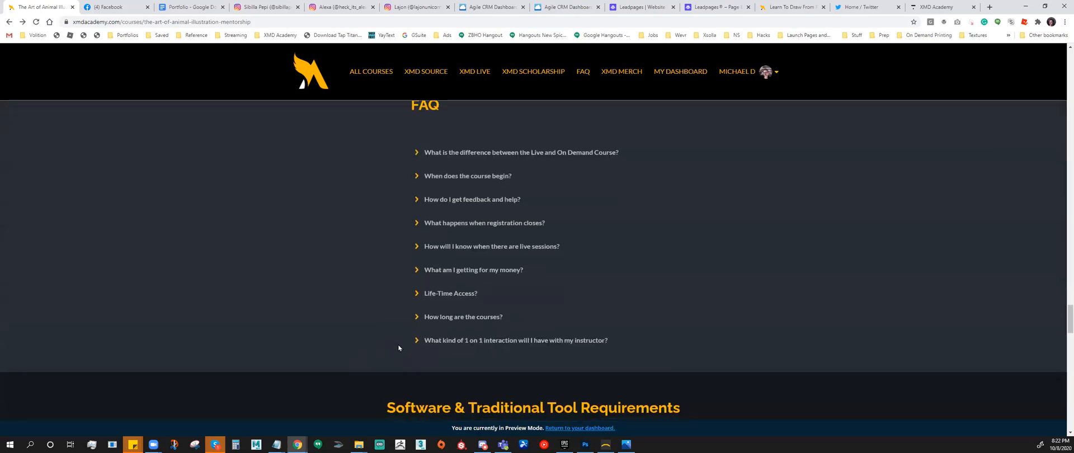
scroll(398, 349, "down", 2)
scroll(398, 346, "down", 3)
scroll(398, 346, "up", 1)
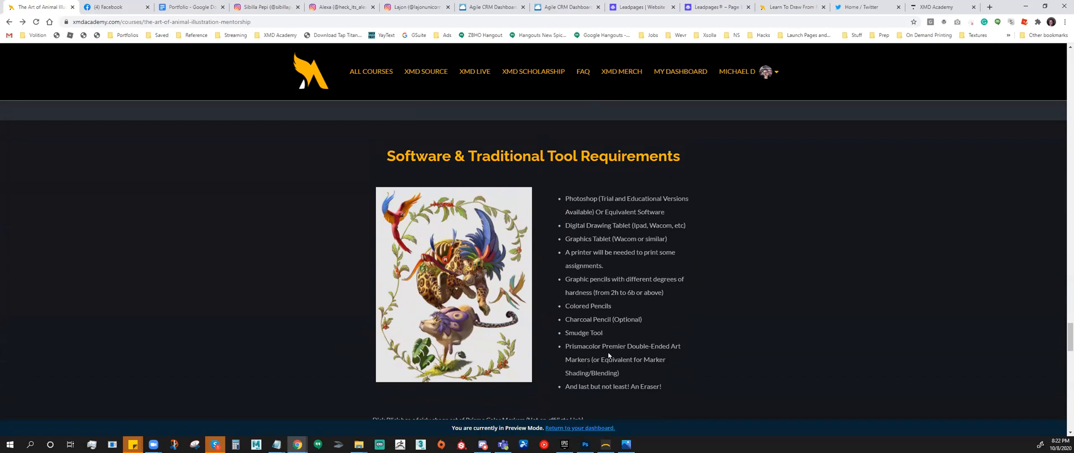
scroll(609, 360, "down", 1)
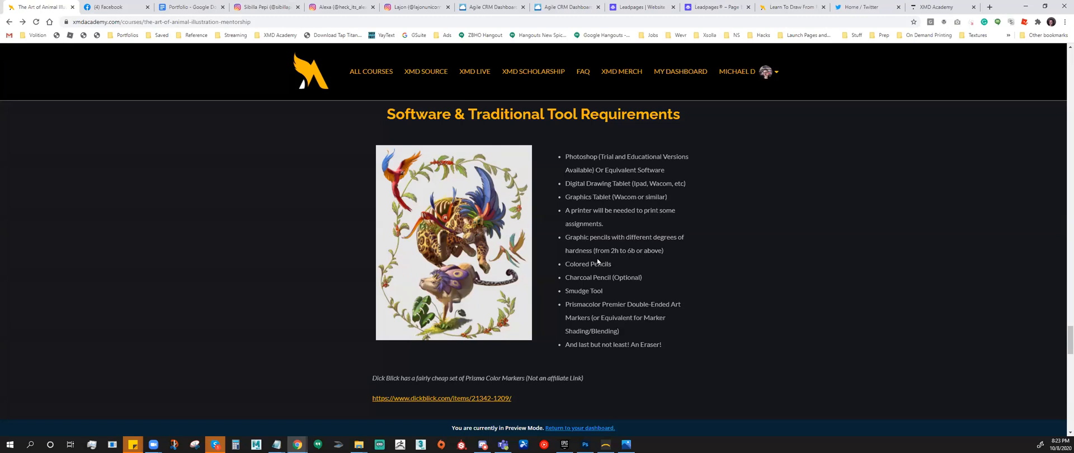
scroll(591, 307, "down", 7)
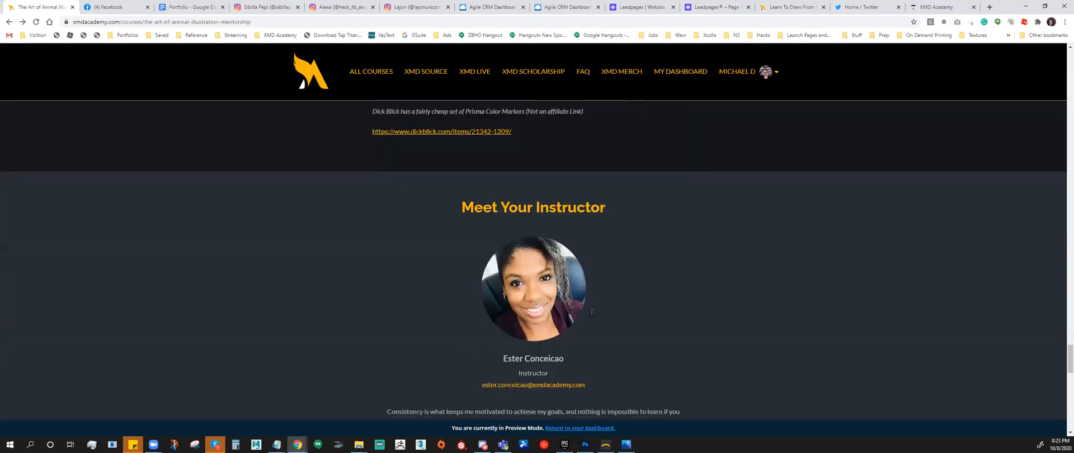
scroll(591, 317, "down", 12)
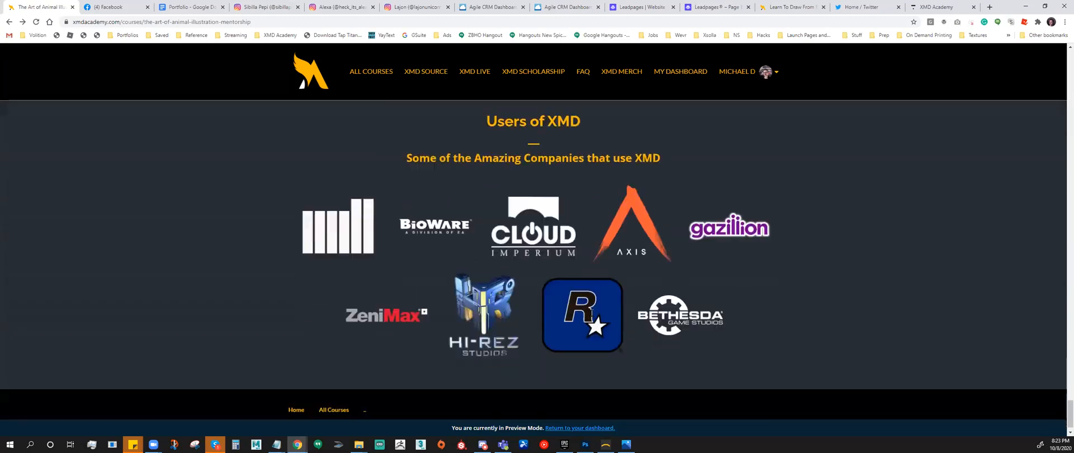
- Revisit the About the Course, Pricing Options and mentorship journey sections, and return to the course page's title banner
scroll(591, 316, "up", 20)
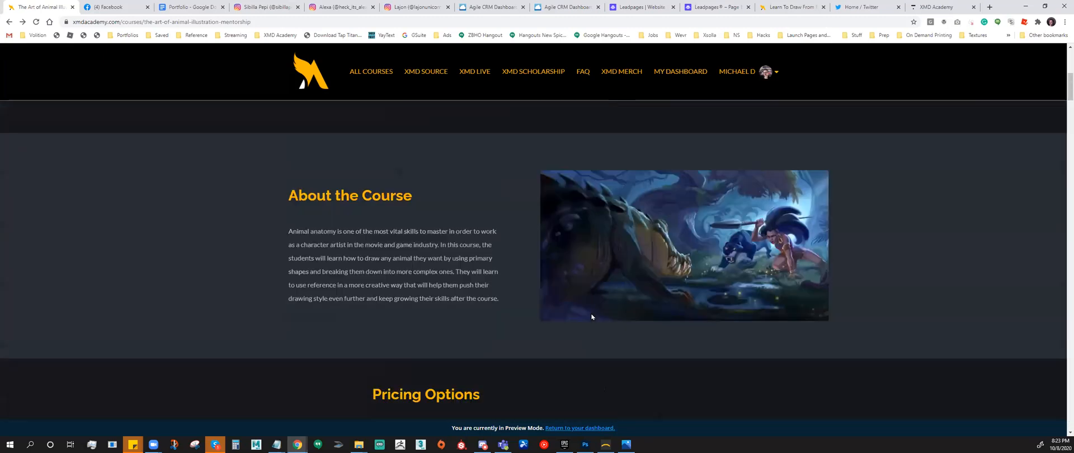
scroll(591, 317, "down", 5)
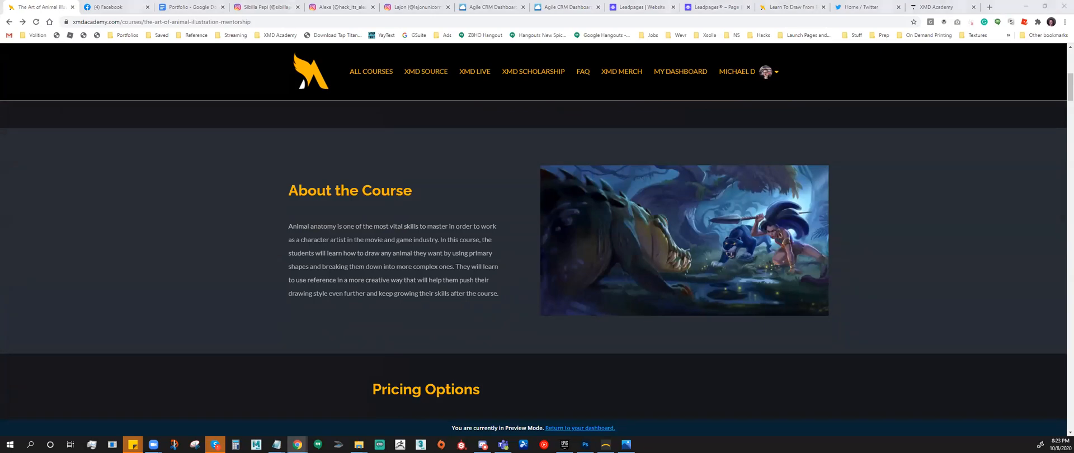
scroll(434, 312, "down", 4)
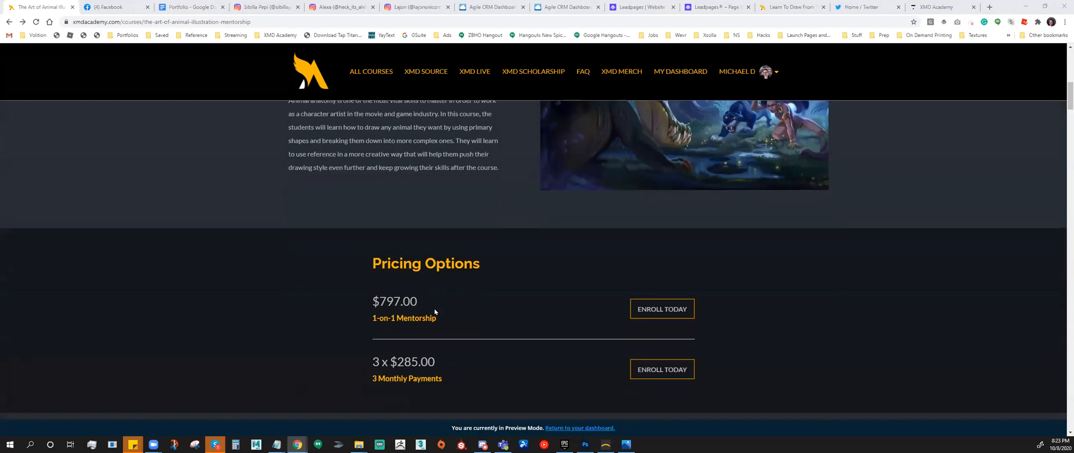
scroll(435, 312, "up", 4)
scroll(435, 311, "up", 5)
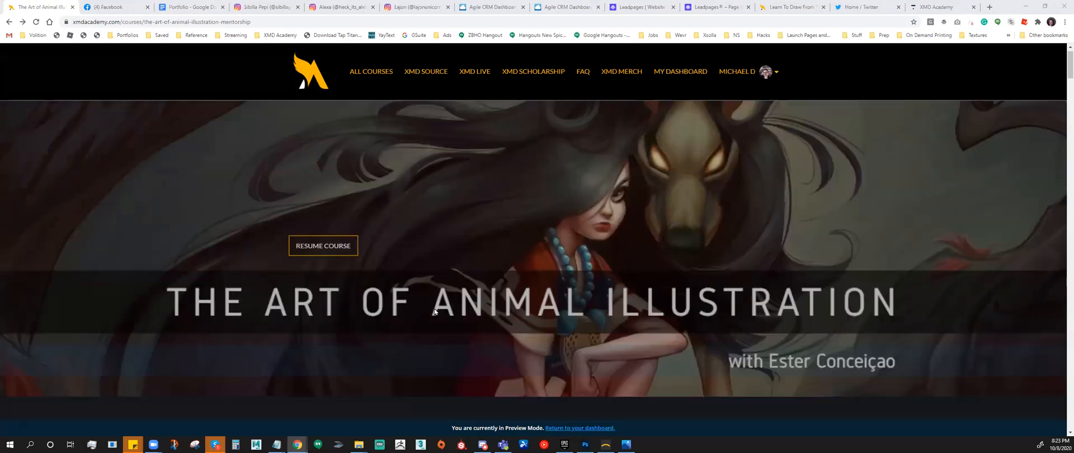
scroll(435, 312, "down", 1)
scroll(435, 312, "down", 5)
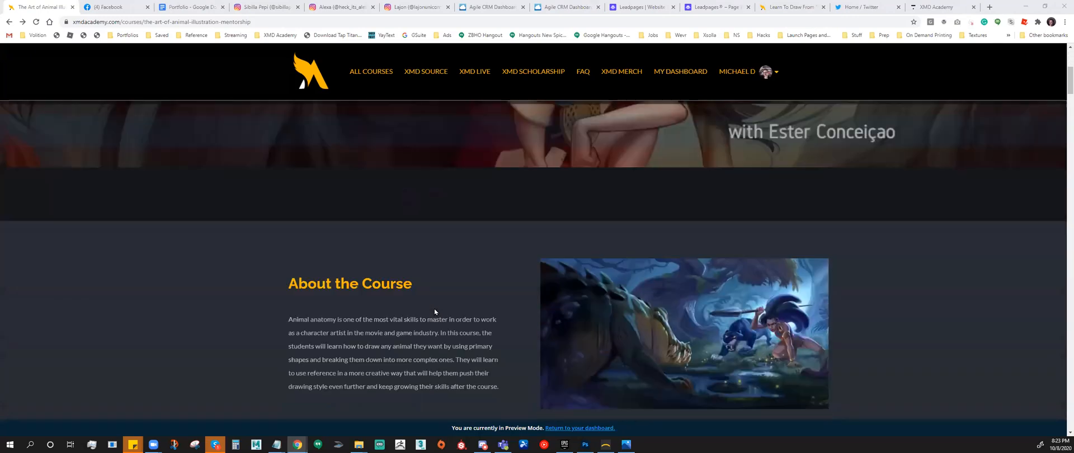
scroll(434, 312, "down", 9)
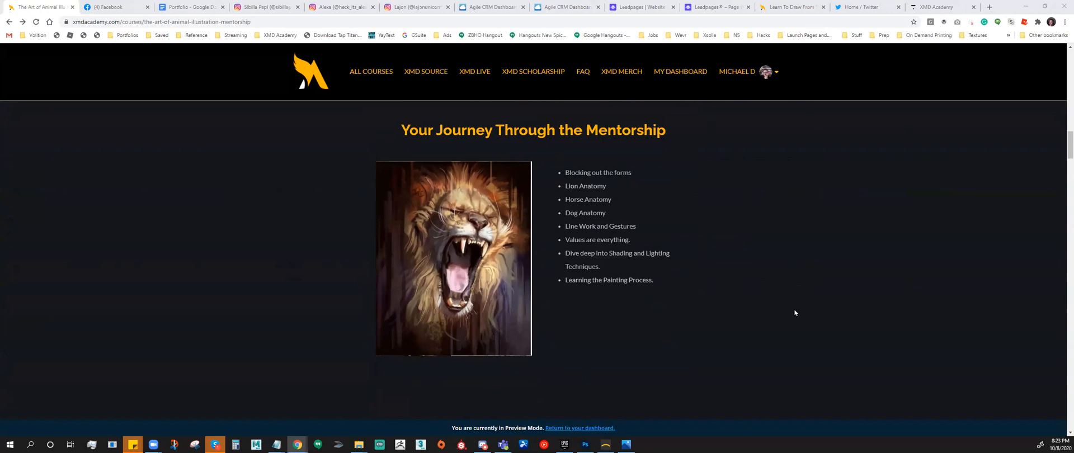
scroll(795, 313, "up", 20)
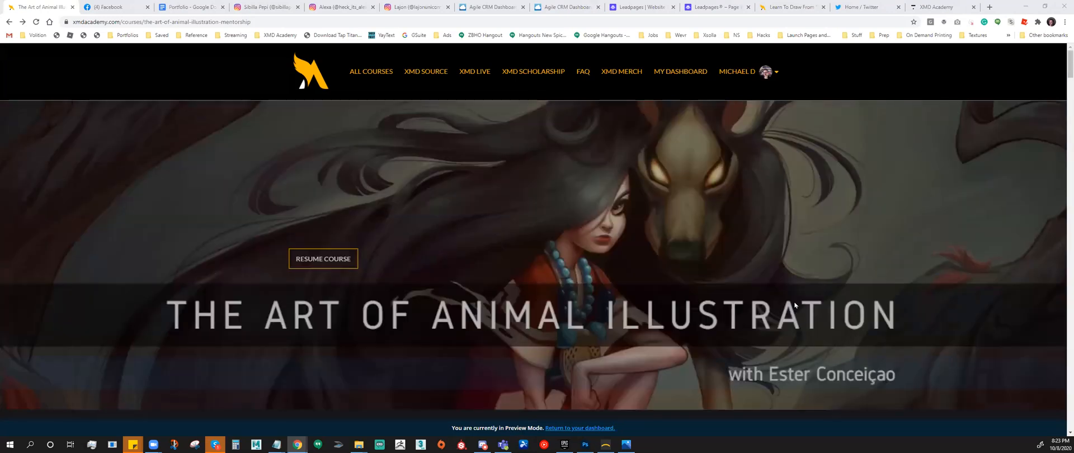
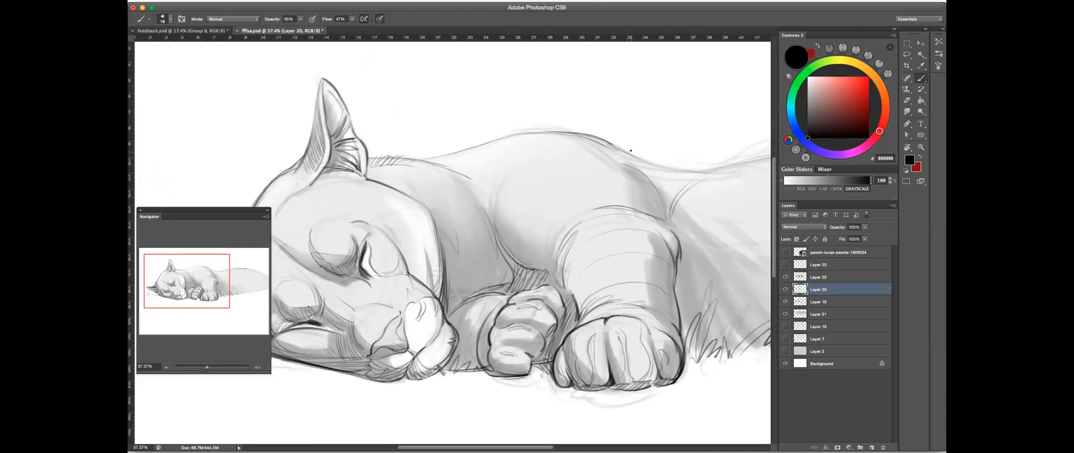
- Switch back to Layer 20, set the brush opacity to 86% and strengthen the contour along the cougar's back
left_click(603, 152, "ctrl")
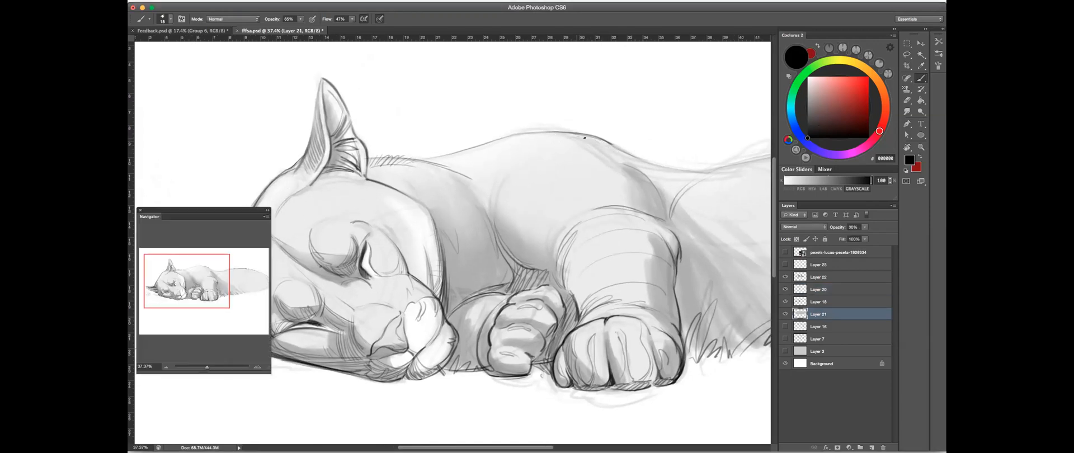
left_click_drag(300, 20, 312, 28)
left_click(797, 291)
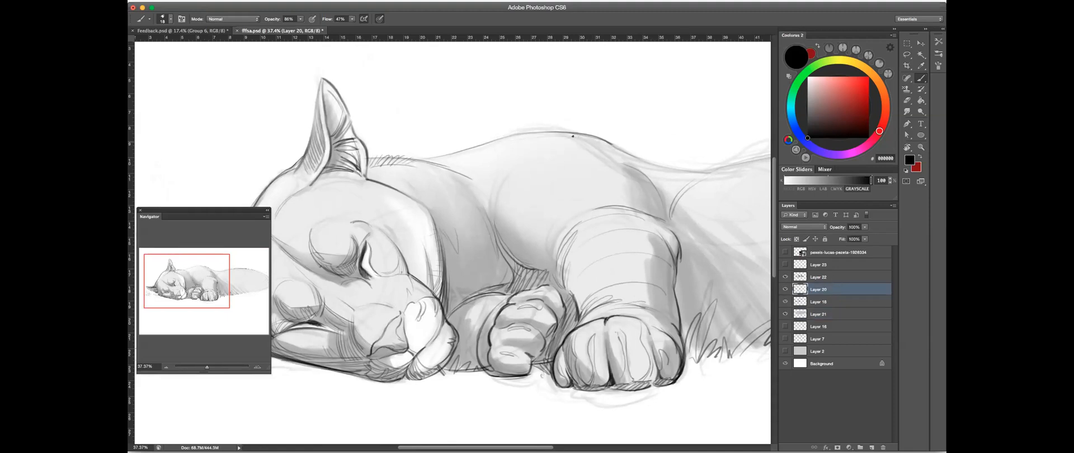
left_click_drag(551, 136, 537, 136)
- Set the brush opacity to 57% and sketch curved form lines over the cougar's shoulder
mouse_move(300, 19)
left_mouse_down()
mouse_move(304, 30)
mouse_move(290, 30)
left_mouse_up()
left_click(524, 139)
left_click_drag(521, 160, 489, 180)
mouse_move(519, 151)
left_mouse_down()
mouse_move(498, 167)
mouse_move(495, 200)
left_mouse_up()
left_click_drag(510, 164, 495, 199)
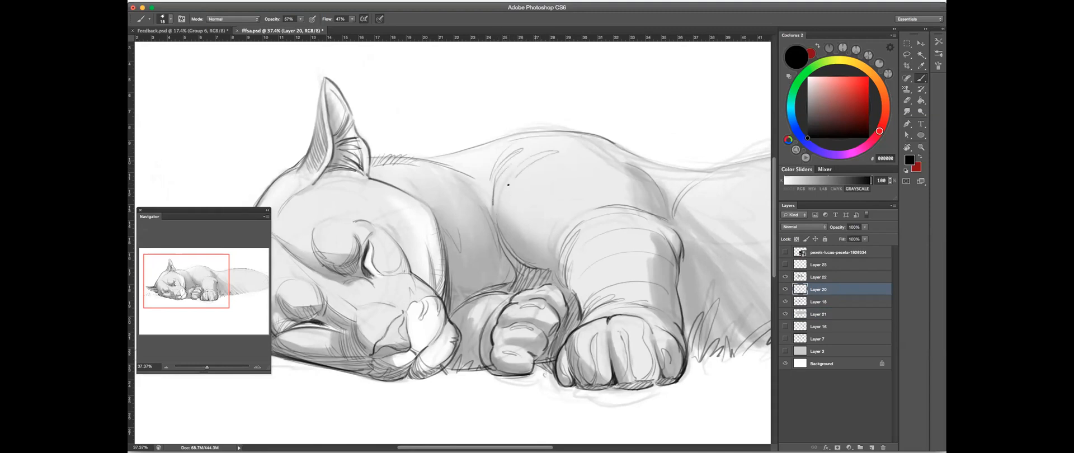
mouse_move(590, 172)
left_mouse_down()
mouse_move(552, 196)
mouse_move(572, 192)
left_mouse_up()
- Load the _SOFT 100% eraser preset and lighten the curved lines on the shoulder
left_click_drag(419, 190, 895, 103)
left_click(908, 100)
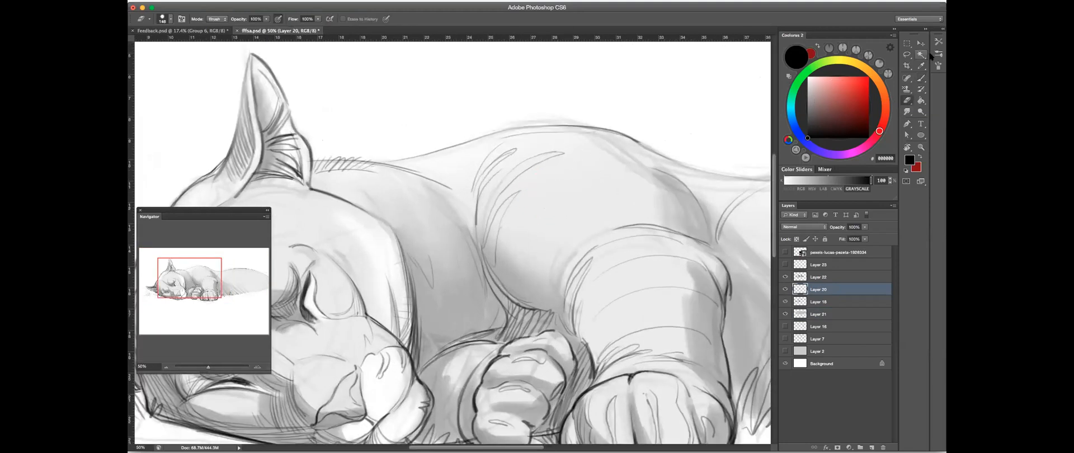
left_click(938, 45)
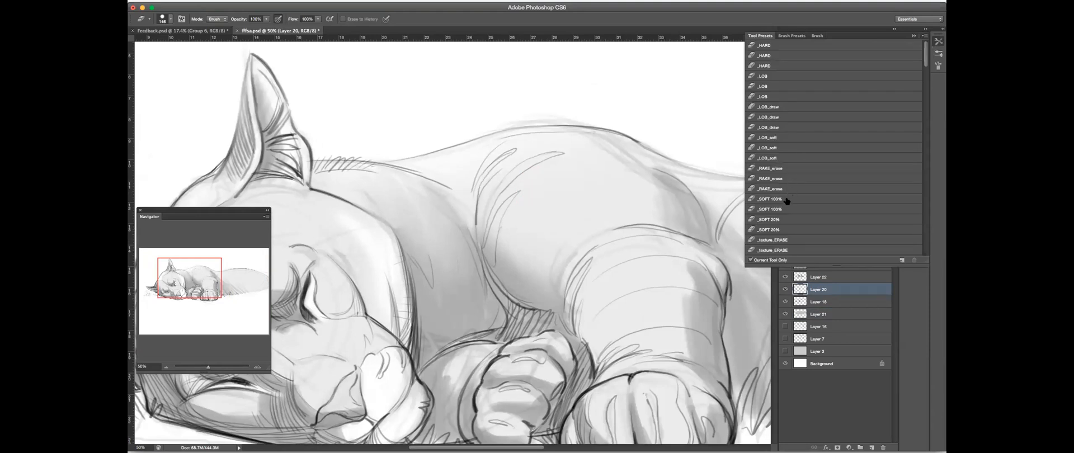
left_click(789, 210)
left_click(715, 18)
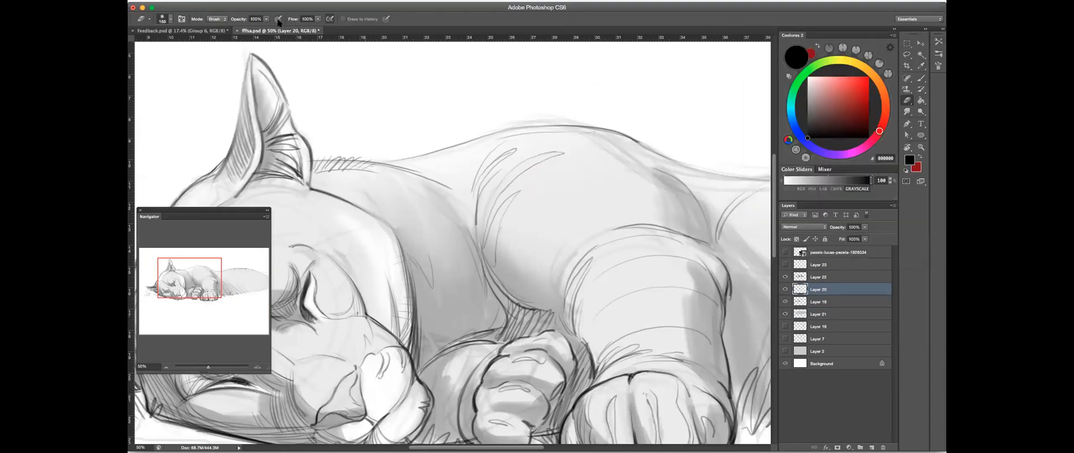
mouse_move(542, 179)
left_mouse_down()
mouse_move(565, 153)
mouse_move(533, 216)
mouse_move(511, 190)
left_mouse_up()
- Add fine brush hatching along the shoulder fold and chest edge, softening the strokes with the eraser where needed
left_click(921, 78)
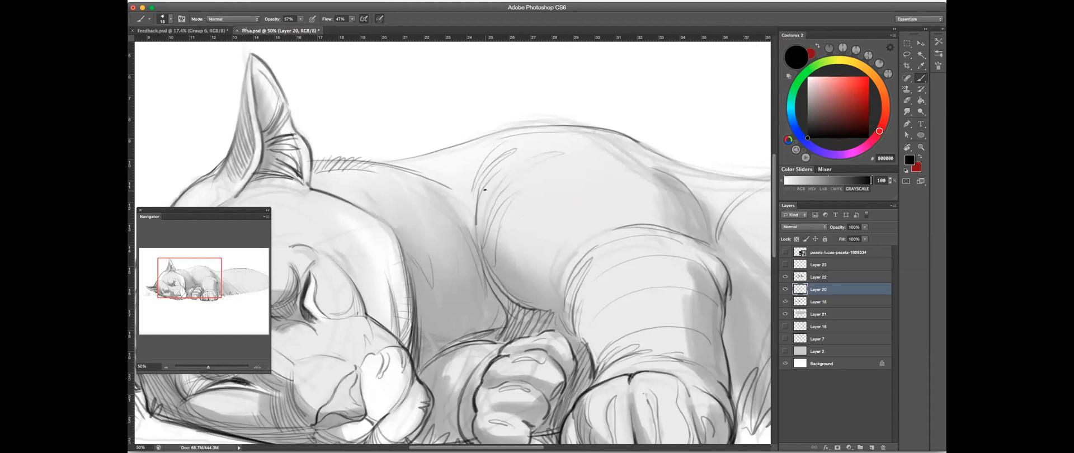
mouse_move(506, 179)
left_mouse_down()
mouse_move(501, 193)
mouse_move(509, 182)
left_mouse_up()
left_click(905, 102)
left_click(921, 79)
left_click_drag(522, 245, 525, 246)
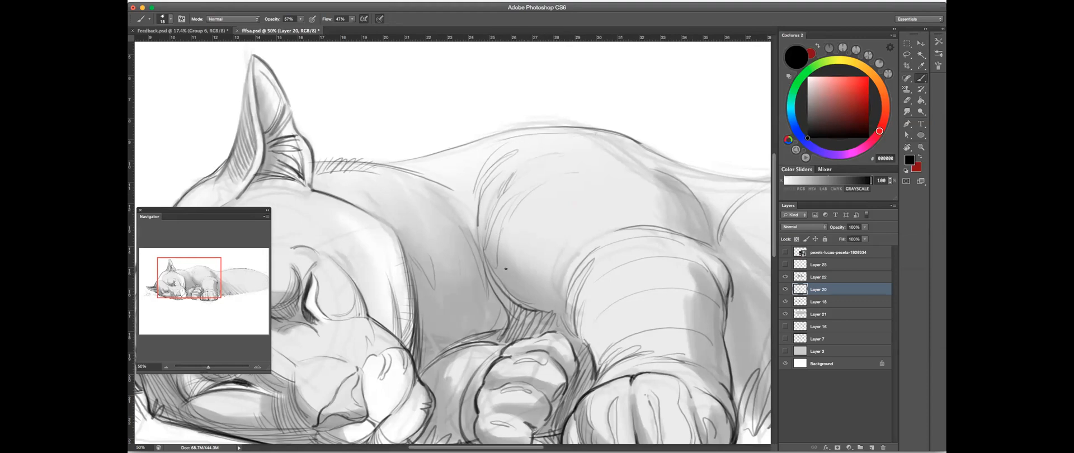
left_click_drag(556, 239, 622, 244)
- Soften the line at the top of the back with the eraser and lightly redraw the contour toward the neck
left_click(908, 101)
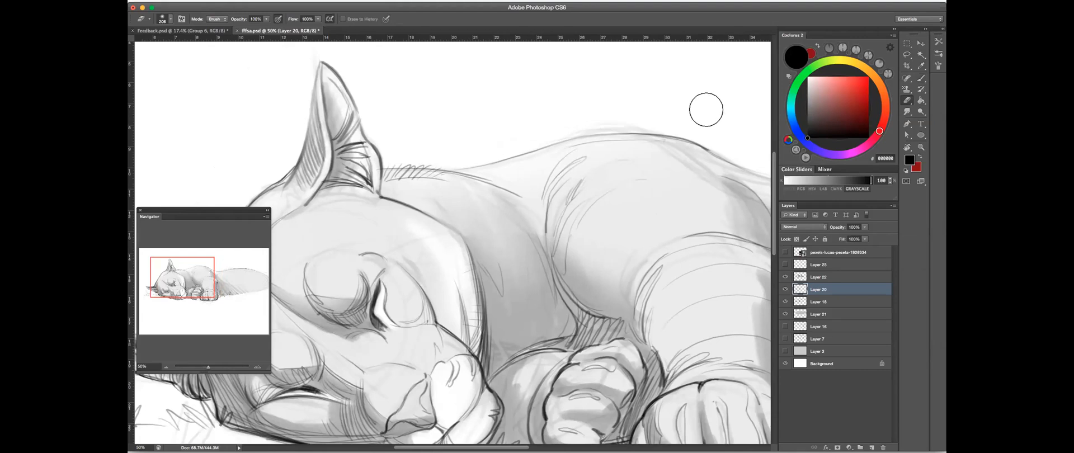
left_click_drag(620, 116, 593, 128)
left_click(921, 78)
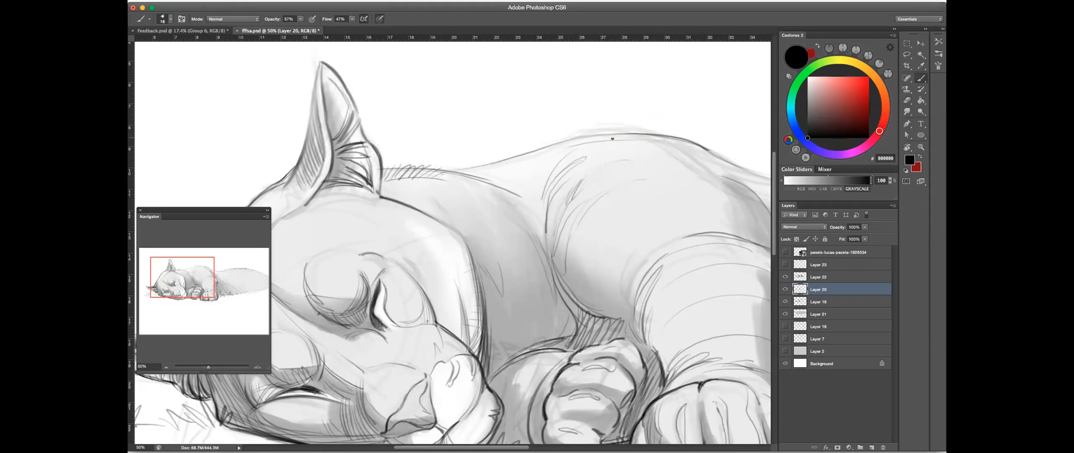
mouse_move(559, 185)
left_mouse_down()
mouse_move(578, 149)
mouse_move(607, 133)
left_mouse_up()
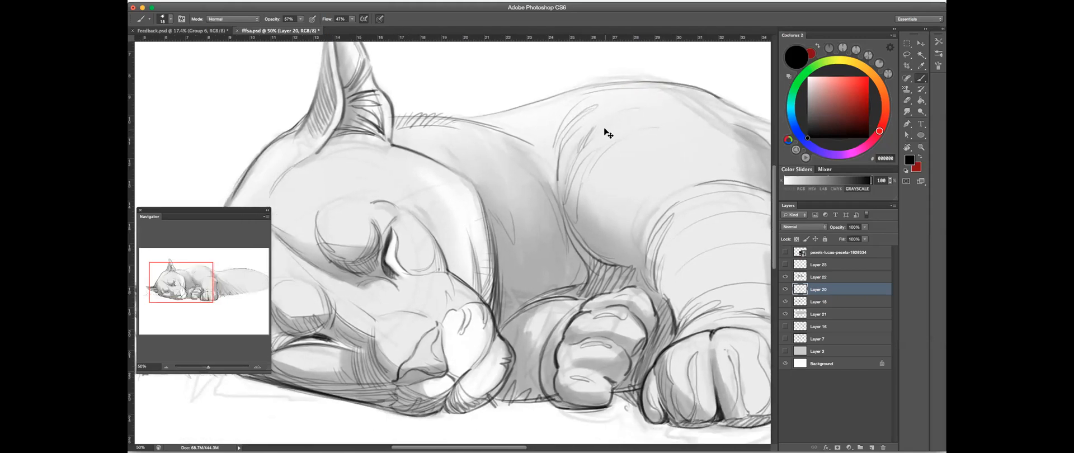
left_click_drag(556, 155, 586, 162)
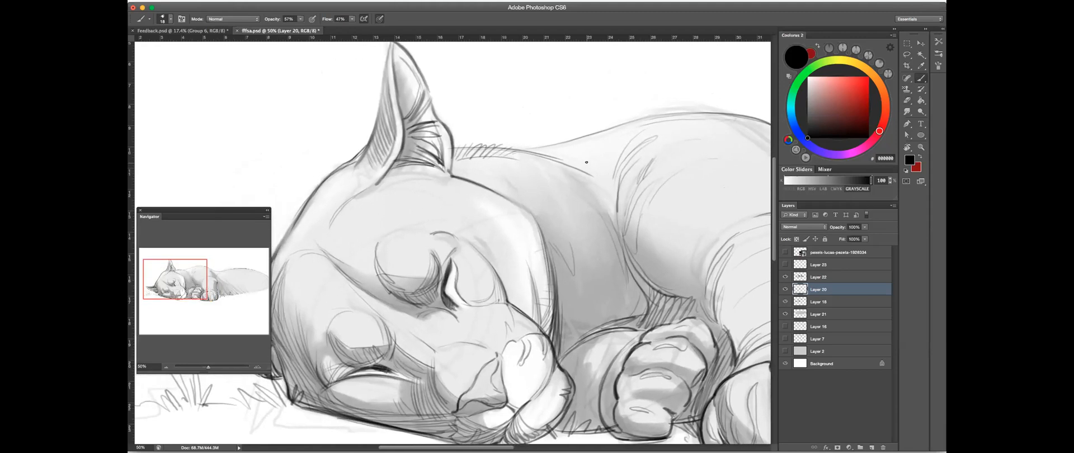
left_click_drag(625, 219, 606, 192)
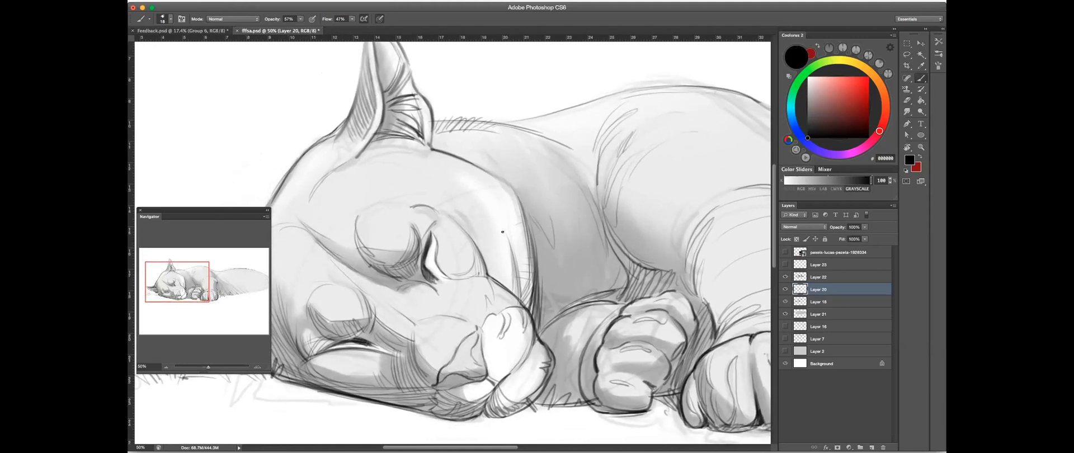
left_click_drag(475, 191, 513, 261)
key("super+alt+z")
key("super+alt+z")
- Set the brush opacity to 38% and hatch light fur strokes along the outer edge of the cheek
left_click(300, 19)
left_click_drag(301, 27, 293, 27)
left_click_drag(526, 199, 568, 161)
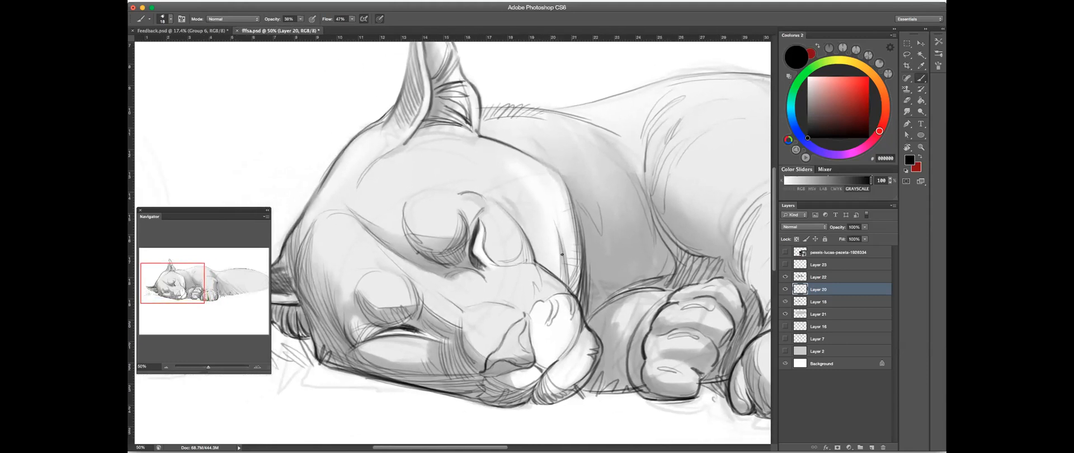
left_click_drag(560, 227, 614, 250)
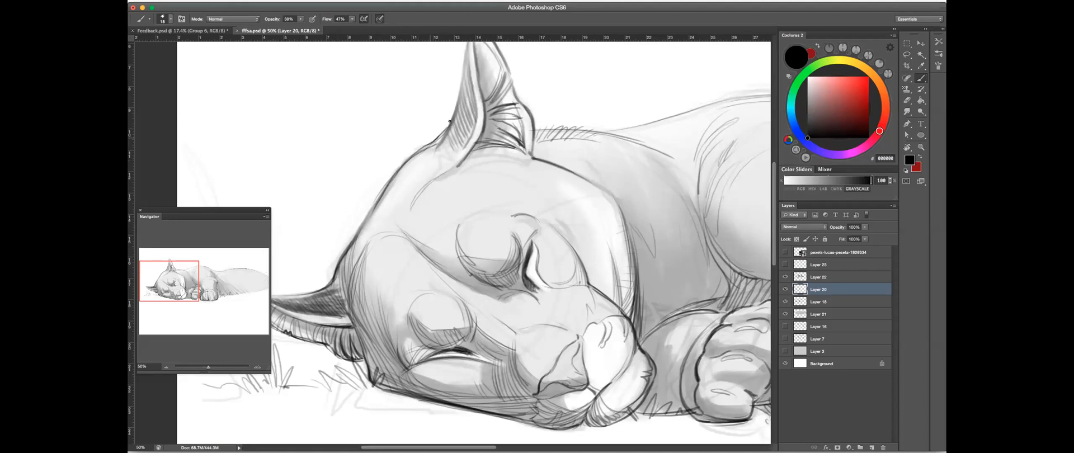
- Clean up the outer edge of the upright ear with the eraser and redraw its contour down to the head
scroll(473, 129, "up", 3)
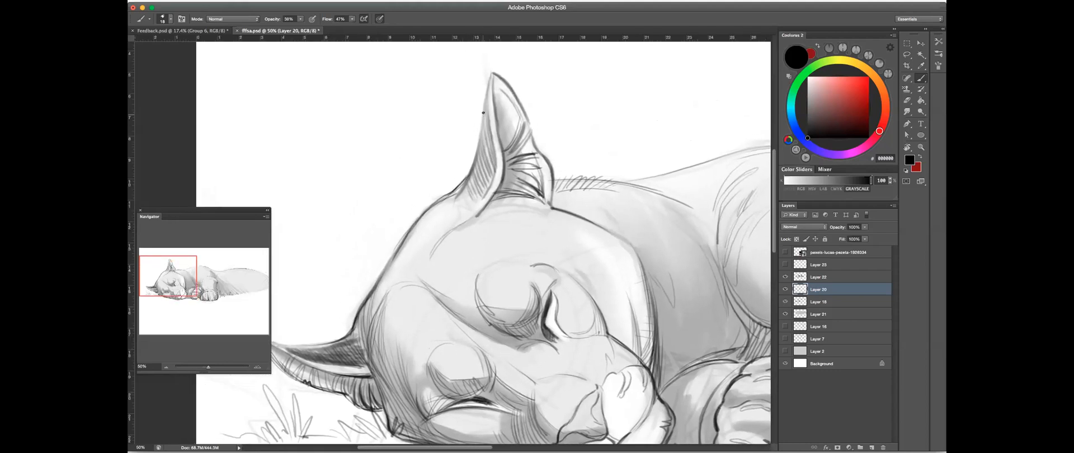
key("e")
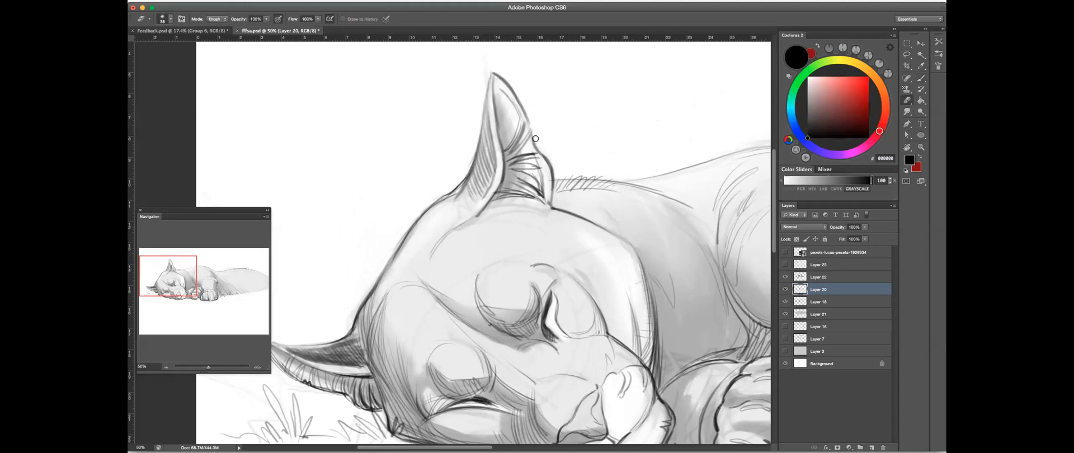
left_click_drag(474, 147, 470, 165)
left_click(922, 79)
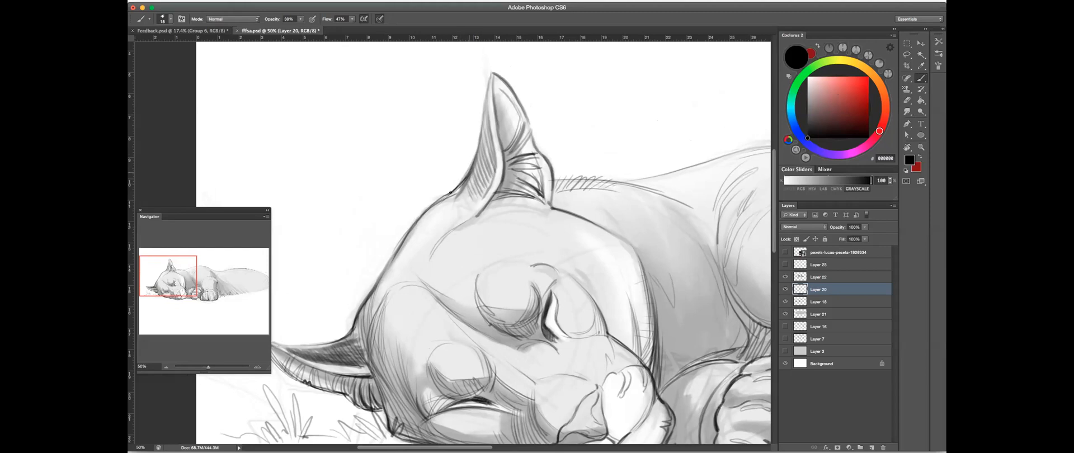
left_click_drag(457, 232, 516, 183)
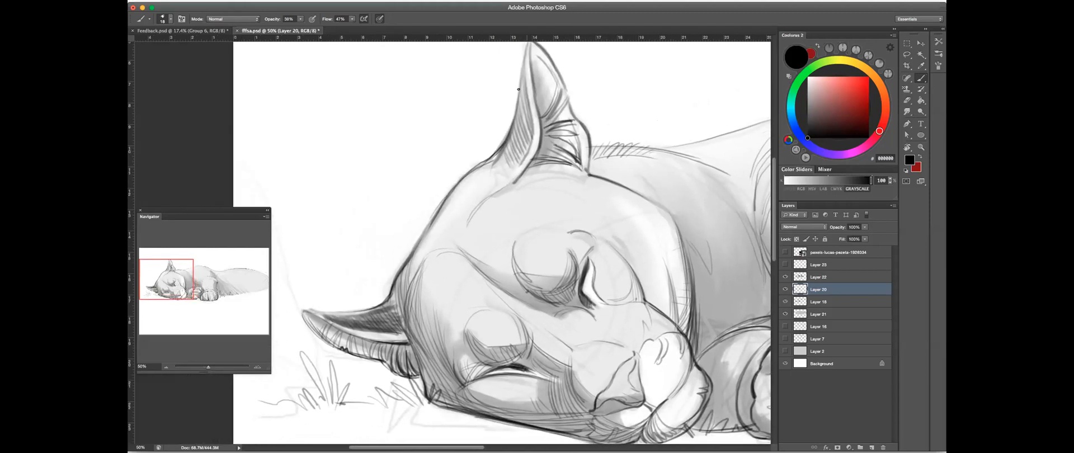
mouse_move(523, 73)
left_mouse_down()
mouse_move(509, 134)
mouse_move(554, 93)
mouse_move(513, 119)
mouse_move(525, 118)
mouse_move(505, 143)
mouse_move(527, 111)
mouse_move(524, 82)
mouse_move(530, 109)
mouse_move(505, 152)
left_mouse_up()
left_click_drag(521, 189, 523, 194)
- Rotate the canvas, check Layer 20 by toggling its visibility, then fade the upright ear's hatching and redraw it
key("r")
left_click_drag(595, 108, 786, 292)
left_click(786, 291)
left_click(786, 291)
left_click(785, 291)
left_click(786, 290)
key("e")
mouse_move(506, 280)
left_mouse_down()
mouse_move(518, 281)
mouse_move(494, 279)
left_mouse_up()
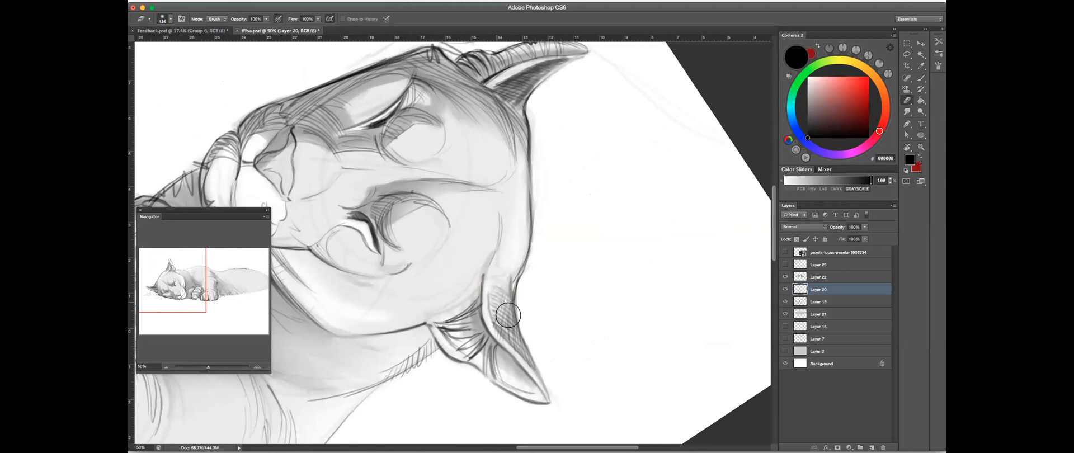
key("b")
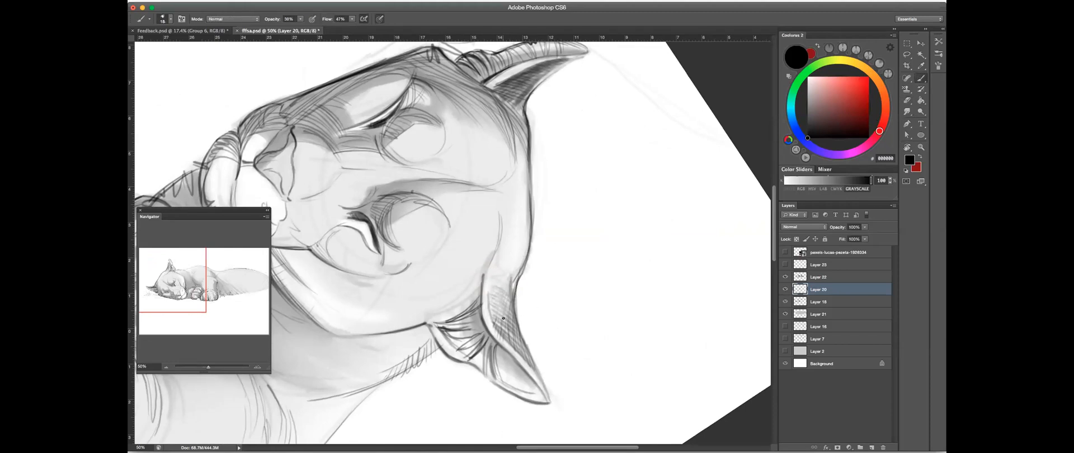
mouse_move(509, 313)
left_mouse_down()
mouse_move(508, 298)
mouse_move(529, 305)
mouse_move(530, 171)
left_mouse_up()
- Set the brush opacity to 54%, add cross-hatching to the back of the upright ear and rotate the canvas back toward level
left_click(302, 20)
left_click_drag(302, 27, 309, 27)
mouse_move(533, 212)
left_mouse_down()
mouse_move(540, 233)
mouse_move(517, 183)
left_mouse_up()
mouse_move(523, 216)
left_mouse_down()
mouse_move(505, 168)
mouse_move(558, 167)
mouse_move(580, 235)
left_mouse_up()
key("r")
left_click_drag(604, 136, 532, 166)
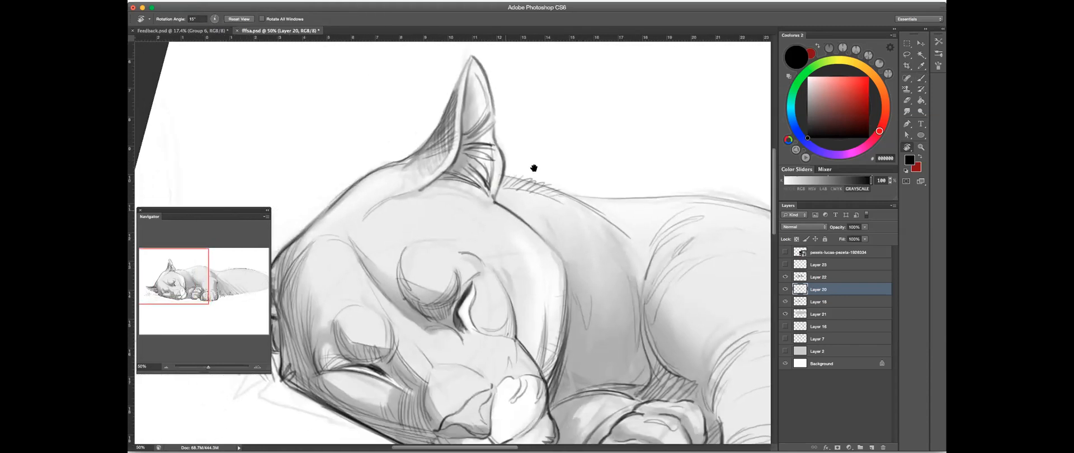
- Raise the opacity of Layer 21 slightly and make Layer 20 active again
left_click(820, 316)
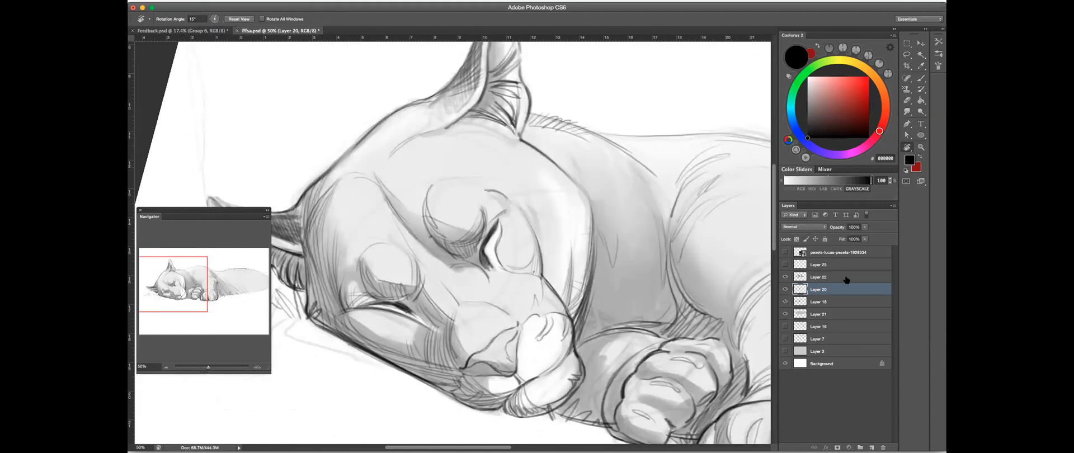
left_click(865, 228)
left_click_drag(863, 236, 867, 236)
left_click(825, 290)
- Straighten the canvas and add light brush strokes around the closed eye and the outer edge of the cheek
left_click_drag(604, 183, 568, 156)
key("b")
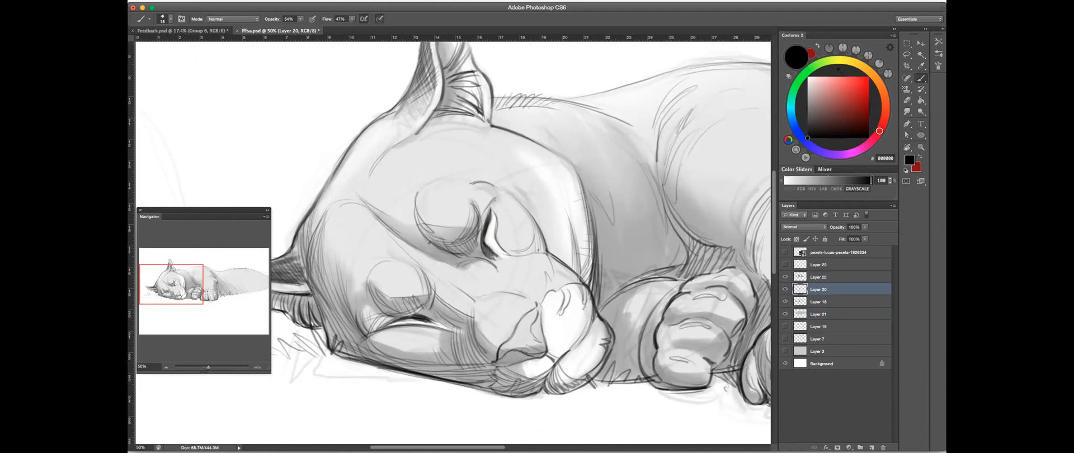
left_click_drag(494, 168, 529, 207)
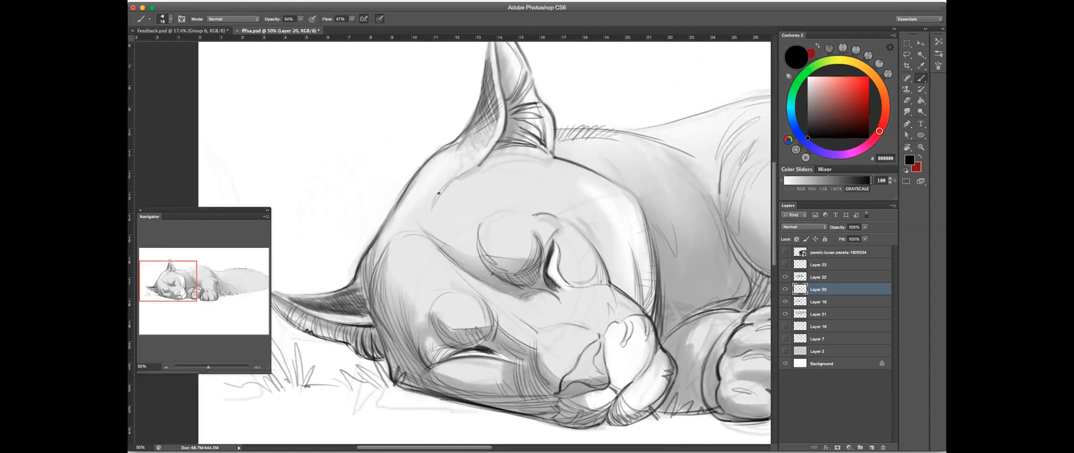
- Try a curved contour around the forehead, set the brush opacity to 40% and undo the trial strokes
mouse_move(421, 205)
left_mouse_down()
mouse_move(478, 173)
mouse_move(428, 215)
mouse_move(459, 188)
mouse_move(429, 238)
mouse_move(457, 178)
mouse_move(434, 241)
left_mouse_up()
left_click_drag(301, 19, 296, 29)
left_click(479, 174)
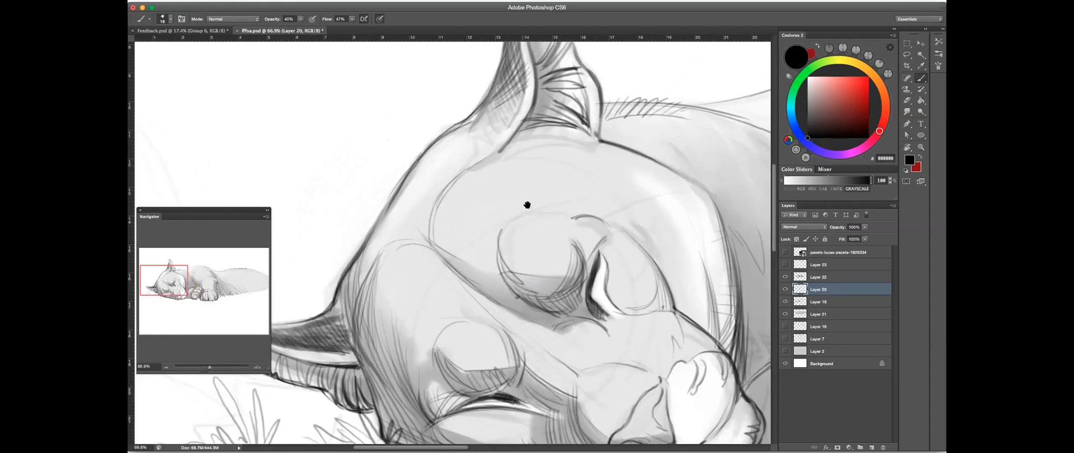
left_click_drag(527, 205, 528, 205)
key("ctrl+alt+z")
key("ctrl+alt+z")
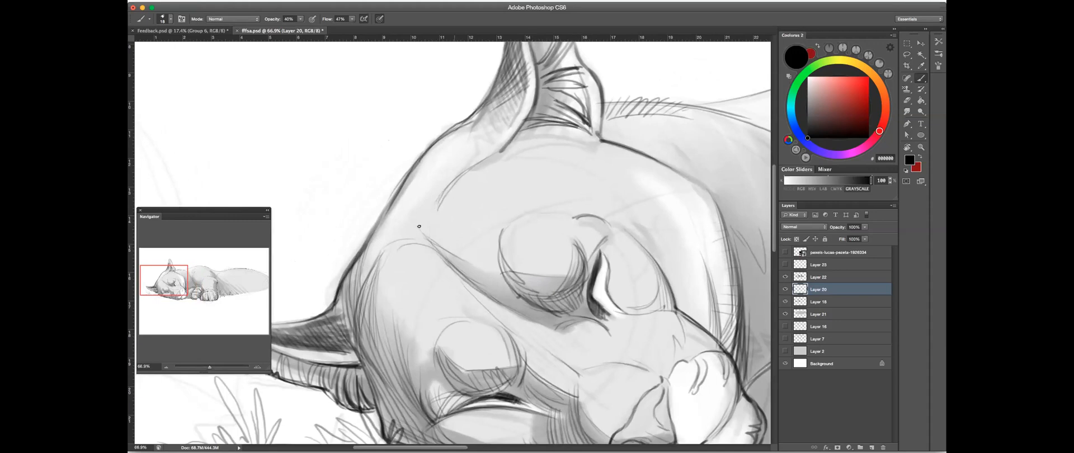
- Draw a lighter forehead curve from the ear base toward the brow and hatch the side of the head beside it
mouse_move(432, 245)
left_mouse_down()
mouse_move(430, 212)
mouse_move(464, 259)
left_mouse_up()
left_click_drag(442, 217, 478, 165)
left_click_drag(425, 222, 433, 179)
left_click_drag(429, 239, 408, 192)
left_click_drag(425, 236, 406, 193)
mouse_move(498, 189)
left_mouse_down()
mouse_move(458, 222)
mouse_move(296, 241)
mouse_move(435, 233)
left_mouse_up()
- Toggle Layer 21's visibility to compare the shading, make it active and erase stray marks around the nose
left_click_drag(622, 322, 577, 286)
scroll(591, 290, "up", 2)
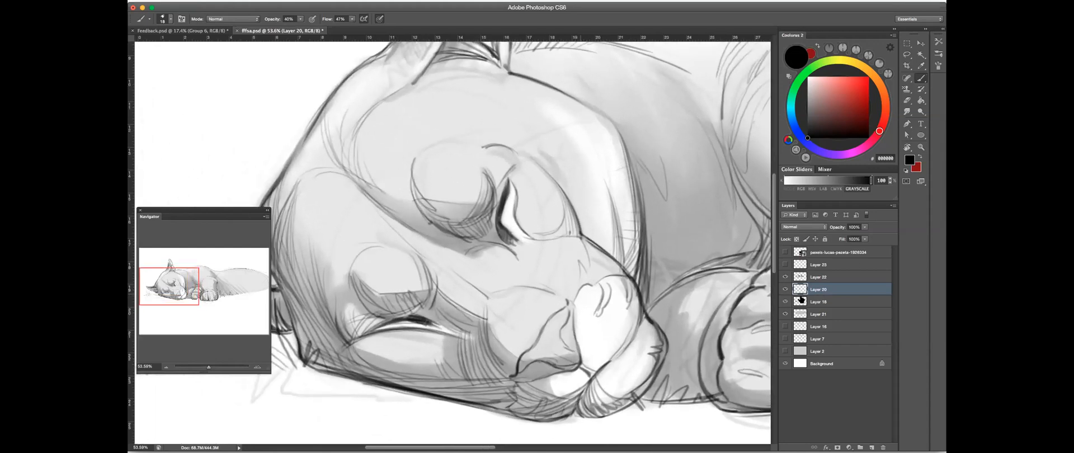
left_click(786, 313)
left_click(786, 314)
left_click(785, 315)
left_click(785, 315)
left_click(827, 314)
left_click(907, 111)
left_click(907, 100)
left_click_drag(566, 301, 553, 322)
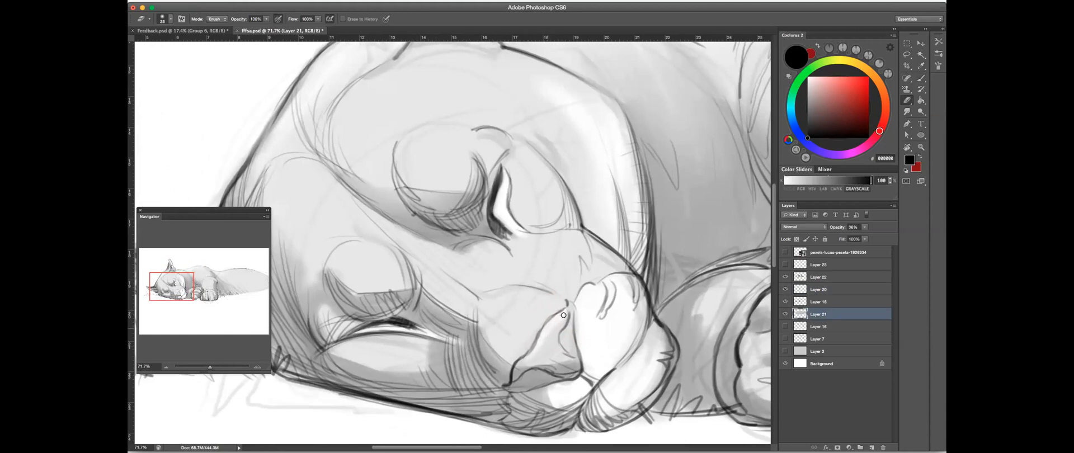
left_click_drag(600, 295, 575, 283)
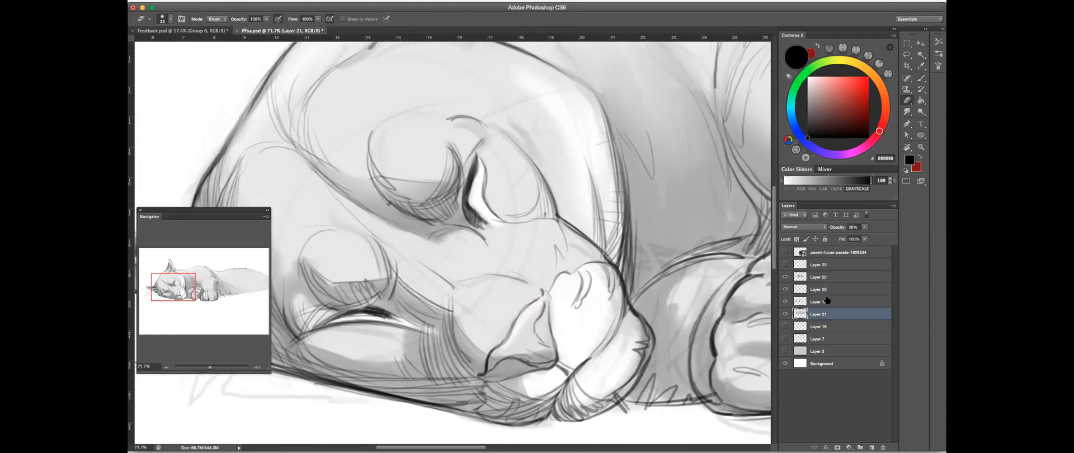
- Toggle Layer 20 and the layer directly below it to compare line work and shading, leaving Layer 20 visible and active
left_click(821, 300)
left_click(784, 302)
left_click(784, 302)
left_click(784, 289)
left_click(784, 290)
left_click(784, 290)
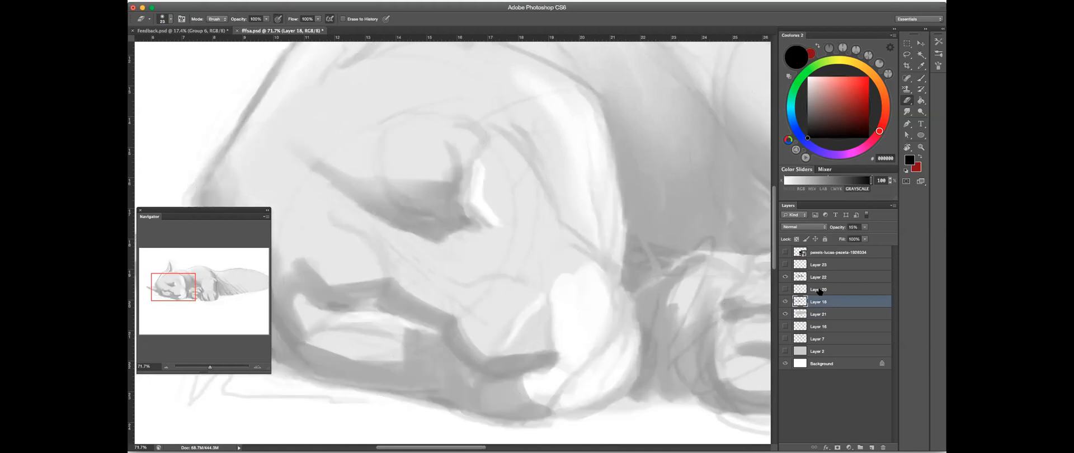
left_click(820, 290)
left_click(784, 290)
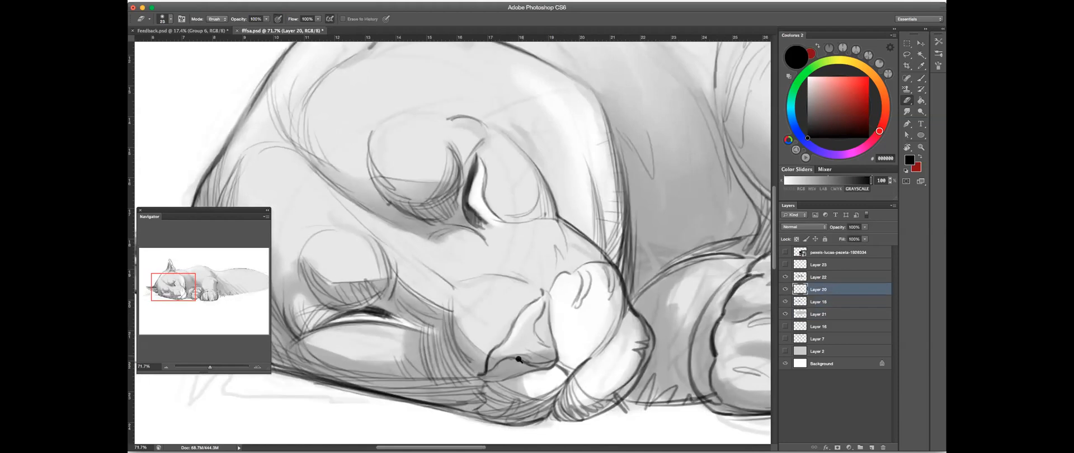
- Darken the underside of the nose and the nostril with brush hatching, setting the brush opacity to 50%
scroll(519, 360, "up", 2)
key("b")
left_click(921, 79)
left_click(918, 76)
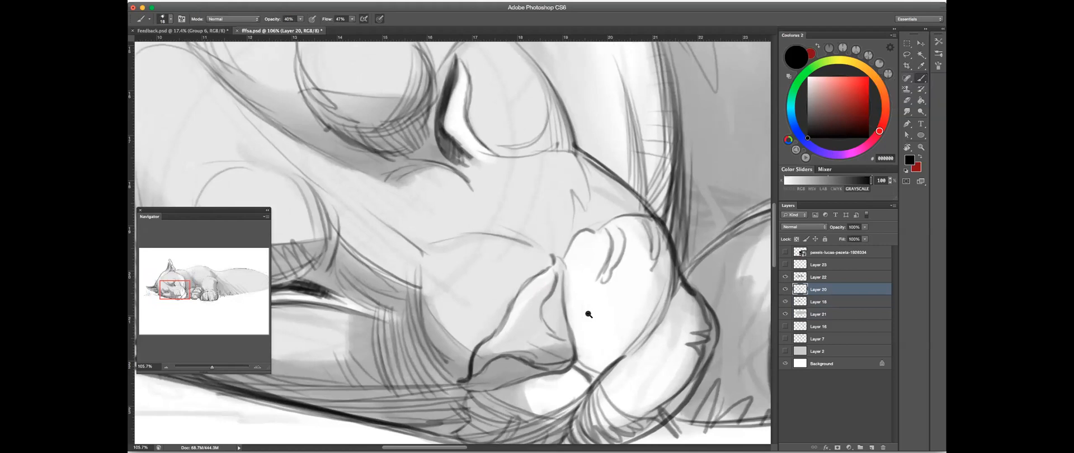
scroll(589, 314, "down", 3)
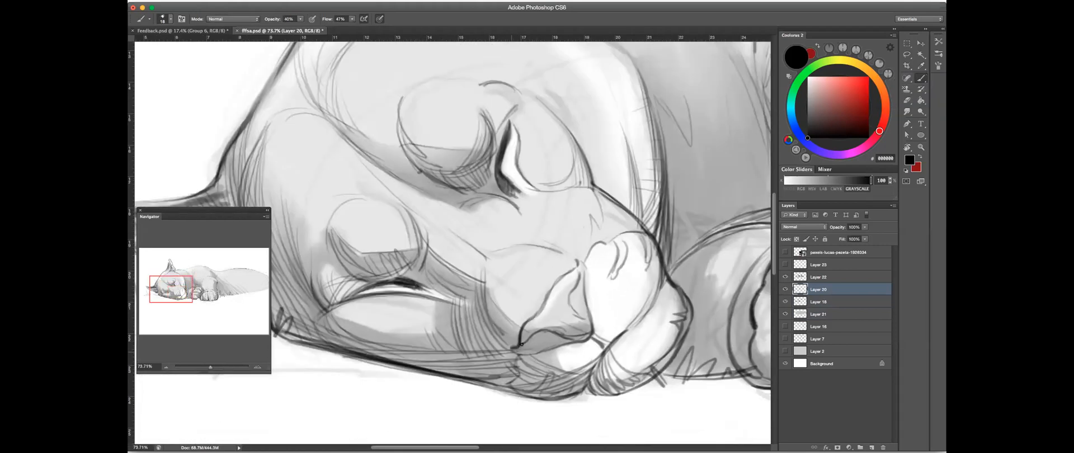
mouse_move(520, 347)
left_mouse_down()
mouse_move(536, 335)
mouse_move(539, 345)
mouse_move(572, 339)
left_mouse_up()
left_click(300, 19)
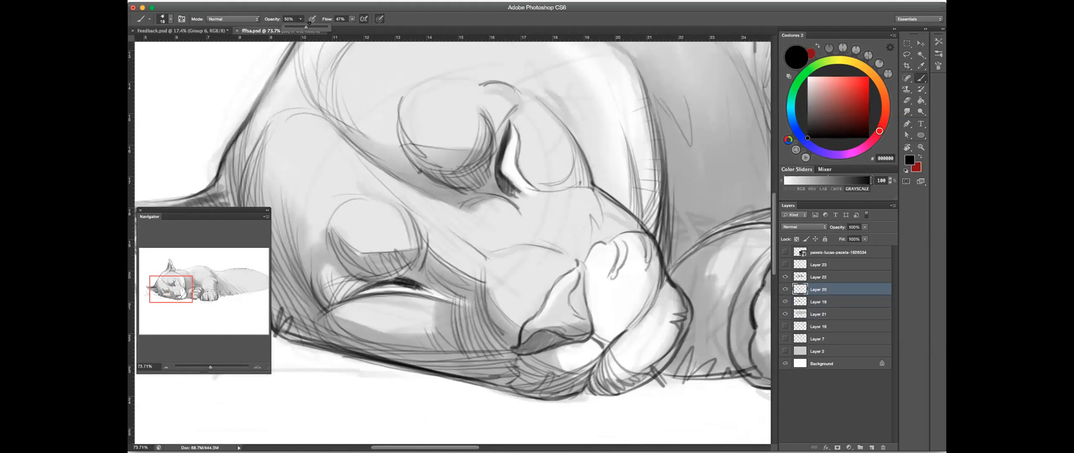
left_click(537, 335)
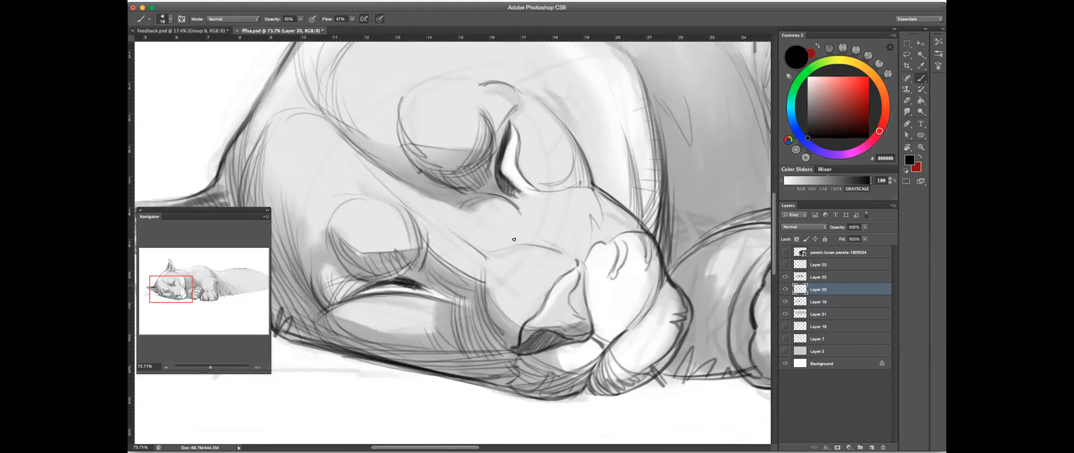
- Darken the near nostril with brush strokes and smudge the tone smooth inside it
left_click_drag(486, 310, 514, 348)
key("r")
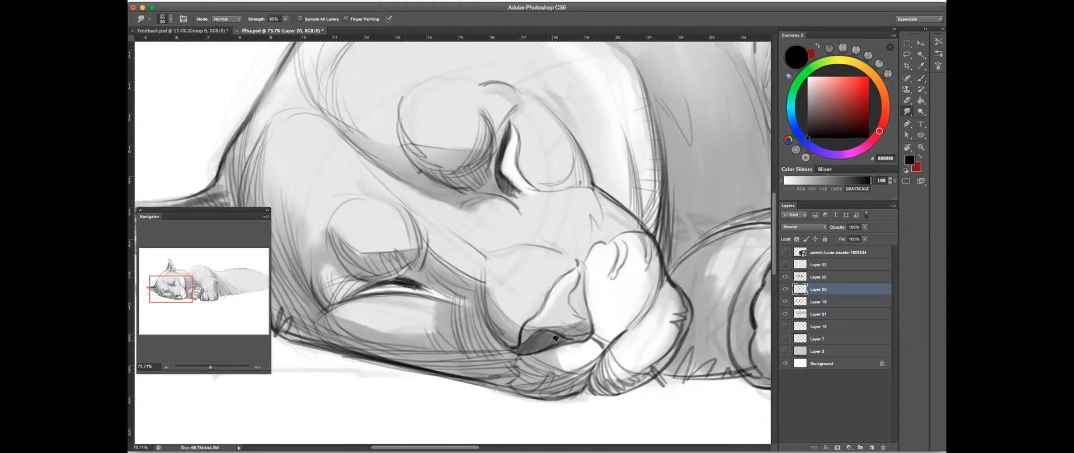
key("b")
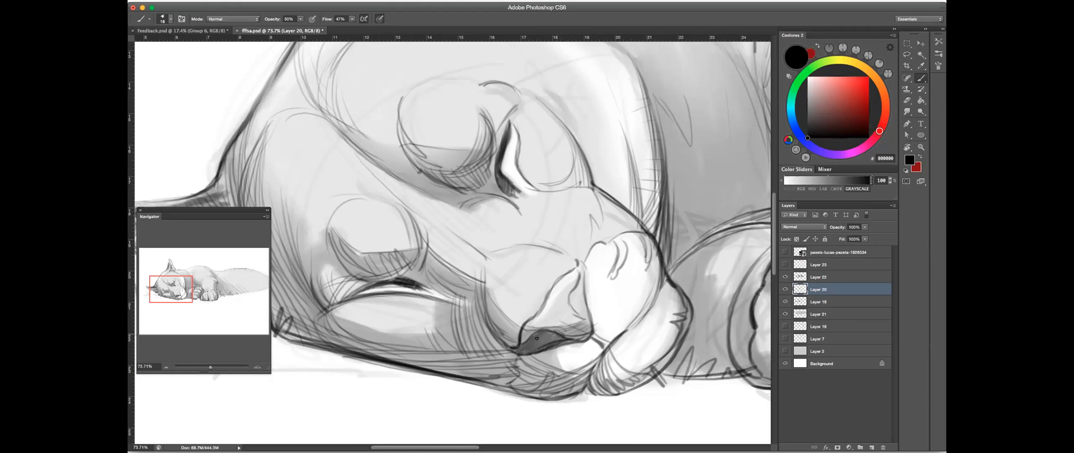
left_click_drag(547, 332, 554, 336)
key("r")
- Rotate the canvas to suit the stroke direction and begin darkening the far nostril with the brush
left_click_drag(608, 292, 508, 295)
left_click(919, 78)
mouse_move(472, 325)
left_mouse_down()
mouse_move(516, 280)
mouse_move(551, 272)
mouse_move(496, 288)
mouse_move(519, 260)
left_mouse_up()
left_click_drag(498, 286, 528, 256)
left_click_drag(506, 283, 537, 261)
key("r")
mouse_move(402, 263)
left_mouse_down()
mouse_move(409, 214)
mouse_move(481, 198)
left_mouse_up()
mouse_move(431, 224)
left_mouse_down()
mouse_move(533, 191)
mouse_move(511, 238)
mouse_move(510, 200)
left_mouse_up()
key("b")
mouse_move(477, 250)
left_mouse_down()
mouse_move(514, 203)
mouse_move(477, 250)
mouse_move(513, 220)
left_mouse_up()
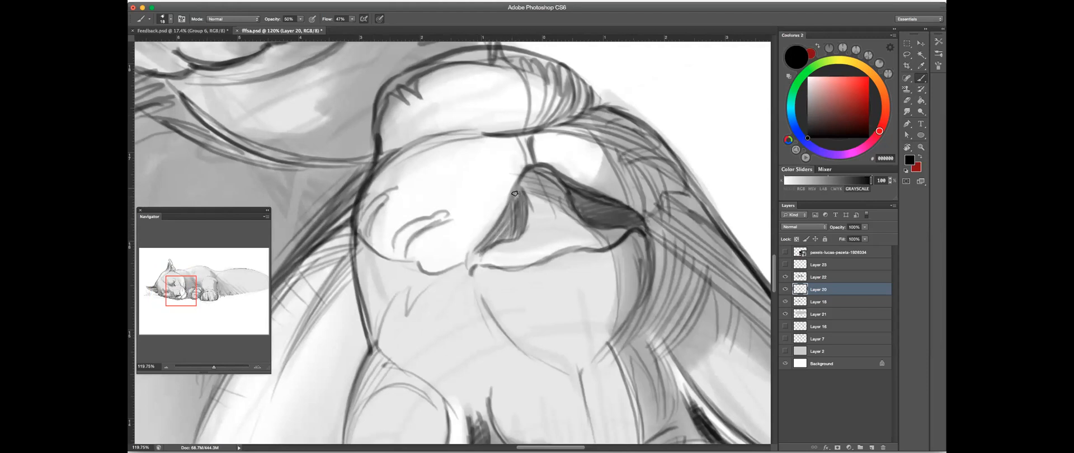
- Fill in the far nostril's shadow and hatch the underside of the nose between the two nostrils
mouse_move(520, 224)
left_mouse_down()
mouse_move(513, 237)
mouse_move(510, 205)
left_mouse_up()
left_click_drag(480, 251, 470, 270)
mouse_move(498, 227)
left_mouse_down()
mouse_move(518, 175)
mouse_move(503, 231)
left_mouse_up()
left_click_drag(557, 212, 476, 277)
key("r")
left_click_drag(314, 252, 621, 193)
key("b")
mouse_move(511, 245)
left_mouse_down()
mouse_move(530, 206)
mouse_move(517, 289)
left_mouse_up()
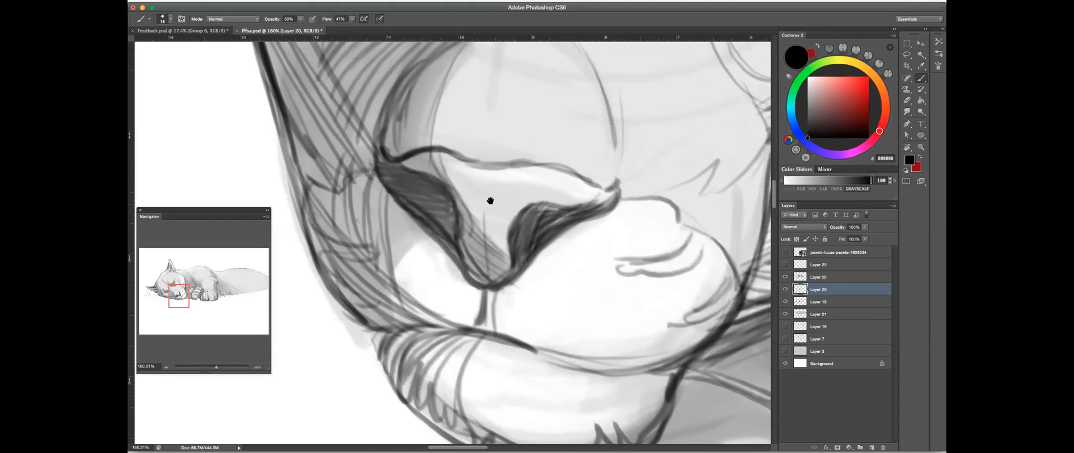
- Enlarge the eraser and thin the line along the upper edge of the nose pad
scroll(644, 165, "up", 3)
left_click(907, 101)
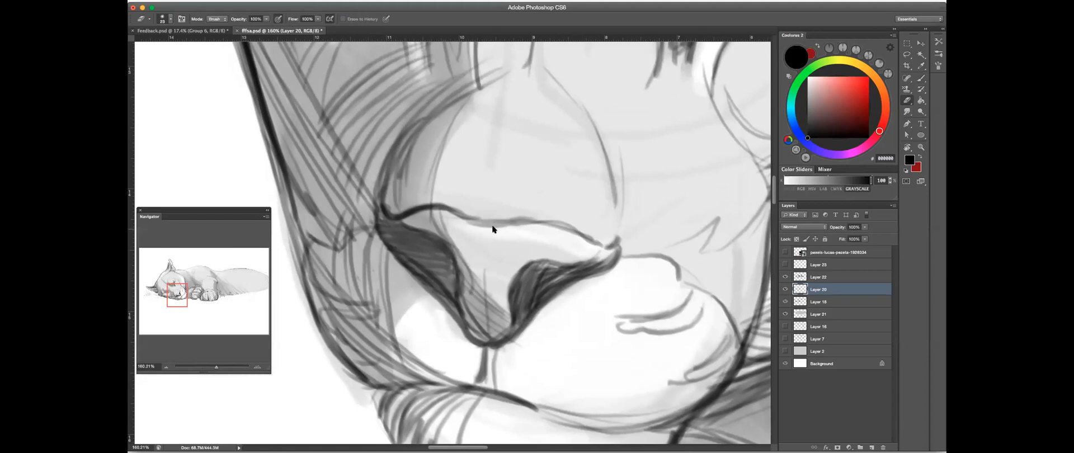
key("bracketright")
key("bracketright")
key("bracketright")
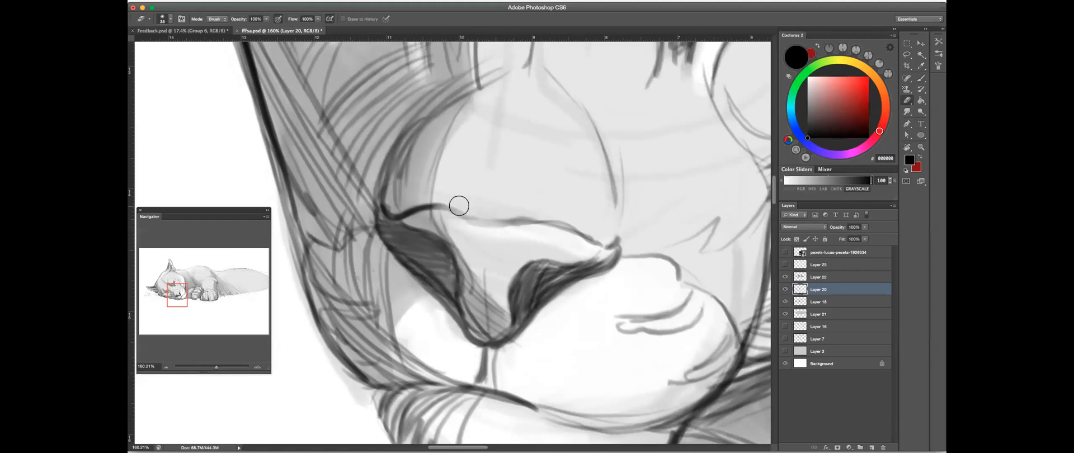
mouse_move(534, 215)
left_mouse_down()
mouse_move(592, 227)
mouse_move(600, 212)
mouse_move(525, 252)
left_mouse_up()
- Redraw the line at the near nostril's corner and erase the excess tone along the nostril's outer edge
key("r")
left_click_drag(676, 183, 546, 348)
mouse_move(610, 280)
left_mouse_down()
mouse_move(581, 258)
mouse_move(566, 213)
left_mouse_up()
key("b")
left_click_drag(472, 275, 545, 252)
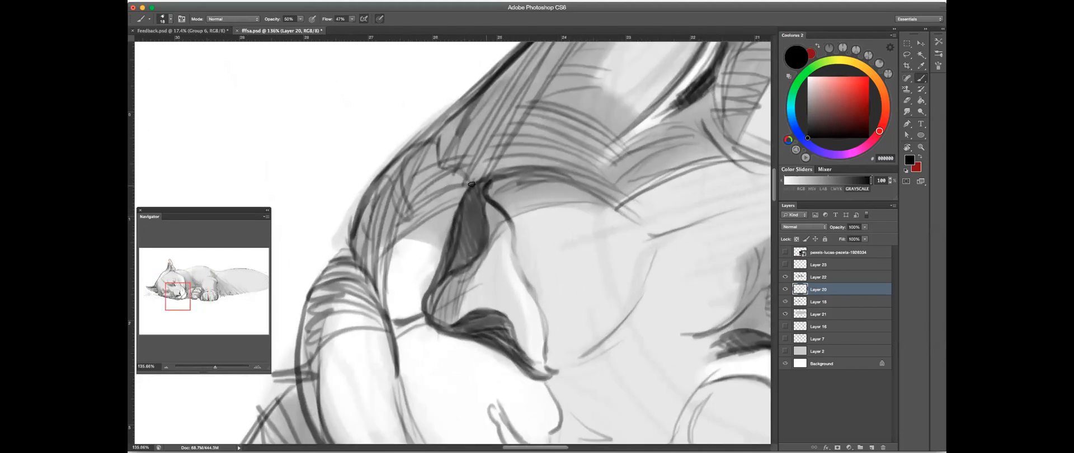
left_click(908, 101)
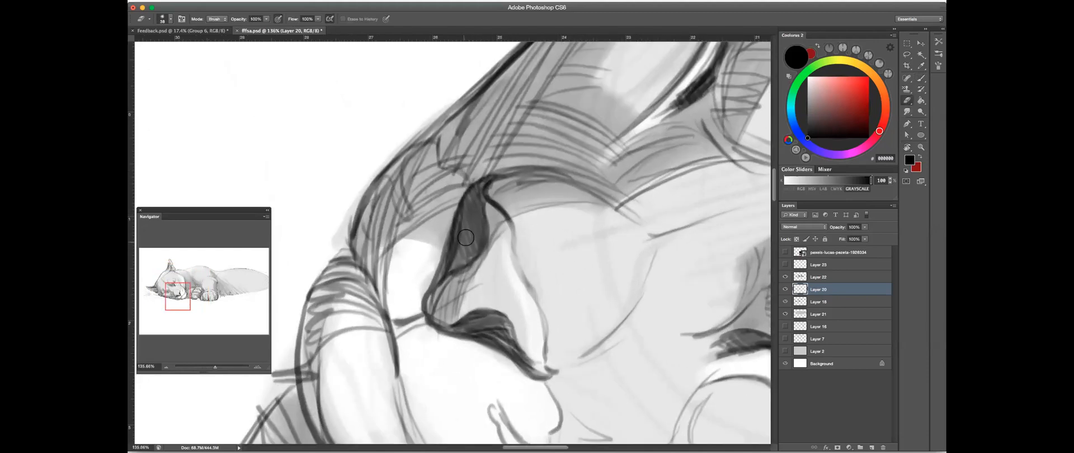
left_click_drag(452, 216, 448, 240)
left_click_drag(454, 210, 442, 256)
left_click(922, 79)
mouse_move(583, 181)
left_mouse_down()
mouse_move(542, 217)
mouse_move(589, 167)
mouse_move(568, 224)
left_mouse_up()
- Hatch the shadowed side of the muzzle between the near eye and the nose
key("r")
mouse_move(592, 199)
left_mouse_down()
mouse_move(446, 151)
mouse_move(455, 148)
left_mouse_up()
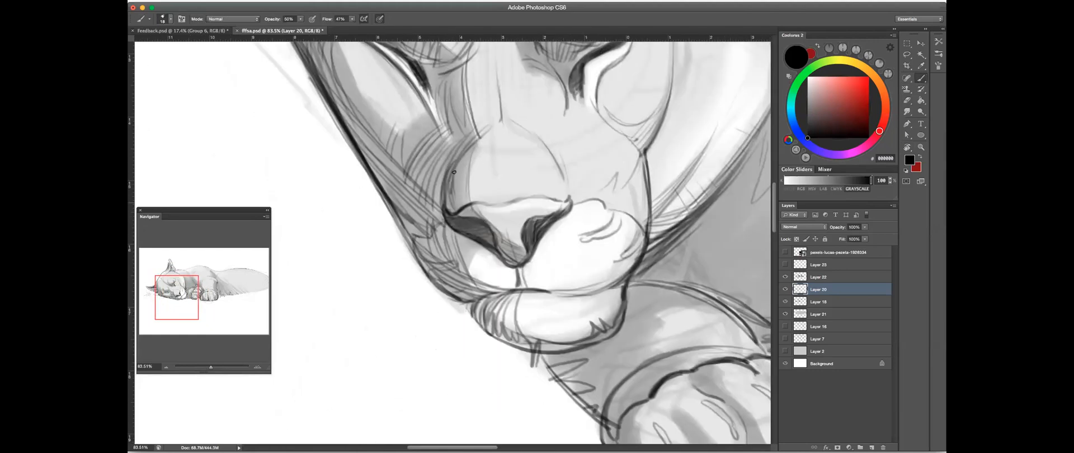
left_click_drag(584, 85, 613, 145)
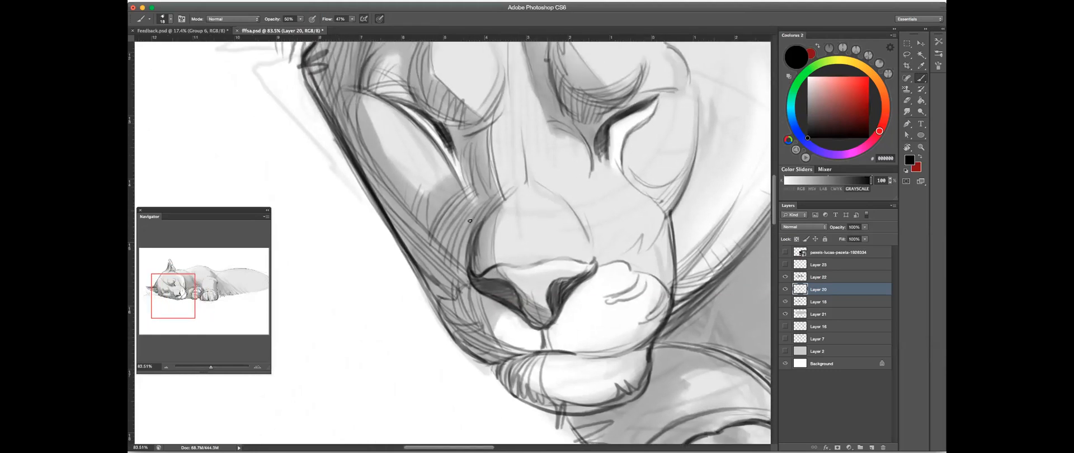
mouse_move(461, 191)
left_mouse_down()
mouse_move(460, 270)
mouse_move(462, 192)
mouse_move(462, 237)
left_mouse_up()
left_click_drag(450, 160, 460, 251)
left_click_drag(462, 203, 460, 259)
left_click_drag(488, 234, 515, 198)
- Rotate the canvas until the jaw runs nearly vertical and darken the cheek's outer edge with long strokes
key("r")
left_click_drag(637, 188, 629, 320)
left_click_drag(465, 150, 447, 279)
left_click_drag(456, 213, 448, 273)
left_click_drag(453, 232, 451, 270)
left_click_drag(462, 209, 457, 261)
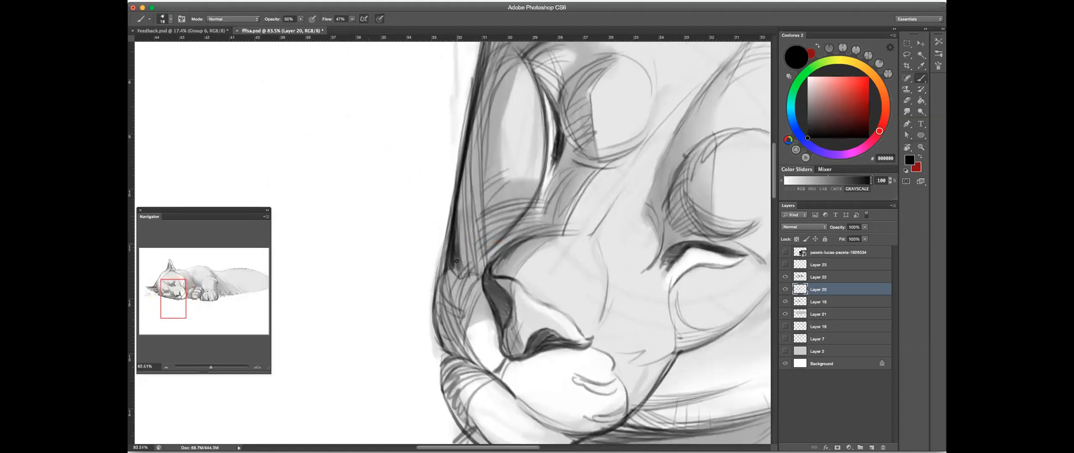
- Thicken the jaw contour beside the near eye and muzzle with overlapping dark strokes
left_click_drag(456, 178, 443, 273)
left_click_drag(448, 243, 436, 280)
left_click_drag(468, 149, 460, 271)
left_click_drag(461, 183, 460, 252)
left_click_drag(461, 206, 459, 256)
left_click_drag(459, 159, 451, 216)
left_click_drag(456, 172, 453, 201)
- Toggle Layer 20's visibility to compare the drawing with and without the new line work
scroll(517, 175, "down", 5)
key("r")
mouse_move(517, 176)
left_mouse_down()
mouse_move(532, 178)
mouse_move(595, 254)
mouse_move(577, 138)
mouse_move(578, 215)
left_mouse_up()
left_click(785, 290)
left_click(785, 289)
scroll(644, 202, "up", 5)
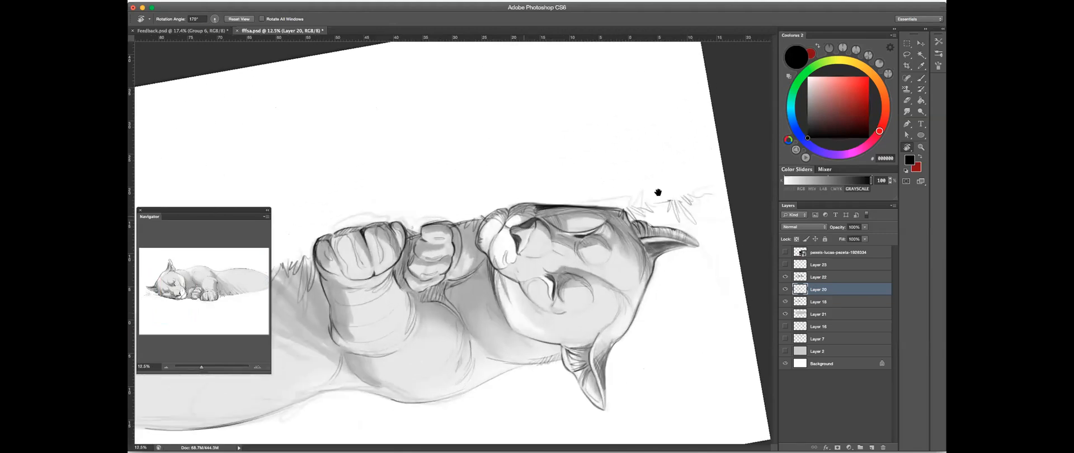
scroll(658, 192, "up", 10)
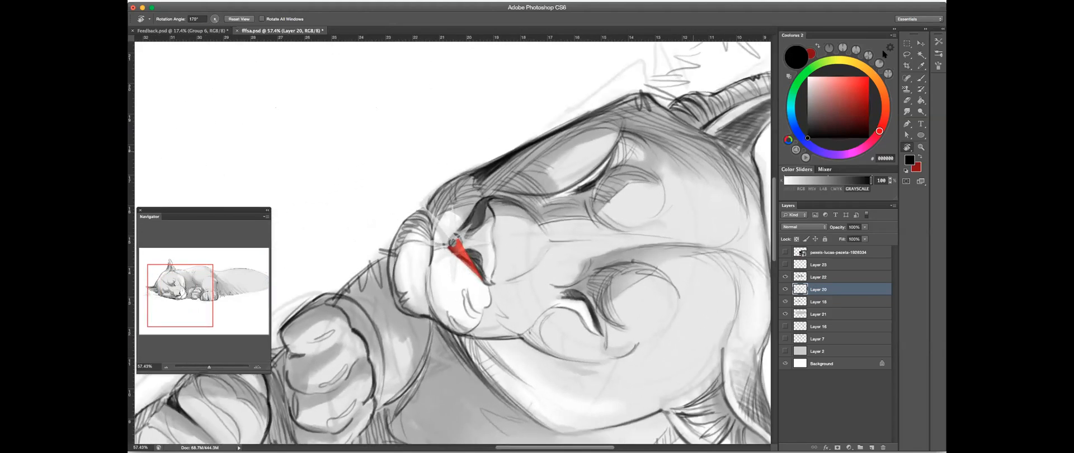
- Add dark strokes along the lower jaw contour and erase the stray marks just outside it
left_click_drag(883, 51, 865, 18)
key("b")
left_click_drag(479, 164, 559, 111)
mouse_move(508, 146)
left_mouse_down()
mouse_move(582, 104)
mouse_move(588, 125)
mouse_move(567, 146)
left_mouse_up()
key("r")
left_click_drag(343, 132, 586, 233)
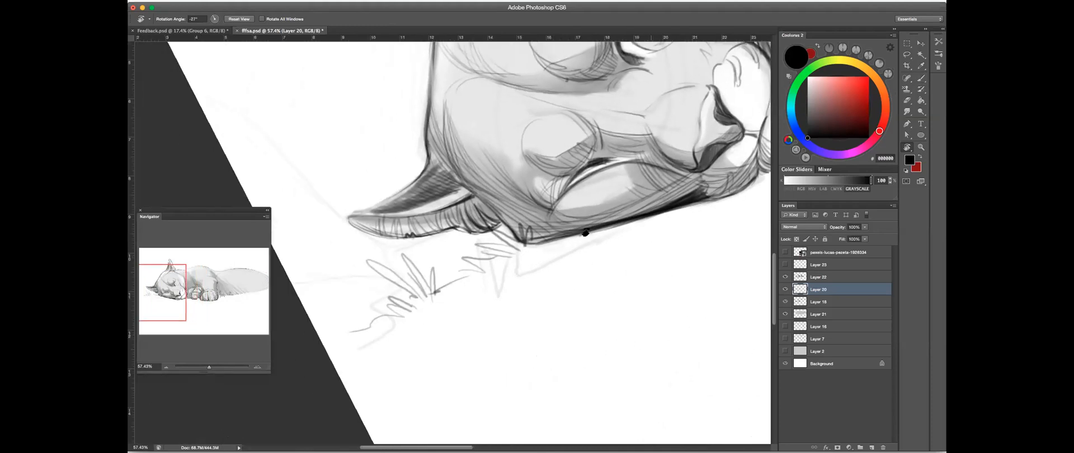
key("e")
mouse_move(548, 244)
left_mouse_down()
mouse_move(654, 222)
mouse_move(532, 277)
left_mouse_up()
- Return the canvas to an upright angle and darken the contour beneath the muzzle and chin
key("b")
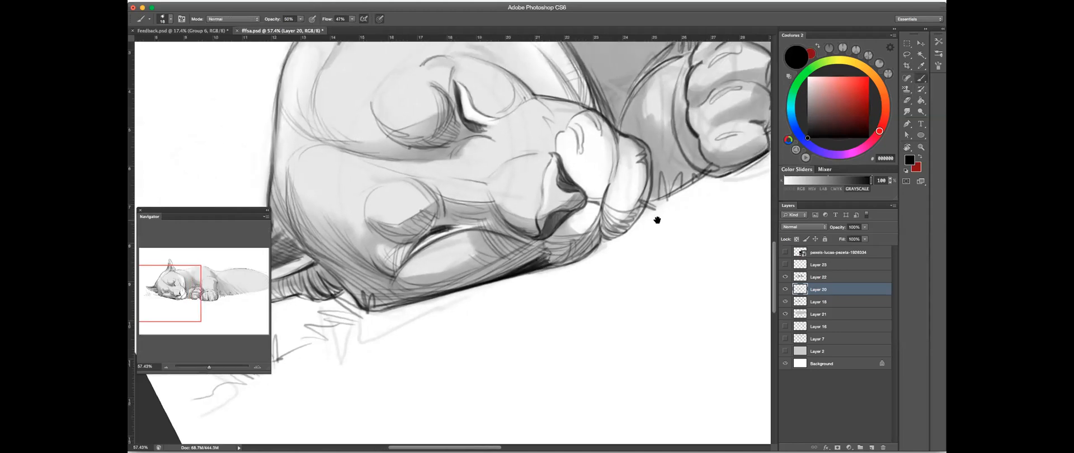
left_click_drag(657, 218, 626, 276)
mouse_move(656, 144)
left_mouse_down()
mouse_move(674, 231)
mouse_move(669, 285)
left_mouse_up()
key("r")
left_click(922, 80)
mouse_move(645, 247)
left_mouse_down()
mouse_move(645, 209)
mouse_move(598, 228)
left_mouse_up()
left_click_drag(463, 291, 556, 240)
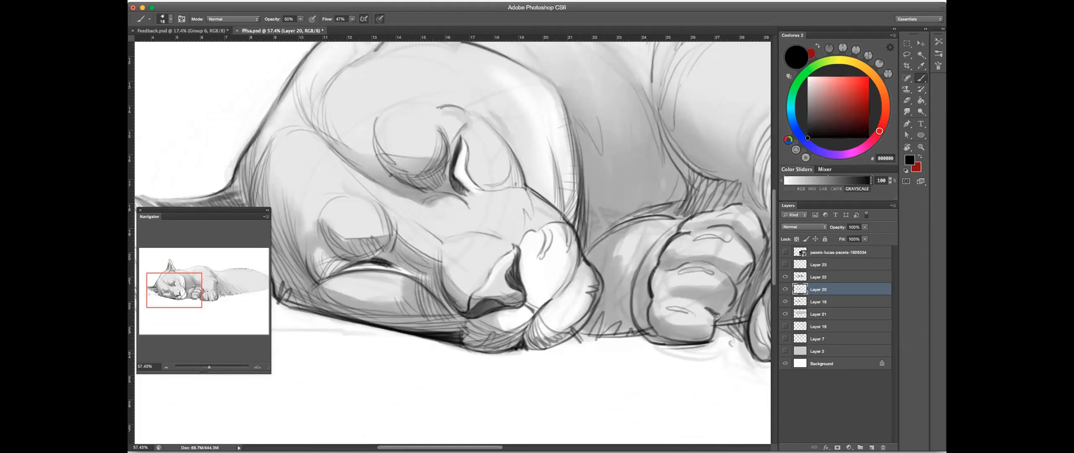
left_click_drag(525, 348, 511, 351)
- Set the brush opacity to 60% and draw short grass blades under the near ear and along the jaw
left_click_drag(593, 199, 616, 146)
left_click_drag(301, 19, 305, 27)
left_click(535, 294)
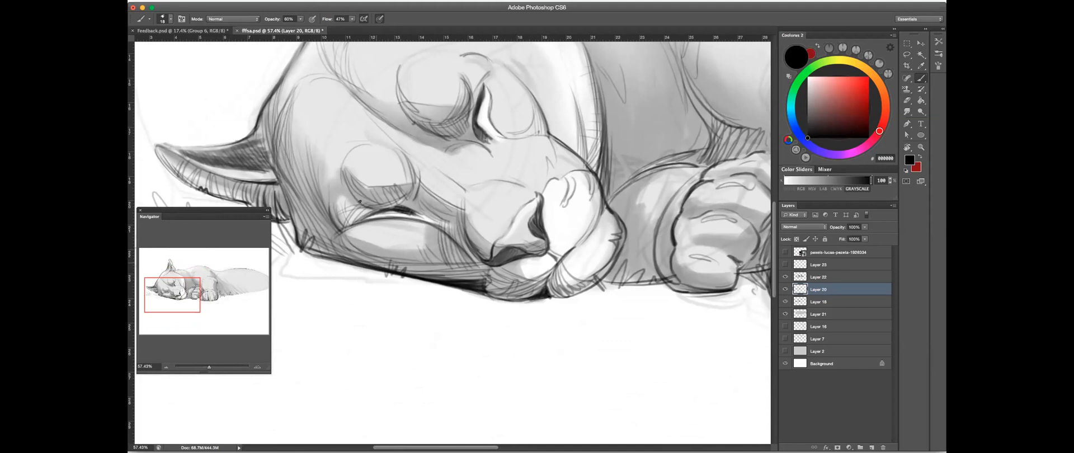
mouse_move(605, 228)
left_mouse_down()
mouse_move(526, 240)
mouse_move(554, 250)
left_mouse_up()
mouse_move(384, 190)
left_mouse_down()
mouse_move(387, 221)
mouse_move(358, 196)
mouse_move(377, 214)
mouse_move(358, 208)
mouse_move(386, 190)
mouse_move(454, 231)
left_mouse_up()
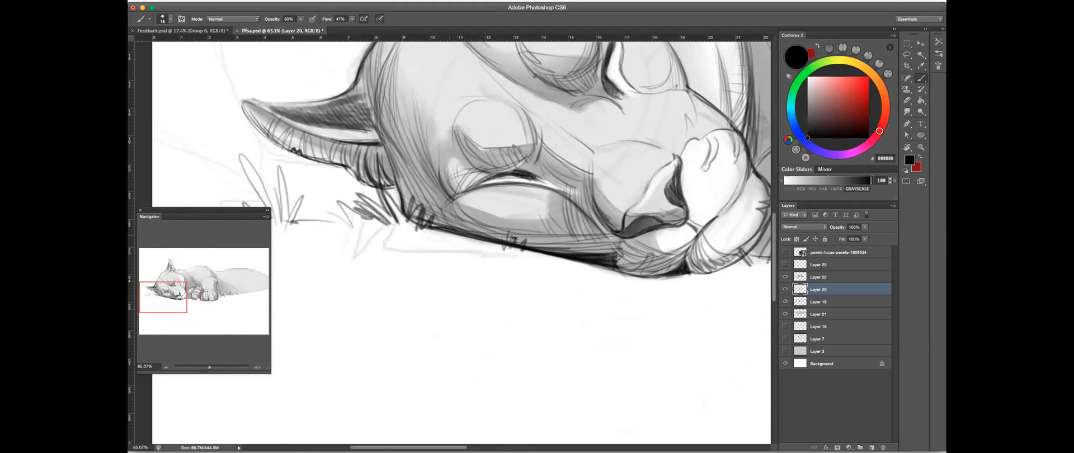
- Draw grass tufts on the ground line beneath the chin, stepping back through the last strokes to rework them
scroll(652, 233, "right", 5)
mouse_move(618, 269)
left_mouse_down()
mouse_move(649, 243)
mouse_move(629, 269)
mouse_move(610, 252)
mouse_move(629, 263)
mouse_move(651, 253)
left_mouse_up()
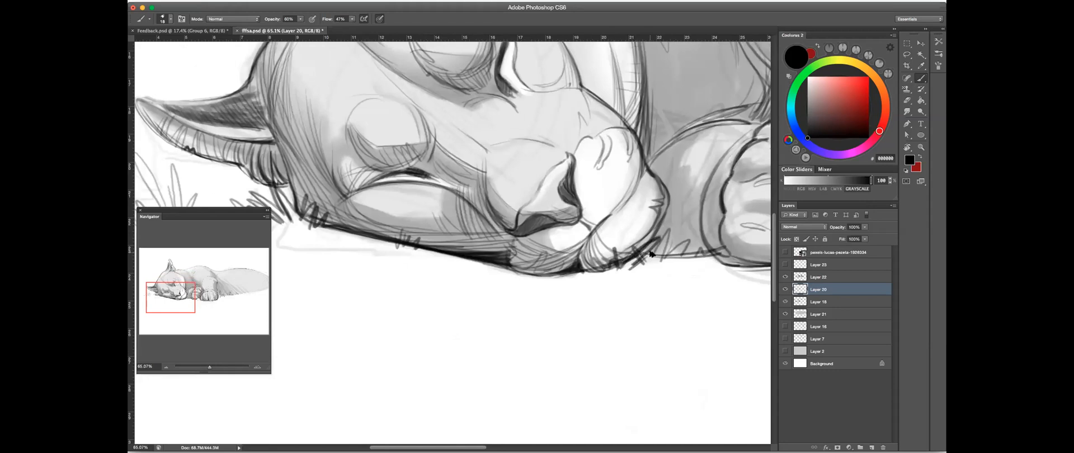
key("alt+super+z")
key("alt+super+z")
scroll(677, 216, "up", 5)
scroll(677, 216, "right", 6)
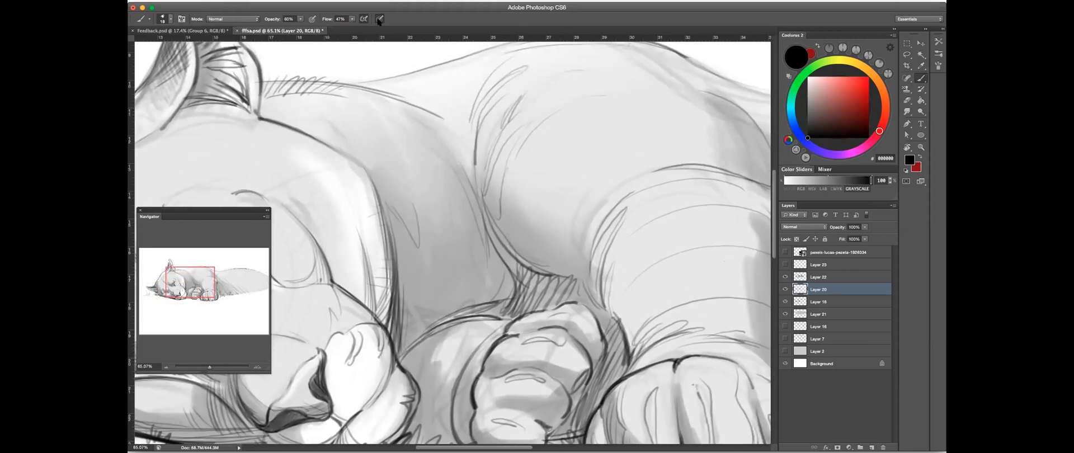
- Rotate the canvas and hatch the shadowed gap between the chest, the foreleg and the curled paw
left_click(380, 19)
key("r")
left_click_drag(619, 256, 535, 278)
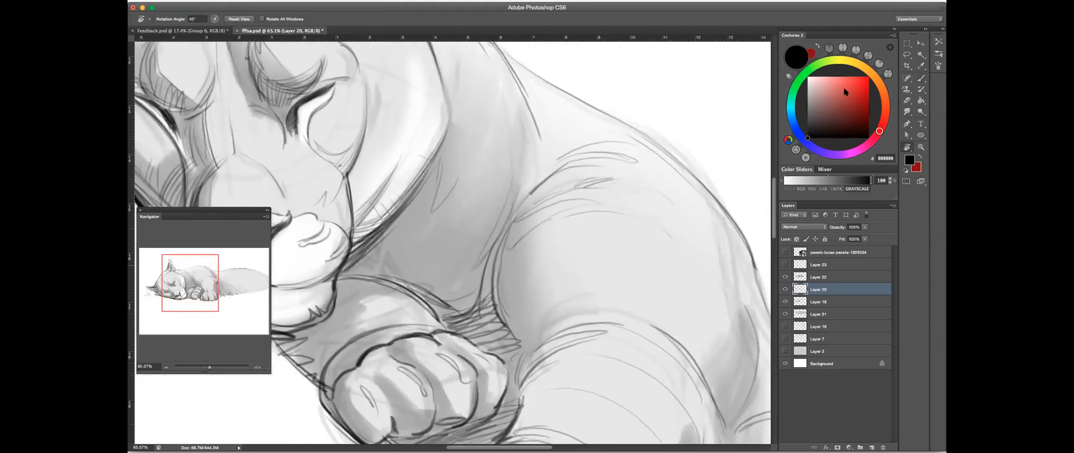
left_click_drag(767, 171, 834, 92)
key("b")
left_click_drag(557, 208, 555, 211)
left_click_drag(557, 176, 546, 241)
left_click_drag(561, 193, 551, 216)
mouse_move(539, 251)
left_mouse_down()
mouse_move(528, 267)
mouse_move(509, 247)
mouse_move(552, 281)
mouse_move(558, 245)
mouse_move(571, 297)
mouse_move(576, 270)
mouse_move(540, 310)
left_mouse_up()
- Deepen the dark gap above the curled paw with a larger, lower-opacity brush
key("r")
mouse_move(618, 235)
left_mouse_down()
mouse_move(599, 314)
mouse_move(683, 211)
mouse_move(802, 97)
mouse_move(609, 297)
mouse_move(642, 287)
mouse_move(631, 246)
mouse_move(630, 286)
mouse_move(635, 276)
left_mouse_up()
key("s")
mouse_move(663, 244)
left_mouse_down()
mouse_move(616, 216)
mouse_move(583, 221)
mouse_move(481, 157)
mouse_move(526, 168)
mouse_move(564, 192)
mouse_move(562, 207)
left_mouse_up()
key("r")
left_click(918, 82)
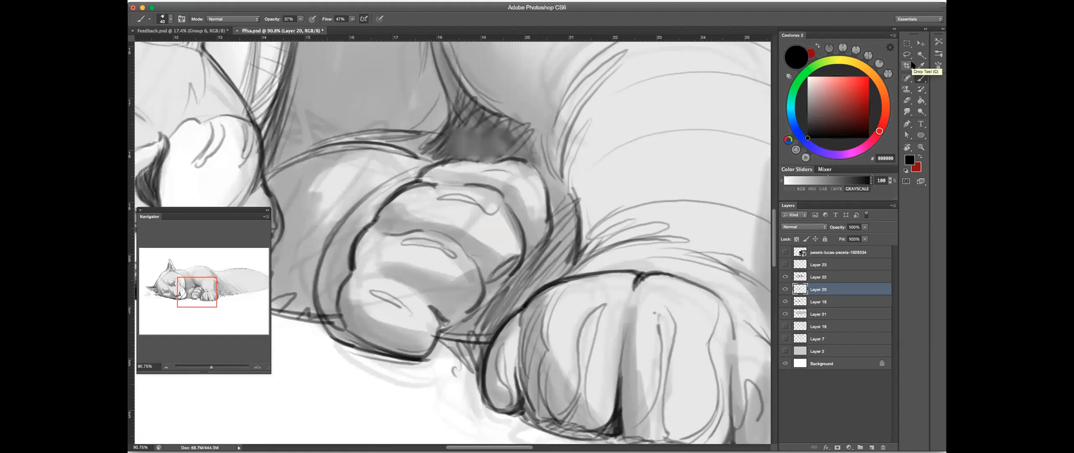
left_click_drag(517, 142, 563, 159)
mouse_move(526, 180)
left_mouse_down()
mouse_move(500, 175)
mouse_move(571, 181)
left_mouse_up()
- Shade the space between the two paws and the underside of the shoulder beside the dark gap
mouse_move(516, 126)
left_mouse_down()
mouse_move(488, 171)
mouse_move(505, 171)
left_mouse_up()
left_click_drag(542, 139, 508, 175)
mouse_move(547, 145)
left_mouse_down()
mouse_move(531, 167)
mouse_move(568, 182)
mouse_move(558, 244)
left_mouse_up()
left_click_drag(485, 162, 457, 231)
left_click_drag(481, 194, 468, 219)
mouse_move(581, 158)
left_mouse_down()
mouse_move(551, 189)
mouse_move(553, 270)
mouse_move(523, 300)
mouse_move(513, 191)
left_mouse_up()
- Add shading strokes around the foreleg from a rotated angle and reset the view to the whole upright drawing
key("r")
left_click_drag(491, 307, 528, 180)
mouse_move(505, 330)
left_mouse_down()
mouse_move(556, 168)
mouse_move(523, 267)
left_mouse_up()
left_click_drag(502, 219, 488, 305)
left_click_drag(526, 264, 593, 87)
key("r")
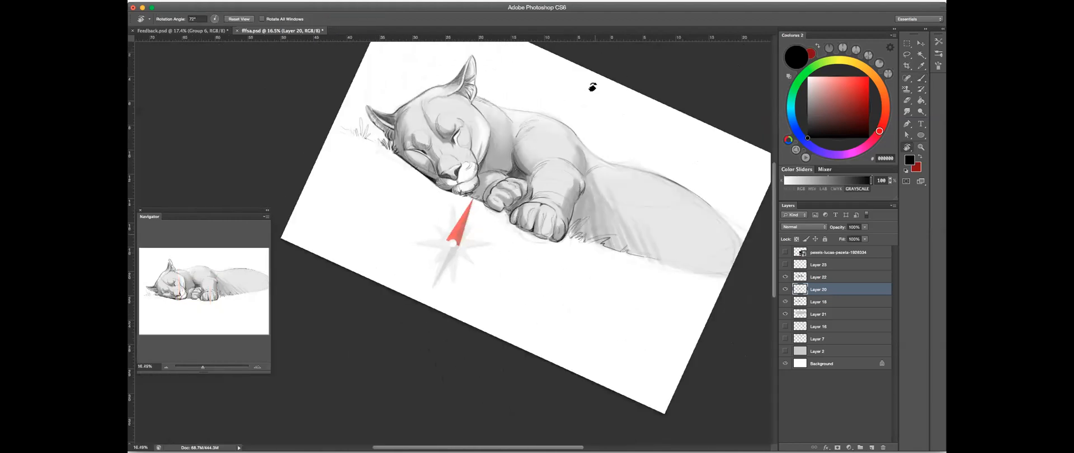
key("Escape")
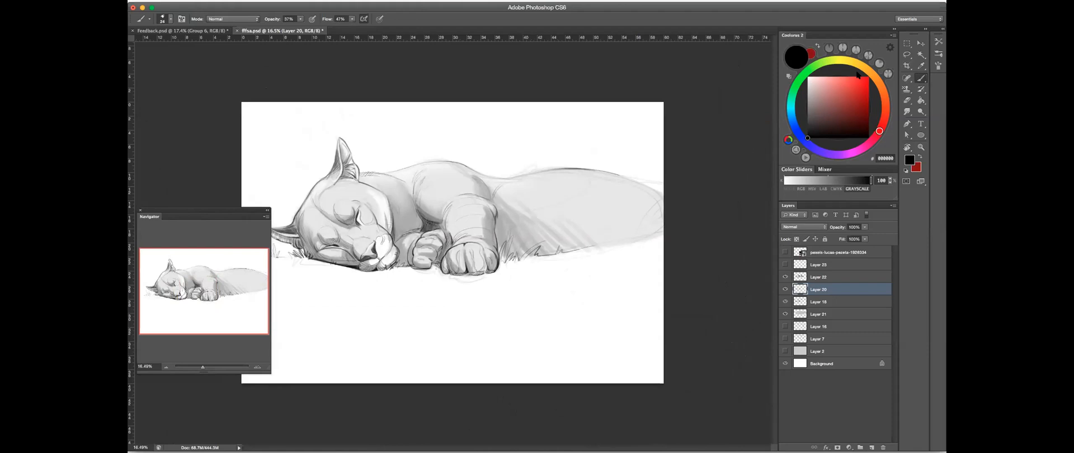
- Darken the crease between the chest and shoulder above the curled paw and undo the last stroke
mouse_move(383, 220)
left_mouse_down()
mouse_move(481, 201)
mouse_move(463, 228)
mouse_move(548, 241)
left_mouse_up()
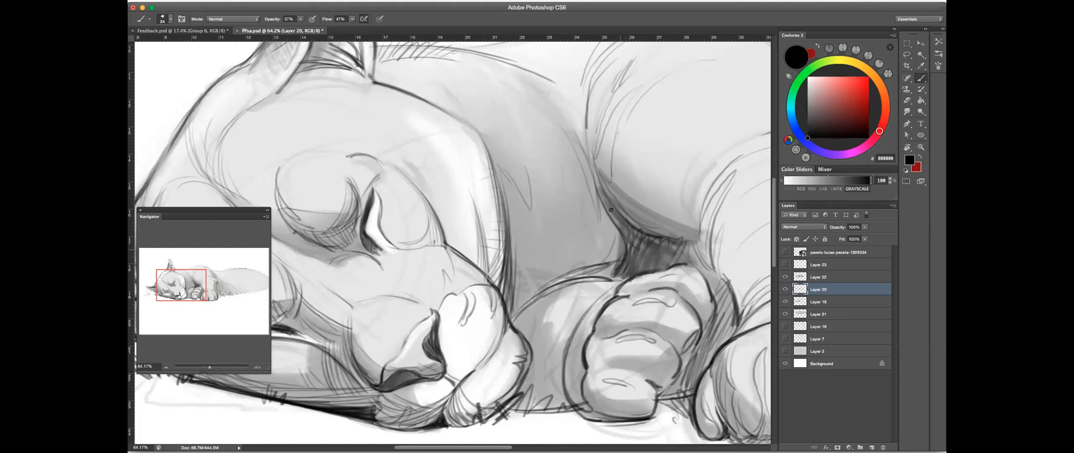
left_click_drag(609, 207, 618, 273)
left_click_drag(612, 224, 615, 267)
left_click_drag(653, 236, 627, 259)
key("super+z")
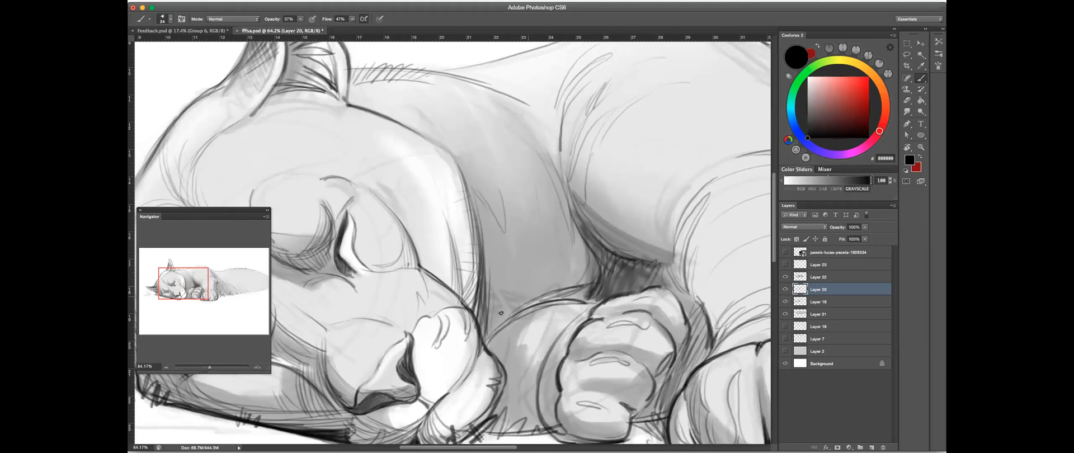
- Darken the corner between muzzle and forearm and strengthen the forearm's upper contour toward the curled paw
mouse_move(485, 303)
left_mouse_down()
mouse_move(494, 340)
mouse_move(501, 327)
mouse_move(485, 342)
left_mouse_up()
left_click_drag(535, 303, 487, 336)
mouse_move(566, 295)
left_mouse_down()
mouse_move(486, 330)
mouse_move(588, 290)
mouse_move(522, 308)
mouse_move(482, 340)
left_mouse_up()
mouse_move(531, 303)
left_mouse_down()
mouse_move(584, 288)
mouse_move(568, 299)
left_mouse_up()
mouse_move(587, 295)
left_mouse_down()
mouse_move(563, 299)
mouse_move(592, 303)
left_mouse_up()
mouse_move(590, 297)
left_mouse_down()
mouse_move(564, 301)
mouse_move(589, 294)
left_mouse_up()
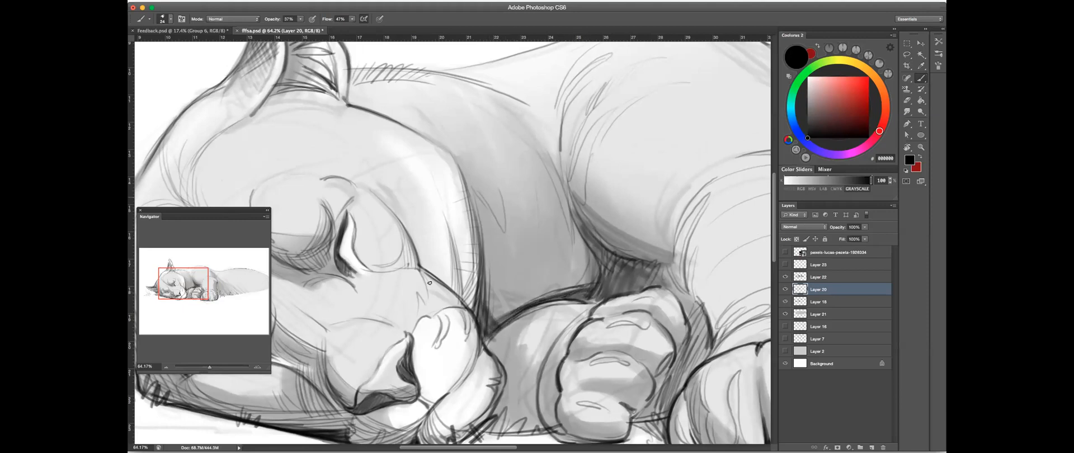
- Extend the dark contour over the forearm into the chest gap and check it against Layer 20's visibility
left_click_drag(521, 307, 597, 274)
mouse_move(580, 290)
left_mouse_down()
mouse_move(596, 262)
mouse_move(588, 254)
mouse_move(596, 264)
mouse_move(559, 265)
mouse_move(586, 265)
mouse_move(599, 247)
left_mouse_up()
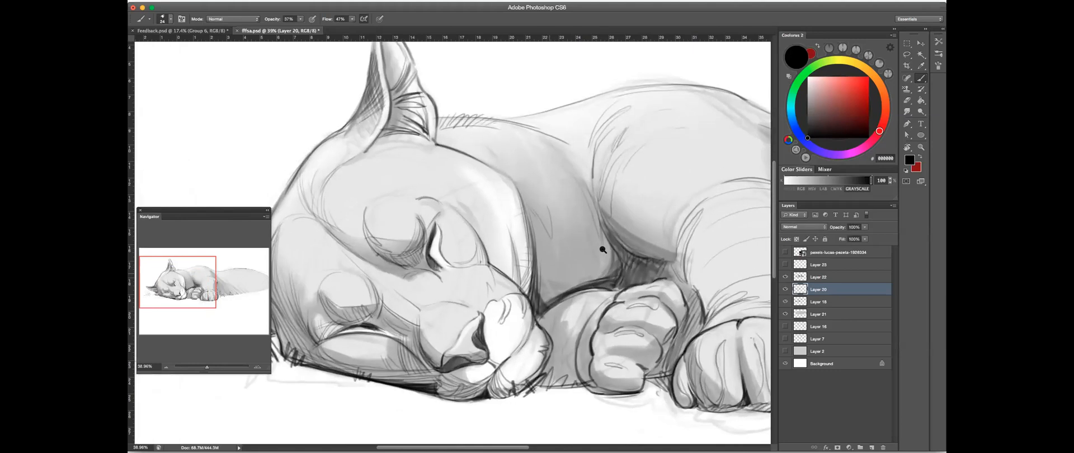
left_click(785, 290)
left_click(785, 290)
- Pick a hard eraser preset and clean up the upper edge of the forearm contour
left_click(907, 101)
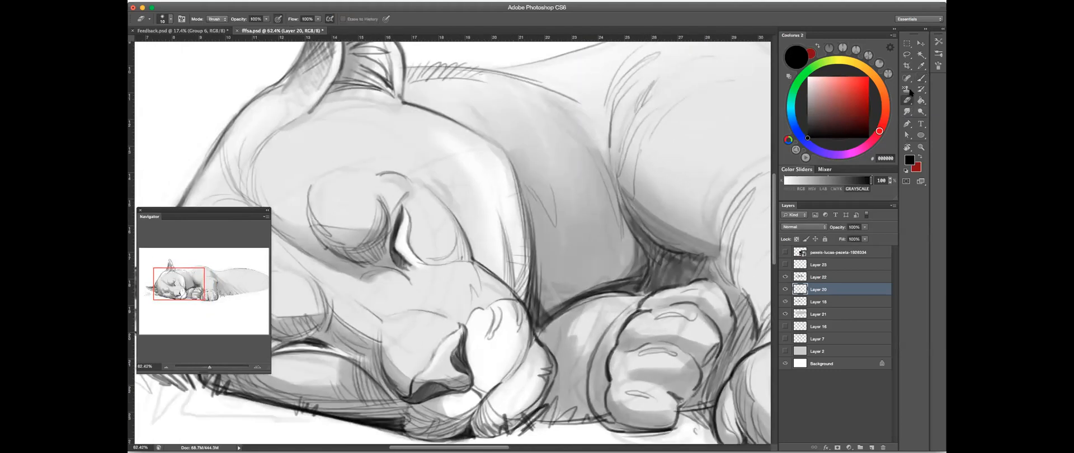
left_click(938, 42)
left_click(793, 56)
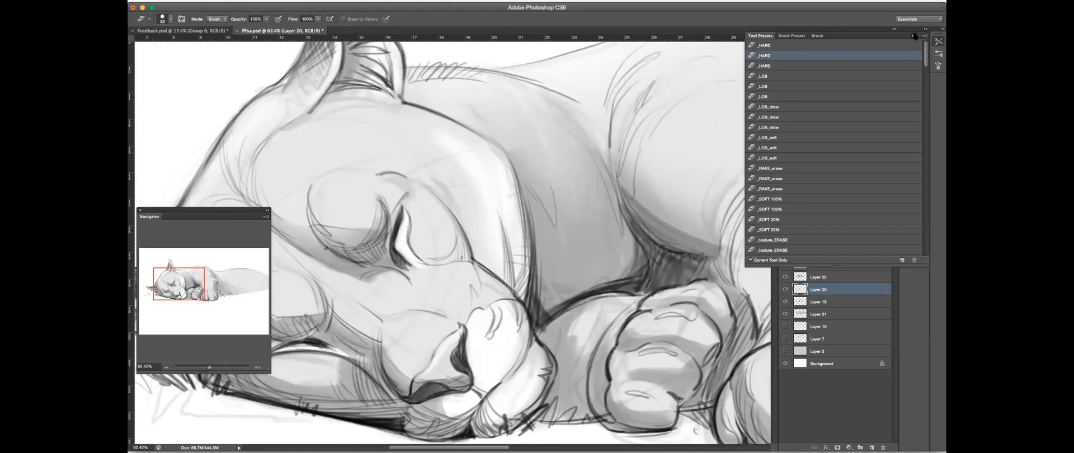
left_click(915, 35)
left_click(280, 19)
left_click_drag(563, 292, 602, 284)
left_click_drag(556, 300, 609, 281)
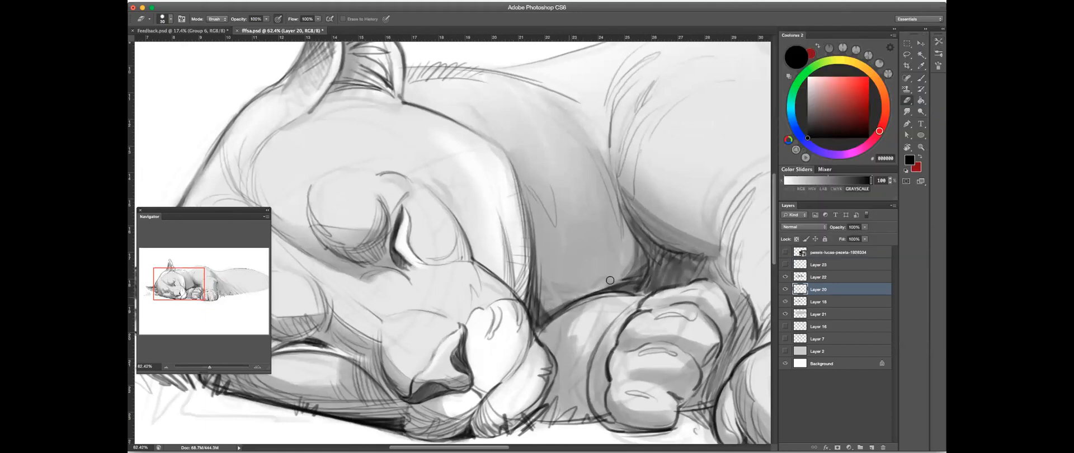
- Touch up the forearm contour and the chest shadow next to it with the brush
left_click(921, 78)
mouse_move(626, 236)
left_mouse_down()
mouse_move(600, 246)
mouse_move(625, 240)
left_mouse_up()
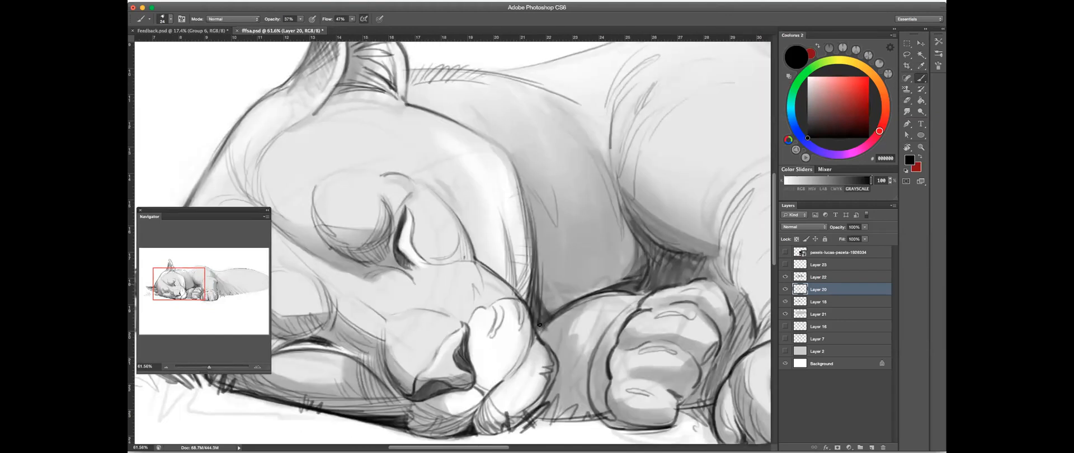
left_click_drag(600, 288, 597, 285)
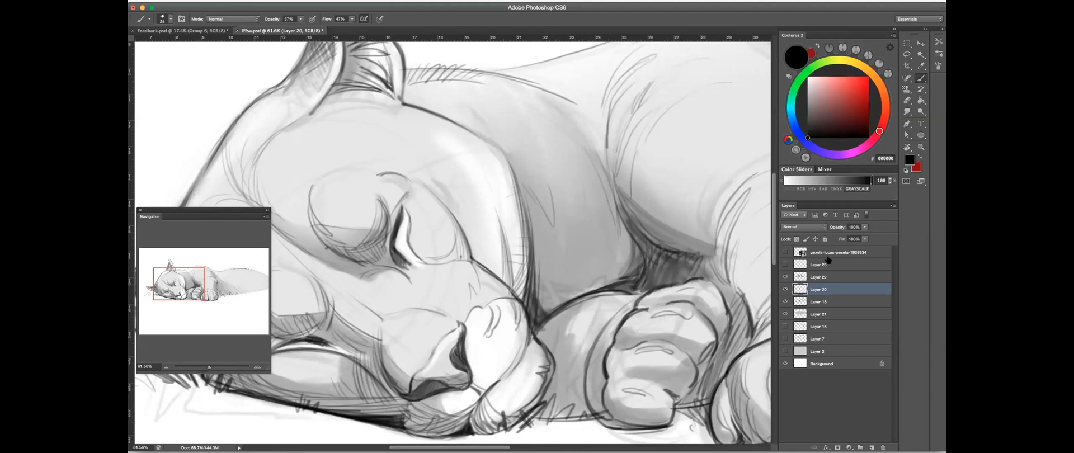
mouse_move(665, 264)
left_mouse_down()
mouse_move(607, 170)
mouse_move(536, 190)
left_mouse_up()
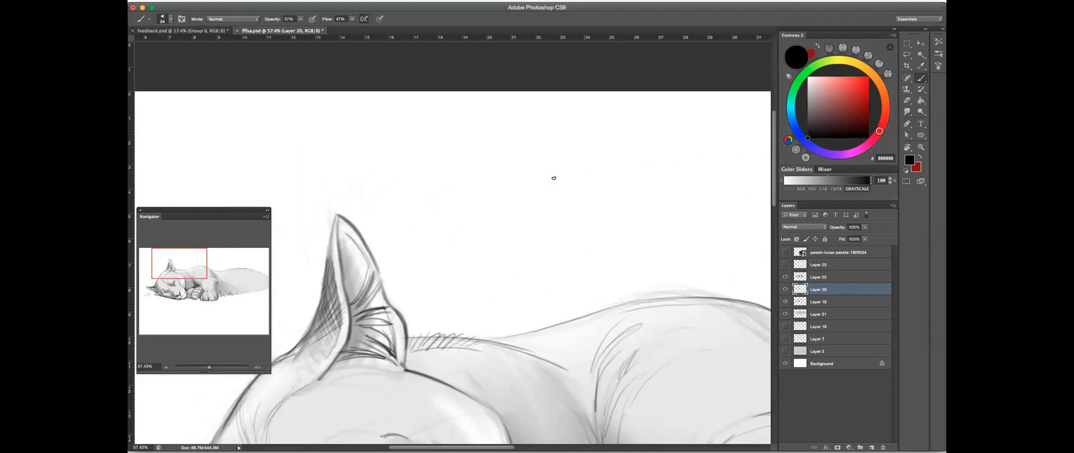
- Sketch a practice circle and a wavy line in the blank area above the cougar's back
mouse_move(495, 135)
left_mouse_down()
mouse_move(486, 146)
mouse_move(531, 126)
mouse_move(496, 130)
left_mouse_up()
left_click(907, 100)
left_click(921, 78)
left_click_drag(502, 165, 710, 137)
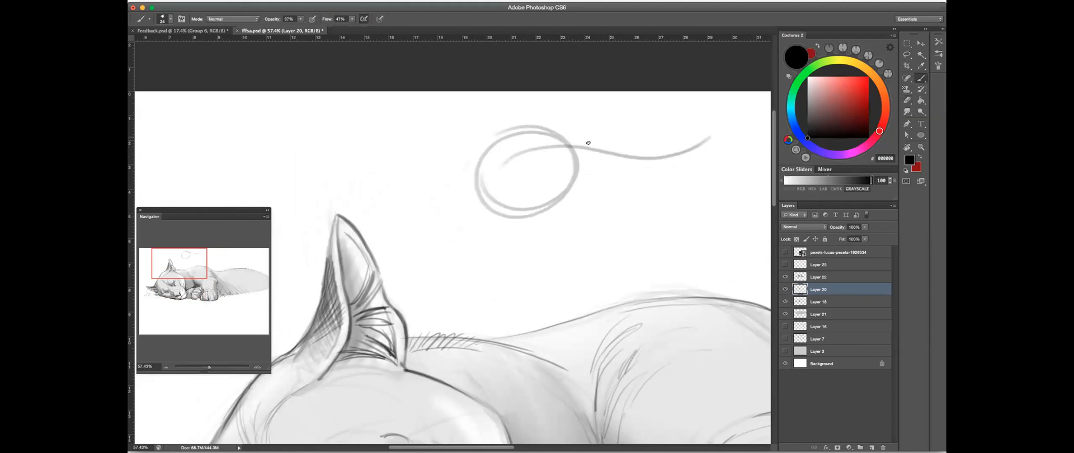
left_click_drag(520, 136, 524, 132)
left_click_drag(482, 159, 516, 134)
left_click(499, 141, "alt")
- Set the brush colour's grayscale value to 88, make test strokes above the cougar, and erase all the practice marks
left_click_drag(859, 183, 862, 180)
mouse_move(490, 148)
left_mouse_down()
mouse_move(483, 202)
mouse_move(579, 170)
mouse_move(559, 197)
mouse_move(618, 168)
mouse_move(643, 127)
mouse_move(510, 129)
mouse_move(478, 145)
mouse_move(466, 179)
left_mouse_up()
mouse_move(482, 143)
left_mouse_down()
mouse_move(446, 224)
mouse_move(597, 113)
mouse_move(559, 202)
left_mouse_up()
left_click_drag(515, 113, 473, 140)
key("e")
mouse_move(660, 143)
left_mouse_down()
mouse_move(537, 188)
mouse_move(475, 168)
mouse_move(440, 212)
left_mouse_up()
left_click(707, 139)
left_click(922, 79)
- Darken the crease between neck and shoulder with strokes running down toward the chest gap
left_click_drag(544, 240, 601, 112)
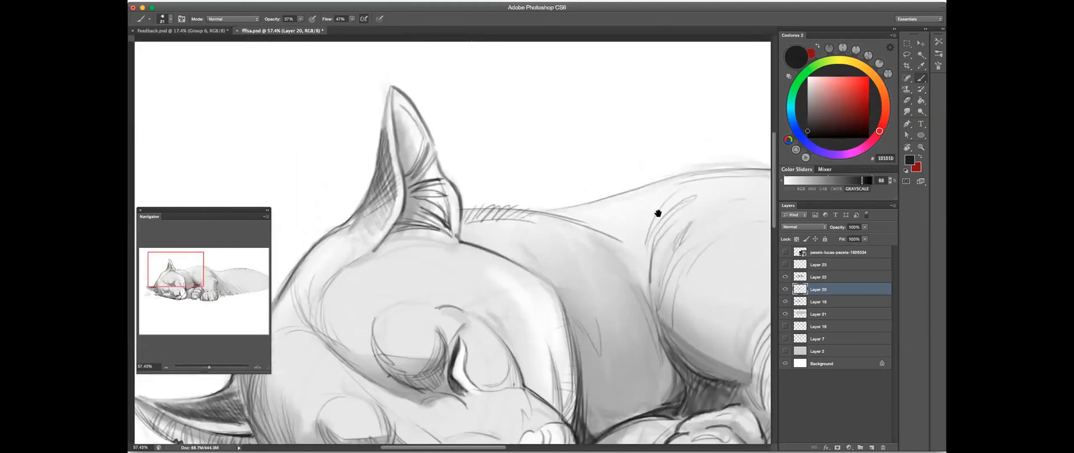
left_click_drag(657, 214, 669, 179)
left_click_drag(591, 227, 622, 160)
left_click_drag(621, 315, 454, 277)
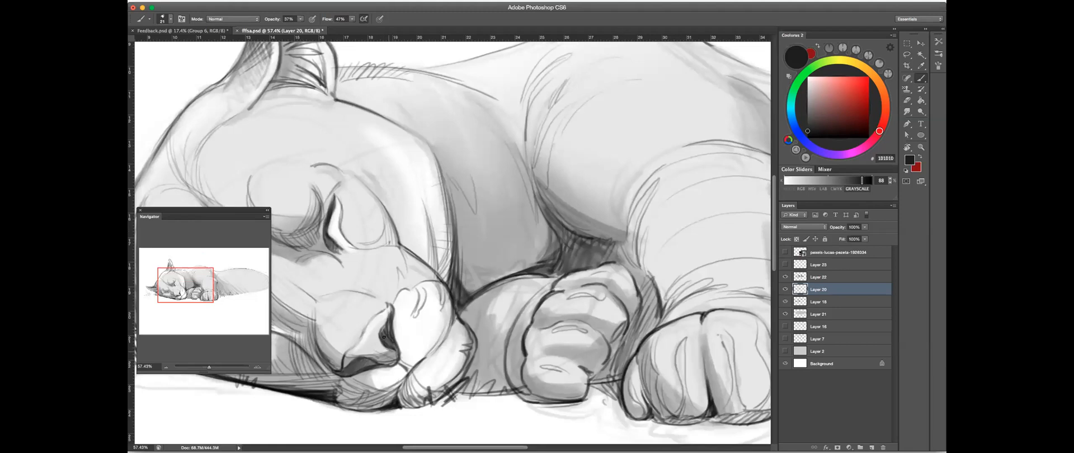
left_click_drag(441, 320, 443, 336)
mouse_move(582, 231)
left_mouse_down()
mouse_move(704, 195)
mouse_move(679, 180)
mouse_move(569, 233)
mouse_move(576, 228)
left_mouse_up()
left_click_drag(583, 195, 565, 233)
left_click_drag(570, 200, 564, 271)
left_click_drag(571, 241, 554, 308)
left_click_drag(570, 268, 559, 308)
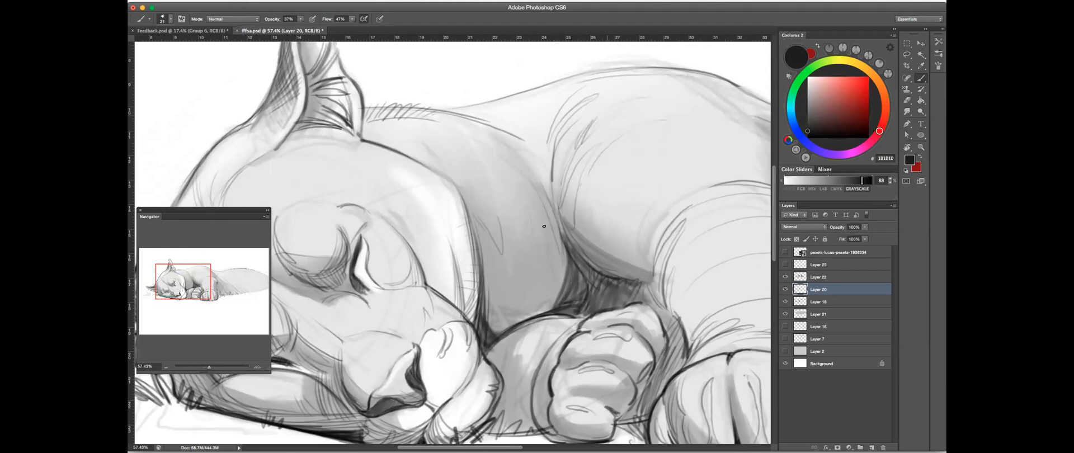
- Hatch the shoulder's front edge along the neck crease, undoing and redrawing the last strokes
left_click_drag(552, 166, 559, 227)
left_click_drag(553, 170, 566, 244)
left_click_drag(566, 206, 576, 250)
left_click_drag(569, 175, 575, 228)
mouse_move(577, 162)
left_mouse_down()
mouse_move(573, 235)
mouse_move(576, 225)
left_mouse_up()
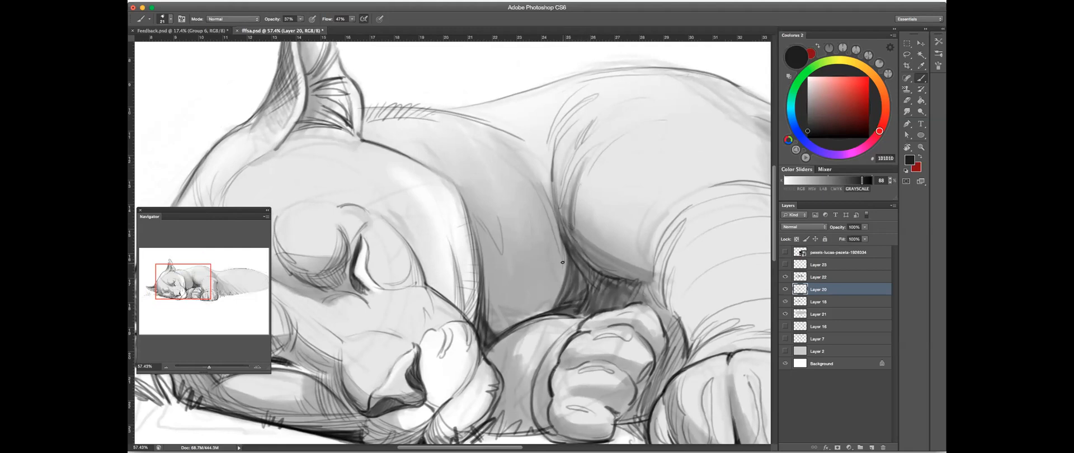
scroll(585, 223, "right", 2)
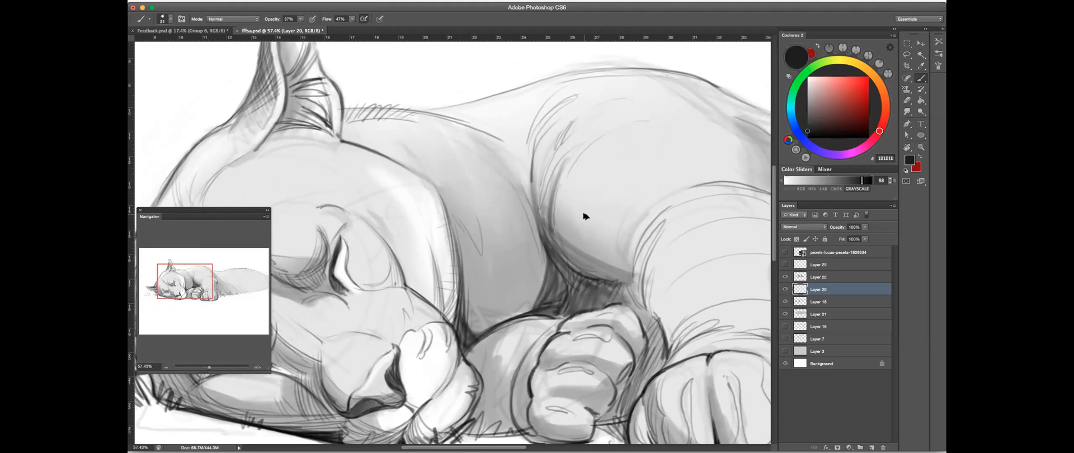
key("super+z")
left_click_drag(571, 150, 551, 215)
left_click_drag(559, 166, 544, 244)
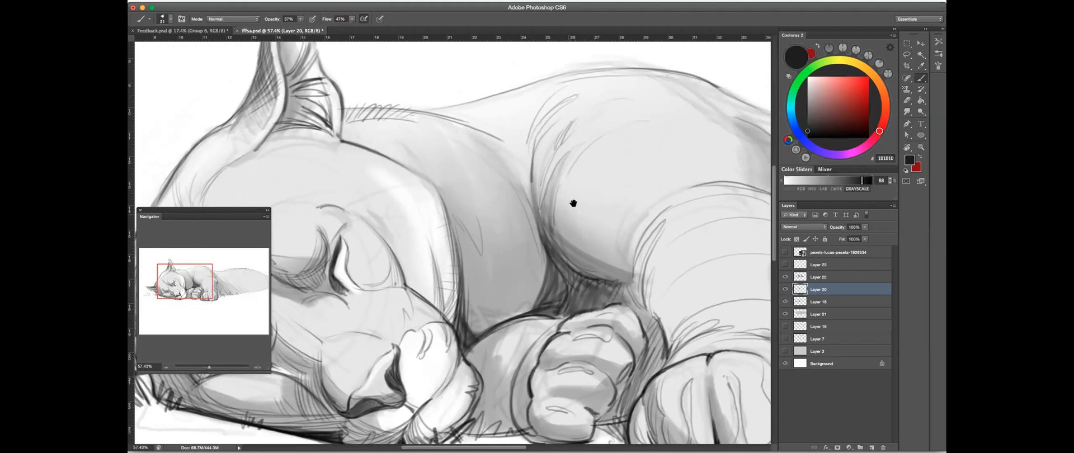
- Add diagonal hatching to the shaded underside of the shoulder, above the curled paw and chest gap
left_click_drag(573, 205, 564, 215)
mouse_move(639, 241)
left_mouse_down()
mouse_move(643, 219)
mouse_move(601, 249)
left_mouse_up()
mouse_move(543, 268)
left_mouse_down()
mouse_move(610, 227)
mouse_move(595, 235)
left_mouse_up()
left_click_drag(551, 282, 605, 234)
left_click_drag(580, 290, 598, 250)
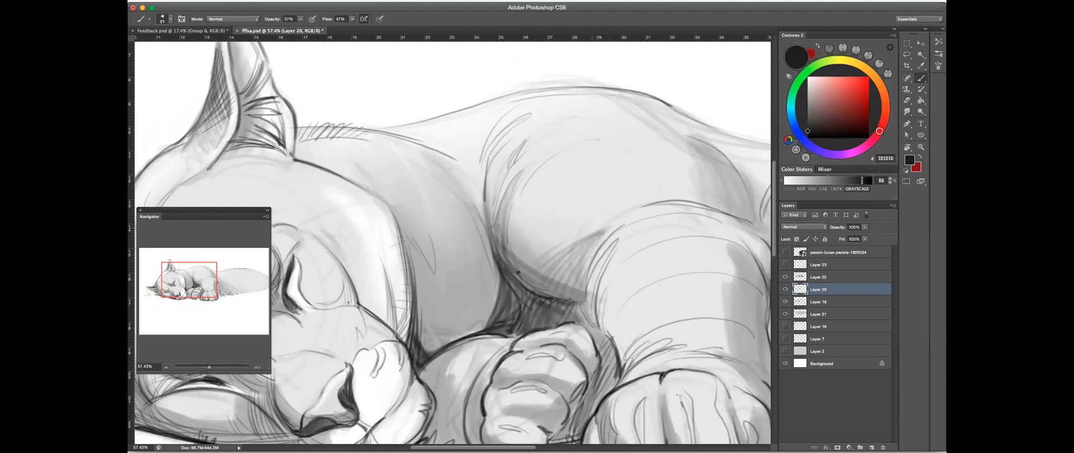
left_click_drag(606, 238, 677, 235)
- Try broad brush shading in the blank area above the back and remove it
mouse_move(424, 176)
left_mouse_down()
mouse_move(651, 87)
mouse_move(703, 192)
mouse_move(652, 320)
left_mouse_up()
left_click_drag(589, 137, 609, 137)
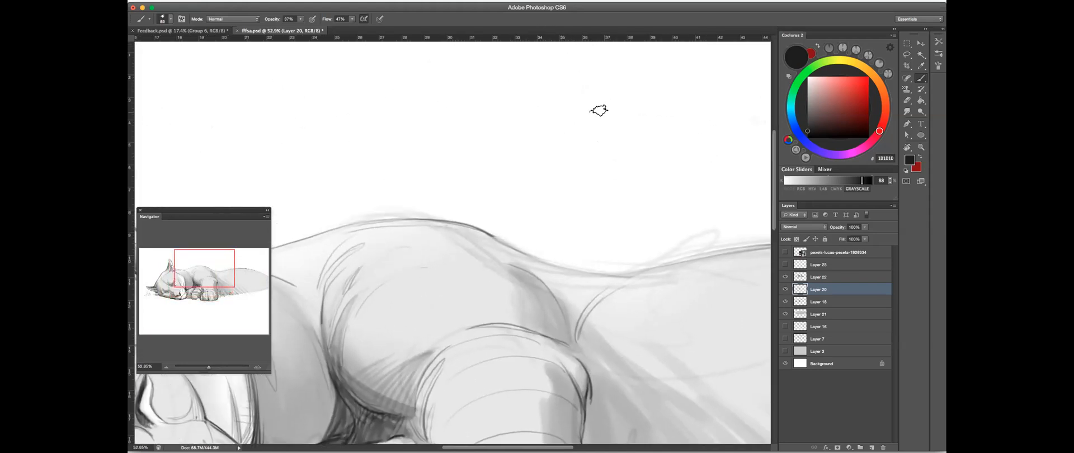
mouse_move(492, 72)
left_mouse_down()
mouse_move(551, 178)
mouse_move(576, 89)
mouse_move(505, 148)
mouse_move(487, 91)
mouse_move(486, 108)
mouse_move(528, 77)
mouse_move(523, 217)
mouse_move(526, 106)
mouse_move(445, 149)
left_mouse_up()
left_click(908, 99)
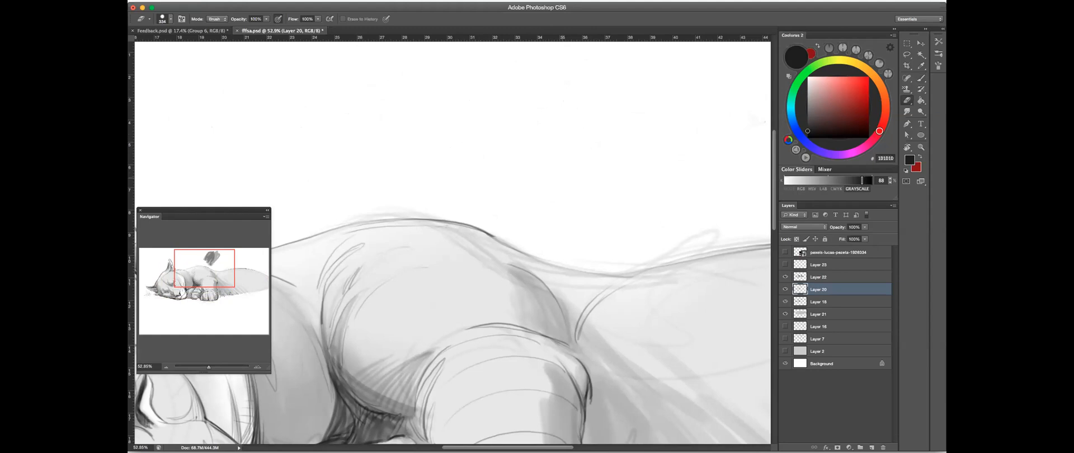
left_click(921, 78)
- Lower the brush opacity to 25% and add soft hatching over the front and underside of the shoulder
left_click_drag(401, 258, 381, 257)
left_click_drag(387, 285, 627, 135)
left_click_drag(547, 244, 556, 241)
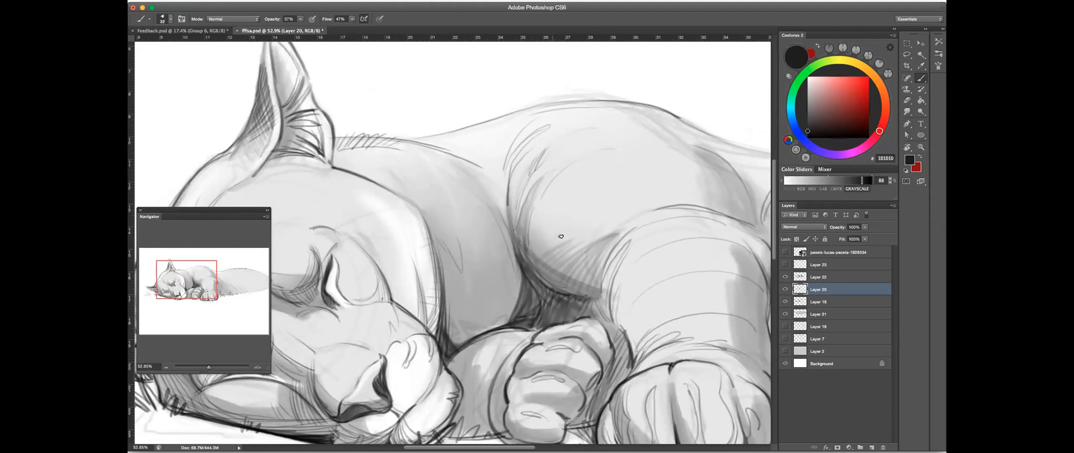
left_click(301, 19)
left_click(549, 188)
mouse_move(551, 183)
left_mouse_down()
mouse_move(527, 242)
mouse_move(537, 238)
left_mouse_up()
left_click_drag(570, 202, 549, 249)
left_click_drag(575, 217, 562, 242)
left_click_drag(532, 175, 513, 224)
left_click_drag(526, 148, 508, 197)
left_click_drag(540, 165, 526, 195)
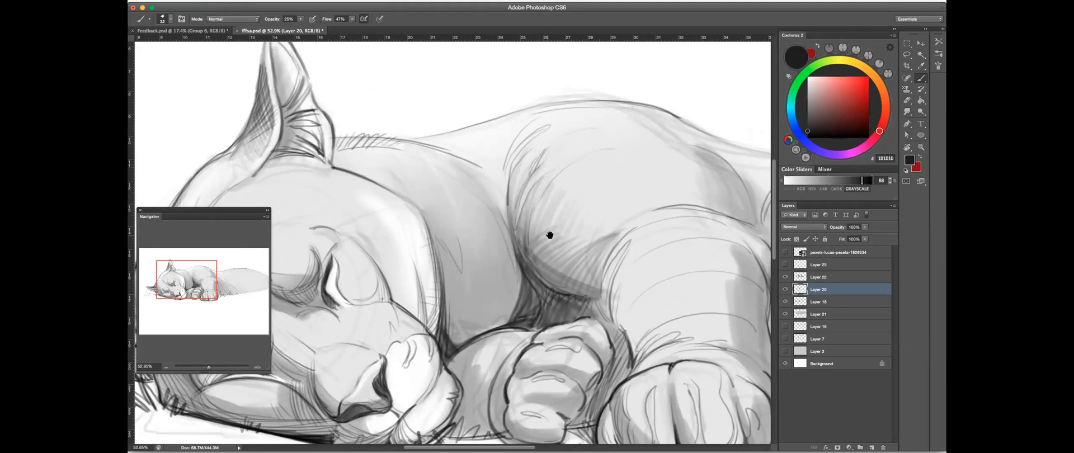
- Flip the canvas horizontally and review the whole cougar drawing in mirror view
mouse_move(632, 235)
left_mouse_down()
mouse_move(565, 216)
mouse_move(552, 224)
left_mouse_up()
left_click_drag(486, 249, 689, 196)
mouse_move(497, 310)
left_mouse_down()
mouse_move(560, 321)
mouse_move(543, 337)
mouse_move(540, 309)
mouse_move(568, 315)
mouse_move(560, 332)
mouse_move(538, 317)
mouse_move(575, 307)
mouse_move(543, 338)
mouse_move(553, 293)
mouse_move(525, 296)
mouse_move(560, 277)
left_mouse_up()
left_click_drag(523, 301, 560, 281)
key("ctrl+r")
key("r")
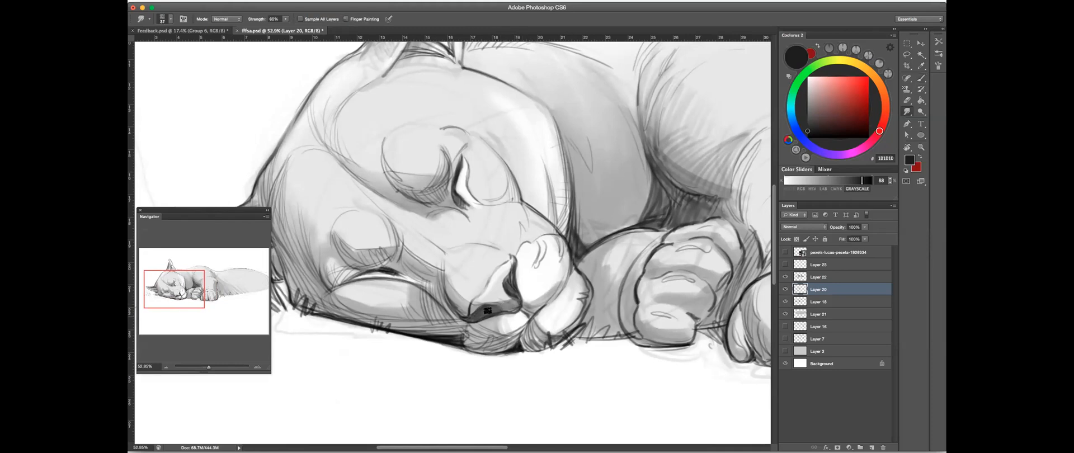
scroll(575, 268, "down", 10)
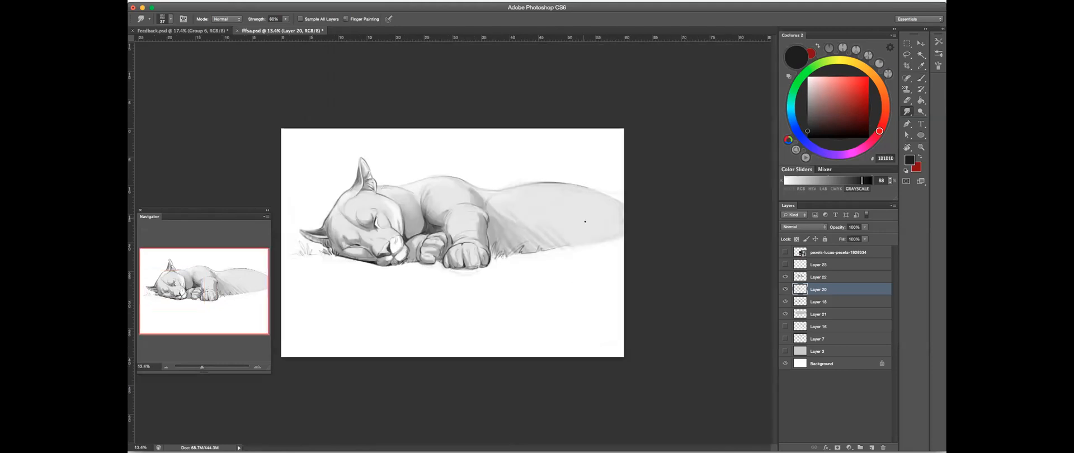
key("super+shift+h")
key("b")
scroll(560, 227, "up", 5)
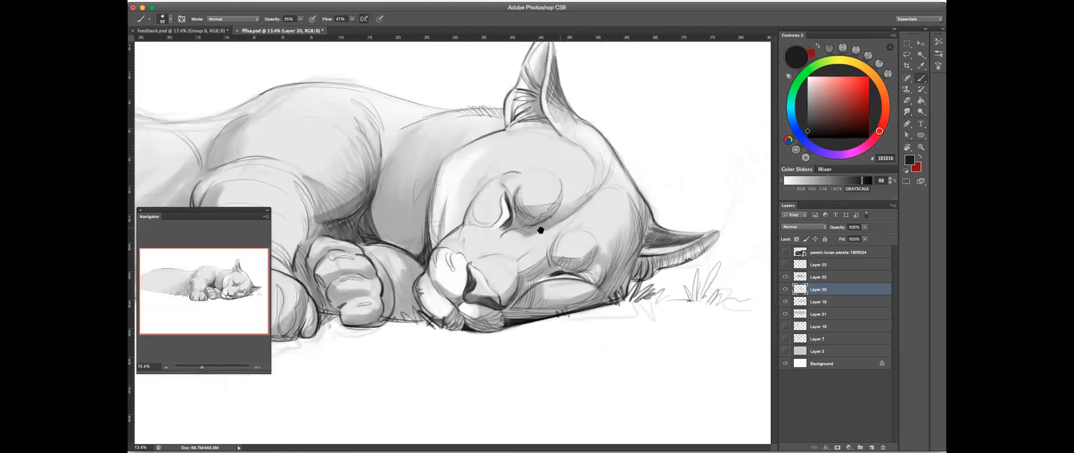
key("super+Tab")
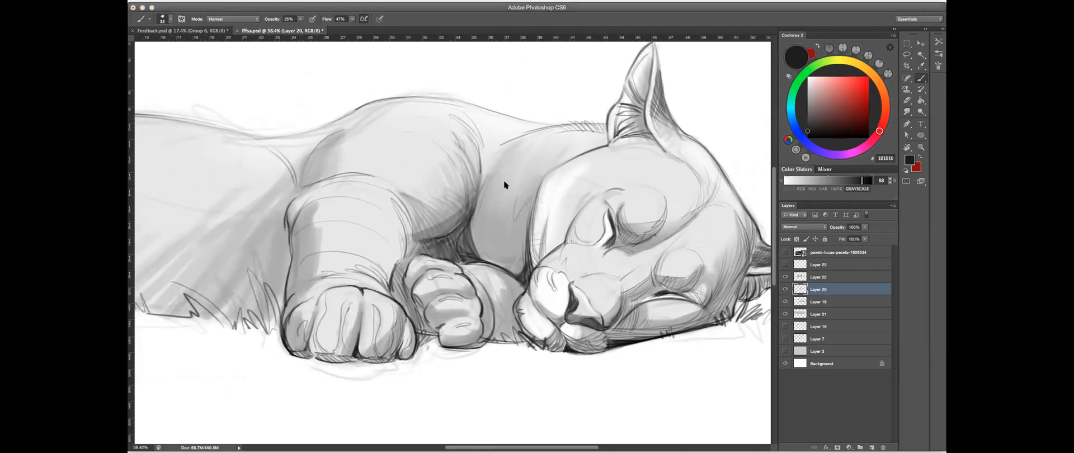
key("super+Tab")
scroll(621, 197, "down", 3)
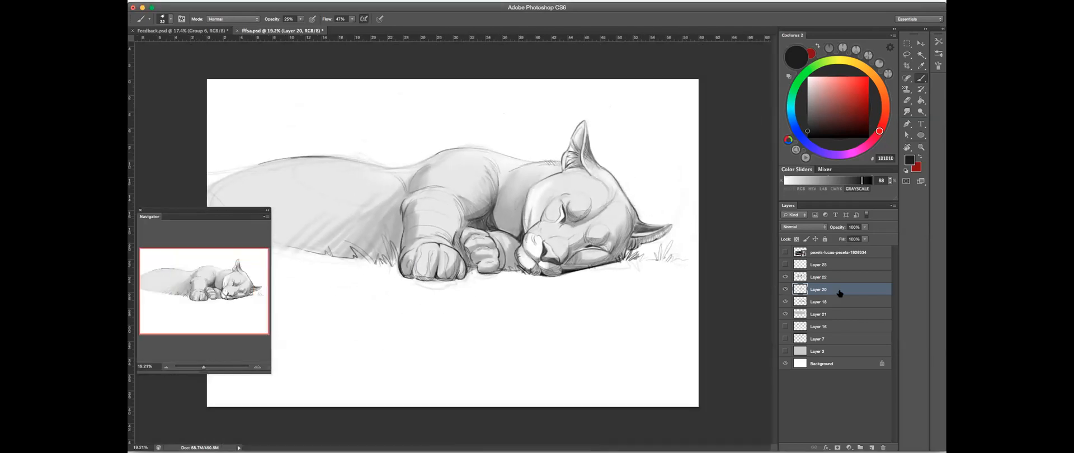
- Compare the drawing with and without Layer 20
left_click(789, 289)
left_click(789, 289)
left_click(789, 289)
left_click(788, 290)
- Add a new layer and place it directly beneath Layer 21
left_click(838, 314)
left_click(873, 446)
left_click_drag(819, 314, 826, 326)
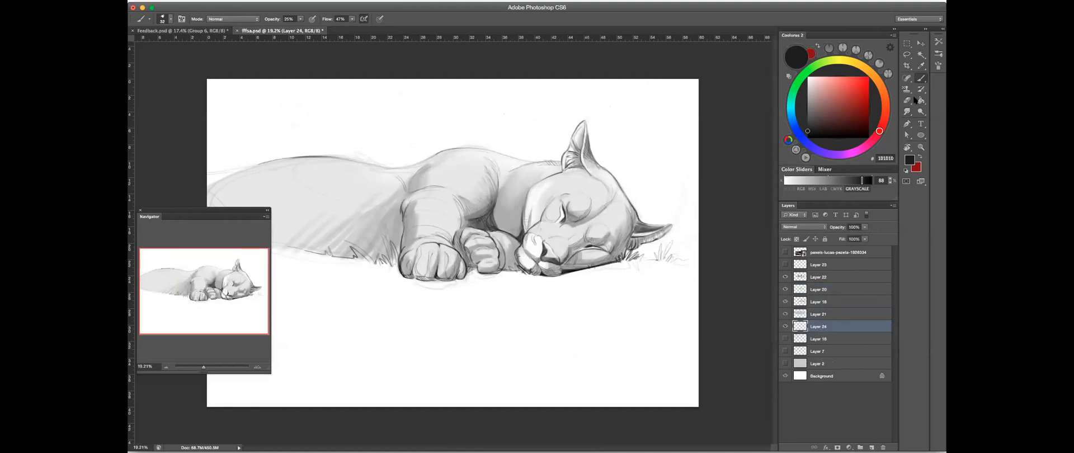
- Enlarge the brush, set its opacity to 54%, paint background tone beside the upright ear, and undo the last stroke
left_click_drag(620, 158, 646, 158)
left_click_drag(496, 156, 532, 124)
left_click(300, 20)
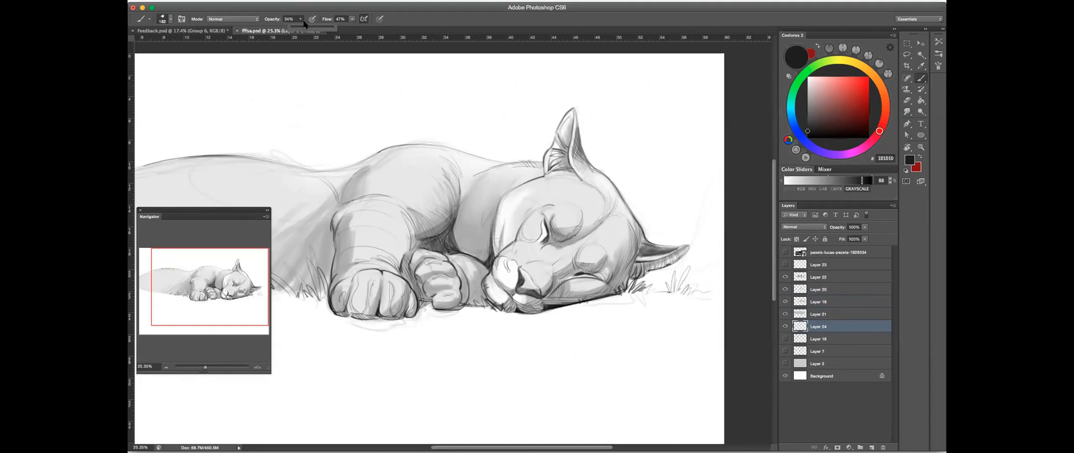
mouse_move(594, 144)
left_mouse_down()
mouse_move(601, 135)
mouse_move(602, 162)
left_mouse_up()
left_click_drag(589, 117, 605, 169)
key("super+z")
- Add tone behind the ear, raise the brush opacity to 100%, and set Layer 24's opacity to 57%
left_click(864, 227)
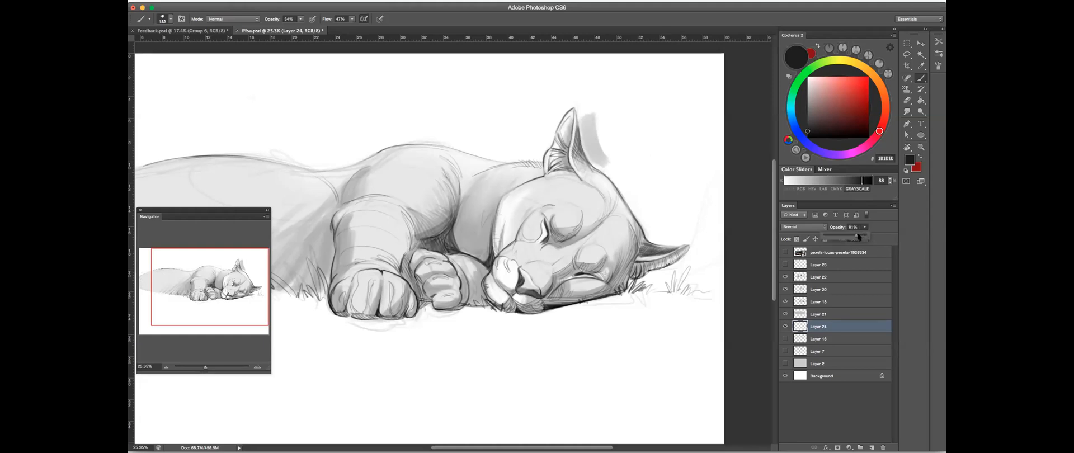
left_click_drag(867, 236, 845, 237)
mouse_move(587, 133)
left_mouse_down()
mouse_move(574, 133)
mouse_move(596, 163)
mouse_move(590, 126)
mouse_move(626, 177)
left_mouse_up()
left_click(300, 20)
left_click(865, 228)
left_click_drag(867, 235, 851, 235)
- Block in grey background tone around the upright ear and above the neck and shoulders with a larger brush
mouse_move(557, 111)
left_mouse_down()
mouse_move(535, 147)
mouse_move(546, 134)
mouse_move(544, 142)
mouse_move(498, 158)
mouse_move(537, 147)
mouse_move(529, 154)
mouse_move(424, 146)
mouse_move(544, 173)
left_mouse_up()
mouse_move(610, 121)
left_mouse_down()
mouse_move(539, 154)
mouse_move(381, 175)
mouse_move(504, 142)
mouse_move(576, 144)
mouse_move(525, 148)
mouse_move(551, 110)
mouse_move(488, 133)
mouse_move(448, 127)
mouse_move(392, 160)
left_mouse_up()
key("bracketright")
key("bracketright")
key("bracketright")
key("bracketright")
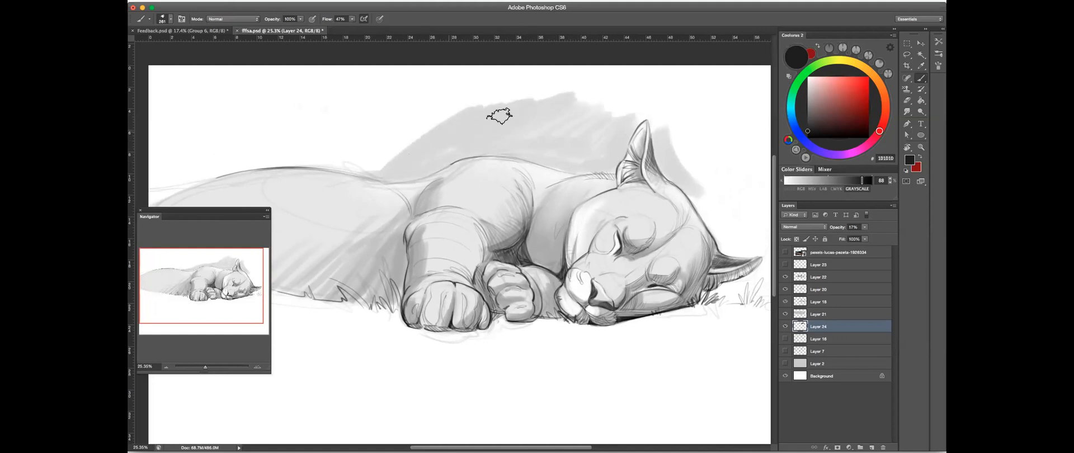
- Extend the grey background tone with slanted strokes over the cougar's rear back
left_click_drag(458, 149, 500, 167)
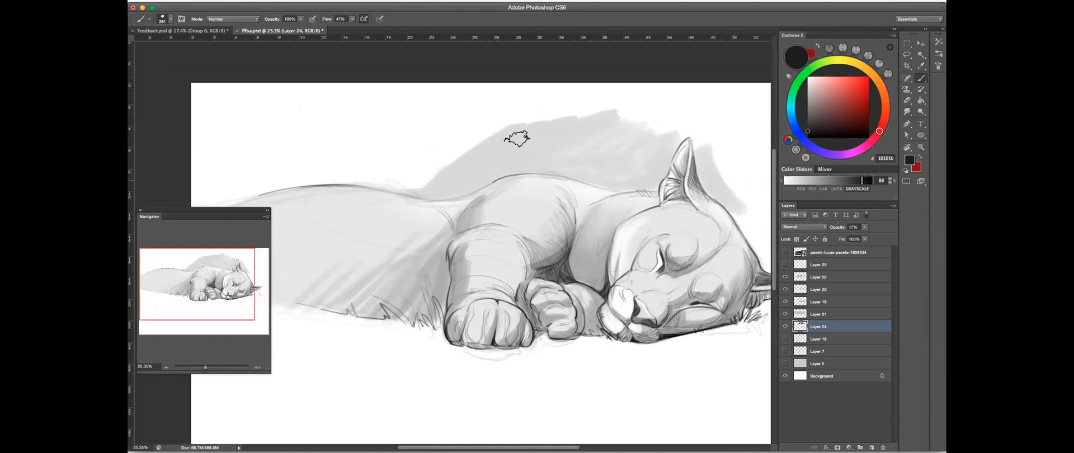
mouse_move(450, 144)
left_mouse_down()
mouse_move(373, 182)
mouse_move(449, 111)
mouse_move(458, 163)
mouse_move(416, 165)
mouse_move(481, 170)
mouse_move(587, 145)
mouse_move(545, 184)
left_mouse_up()
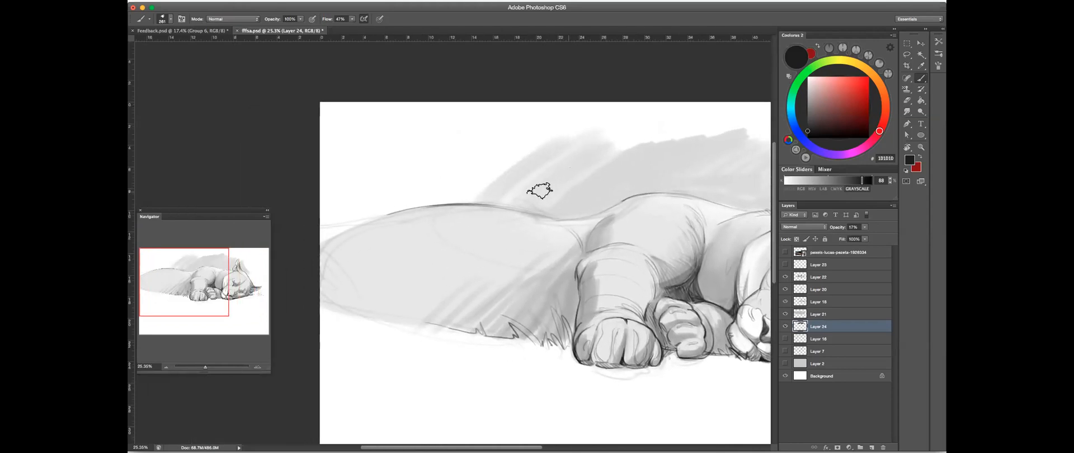
mouse_move(545, 135)
left_mouse_down()
mouse_move(460, 183)
mouse_move(466, 149)
left_mouse_up()
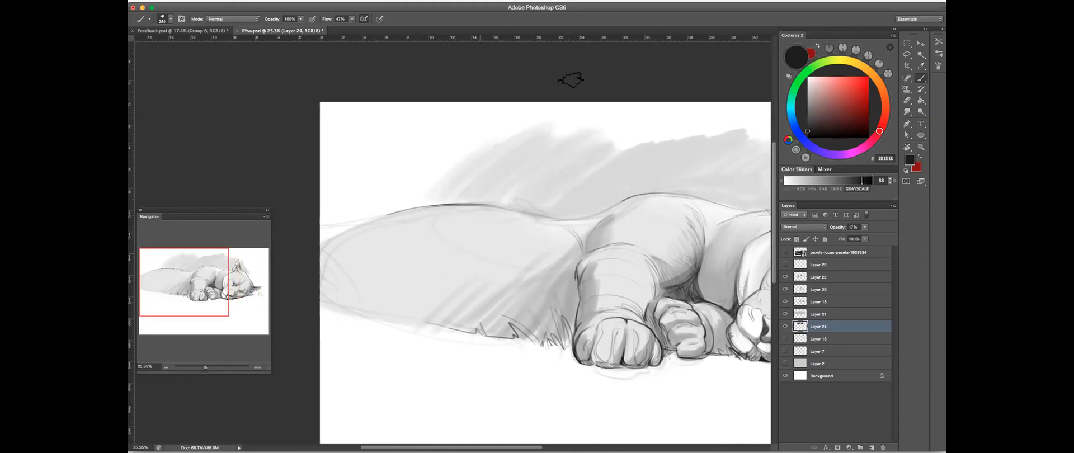
left_click_drag(665, 159, 509, 163)
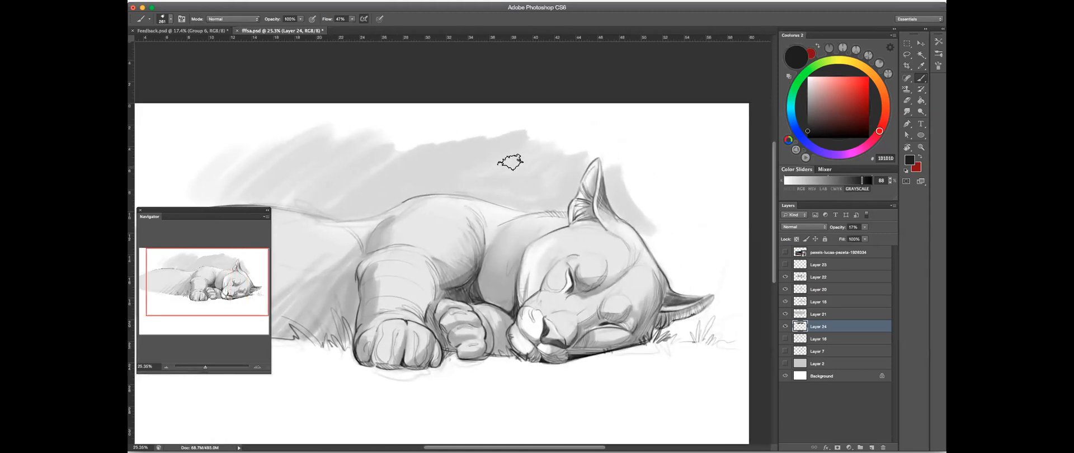
- Fill the background tone above the shoulders and carry it up to the canvas edge over the ear
mouse_move(462, 126)
left_mouse_down()
mouse_move(410, 147)
mouse_move(456, 147)
left_mouse_up()
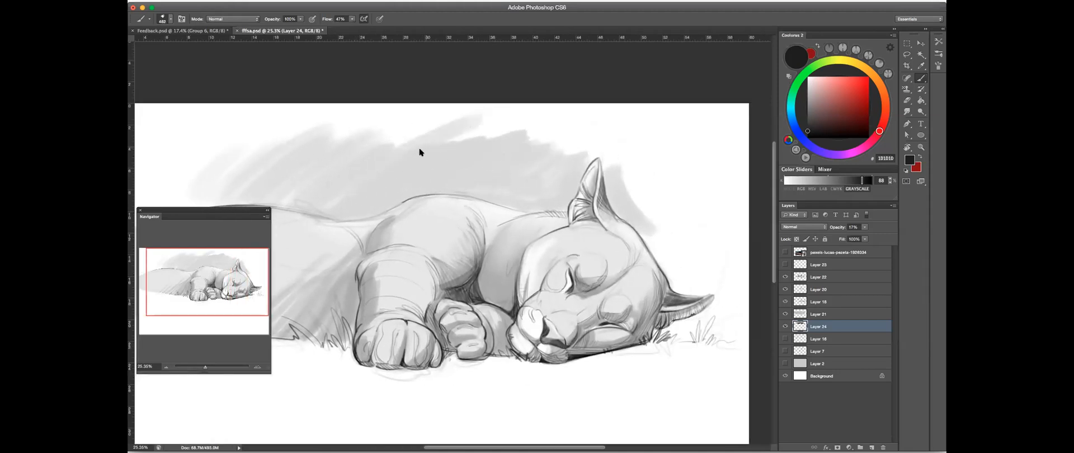
left_click_drag(501, 123, 471, 138)
mouse_move(581, 112)
left_mouse_down()
mouse_move(533, 139)
mouse_move(527, 161)
mouse_move(537, 173)
mouse_move(564, 163)
left_mouse_up()
left_click_drag(526, 191, 514, 197)
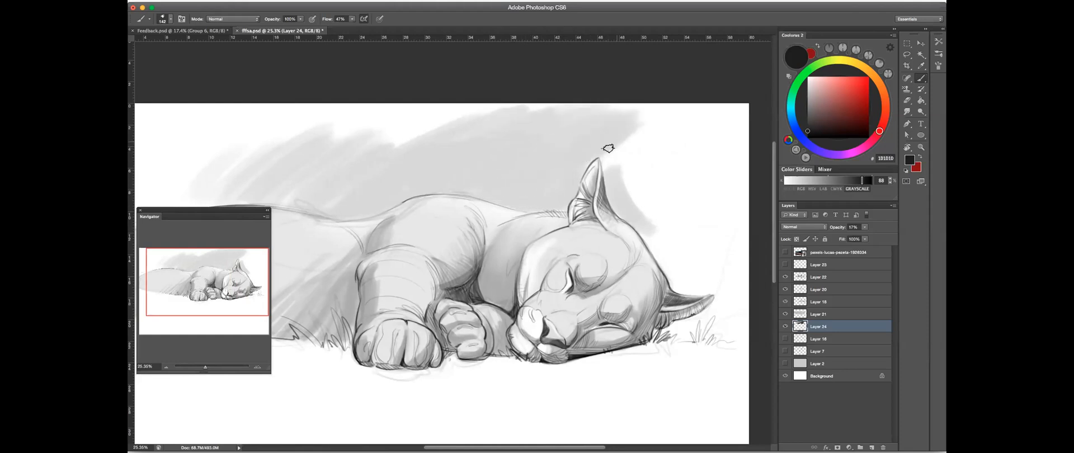
- Paint the background tone around the ear tip and down behind the head to the lower ear
mouse_move(630, 136)
left_mouse_down()
mouse_move(607, 156)
mouse_move(647, 167)
mouse_move(622, 158)
mouse_move(635, 125)
mouse_move(627, 206)
mouse_move(646, 150)
left_mouse_up()
mouse_move(638, 216)
left_mouse_down()
mouse_move(649, 150)
mouse_move(652, 198)
mouse_move(678, 263)
left_mouse_up()
left_click_drag(657, 232, 679, 267)
mouse_move(645, 150)
left_mouse_down()
mouse_move(674, 149)
mouse_move(690, 233)
mouse_move(674, 209)
mouse_move(661, 230)
mouse_move(676, 272)
mouse_move(689, 290)
mouse_move(711, 277)
left_mouse_up()
left_click_drag(694, 244, 727, 245)
mouse_move(688, 272)
left_mouse_down()
mouse_move(733, 298)
mouse_move(699, 322)
left_mouse_up()
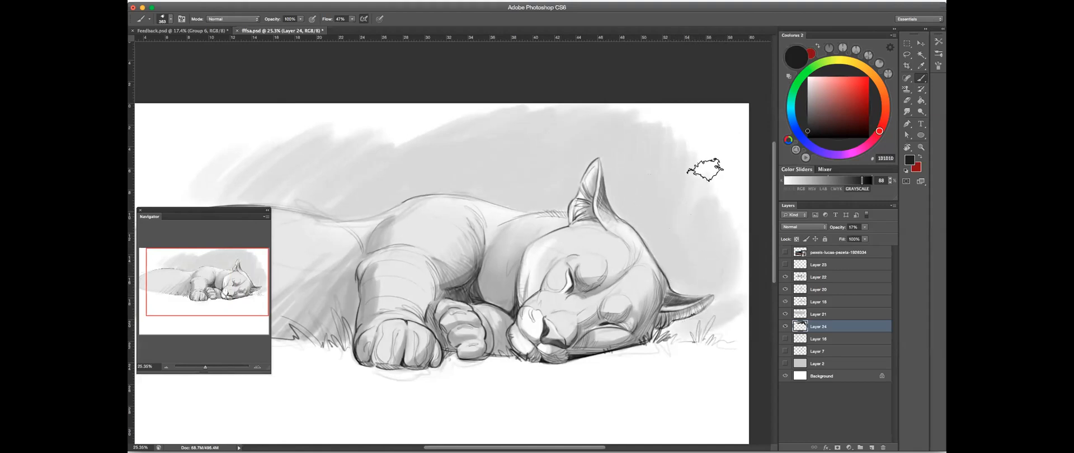
- Review the whole drawing and compare it with and without Layer 22 and the layer just beneath Layer 20
mouse_move(566, 228)
left_mouse_down()
mouse_move(558, 255)
mouse_move(549, 250)
left_mouse_up()
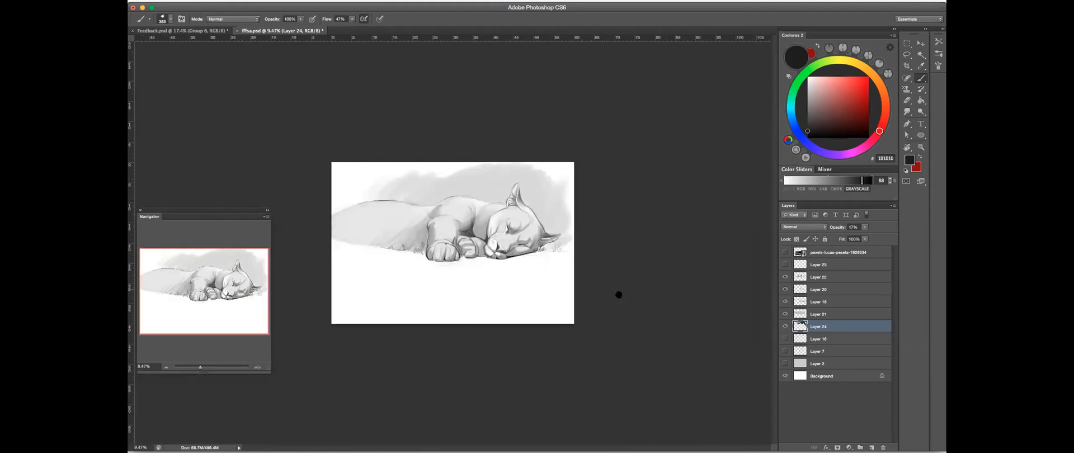
left_click_drag(434, 239, 464, 237)
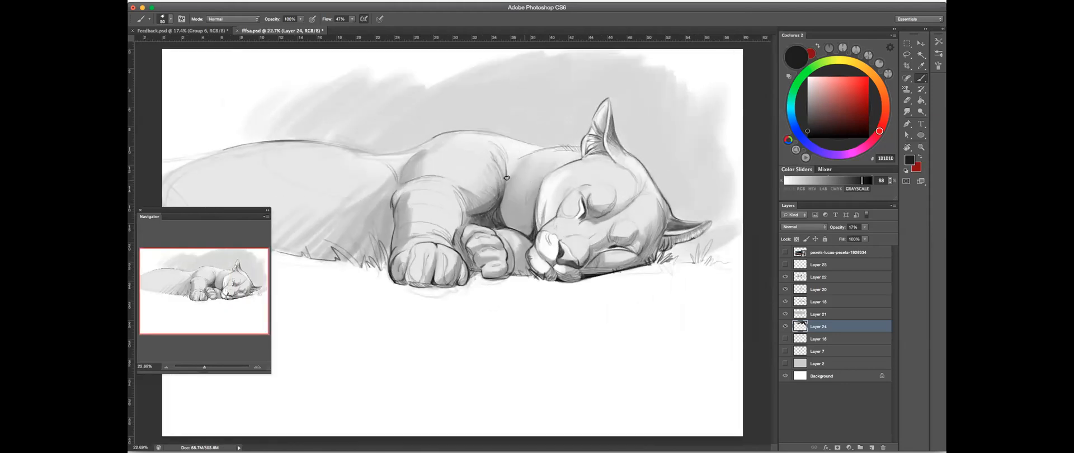
left_click(786, 302)
left_click(786, 302)
left_click(785, 302)
left_click(785, 301)
left_click(785, 276)
left_click(785, 277)
left_click(785, 277)
left_click(785, 276)
- Lower Layer 22's opacity to 85%
left_click(825, 277)
left_click_drag(865, 227, 862, 235)
left_click(526, 191)
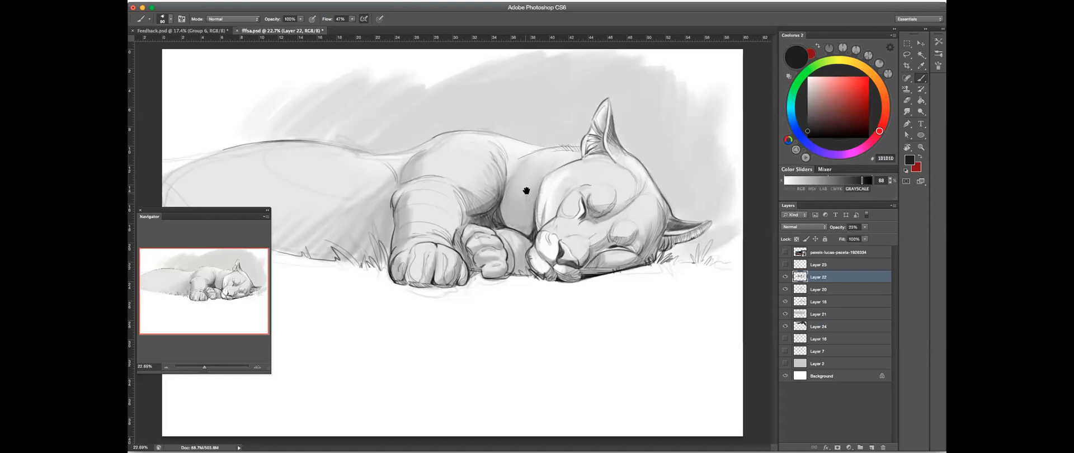
- Flip the canvas horizontally back to its original orientation and review the head, paws and rear body
left_click_drag(601, 199, 567, 207)
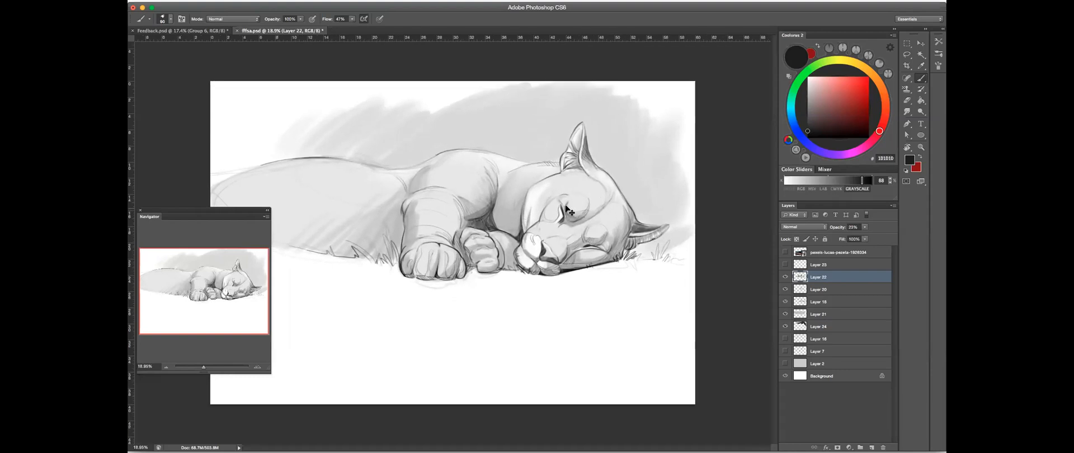
key("super+shift+h")
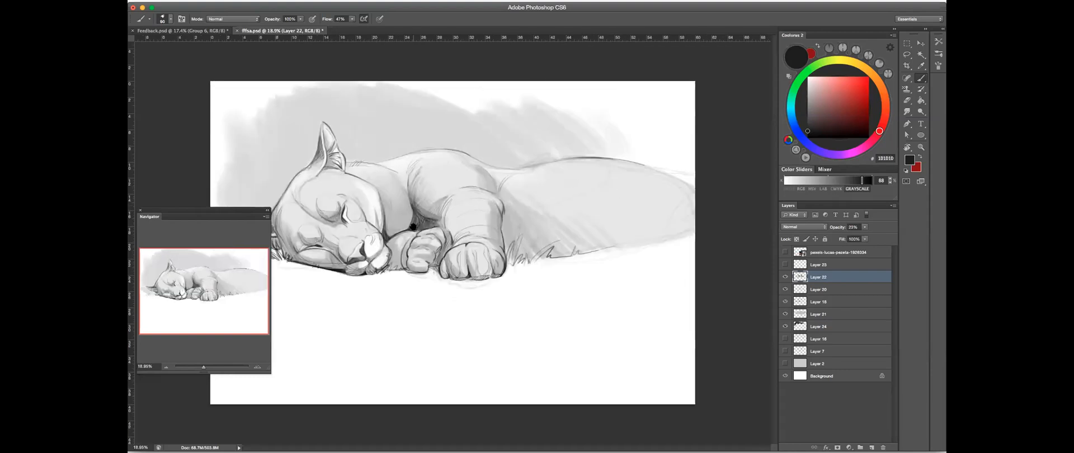
left_click_drag(397, 221, 457, 204)
left_click_drag(560, 162, 689, 183)
left_click(140, 210)
left_click(491, 175)
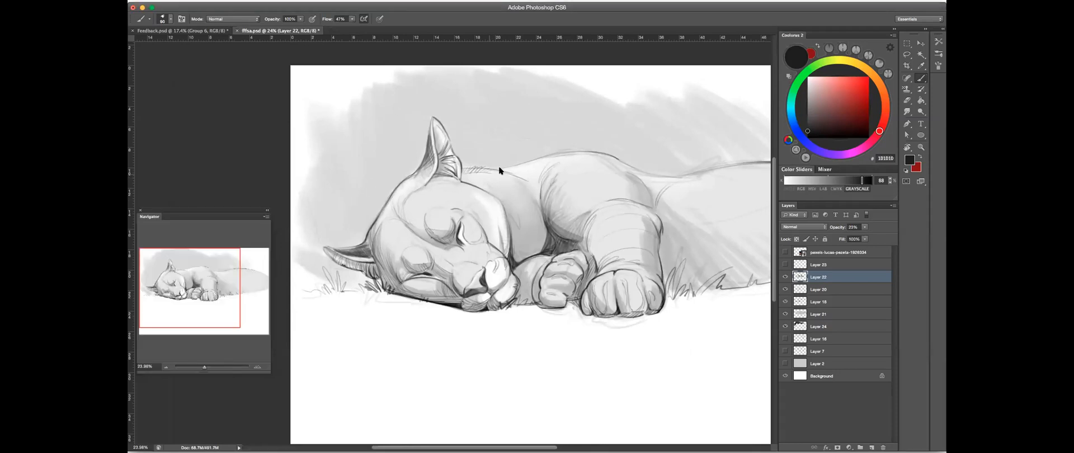
left_click_drag(655, 248, 595, 257)
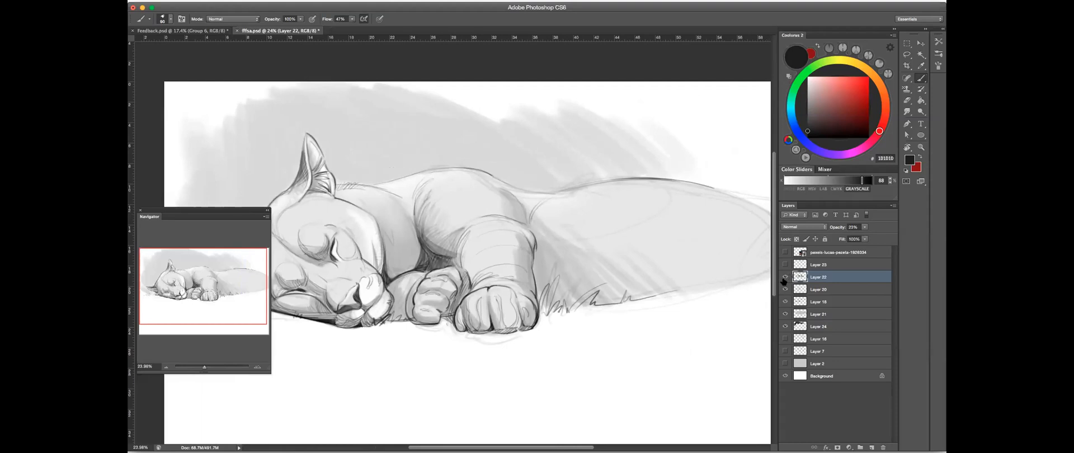
- Compare the drawing with and without Layer 22 and Layer 21
left_click(784, 278)
left_click(785, 278)
left_click(785, 278)
left_click(785, 279)
left_click(801, 314)
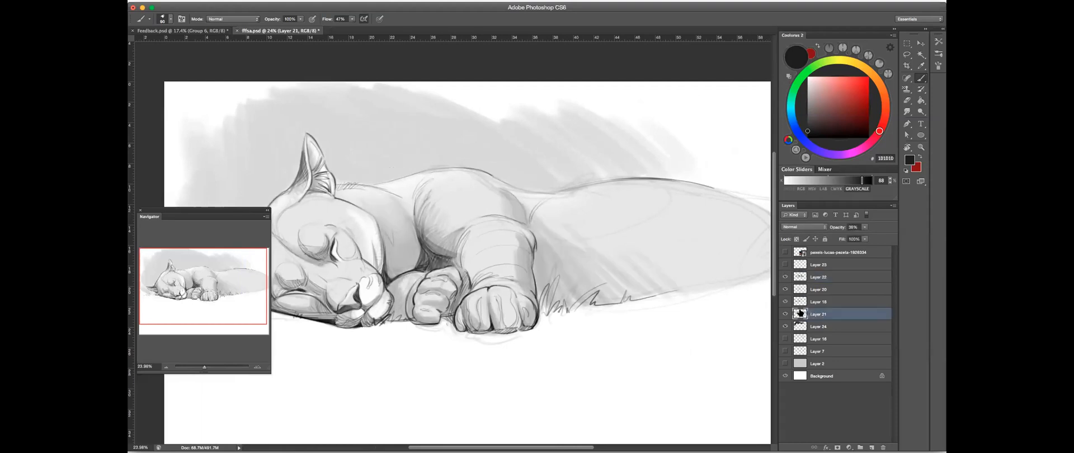
left_click(785, 314)
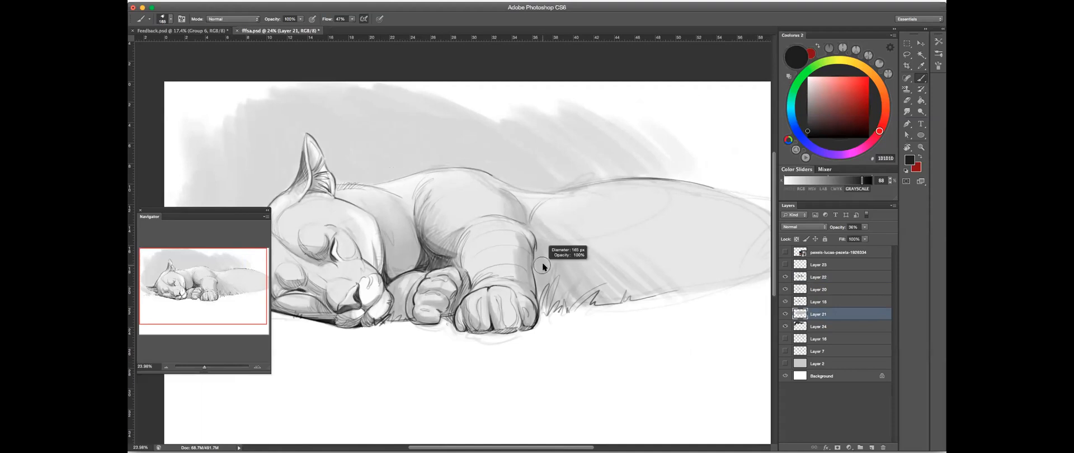
- On Layer 22, lighten part of the near foreleg with the Eraser and brush tone onto its inner side
key("r")
left_click_drag(622, 242, 513, 352)
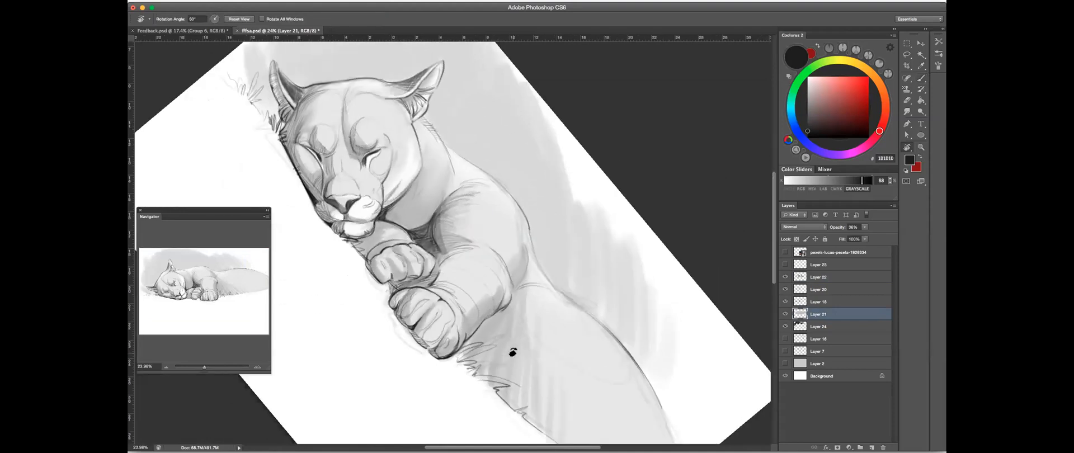
left_click(921, 78)
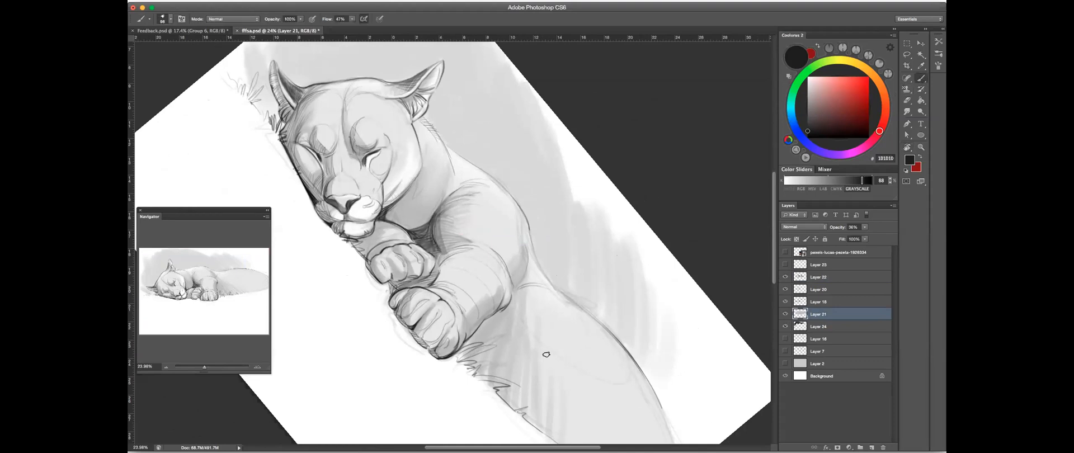
left_click(784, 278)
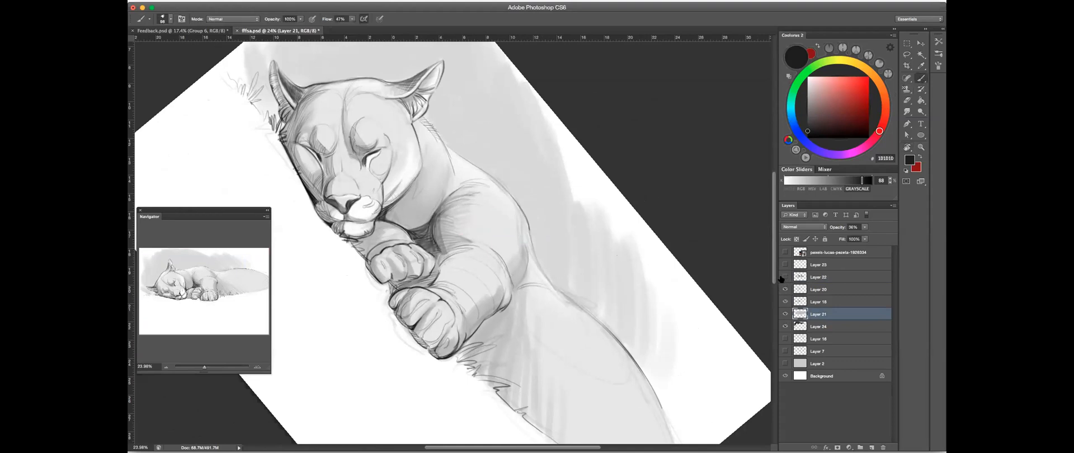
left_click(834, 277)
key("e")
mouse_move(472, 300)
left_mouse_down()
mouse_move(464, 314)
mouse_move(498, 290)
left_mouse_up()
key("b")
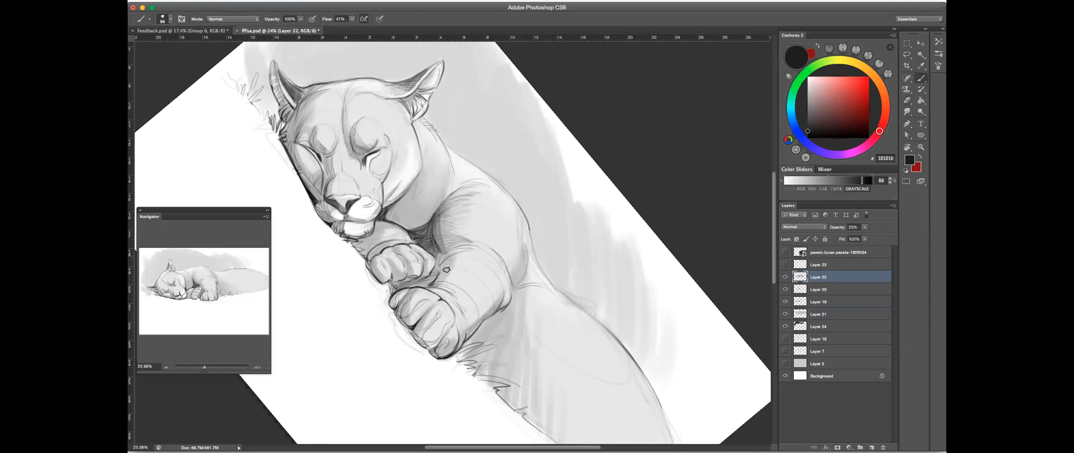
left_click_drag(464, 256, 451, 288)
left_click_drag(471, 254, 456, 247)
- With the canvas turned nearly upside down, paint a shadow band along the inner side of the near foreleg
key("r")
left_click_drag(551, 271, 579, 181)
left_click(921, 79)
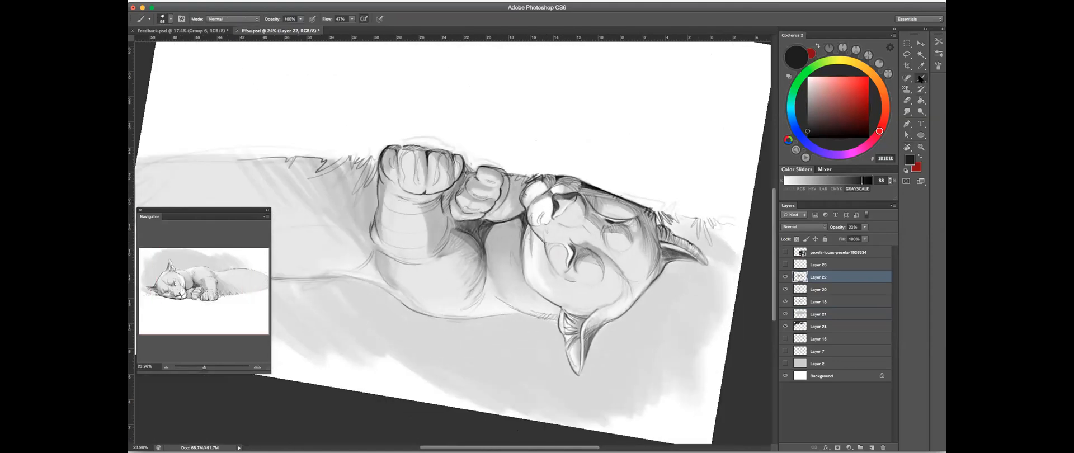
left_click_drag(425, 241, 423, 253)
left_click(909, 102)
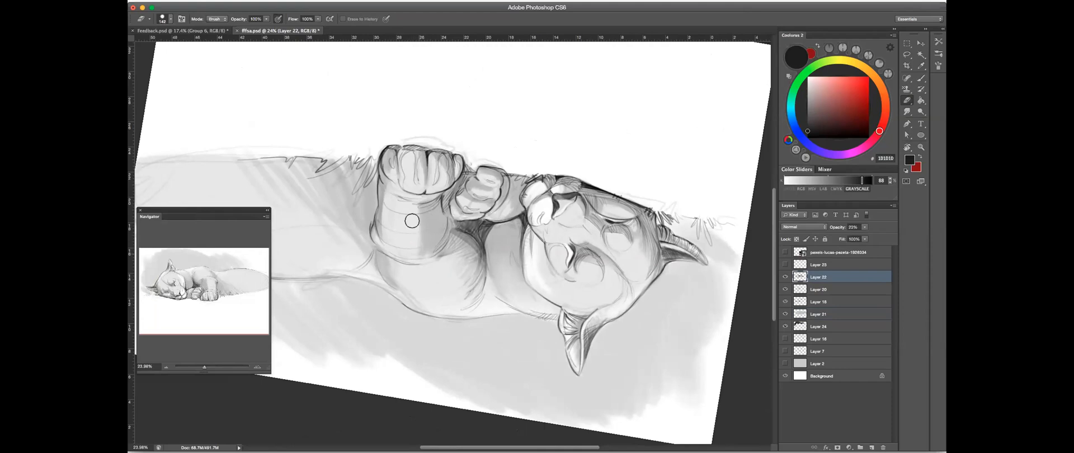
left_click(921, 80)
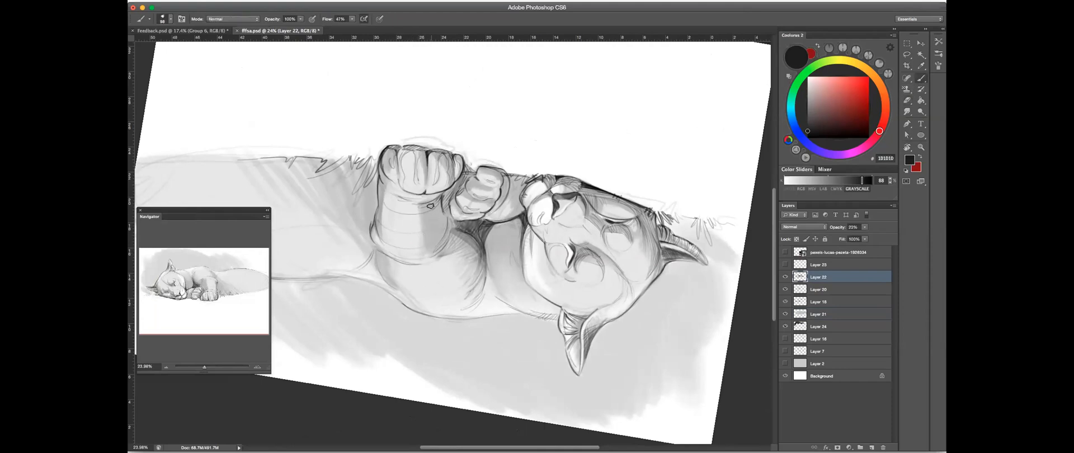
left_click_drag(421, 202, 423, 243)
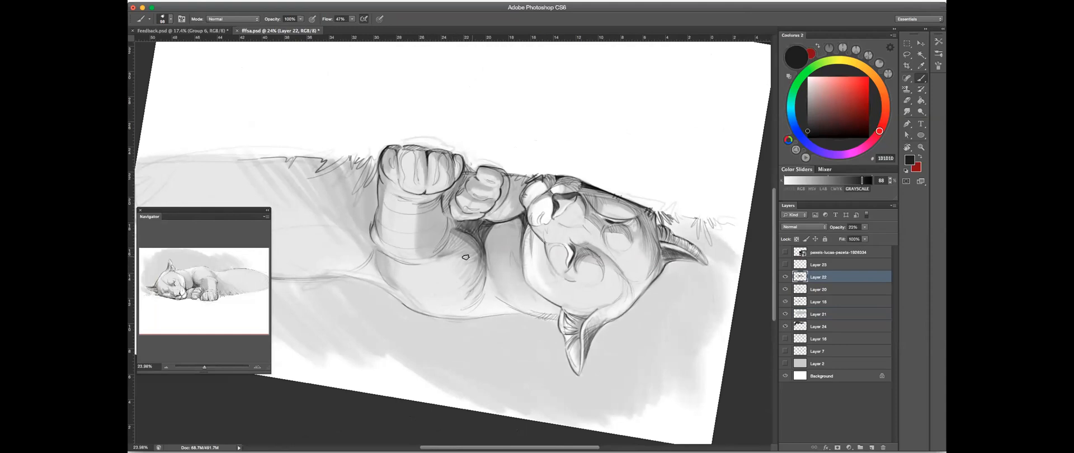
- Return the canvas to near upright and refine the foreleg's shadow band by erasing and repainting tone from elbow to wrist
key("r")
left_click_drag(542, 166, 627, 263)
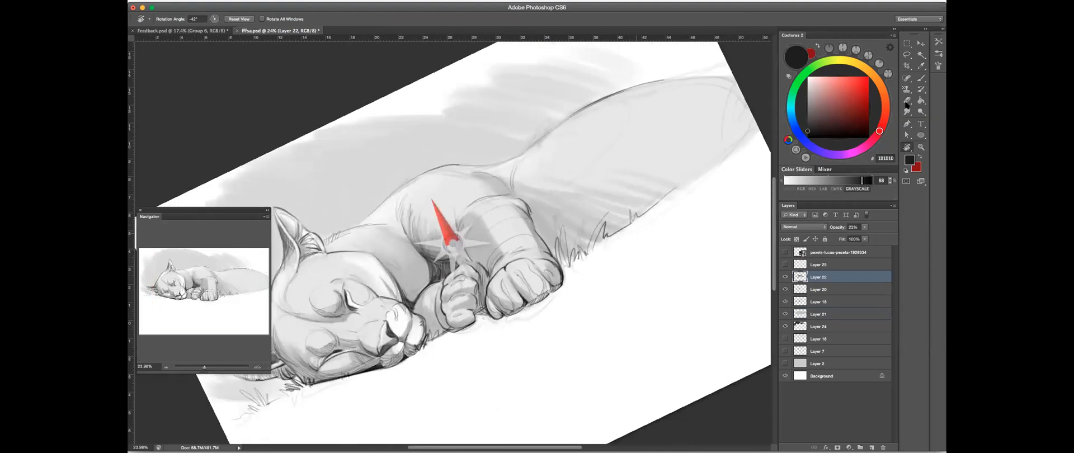
left_click(906, 103)
left_click_drag(499, 269, 481, 233)
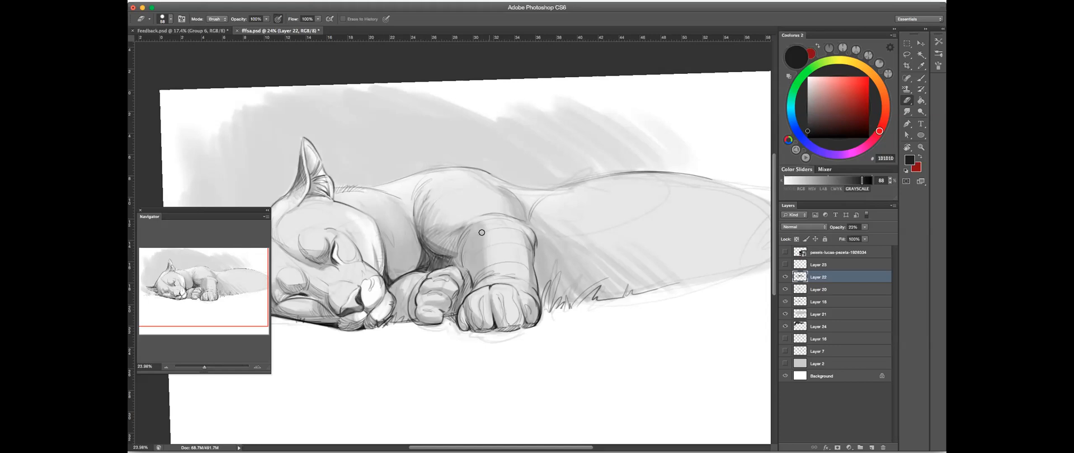
left_click(921, 78)
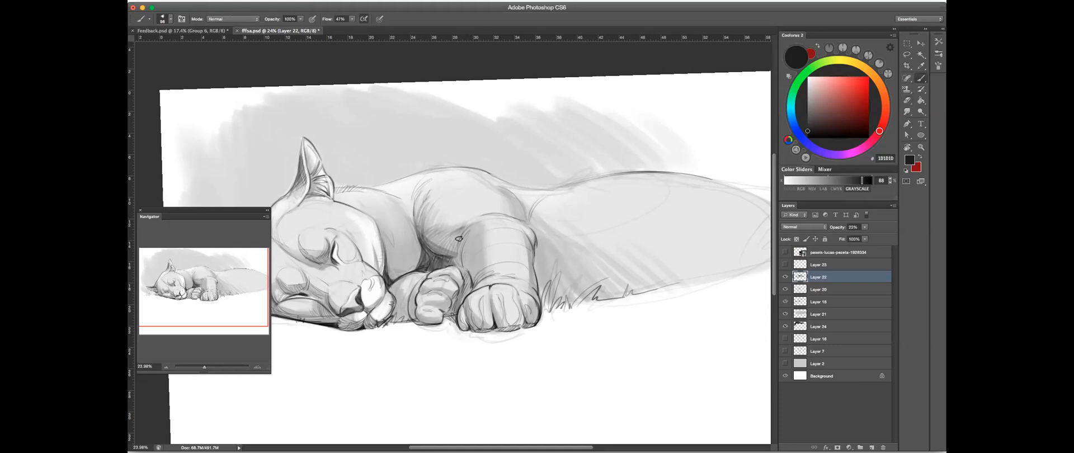
left_click_drag(485, 230, 486, 260)
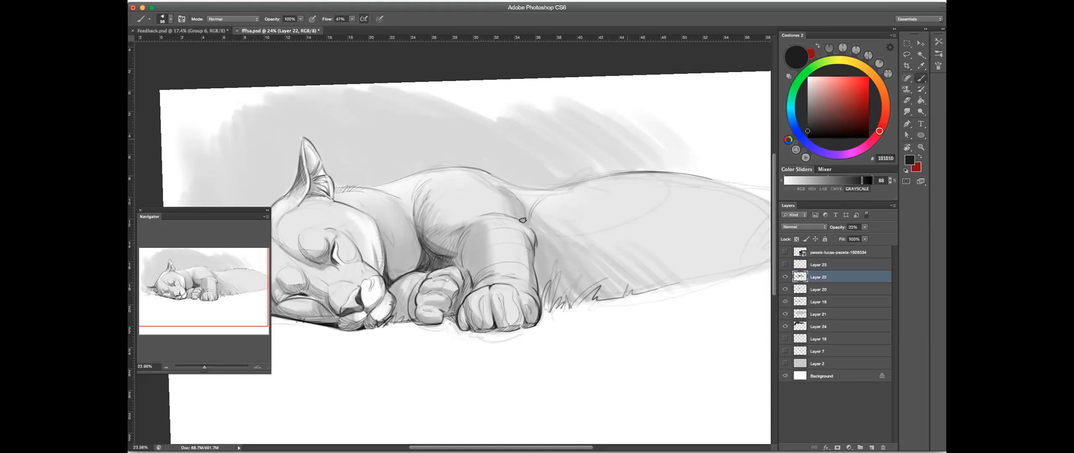
left_click_drag(471, 314, 493, 282)
mouse_move(522, 245)
left_mouse_down()
mouse_move(495, 257)
mouse_move(511, 257)
left_mouse_up()
left_click(906, 102)
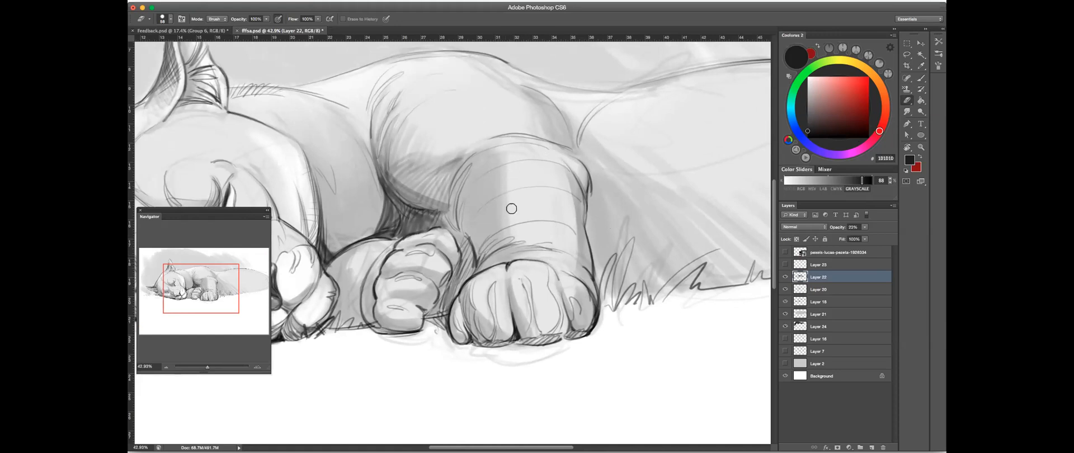
key("b")
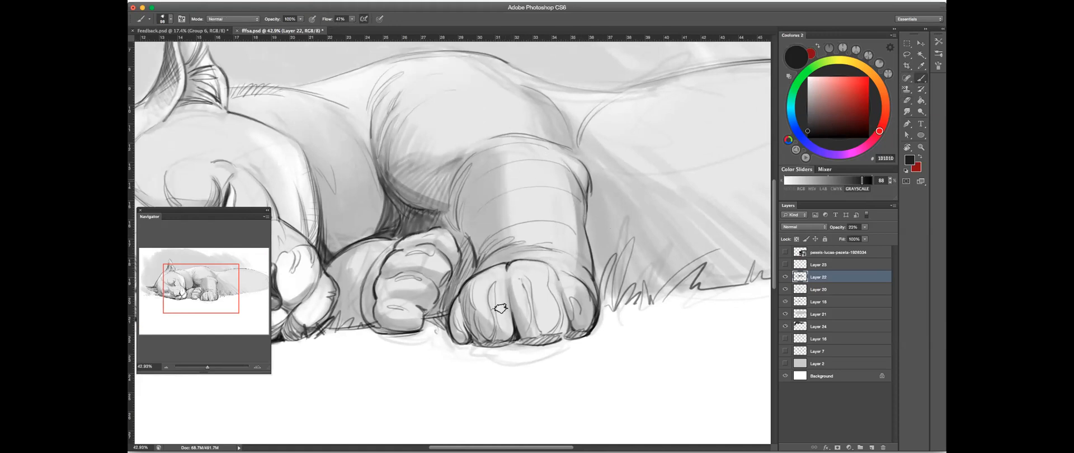
- Examine the paws and forelegs with and without Layer 22
left_click_drag(549, 344, 566, 331)
key("bracketleft")
key("bracketleft")
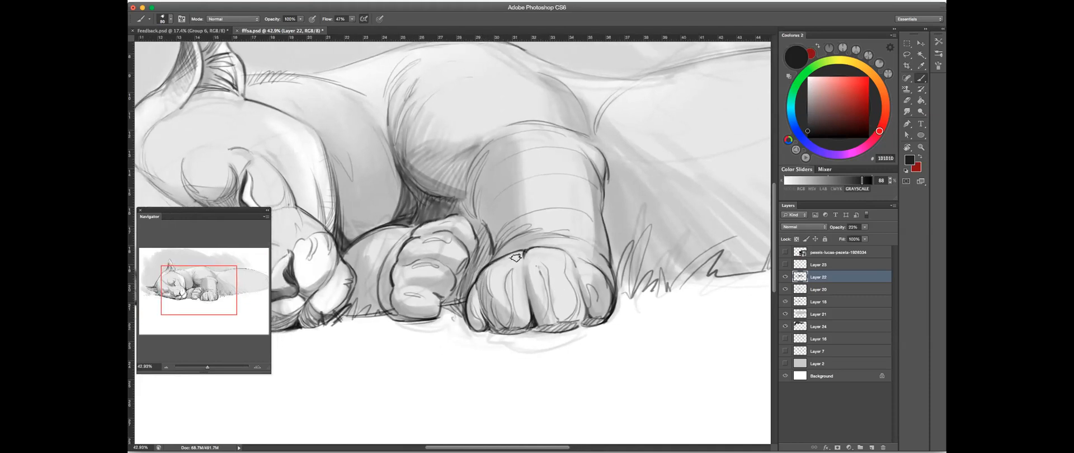
left_click(826, 313)
left_click(829, 277)
left_click(785, 277)
left_click(785, 278)
left_click(783, 300)
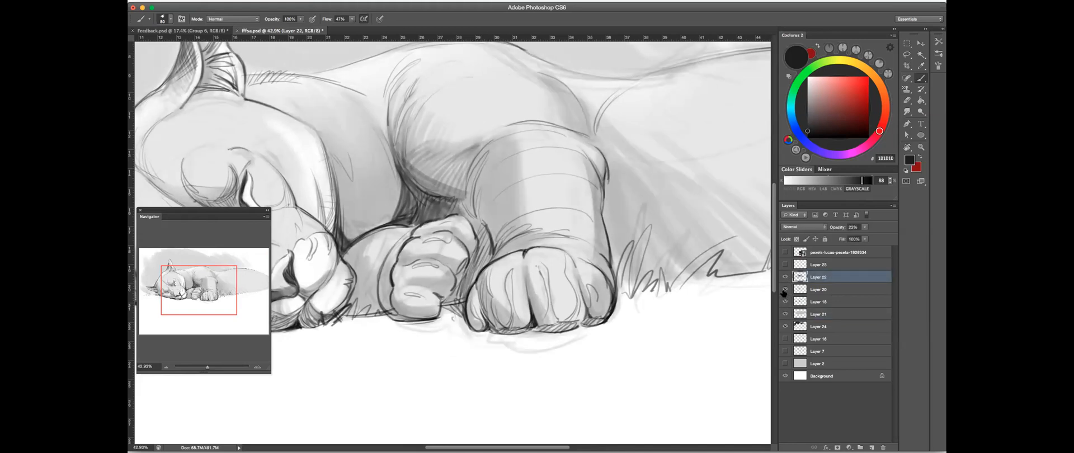
- On Layer 20, darken the gap between the chest and both paws using a brush opacity of 55%
left_click(817, 290)
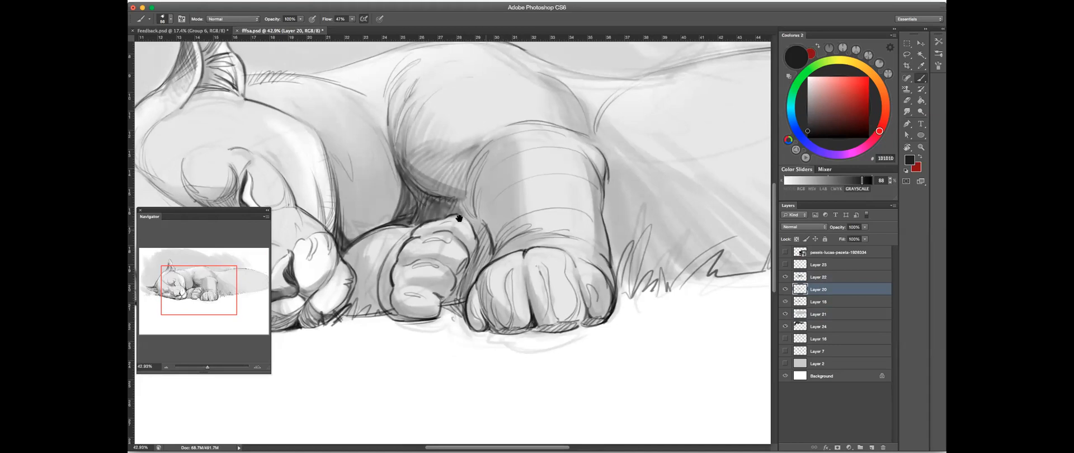
scroll(458, 218, "up", 3)
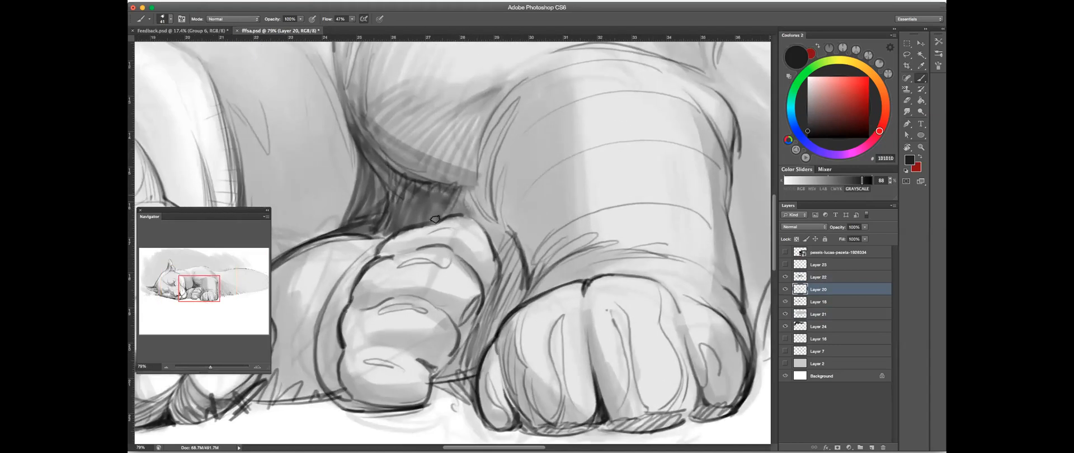
left_click_drag(301, 19, 291, 27)
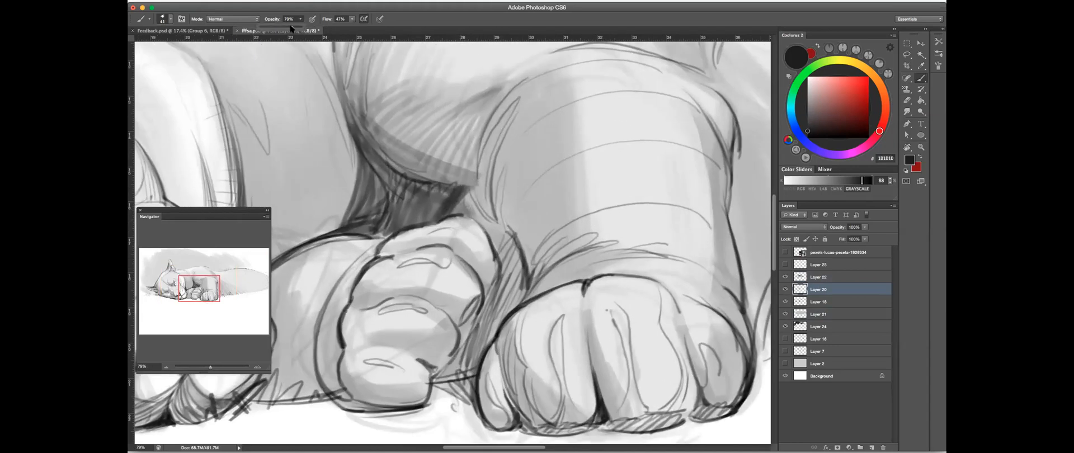
mouse_move(449, 188)
left_mouse_down()
mouse_move(411, 226)
mouse_move(430, 184)
mouse_move(392, 225)
left_mouse_up()
mouse_move(457, 207)
left_mouse_down()
mouse_move(481, 209)
mouse_move(491, 220)
mouse_move(498, 249)
mouse_move(506, 228)
mouse_move(505, 252)
mouse_move(512, 235)
mouse_move(488, 316)
mouse_move(525, 272)
mouse_move(468, 377)
mouse_move(493, 297)
mouse_move(443, 391)
mouse_move(486, 353)
left_mouse_up()
mouse_move(505, 251)
left_mouse_down()
mouse_move(498, 318)
mouse_move(516, 246)
mouse_move(492, 301)
mouse_move(521, 308)
left_mouse_up()
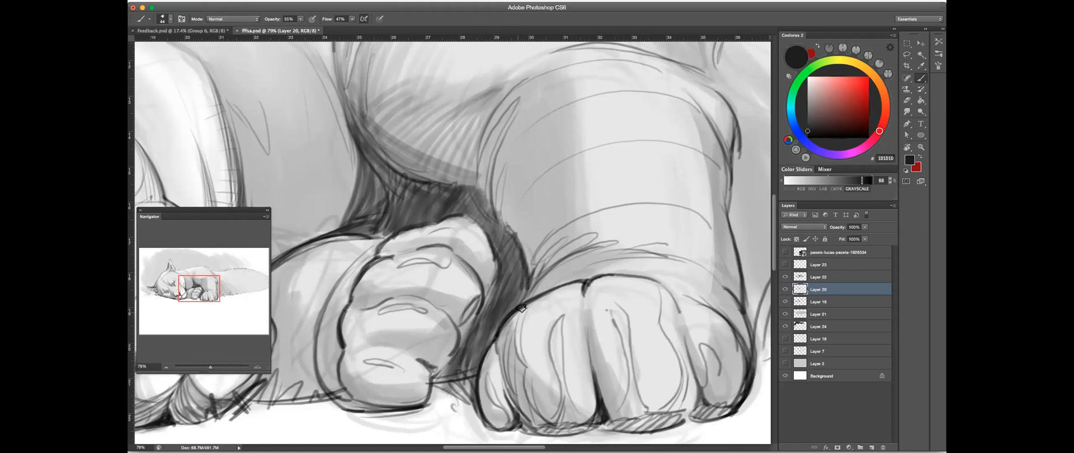
- Smudge the dark tone between the chest and paws into a smoother shadow
scroll(480, 202, "down", 5)
key("r")
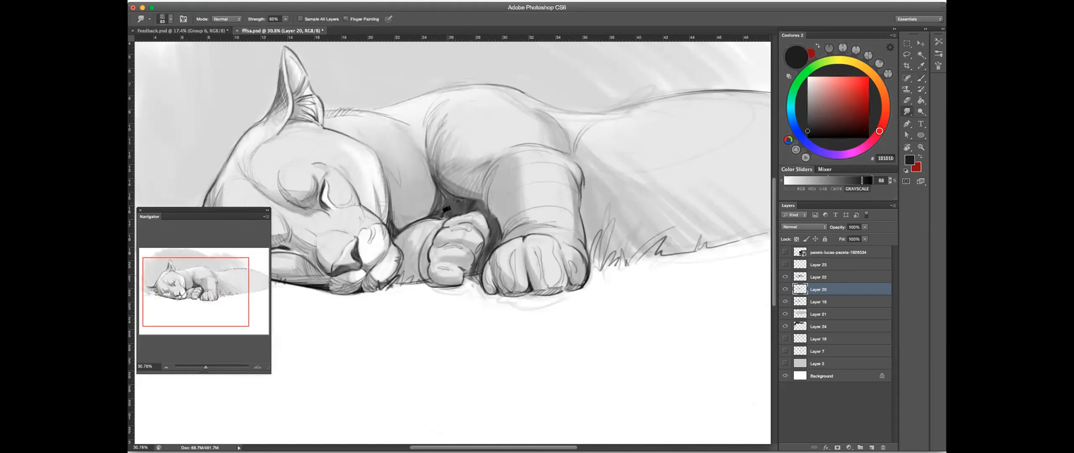
left_click_drag(584, 206, 588, 210)
key("r")
mouse_move(554, 159)
left_mouse_down()
mouse_move(573, 238)
mouse_move(518, 343)
left_mouse_up()
left_click(908, 101)
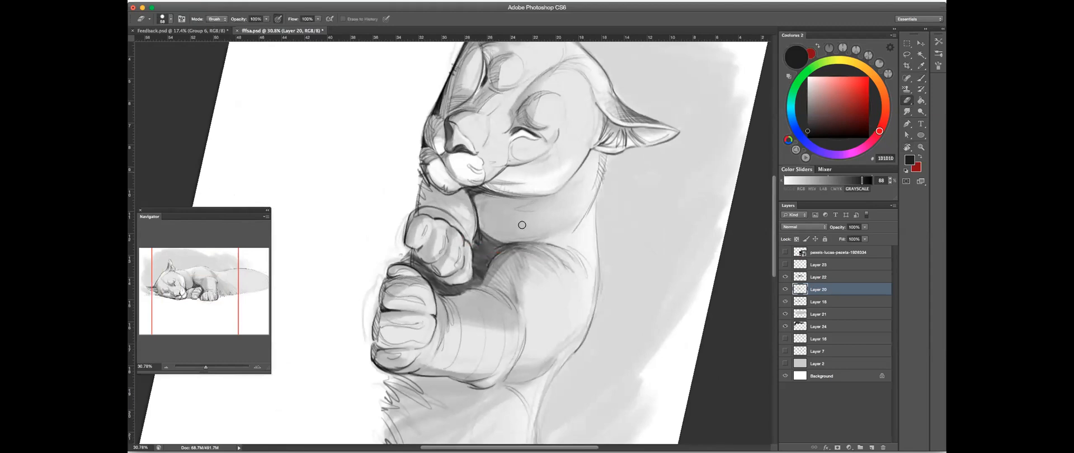
left_click(908, 111)
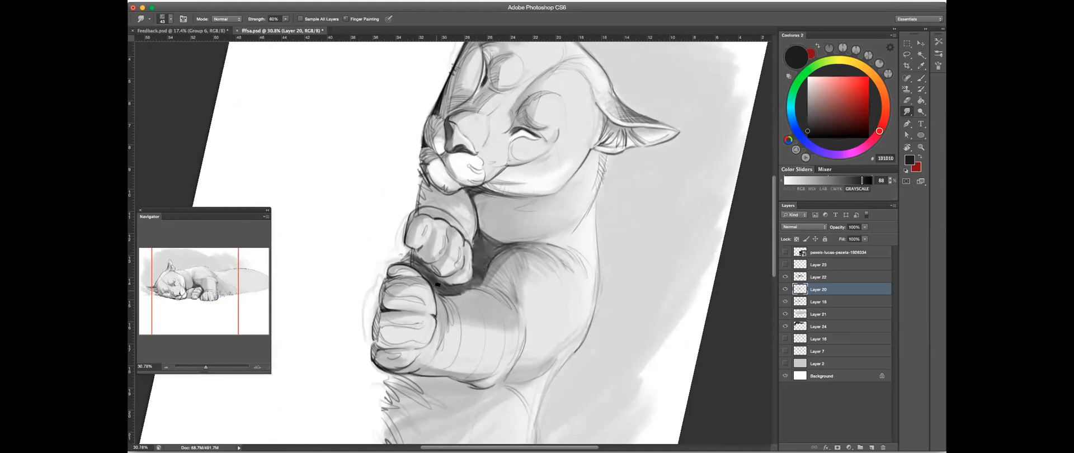
key("r")
key("Escape")
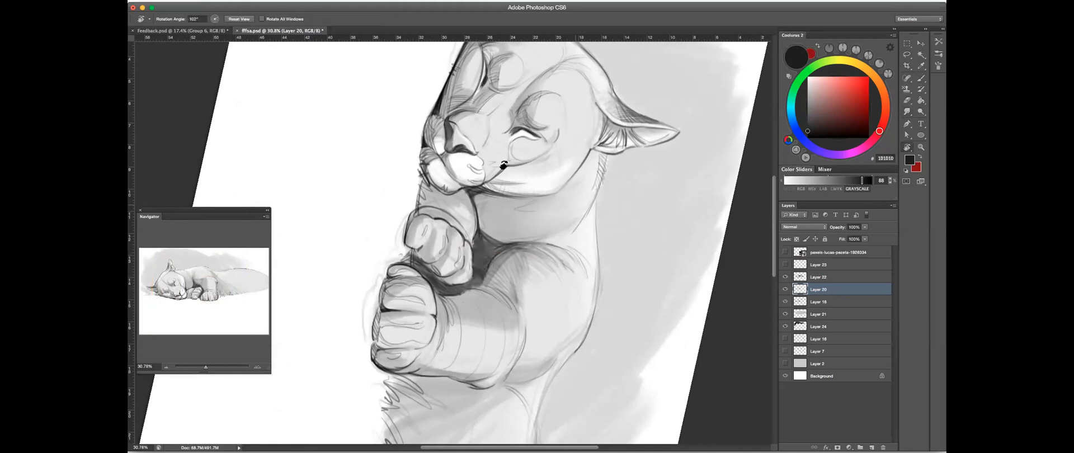
- Touch up the shadow above the far paw and hatch short fur strokes along the neck with pressure-controlled brush size
scroll(496, 193, "up", 5)
key("b")
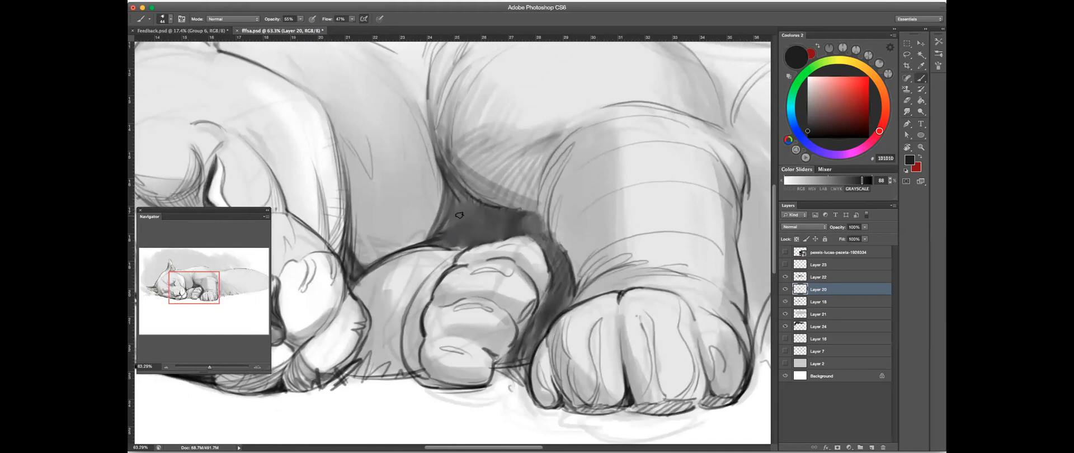
mouse_move(457, 204)
left_mouse_down()
mouse_move(445, 241)
mouse_move(456, 228)
left_mouse_up()
left_click(379, 19)
left_click_drag(482, 207, 471, 244)
left_click_drag(442, 178, 417, 243)
left_click_drag(441, 193, 406, 247)
left_click_drag(426, 210, 404, 247)
left_click_drag(525, 186, 475, 187)
- Rotate the canvas and begin hatching short fur strokes along the shoulder's back contour
key("r")
left_click_drag(573, 232, 471, 290)
scroll(525, 197, "up", 3)
key("b")
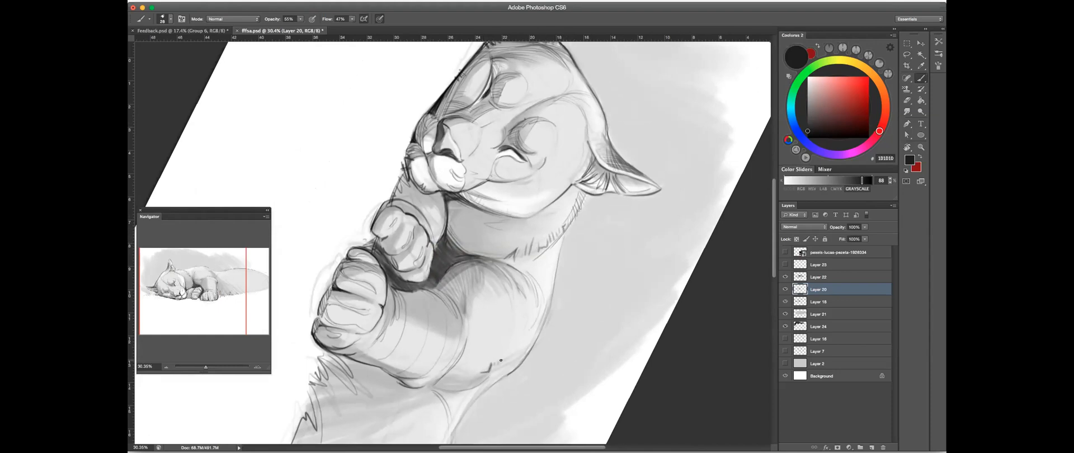
scroll(570, 276, "down", 5)
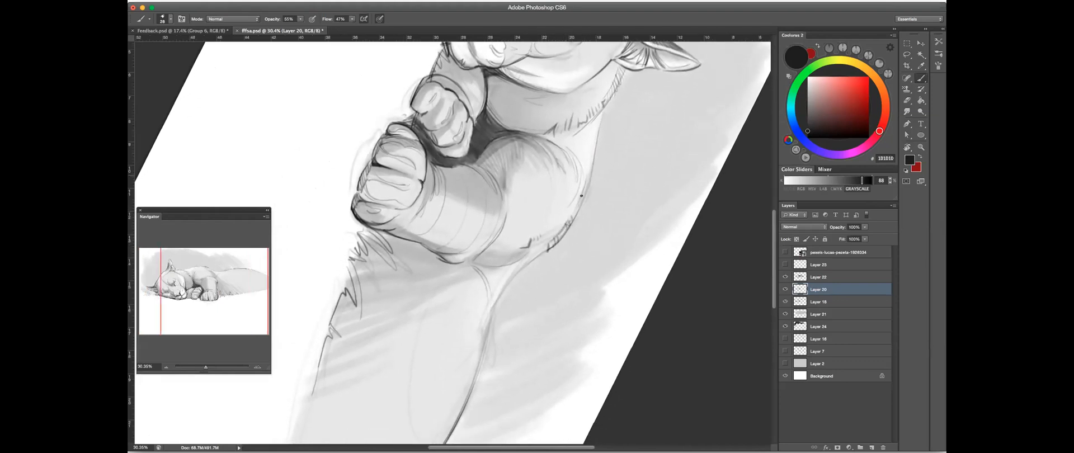
scroll(610, 218, "up", 5)
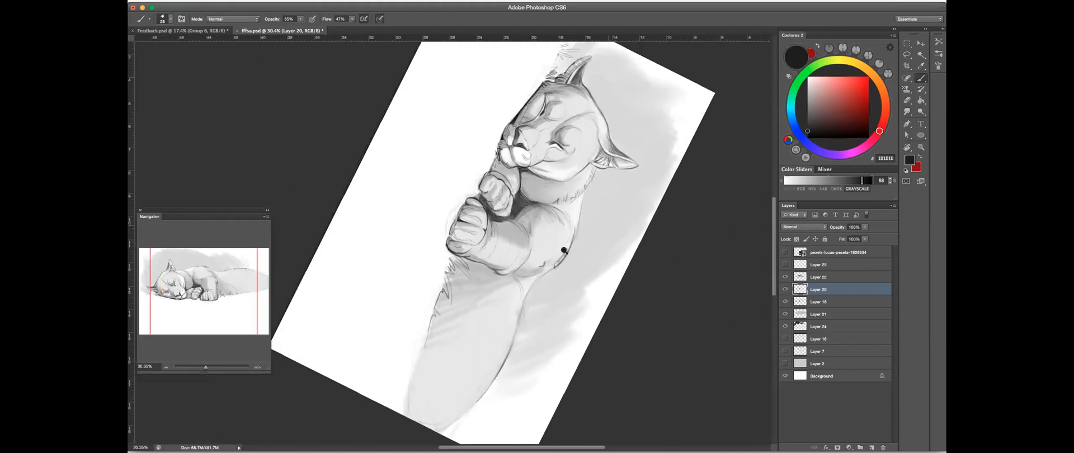
scroll(563, 251, "down", 3)
- Continue the fur hatching across the top of the shoulder and return the canvas to near upright
key("r")
mouse_move(589, 233)
left_mouse_down()
mouse_move(487, 319)
mouse_move(409, 334)
mouse_move(523, 313)
left_mouse_up()
left_click(921, 79)
key("r")
mouse_move(420, 357)
left_mouse_down()
mouse_move(379, 352)
mouse_move(532, 156)
mouse_move(568, 264)
left_mouse_up()
left_click_drag(671, 89, 796, 109)
key("b")
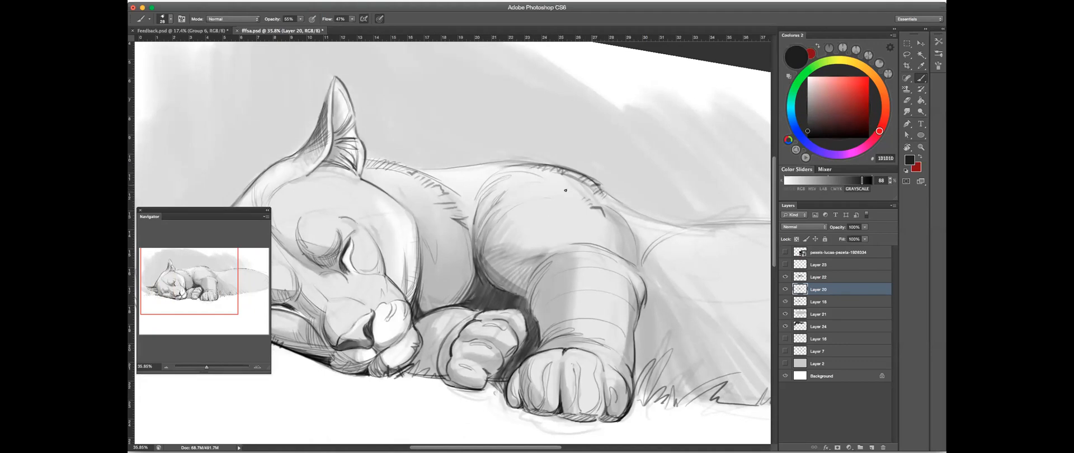
left_click_drag(511, 220, 508, 222)
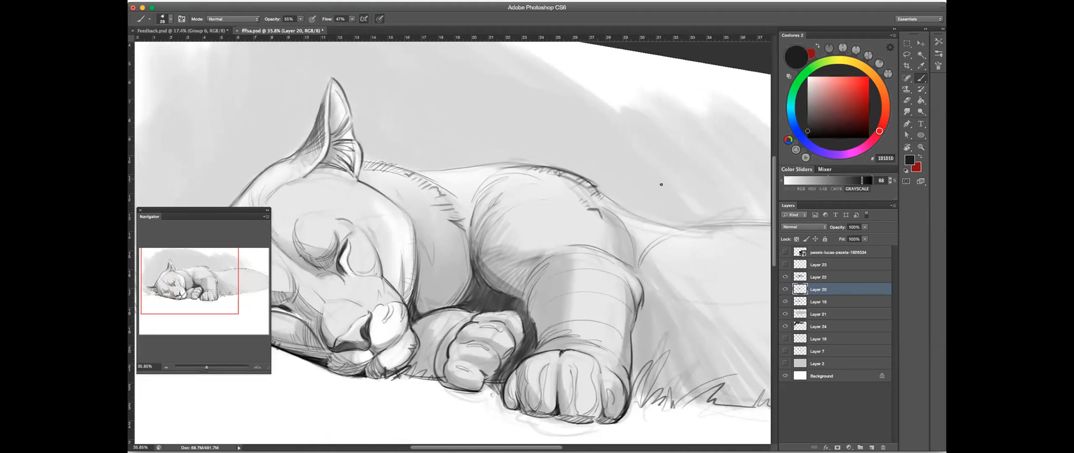
- Trim the shoulder hatching with the Eraser and add fur strokes where the shoulder meets the rear body
key("r")
mouse_move(656, 228)
left_mouse_down()
mouse_move(727, 115)
mouse_move(643, 140)
left_mouse_up()
key("e")
left_click_drag(576, 173, 572, 170)
key("b")
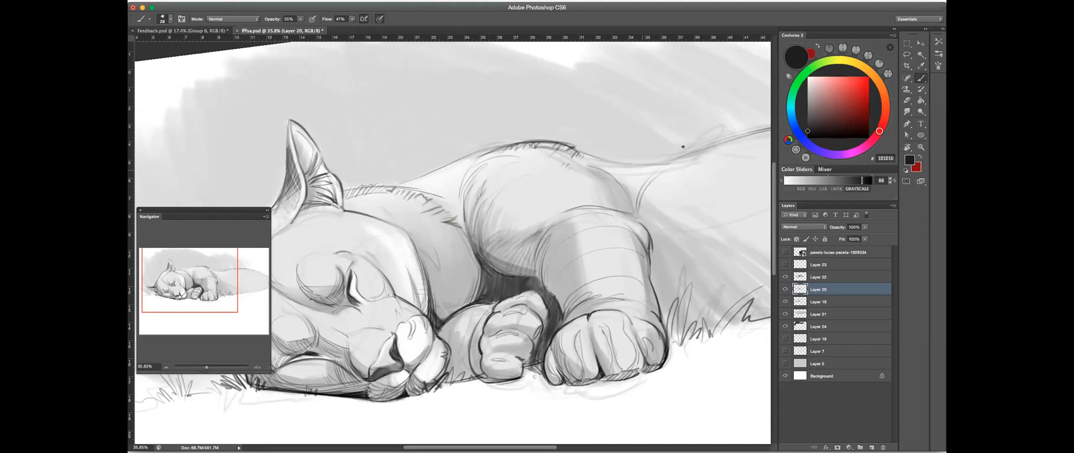
mouse_move(637, 176)
left_mouse_down()
mouse_move(673, 162)
mouse_move(657, 188)
left_mouse_up()
- Rotate the canvas, raise the brush opacity and paint a shadow along the near foreleg's rear edge beside the paw
left_click_drag(690, 246, 578, 361)
key("r")
left_click(920, 77)
left_click_drag(301, 19, 304, 29)
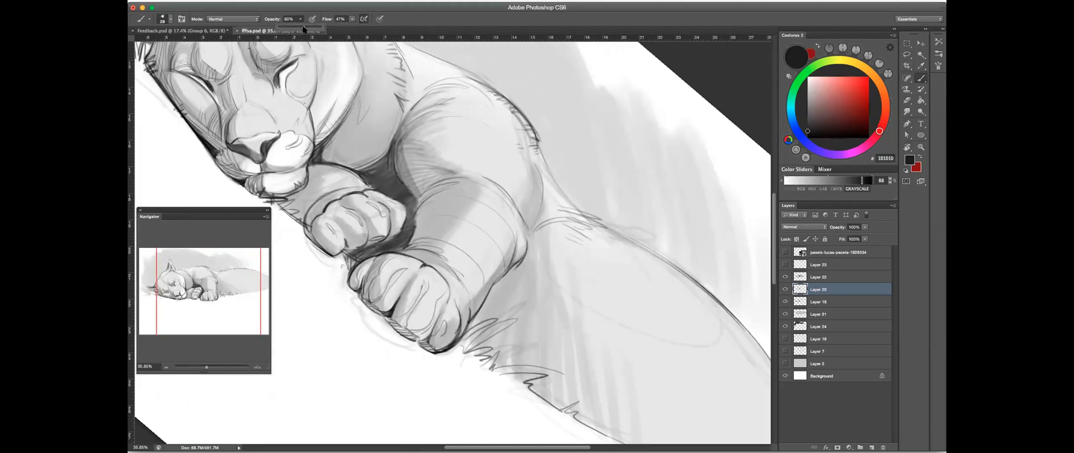
mouse_move(516, 285)
left_mouse_down()
mouse_move(477, 322)
mouse_move(488, 319)
left_mouse_up()
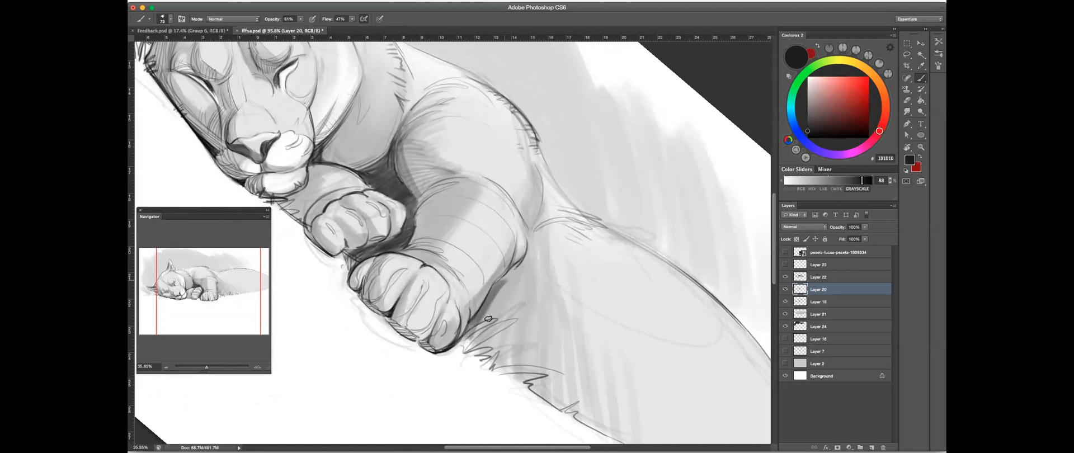
- Lower the brush opacity and build up a soft cast shadow on the body behind the near foreleg, down to the grass
left_click(301, 20)
left_click_drag(505, 281, 478, 345)
mouse_move(515, 268)
left_mouse_down()
mouse_move(484, 345)
mouse_move(492, 352)
left_mouse_up()
mouse_move(512, 274)
left_mouse_down()
mouse_move(497, 357)
mouse_move(517, 374)
left_mouse_up()
left_click_drag(515, 291, 521, 374)
mouse_move(519, 272)
left_mouse_down()
mouse_move(525, 375)
mouse_move(518, 370)
left_mouse_up()
left_click_drag(511, 282, 508, 360)
mouse_move(496, 297)
left_mouse_down()
mouse_move(496, 343)
mouse_move(482, 359)
left_mouse_up()
left_click_drag(506, 295, 486, 360)
left_click_drag(484, 333, 478, 361)
left_click_drag(519, 272, 535, 390)
mouse_move(509, 302)
left_mouse_down()
mouse_move(509, 353)
mouse_move(501, 348)
left_mouse_up()
left_click_drag(604, 98, 551, 295)
left_click_drag(499, 322, 588, 163)
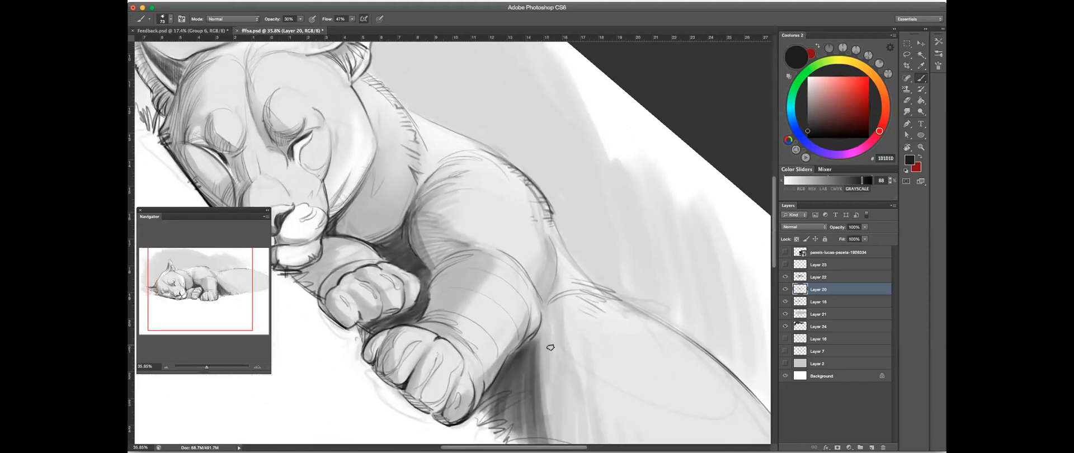
left_click_drag(551, 320, 512, 249)
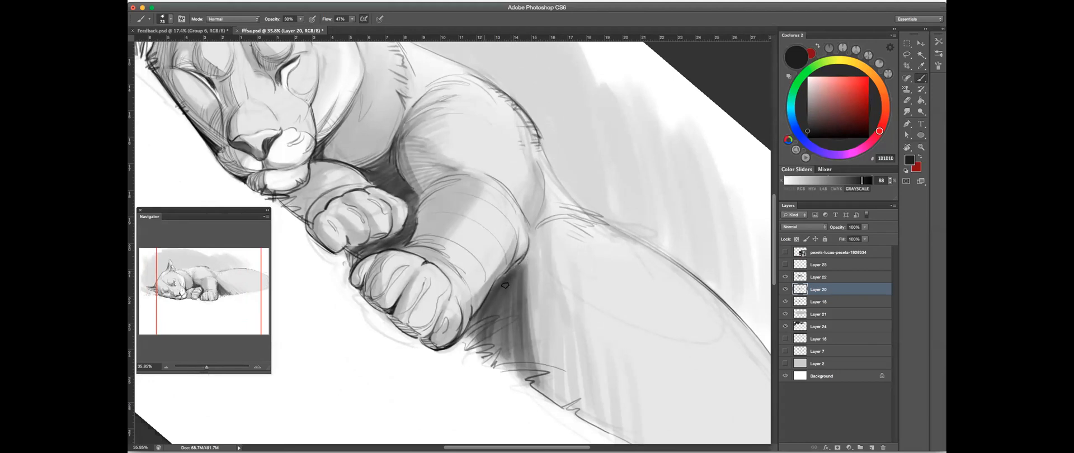
- Darken the cast shadow on the body along the near foreleg's rear edge, from the elbow down to the grass
left_click_drag(504, 365, 551, 371)
mouse_move(531, 269)
left_mouse_down()
mouse_move(535, 329)
mouse_move(536, 304)
mouse_move(508, 315)
left_mouse_up()
key("super+z")
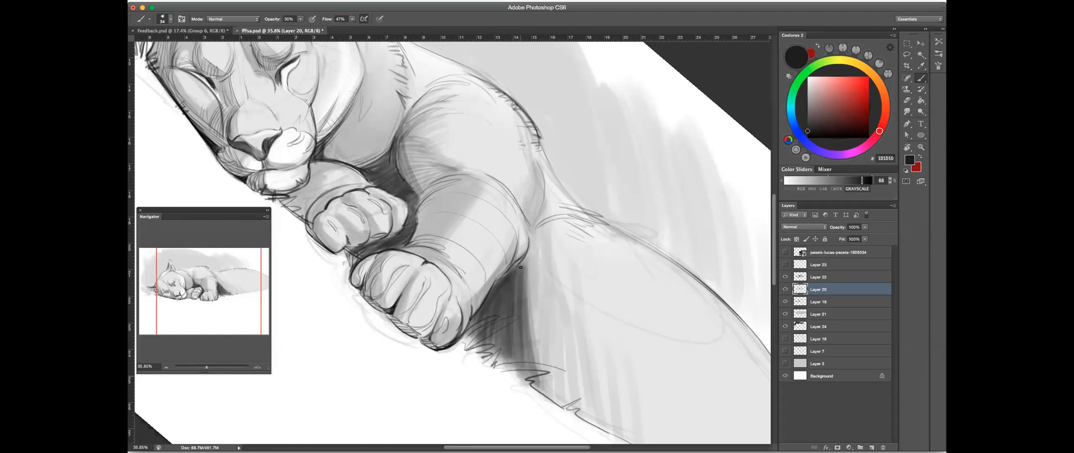
mouse_move(552, 393)
left_mouse_down()
mouse_move(528, 281)
mouse_move(568, 392)
mouse_move(532, 272)
left_mouse_up()
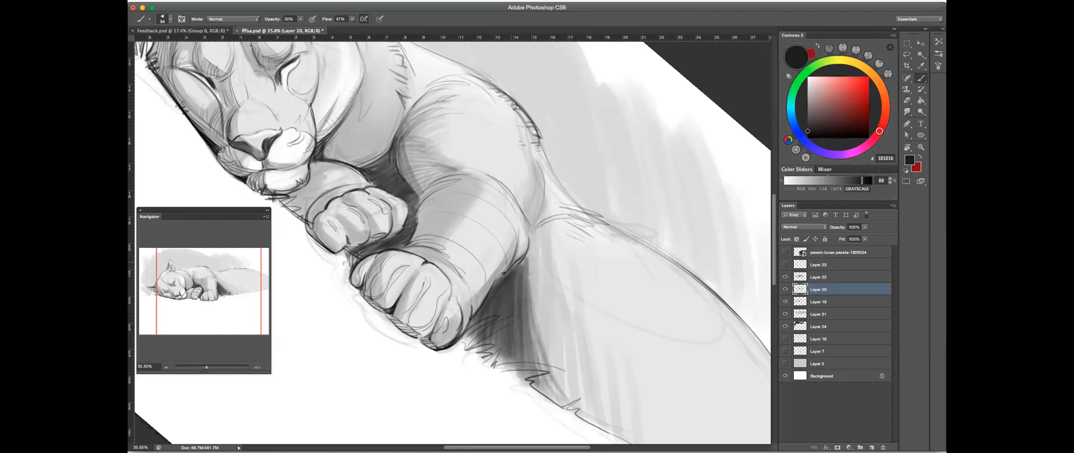
mouse_move(416, 187)
left_mouse_down()
mouse_move(398, 157)
mouse_move(407, 153)
mouse_move(420, 198)
mouse_move(404, 171)
mouse_move(410, 143)
mouse_move(420, 188)
mouse_move(407, 119)
mouse_move(414, 178)
mouse_move(407, 150)
left_mouse_up()
left_click_drag(442, 202, 518, 264)
mouse_move(475, 185)
left_mouse_down()
mouse_move(462, 210)
mouse_move(473, 193)
mouse_move(419, 202)
left_mouse_up()
- Rotate the canvas and soften the outer edge of the foreleg's cast shadow with the Eraser
key("r")
left_click_drag(566, 227, 547, 180)
mouse_move(504, 218)
left_mouse_down()
mouse_move(613, 232)
mouse_move(576, 342)
left_mouse_up()
key("e")
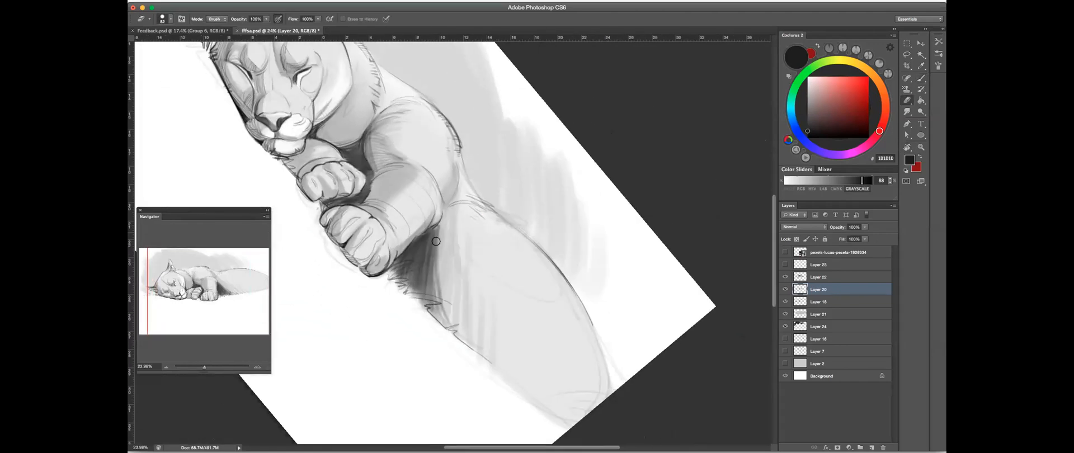
mouse_move(434, 295)
left_mouse_down()
mouse_move(431, 229)
mouse_move(426, 297)
mouse_move(425, 254)
left_mouse_up()
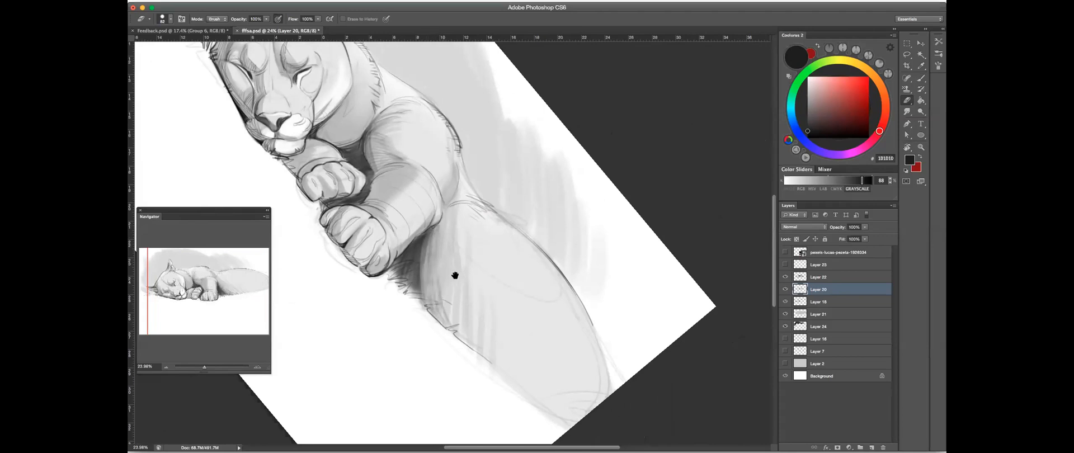
mouse_move(426, 296)
left_mouse_down()
mouse_move(413, 271)
mouse_move(419, 296)
left_mouse_up()
- Return the canvas to upright and merge the layers from Layer 21 up to Layer 22 into one
key("r")
left_click_drag(532, 211, 538, 166)
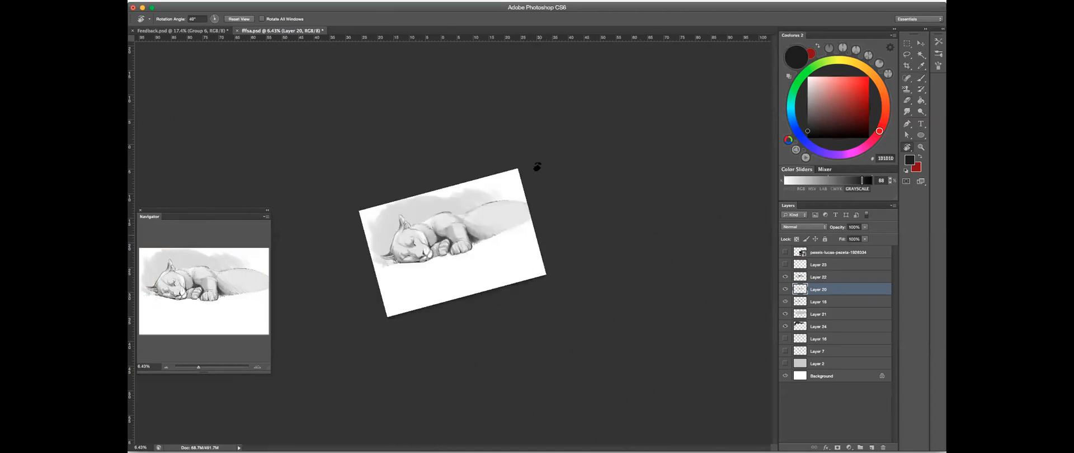
left_click_drag(664, 235, 670, 269)
left_click(821, 316)
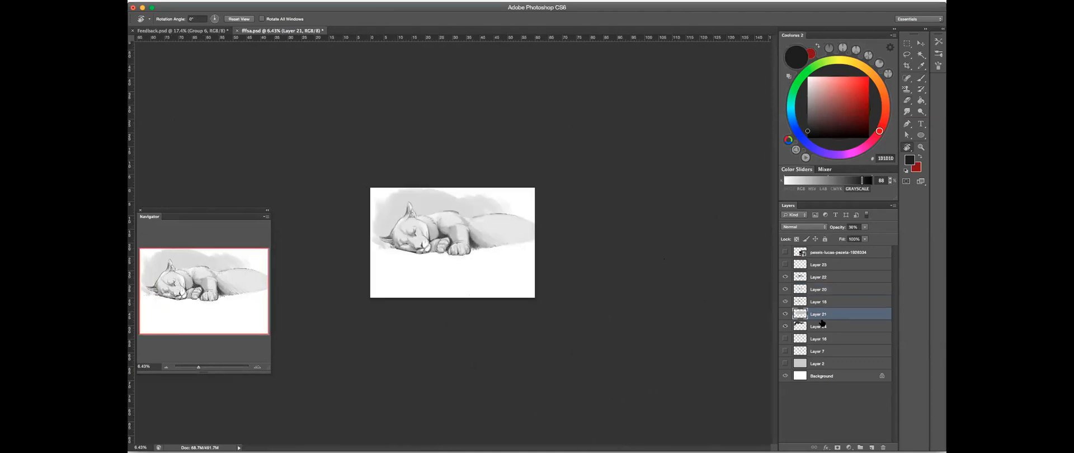
left_click(831, 277, "shift")
right_click(835, 279)
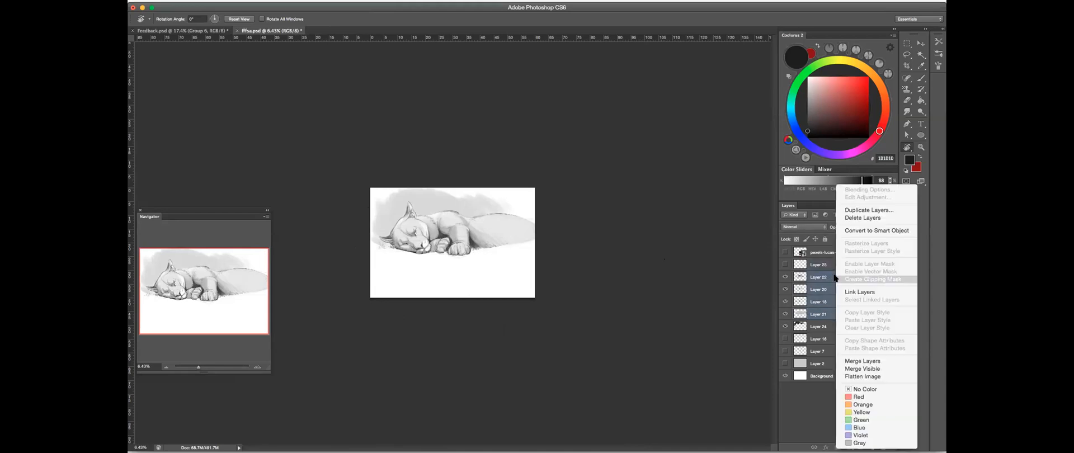
left_click(856, 358)
- Flip the drawing horizontally, pick a very light grey for the Brush and add a new layer above the merged sketch
key("super+shift+h")
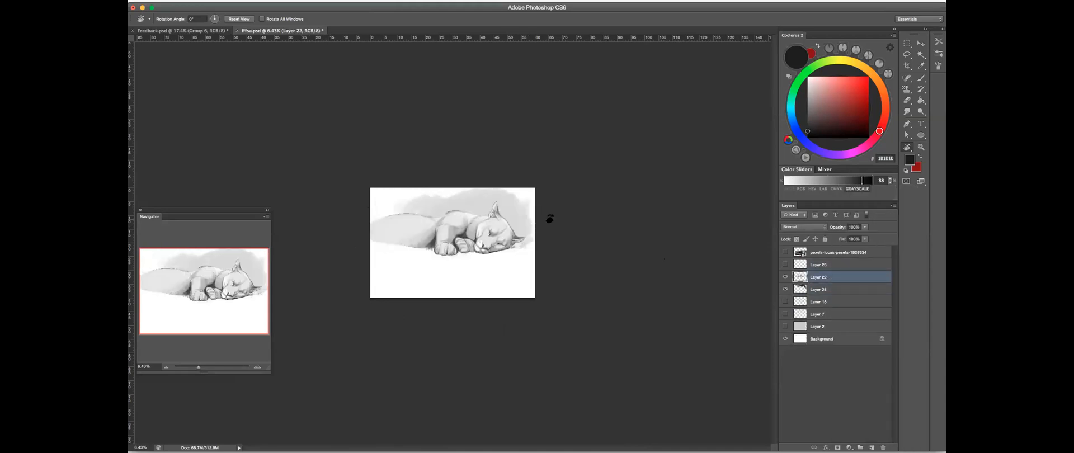
left_click_drag(478, 226, 566, 200)
left_click_drag(530, 168, 665, 152)
left_click(921, 78)
left_click_drag(814, 180, 788, 180)
left_click(872, 448)
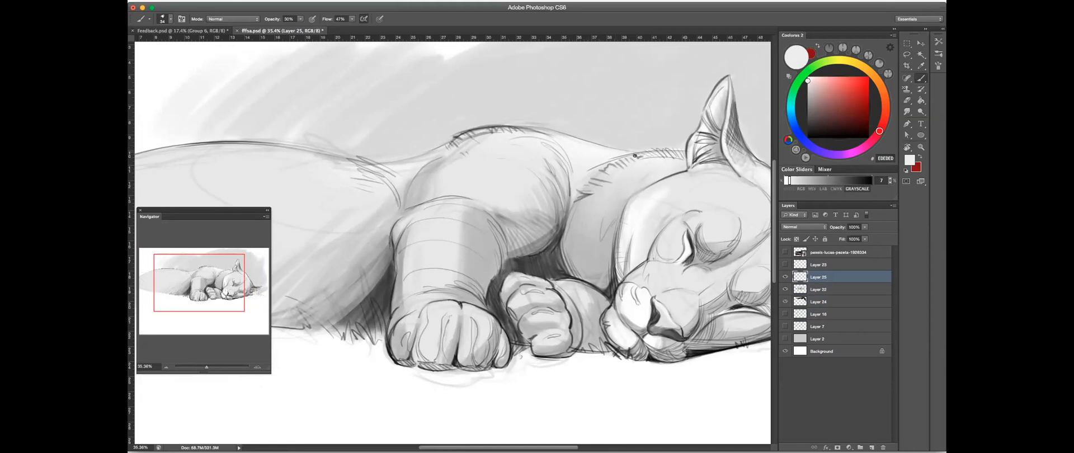
- Raise the brush opacity to 100% and paint light grey strokes along the upper contours of the rear body, back and neck
left_click(300, 19)
left_click_drag(425, 168, 619, 150)
left_click(464, 137, "ctrl+alt")
left_click(439, 133, "ctrl+alt")
left_click_drag(438, 133, 508, 135)
left_click(301, 21)
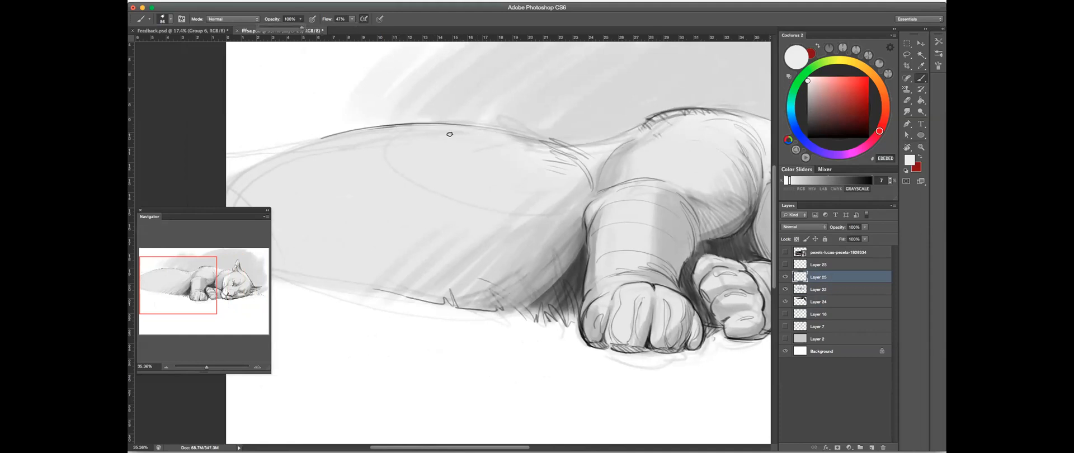
mouse_move(460, 128)
left_mouse_down()
mouse_move(399, 126)
mouse_move(571, 147)
mouse_move(635, 140)
mouse_move(643, 128)
left_mouse_up()
left_click_drag(566, 144, 386, 147)
left_click_drag(631, 119, 499, 120)
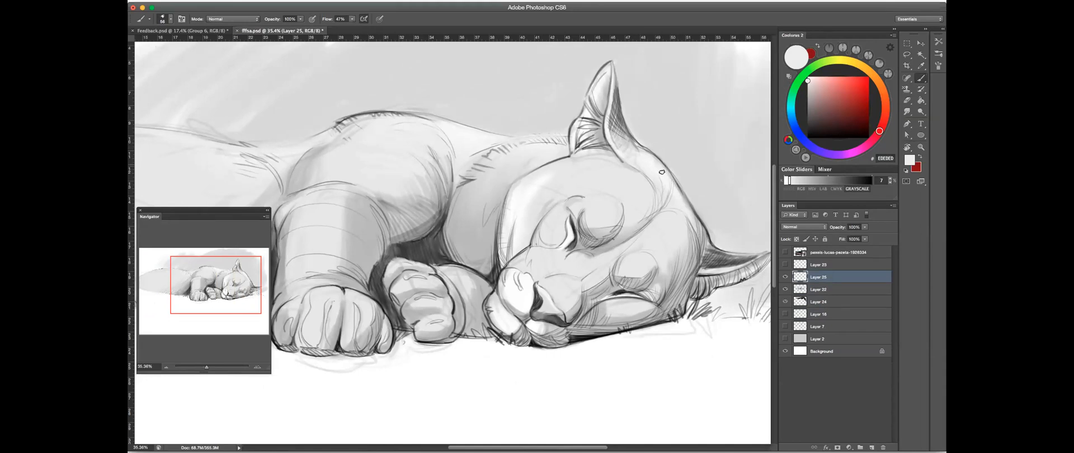
- Set the brush colour to near-black grey 171717 and raise the opacity of the background tone on Layer 24
scroll(647, 184, "down", 3)
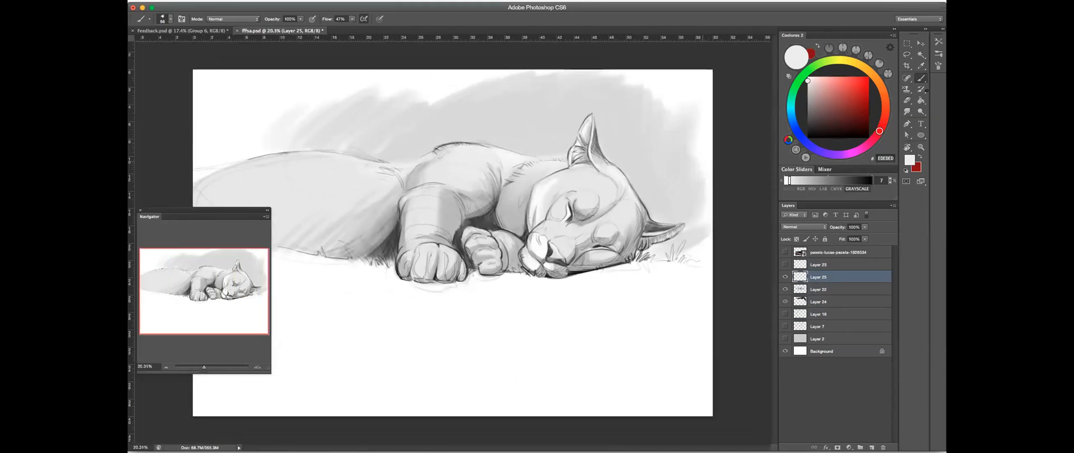
left_click(859, 181)
left_click_drag(859, 181, 863, 181)
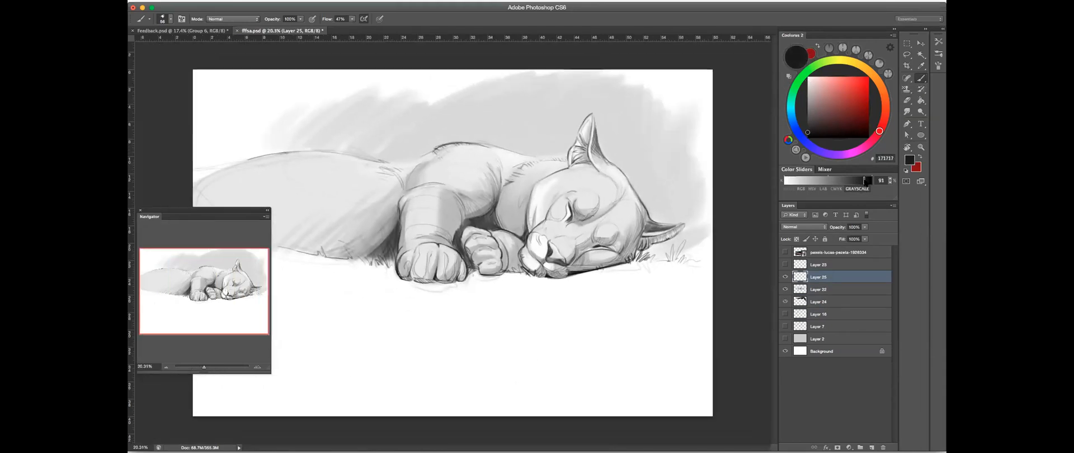
left_click(828, 289)
left_click(785, 289)
left_click(785, 289)
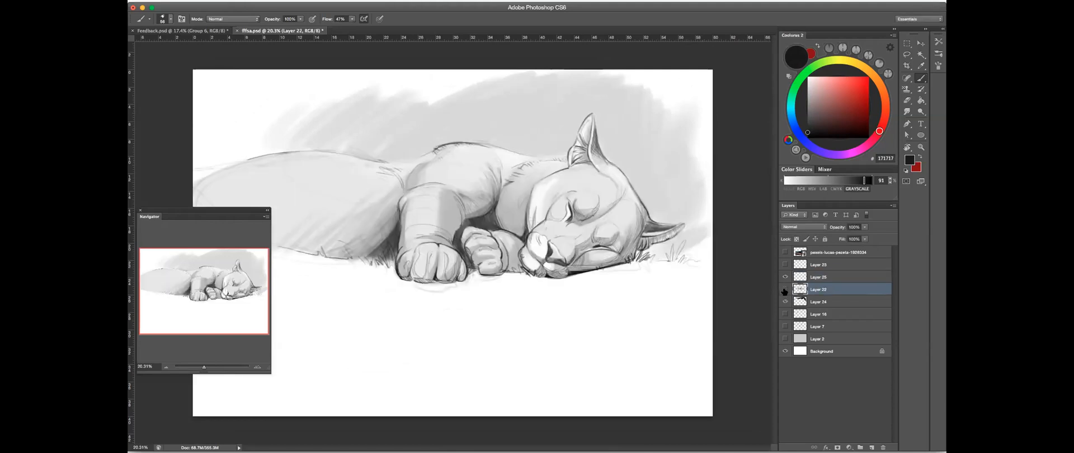
left_click(820, 302)
left_click_drag(866, 229, 863, 235)
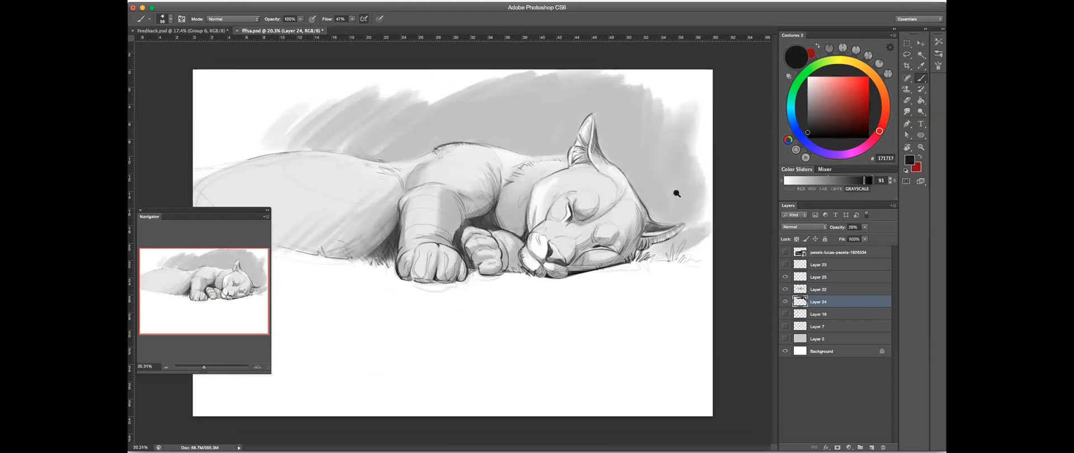
left_click(677, 194, "alt")
- Fade the background tone around the cougar with a large Eraser using the _SOFT 100% preset
left_click(908, 99)
right_click(590, 165)
left_click(606, 162)
left_click(938, 42)
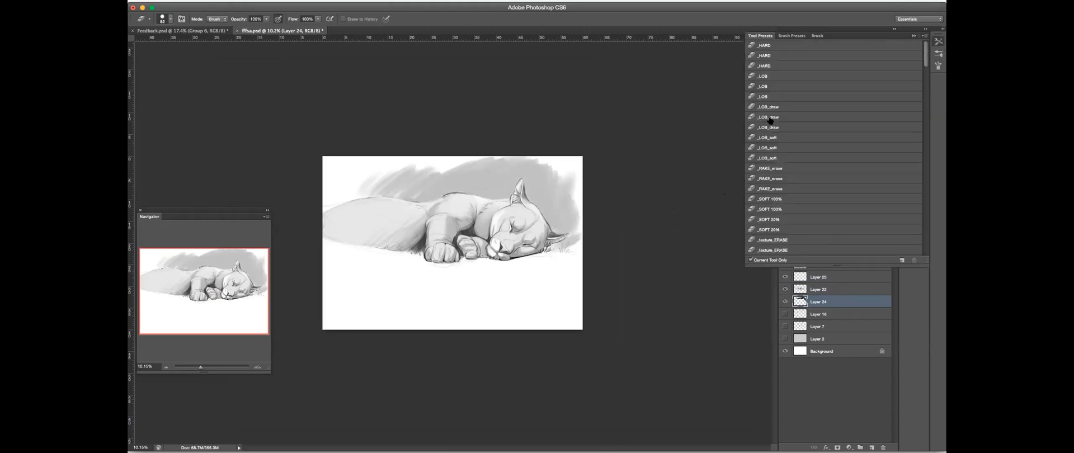
left_click(785, 200)
left_click(278, 19)
left_click_drag(443, 188, 465, 188, "ctrl+alt")
mouse_move(387, 159)
left_mouse_down()
mouse_move(578, 148)
mouse_move(587, 173)
mouse_move(519, 146)
mouse_move(597, 201)
left_mouse_up()
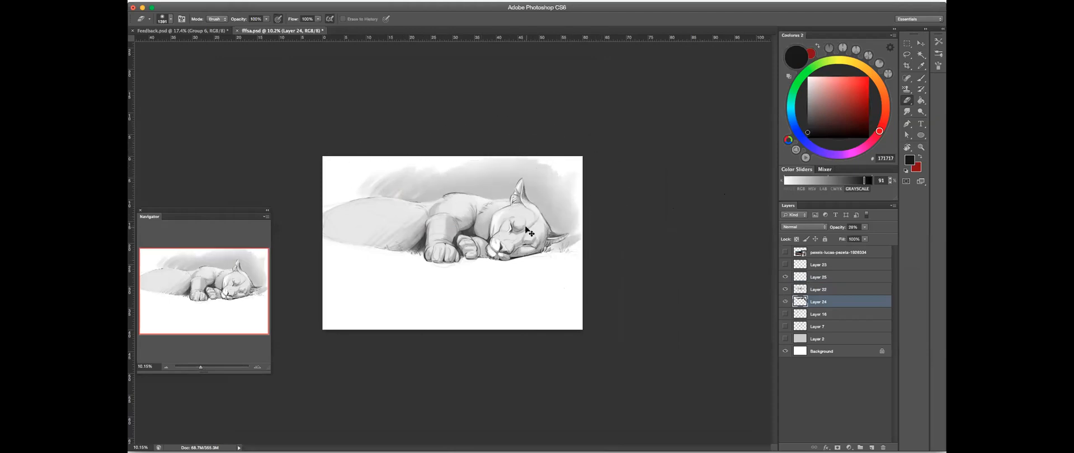
- Flip the drawing back and draw thin black whiskers from the muzzle across the cheek on the top sketch layer
key("super+f")
left_click_drag(368, 247, 437, 234, "super")
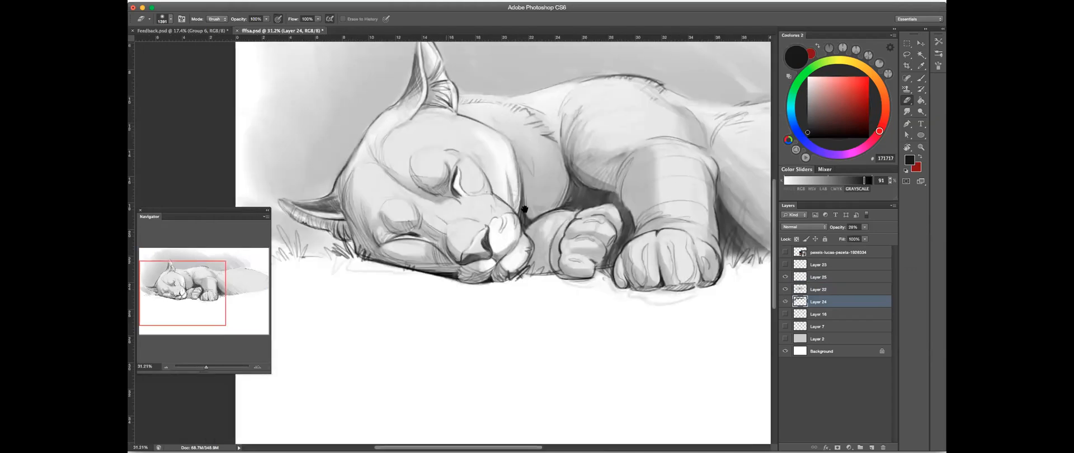
key("b")
left_click(821, 289)
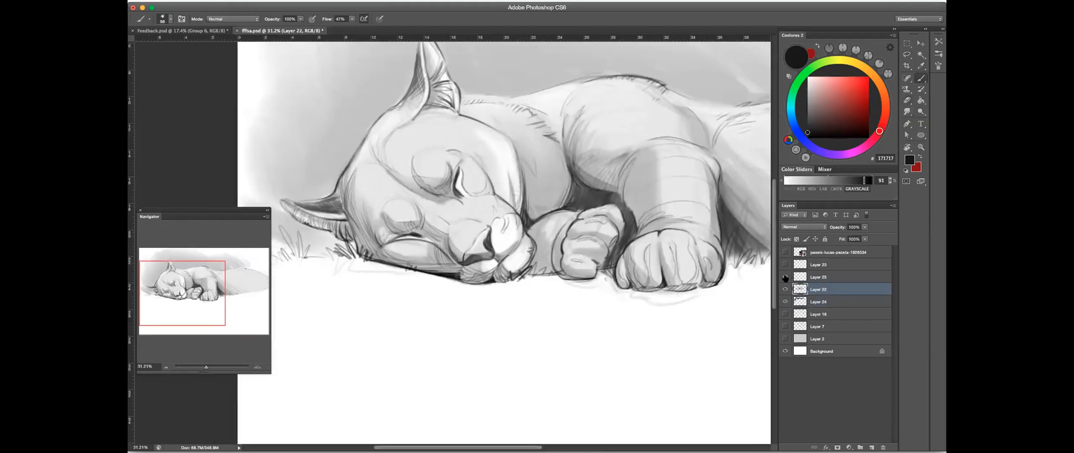
left_click(819, 277)
left_click(380, 19)
left_click(871, 180)
mouse_move(513, 231)
left_mouse_down()
mouse_move(495, 226)
mouse_move(516, 205)
left_mouse_up()
left_click_drag(543, 172, 504, 224)
mouse_move(553, 190)
left_mouse_down()
mouse_move(532, 172)
mouse_move(528, 211)
left_mouse_up()
left_click_drag(507, 170, 497, 235)
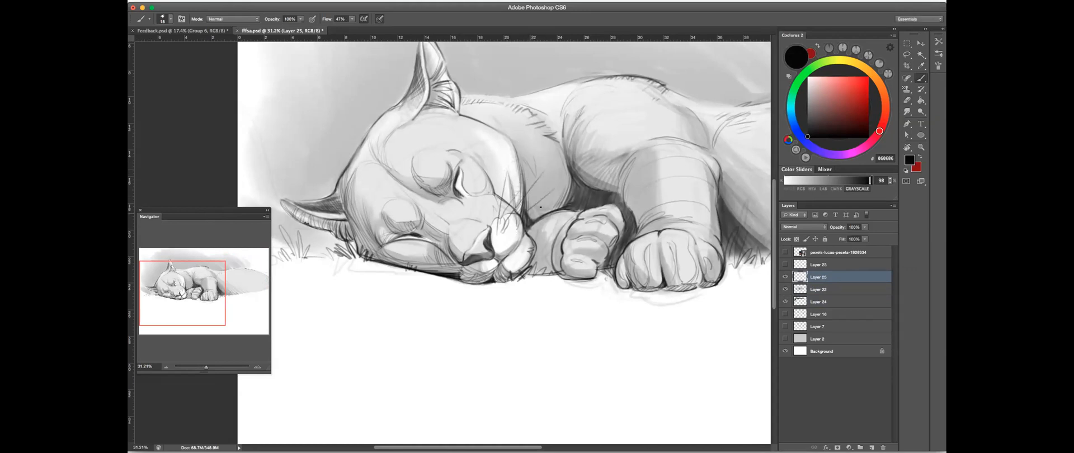
- Draw whiskers below the chin and long brow hairs above both closed eyes, undoing the last stroke
left_click_drag(453, 282, 401, 286)
left_click_drag(421, 169, 438, 188)
mouse_move(356, 220)
left_mouse_down()
mouse_move(408, 215)
mouse_move(424, 228)
left_mouse_up()
left_click_drag(423, 143, 431, 189)
key("super+z")
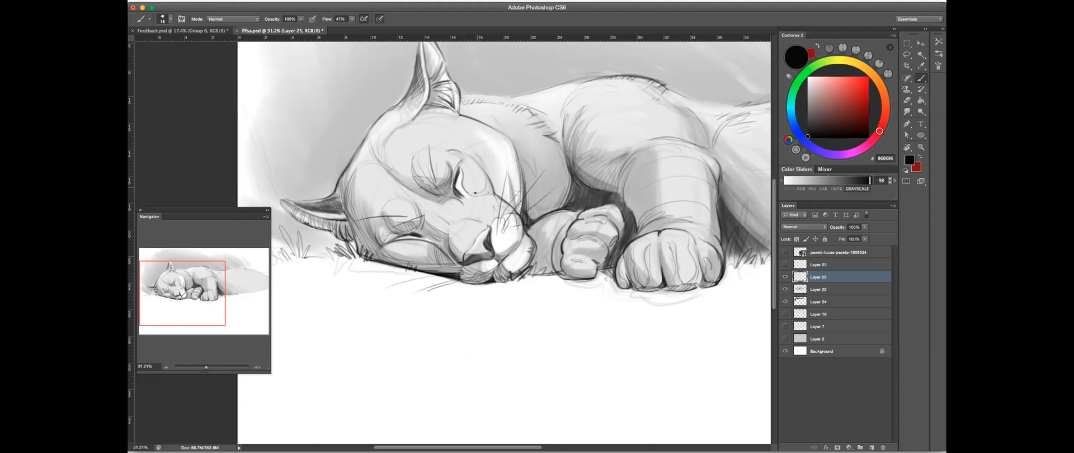
- Add short jagged fur tufts along the edge of the cheek beside the eye
left_click_drag(482, 172, 486, 192)
left_click_drag(490, 143, 515, 202)
left_click_drag(518, 150, 521, 166)
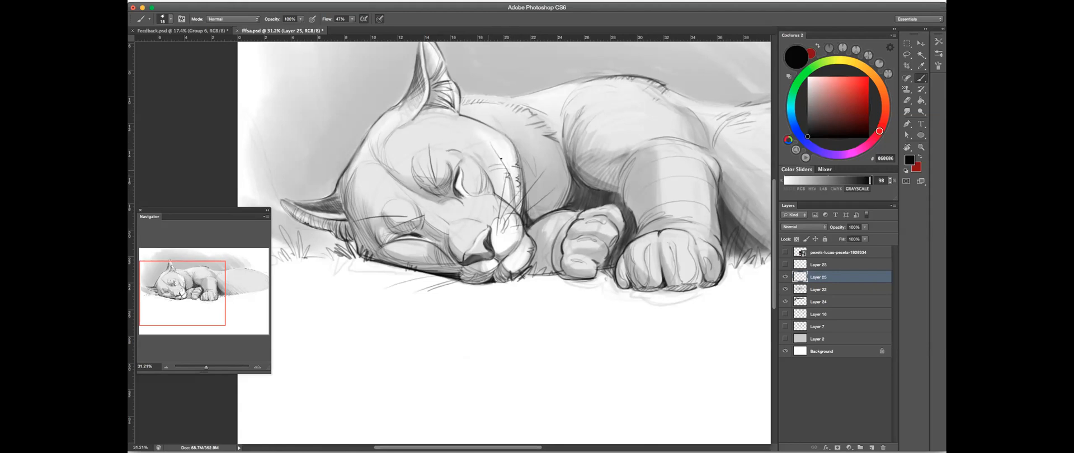
- Draw short grass strokes at the ground line between the chin and the far paw
scroll(615, 151, "down", 5)
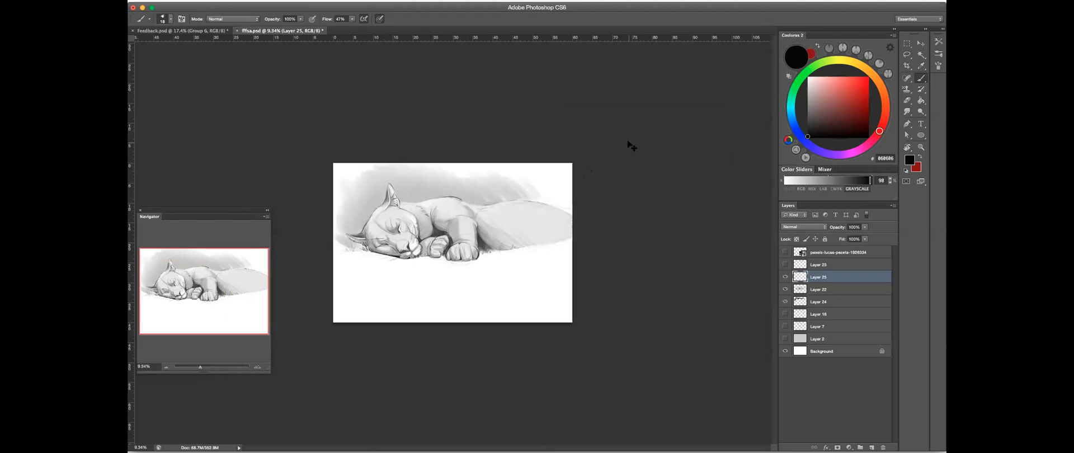
scroll(408, 252, "up", 4)
mouse_move(486, 229)
left_mouse_down()
mouse_move(525, 229)
mouse_move(574, 175)
mouse_move(573, 163)
left_mouse_up()
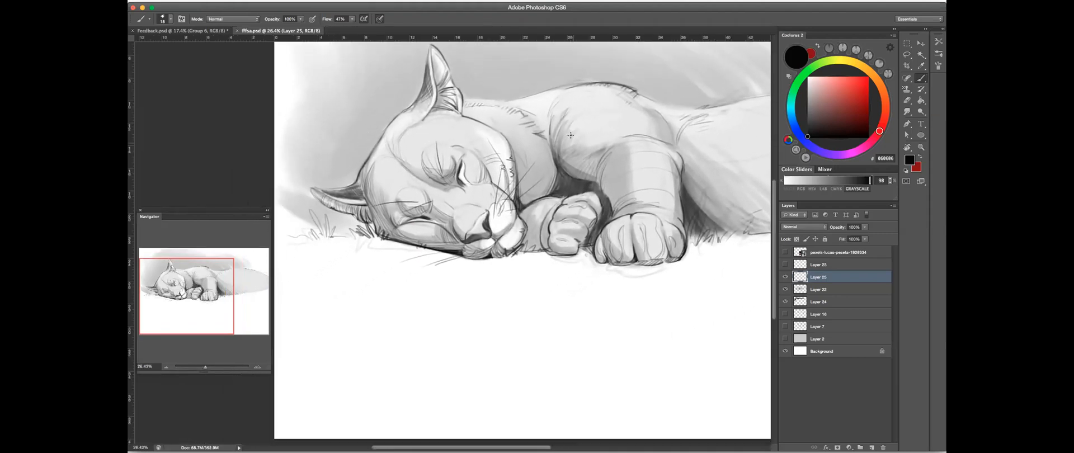
left_click_drag(518, 199, 485, 146)
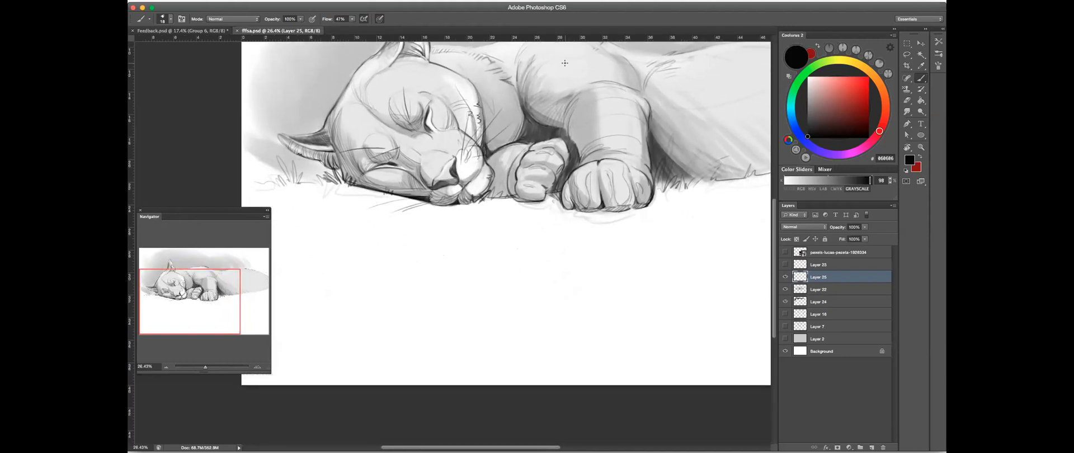
scroll(520, 156, "up", 2)
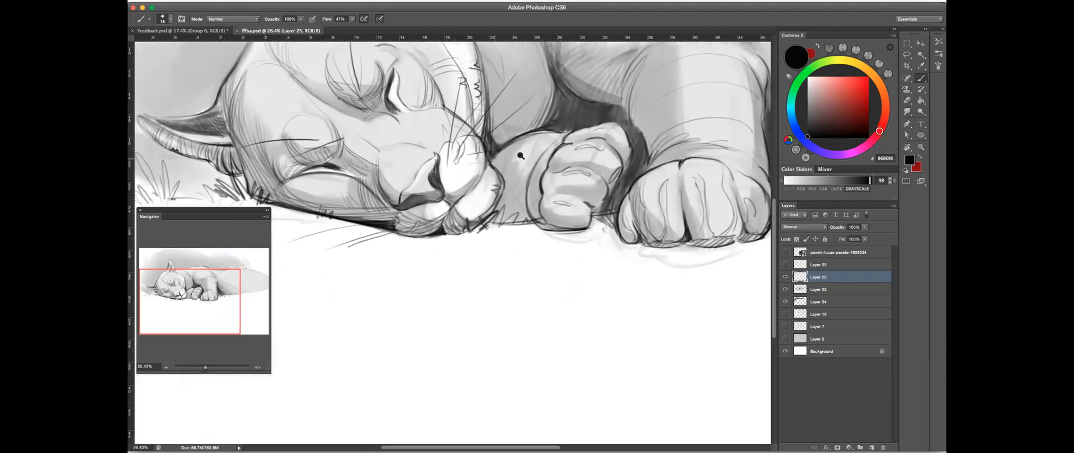
scroll(520, 156, "up", 3)
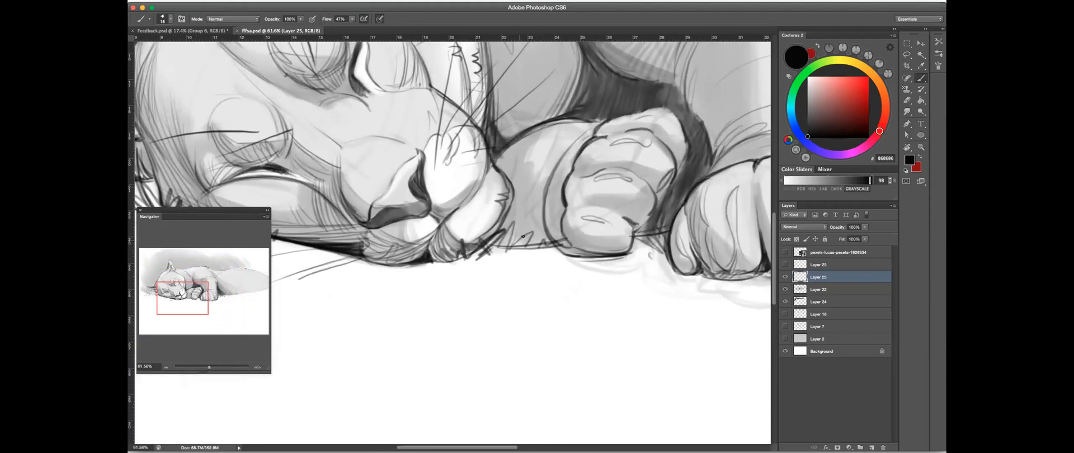
scroll(593, 179, "up", 3)
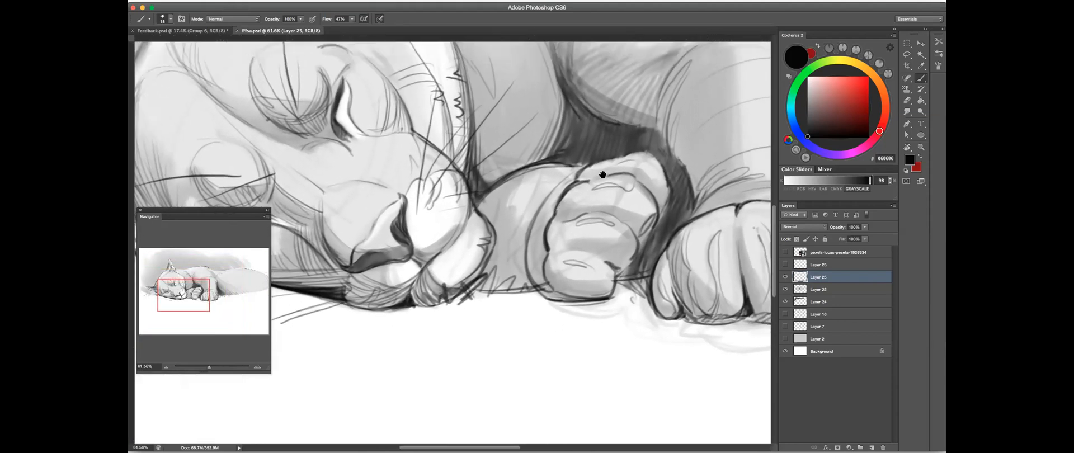
left_click_drag(579, 176, 599, 173)
mouse_move(562, 122)
left_mouse_down()
mouse_move(550, 174)
mouse_move(575, 119)
mouse_move(573, 174)
left_mouse_up()
left_click_drag(590, 135, 581, 171)
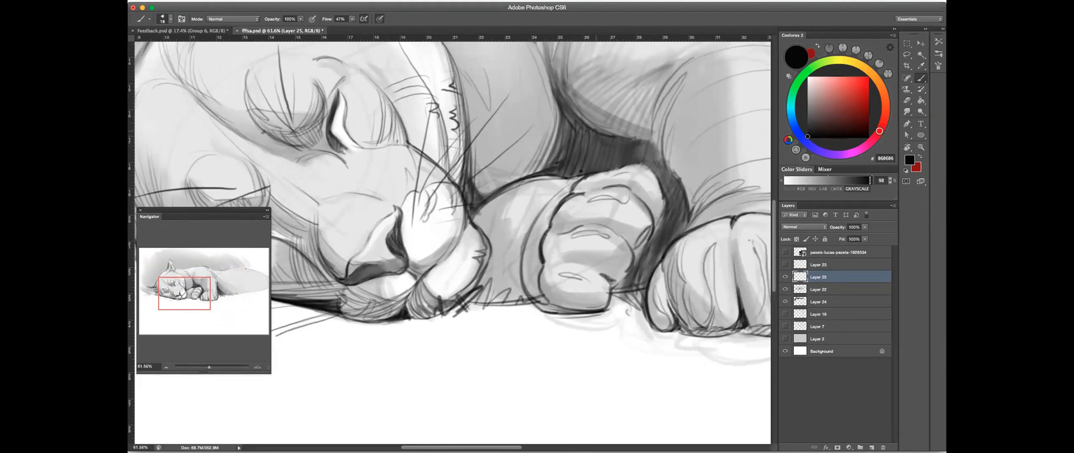
- Add fur tufts along the chest edge, under the cheek and across the top of the far foreleg
mouse_move(555, 120)
left_mouse_down()
mouse_move(529, 174)
mouse_move(513, 177)
left_mouse_up()
left_click_drag(540, 146, 494, 188)
mouse_move(566, 132)
left_mouse_down()
mouse_move(553, 165)
mouse_move(505, 84)
left_mouse_up()
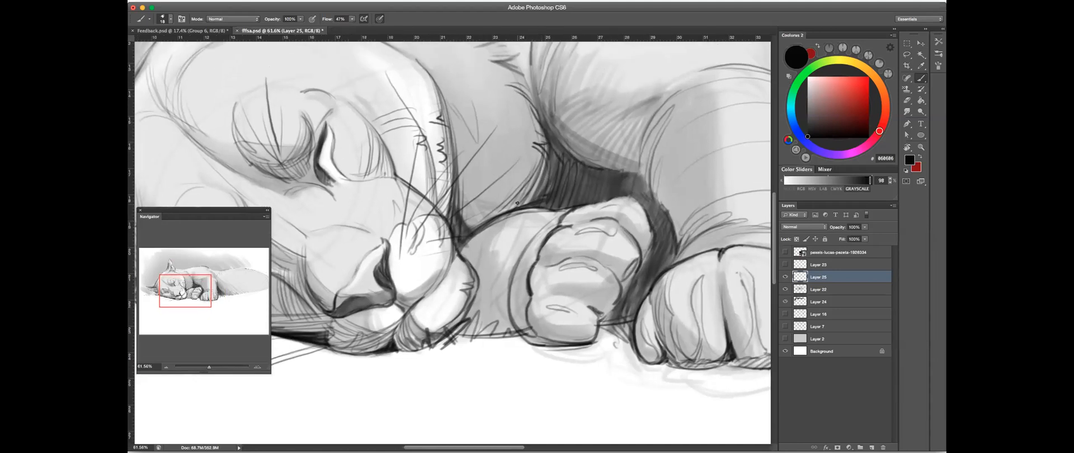
mouse_move(470, 234)
left_mouse_down()
mouse_move(465, 211)
mouse_move(498, 219)
left_mouse_up()
left_click_drag(482, 191, 508, 214)
left_click_drag(523, 235, 528, 233)
mouse_move(548, 236)
left_mouse_down()
mouse_move(529, 240)
mouse_move(525, 226)
left_mouse_up()
mouse_move(544, 229)
left_mouse_down()
mouse_move(532, 225)
mouse_move(559, 224)
left_mouse_up()
mouse_move(544, 229)
left_mouse_down()
mouse_move(562, 221)
mouse_move(571, 190)
left_mouse_up()
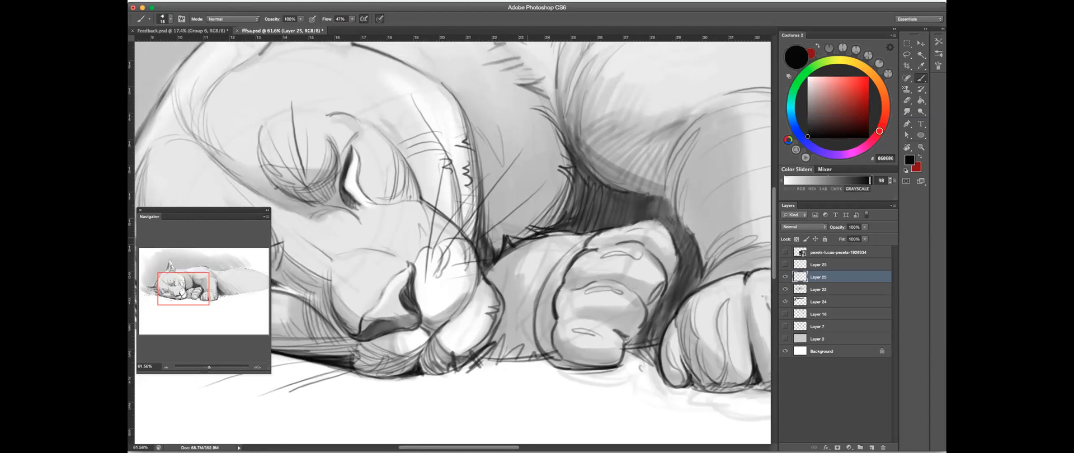
- Hatch more fur strokes over the chest and the near foreleg
left_click_drag(508, 237, 518, 241)
left_click_drag(584, 211, 479, 266)
left_click_drag(374, 266, 414, 262)
left_click_drag(498, 225, 542, 239)
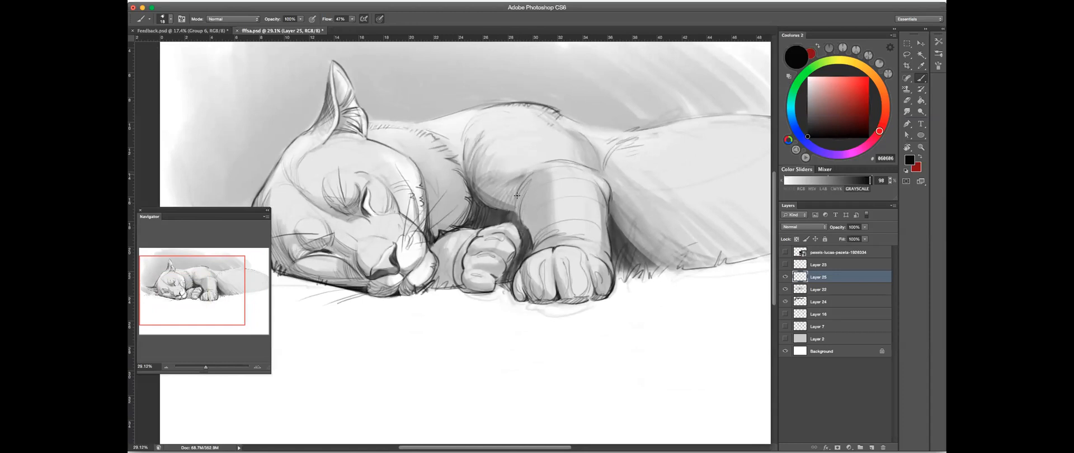
left_click_drag(530, 177, 522, 216)
mouse_move(535, 246)
left_mouse_down()
mouse_move(557, 232)
mouse_move(534, 229)
mouse_move(586, 221)
mouse_move(613, 237)
mouse_move(642, 225)
left_mouse_up()
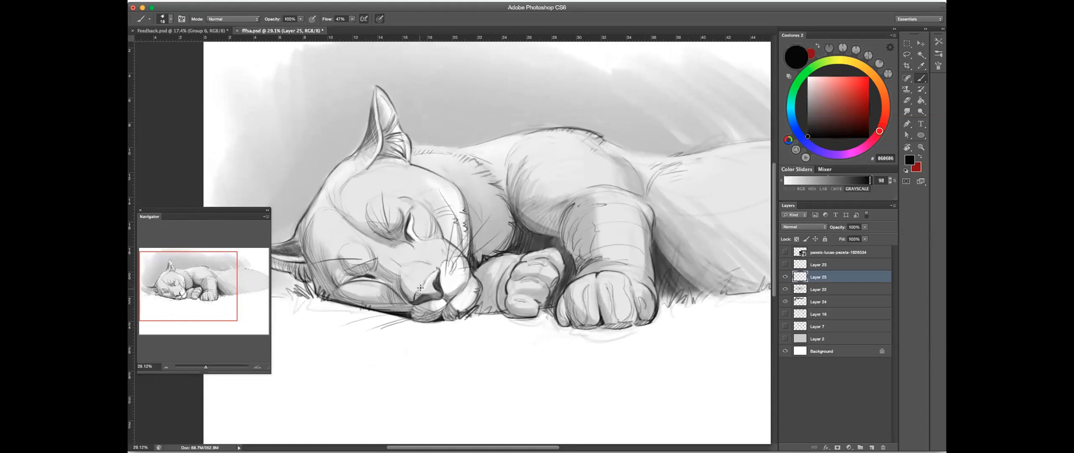
- Sign the drawing with the artist's name below the rear body and underline the signature with a curved stroke
mouse_move(616, 226)
left_mouse_down()
mouse_move(591, 232)
mouse_move(601, 234)
left_mouse_up()
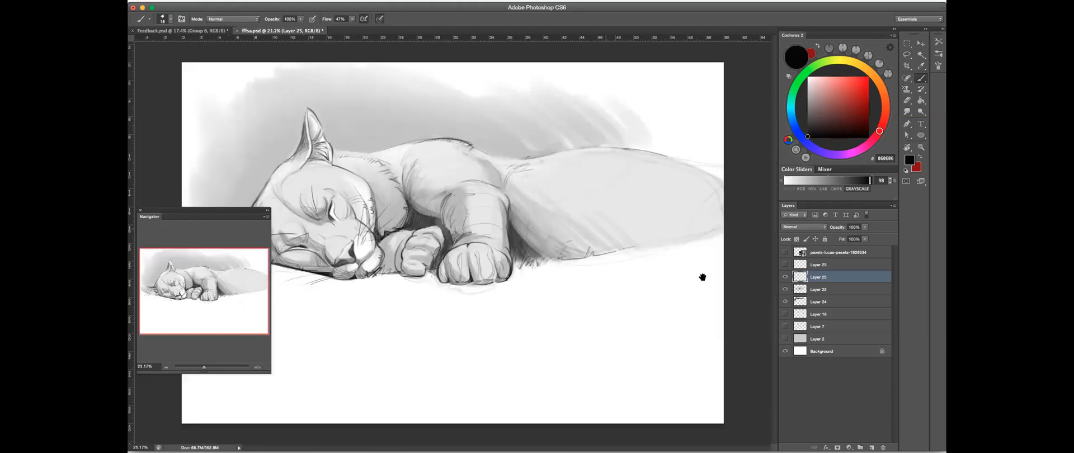
mouse_move(614, 267)
left_mouse_down()
mouse_move(620, 277)
mouse_move(641, 267)
left_mouse_up()
left_click_drag(641, 262, 653, 264)
mouse_move(653, 261)
left_mouse_down()
mouse_move(654, 269)
mouse_move(675, 264)
left_mouse_up()
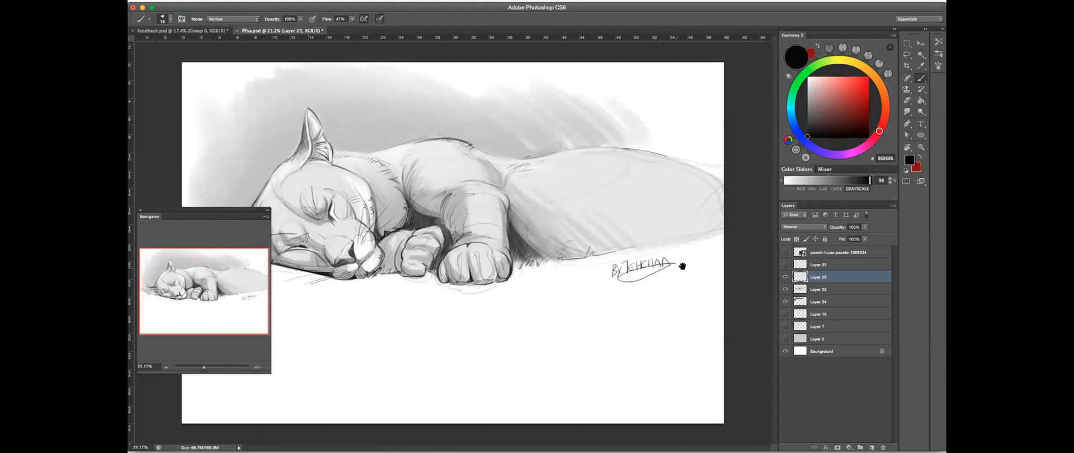
scroll(671, 268, "down", 5)
scroll(651, 265, "up", 3)
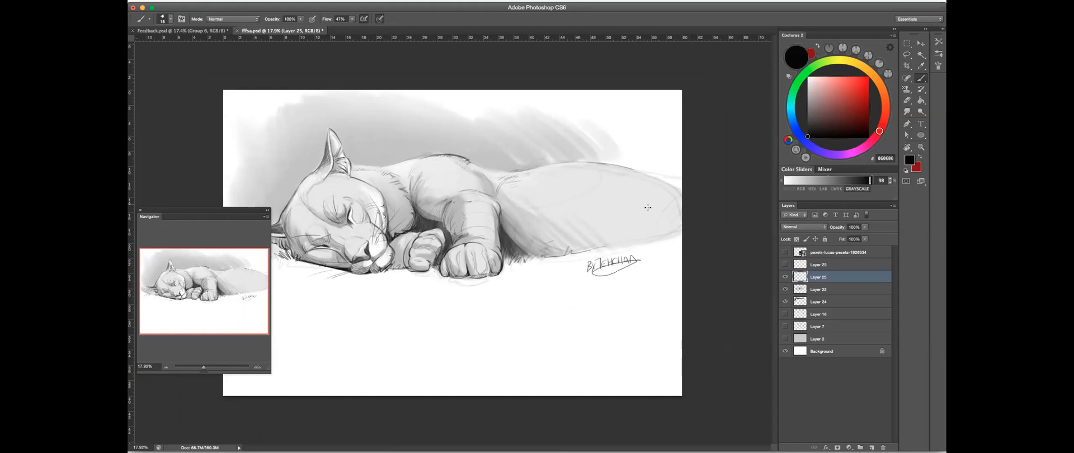
key("super+Tab")
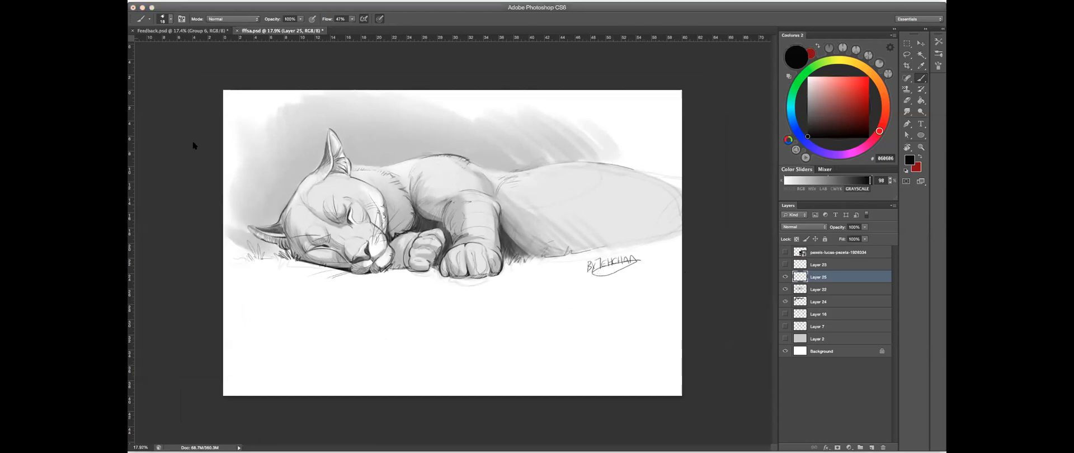
left_click(672, 146)
scroll(419, 252, "up", 2)
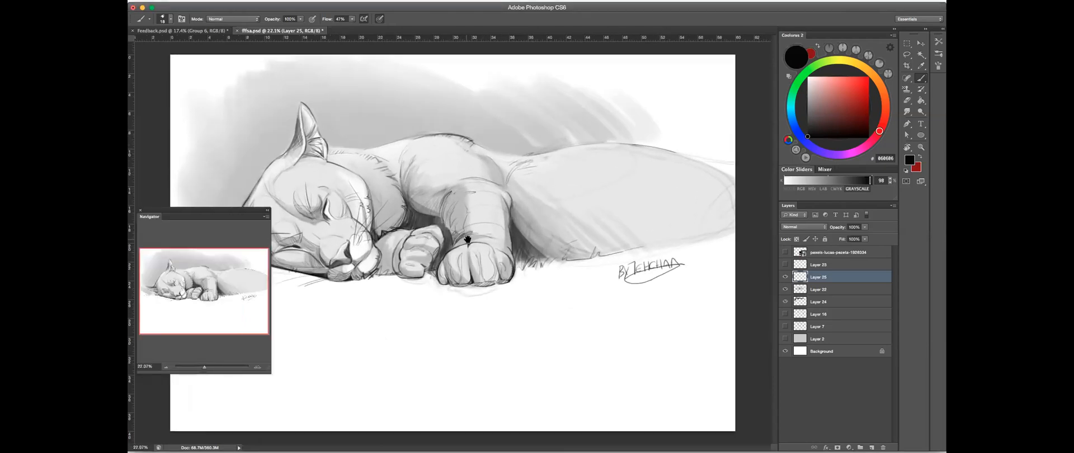